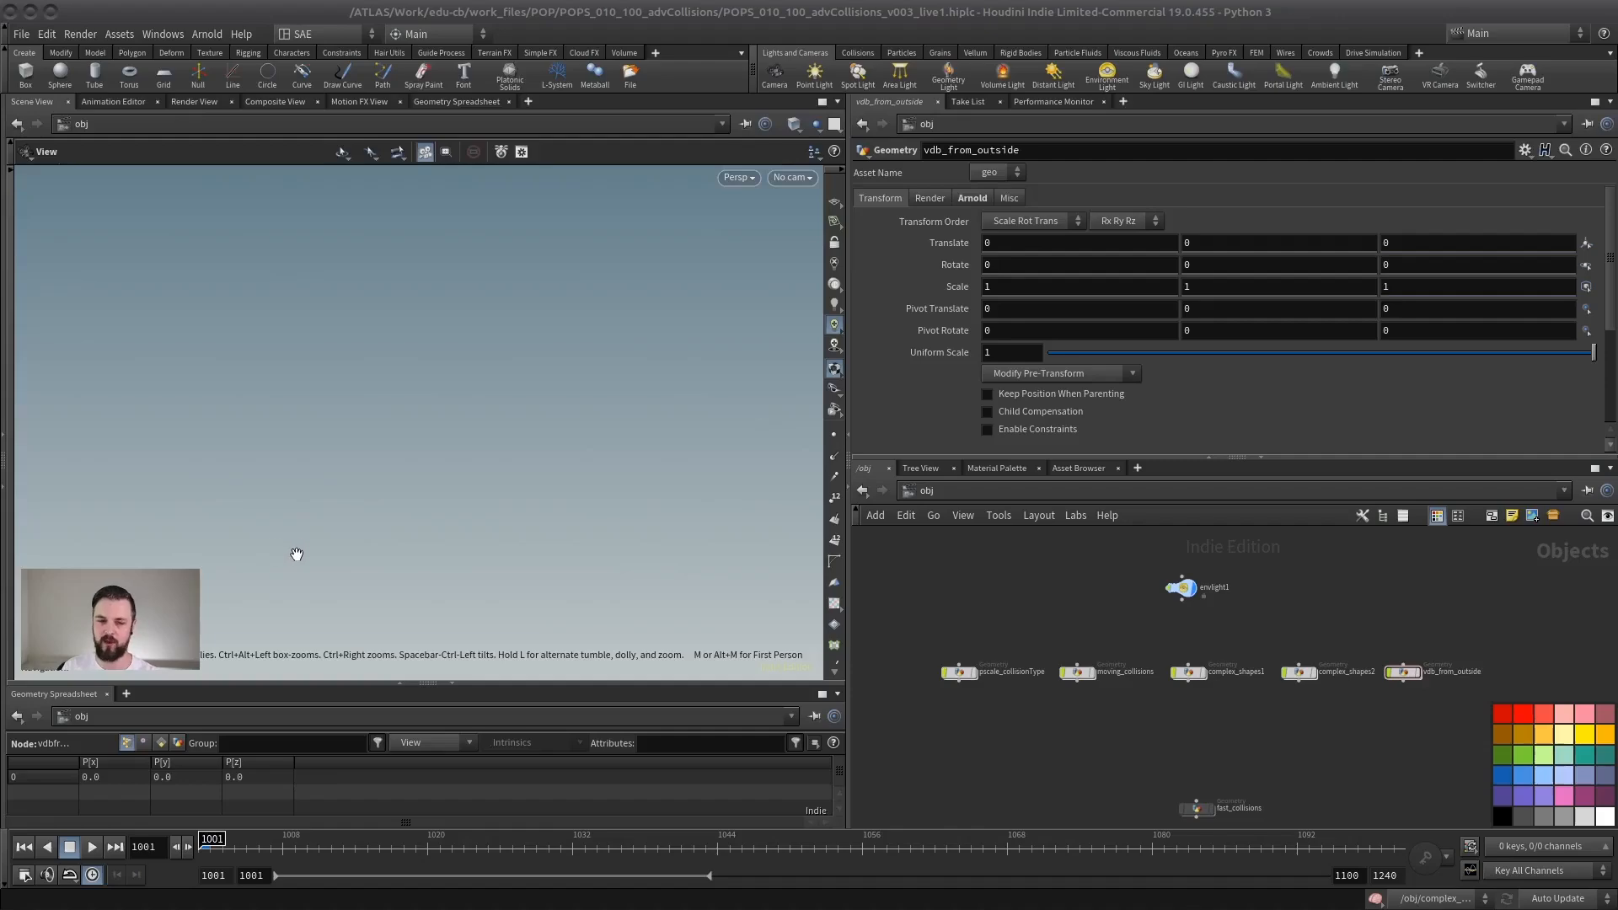
# Step: Open the pscale_collisionType geometry network
pyautogui.moveTo(961, 606); pyautogui.dragTo(968, 605, button='middle')
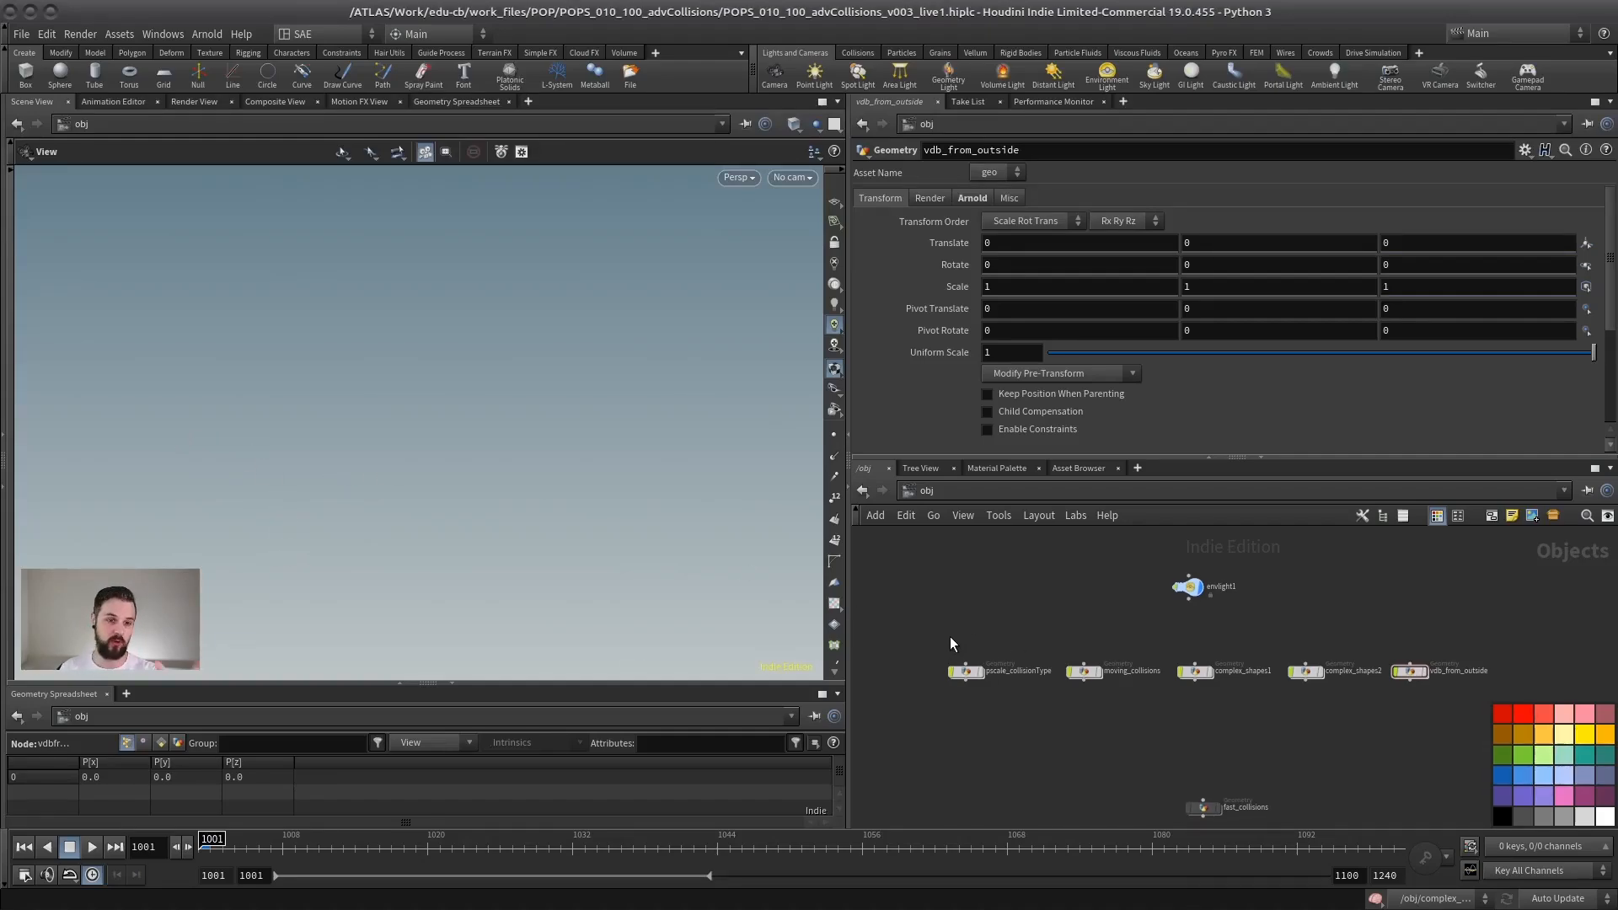
pyautogui.scroll(3, 955, 646)
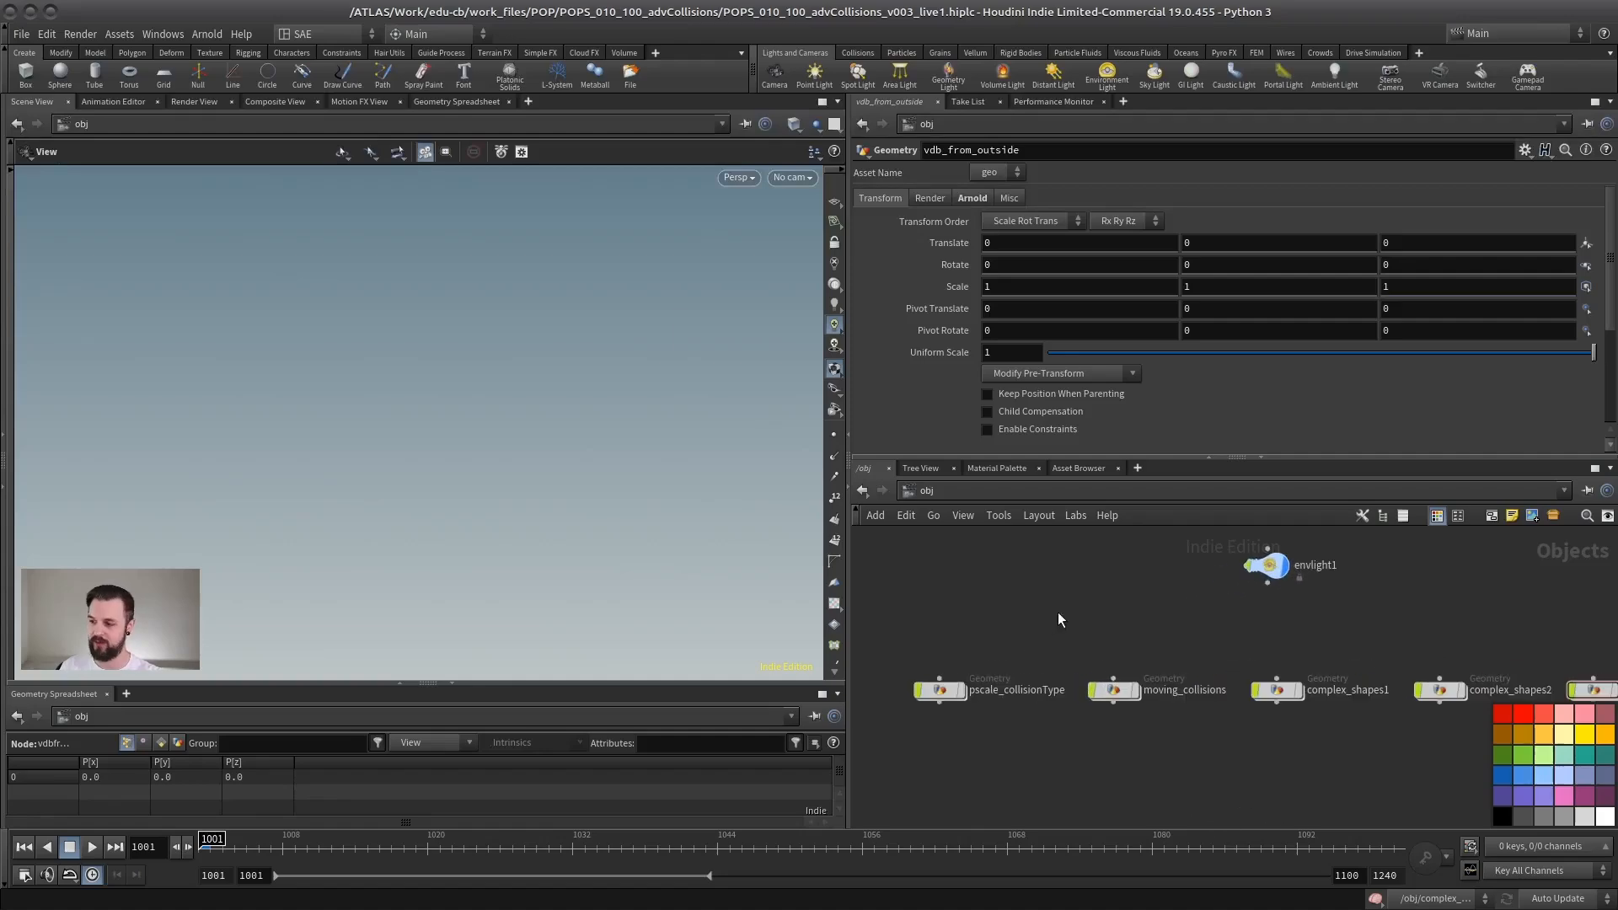
pyautogui.moveTo(974, 586); pyautogui.dragTo(1026, 588, button='middle')
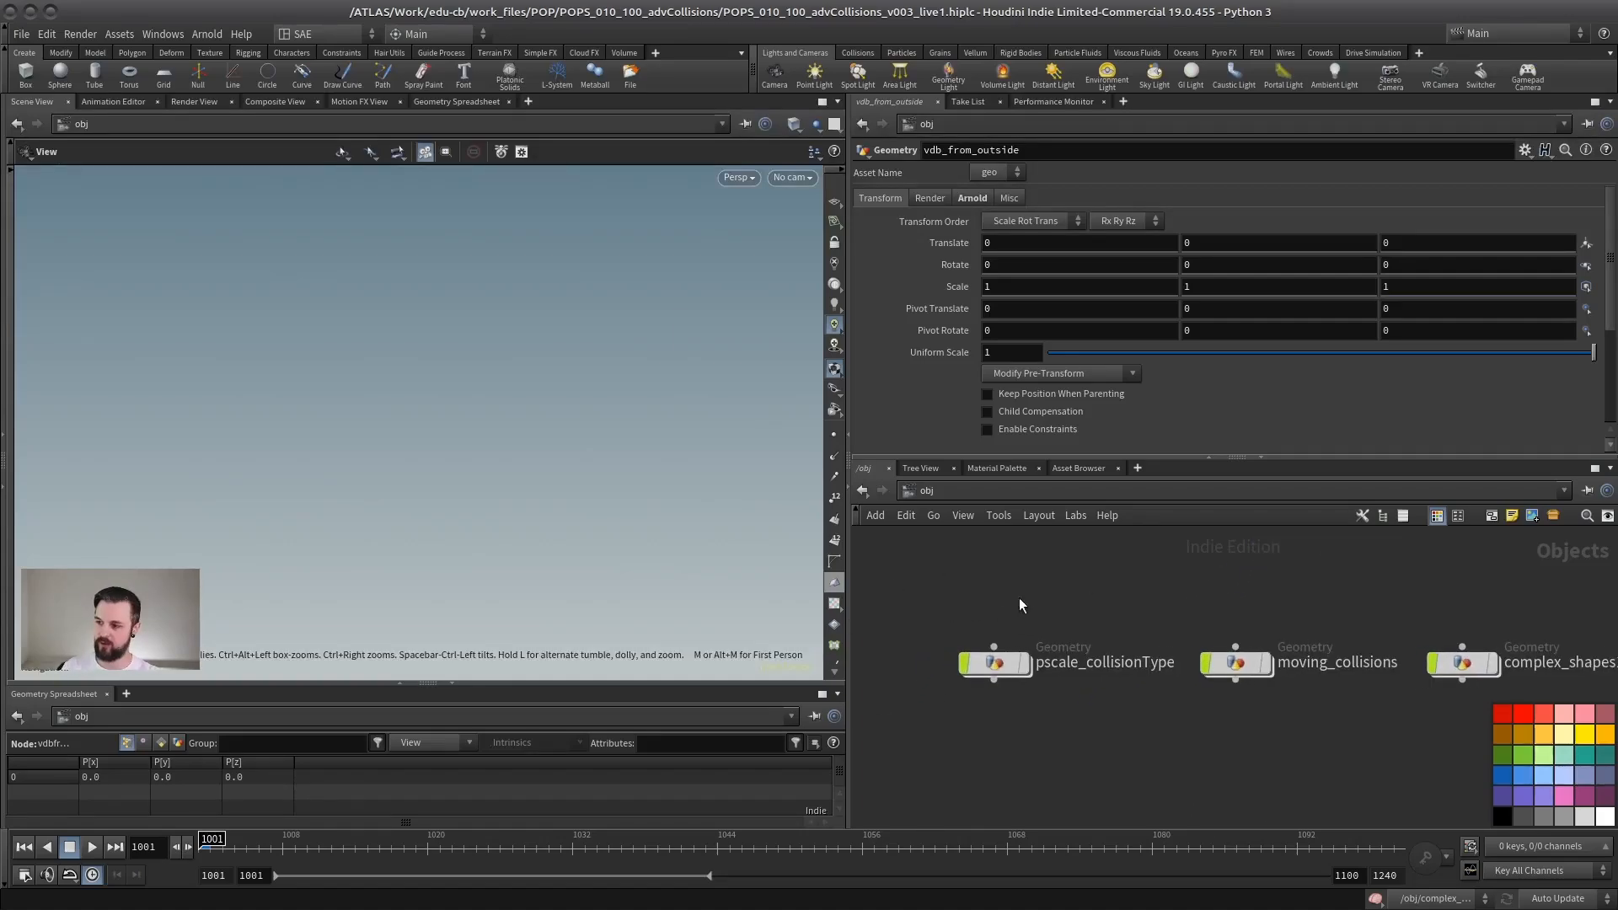
pyautogui.scroll(-3, 1121, 582)
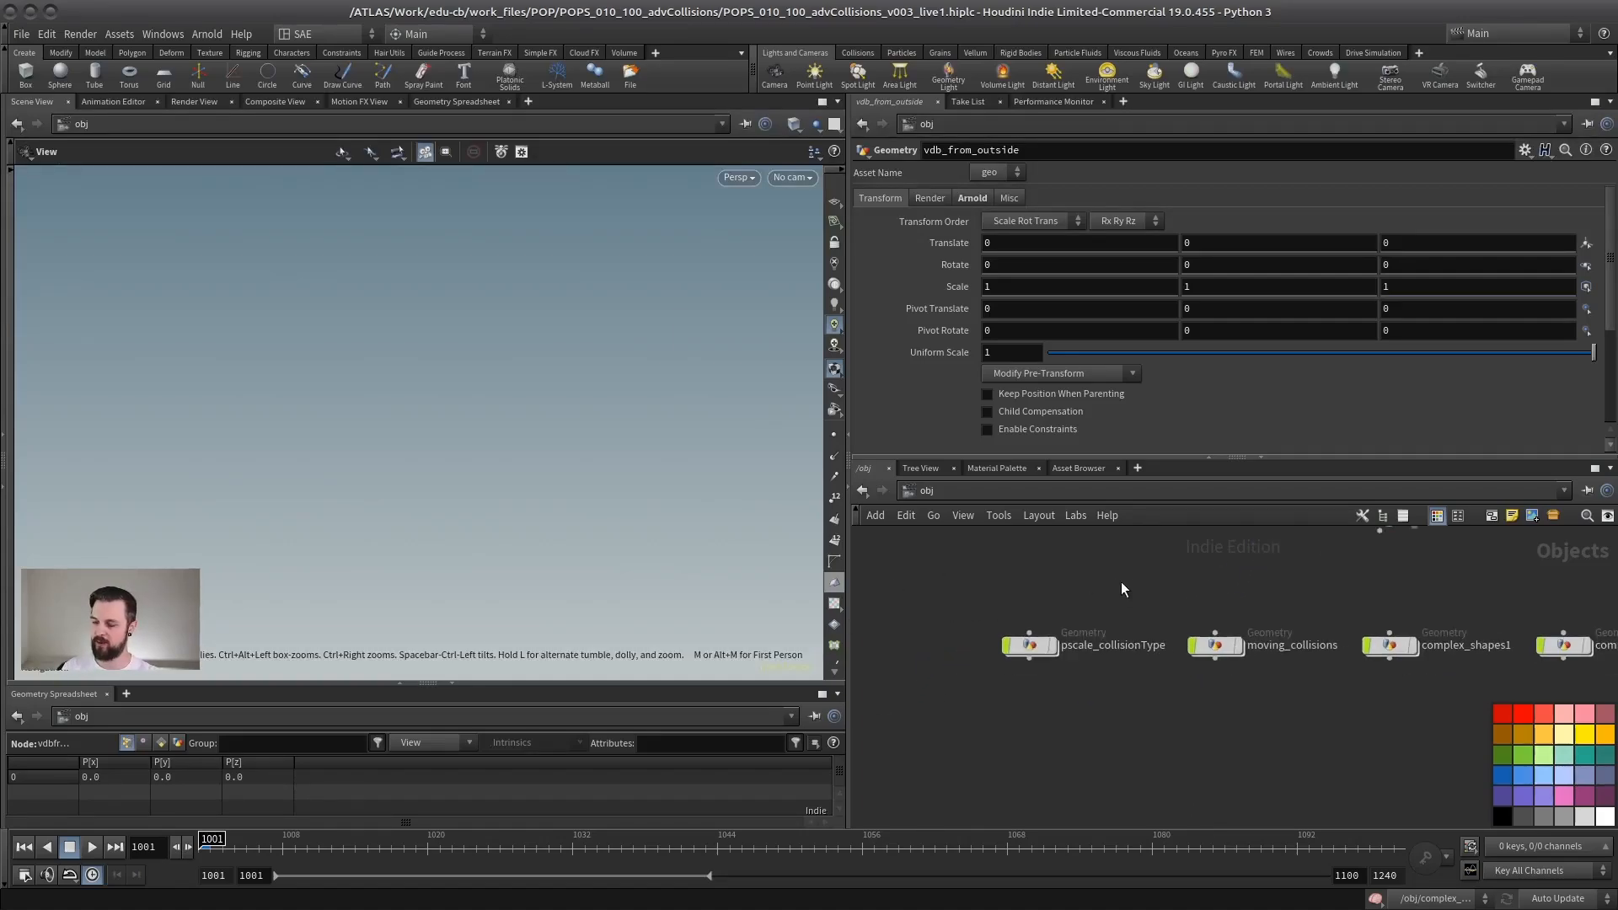
pyautogui.moveTo(1094, 580); pyautogui.dragTo(1050, 579, button='middle')
pyautogui.scroll(2, 1008, 599)
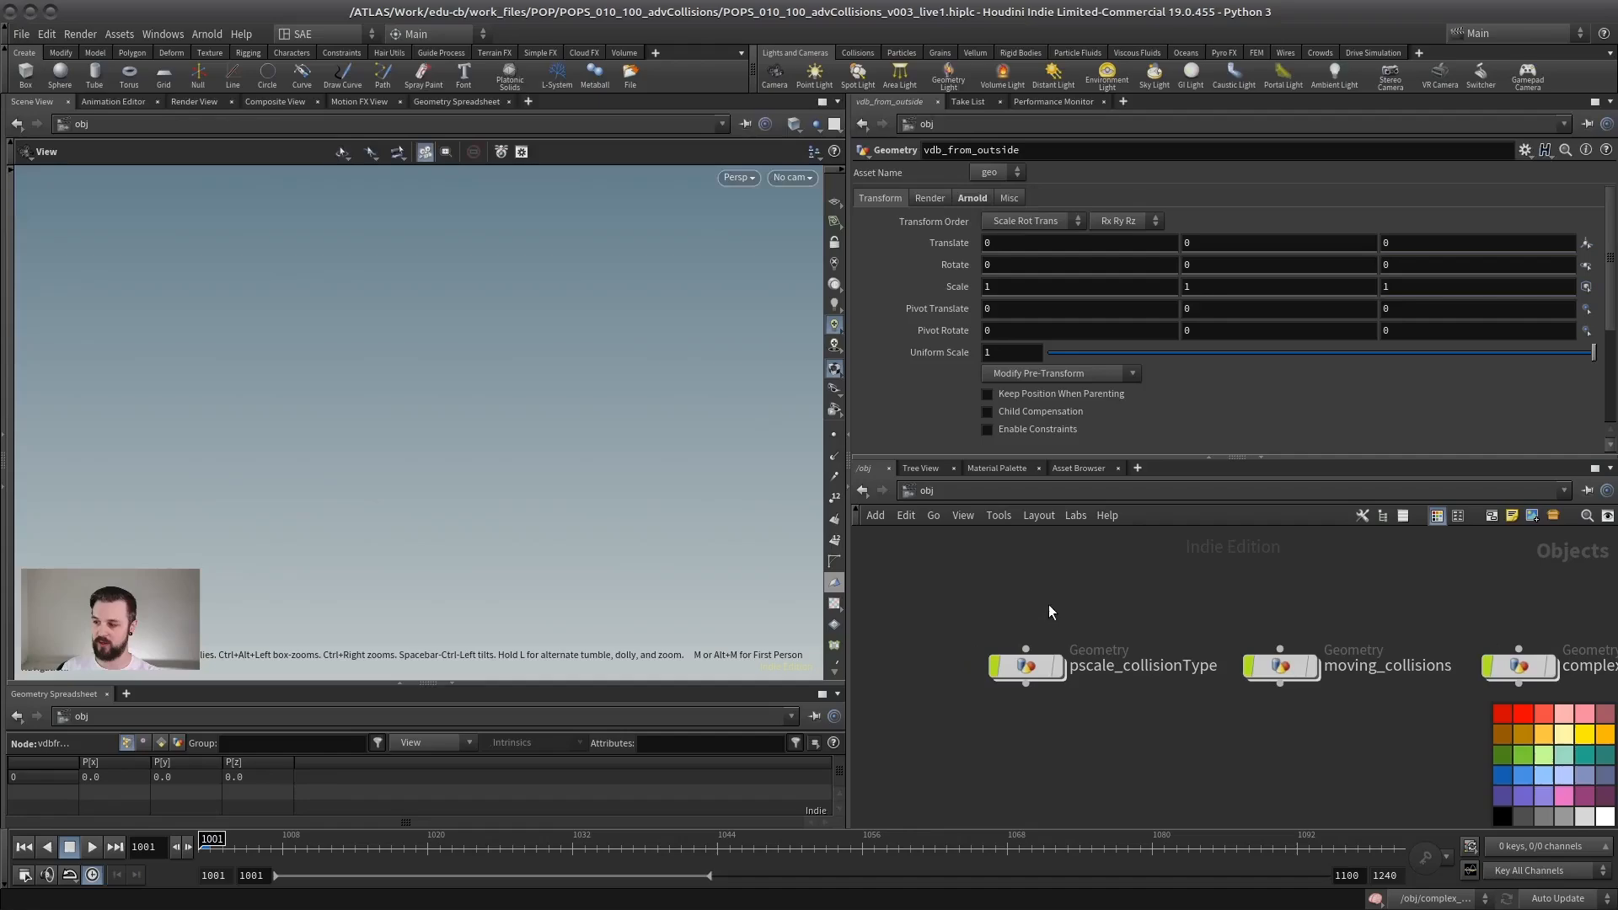
pyautogui.click(1029, 665)
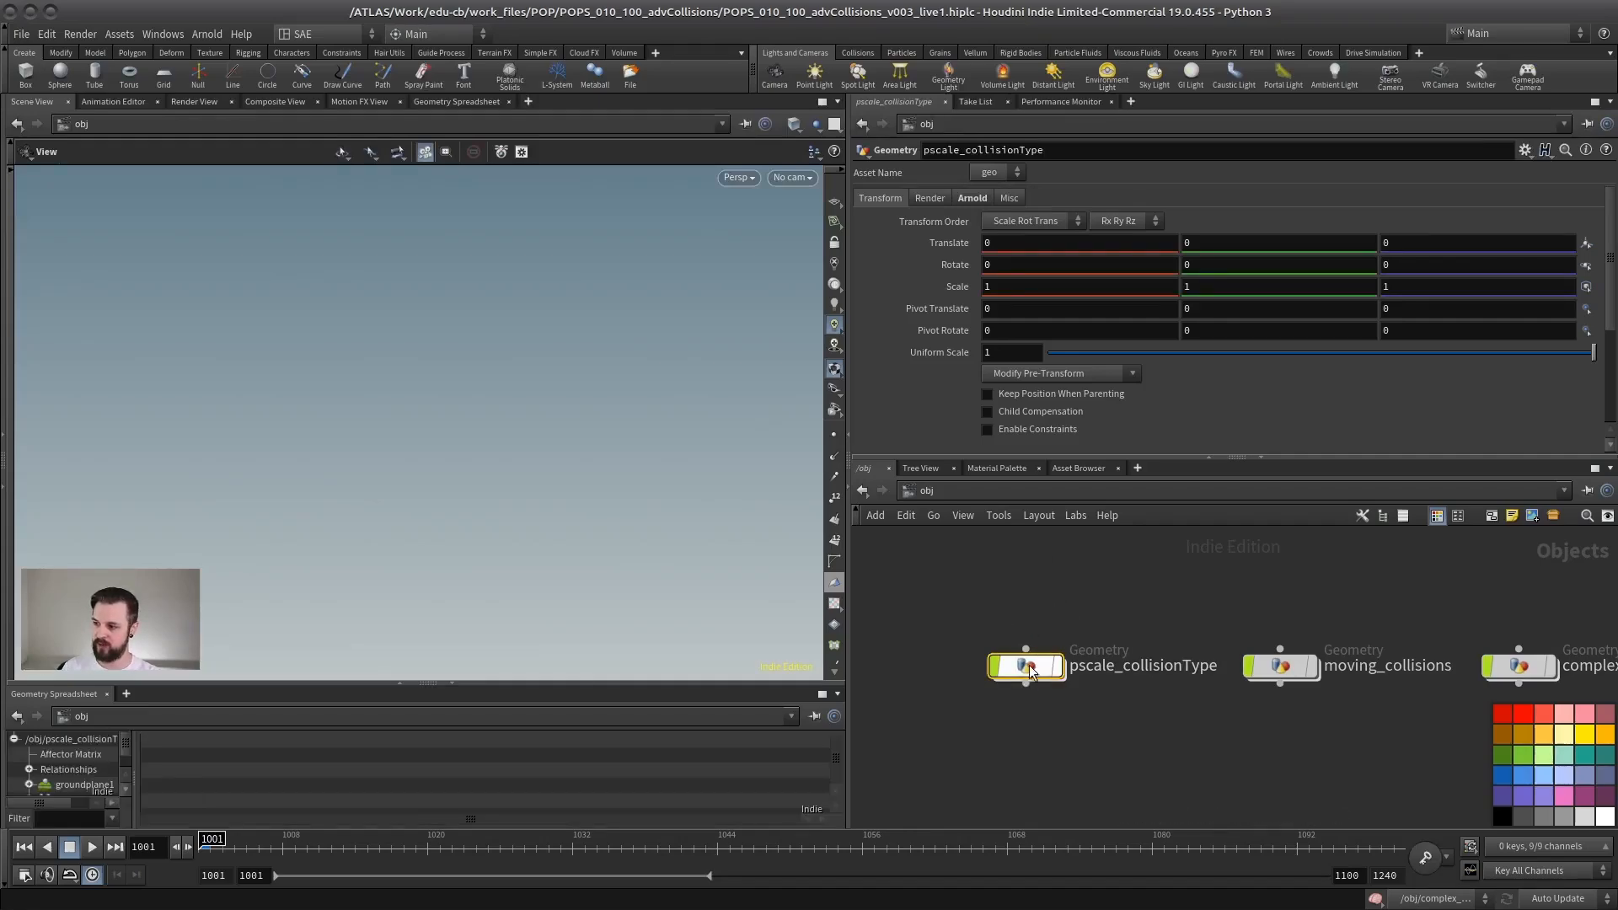
pyautogui.doubleClick(1029, 666)
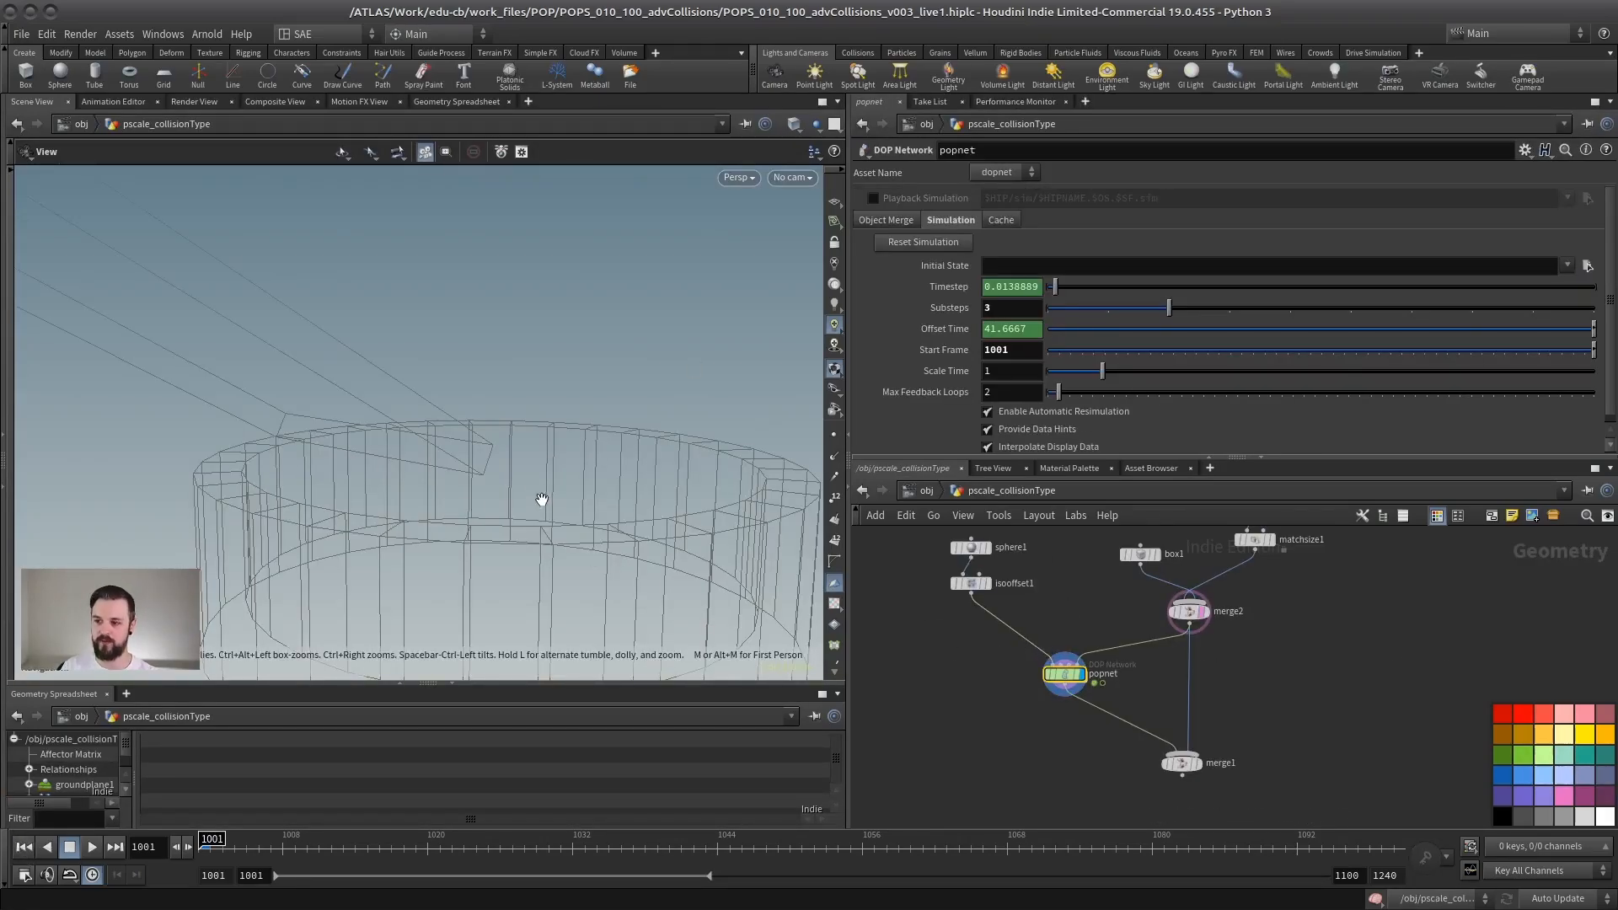
# Step: Display the merged ramp and container collision geometry at merge2 and view it in perspective
pyautogui.moveTo(404, 469); pyautogui.dragTo(365, 470)
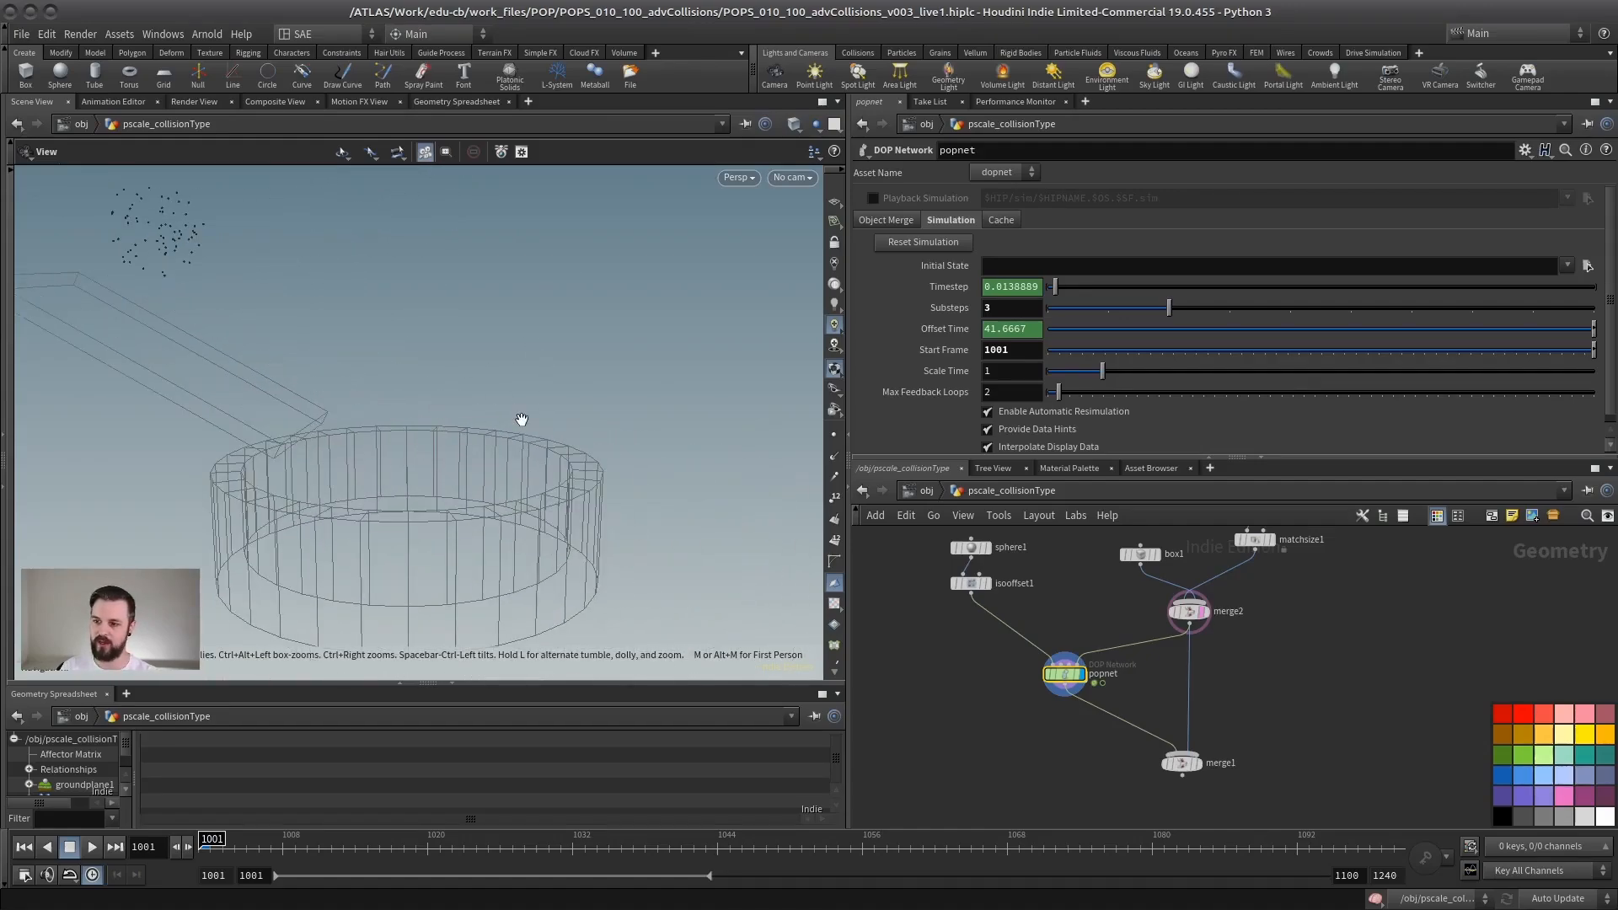
pyautogui.moveTo(474, 397); pyautogui.dragTo(650, 447)
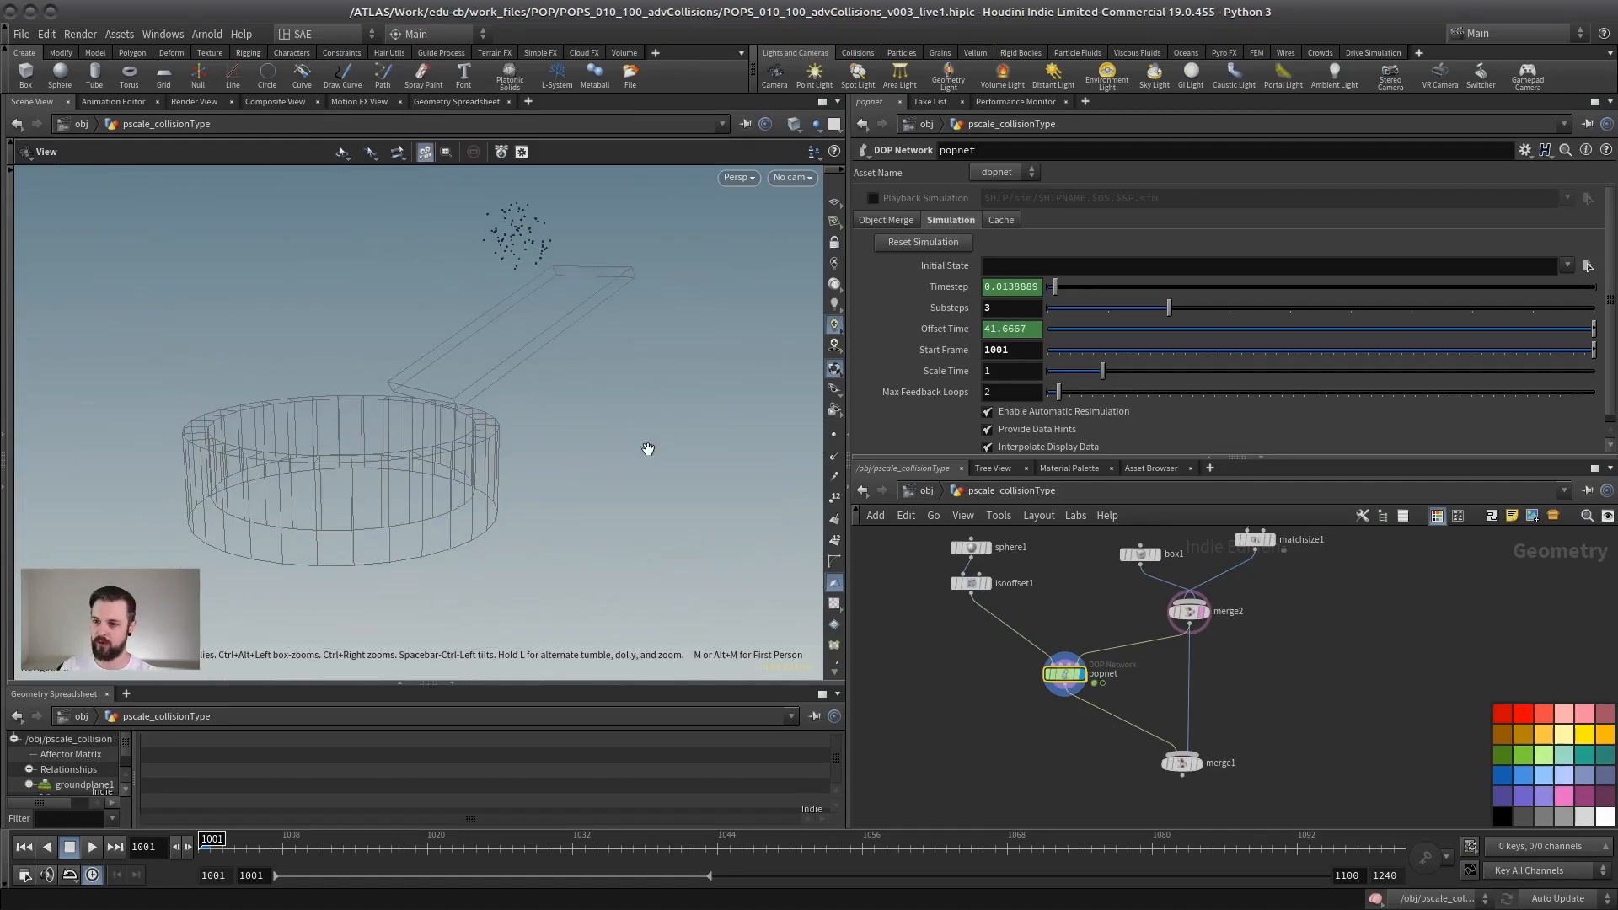
pyautogui.scroll(2, 1131, 627)
pyautogui.click(1178, 626)
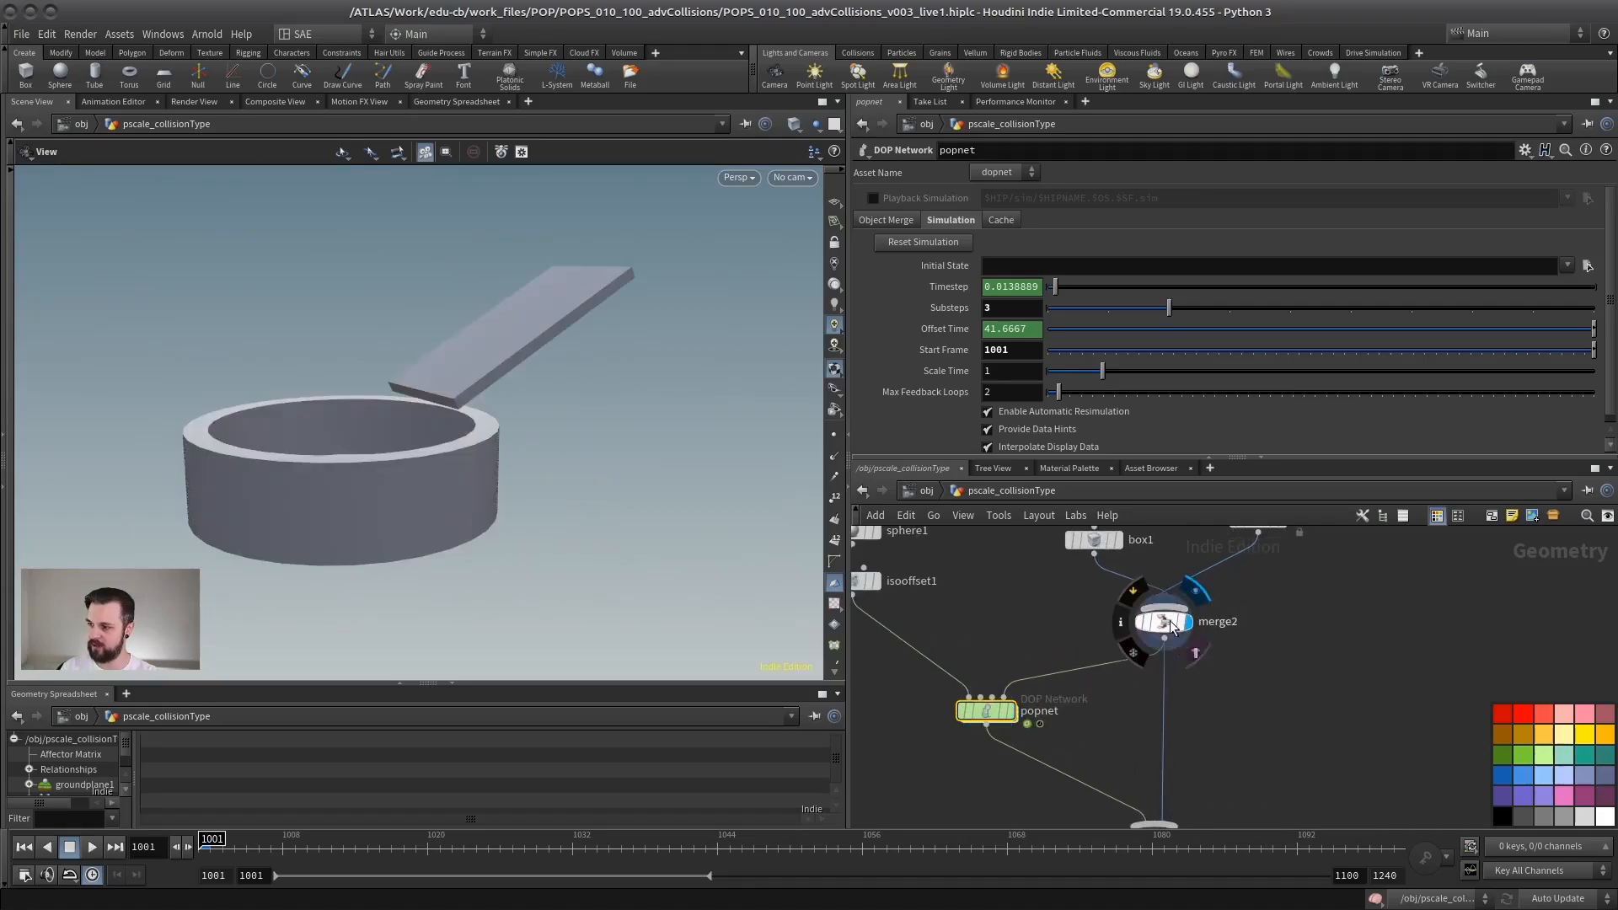
pyautogui.click(1170, 621)
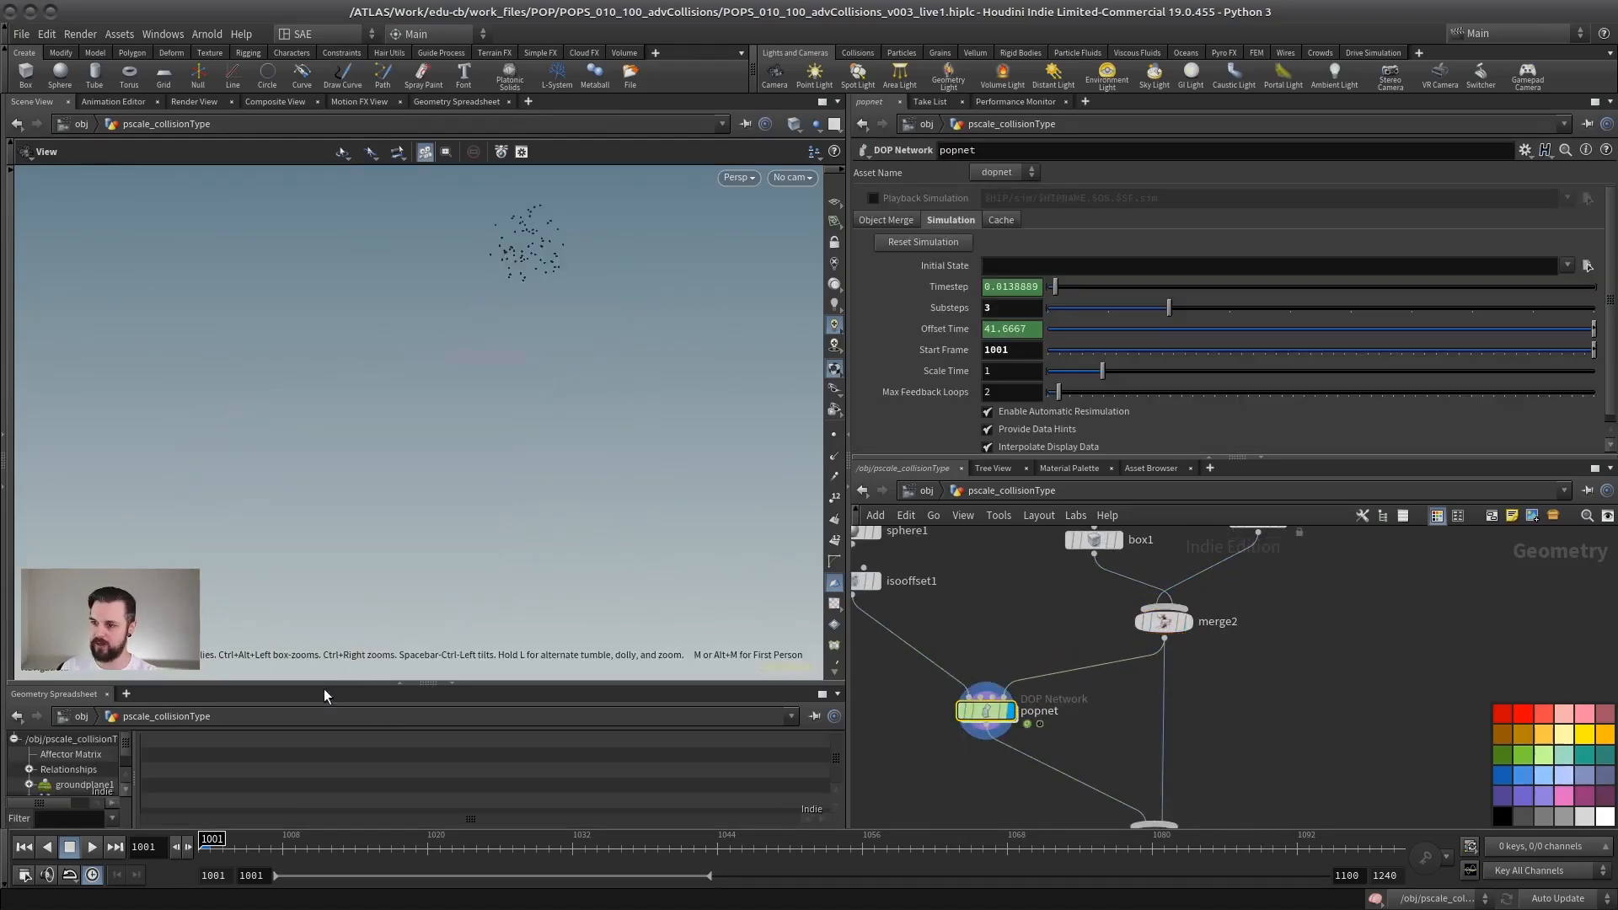
# Step: Display the popnet particles together with the ramp and container through merge1
pyautogui.click(1013, 708)
pyautogui.moveTo(1125, 729); pyautogui.dragTo(1105, 628, button='middle')
pyautogui.click(1156, 739)
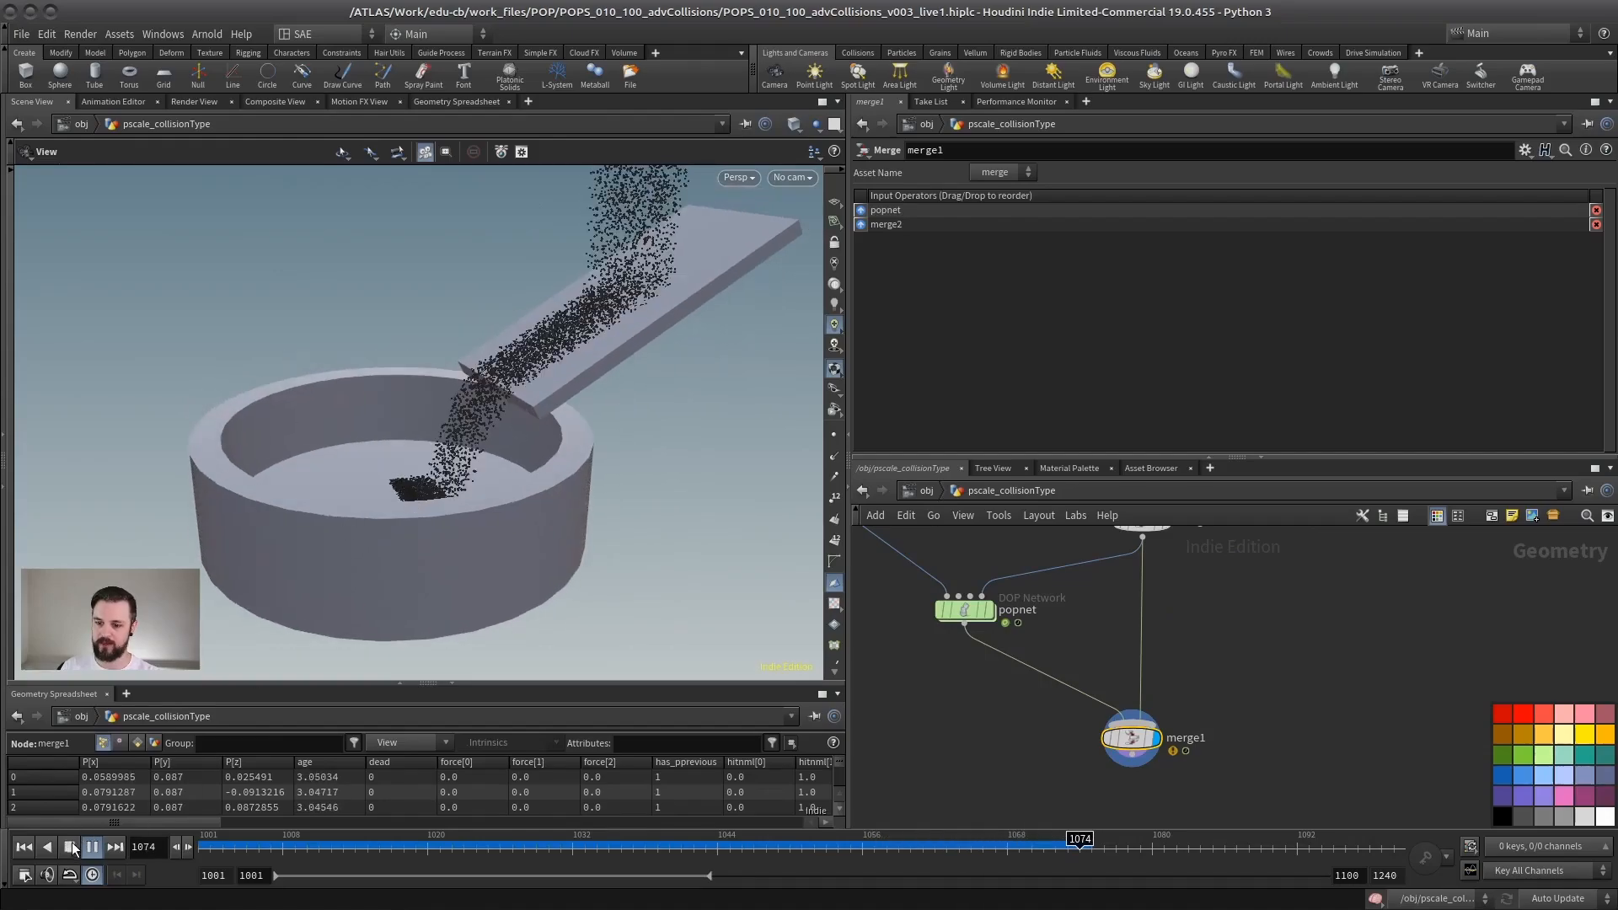
# Step: Switch the viewport to the front view and play the particle simulation
pyautogui.hotkey('space', '3')
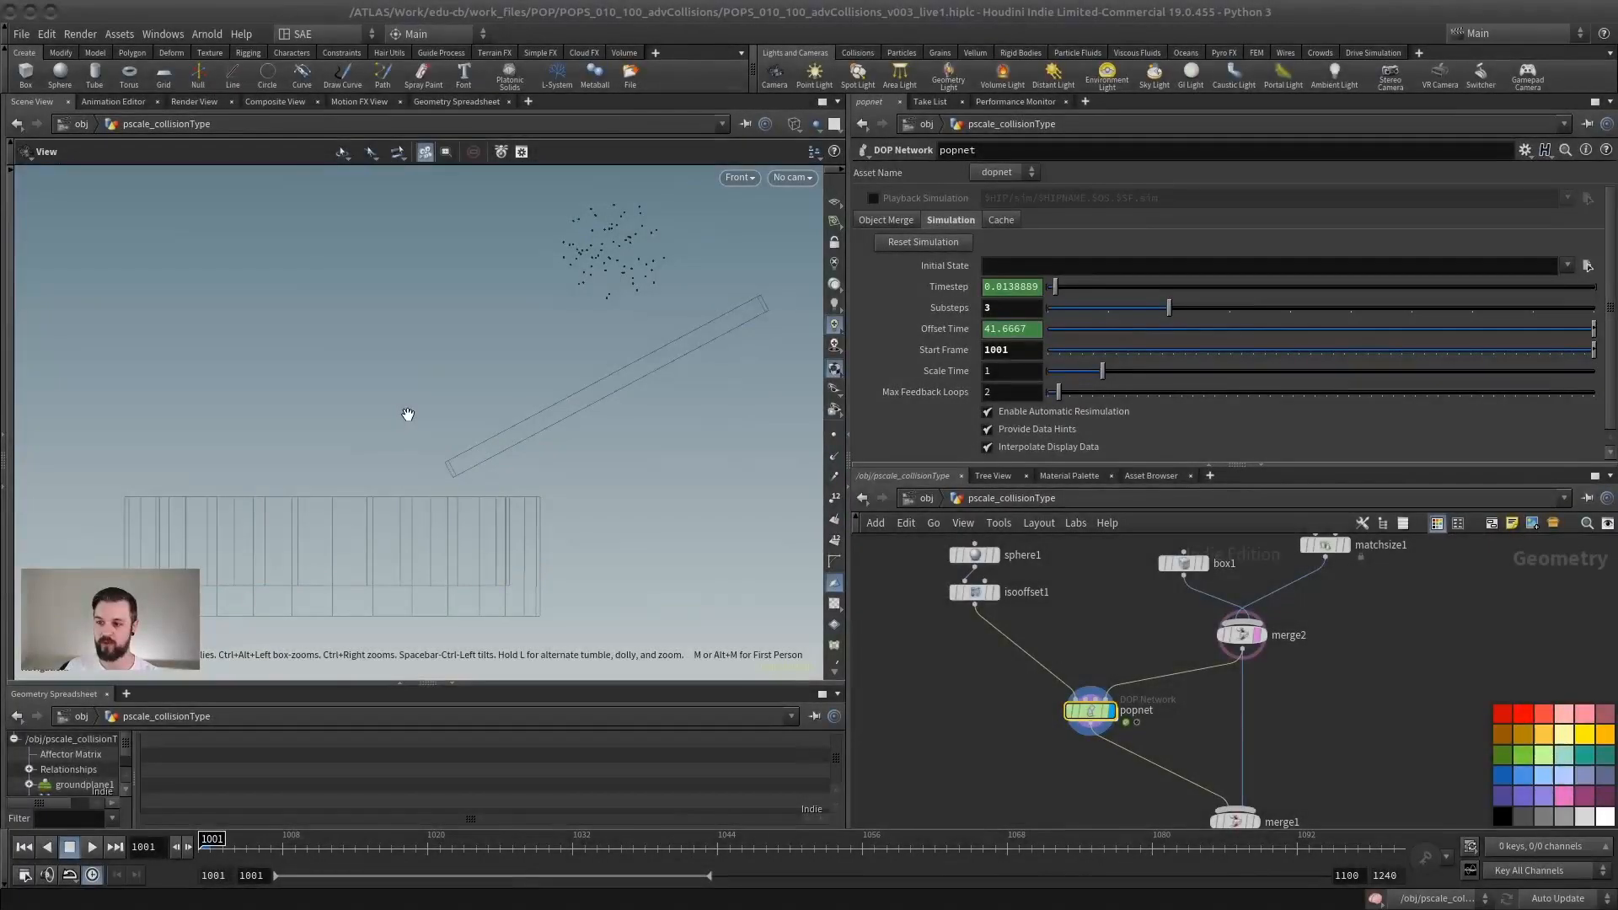
pyautogui.click(91, 846)
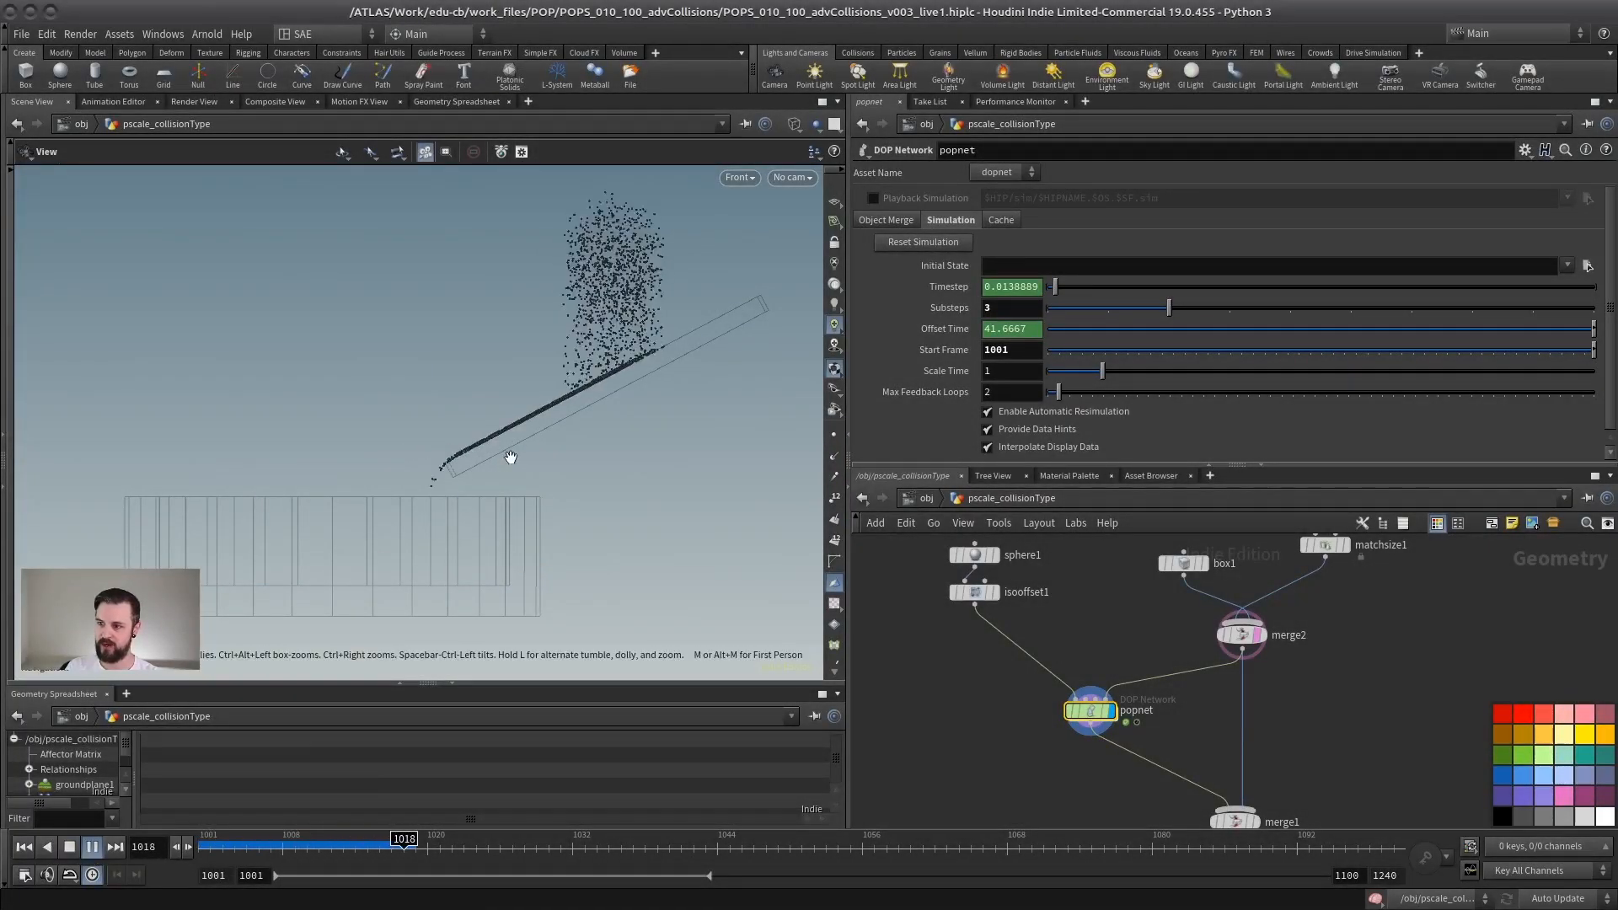
pyautogui.scroll(2, 533, 503)
pyautogui.moveTo(331, 661); pyautogui.dragTo(358, 542, button='middle')
pyautogui.scroll(3, 358, 542)
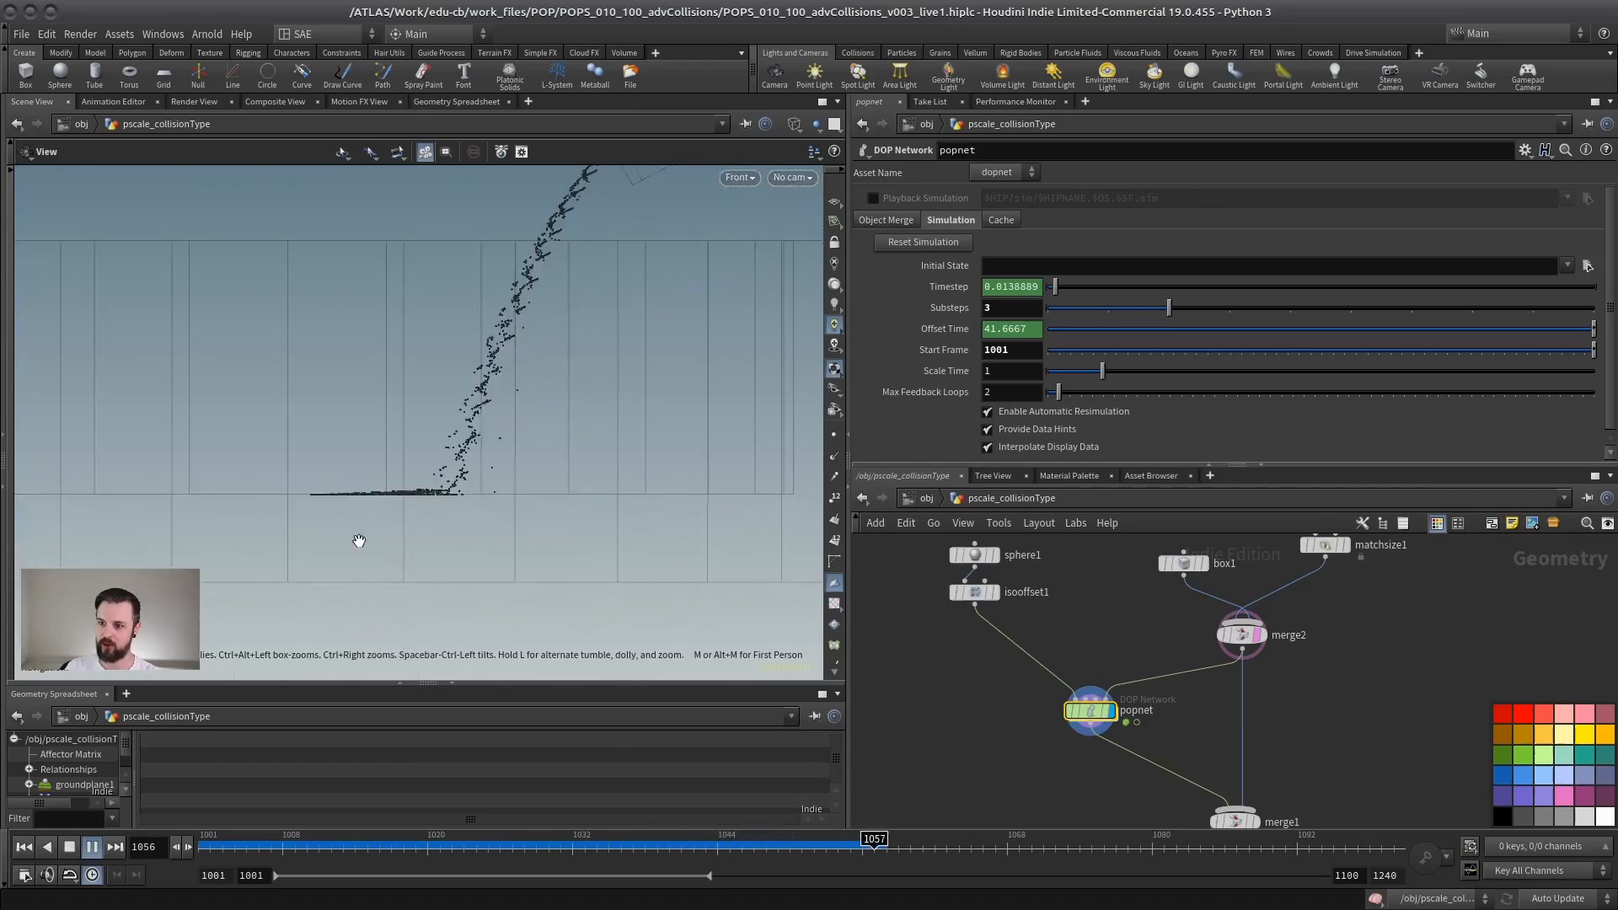
# Step: Examine the playing particles closely along the ramp surface and on the container floor
pyautogui.moveTo(420, 463); pyautogui.dragTo(480, 455, button='middle')
pyautogui.scroll(3, 481, 455)
pyautogui.moveTo(499, 383); pyautogui.dragTo(232, 658, button='middle')
pyautogui.scroll(-3, 232, 658)
pyautogui.scroll(3, 447, 387)
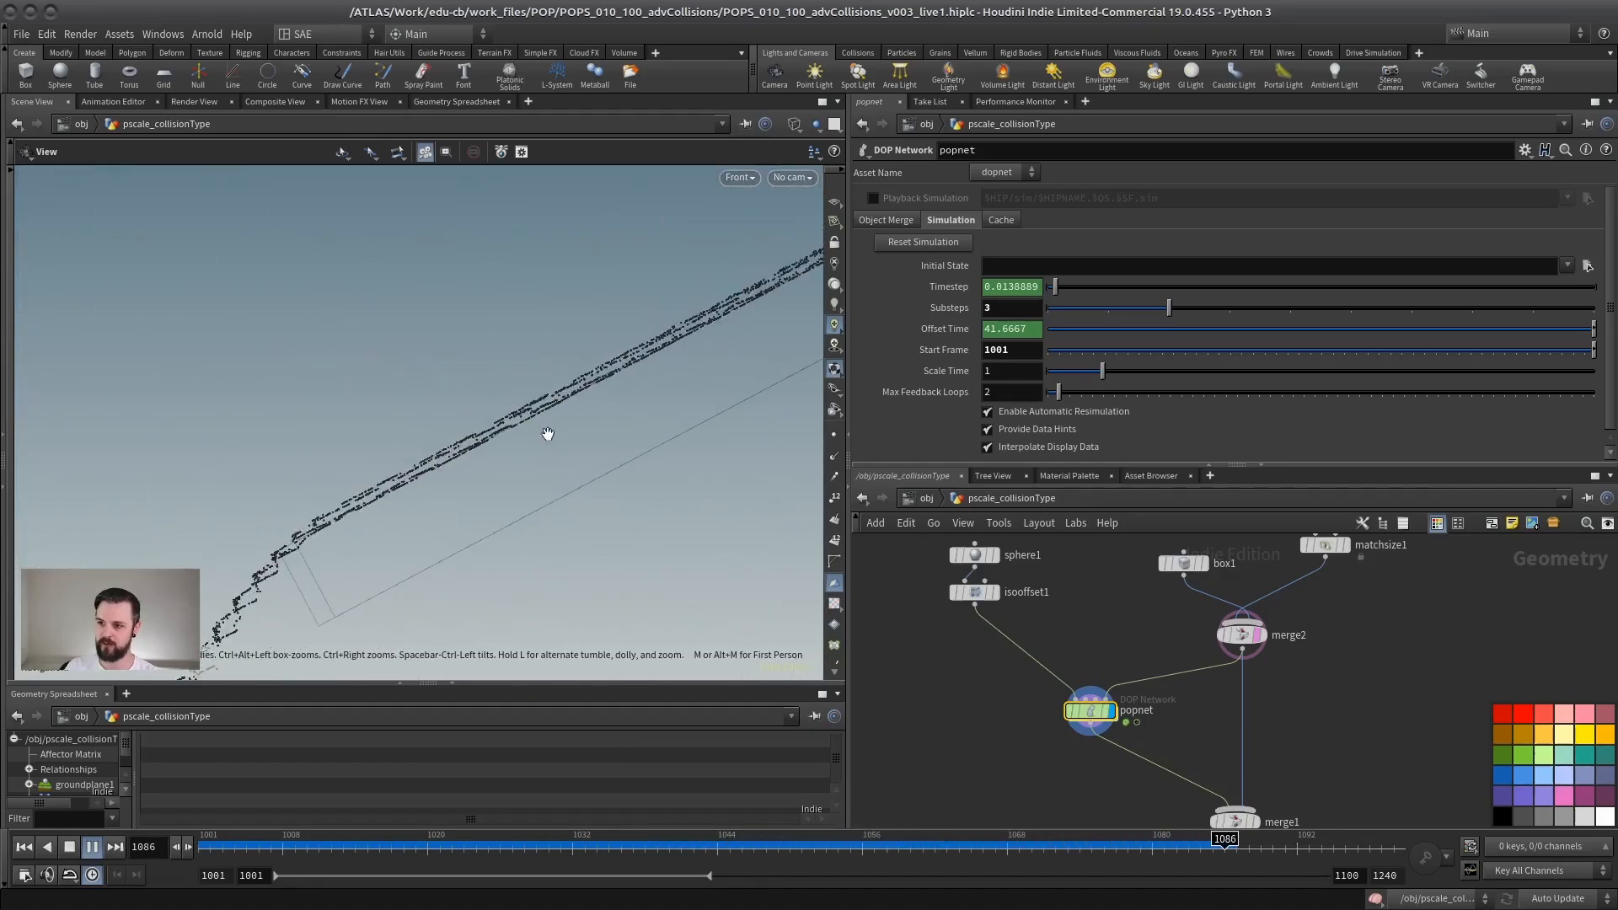
pyautogui.scroll(-3, 473, 434)
pyautogui.moveTo(342, 649); pyautogui.dragTo(459, 407, button='middle')
pyautogui.scroll(3, 458, 422)
pyautogui.moveTo(540, 582); pyautogui.dragTo(634, 419, button='middle')
pyautogui.scroll(4, 590, 447)
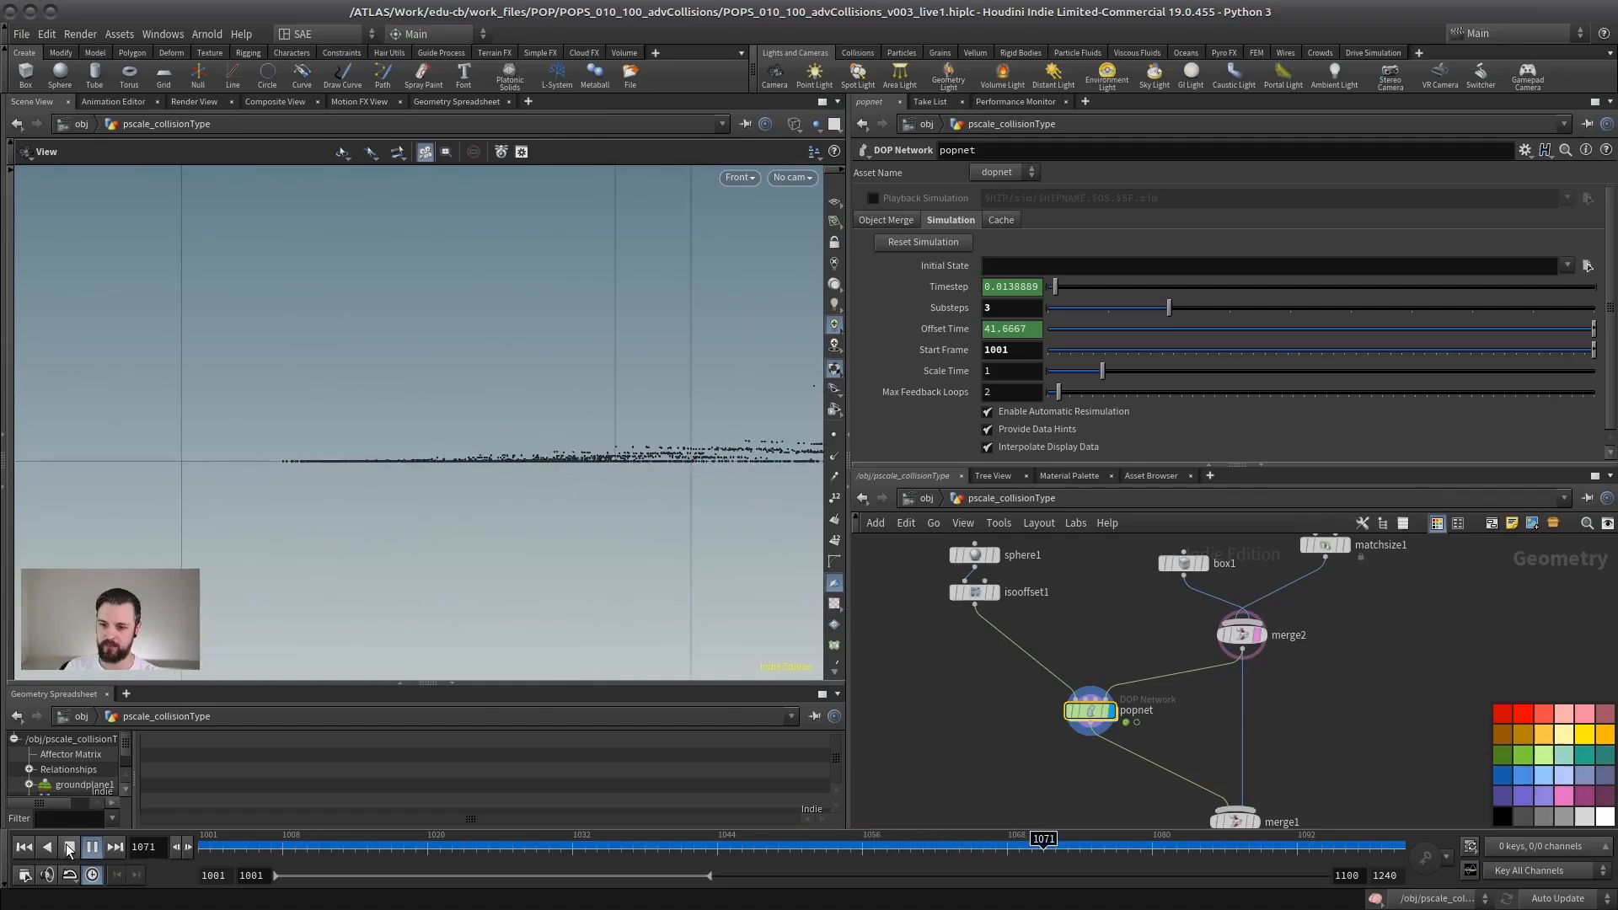
# Step: Stop the playback at frame 1073 and inspect the particles on the container floor
pyautogui.click(92, 847)
pyautogui.scroll(2, 337, 503)
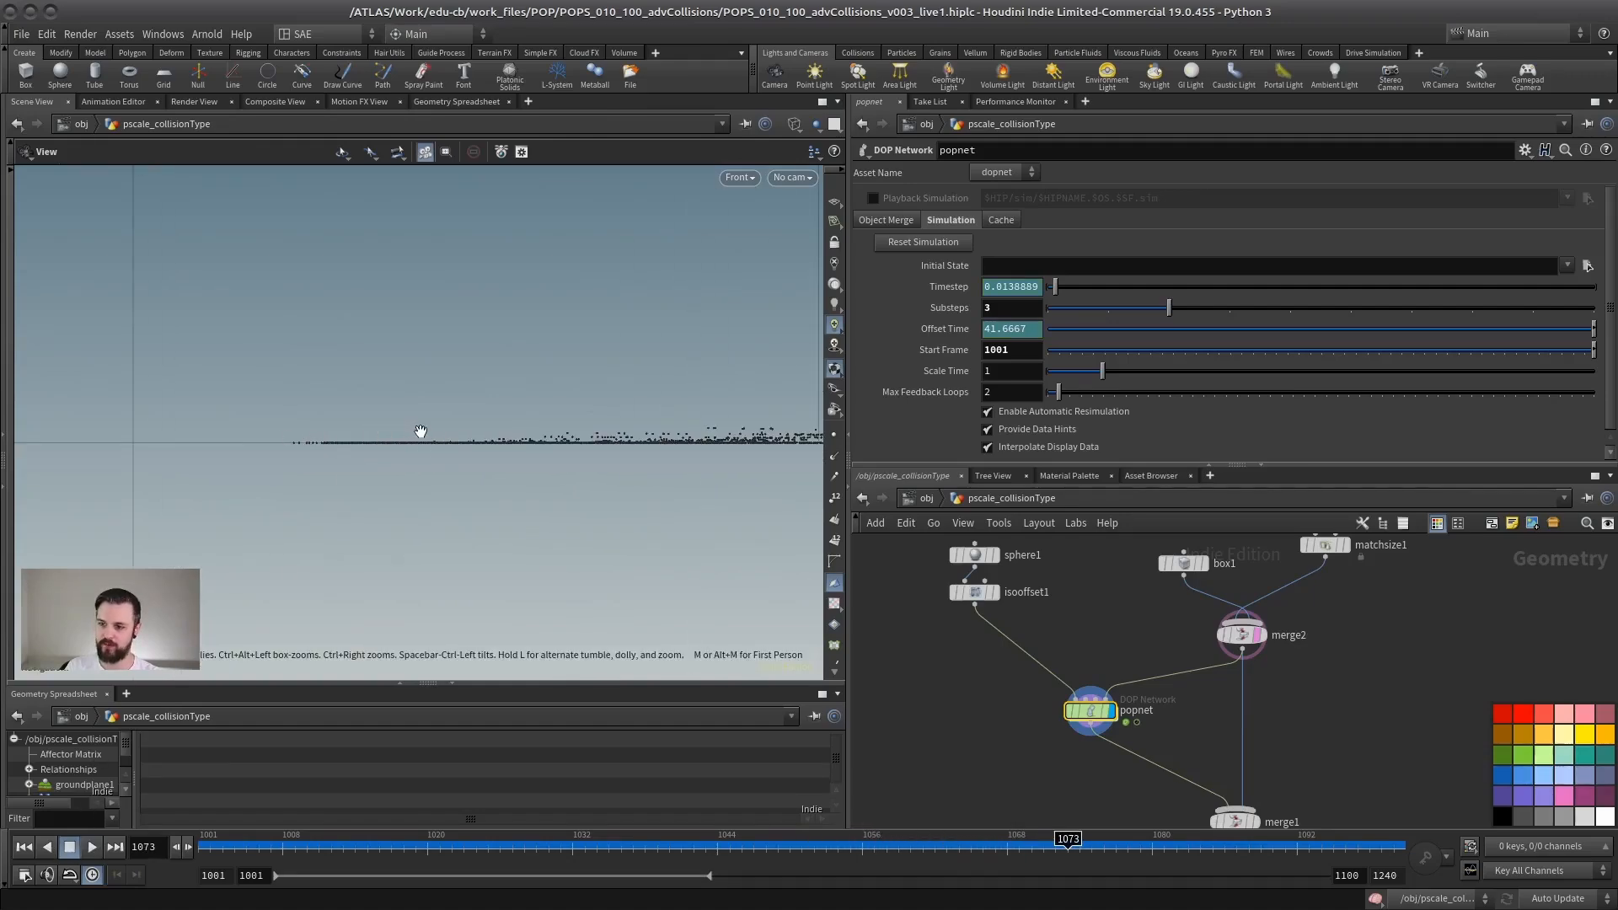
pyautogui.scroll(-6, 268, 442)
pyautogui.moveTo(445, 438); pyautogui.dragTo(425, 492, button='middle')
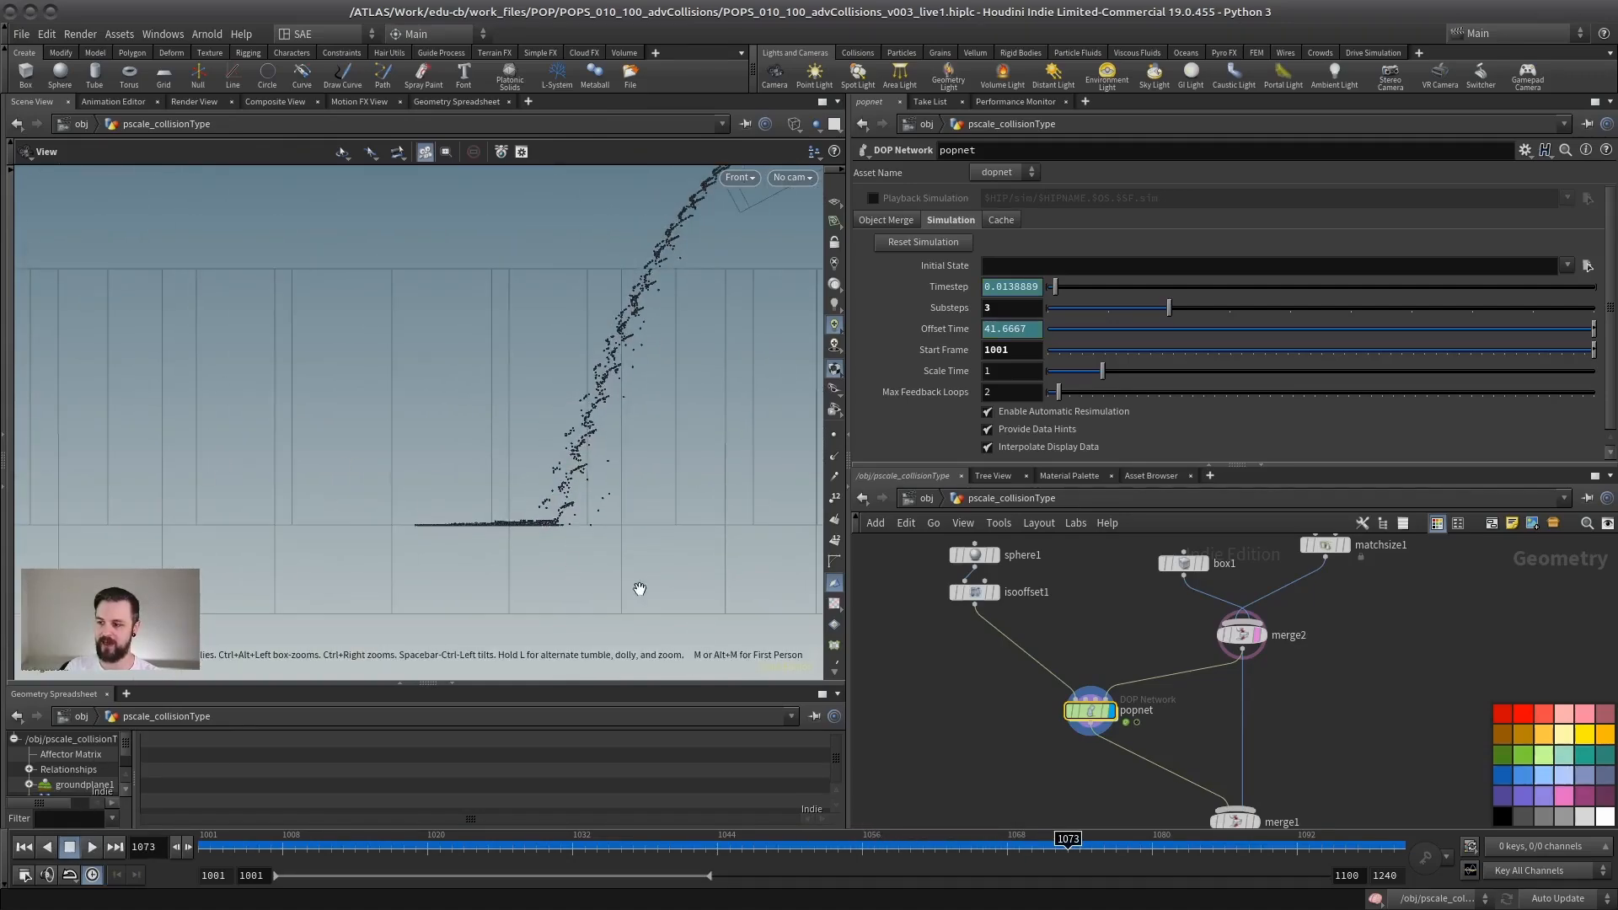
# Step: View the static object's collision guide inside the popnet and return to the pscale_collisionType network
pyautogui.doubleClick(1085, 715)
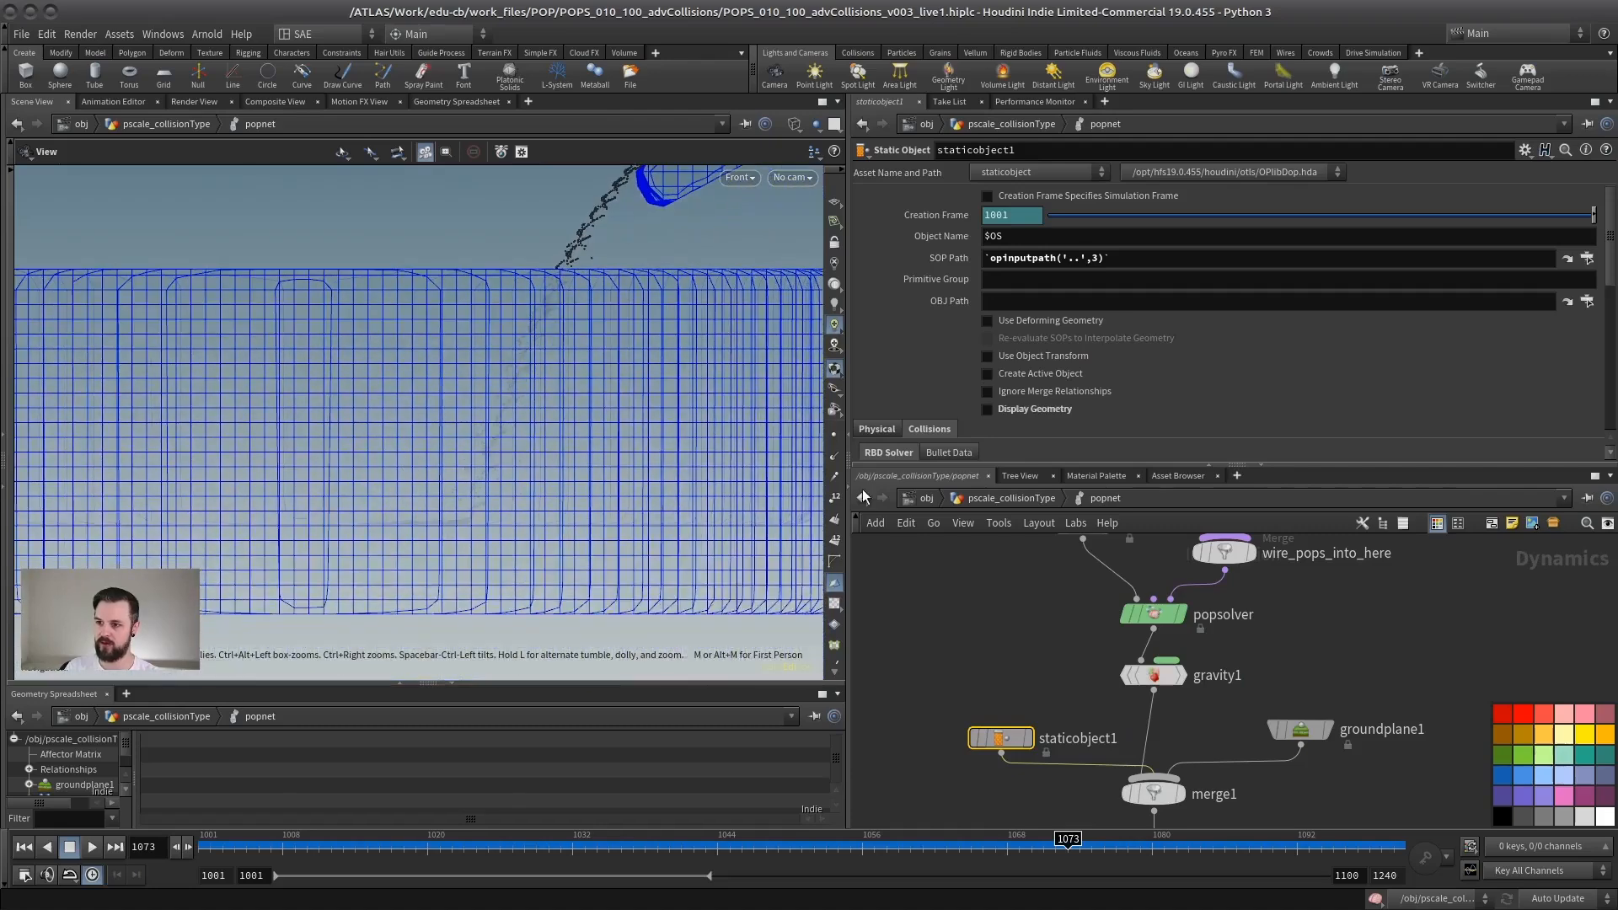
pyautogui.click(1001, 500)
# Step: Examine how the particle layers rest on the container floor in the front view
pyautogui.scroll(6, 263, 520)
pyautogui.moveTo(287, 498); pyautogui.dragTo(354, 377, button='middle')
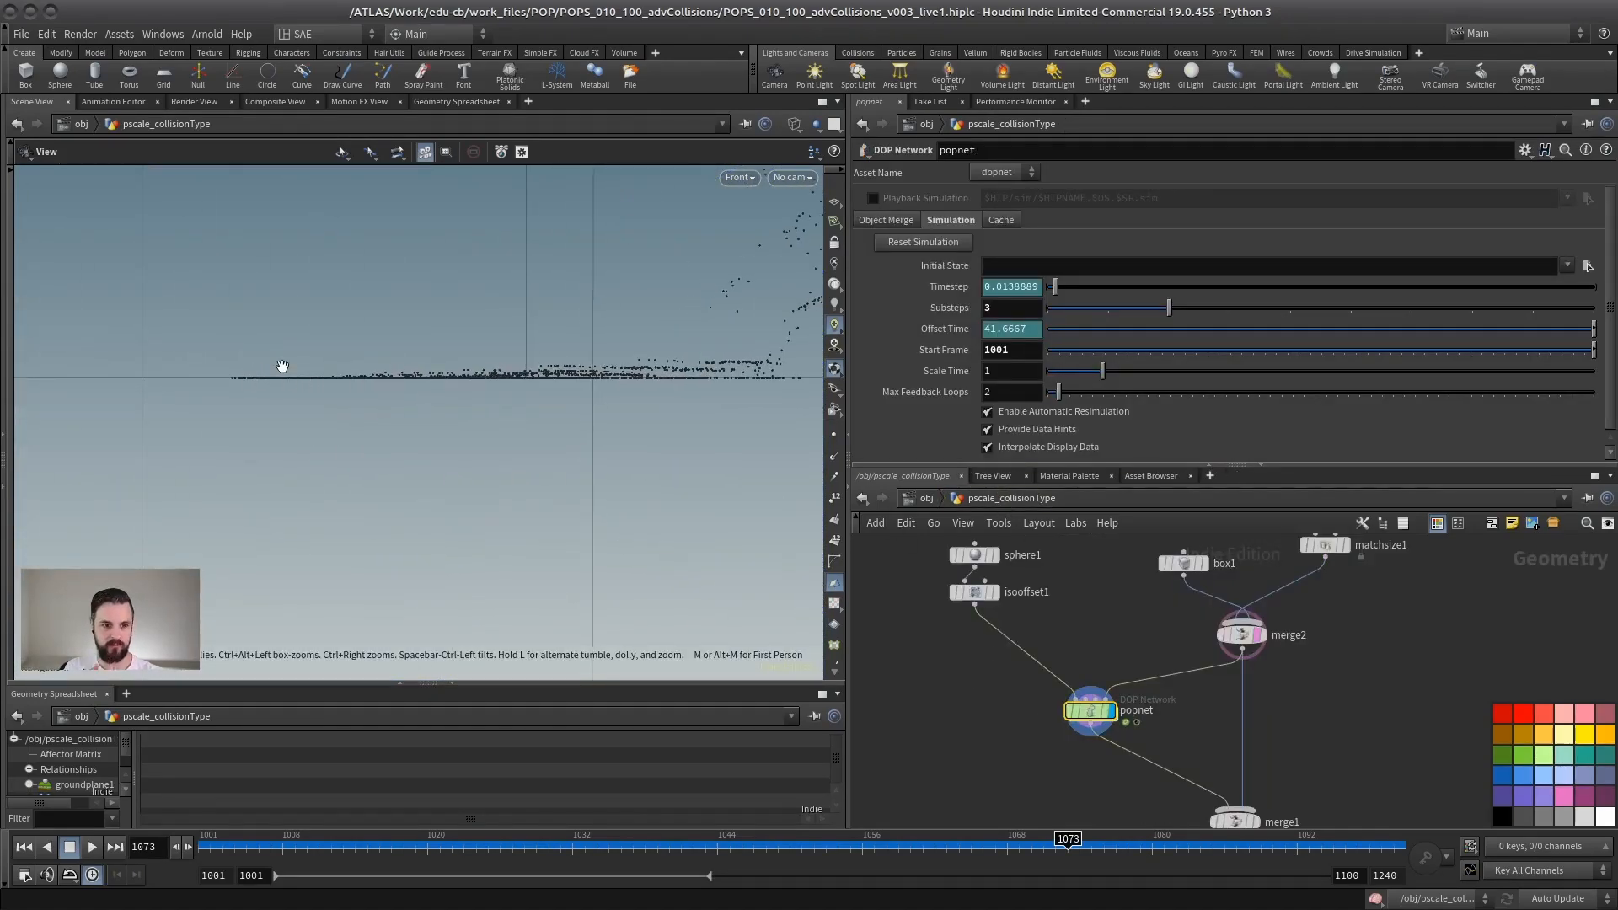
pyautogui.scroll(-5, 279, 393)
pyautogui.moveTo(512, 385); pyautogui.dragTo(435, 459, button='middle')
pyautogui.moveTo(396, 456); pyautogui.dragTo(653, 468, button='right')
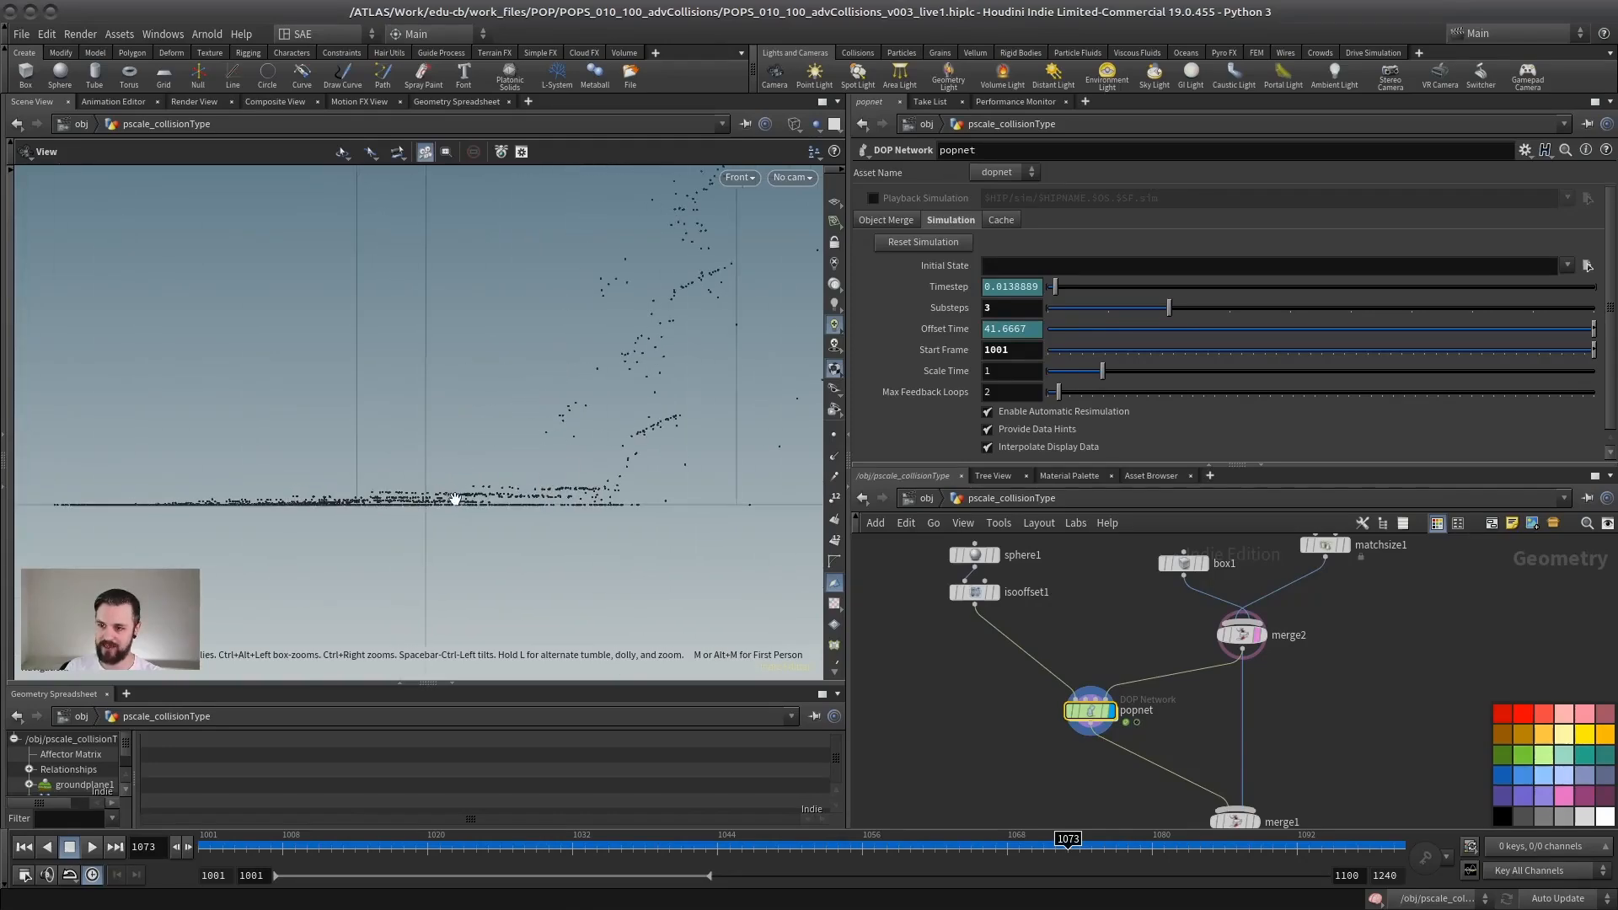
pyautogui.moveTo(531, 451); pyautogui.dragTo(477, 357, button='right')
pyautogui.moveTo(477, 357); pyautogui.dragTo(397, 457, button='middle')
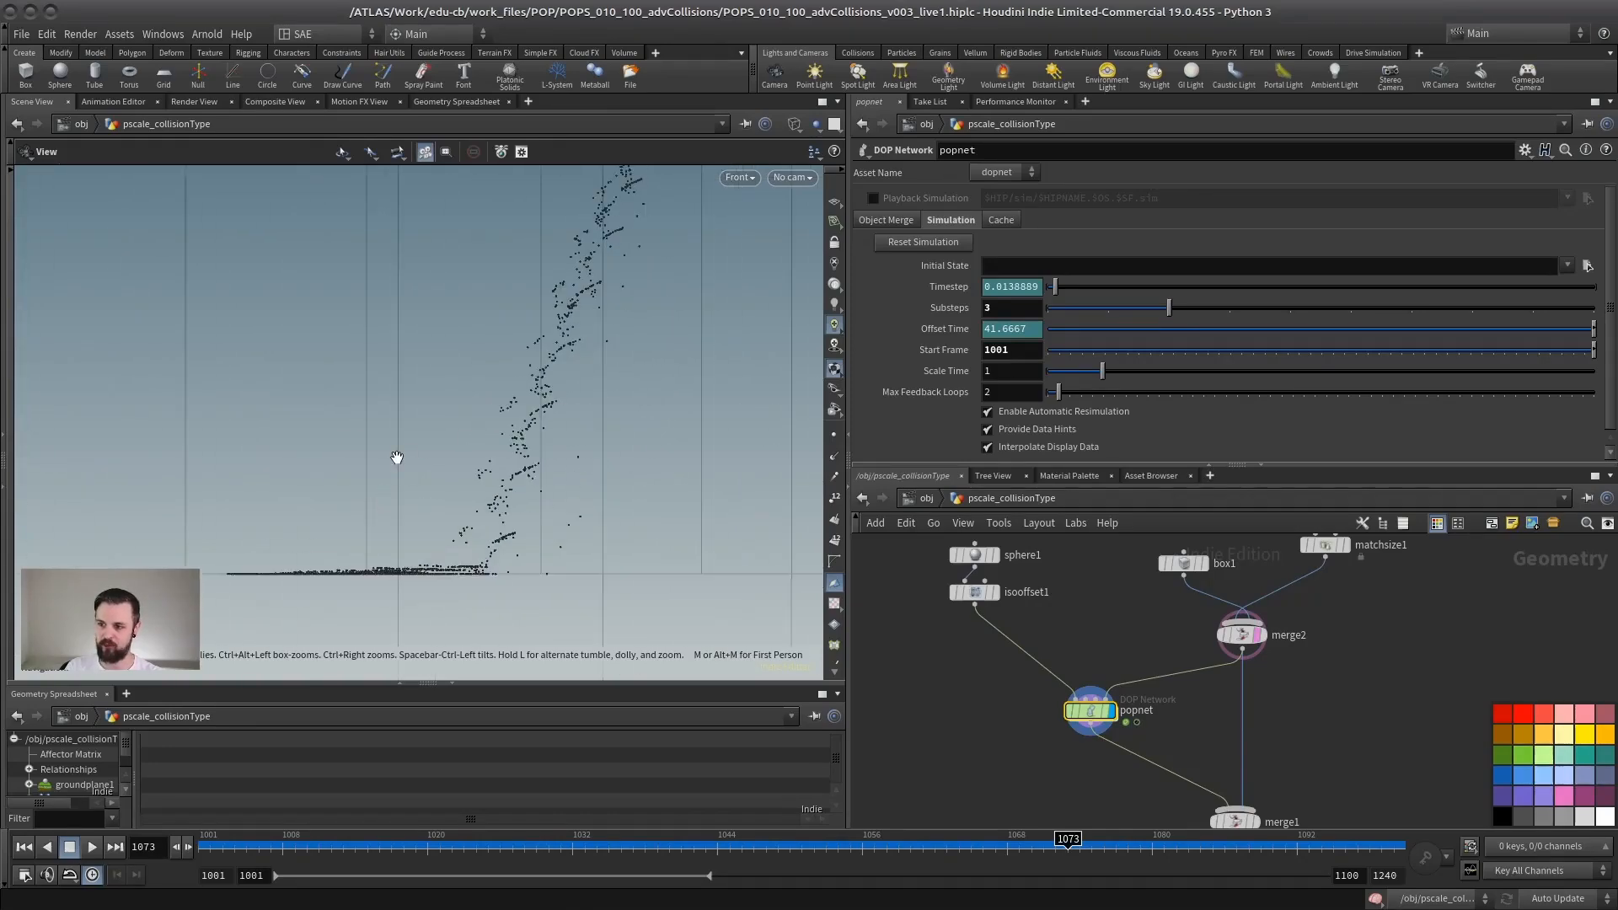
pyautogui.moveTo(546, 469); pyautogui.dragTo(318, 466, button='right')
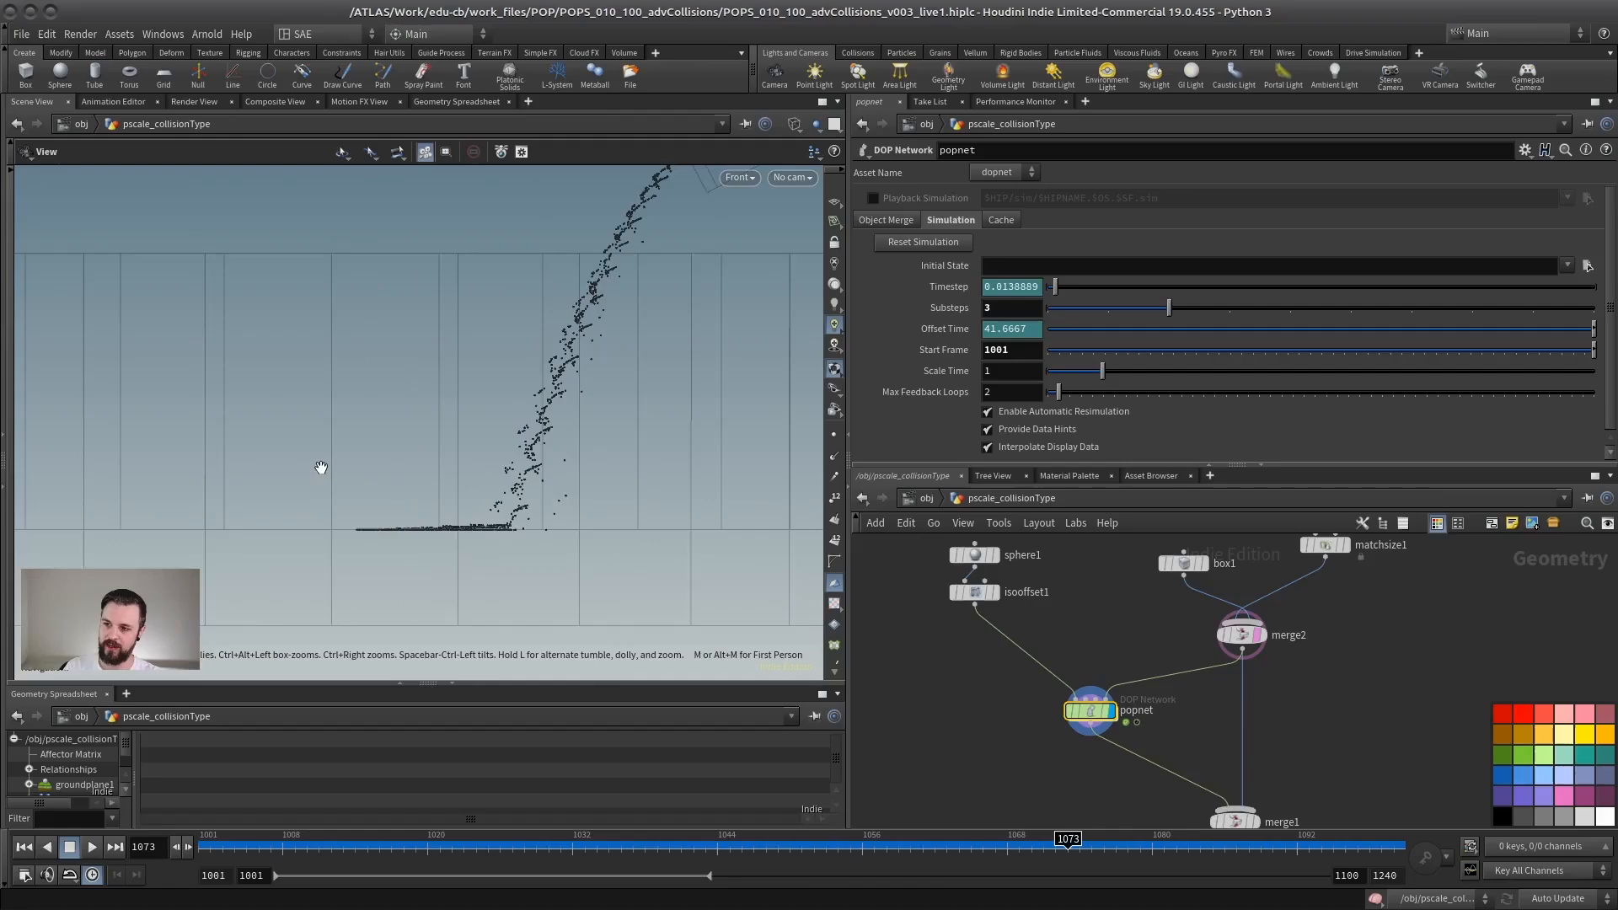
# Step: Examine the particle stream from the ramp's lower edge down into the container
pyautogui.moveTo(532, 234); pyautogui.dragTo(423, 333, button='middle')
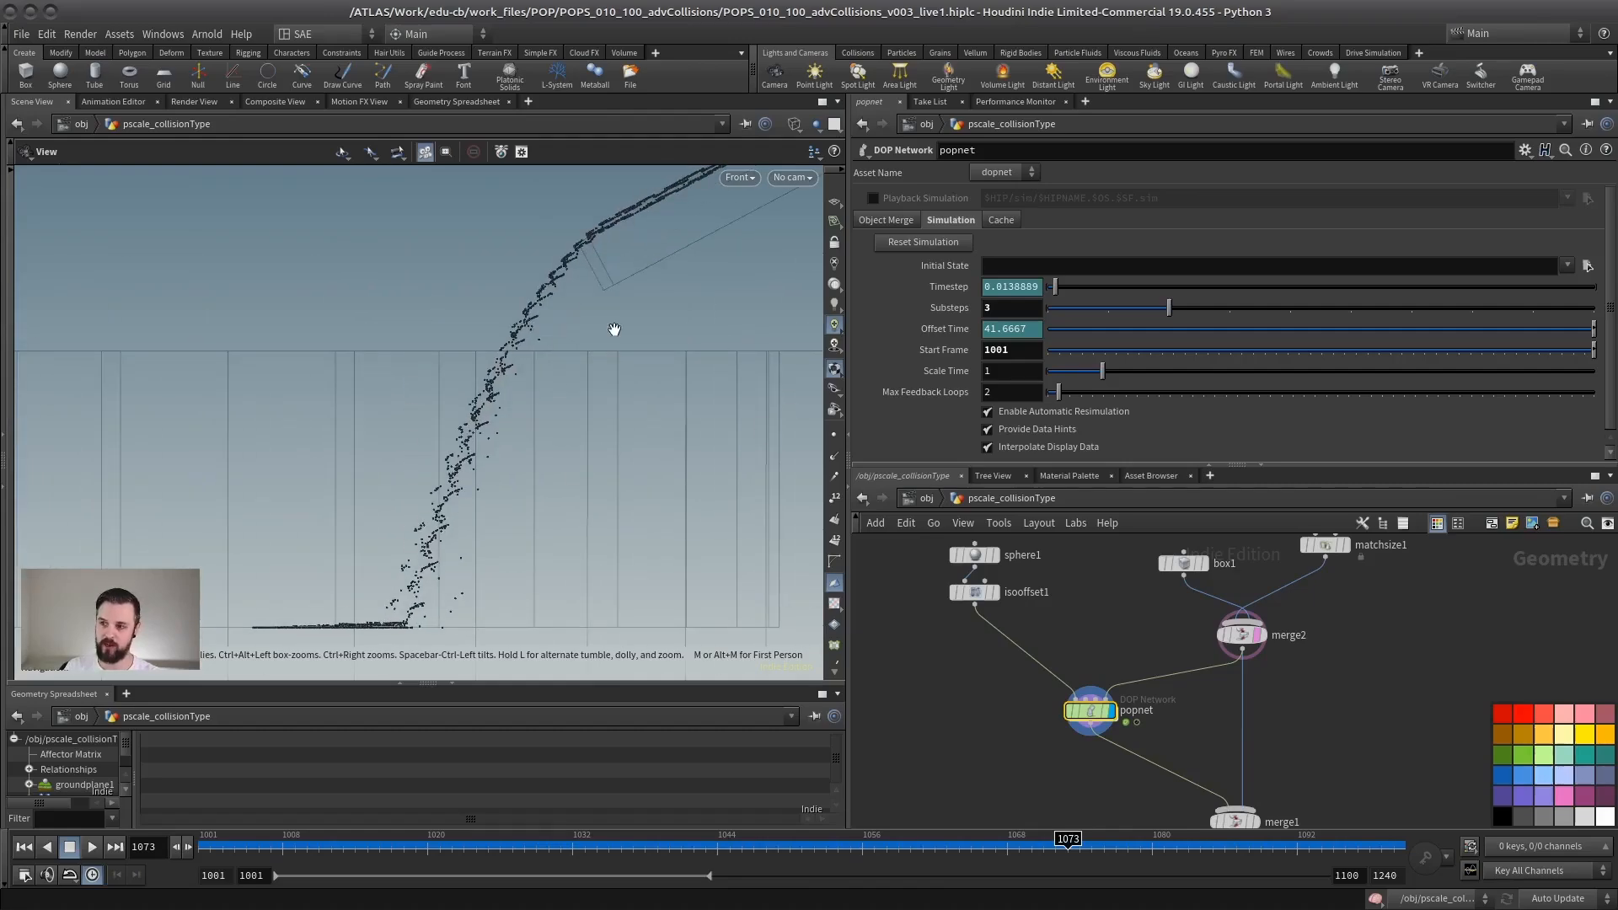
pyautogui.moveTo(615, 329); pyautogui.dragTo(575, 360, button='middle')
pyautogui.moveTo(639, 349); pyautogui.dragTo(434, 515, button='right')
pyautogui.moveTo(433, 515); pyautogui.dragTo(549, 343, button='middle')
pyautogui.moveTo(549, 343); pyautogui.dragTo(443, 386, button='right')
pyautogui.moveTo(443, 387); pyautogui.dragTo(368, 473, button='middle')
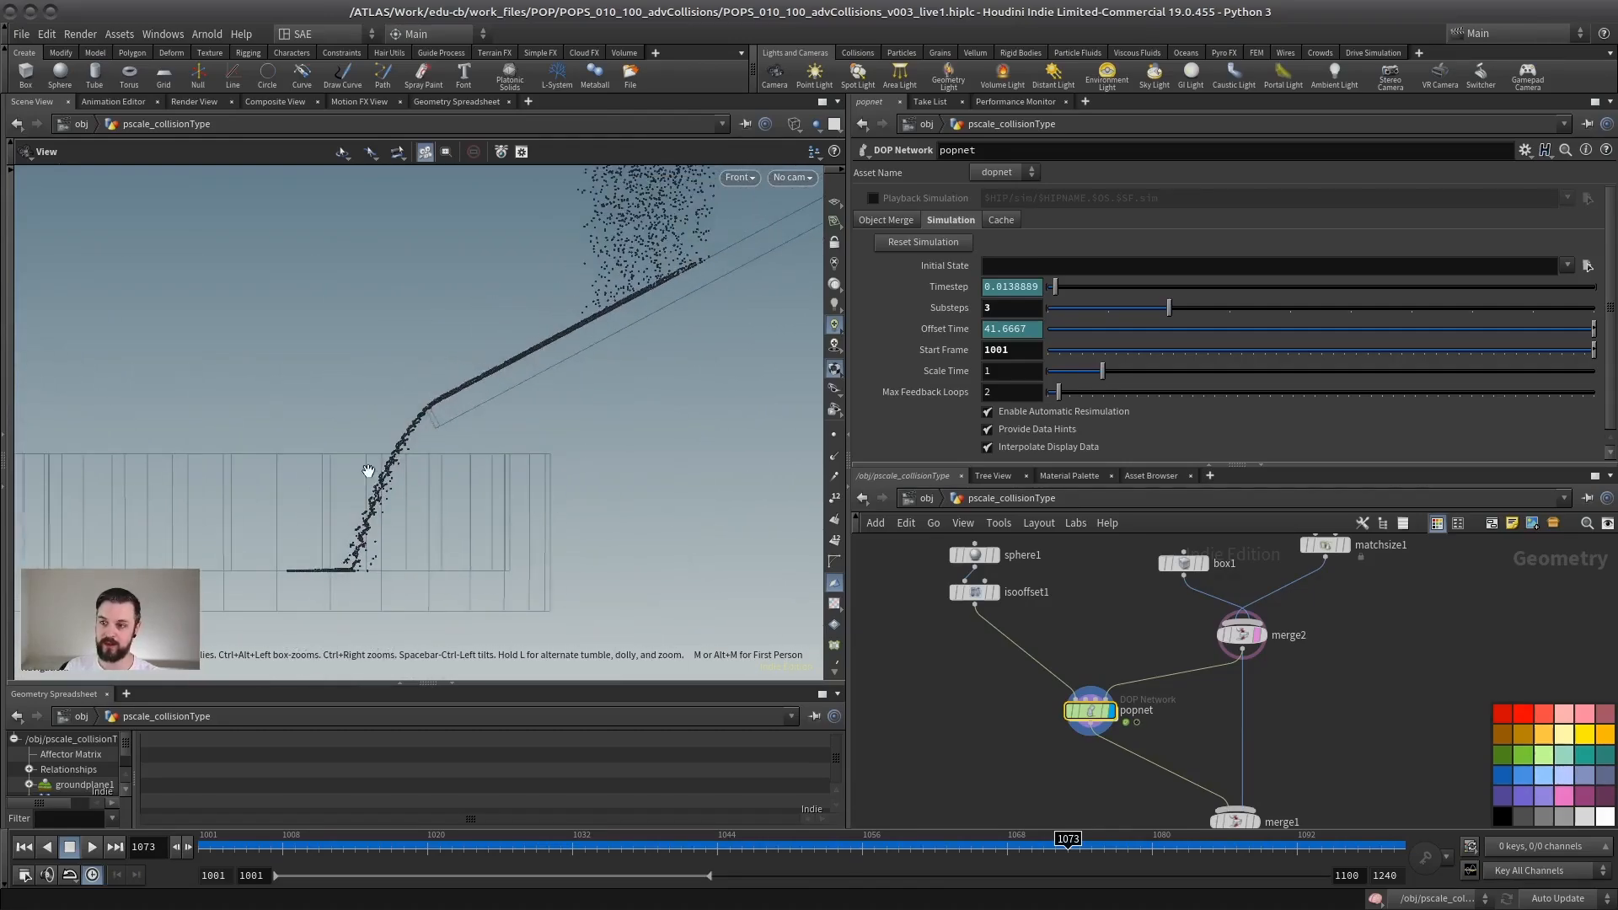
pyautogui.moveTo(368, 473); pyautogui.dragTo(484, 349, button='right')
pyautogui.moveTo(409, 495); pyautogui.dragTo(542, 441, button='right')
pyautogui.moveTo(541, 441); pyautogui.dragTo(468, 444, button='middle')
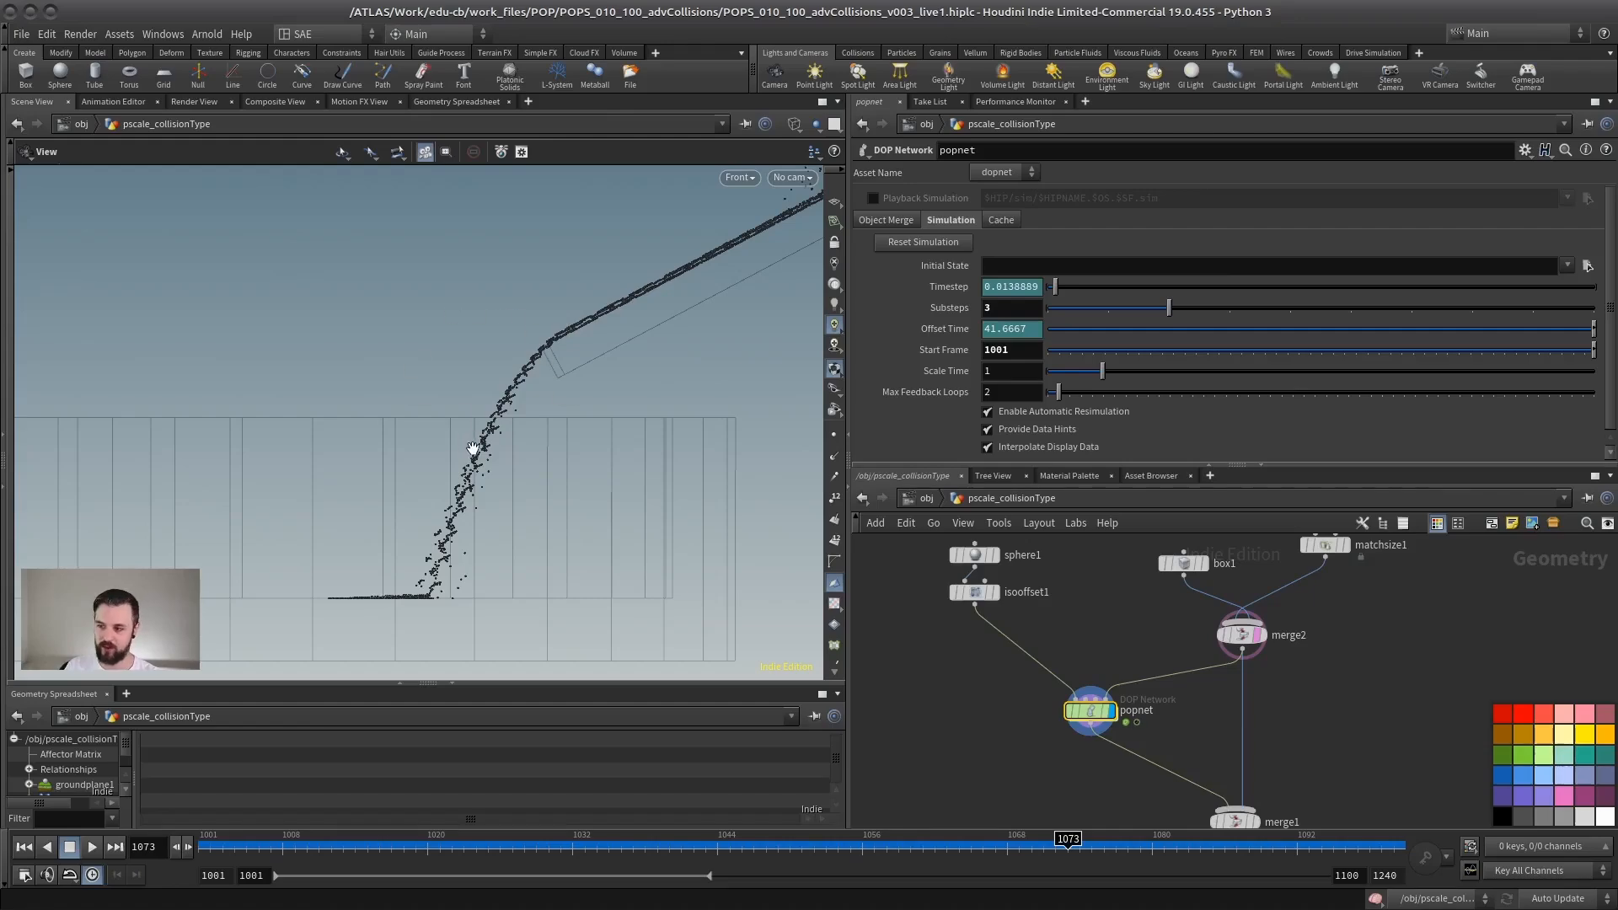
pyautogui.moveTo(500, 468); pyautogui.dragTo(587, 427, button='right')
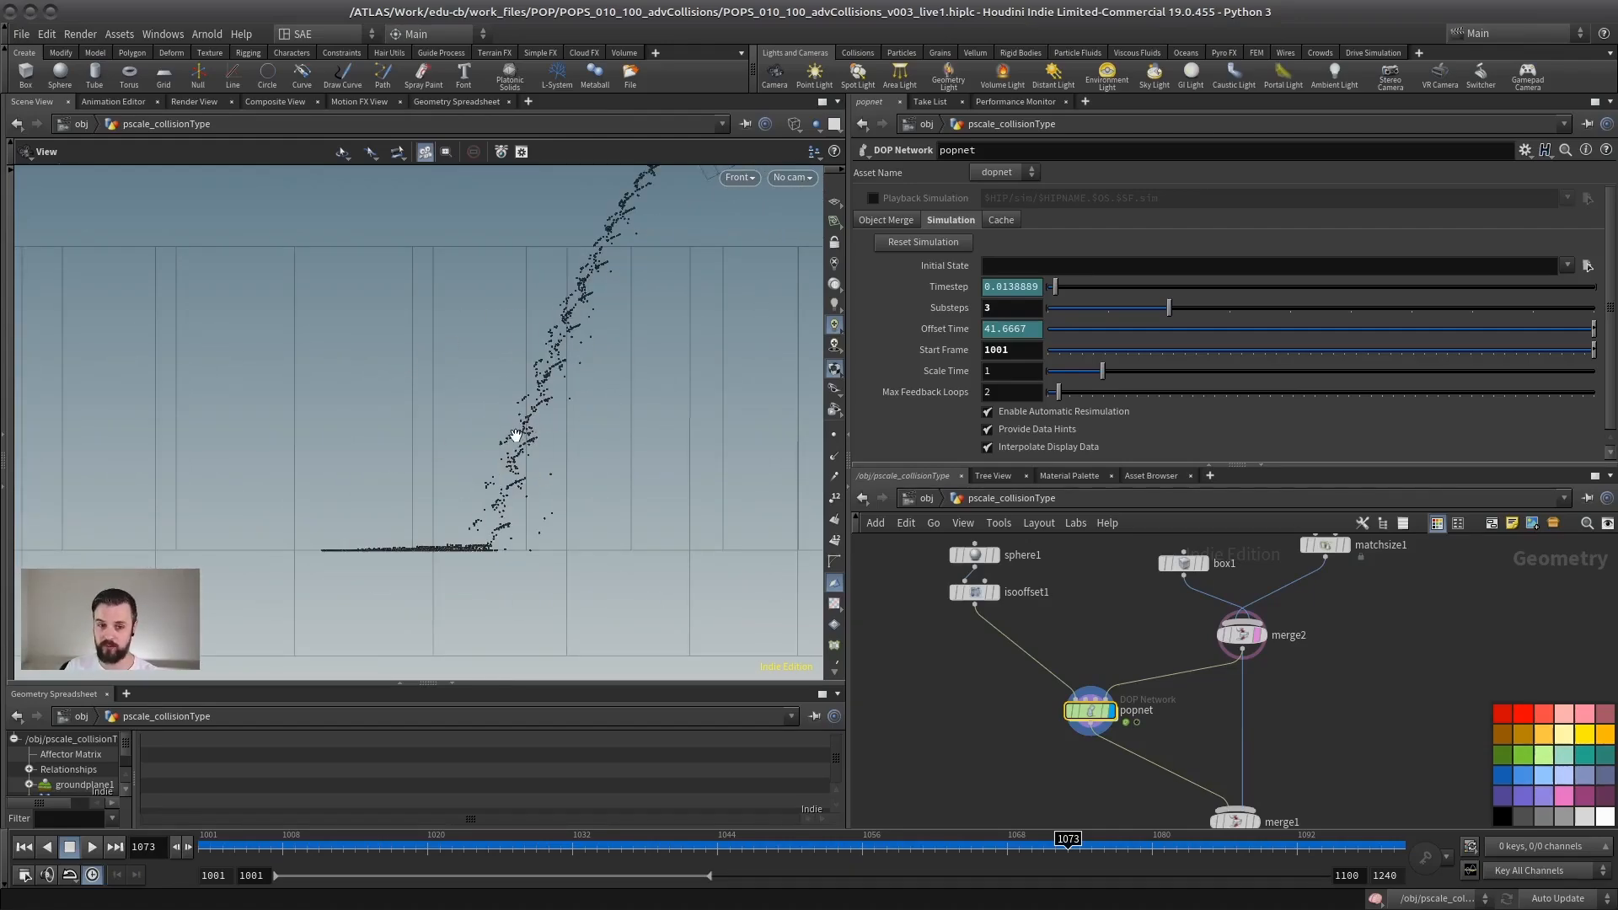
pyautogui.moveTo(487, 486); pyautogui.dragTo(542, 441, button='right')
pyautogui.moveTo(455, 472); pyautogui.dragTo(416, 427, button='middle')
pyautogui.moveTo(415, 427); pyautogui.dragTo(528, 460, button='right')
pyautogui.moveTo(440, 554); pyautogui.dragTo(413, 489, button='right')
pyautogui.moveTo(624, 332); pyautogui.dragTo(486, 447, button='middle')
pyautogui.moveTo(672, 343); pyautogui.dragTo(509, 455, button='right')
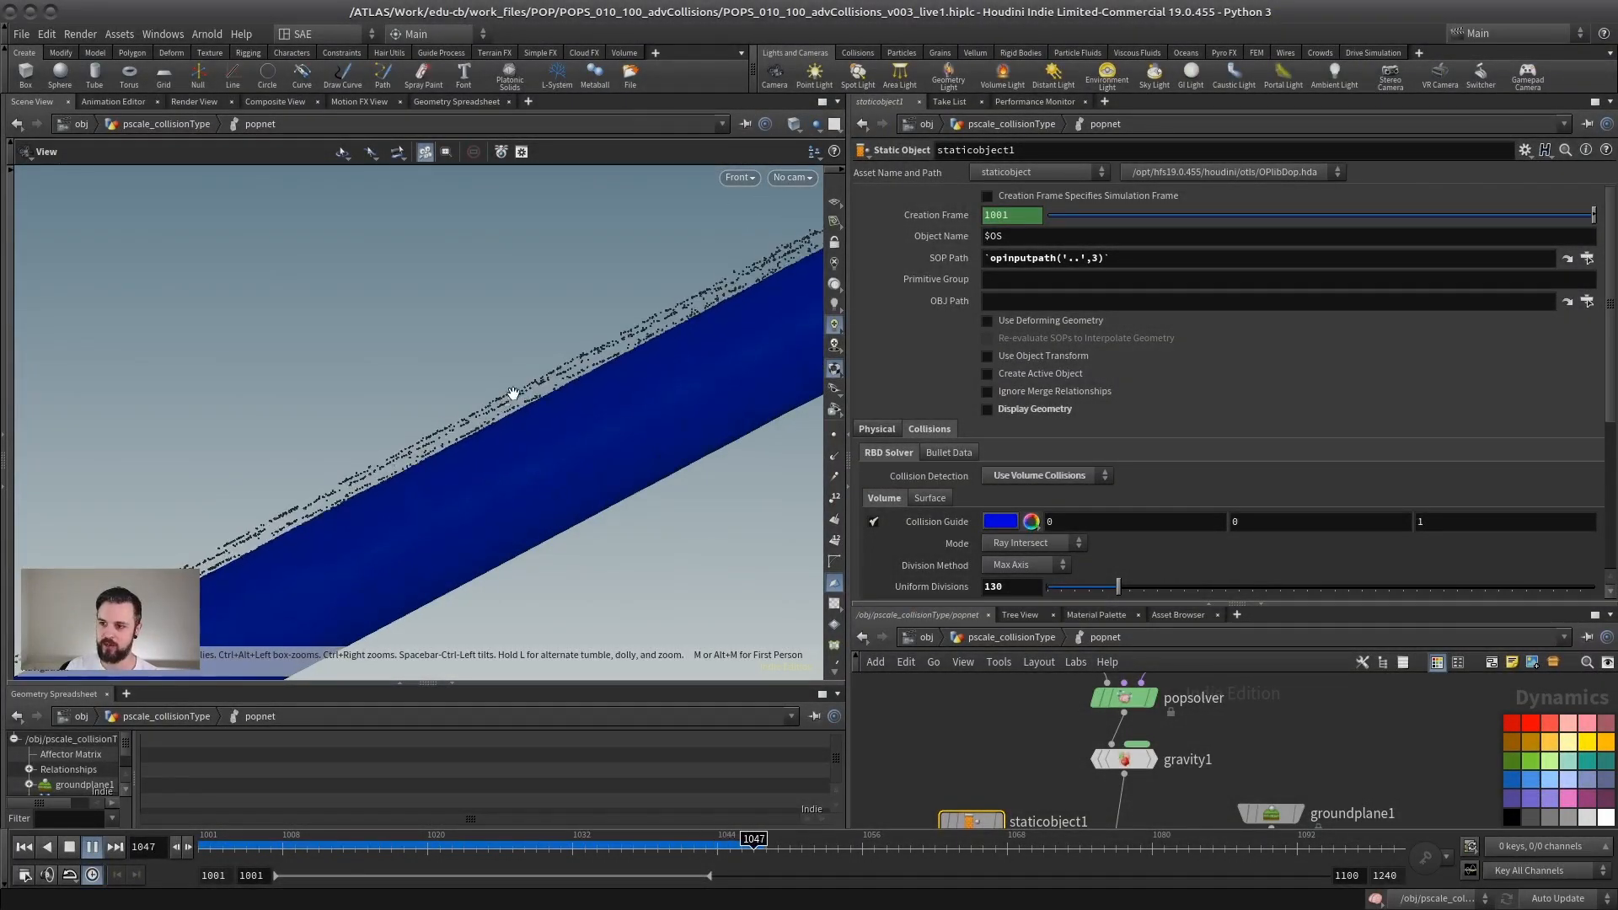
# Step: Compare the sliding particles with the ramp's volume collision guide and stop the playback at frame 1071
pyautogui.moveTo(513, 396); pyautogui.dragTo(320, 457, button='right')
pyautogui.moveTo(482, 408); pyautogui.dragTo(560, 354, button='middle')
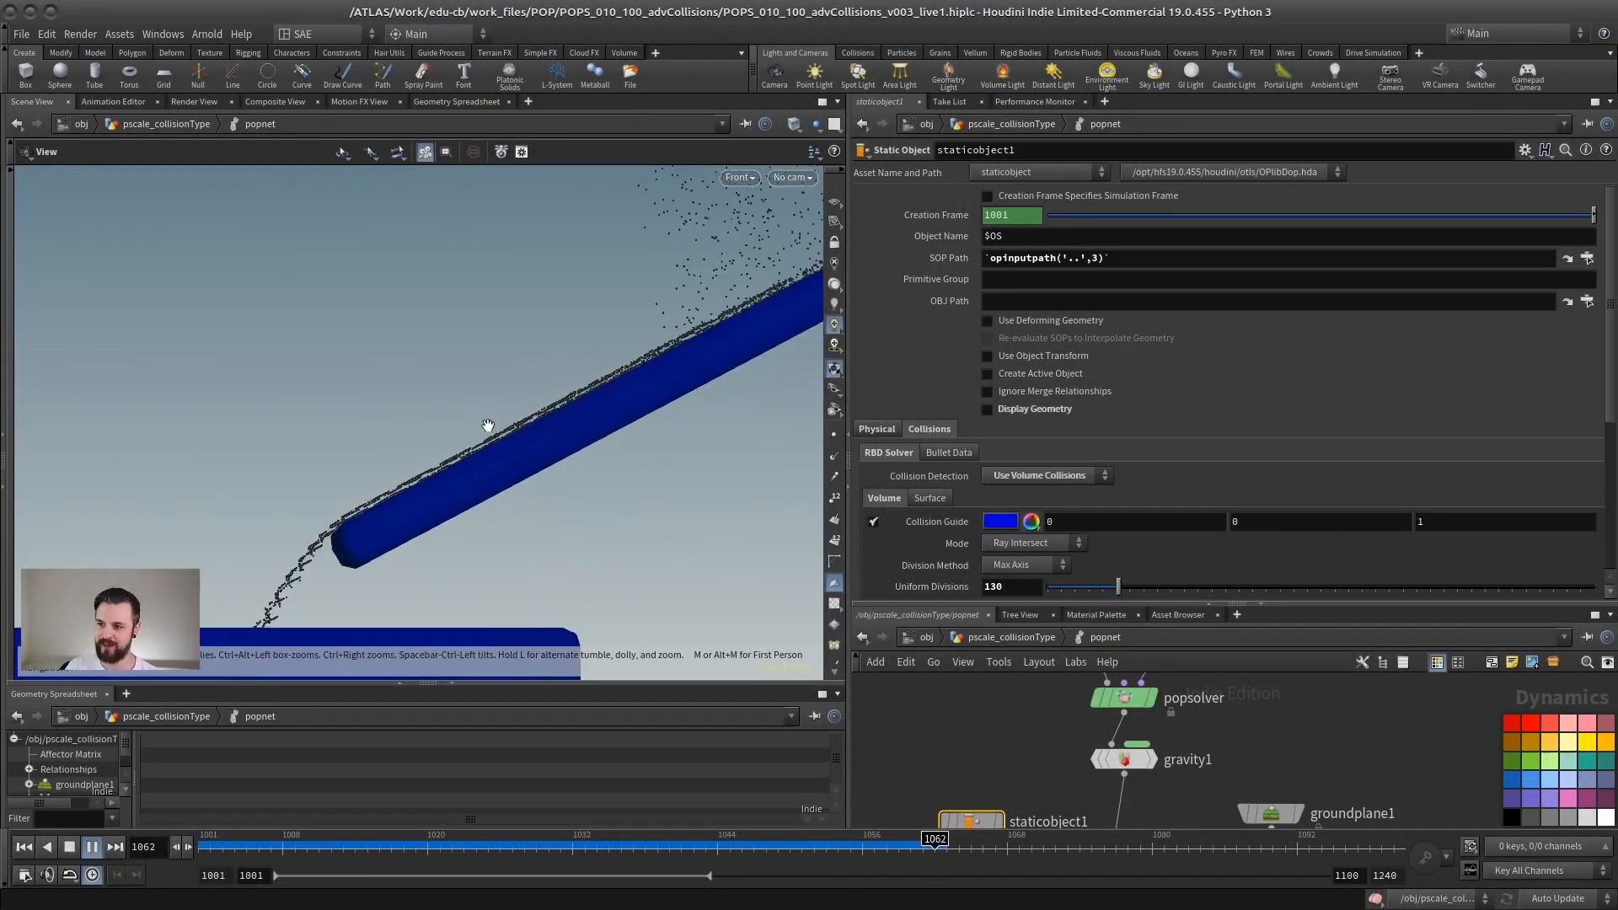
pyautogui.click(69, 847)
pyautogui.moveTo(512, 489); pyautogui.dragTo(656, 494, button='right')
pyautogui.moveTo(656, 494); pyautogui.dragTo(567, 463, button='middle')
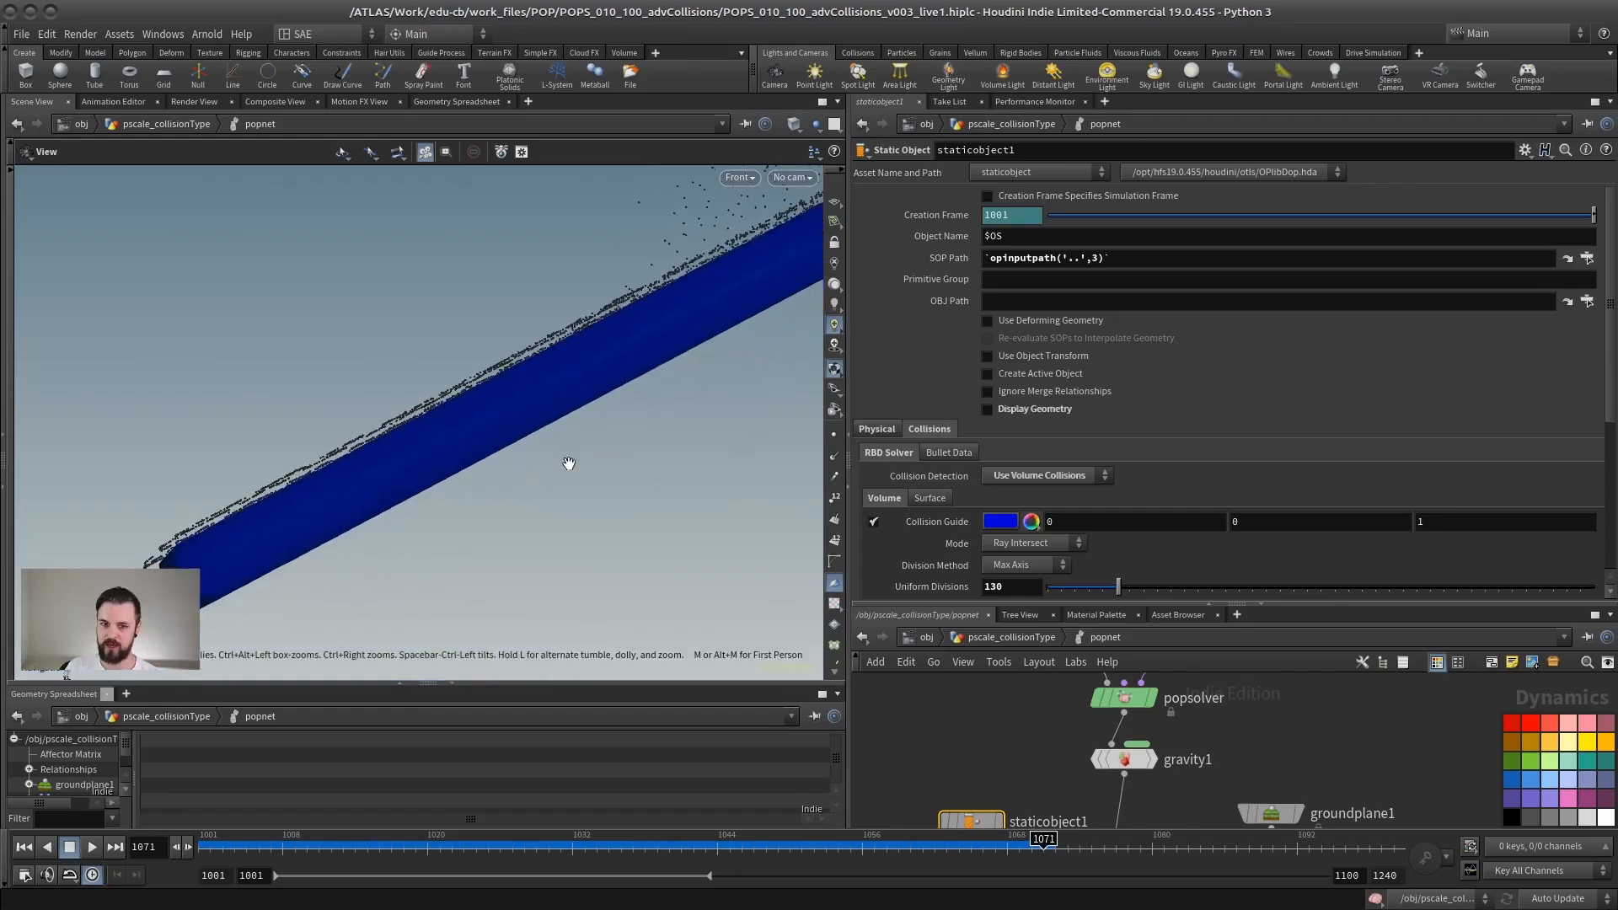
# Step: Set staticobject1's collision detection to Use Surface Collisions and show its collision radius in place of the volume collision guide
pyautogui.click(1045, 476)
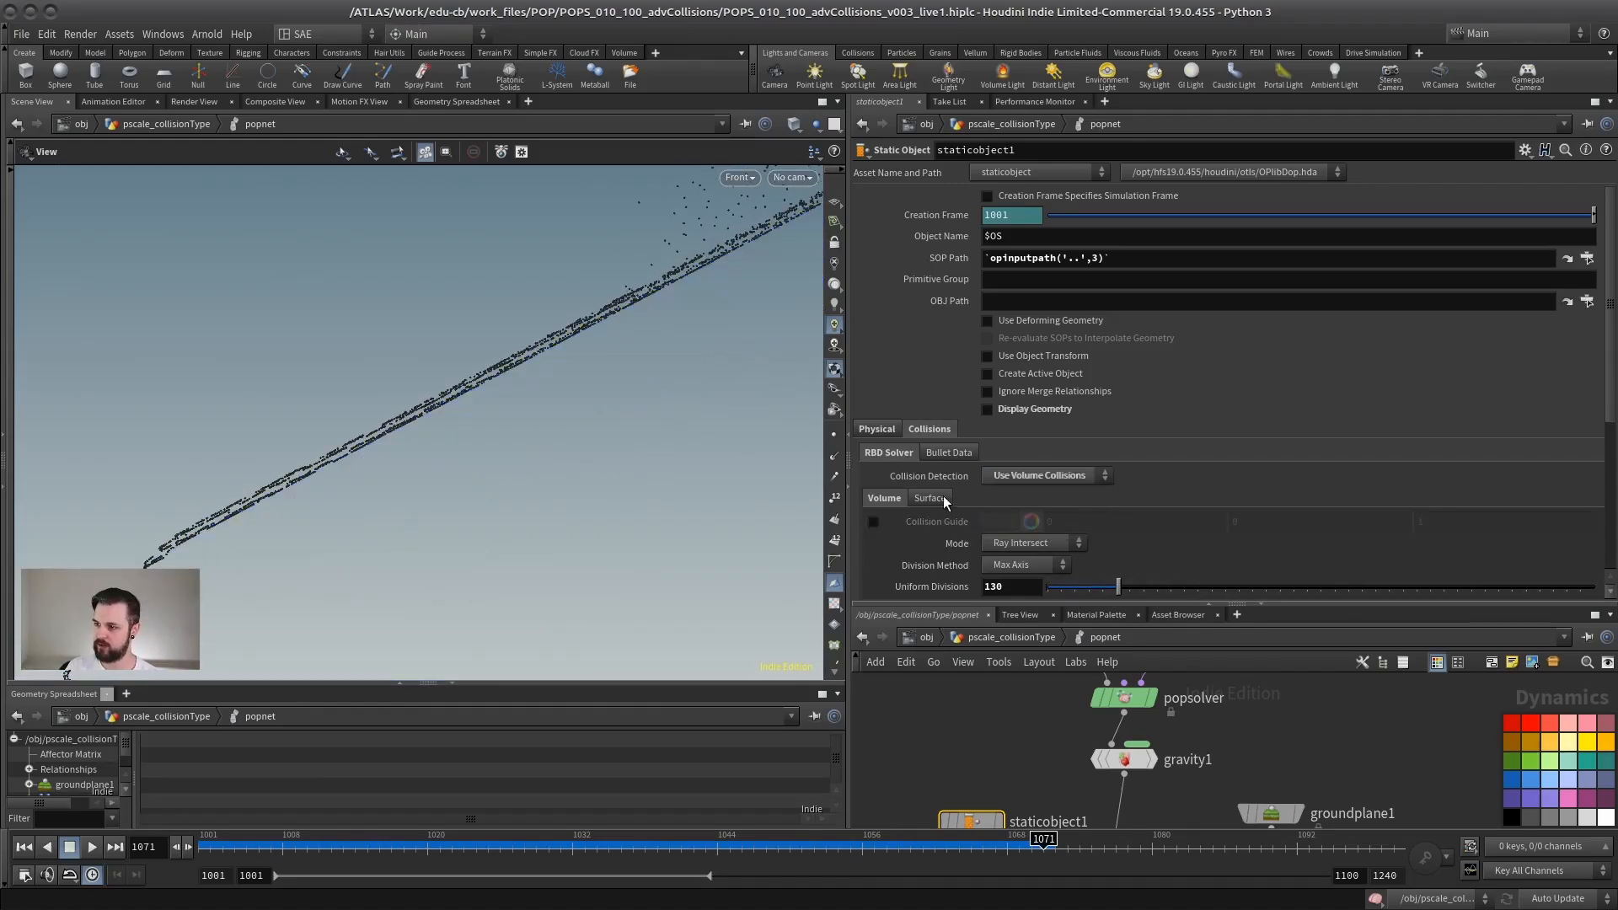
pyautogui.click(1024, 477)
pyautogui.click(1033, 526)
pyautogui.click(929, 499)
pyautogui.click(988, 520)
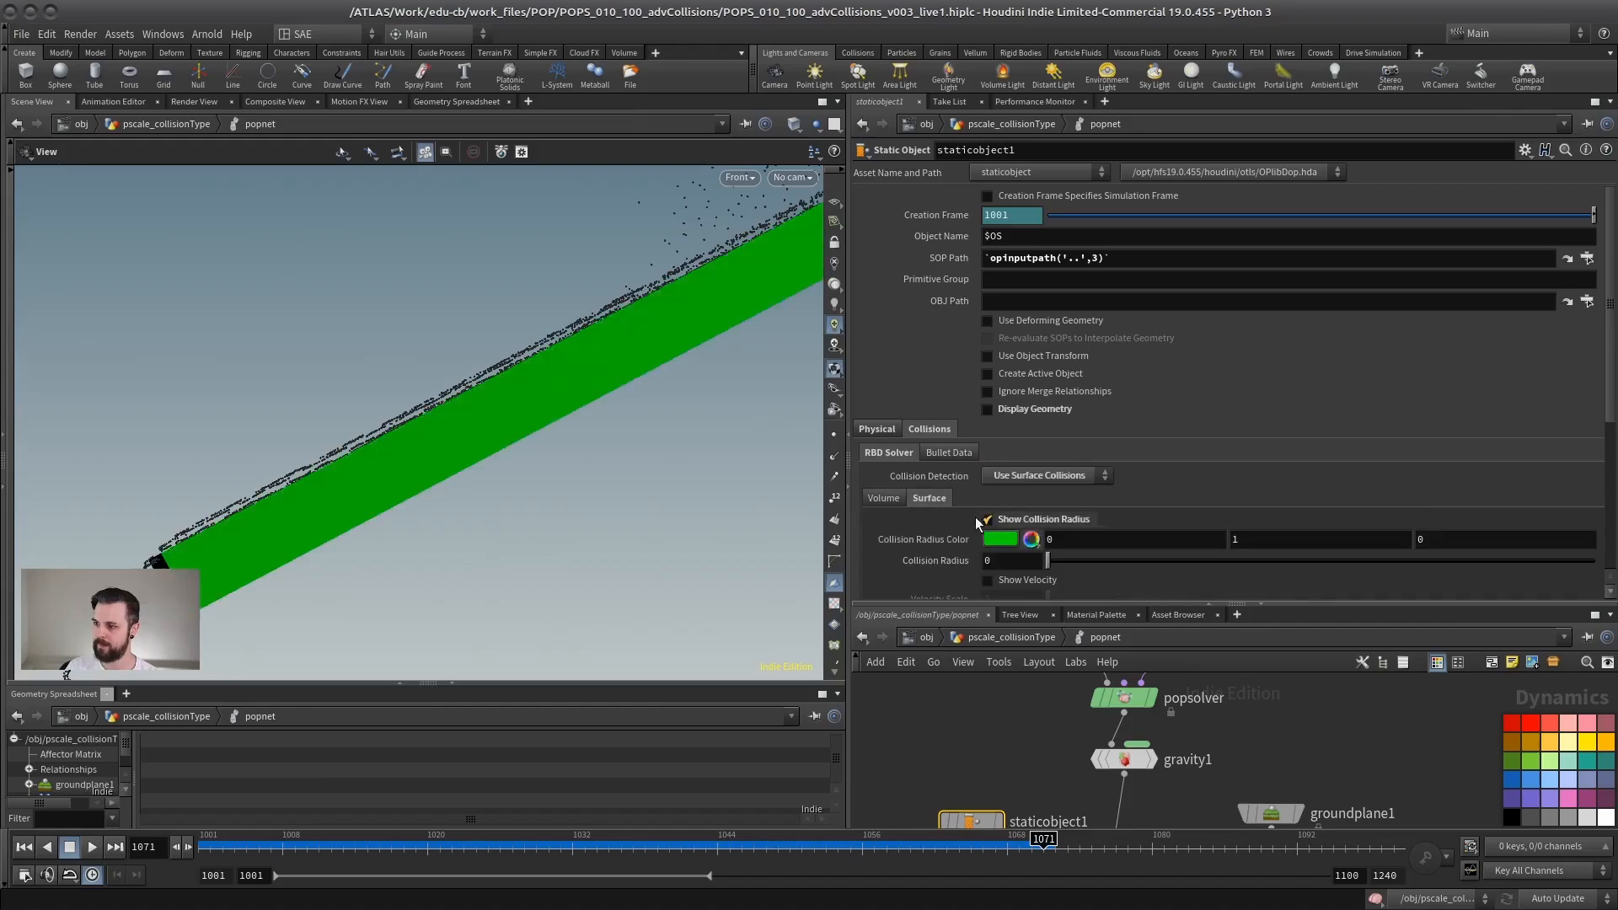
# Step: Replay the simulation from frame 1001 and examine the particles on the ramp with surface collisions
pyautogui.click(24, 847)
pyautogui.click(94, 847)
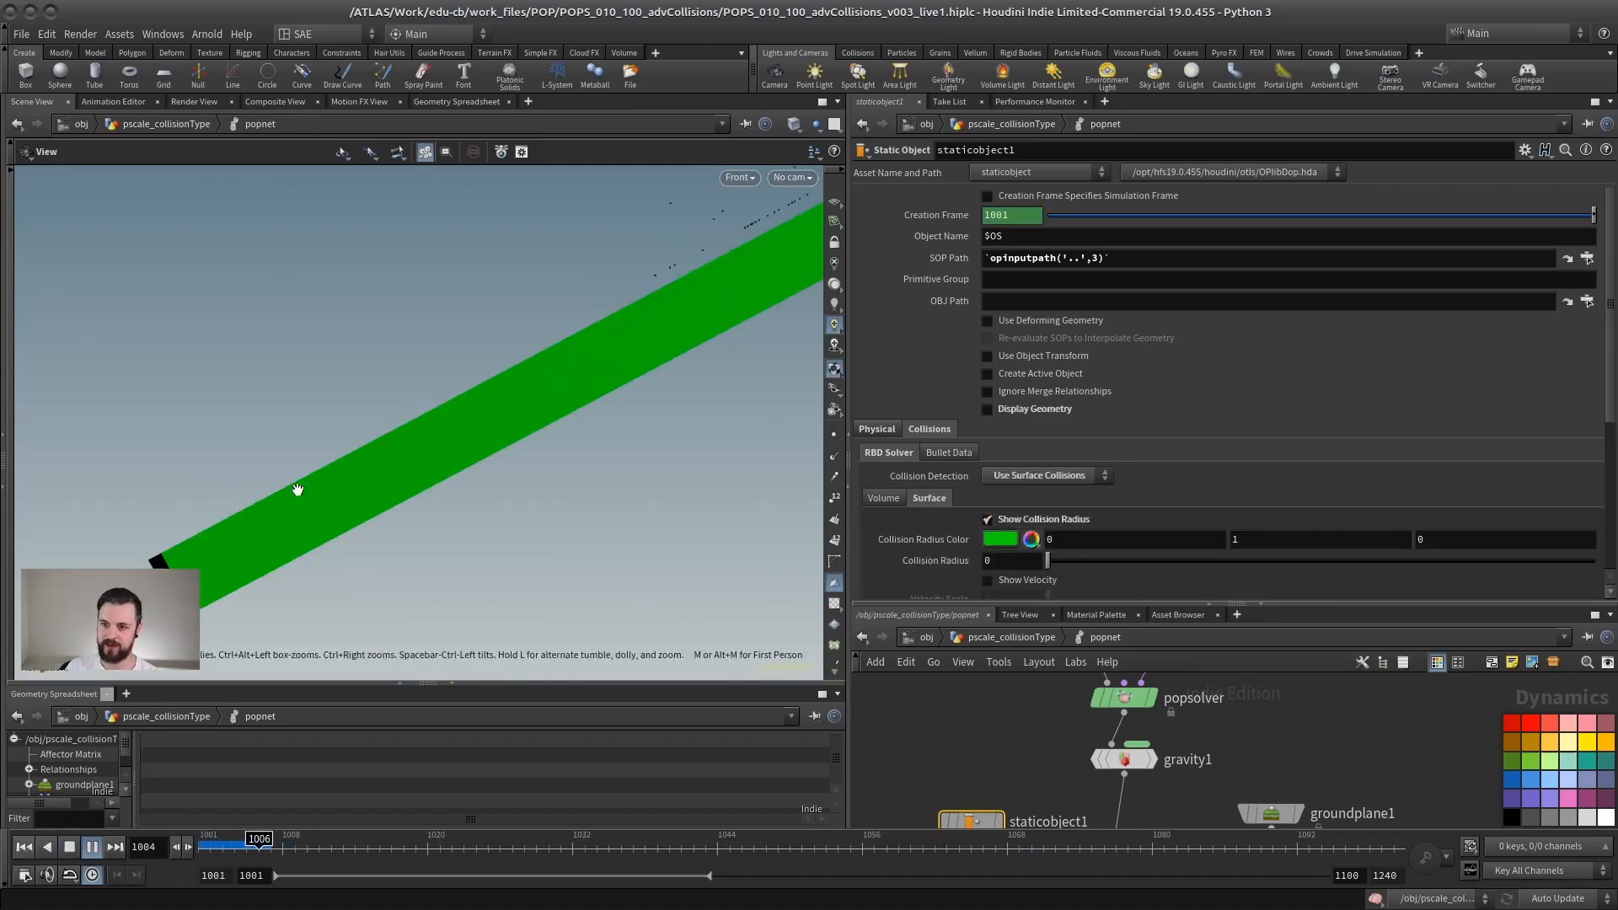
pyautogui.scroll(-3, 362, 463)
pyautogui.scroll(-2, 553, 441)
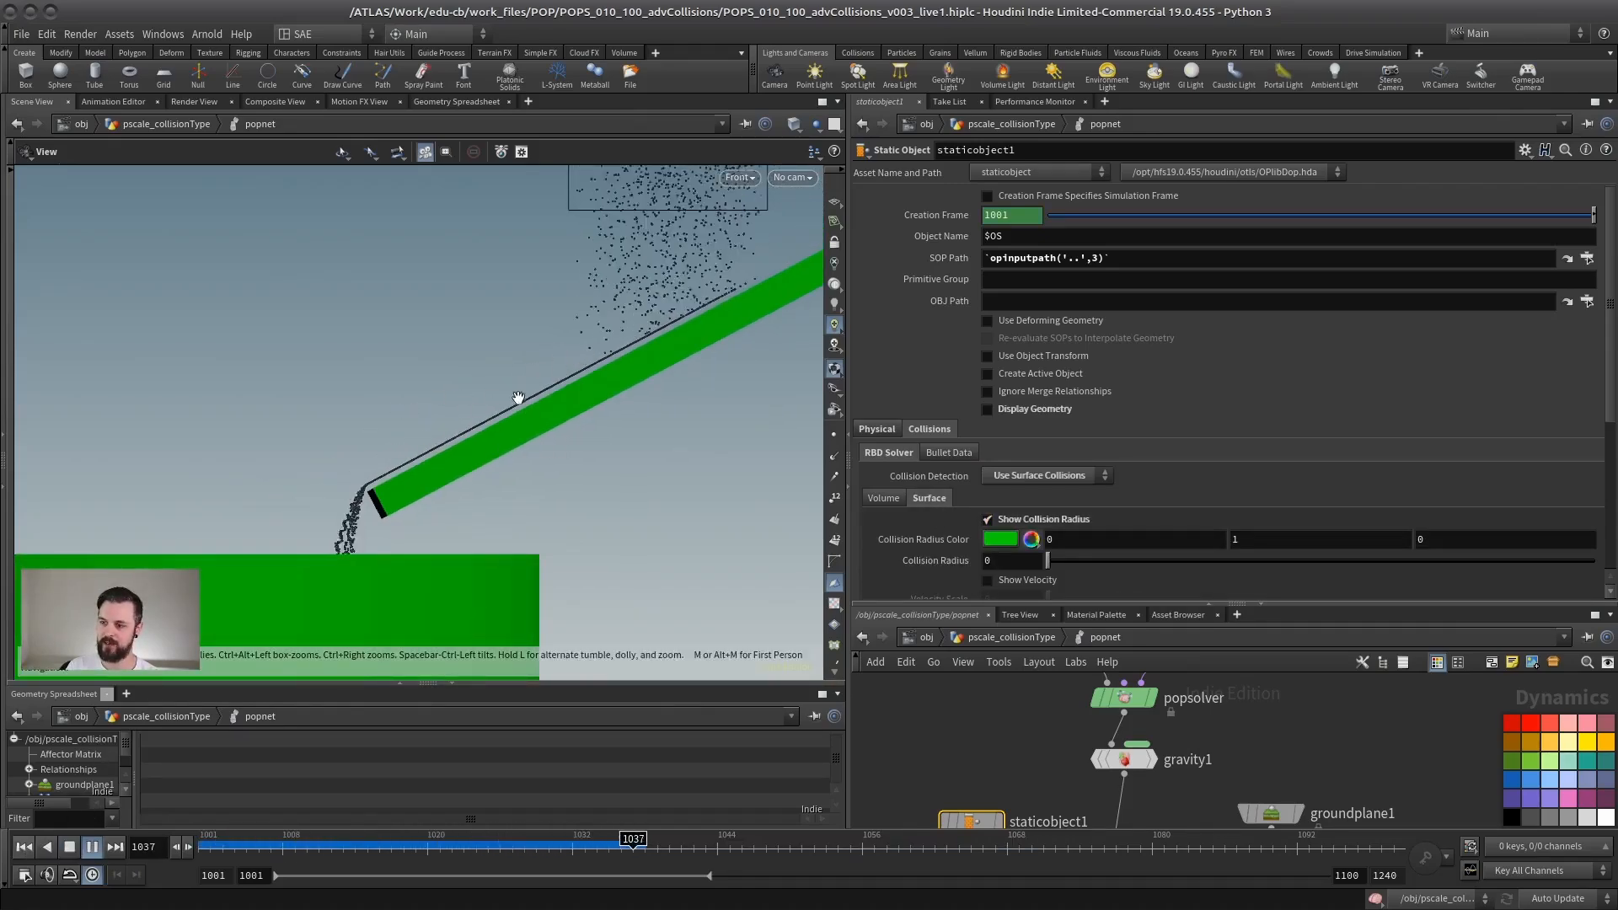
# Step: Examine the particles along the ramp and over the container, stop playback at frame 1032 and inspect the gap above the ramp
pyautogui.scroll(3, 523, 397)
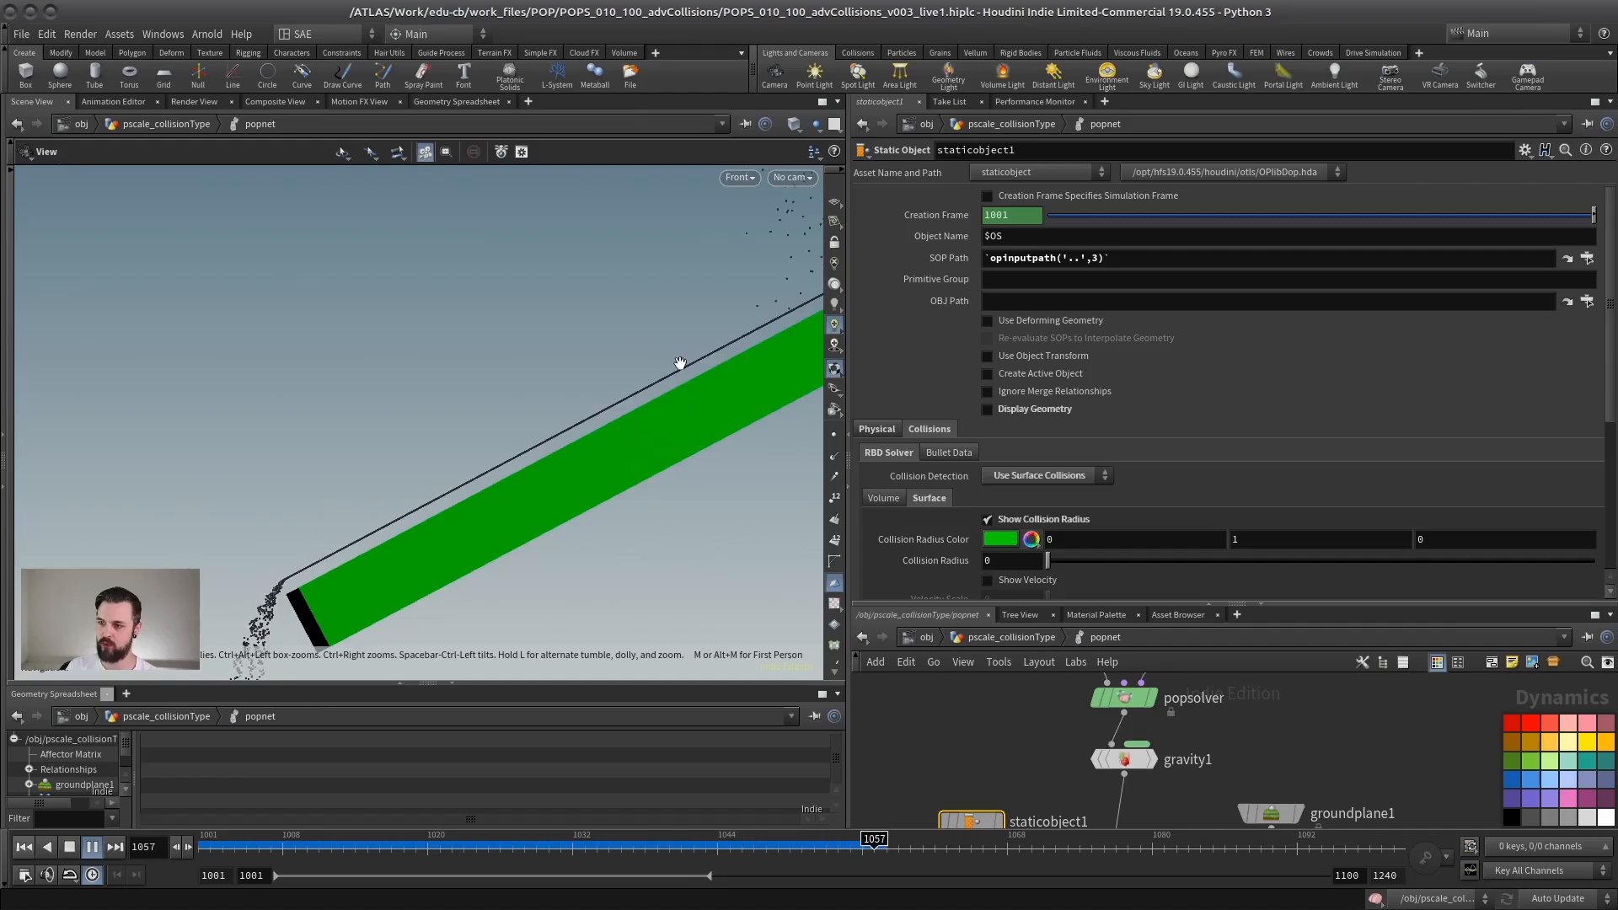
pyautogui.scroll(-4, 409, 539)
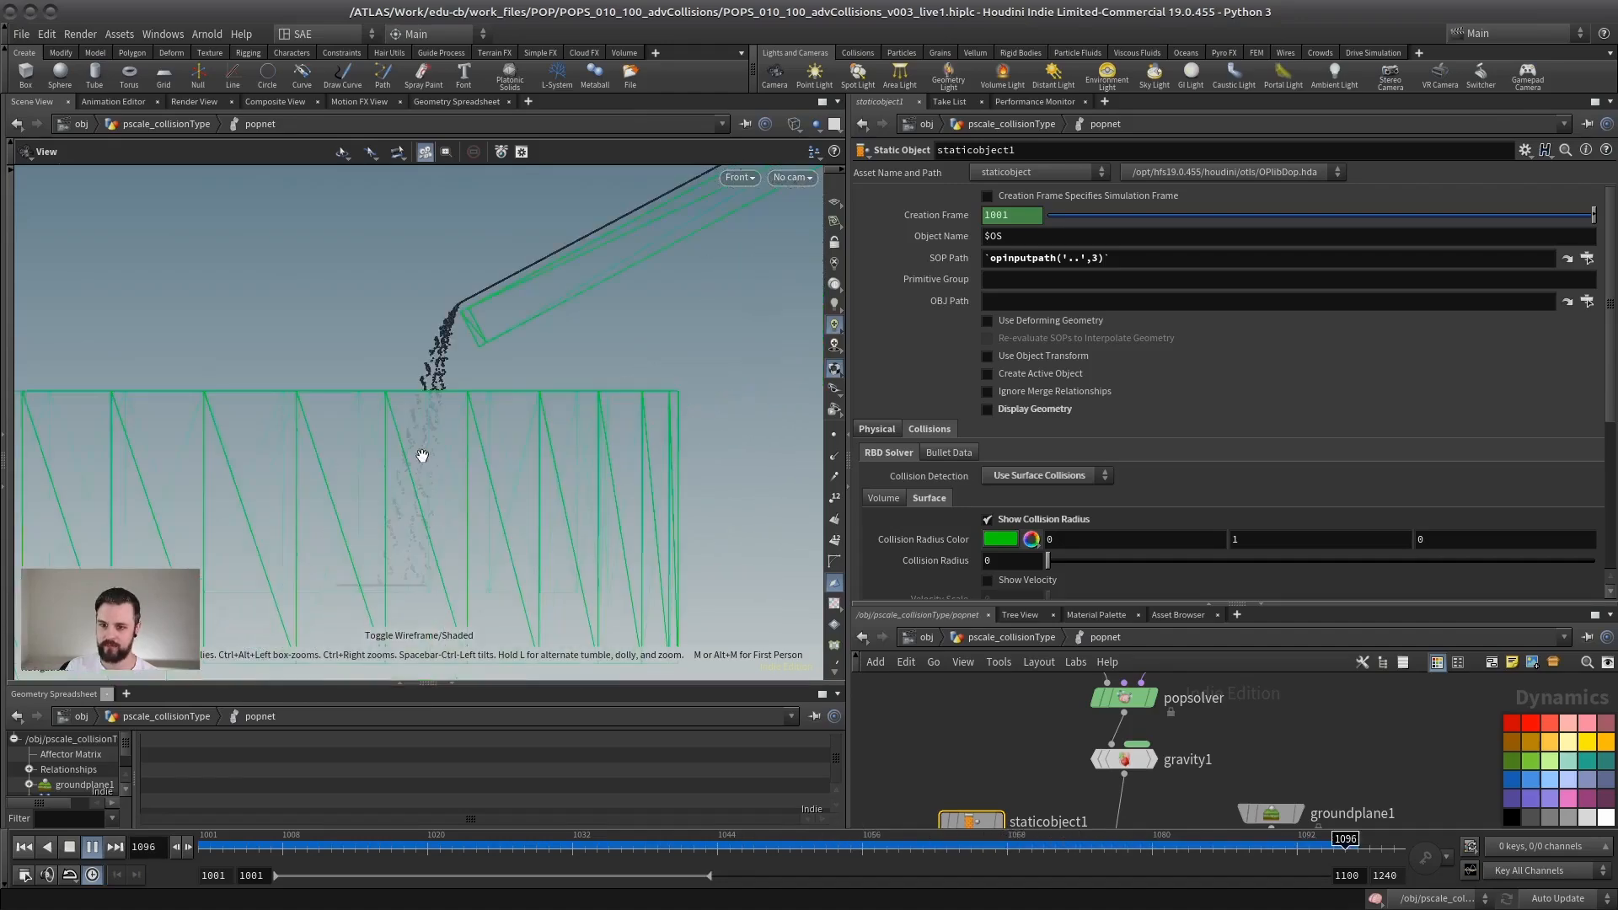
pyautogui.click(71, 849)
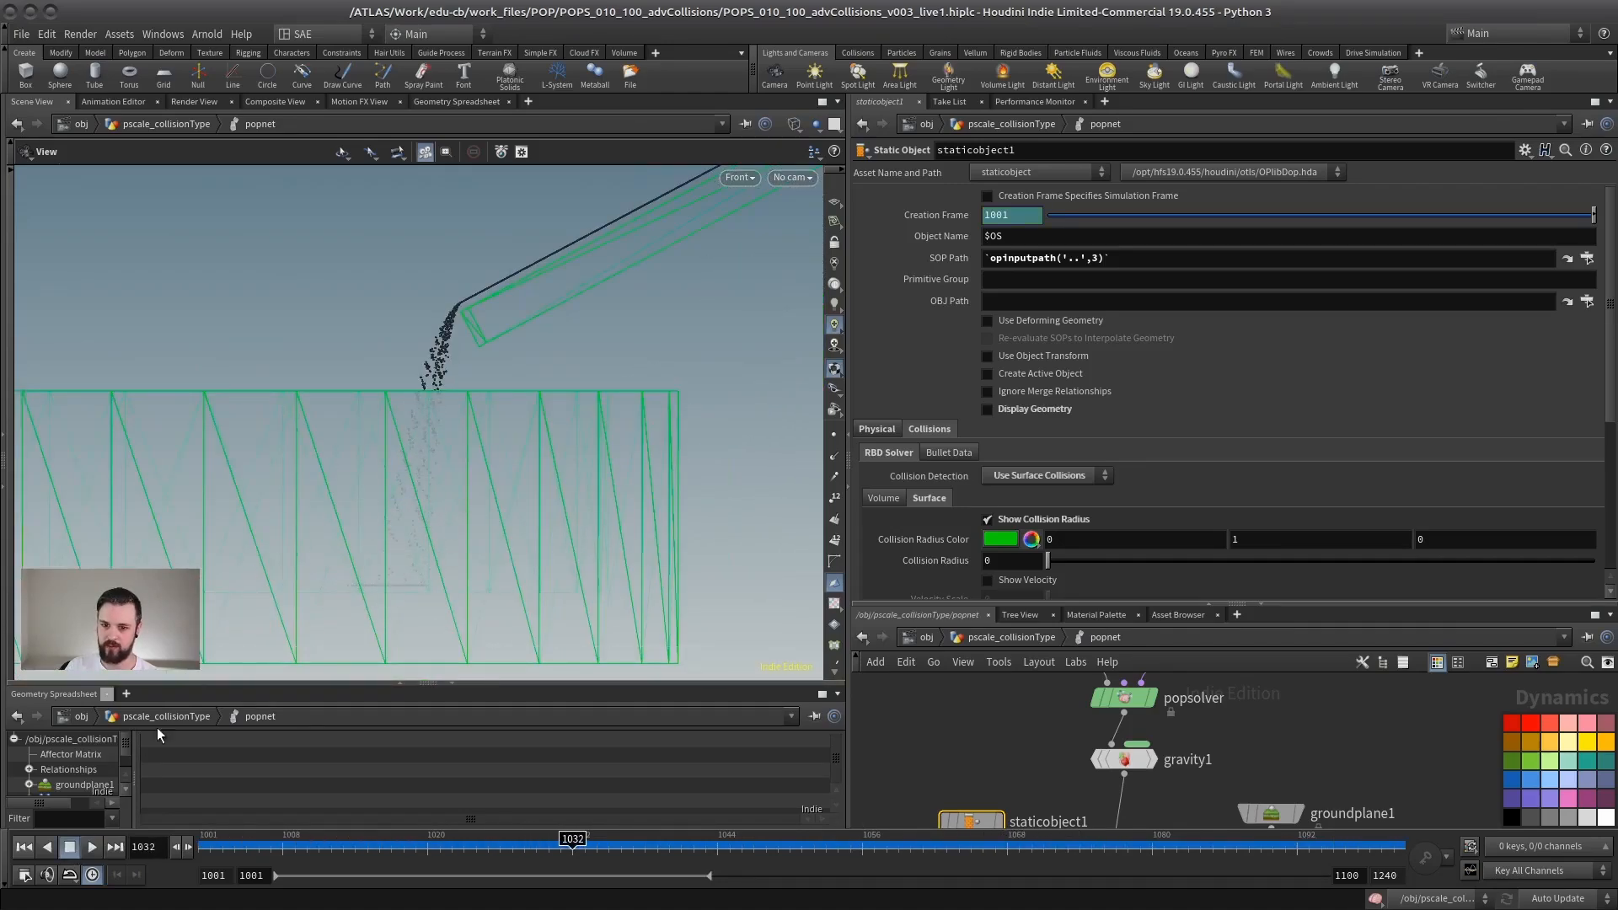
pyautogui.scroll(6, 387, 509)
pyautogui.press('w')
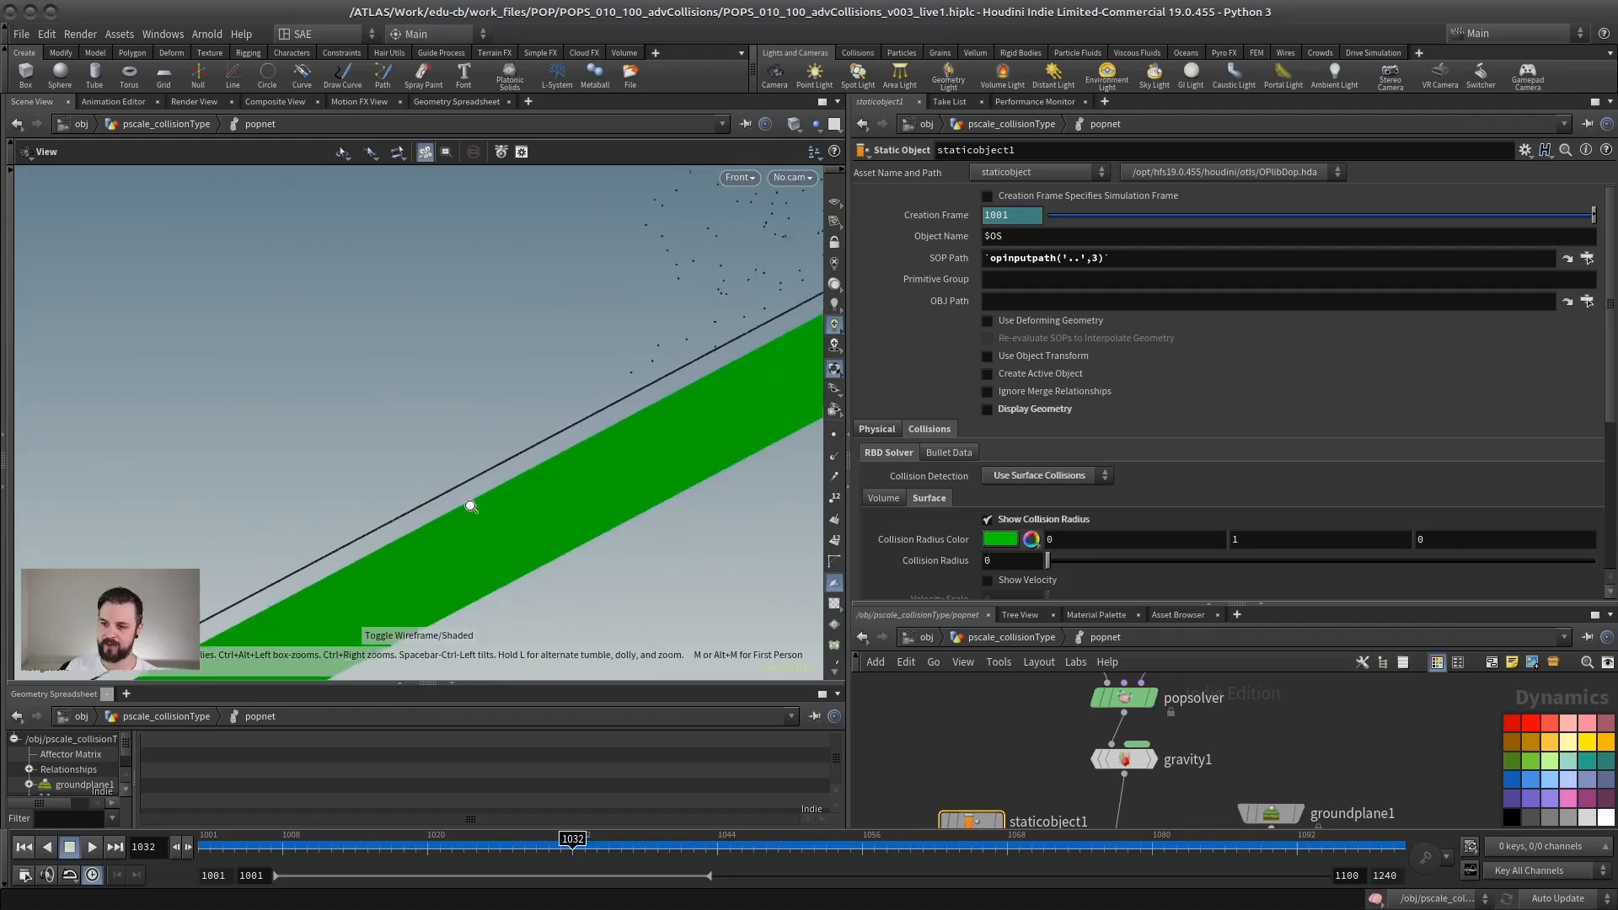
pyautogui.scroll(3, 462, 480)
pyautogui.moveTo(442, 425); pyautogui.dragTo(422, 335, button='middle')
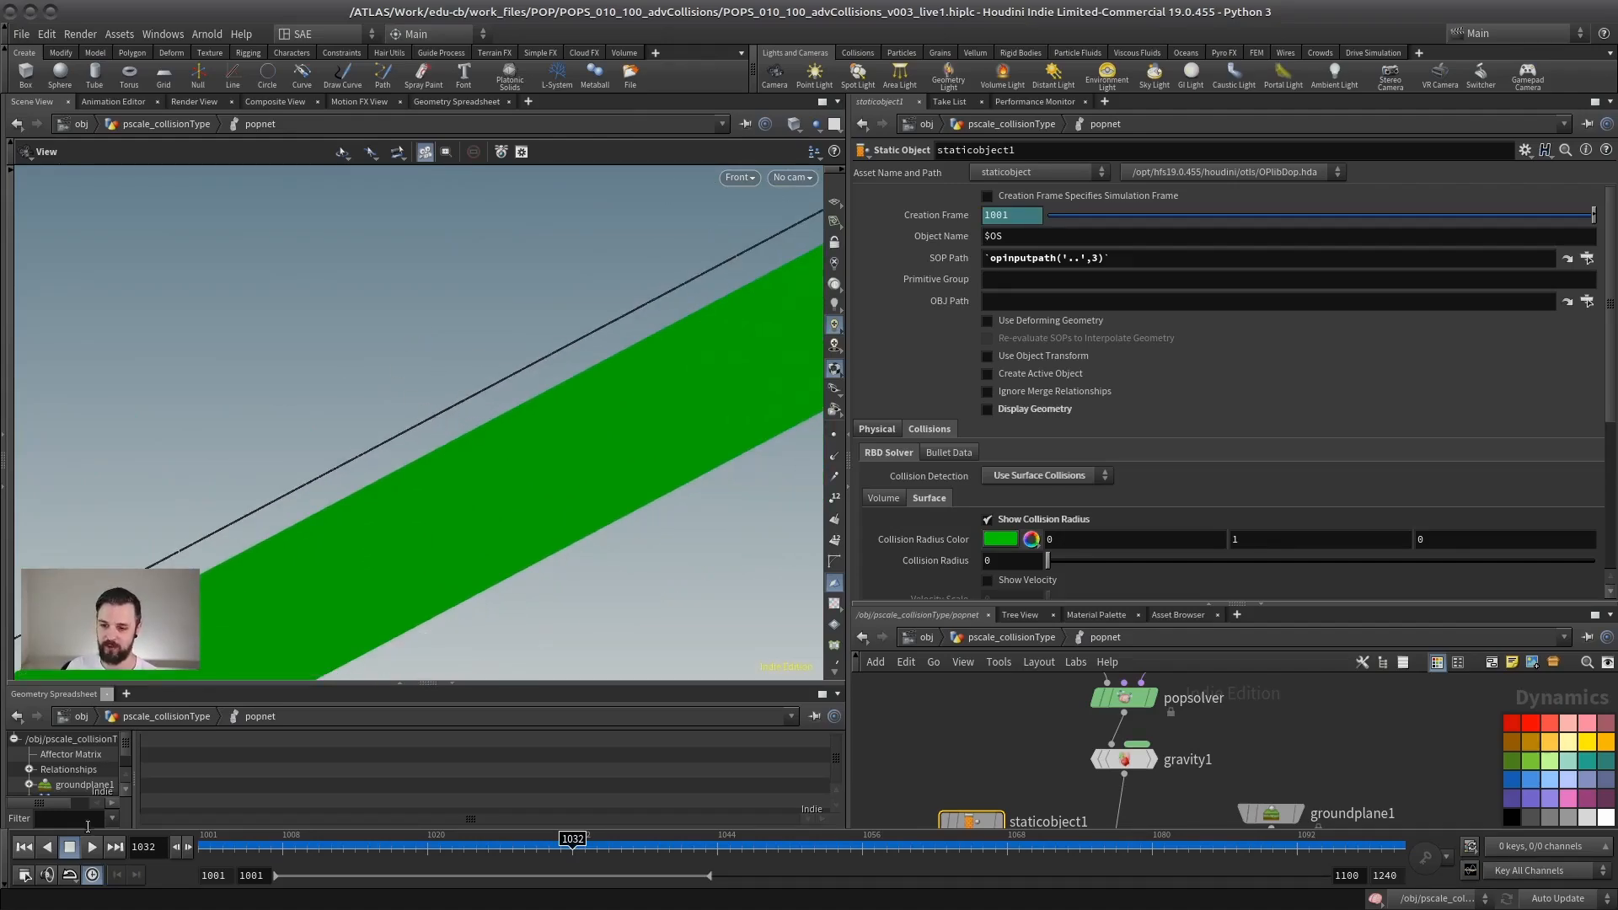
# Step: Return to frame 1001 and examine the ramp's collision geometry in wireframe and shaded display
pyautogui.click(26, 849)
pyautogui.scroll(-5, 444, 492)
pyautogui.moveTo(423, 480); pyautogui.dragTo(358, 526, button='middle')
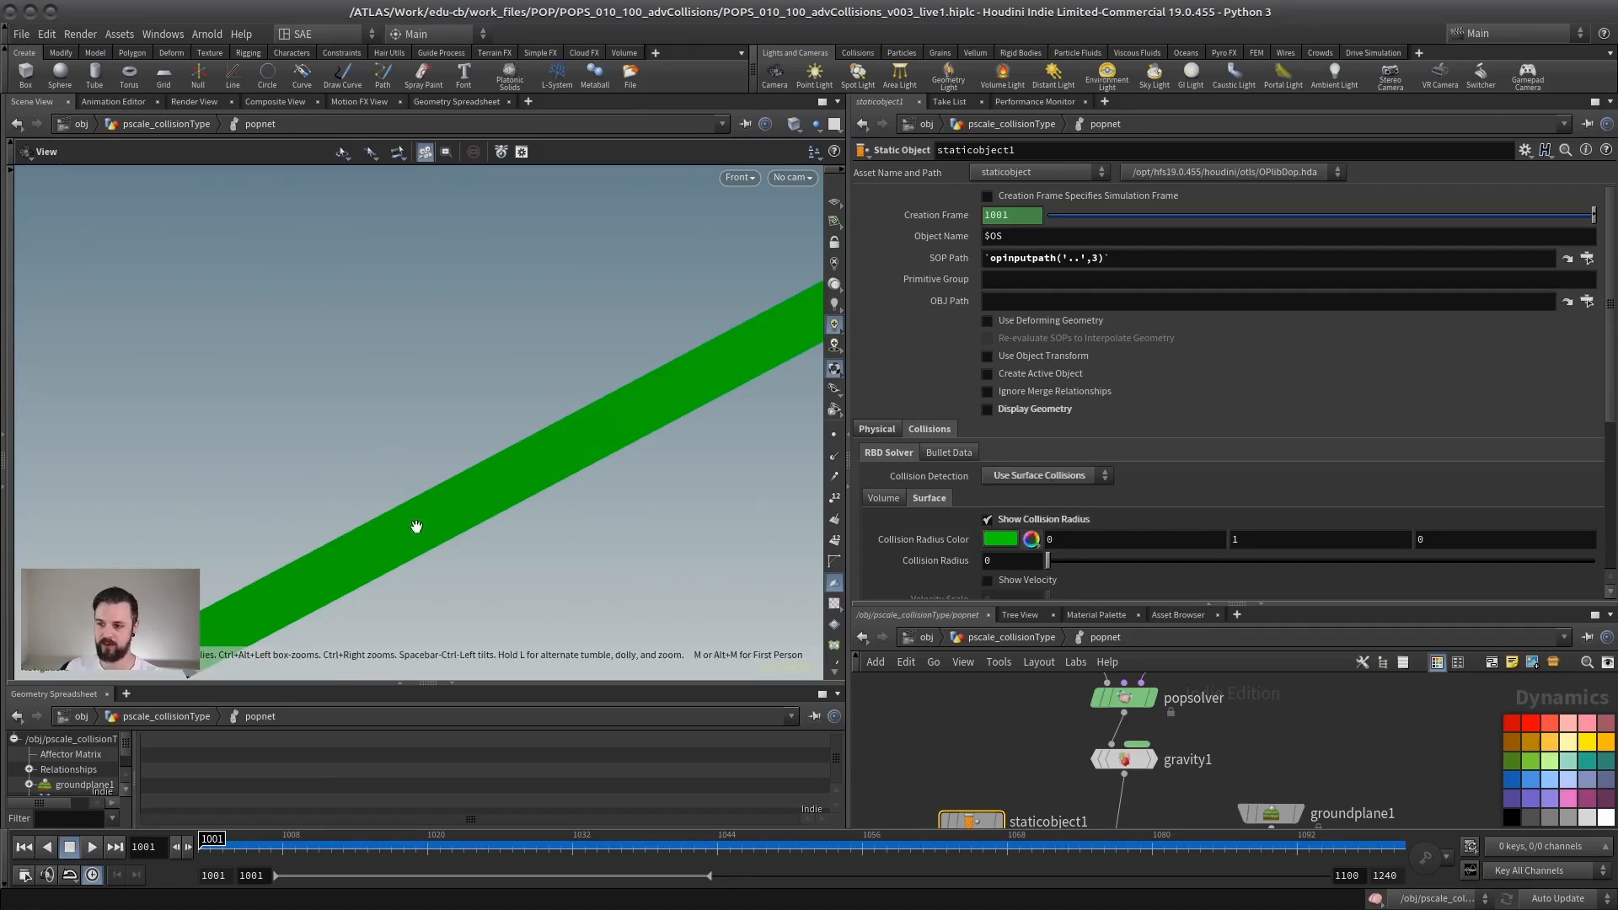
pyautogui.press('w')
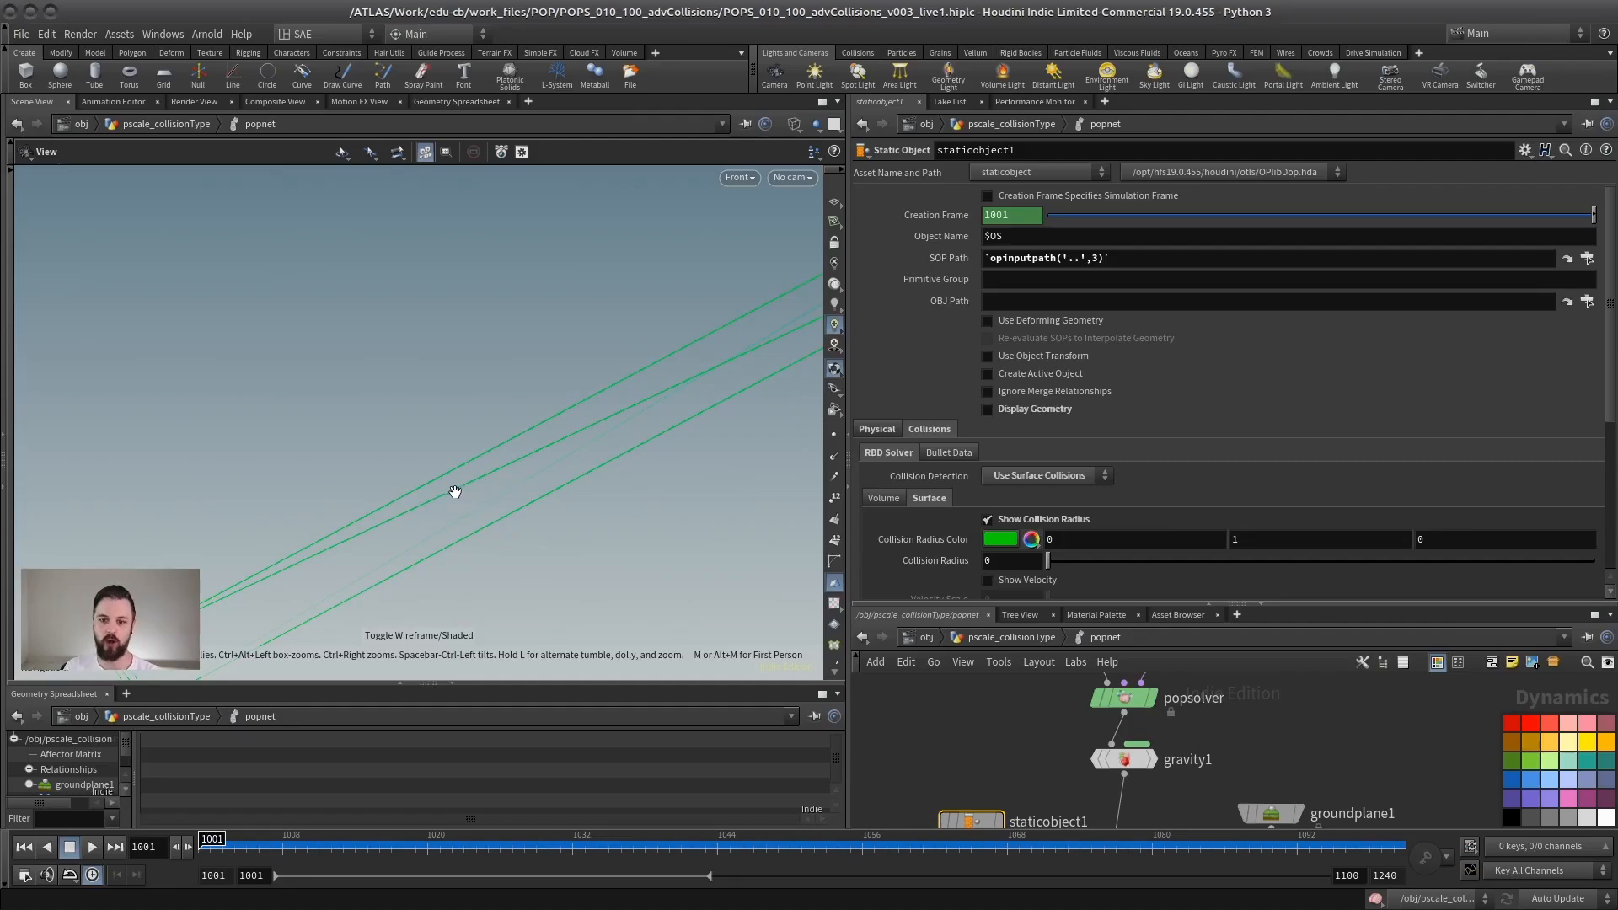
pyautogui.press('w')
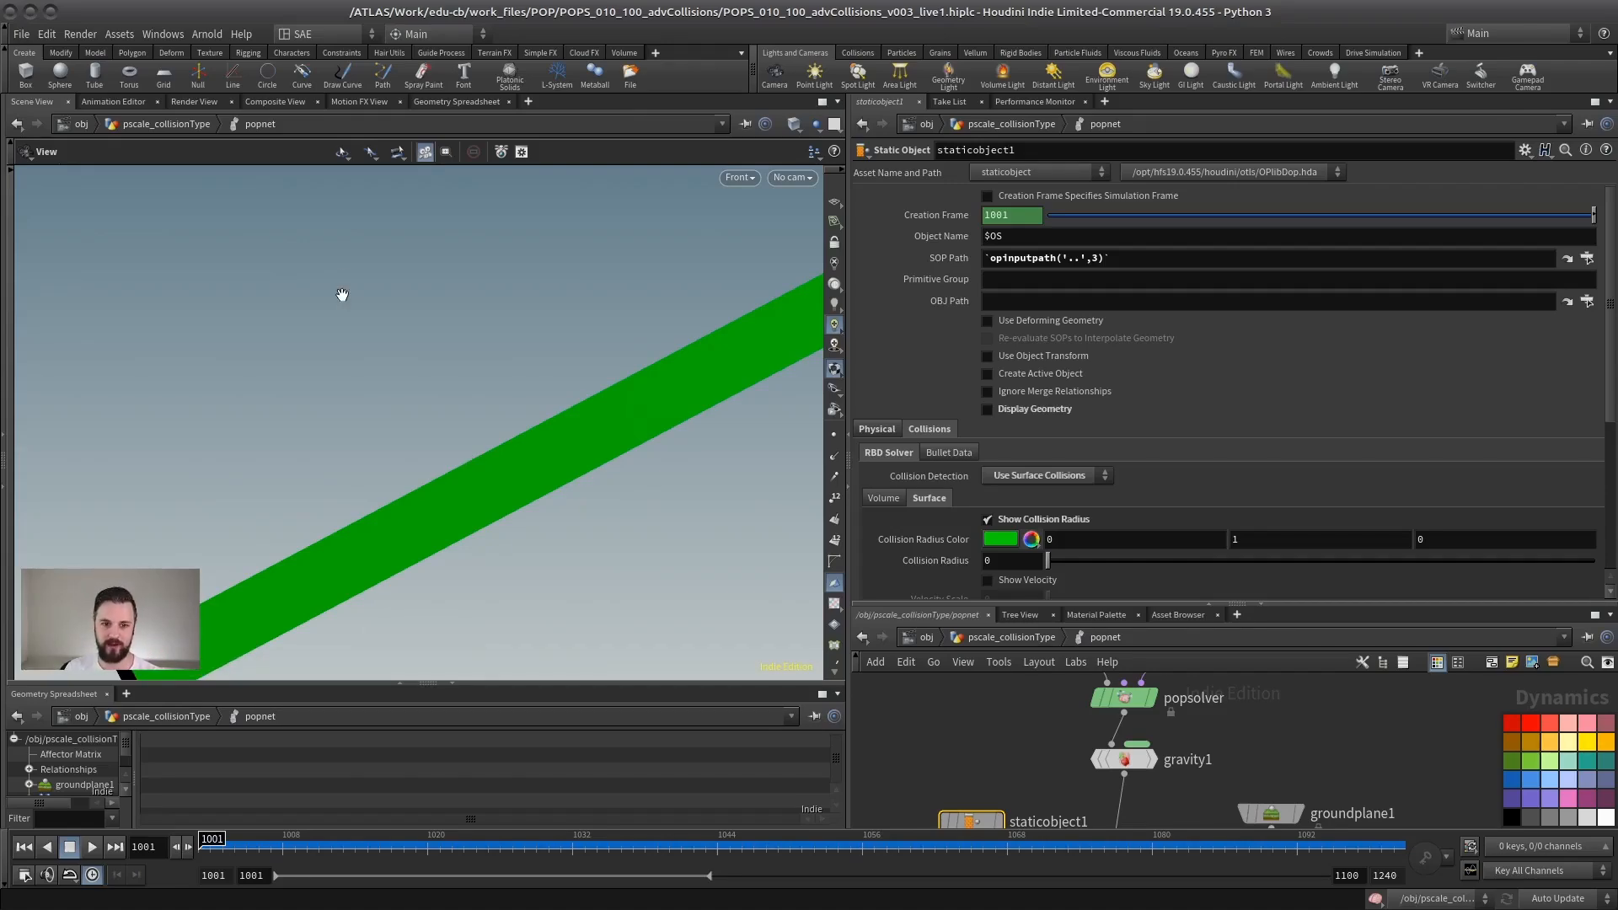
# Step: Scrub the simulation to frame 1033 and examine the distance between the sliding particles and the ramp's surface
pyautogui.moveTo(363, 844); pyautogui.dragTo(585, 842)
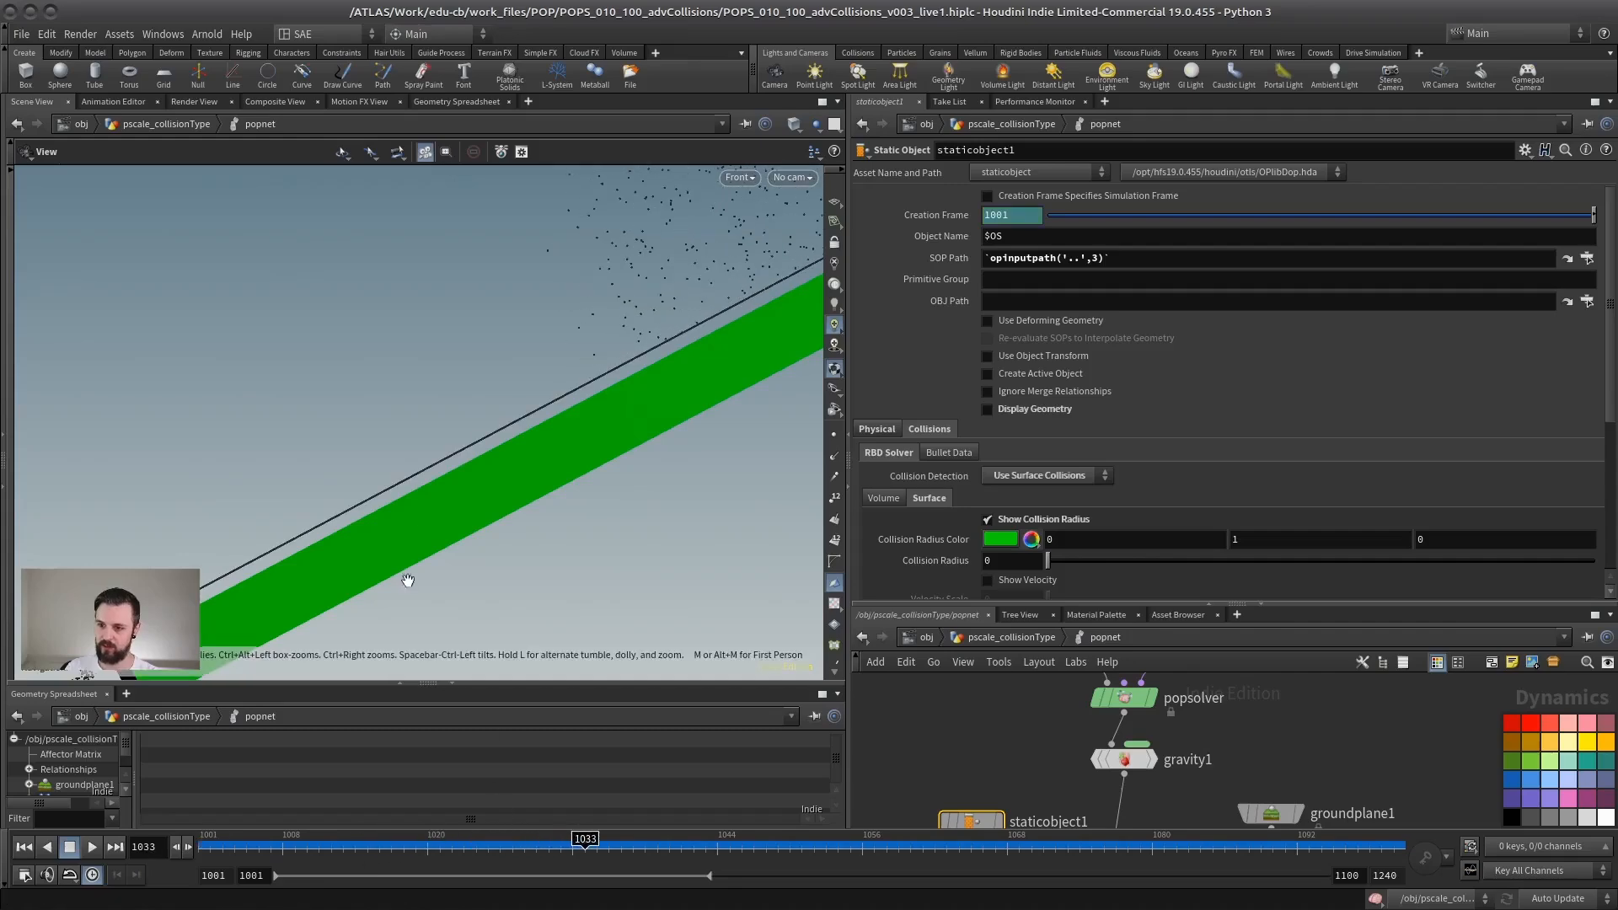
pyautogui.moveTo(304, 494); pyautogui.dragTo(372, 509, button='right')
pyautogui.moveTo(372, 509); pyautogui.dragTo(397, 405, button='middle')
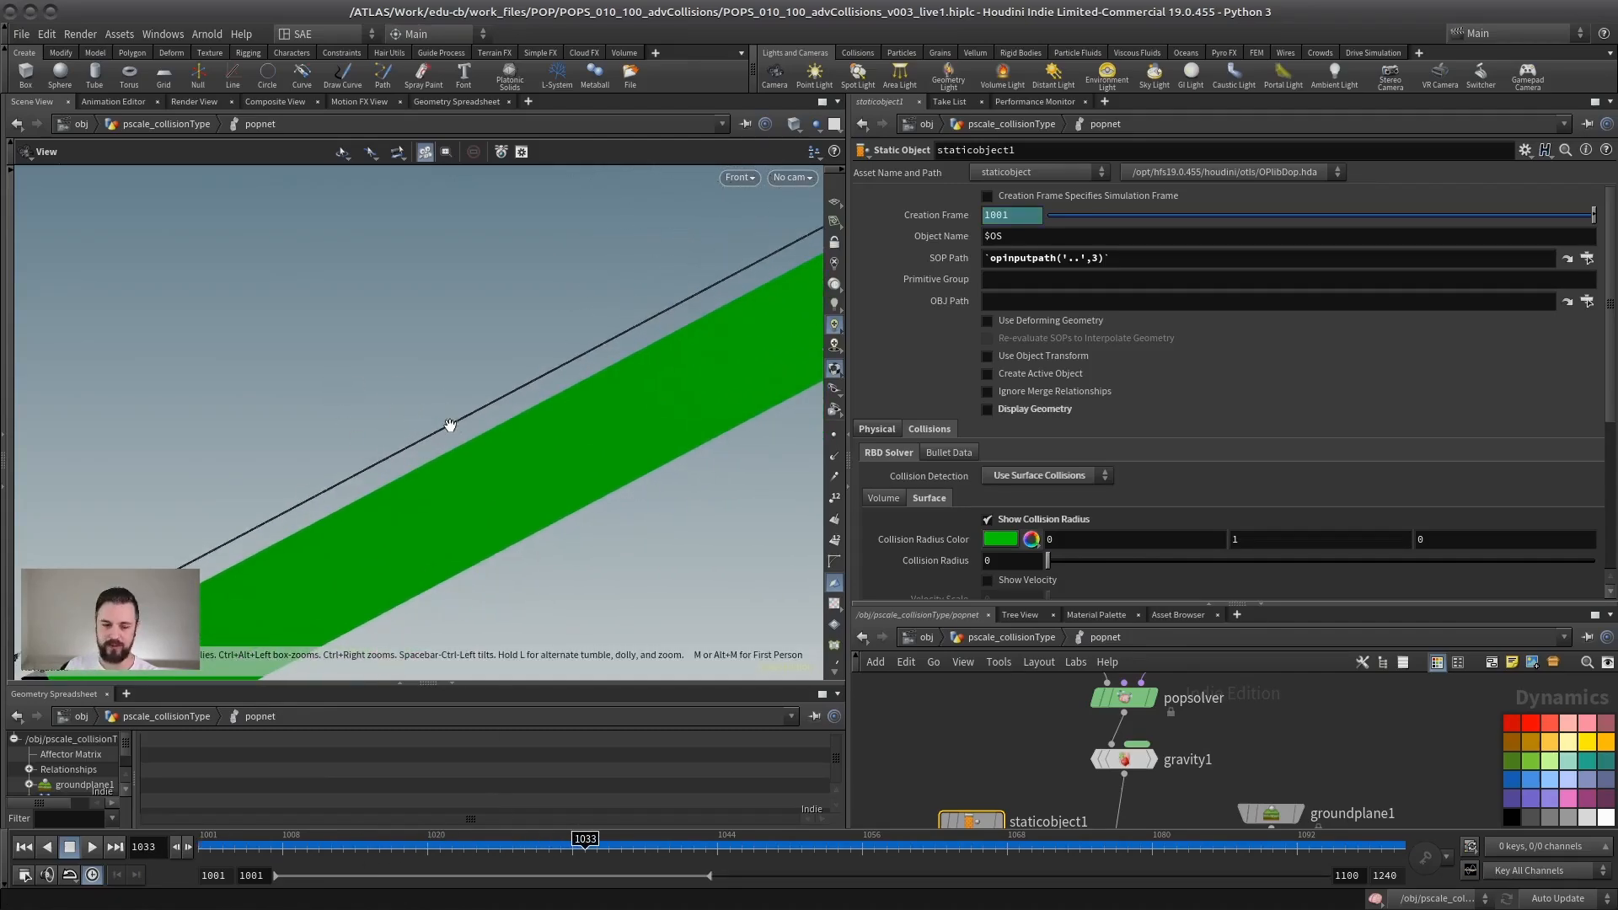
pyautogui.moveTo(394, 464); pyautogui.dragTo(411, 444, button='middle')
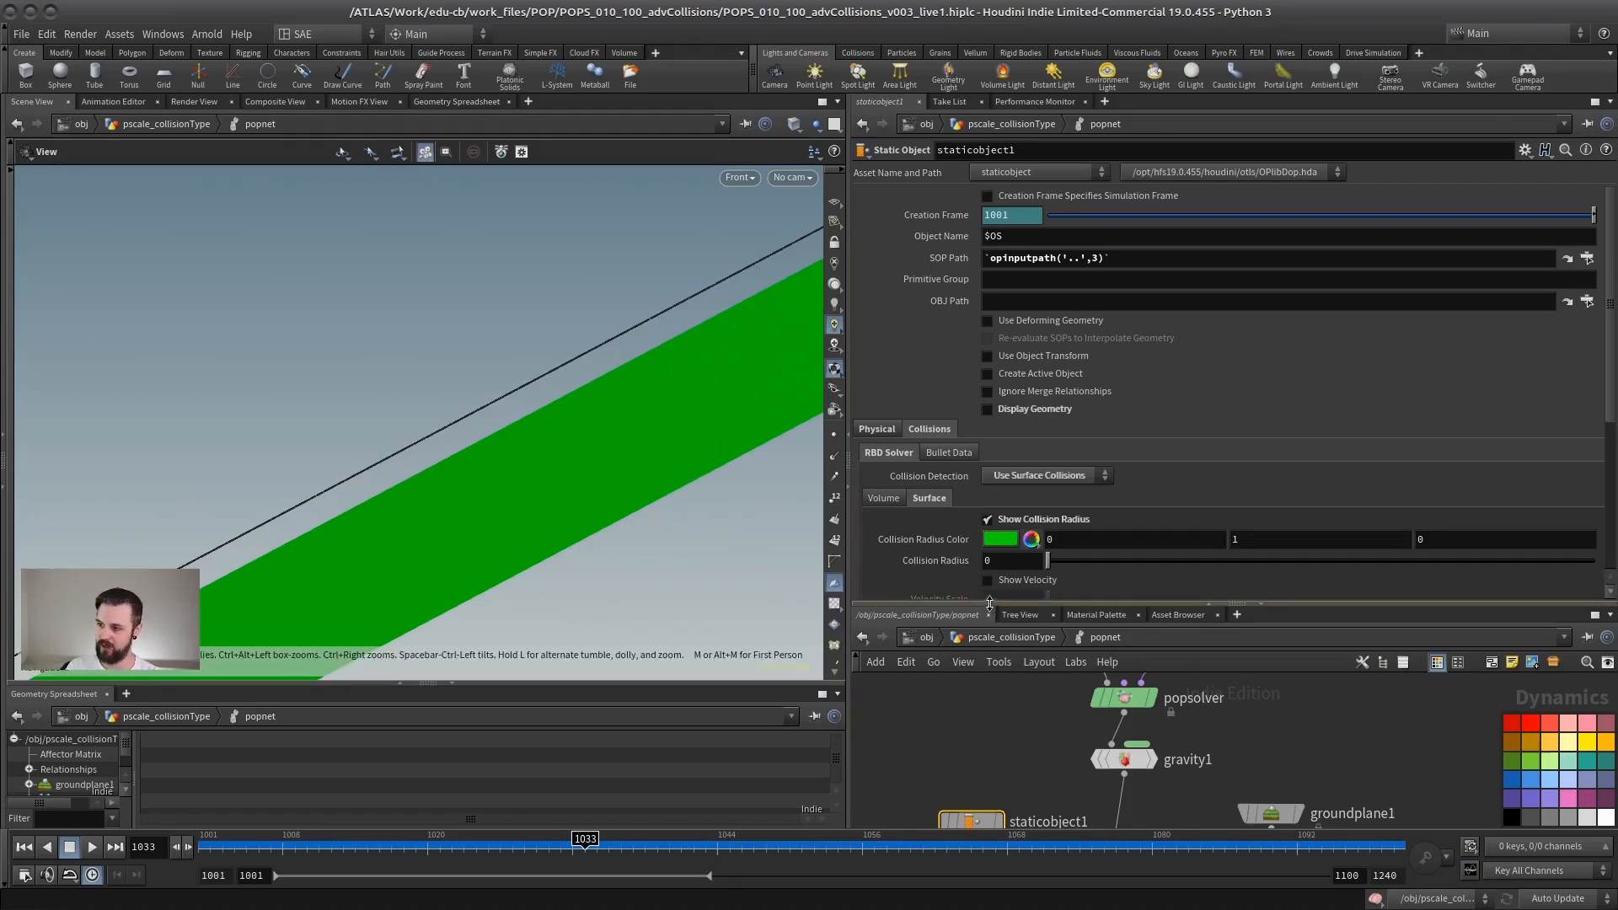
# Step: Enlarge the network view, go up to the pscale_collisionType network and inspect popnet's point attributes in its node info
pyautogui.moveTo(989, 605); pyautogui.dragTo(993, 408)
pyautogui.click(1007, 441)
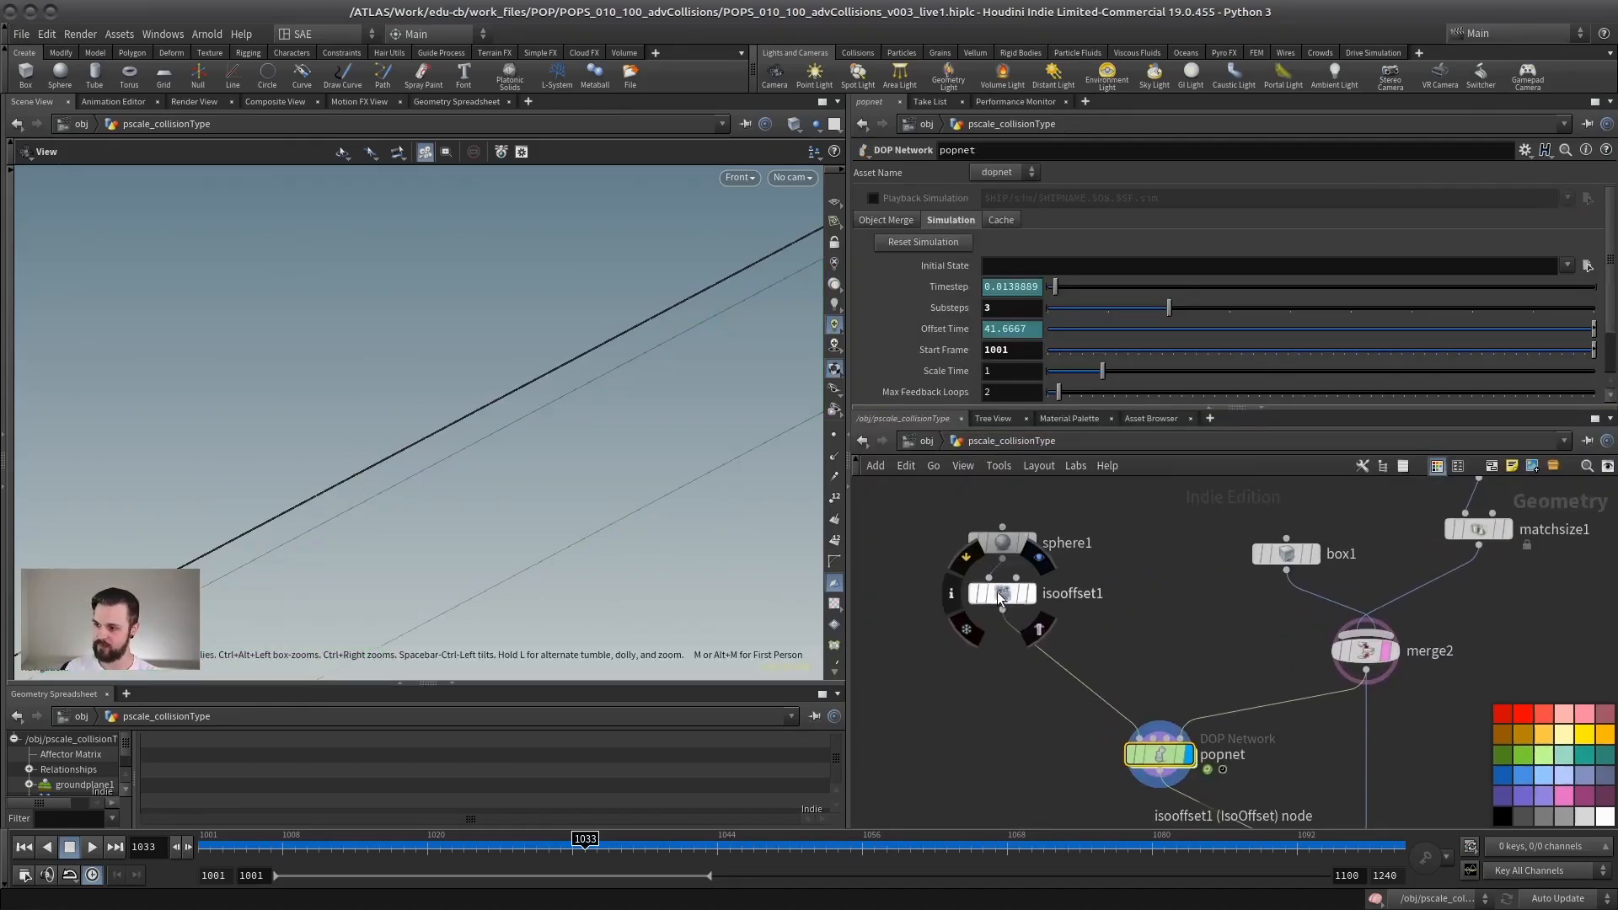
pyautogui.middleClick(999, 593)
pyautogui.moveTo(1189, 606); pyautogui.dragTo(1089, 480, button='middle')
pyautogui.middleClick(1063, 628)
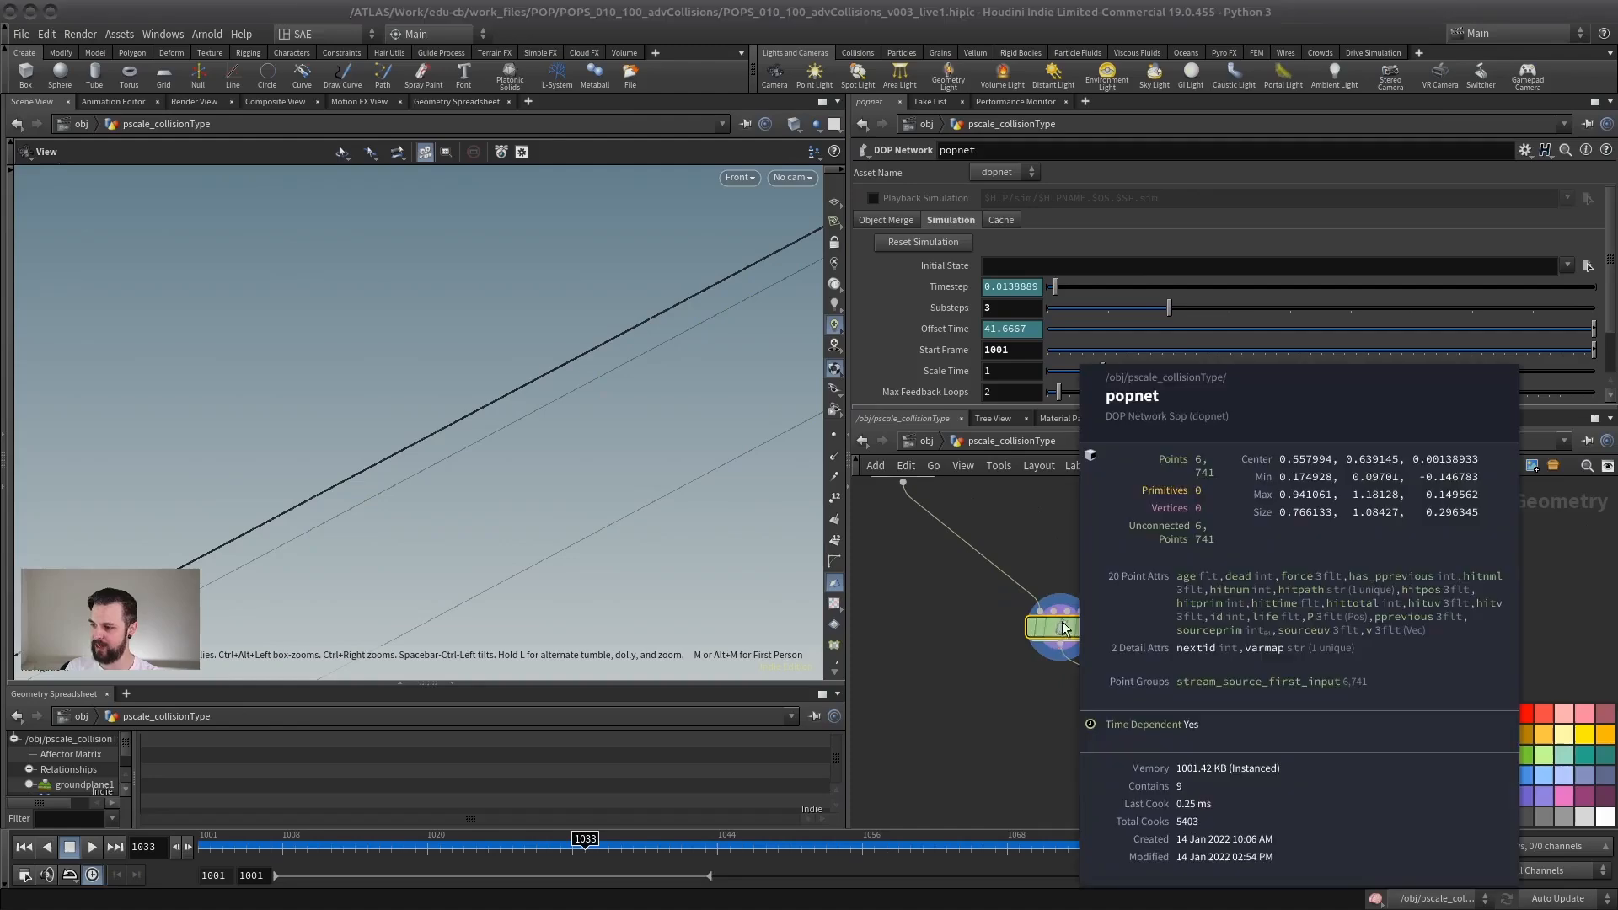
pyautogui.middleClick(1048, 628)
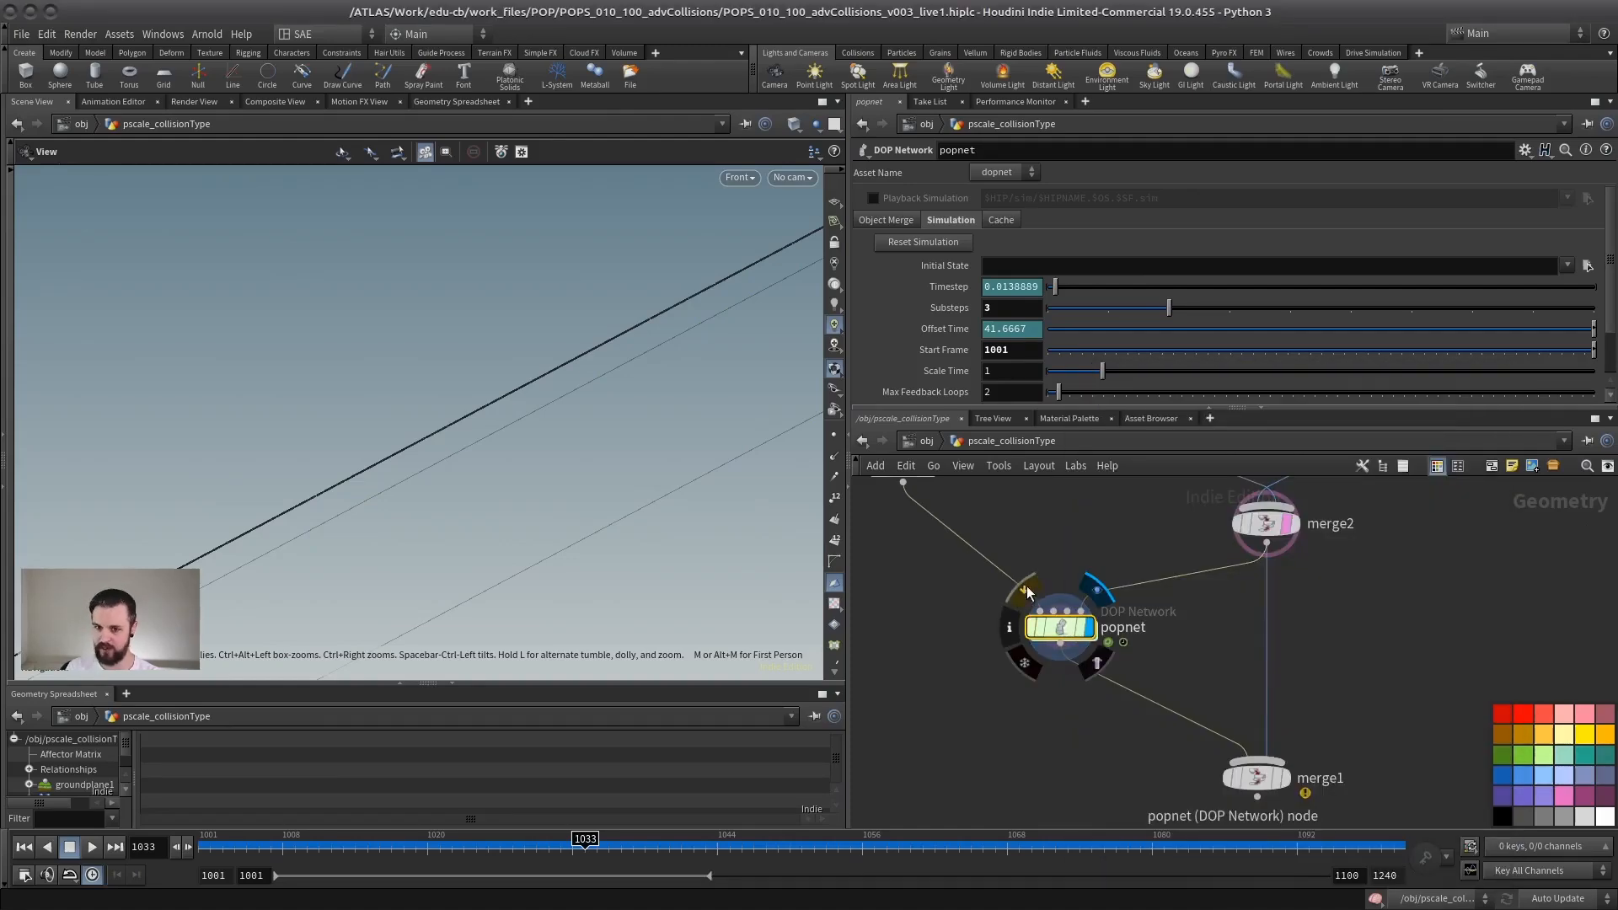
pyautogui.moveTo(1072, 582); pyautogui.dragTo(1132, 610, button='middle')
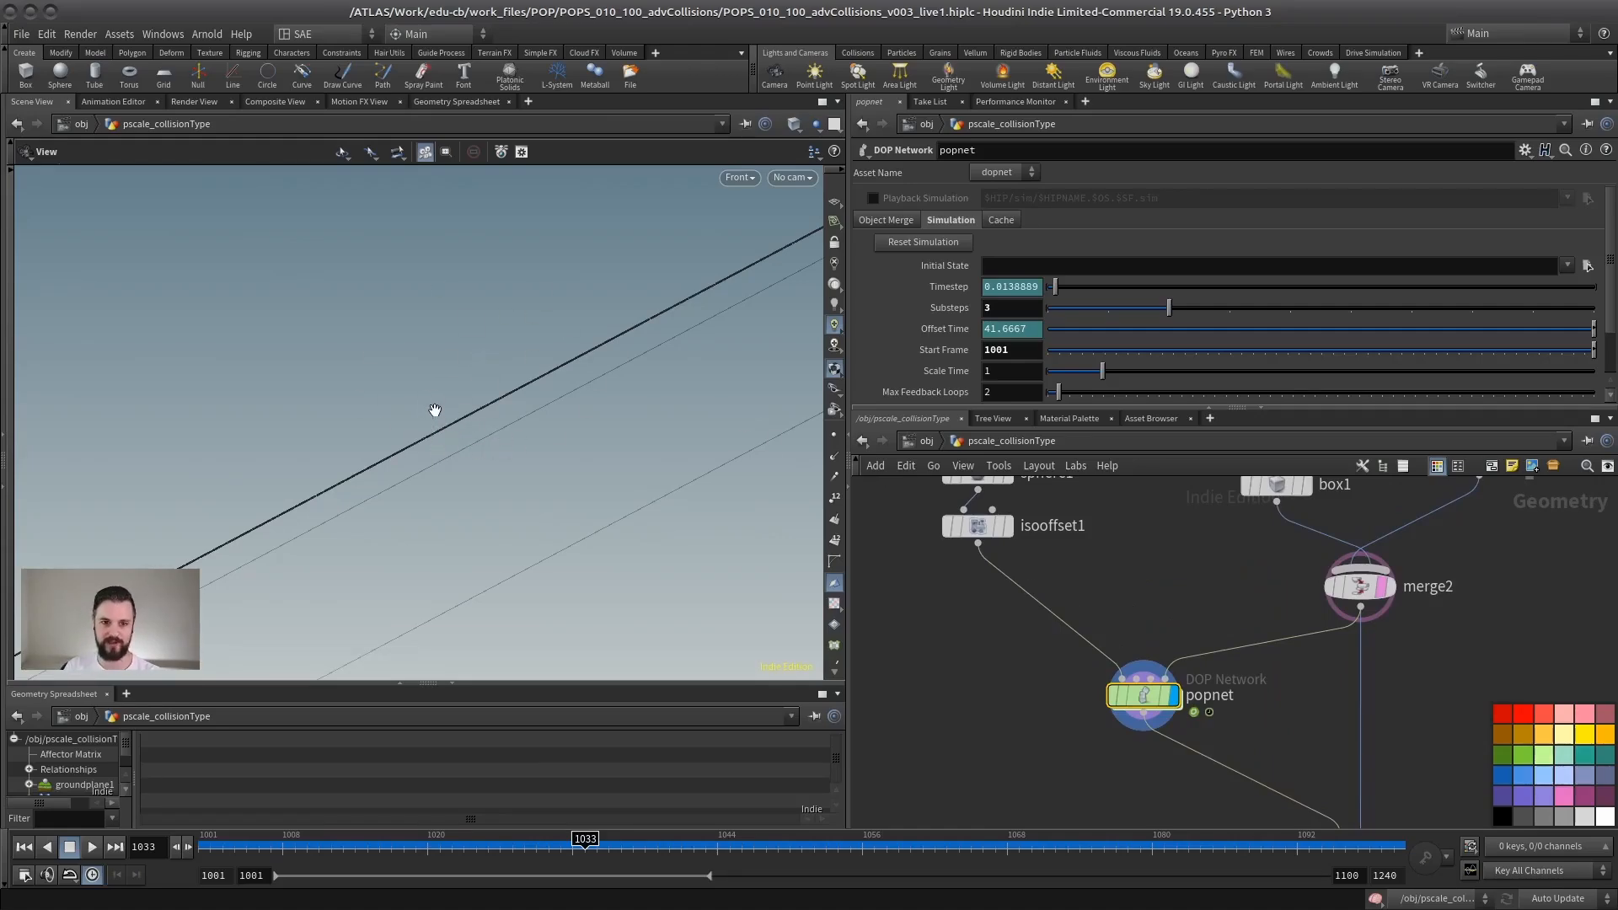
pyautogui.moveTo(1143, 597); pyautogui.dragTo(1096, 616, button='middle')
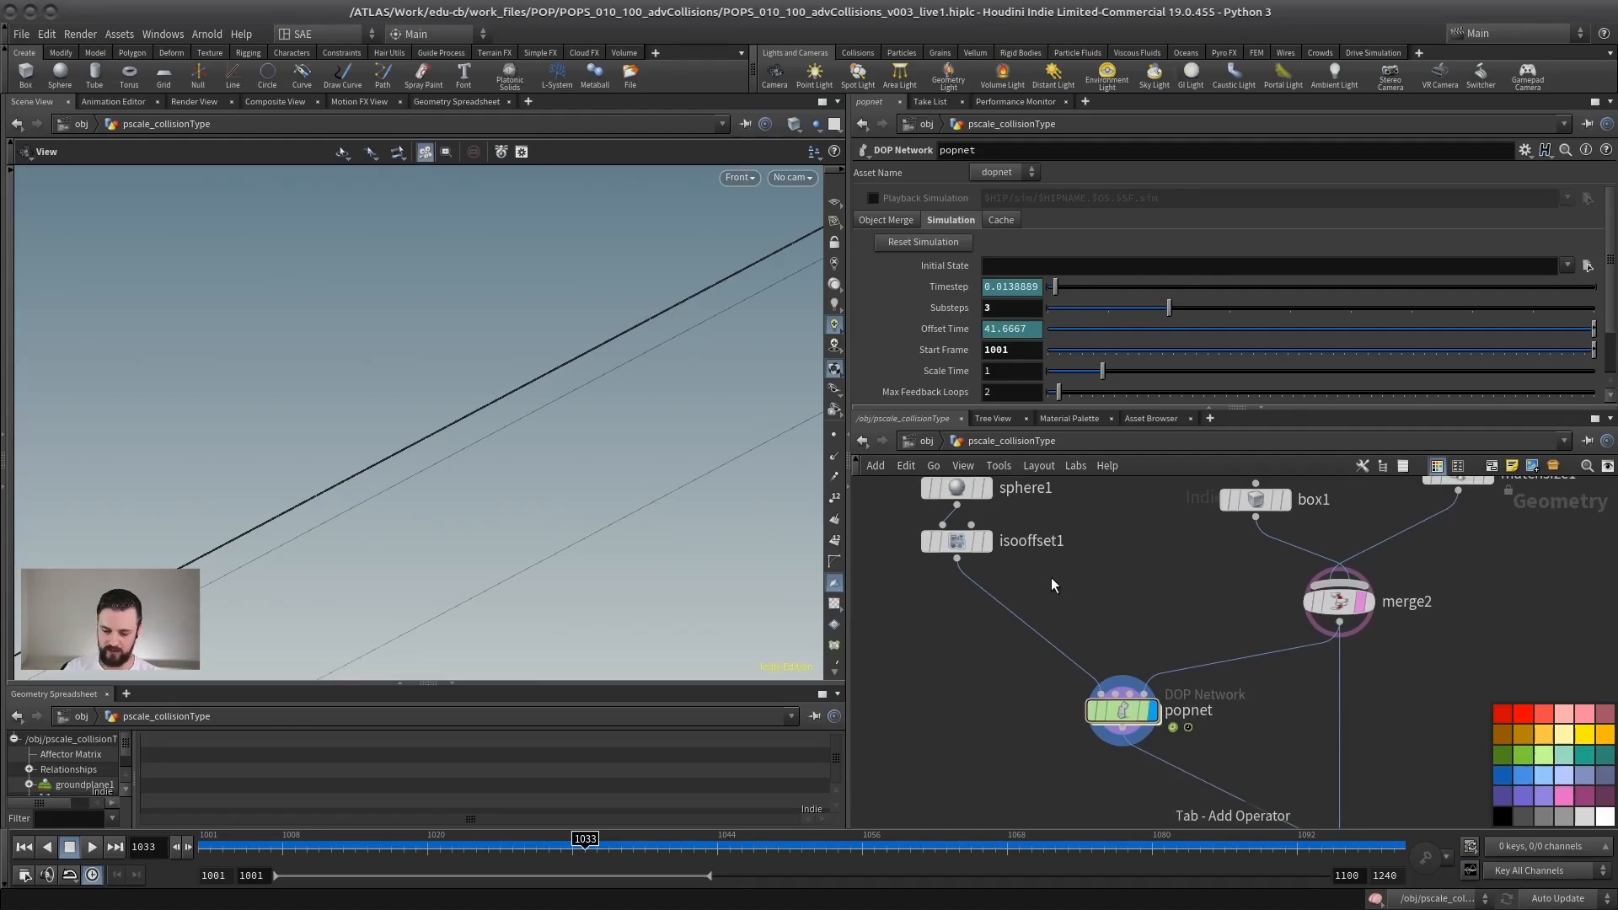
# Step: Insert a Point Wrangle between isooffset1 and popnet and rename it pscale
pyautogui.press('Tab')
pyautogui.write('pw')
pyautogui.press('Return')
pyautogui.click(1026, 630)
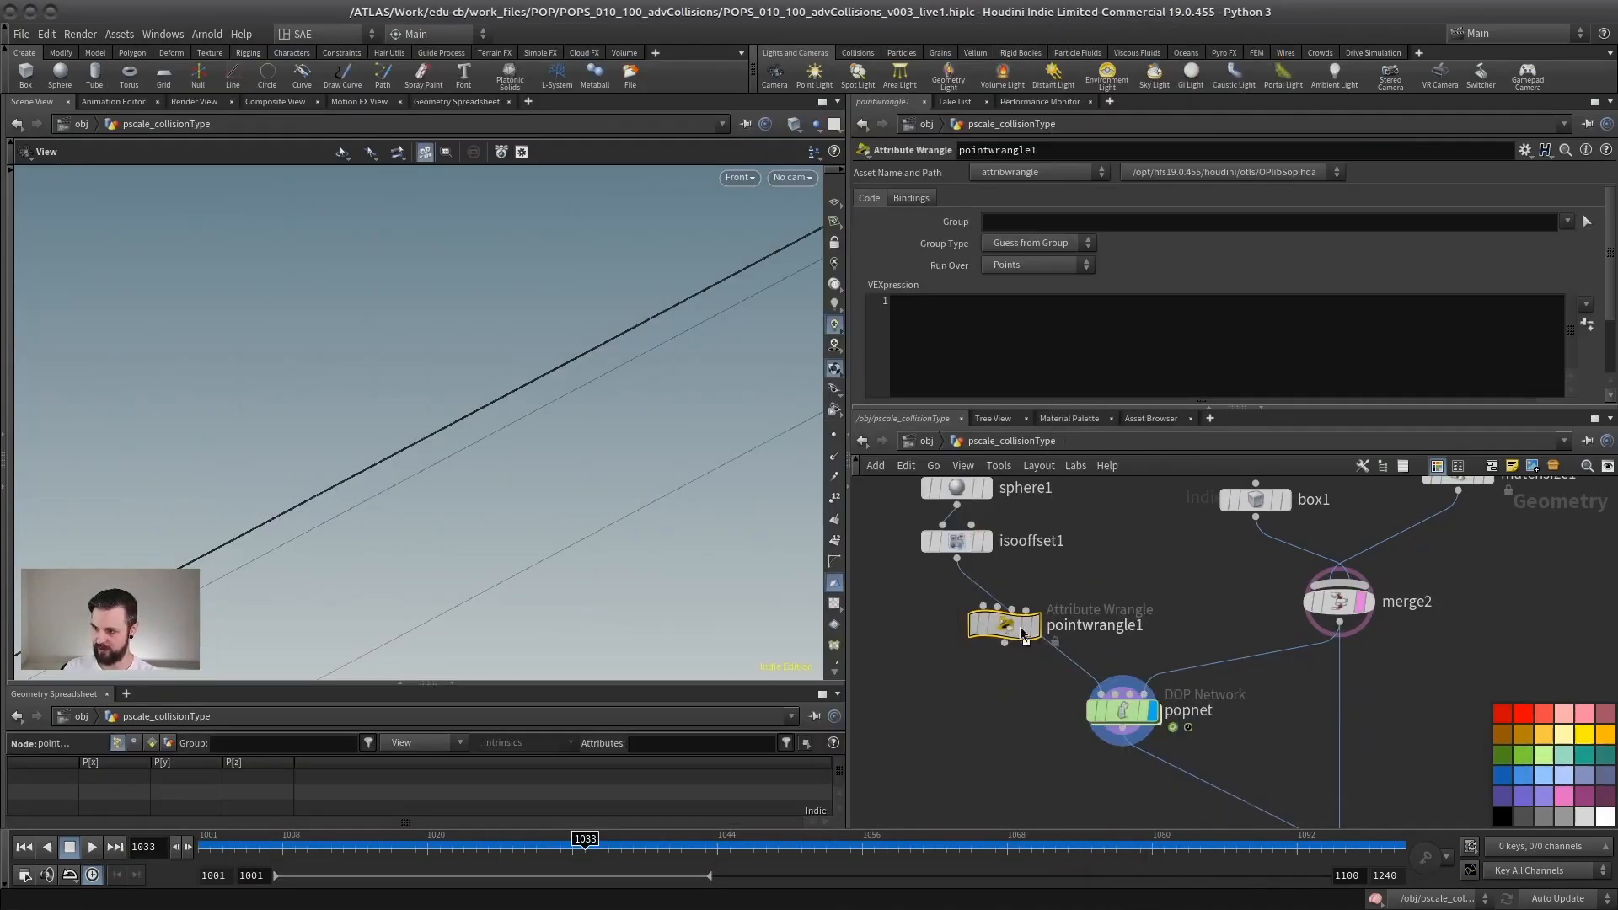
pyautogui.moveTo(1020, 628); pyautogui.dragTo(972, 621)
pyautogui.press('F2')
pyautogui.write('p')
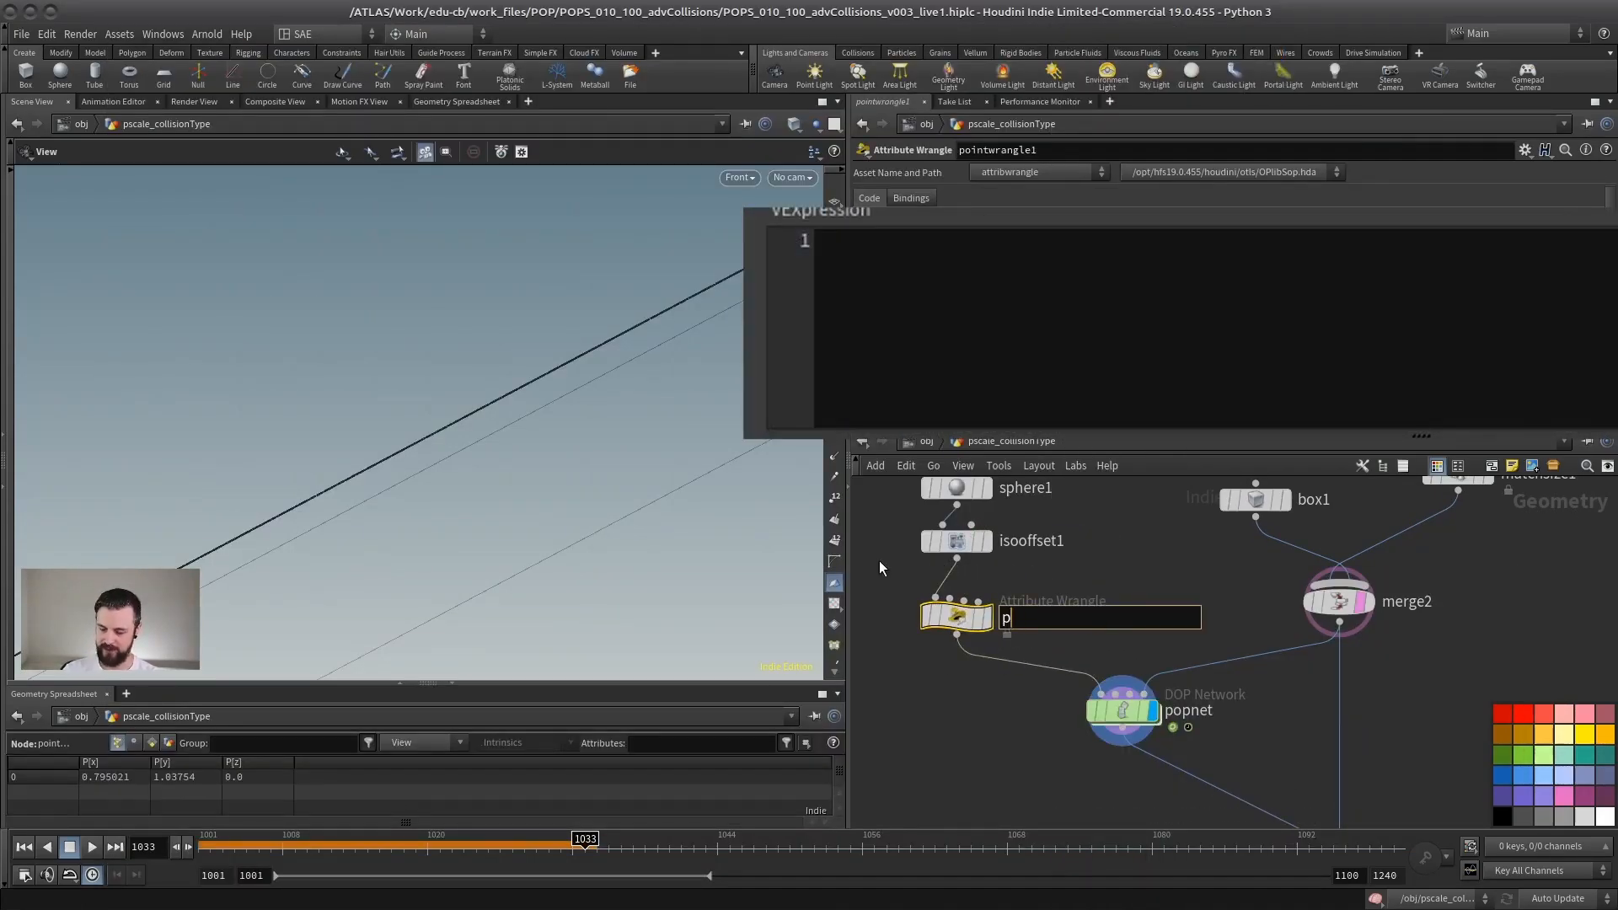
pyautogui.write('scale')
pyautogui.press('Return')
# Step: Enter the VEX expression f@pscale=0.01; in the pscale wrangle
pyautogui.click(1069, 278)
pyautogui.write('f')
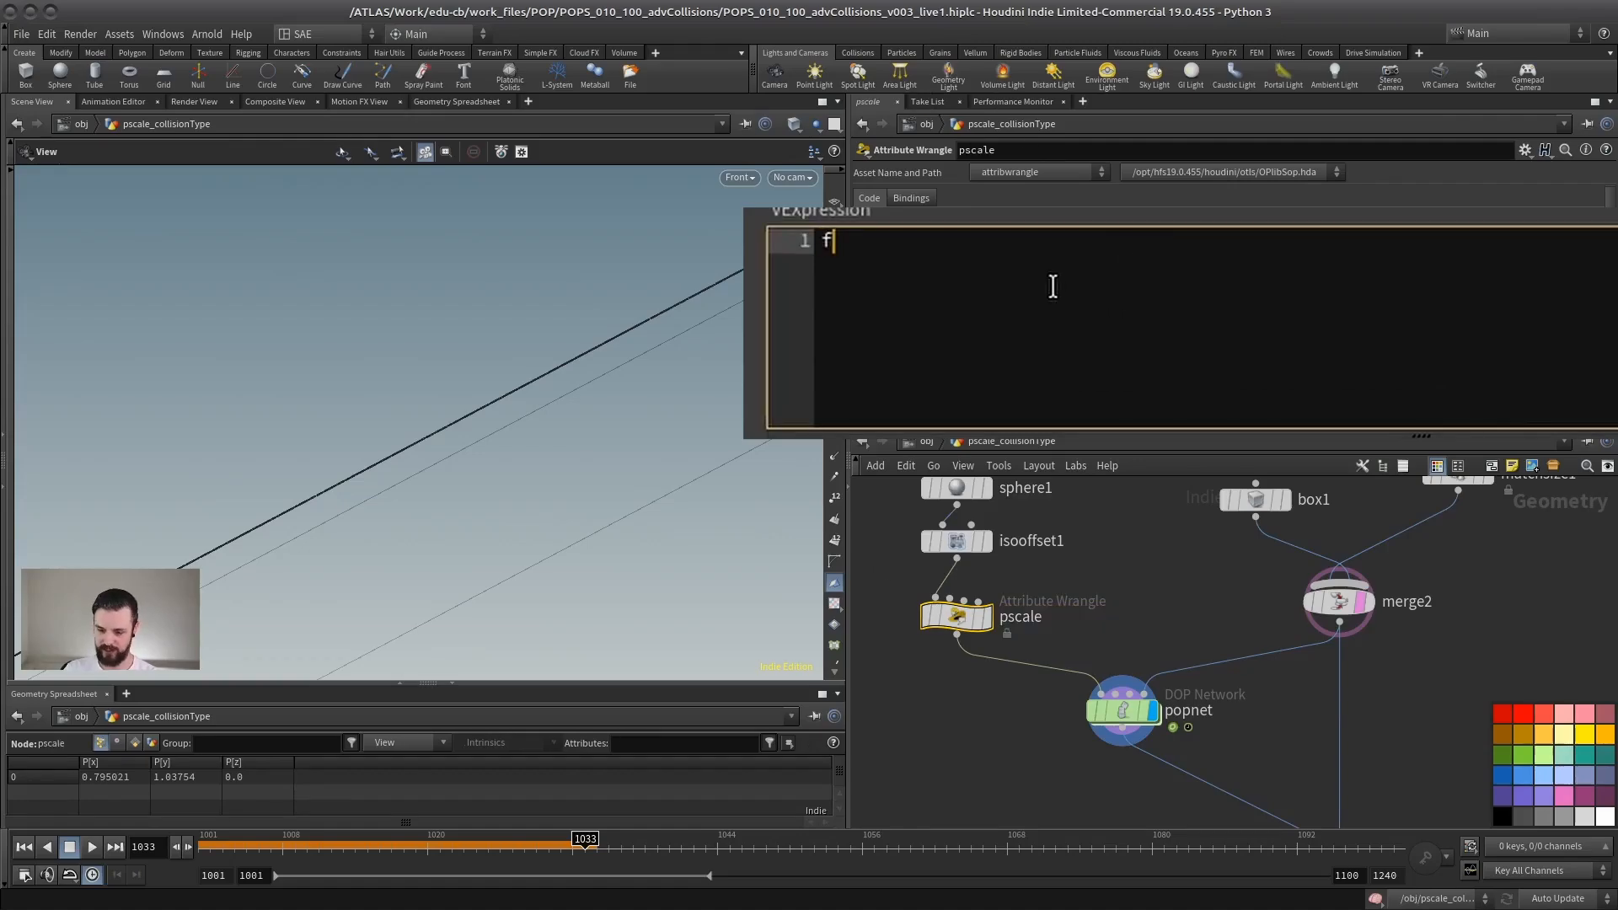
pyautogui.write('@p')
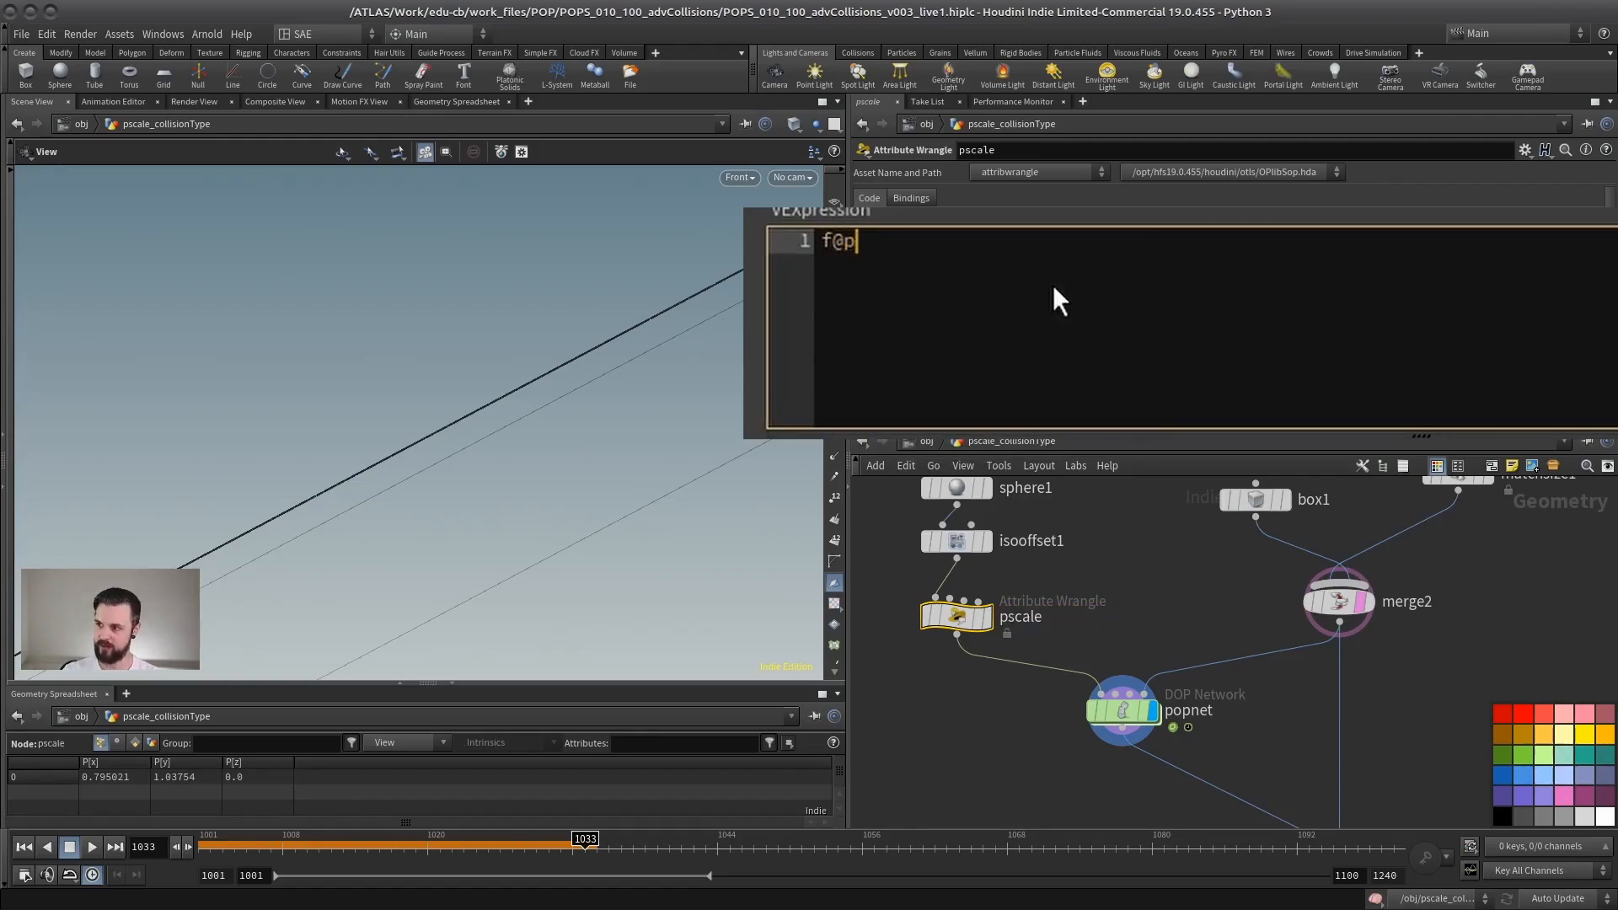
pyautogui.write('scale=0.')
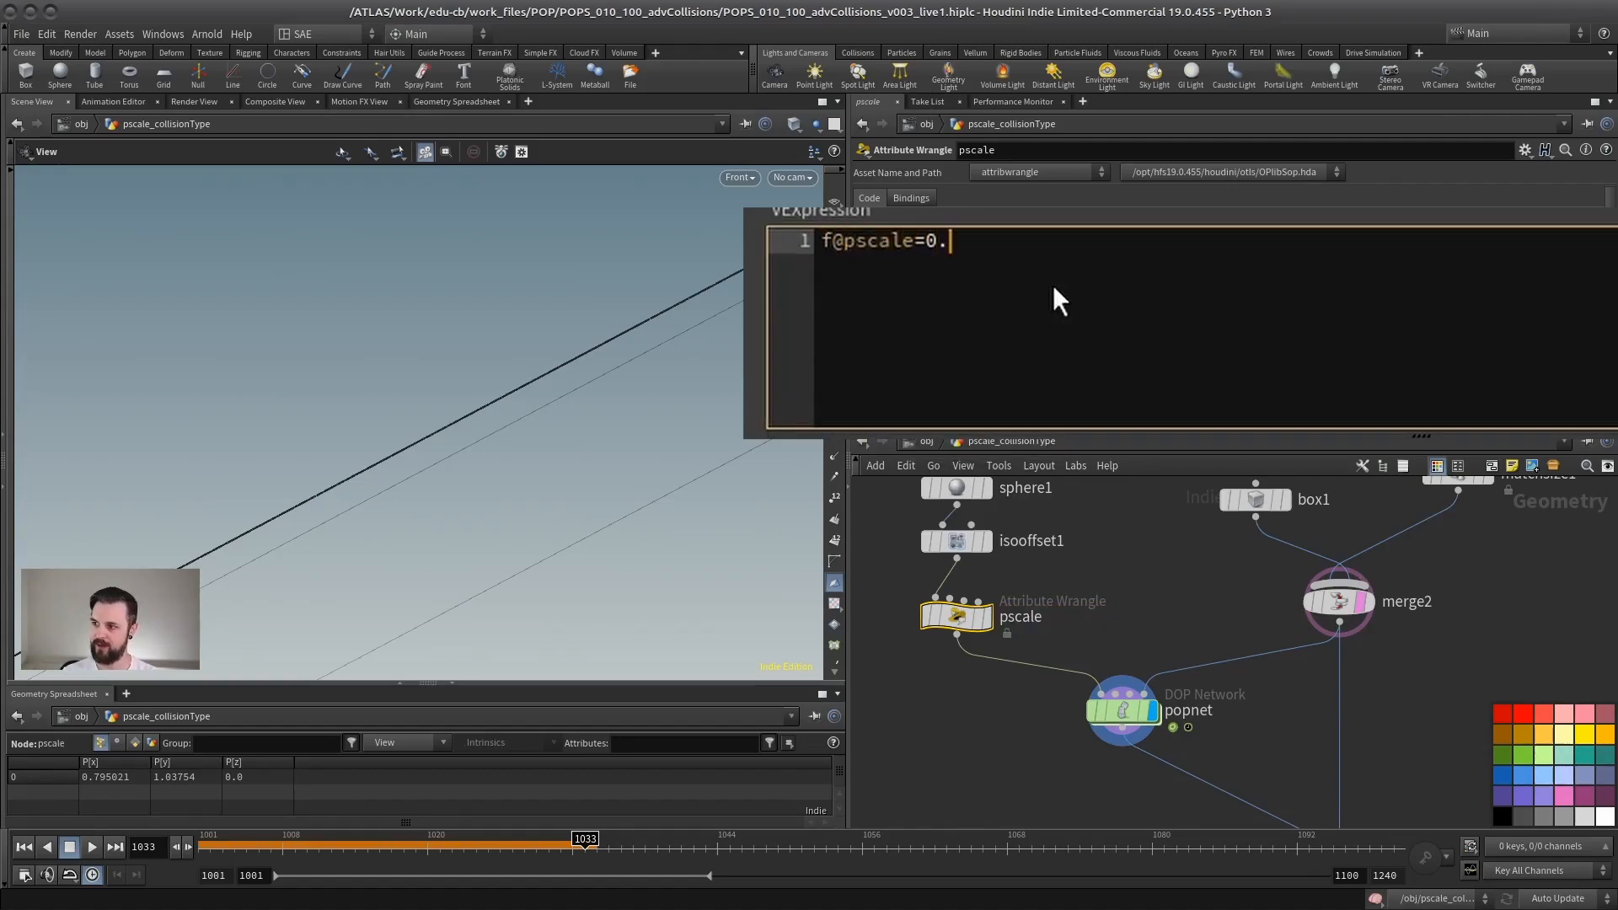
pyautogui.write('01;')
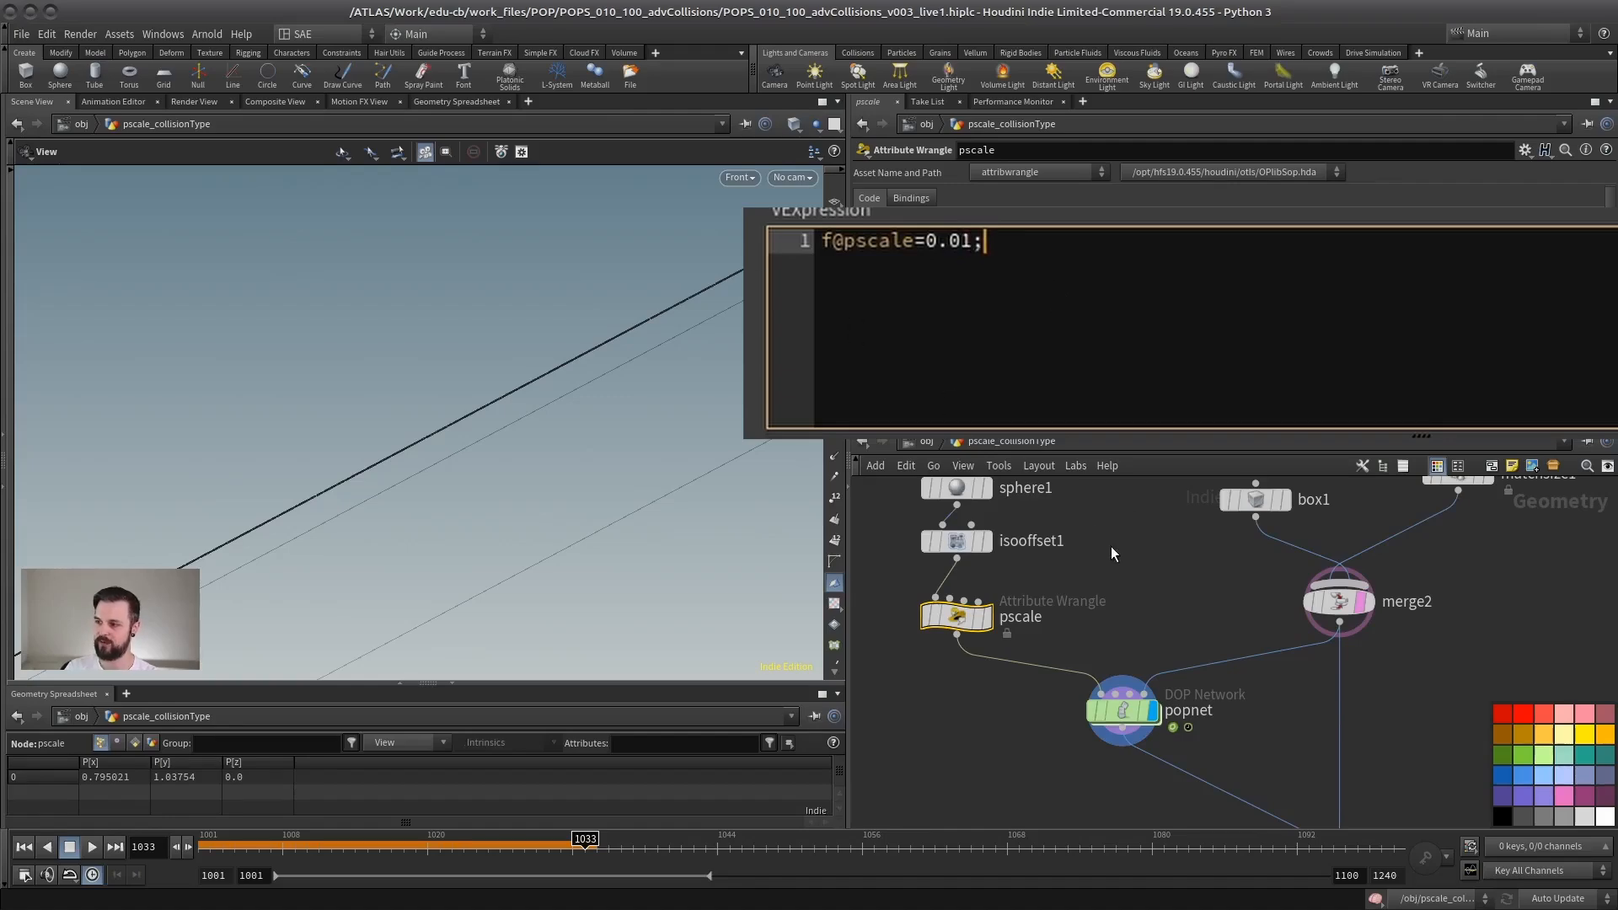
pyautogui.click(1137, 545)
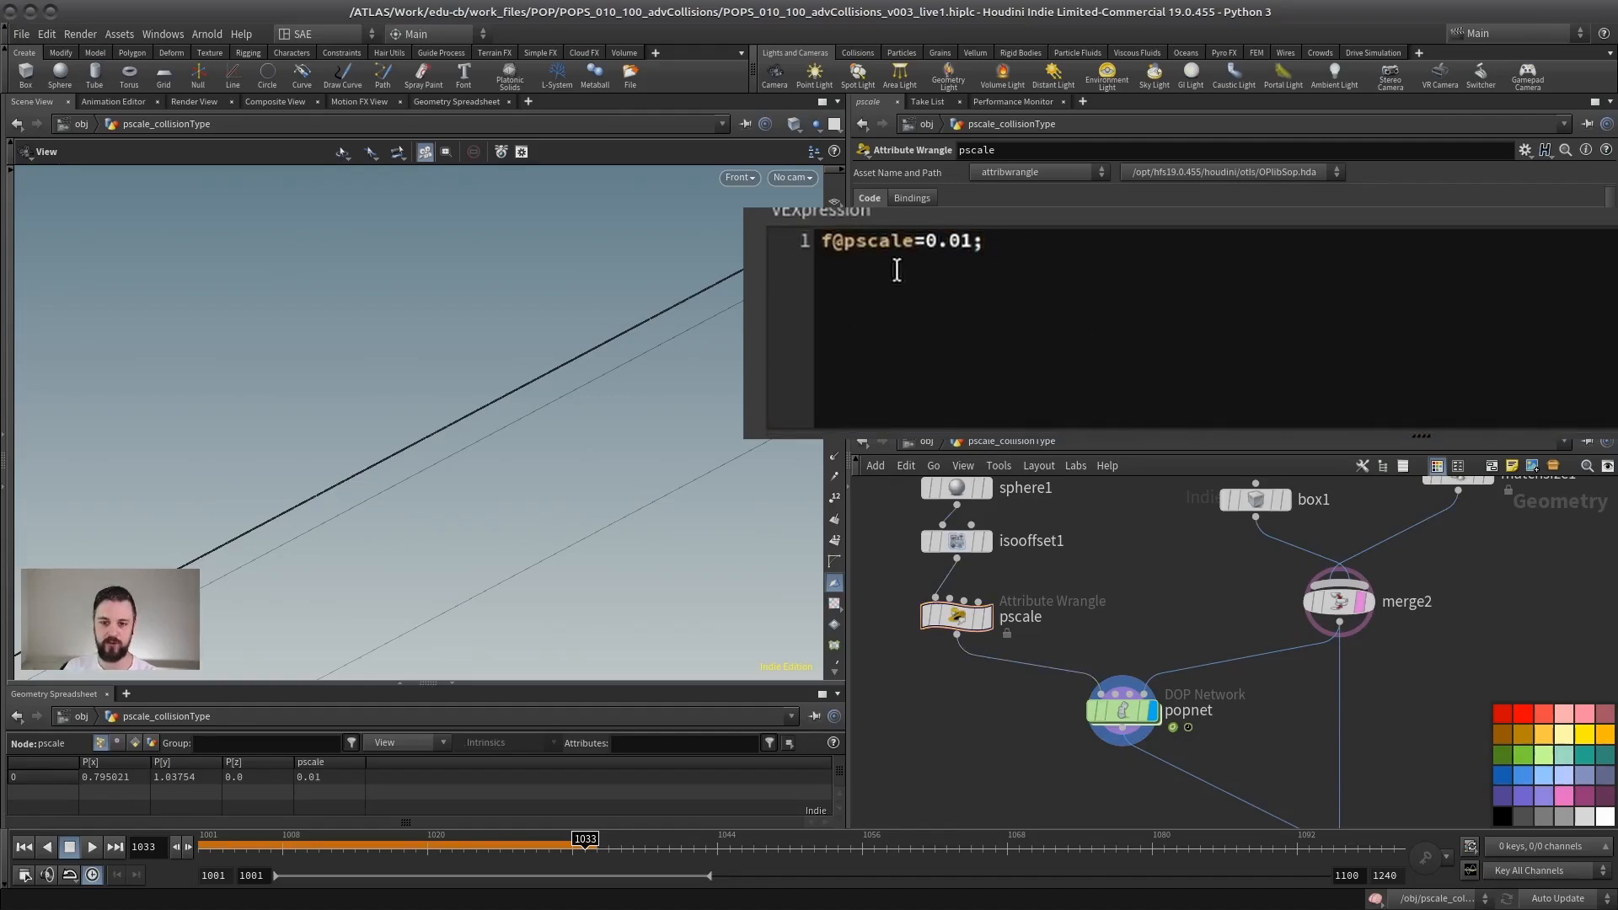
pyautogui.moveTo(925, 242); pyautogui.dragTo(1150, 243)
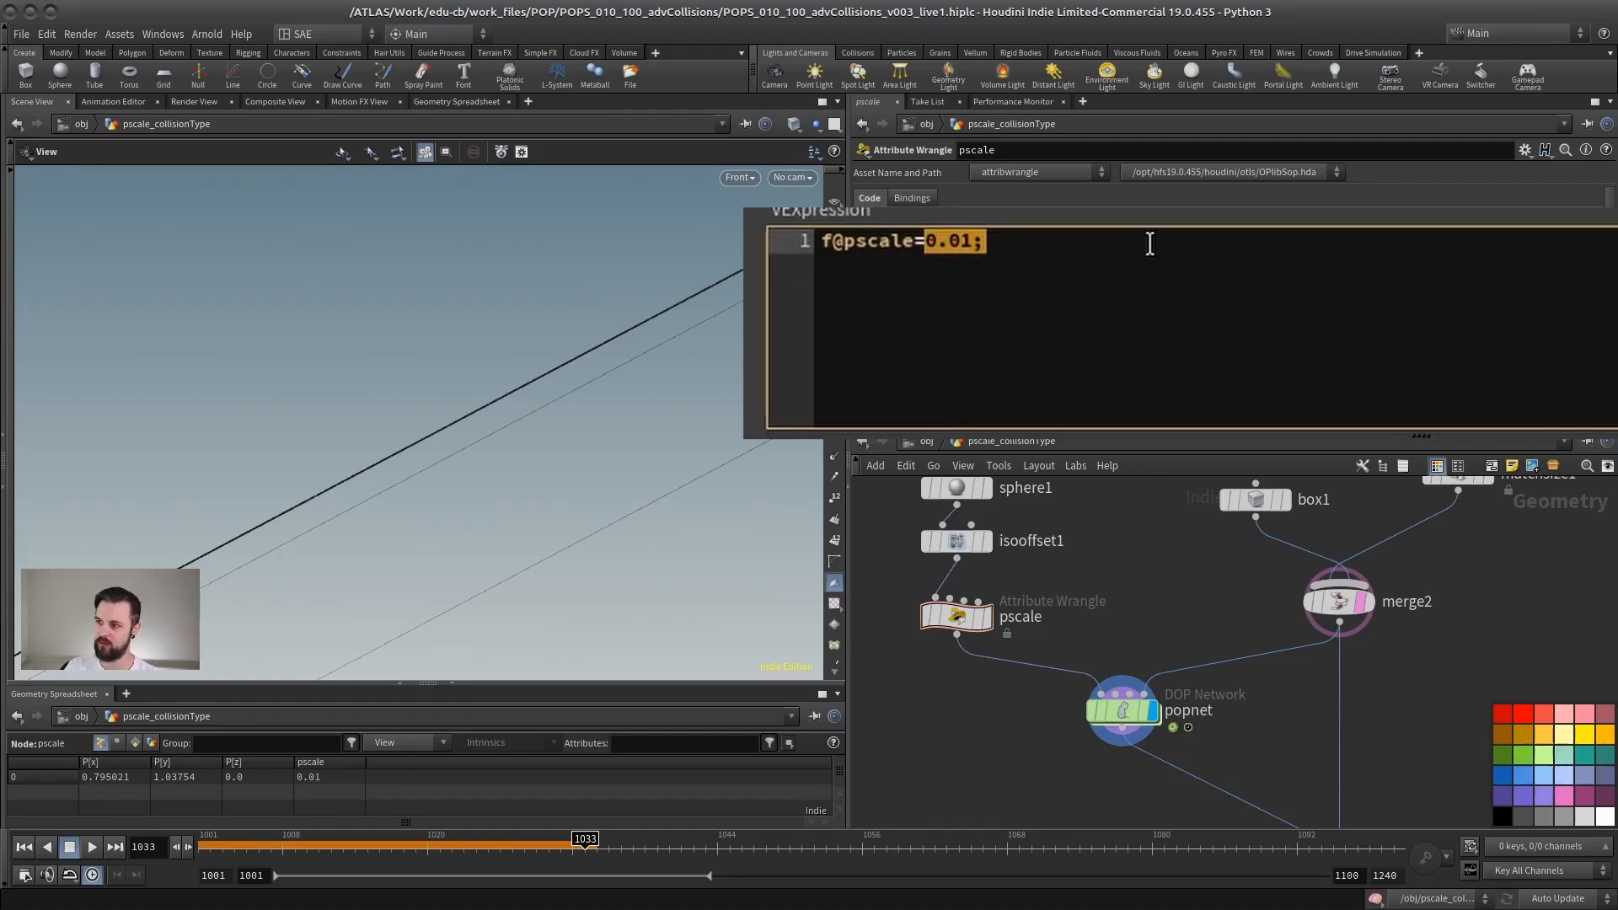
pyautogui.click(1045, 363)
# Step: Select popnet and replay the simulation from frame 1001 with the new particle scale
pyautogui.moveTo(1163, 639); pyautogui.dragTo(1098, 617, button='middle')
pyautogui.click(1058, 688)
pyautogui.click(23, 848)
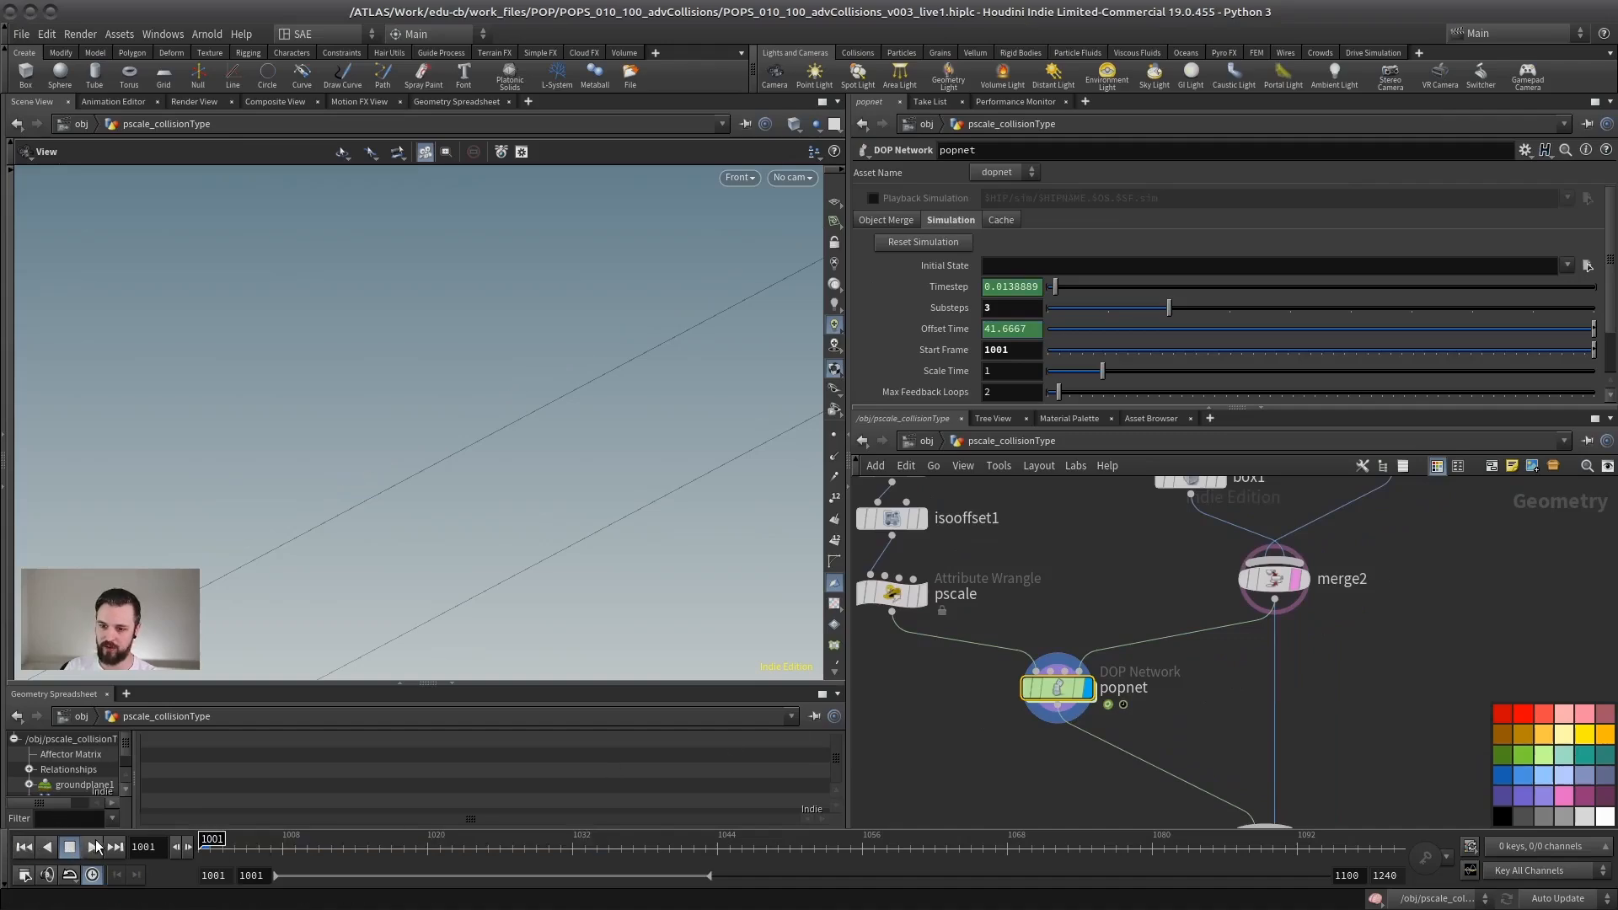
pyautogui.click(95, 846)
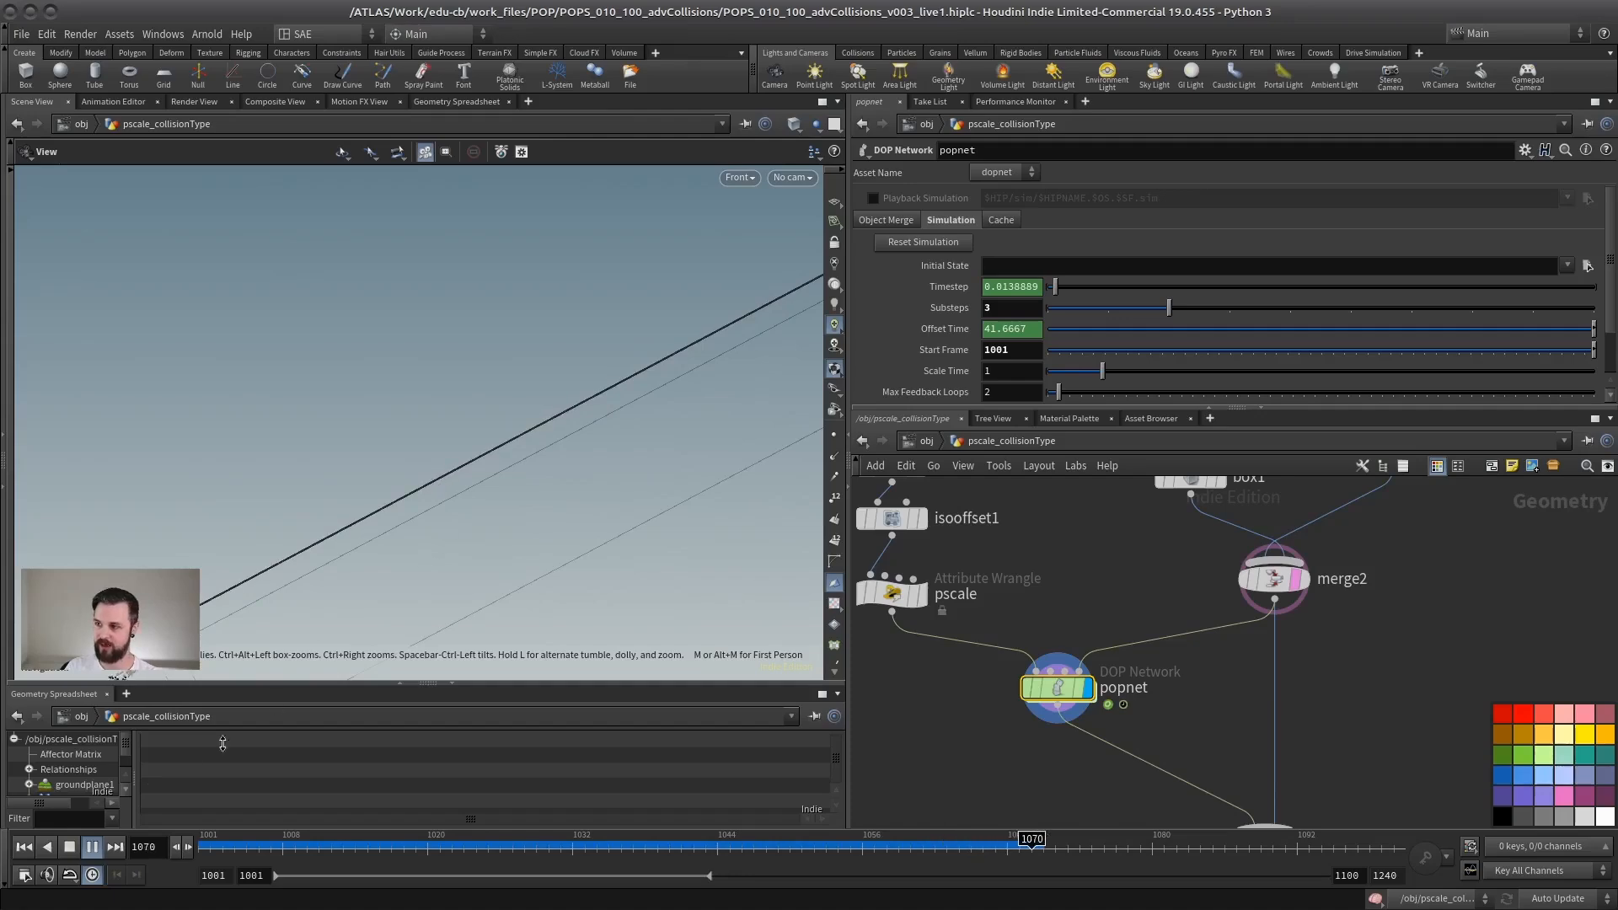
# Step: Stop the playback and change the pscale wrangle's expression to f@pscale=0.001;
pyautogui.click(962, 595)
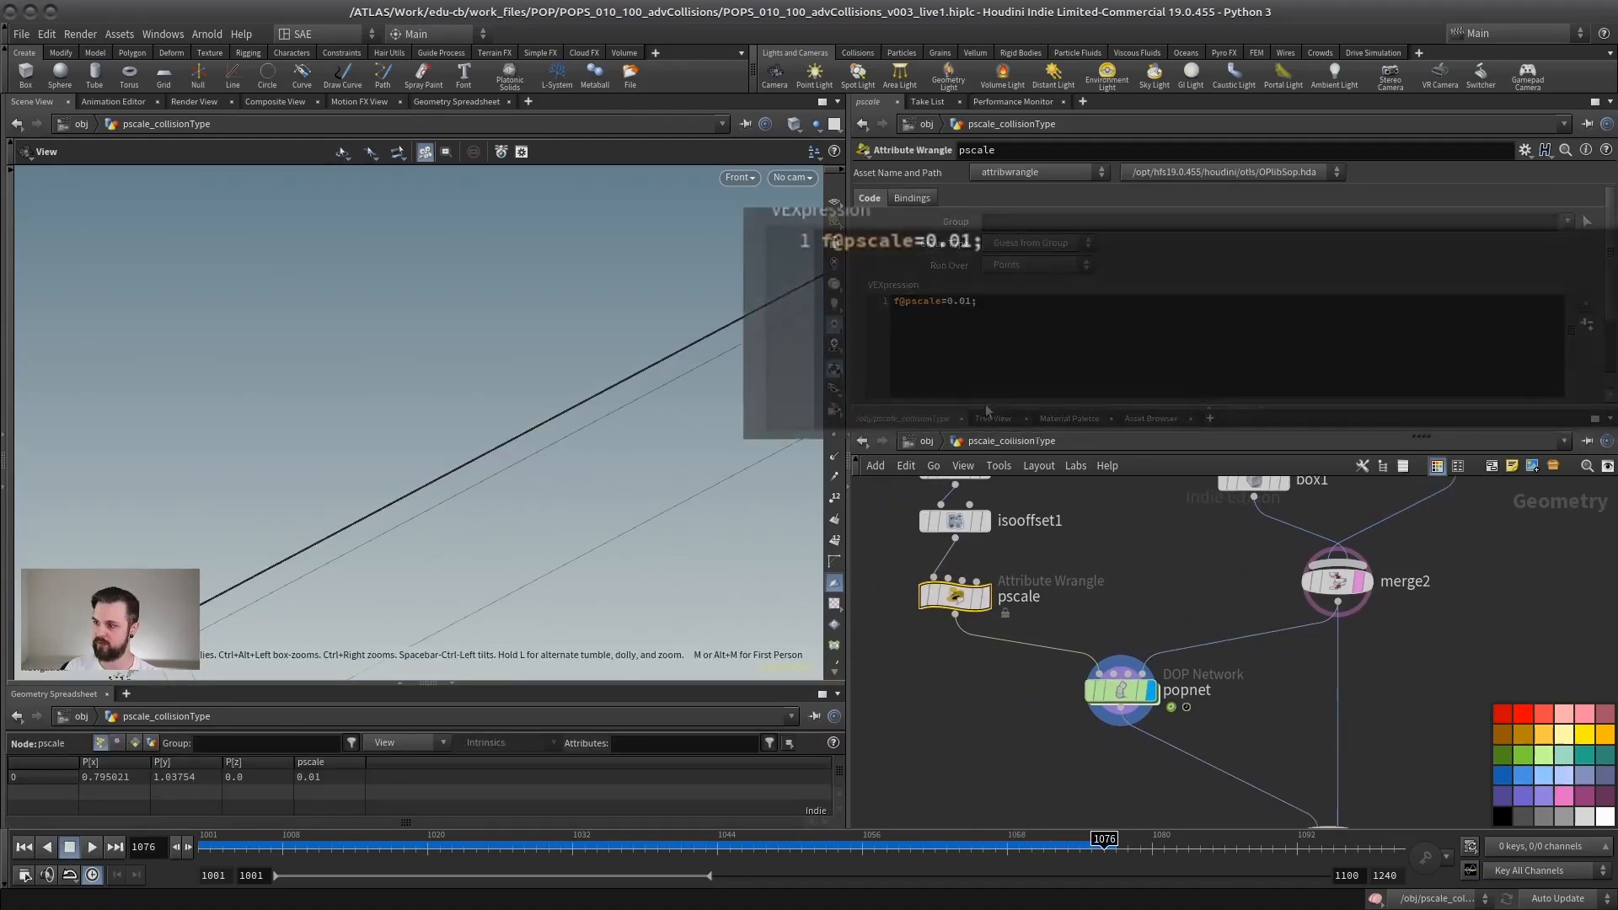
pyautogui.write('0')
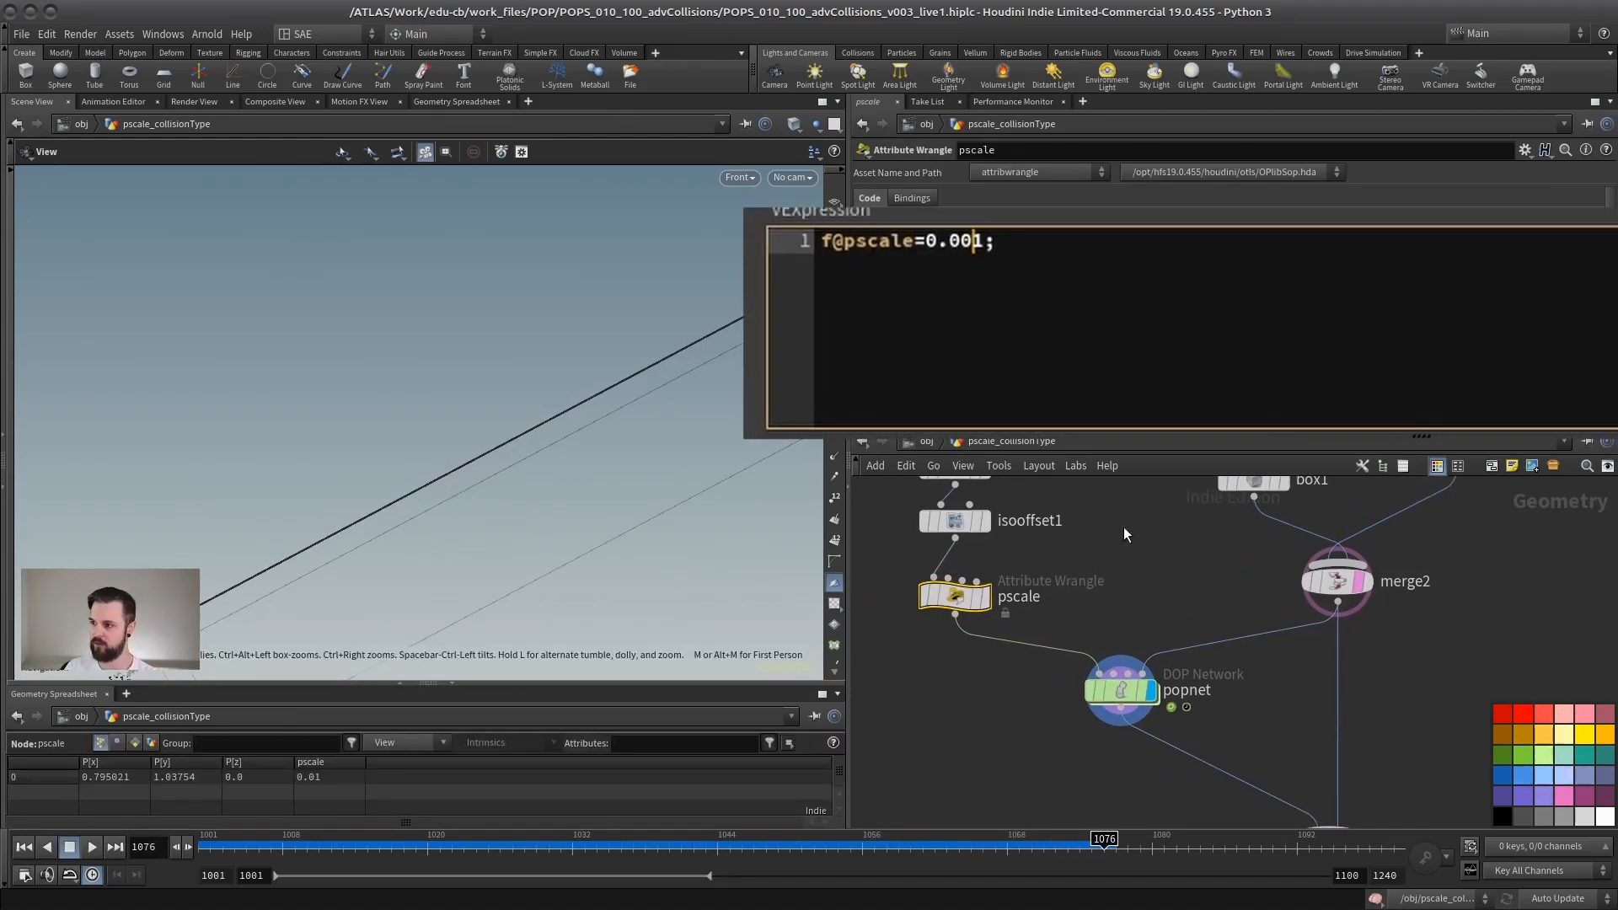
pyautogui.click(1121, 538)
# Step: Replay the simulation from frame 1001, examine how closely the particles follow the ramp's surface, and stop at frame 1081
pyautogui.click(24, 847)
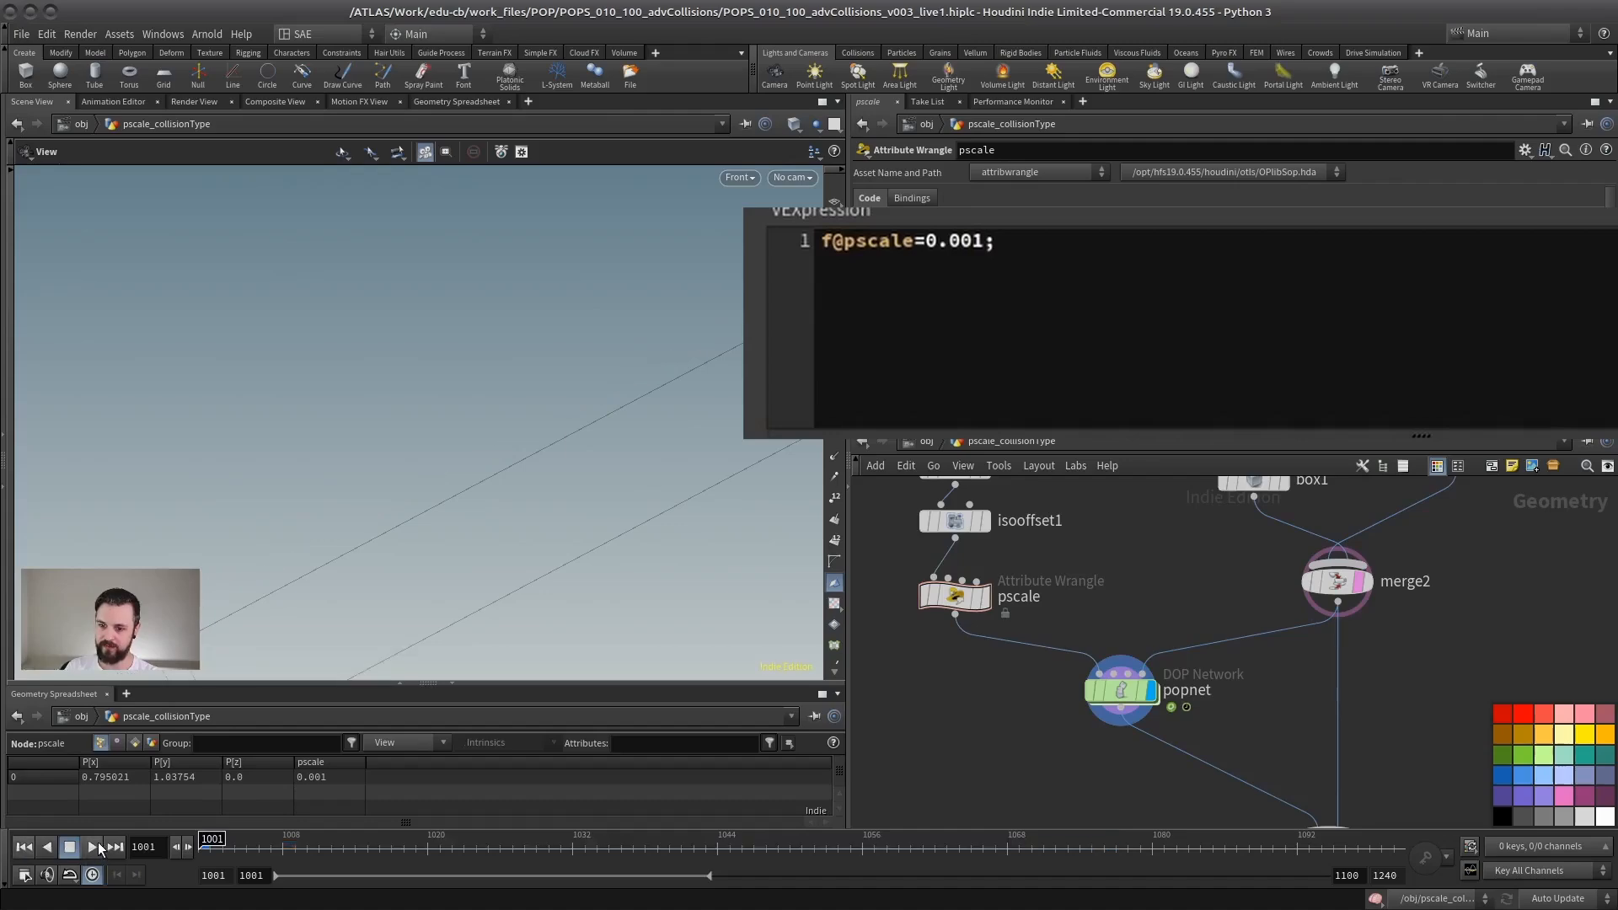
pyautogui.click(92, 847)
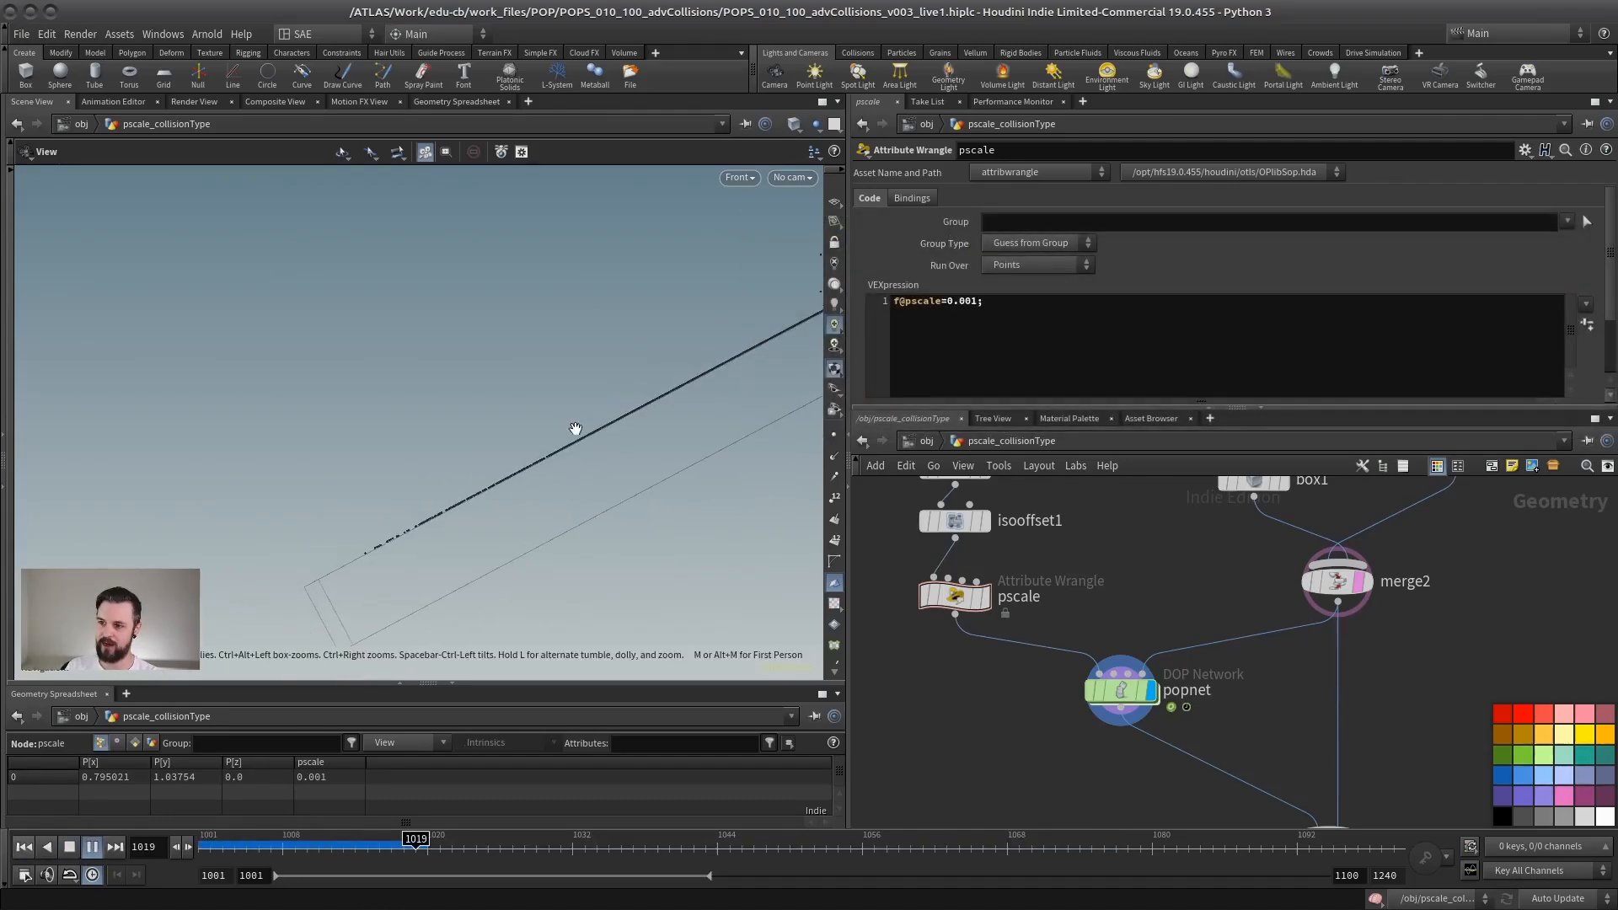
pyautogui.moveTo(371, 479); pyautogui.dragTo(495, 376, button='middle')
pyautogui.moveTo(495, 376); pyautogui.dragTo(433, 427, button='right')
pyautogui.moveTo(433, 426); pyautogui.dragTo(531, 427, button='middle')
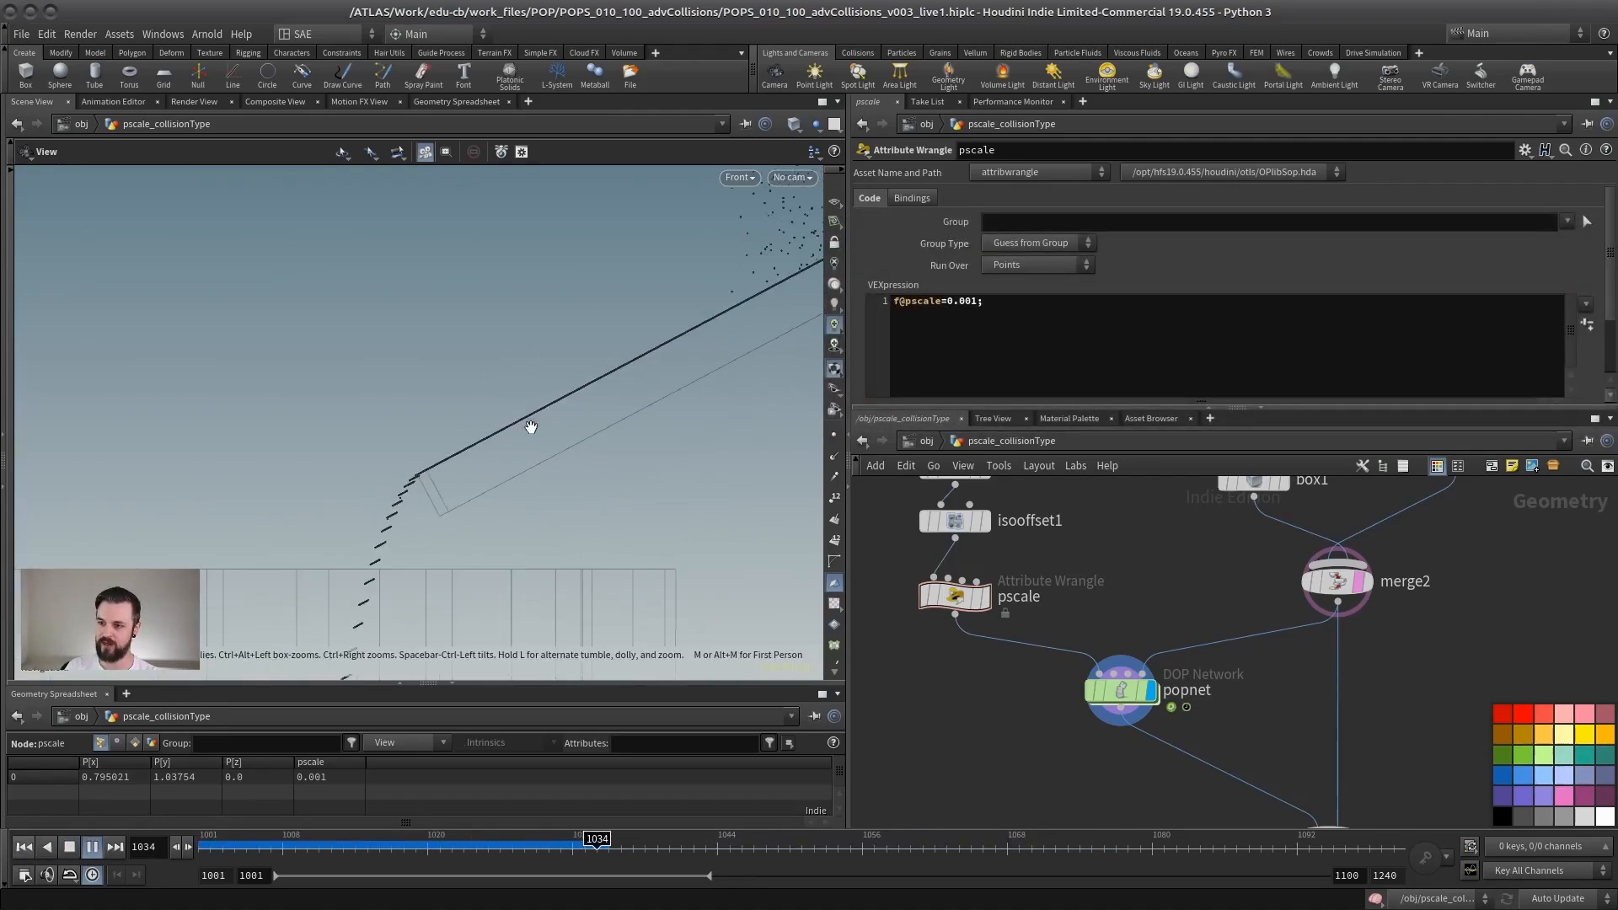
pyautogui.moveTo(471, 436); pyautogui.dragTo(488, 480, button='right')
pyautogui.moveTo(758, 336); pyautogui.dragTo(660, 372, button='middle')
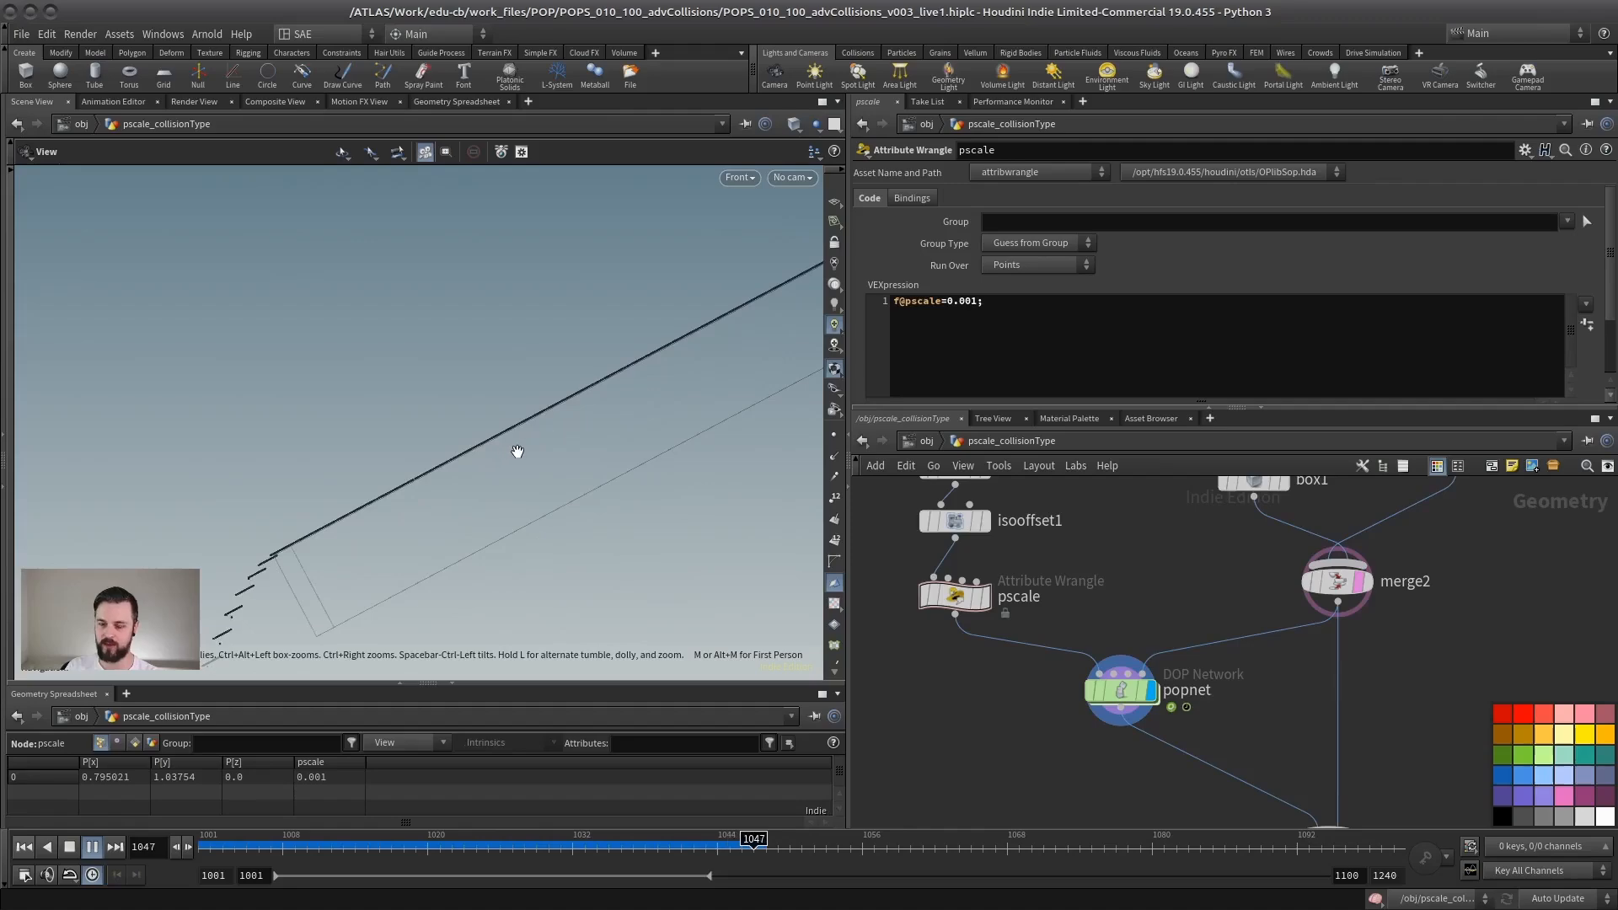
pyautogui.moveTo(432, 476); pyautogui.dragTo(631, 463, button='right')
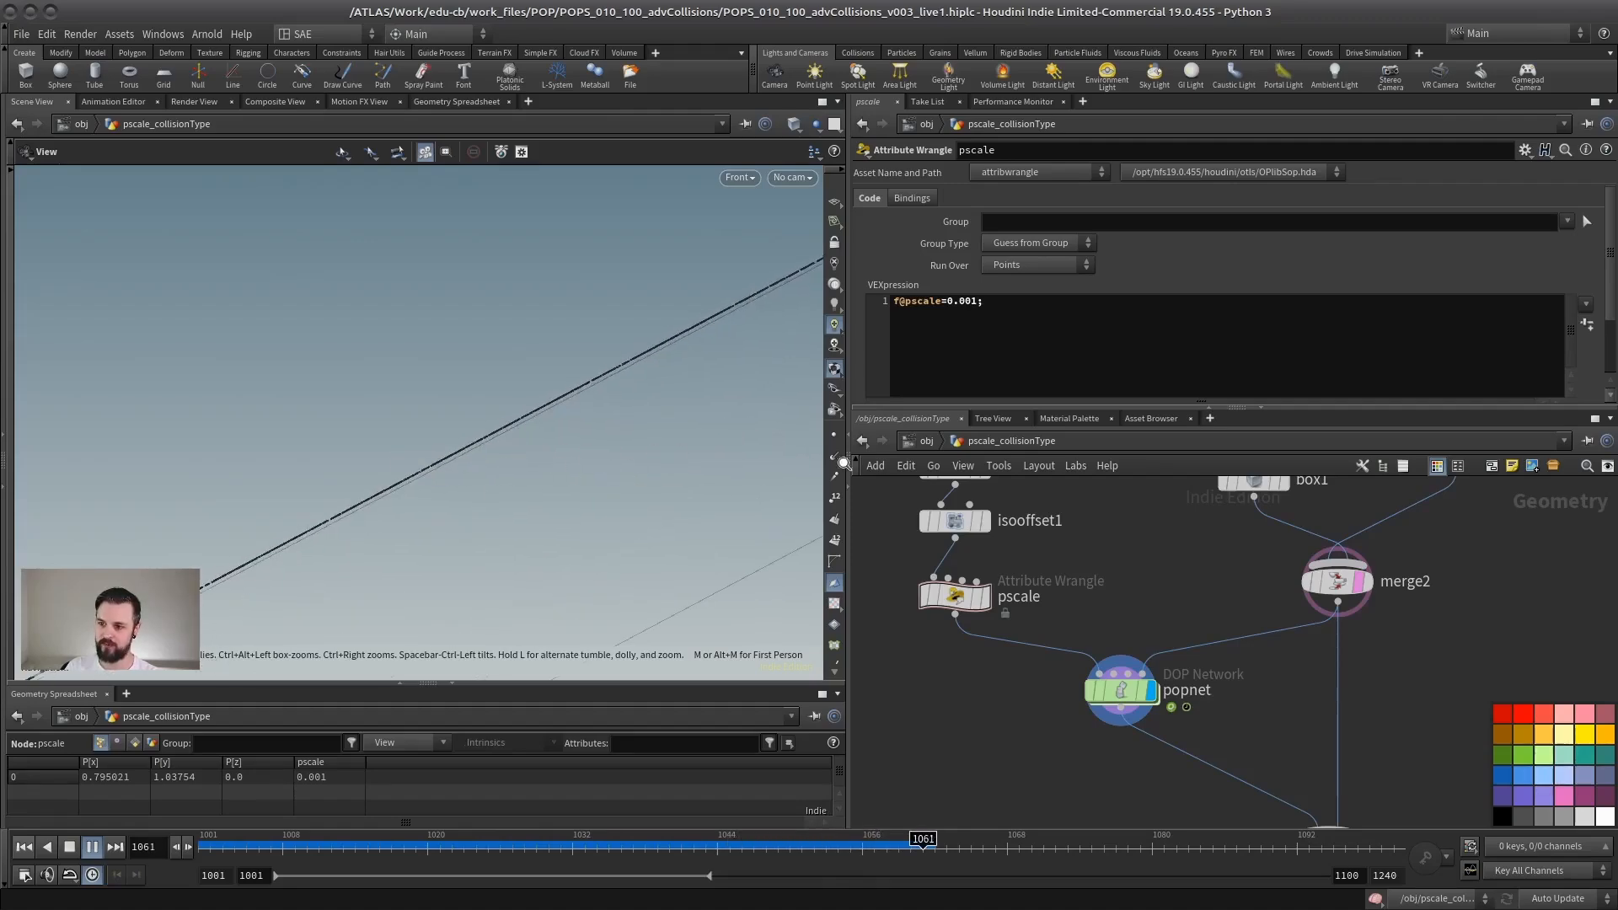
pyautogui.moveTo(844, 463); pyautogui.dragTo(777, 451, button='right')
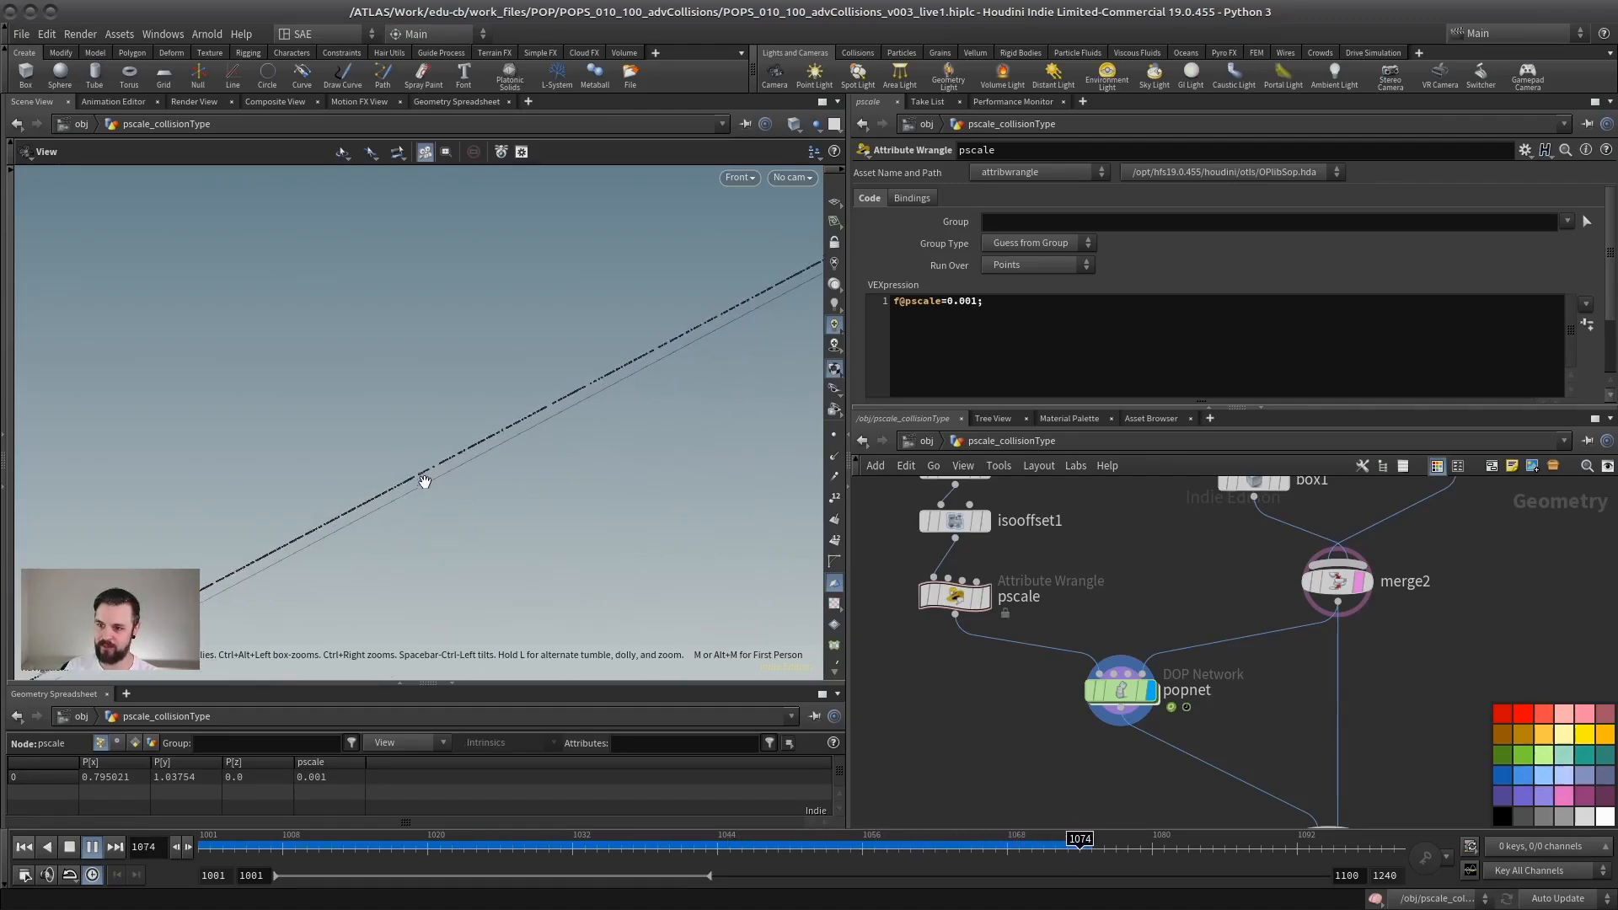
pyautogui.click(70, 848)
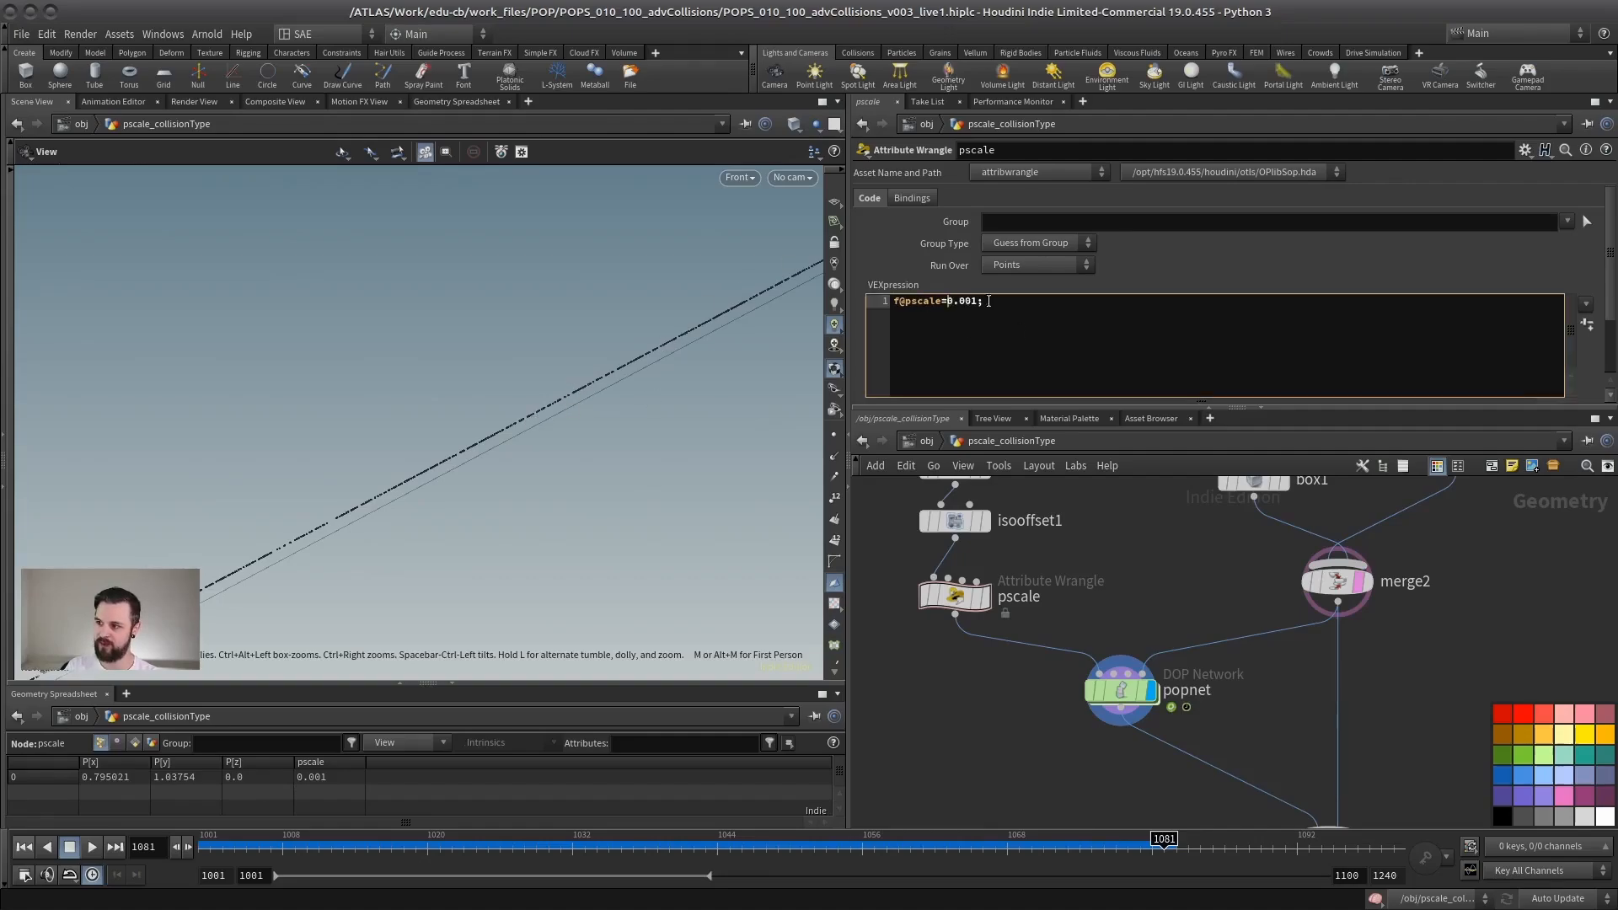
# Step: Replay the particle simulation from frame 1001 in the perspective view, examine the flow down the ramp, and return to frame 1001
pyautogui.moveTo(569, 496); pyautogui.dragTo(133, 506, button='right')
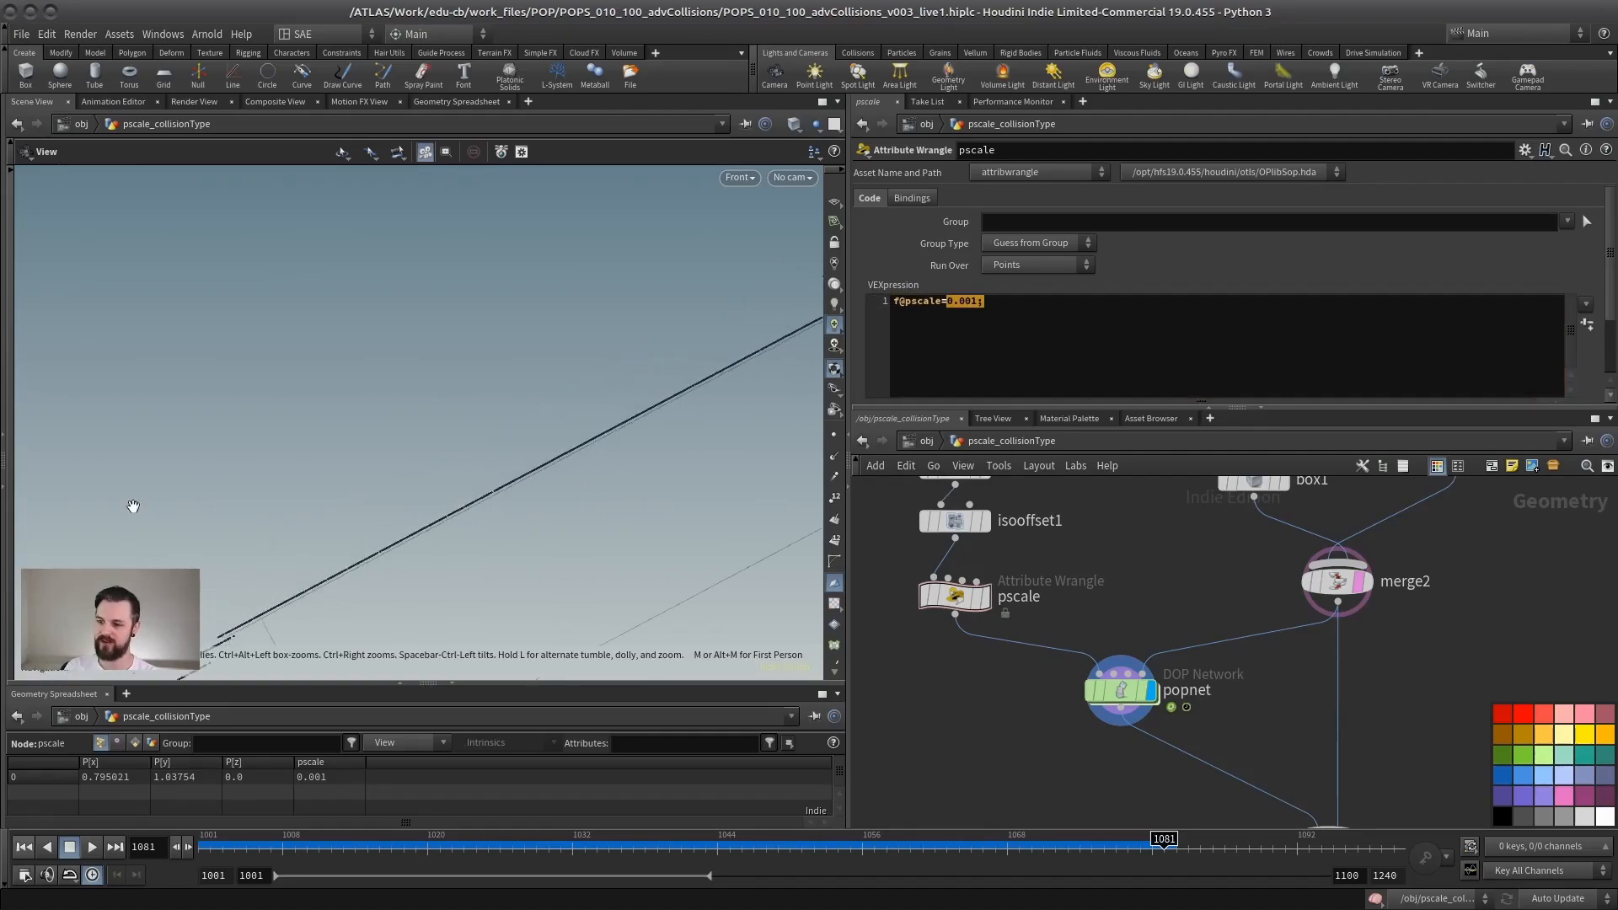
pyautogui.hotkey('space', '1')
pyautogui.moveTo(545, 498); pyautogui.dragTo(594, 459, button='right')
pyautogui.moveTo(594, 460); pyautogui.dragTo(432, 465, button='middle')
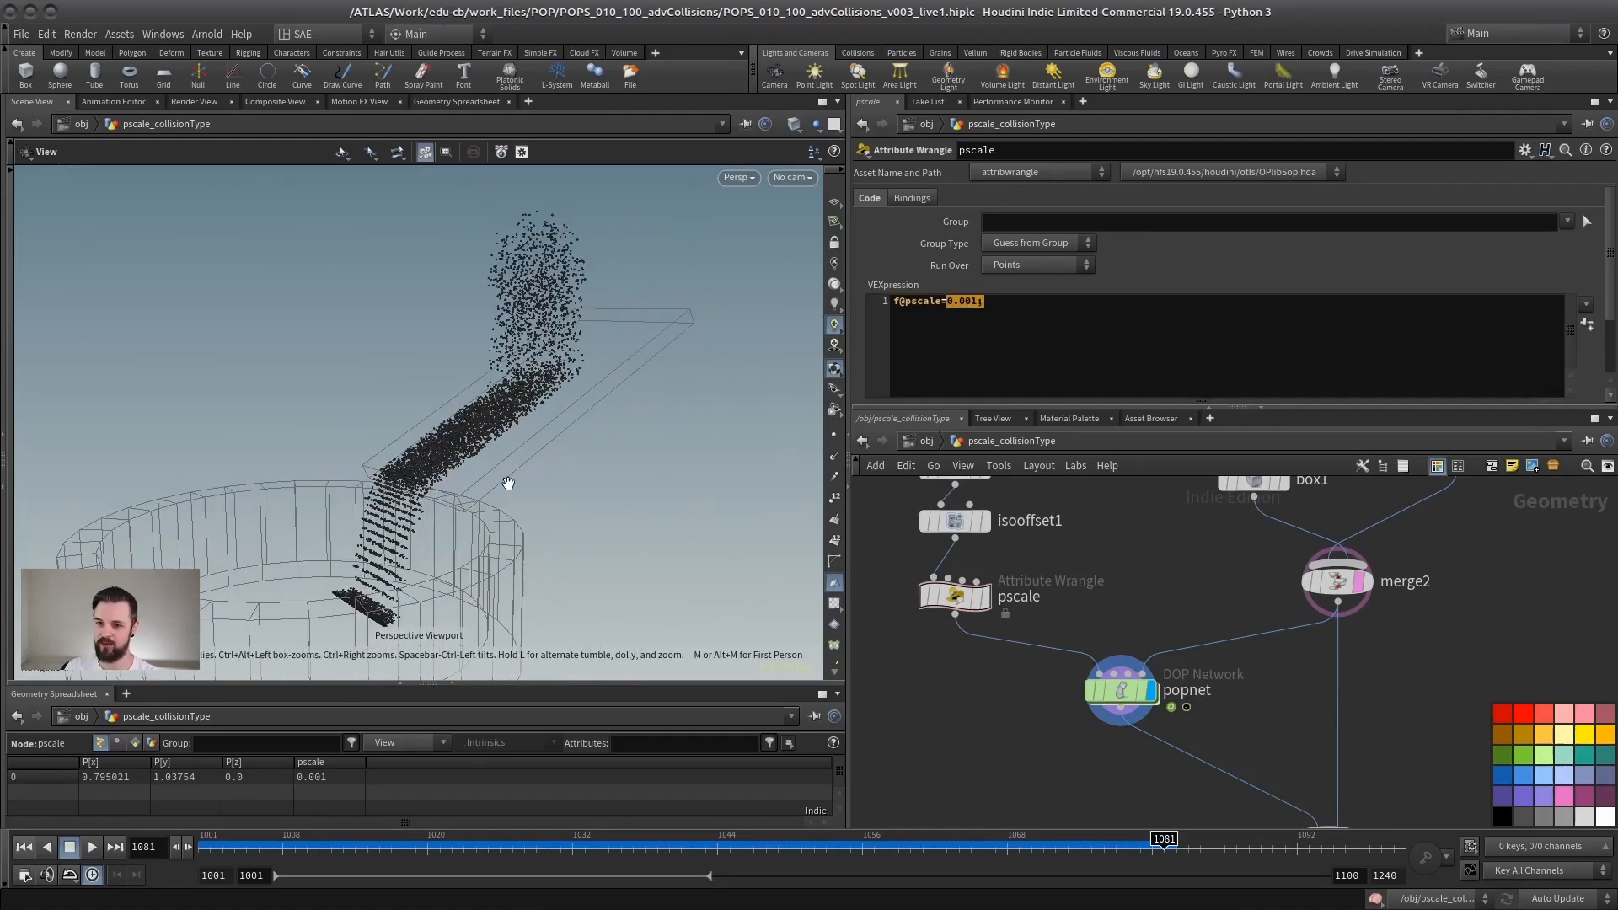
pyautogui.click(24, 847)
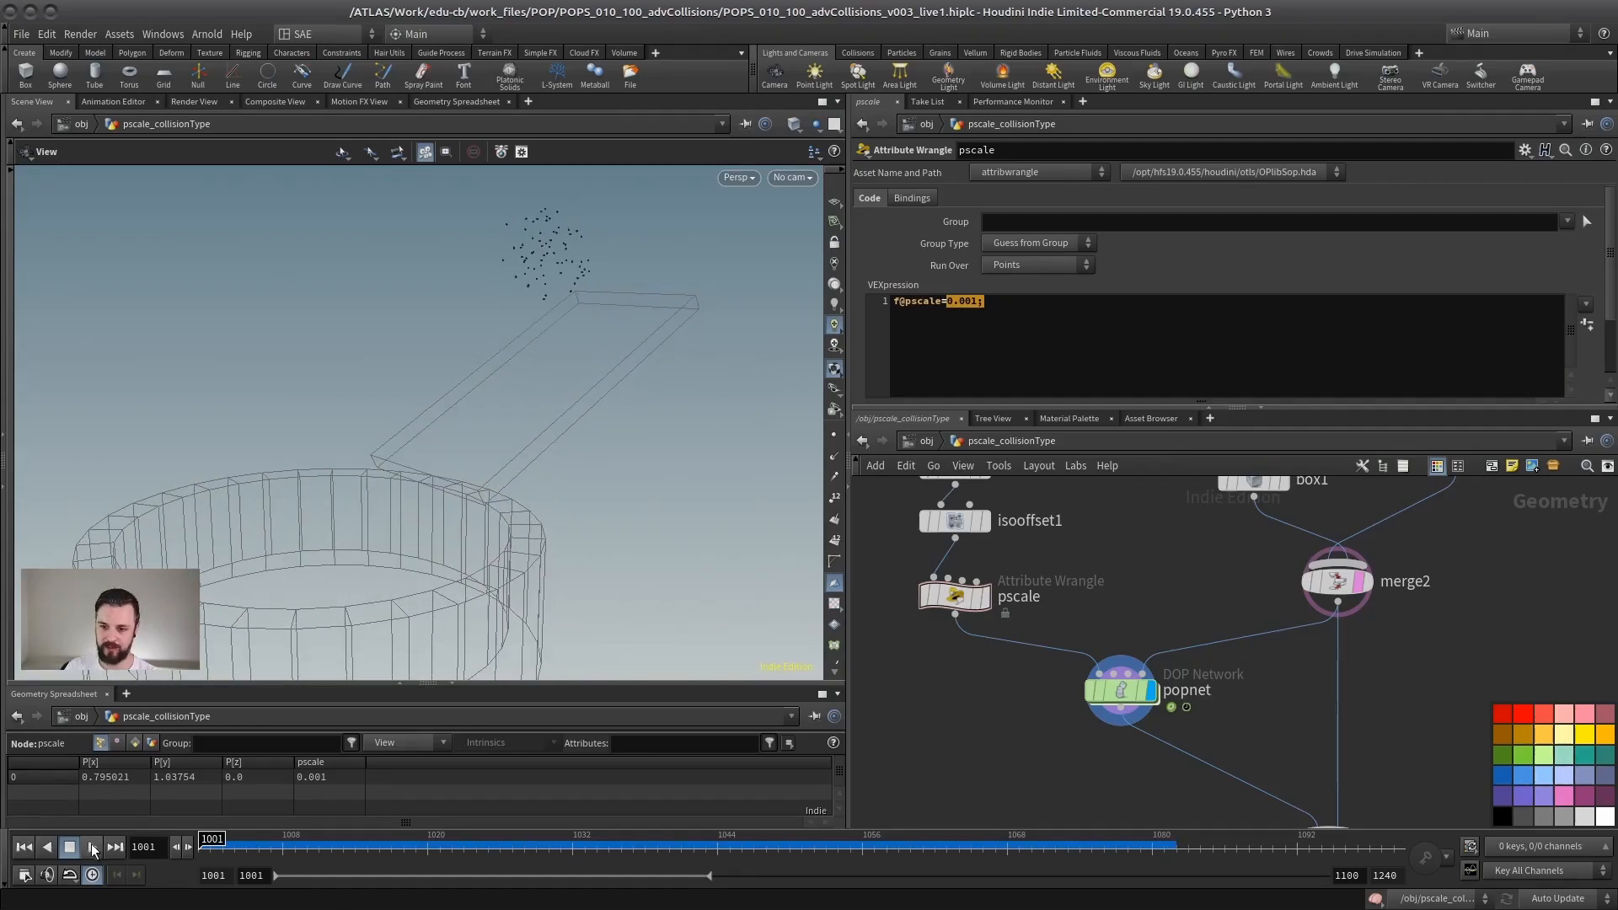
pyautogui.click(92, 847)
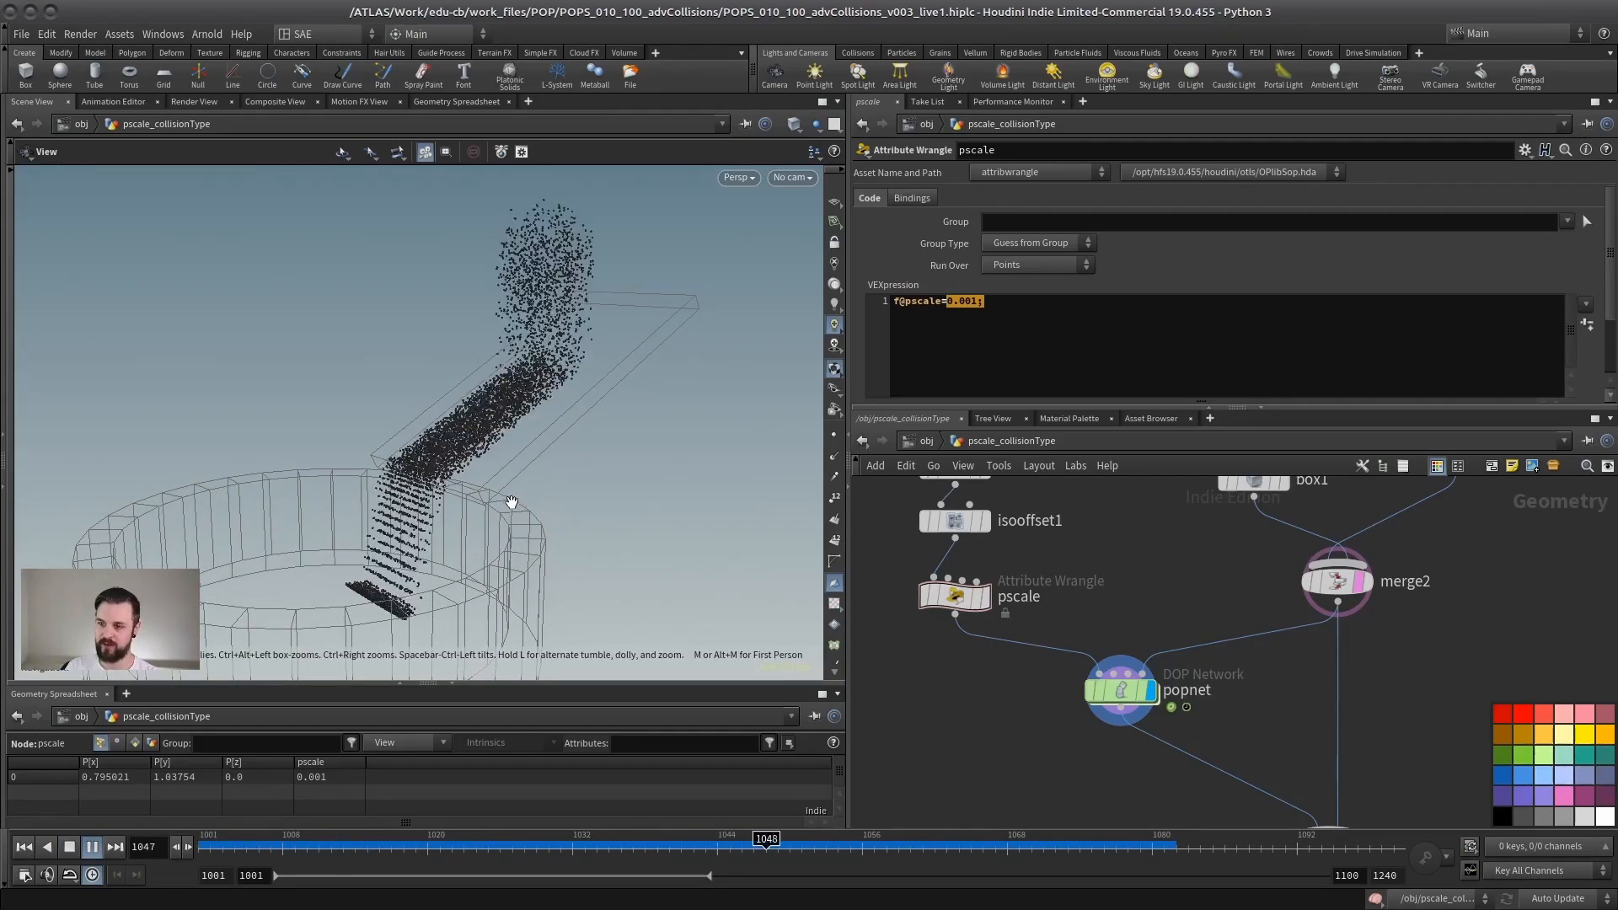
pyautogui.click(83, 847)
pyautogui.click(25, 847)
pyautogui.scroll(-3, 399, 520)
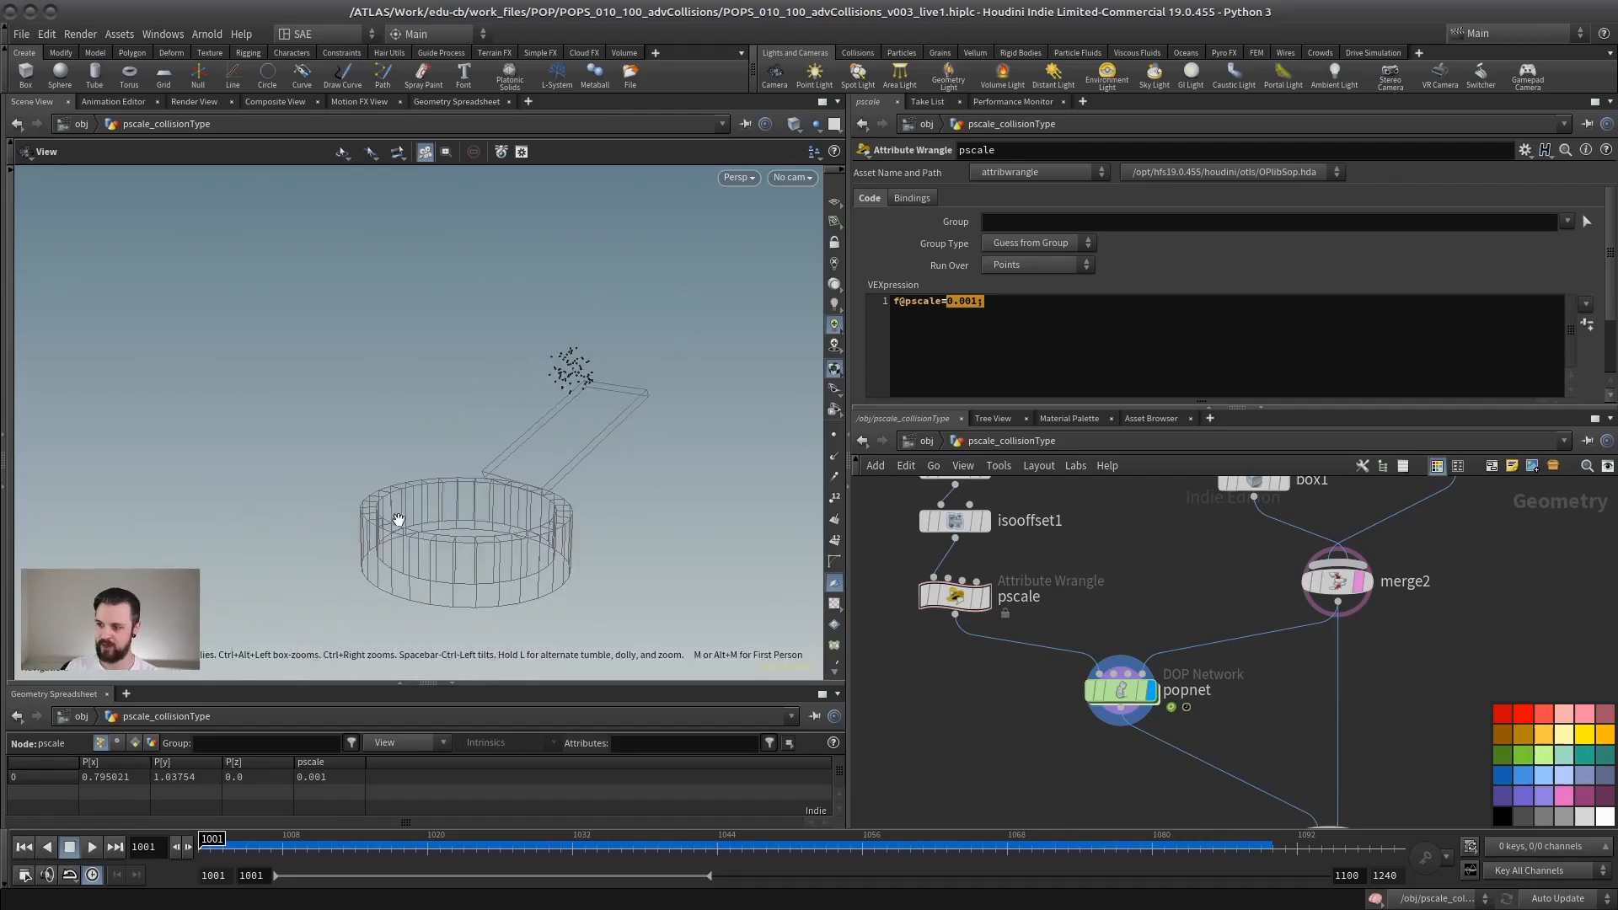
pyautogui.moveTo(398, 520); pyautogui.dragTo(489, 464)
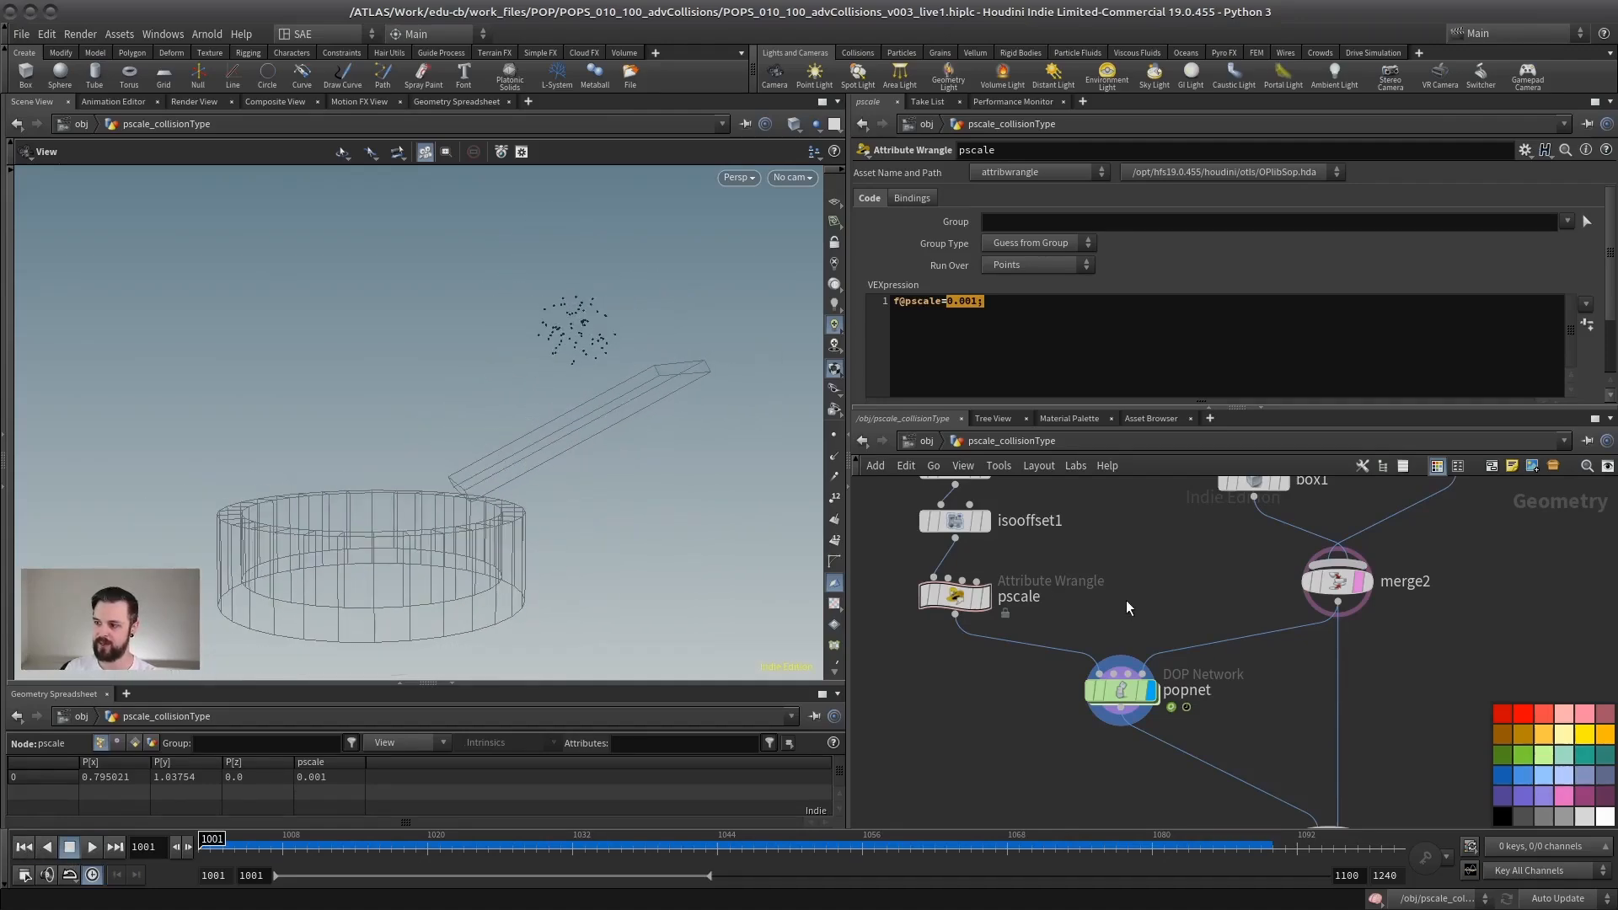
pyautogui.moveTo(1127, 602); pyautogui.dragTo(1094, 618, button='middle')
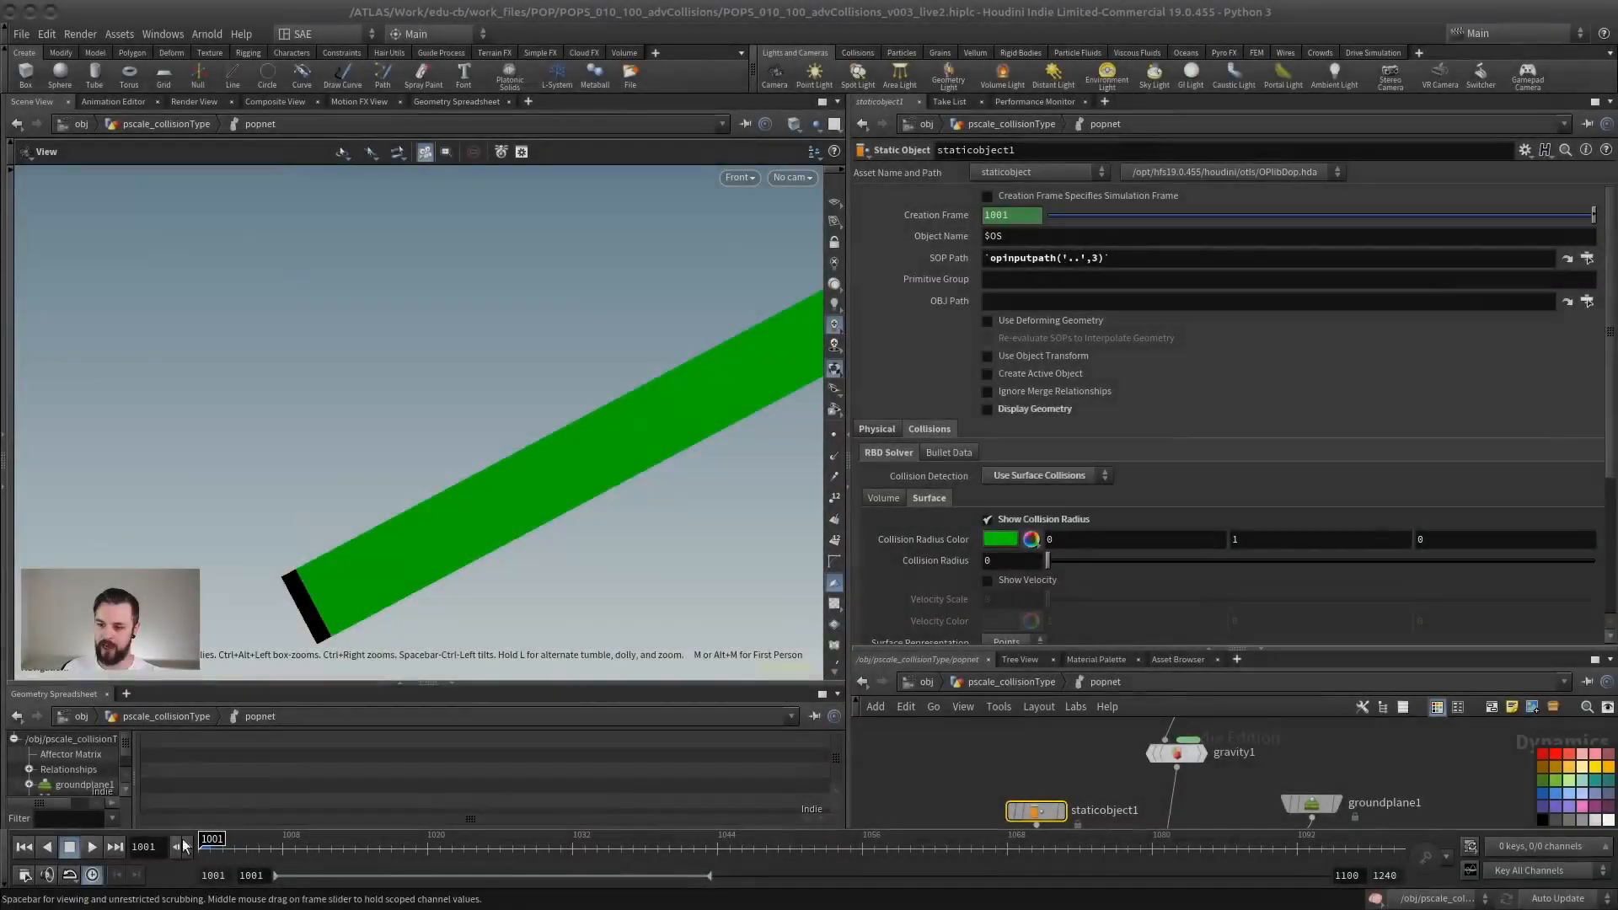
# Step: Play the ramp simulation and open staticobject1's surface Collision Radius value for editing
pyautogui.click(93, 848)
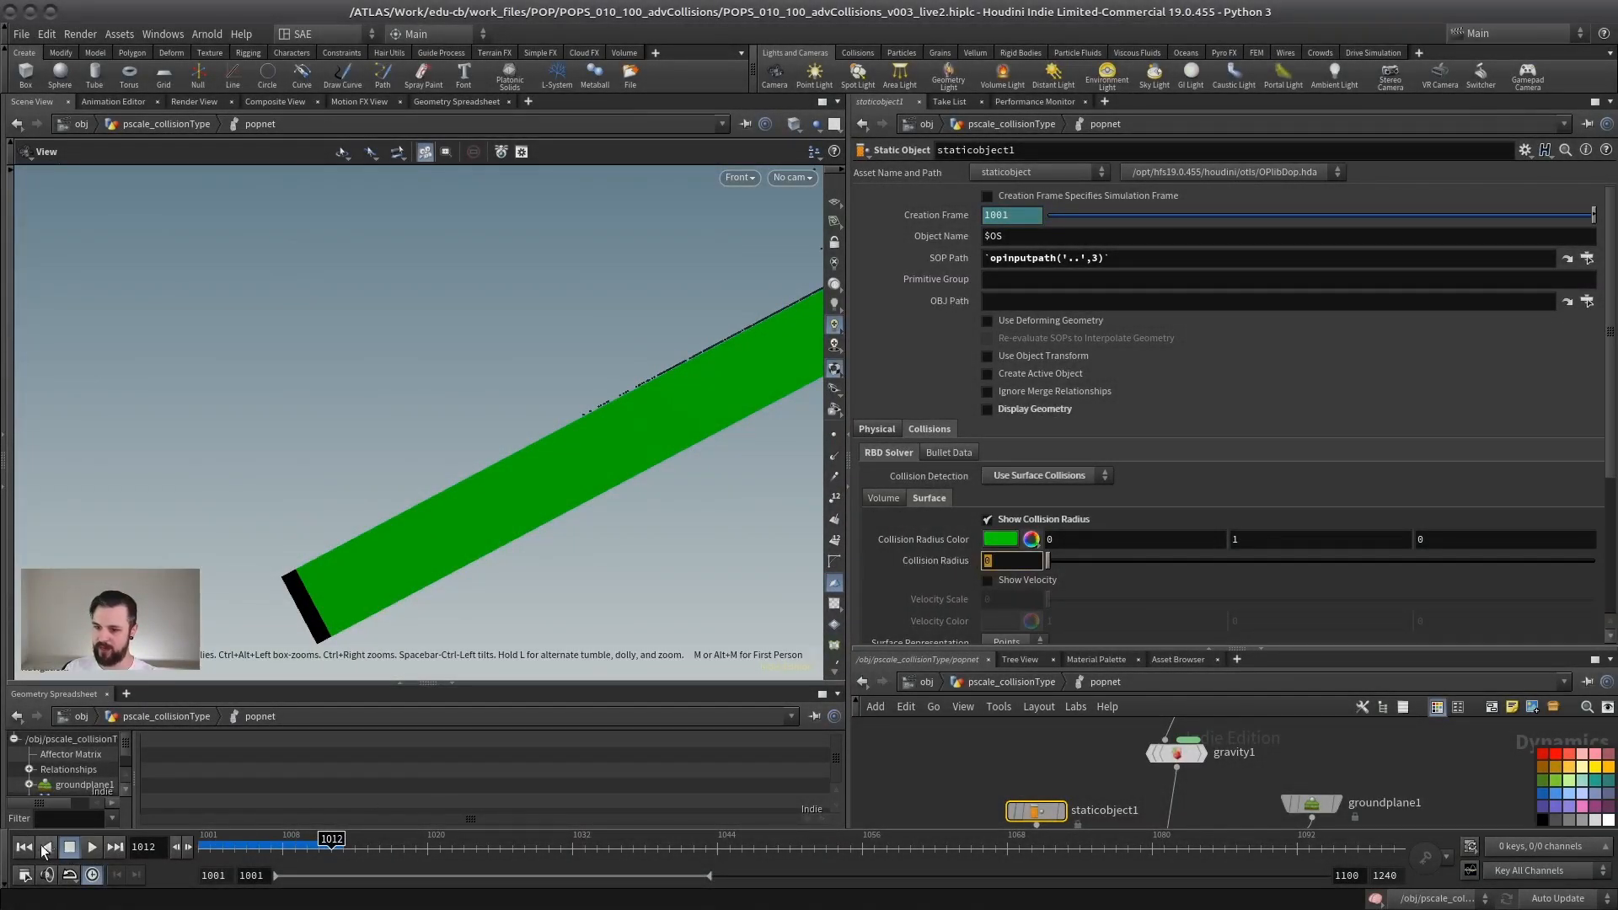
pyautogui.click(1007, 559)
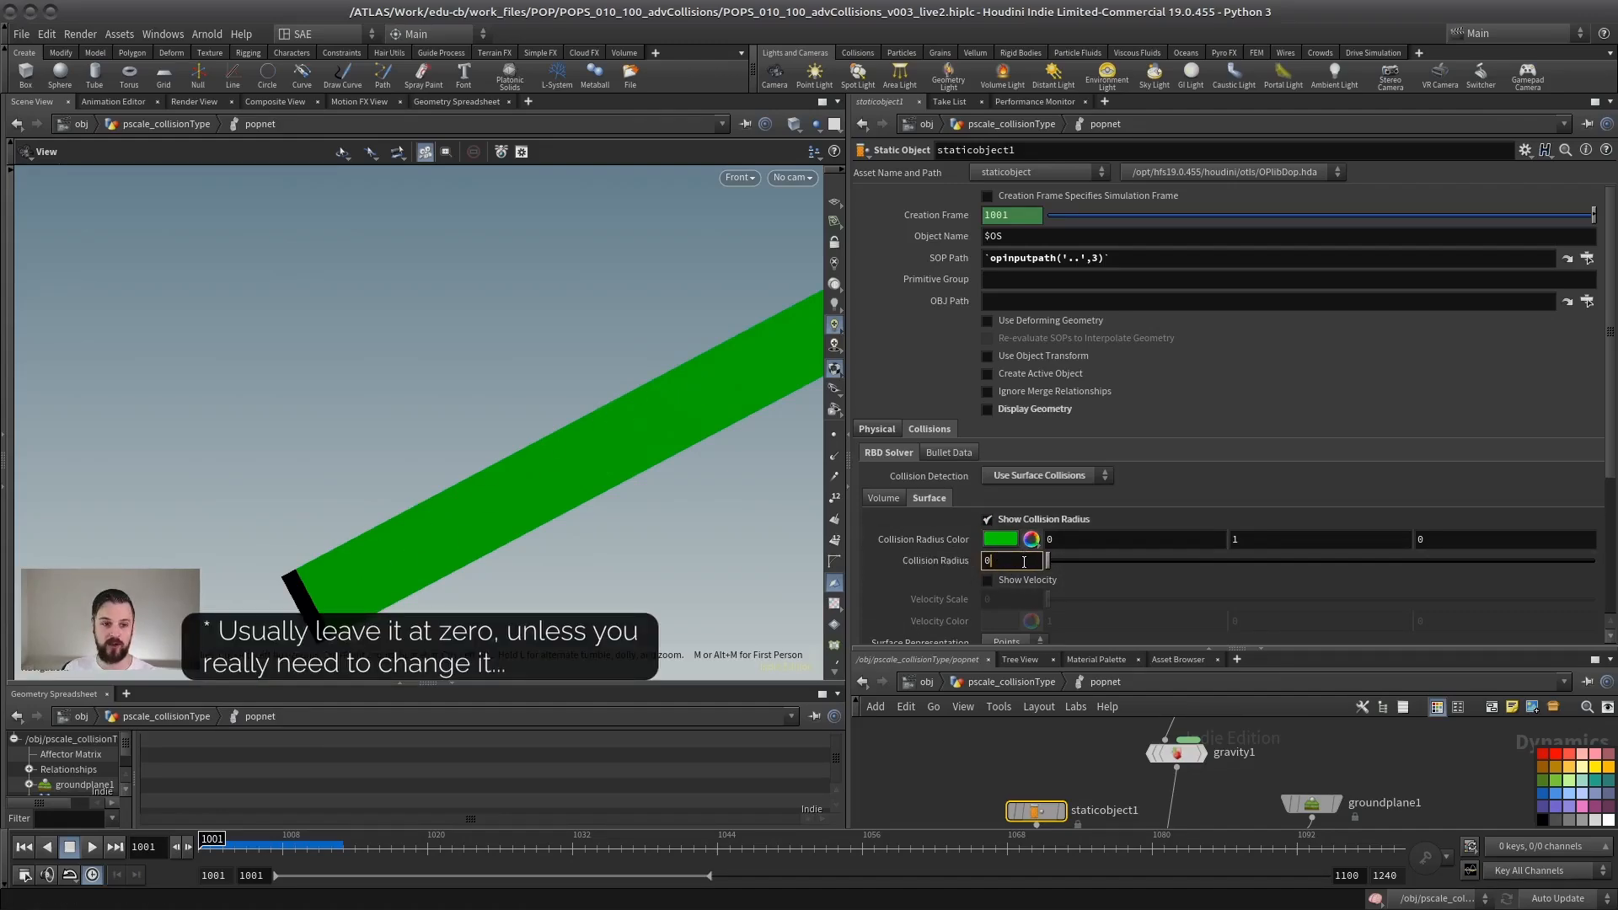
pyautogui.moveTo(480, 437); pyautogui.dragTo(418, 462, button='middle')
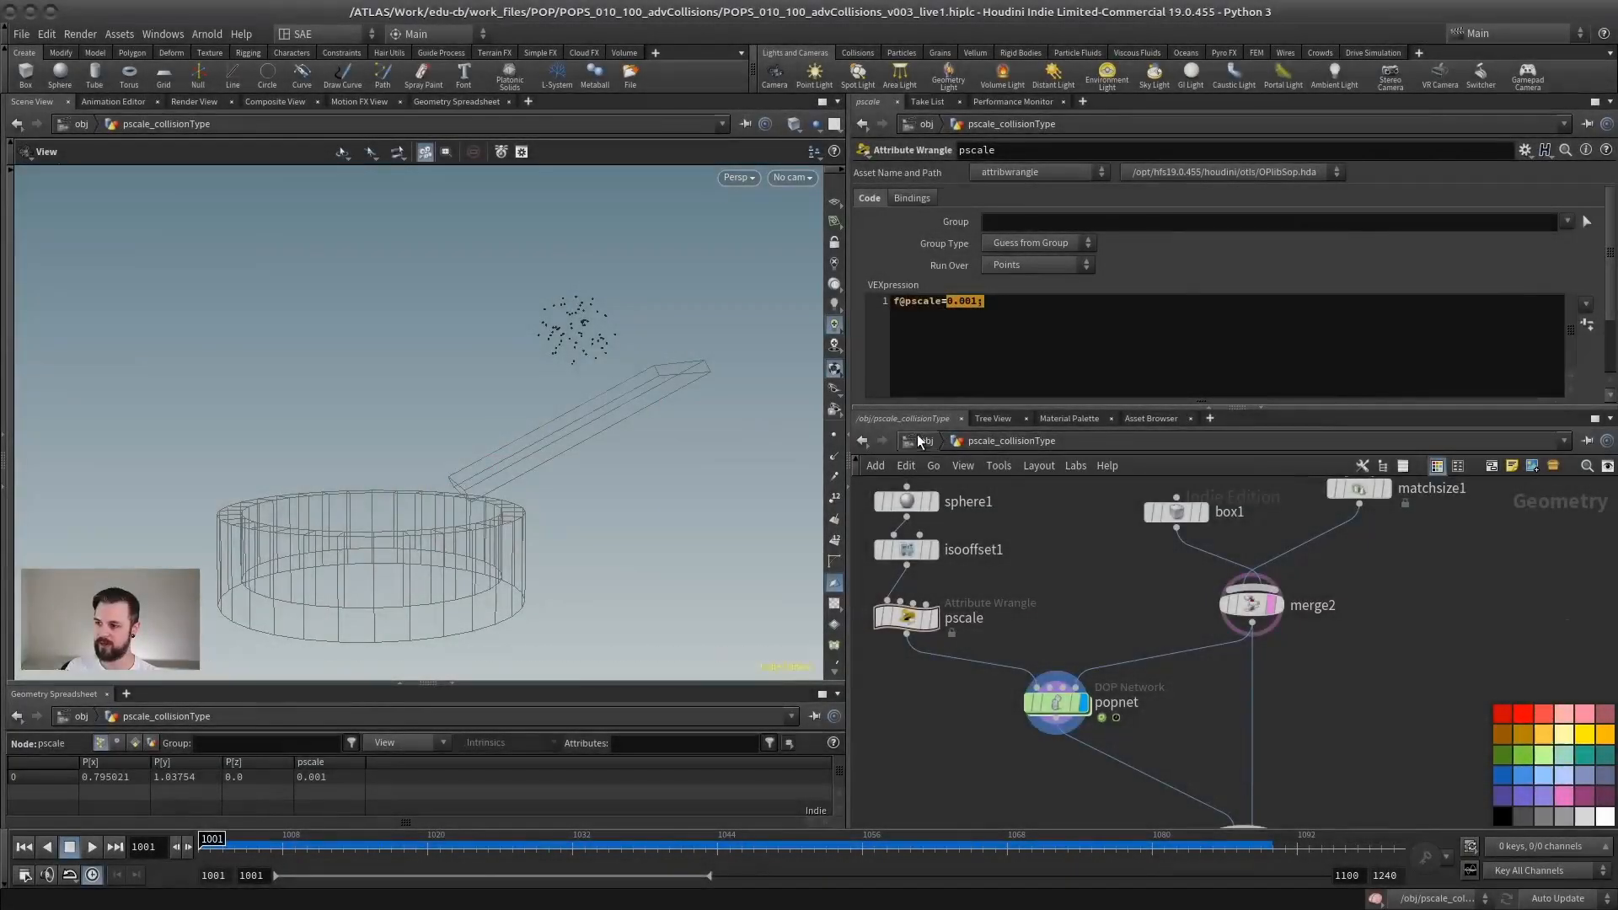
# Step: Go up to the obj level and open the moving_collisions geometry network
pyautogui.click(923, 440)
pyautogui.click(1102, 632)
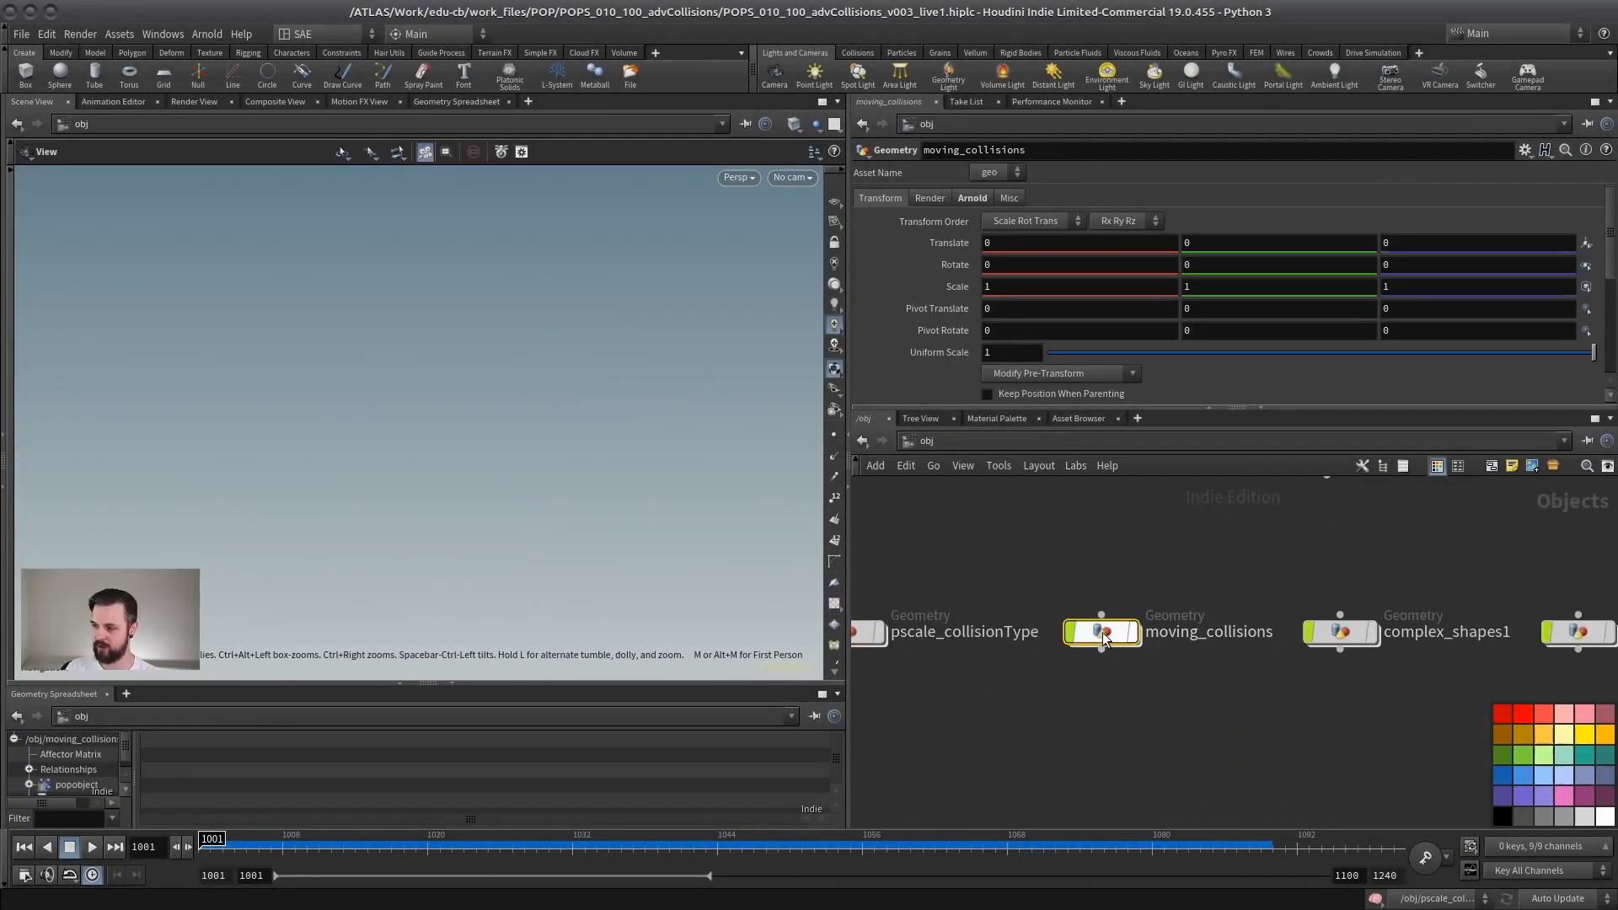
pyautogui.doubleClick(1100, 629)
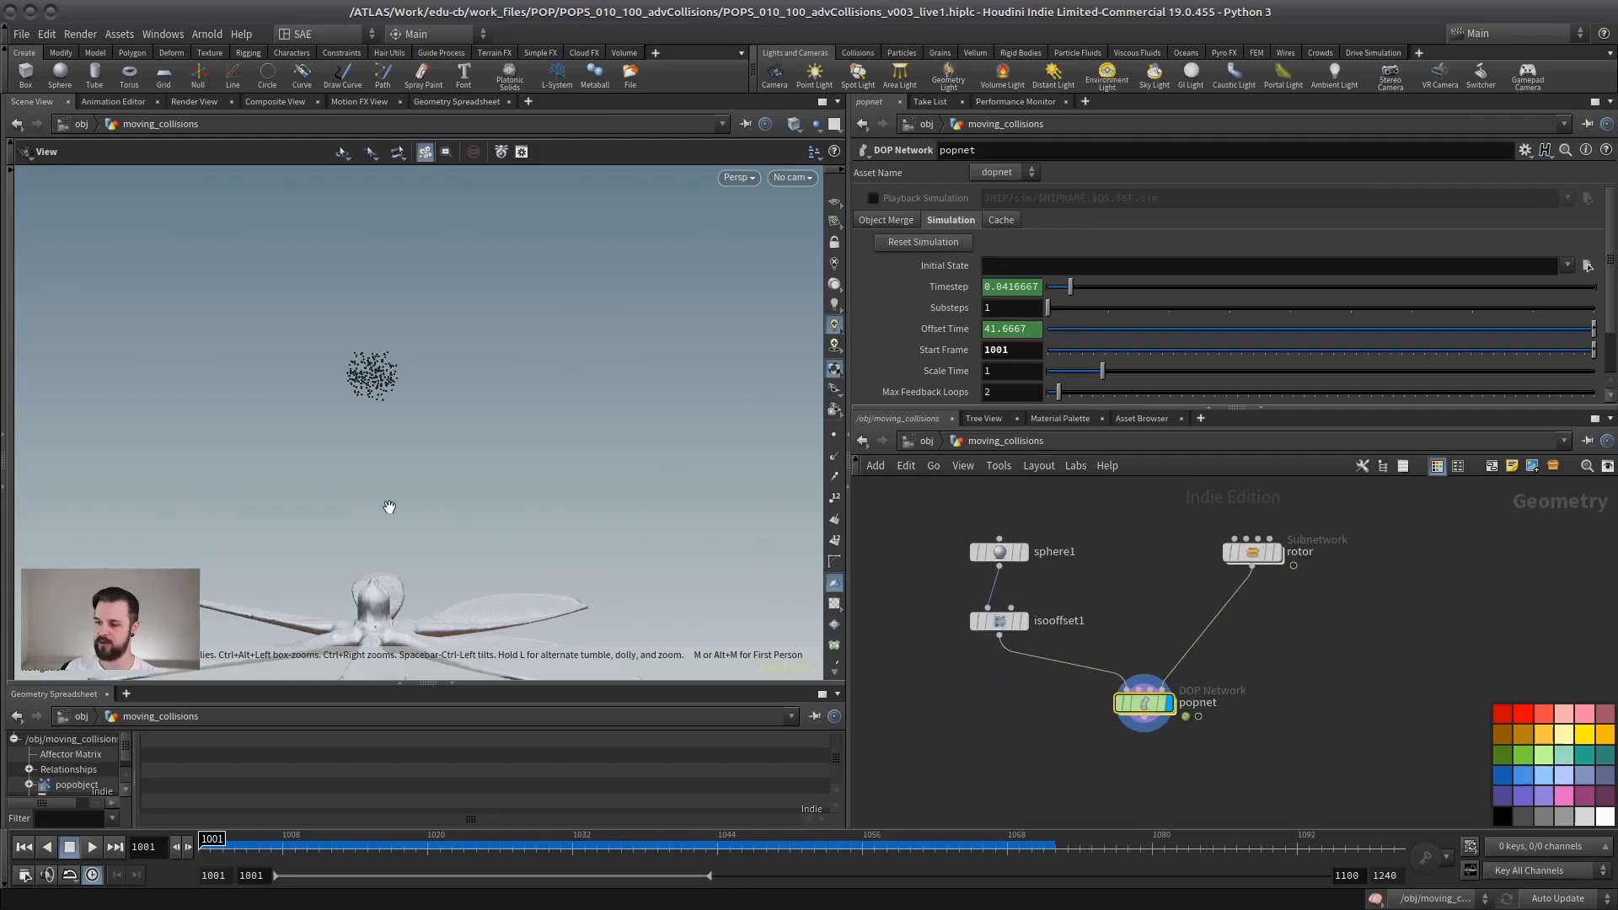
# Step: Examine the rotor's blades and hub from several angles in both wireframe and shaded display
pyautogui.moveTo(389, 509); pyautogui.dragTo(368, 405)
pyautogui.moveTo(367, 404); pyautogui.dragTo(472, 396, button='right')
pyautogui.moveTo(472, 396); pyautogui.dragTo(509, 435)
pyautogui.hotkey('shift', 'w')
pyautogui.moveTo(509, 435); pyautogui.dragTo(459, 553, button='middle')
pyautogui.moveTo(458, 553); pyautogui.dragTo(475, 539)
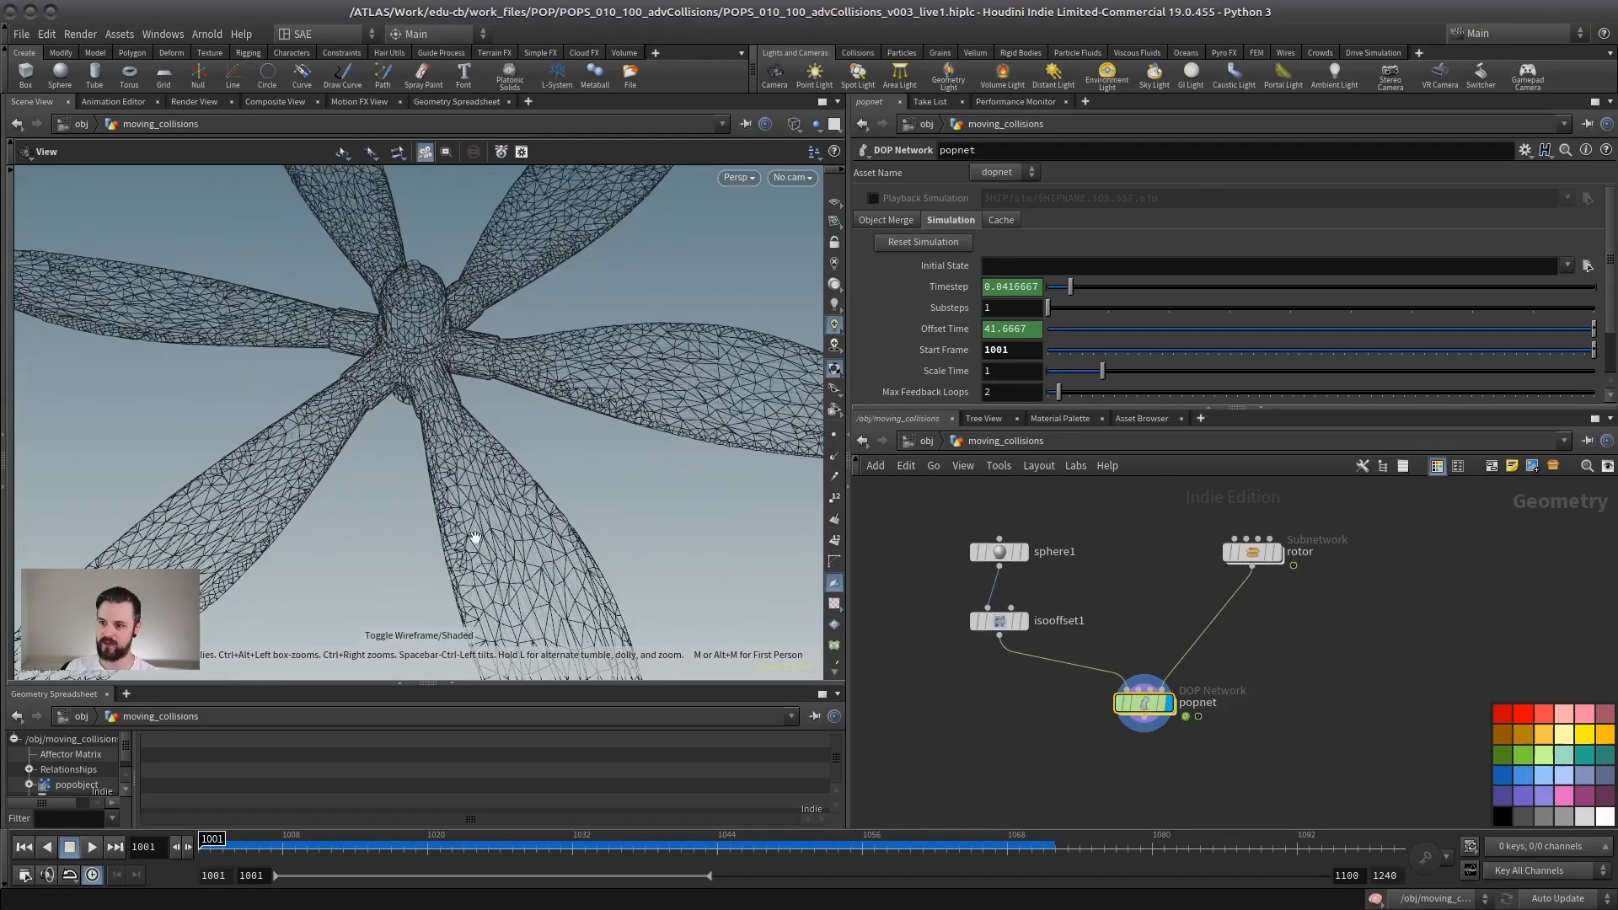
pyautogui.hotkey('shift', 'w')
pyautogui.moveTo(494, 532); pyautogui.dragTo(455, 499, button='right')
pyautogui.moveTo(455, 499)
pyautogui.mouseDown()
pyautogui.moveTo(447, 568)
pyautogui.moveTo(491, 382)
pyautogui.mouseUp()
pyautogui.hotkey('shift', 'w')
pyautogui.moveTo(492, 382); pyautogui.dragTo(635, 463, button='right')
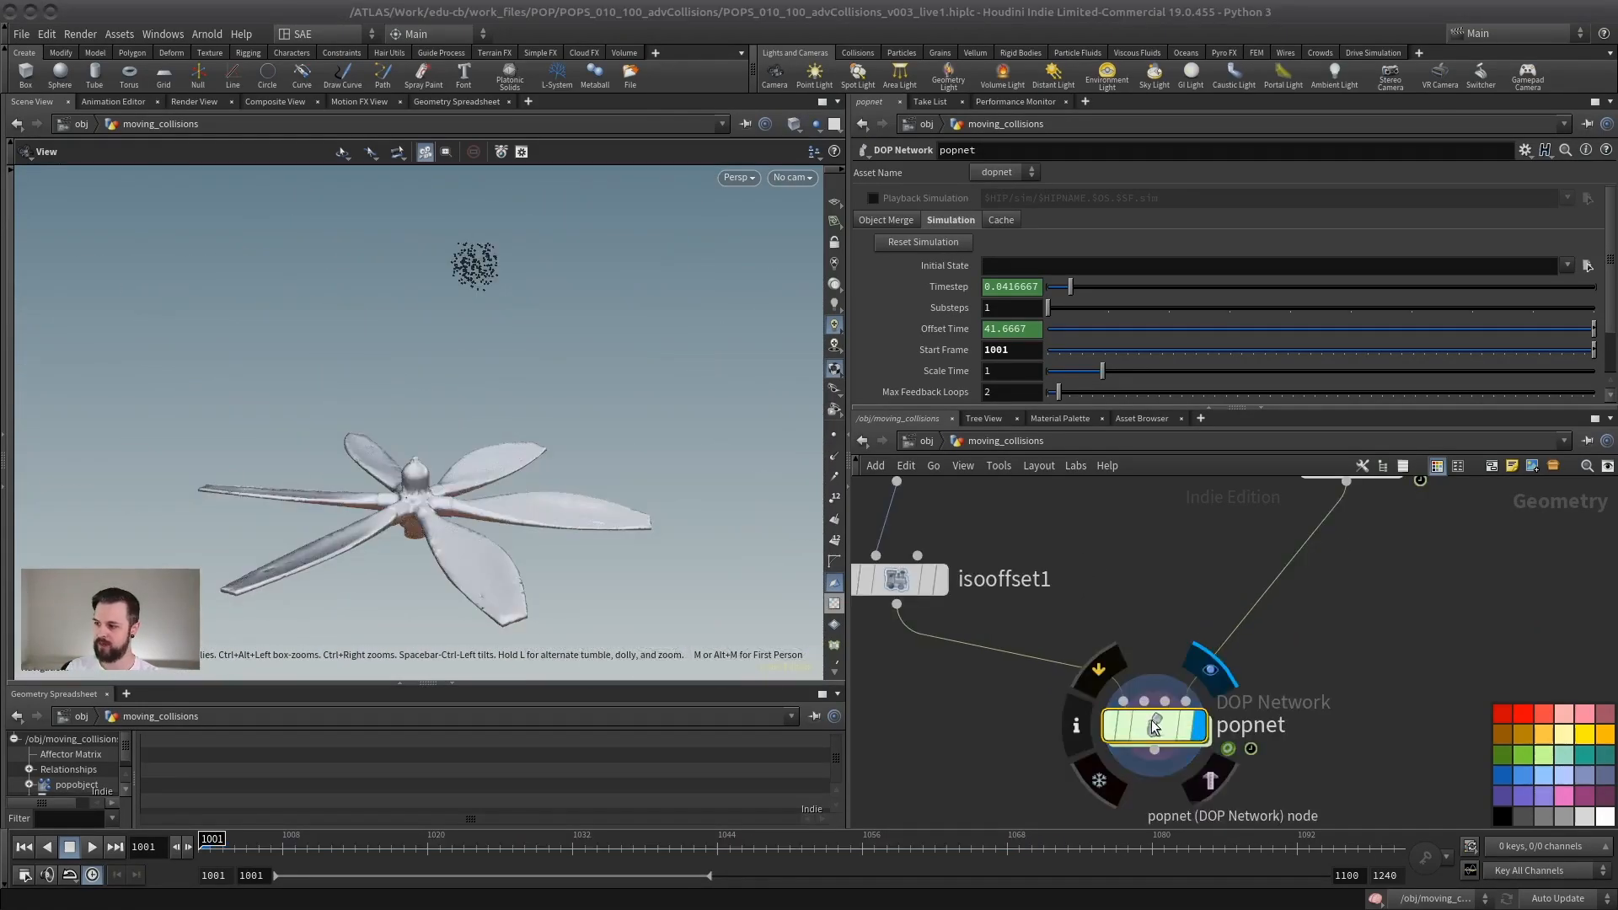
# Step: Enter popnet, play the particles falling onto the rotor's collision surface, and return to frame 1001
pyautogui.doubleClick(1155, 726)
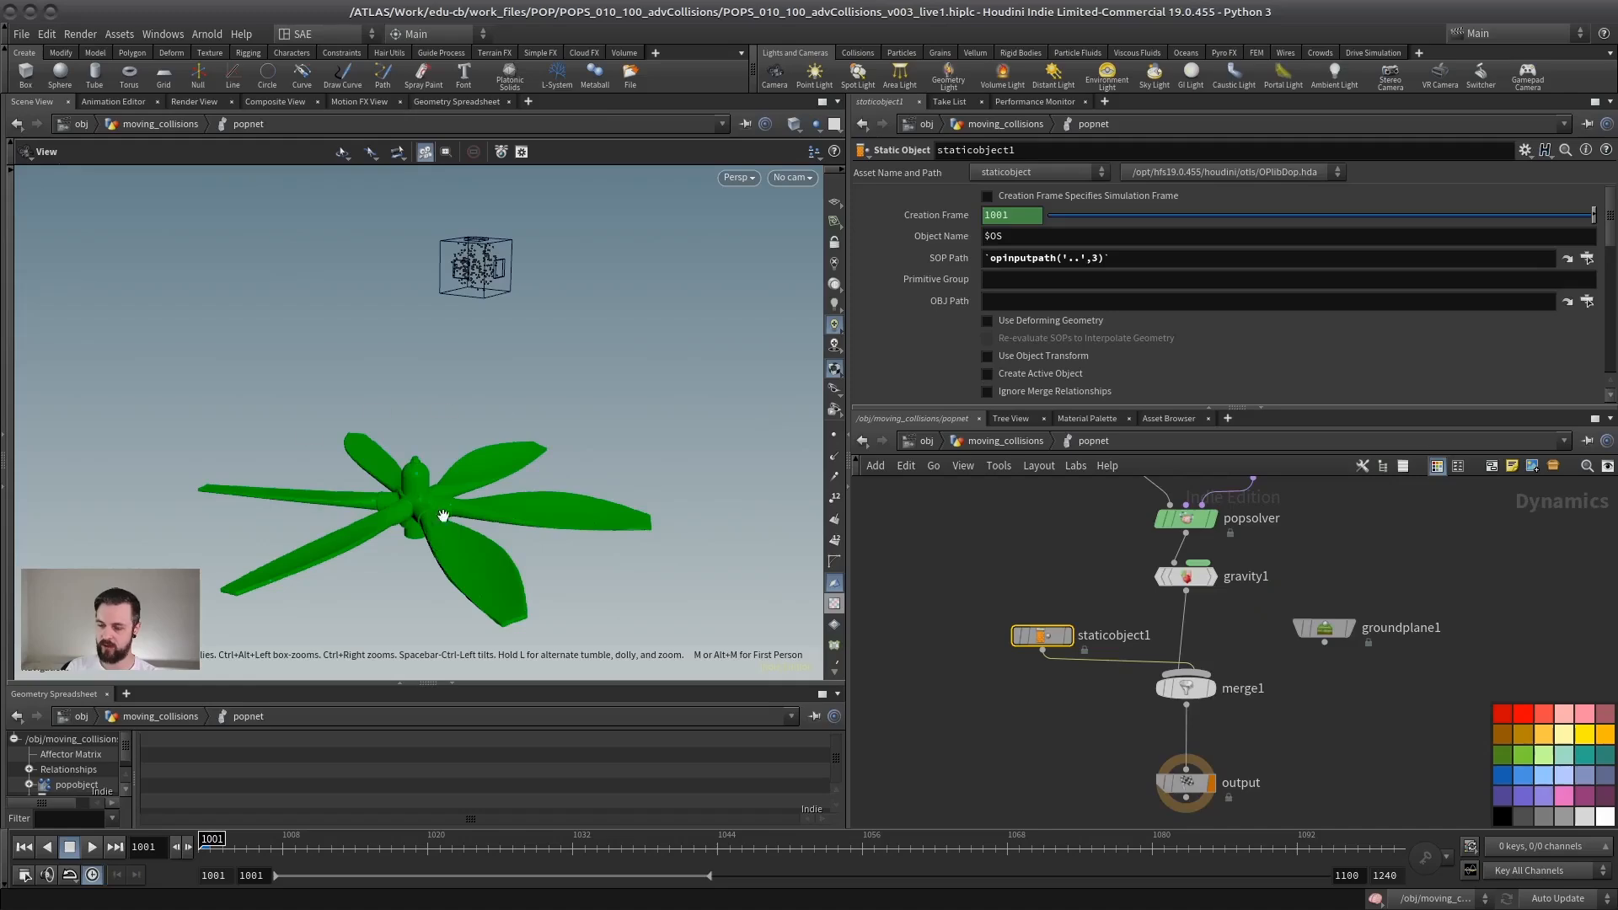
pyautogui.moveTo(444, 516); pyautogui.dragTo(351, 556)
pyautogui.click(92, 847)
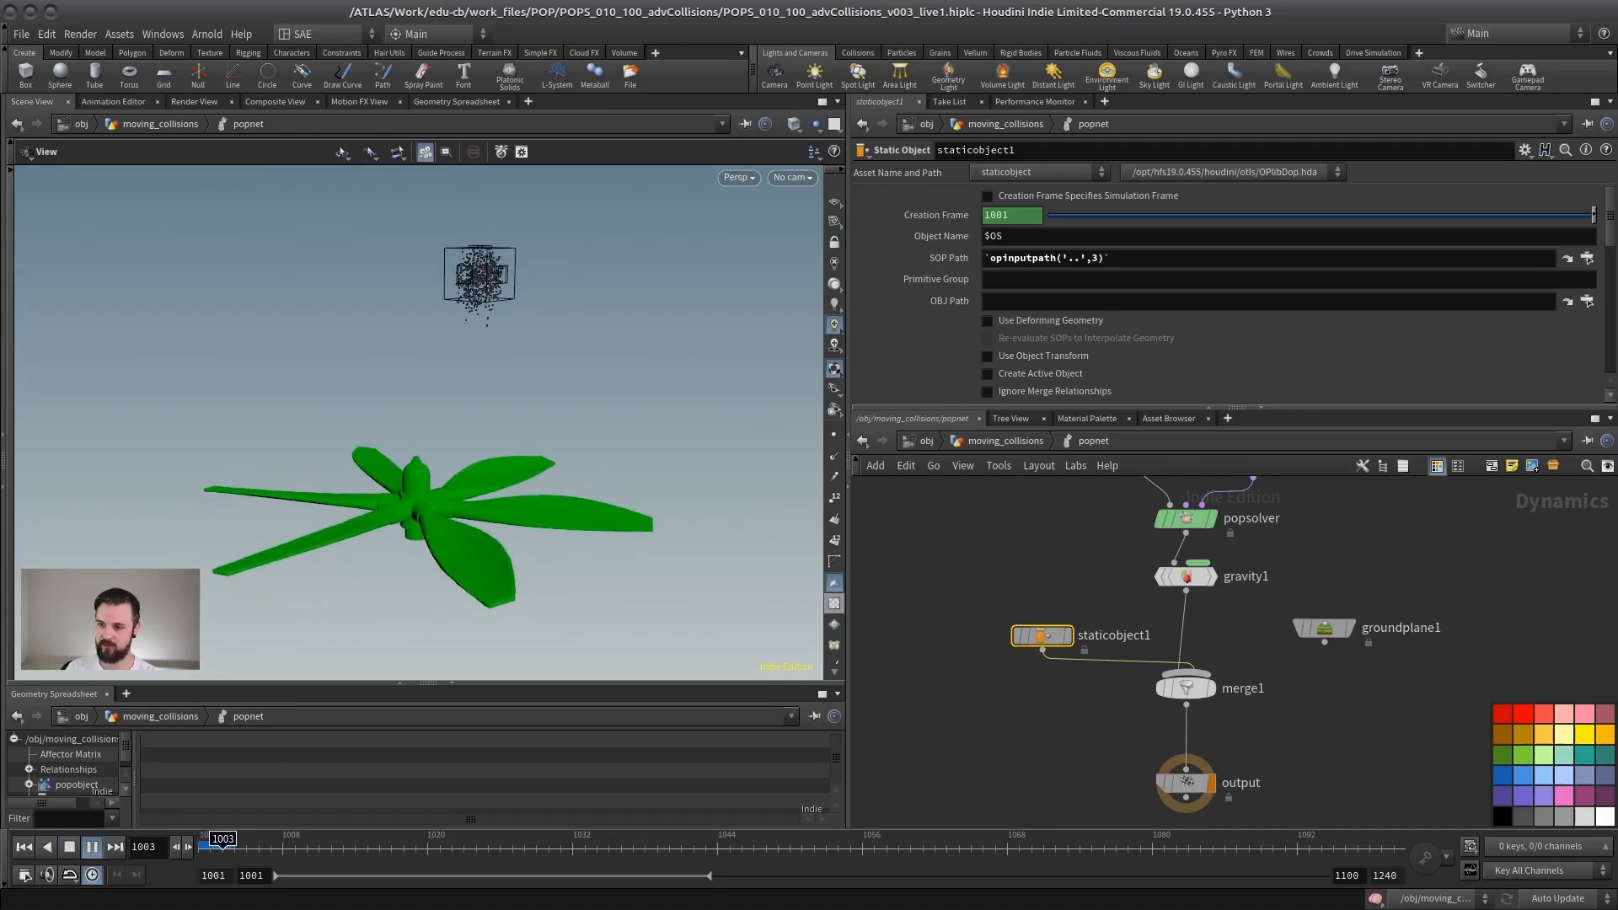
pyautogui.moveTo(318, 495); pyautogui.dragTo(229, 590)
pyautogui.click(70, 847)
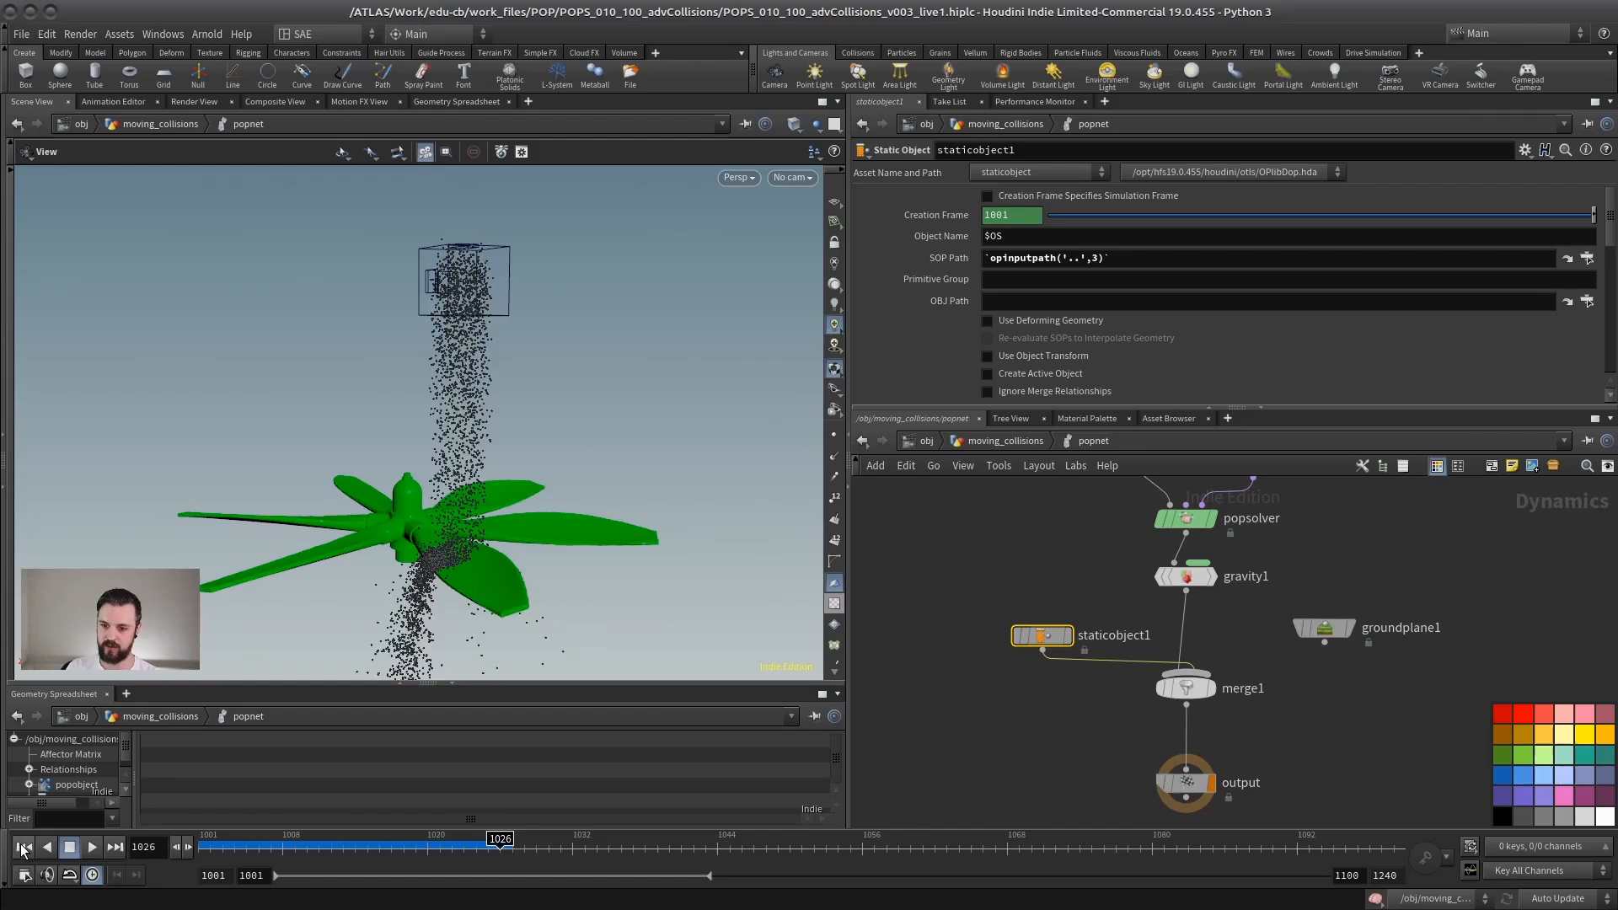
pyautogui.moveTo(336, 517); pyautogui.dragTo(427, 482)
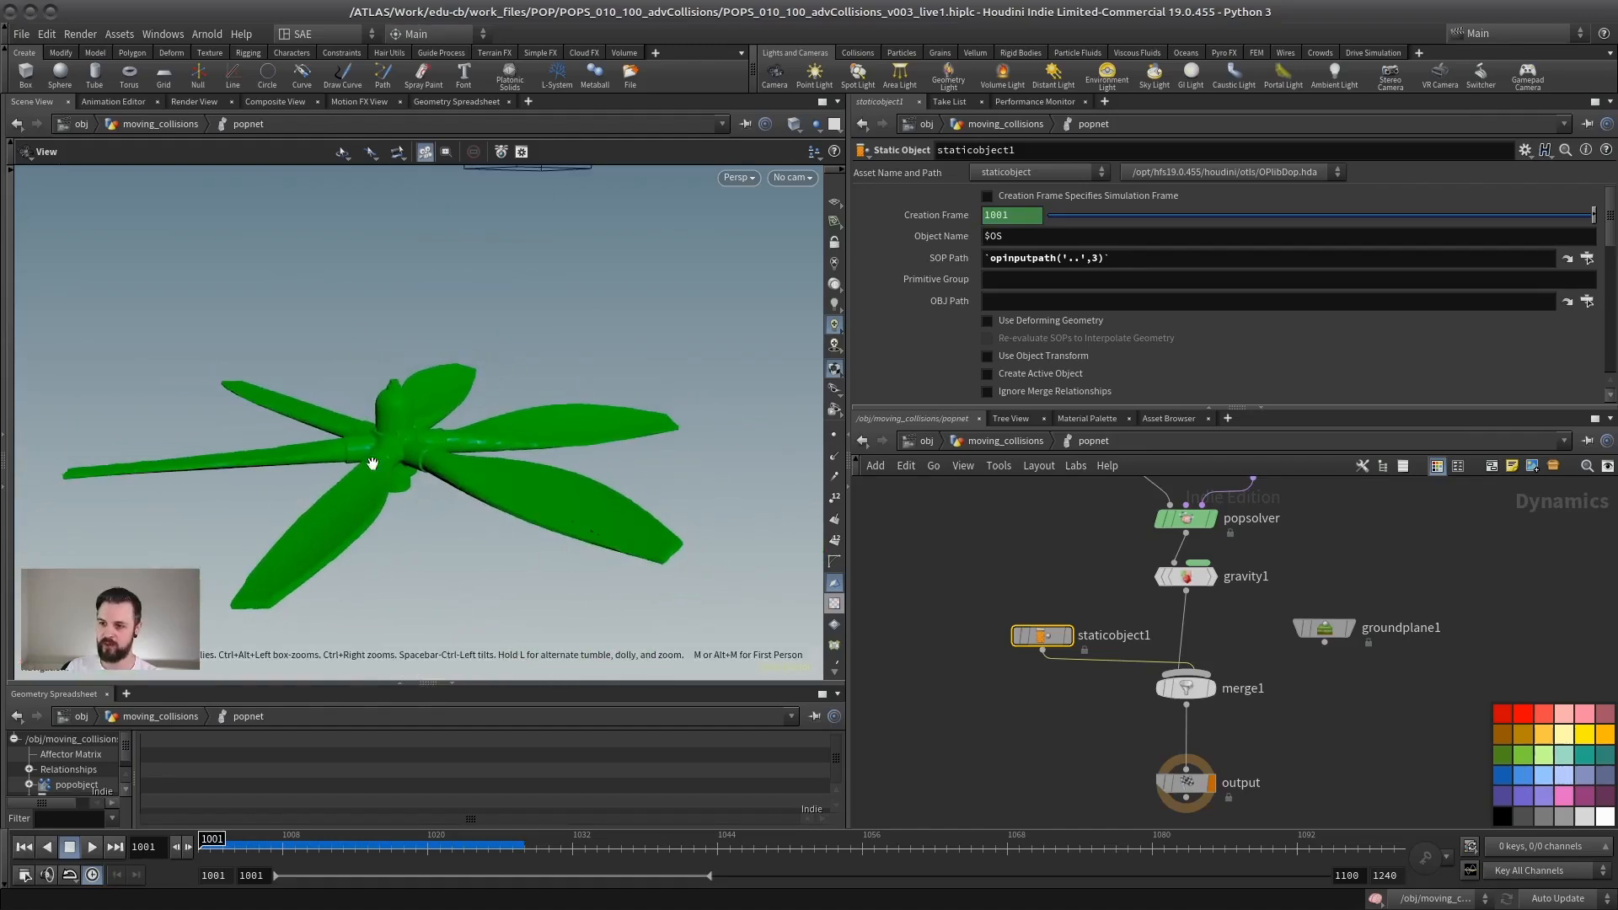
# Step: Set staticobject1's Collision Detection to Use Solver Default and hide its collision radius
pyautogui.moveTo(1059, 569); pyautogui.dragTo(1031, 571, button='middle')
pyautogui.moveTo(1057, 409); pyautogui.dragTo(1057, 674)
pyautogui.click(1039, 475)
pyautogui.click(1031, 493)
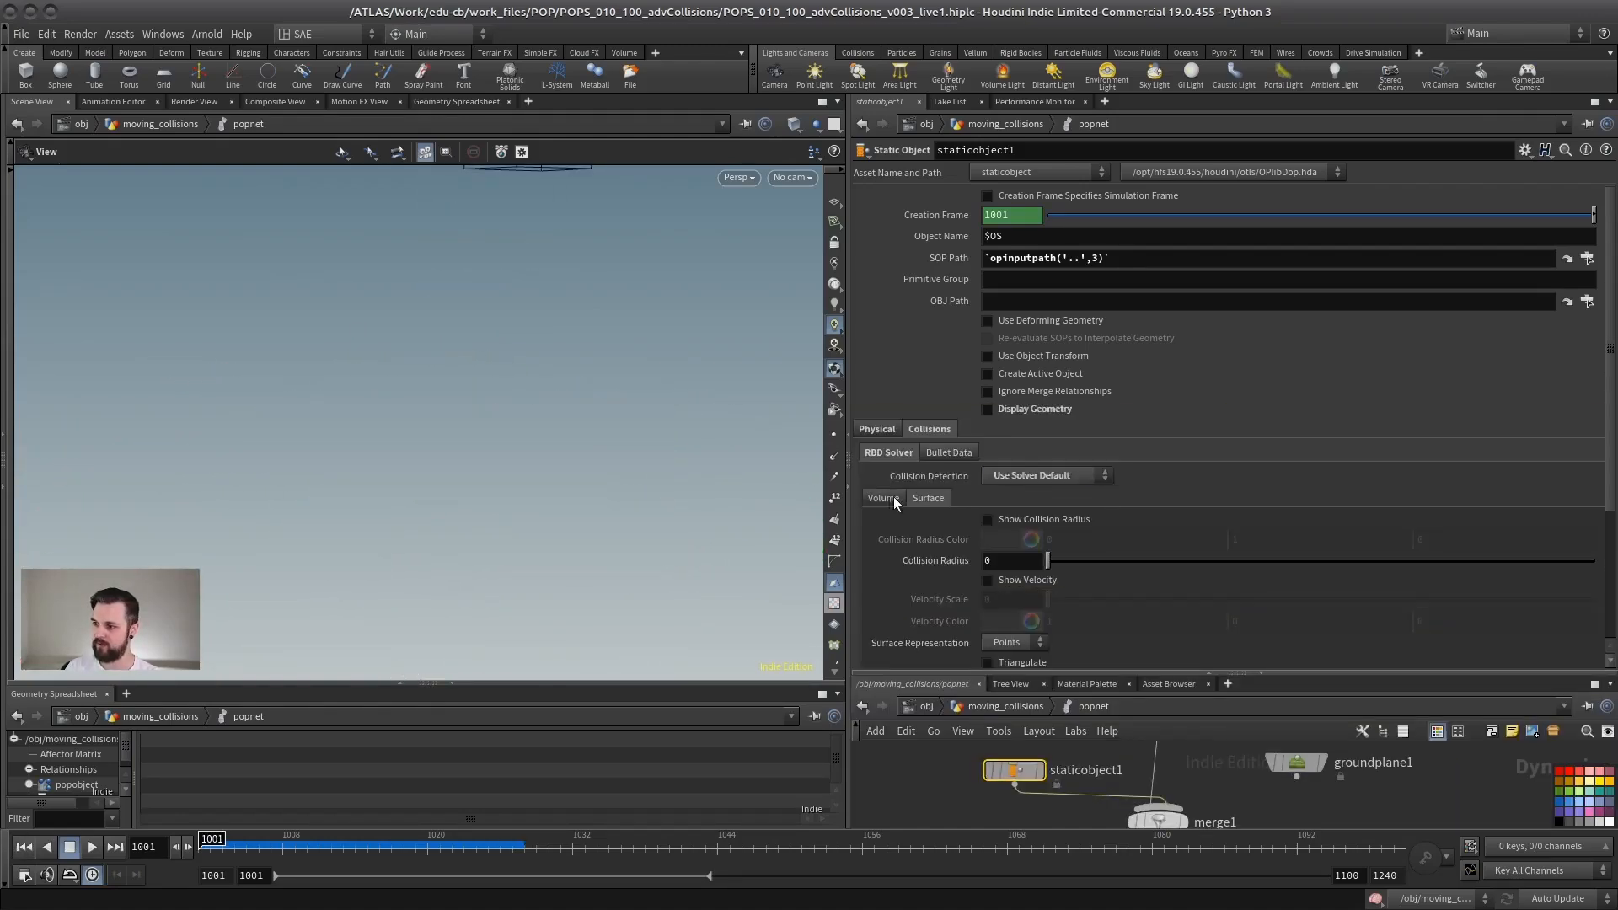
# Step: Turn on staticobject1's volume Collision Guide and examine the rotor's collision shape from several angles
pyautogui.click(883, 497)
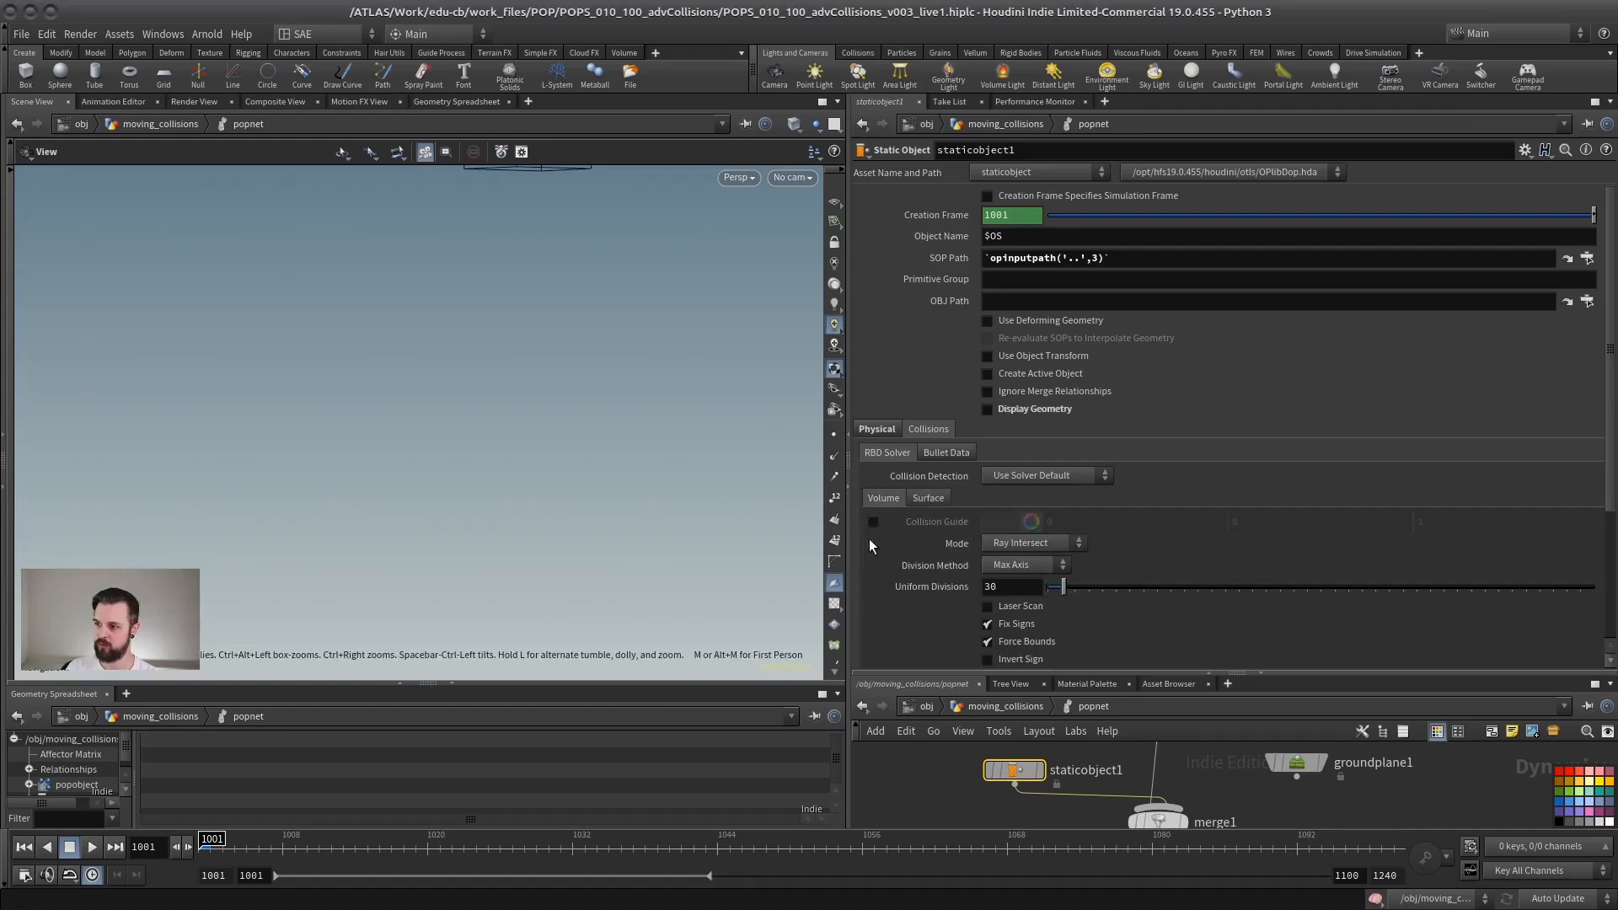
pyautogui.click(873, 522)
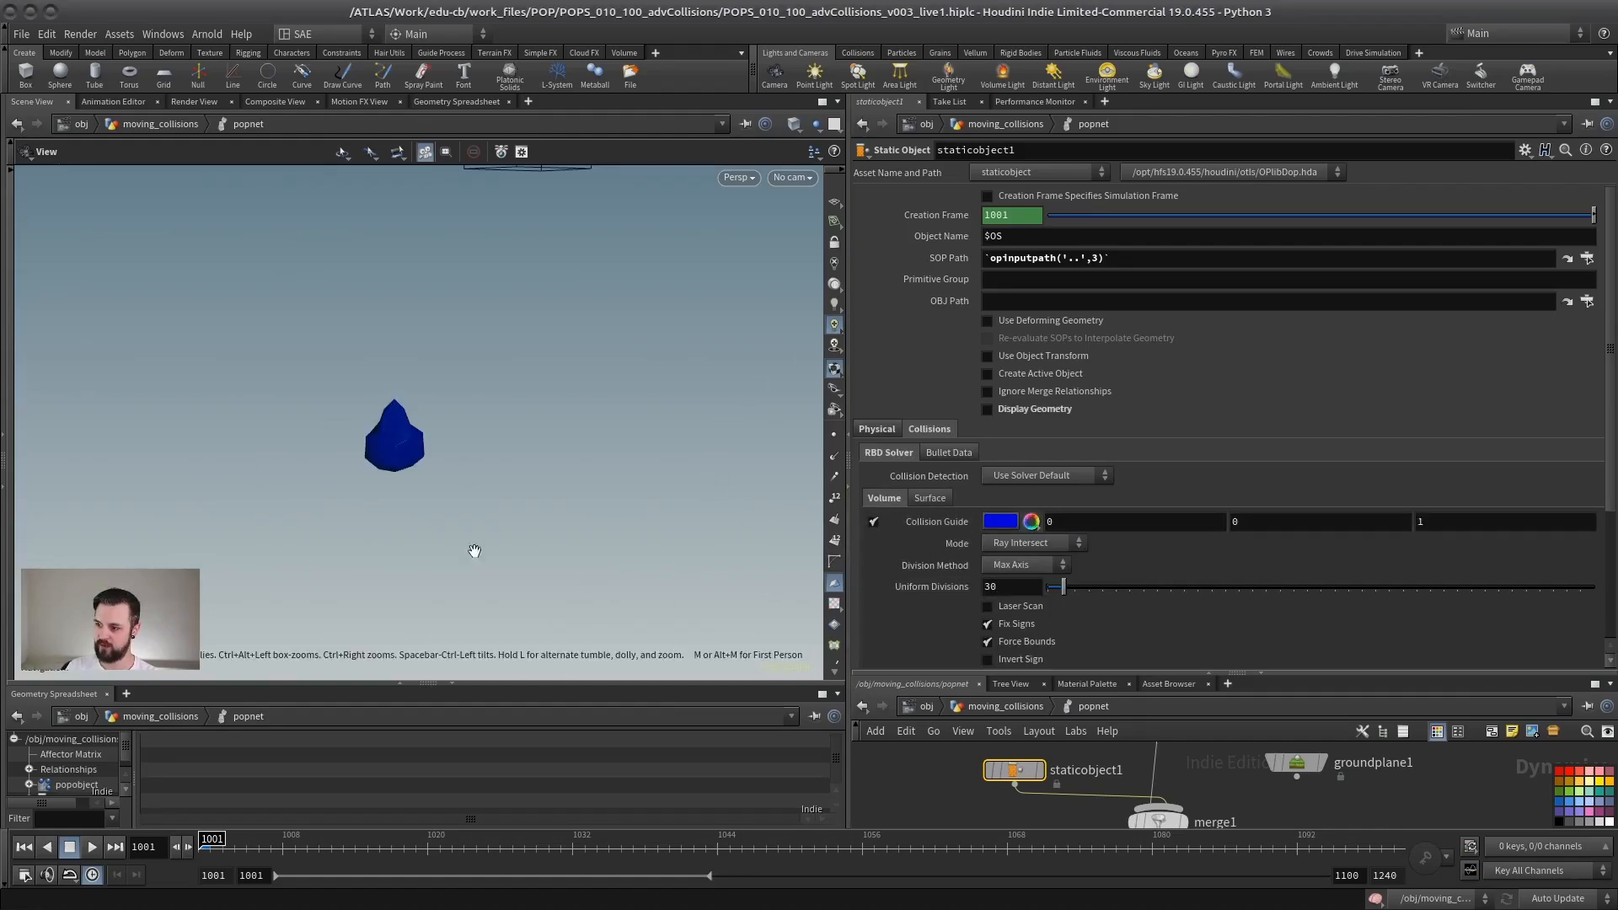
pyautogui.moveTo(474, 550); pyautogui.dragTo(560, 368)
pyautogui.moveTo(578, 357); pyautogui.dragTo(415, 408, button='right')
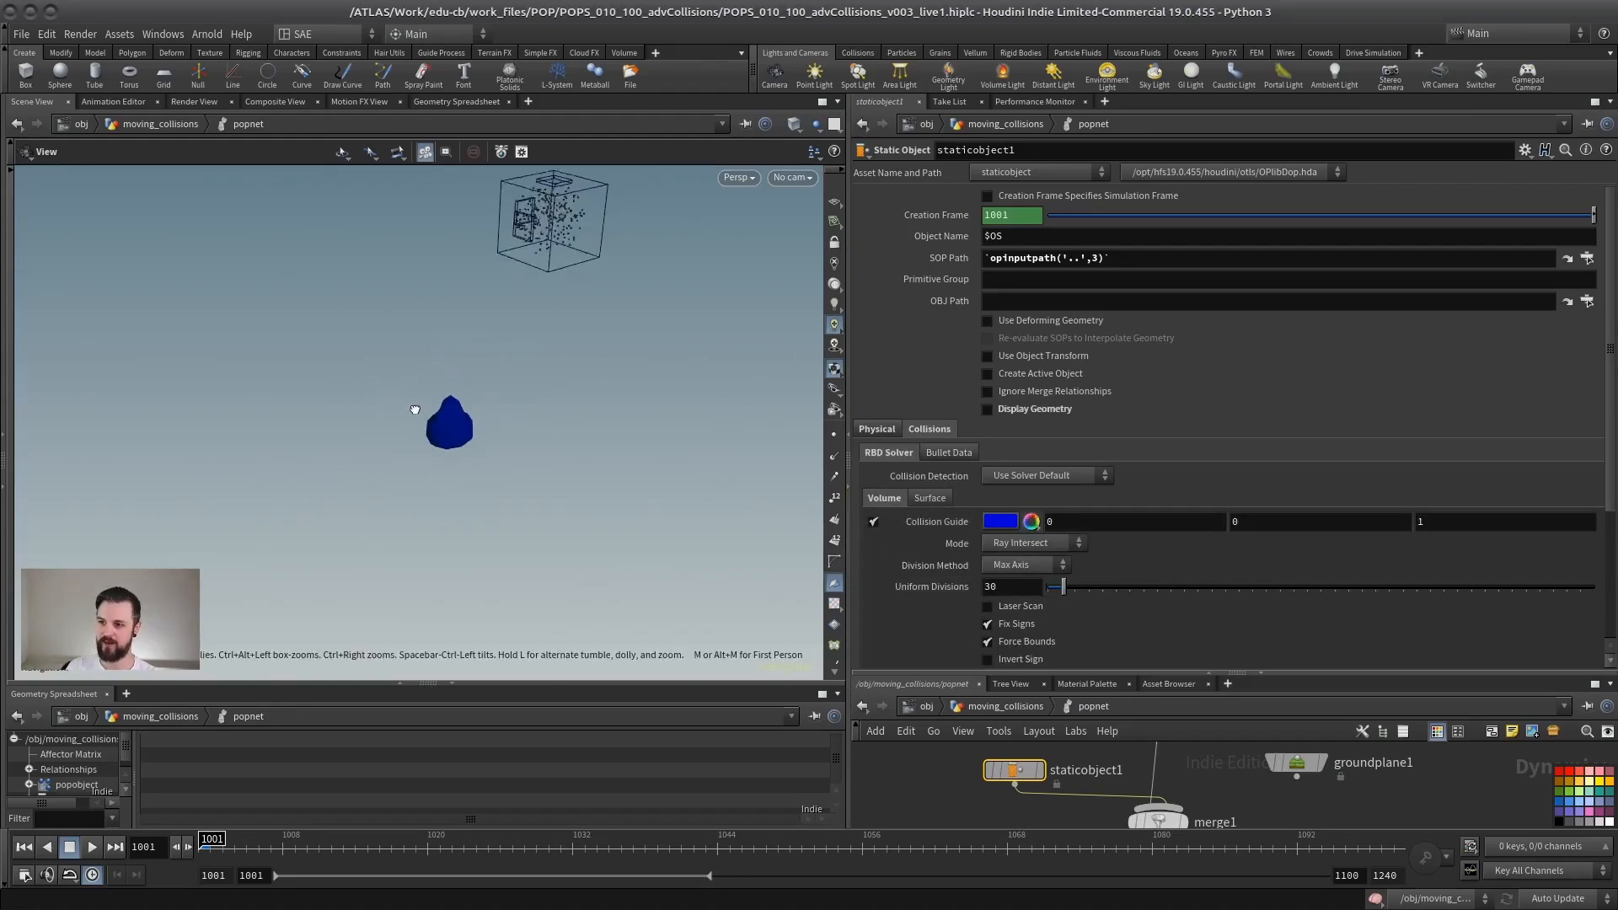
pyautogui.moveTo(416, 408); pyautogui.dragTo(462, 419)
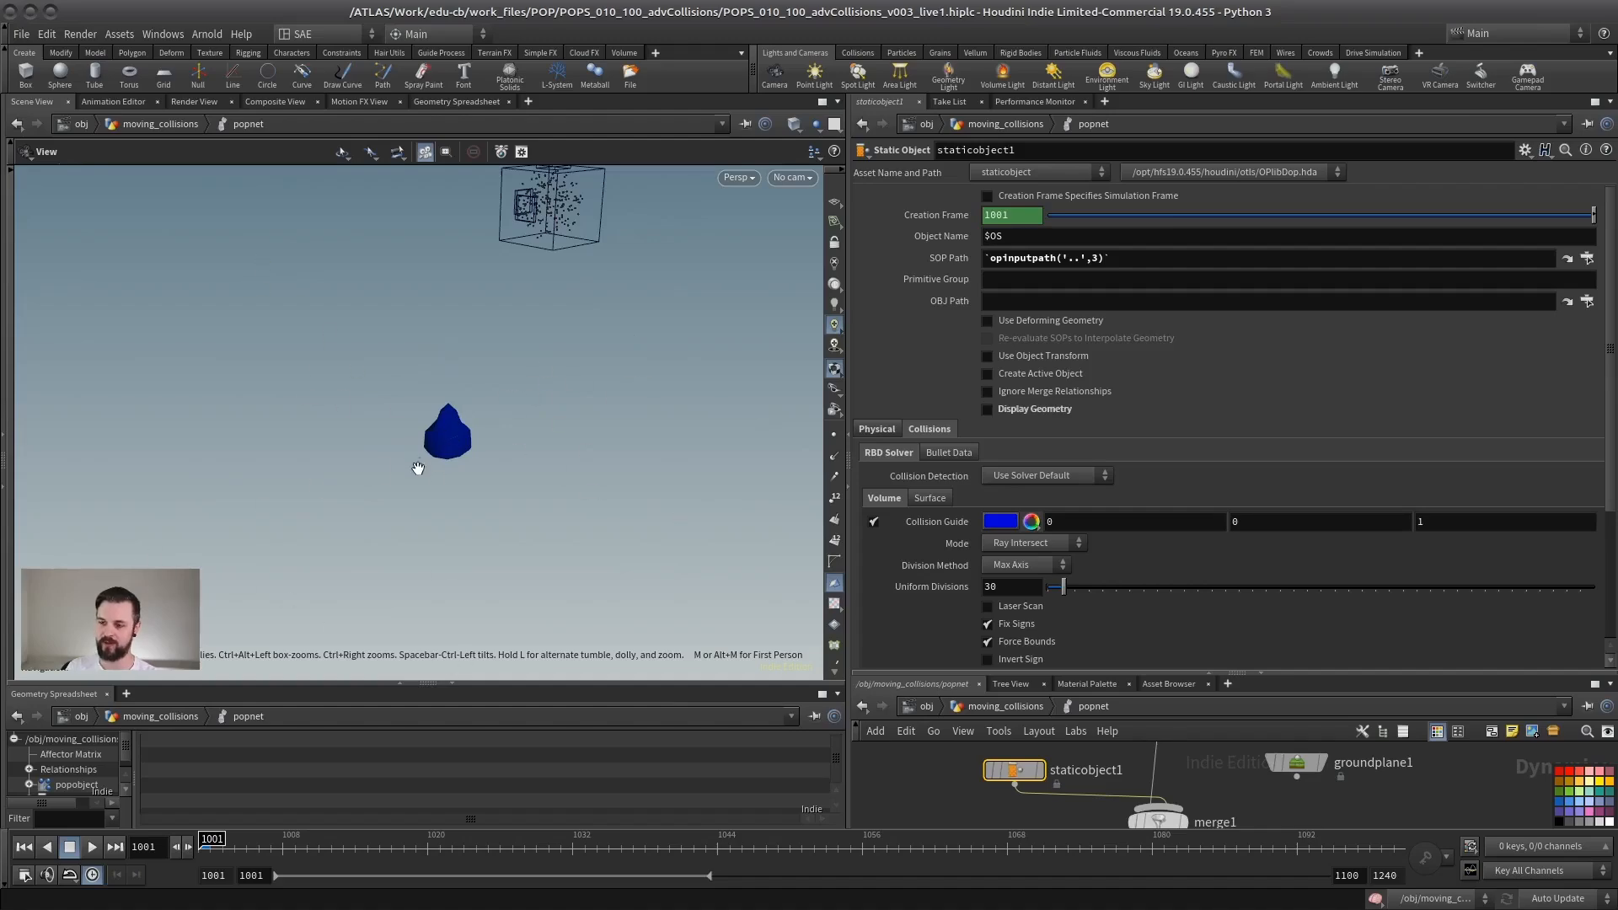
pyautogui.moveTo(418, 469); pyautogui.dragTo(534, 466)
# Step: Set the collision volume's Uniform Divisions to 100 and check the rotor's guide shape
pyautogui.write('1')
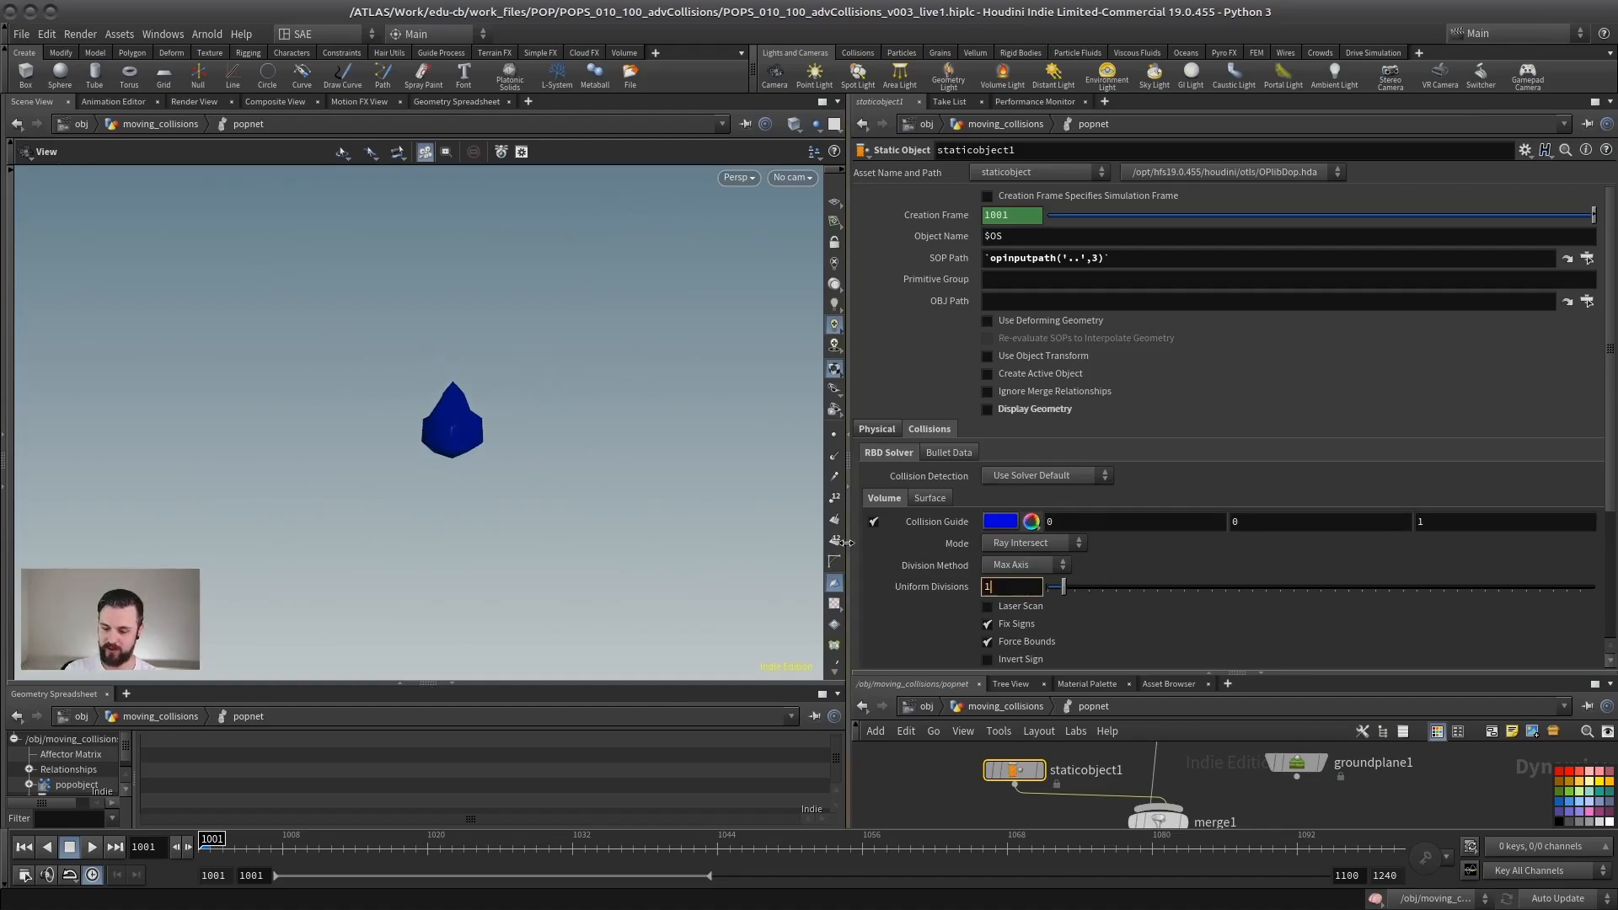
pyautogui.write('00')
pyautogui.press('Return')
pyautogui.moveTo(515, 357); pyautogui.dragTo(552, 445)
pyautogui.moveTo(695, 398); pyautogui.dragTo(526, 418, button='middle')
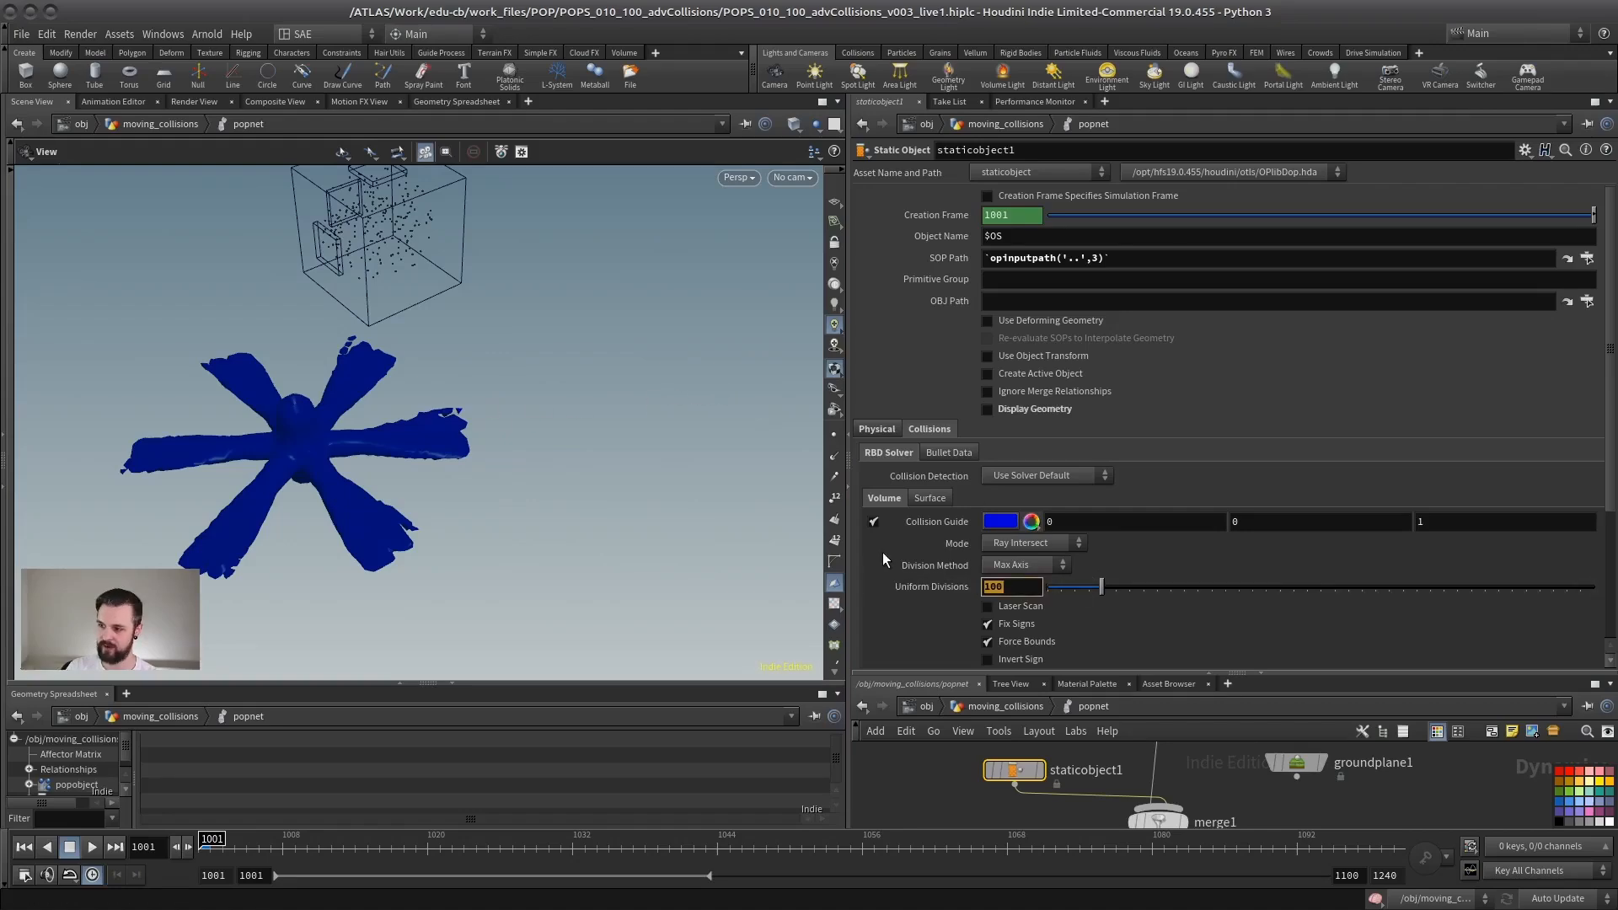
# Step: Increase the collision volume's Uniform Divisions to 150 and after that to 200
pyautogui.write('150')
pyautogui.press('Return')
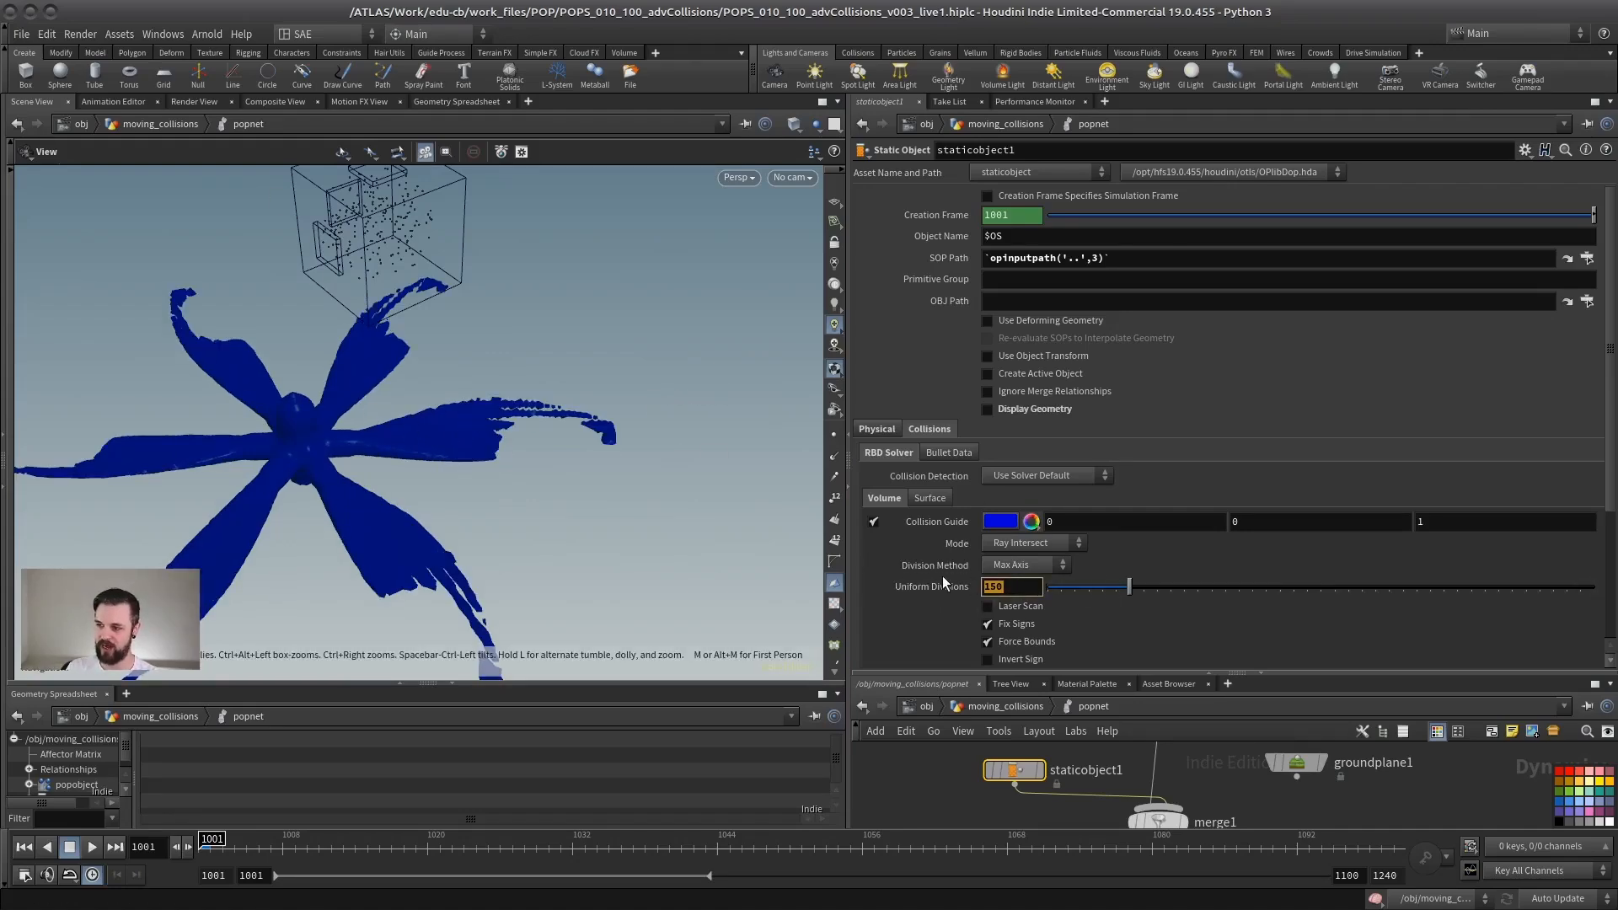
pyautogui.write('200')
pyautogui.press('Return')
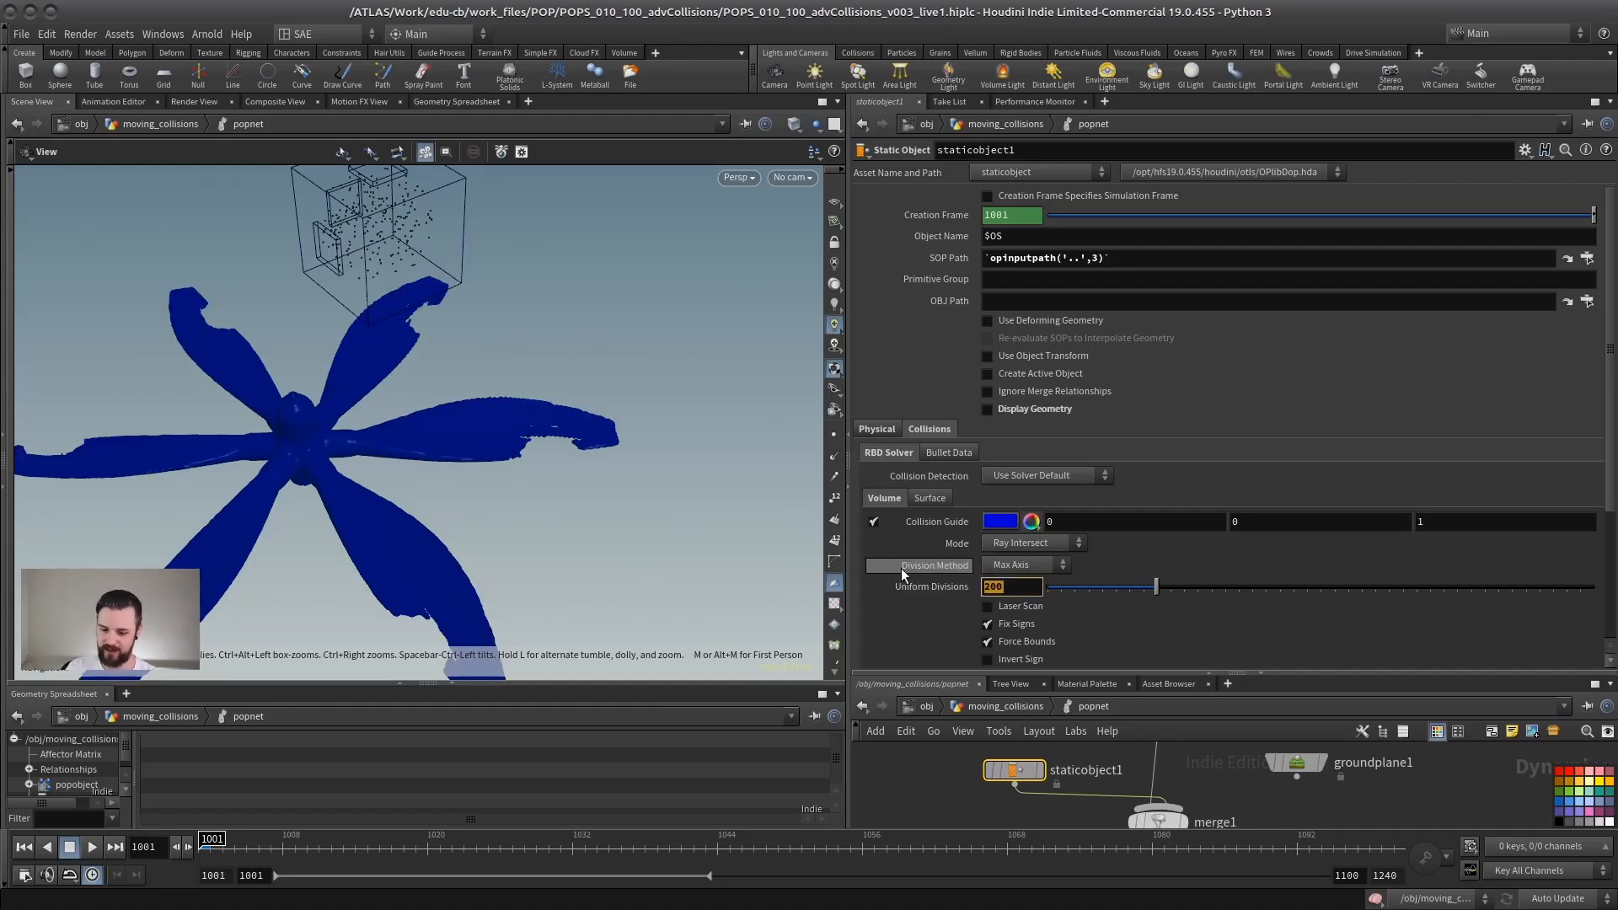
# Step: Set the collision volume's Uniform Divisions to 250 and inspect the rotor's collision guide up close
pyautogui.moveTo(902, 568)
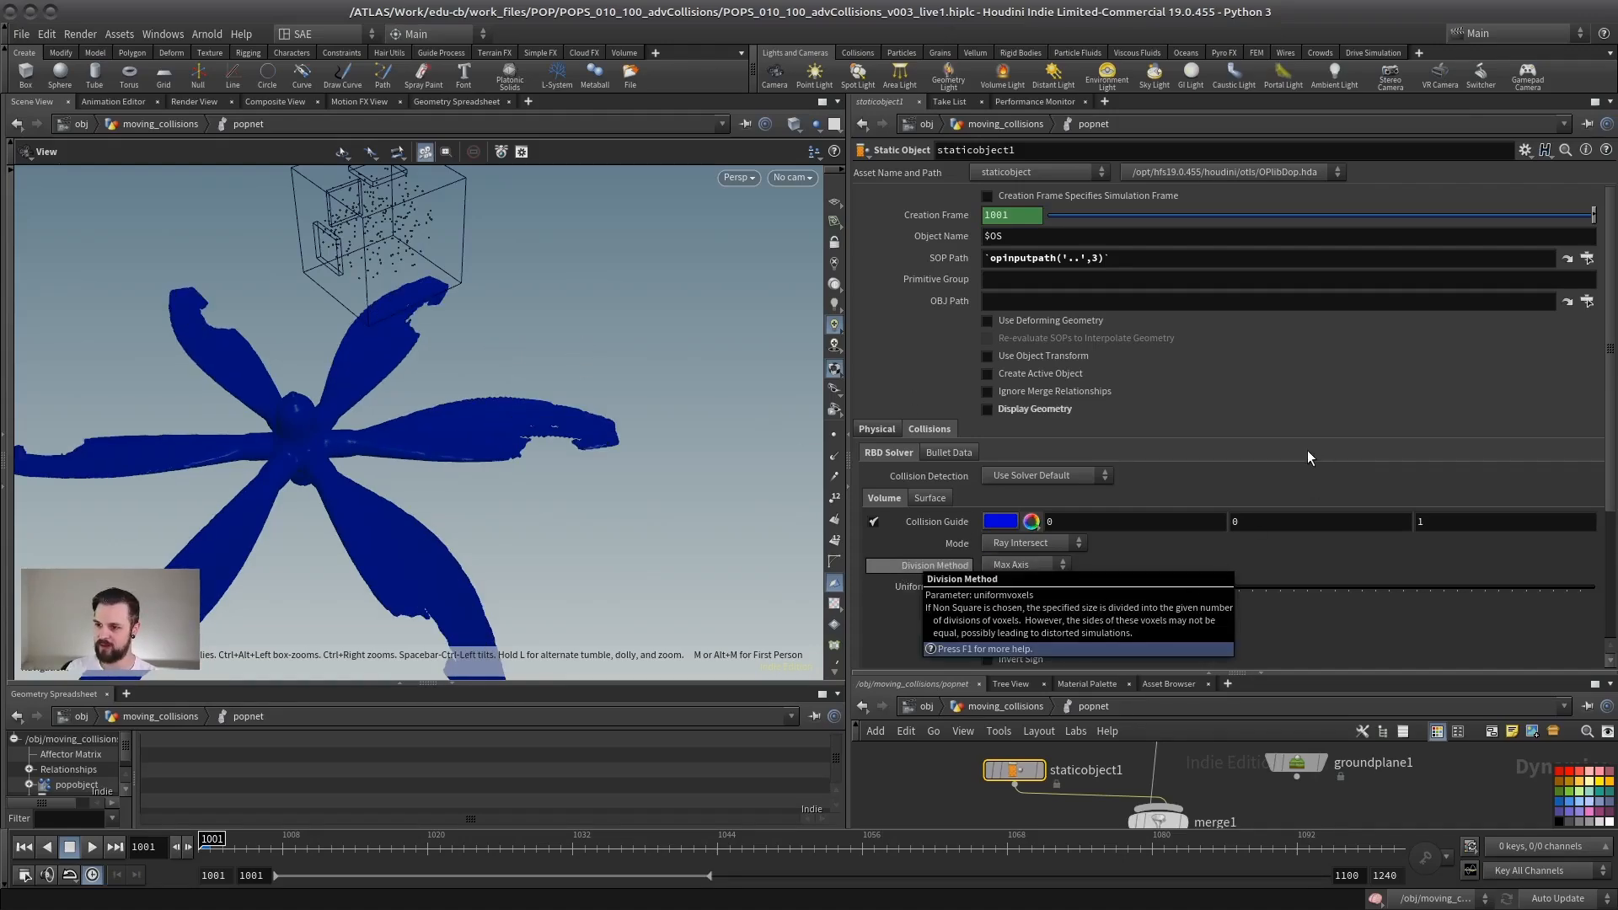
pyautogui.moveTo(527, 452)
pyautogui.mouseDown()
pyautogui.moveTo(506, 443)
pyautogui.moveTo(528, 437)
pyautogui.moveTo(307, 424)
pyautogui.moveTo(444, 455)
pyautogui.moveTo(387, 480)
pyautogui.moveTo(439, 474)
pyautogui.mouseUp()
pyautogui.press('w')
pyautogui.press('w')
pyautogui.moveTo(440, 475)
pyautogui.mouseDown(button='right')
pyautogui.moveTo(390, 472)
pyautogui.moveTo(589, 459)
pyautogui.mouseUp(button='right')
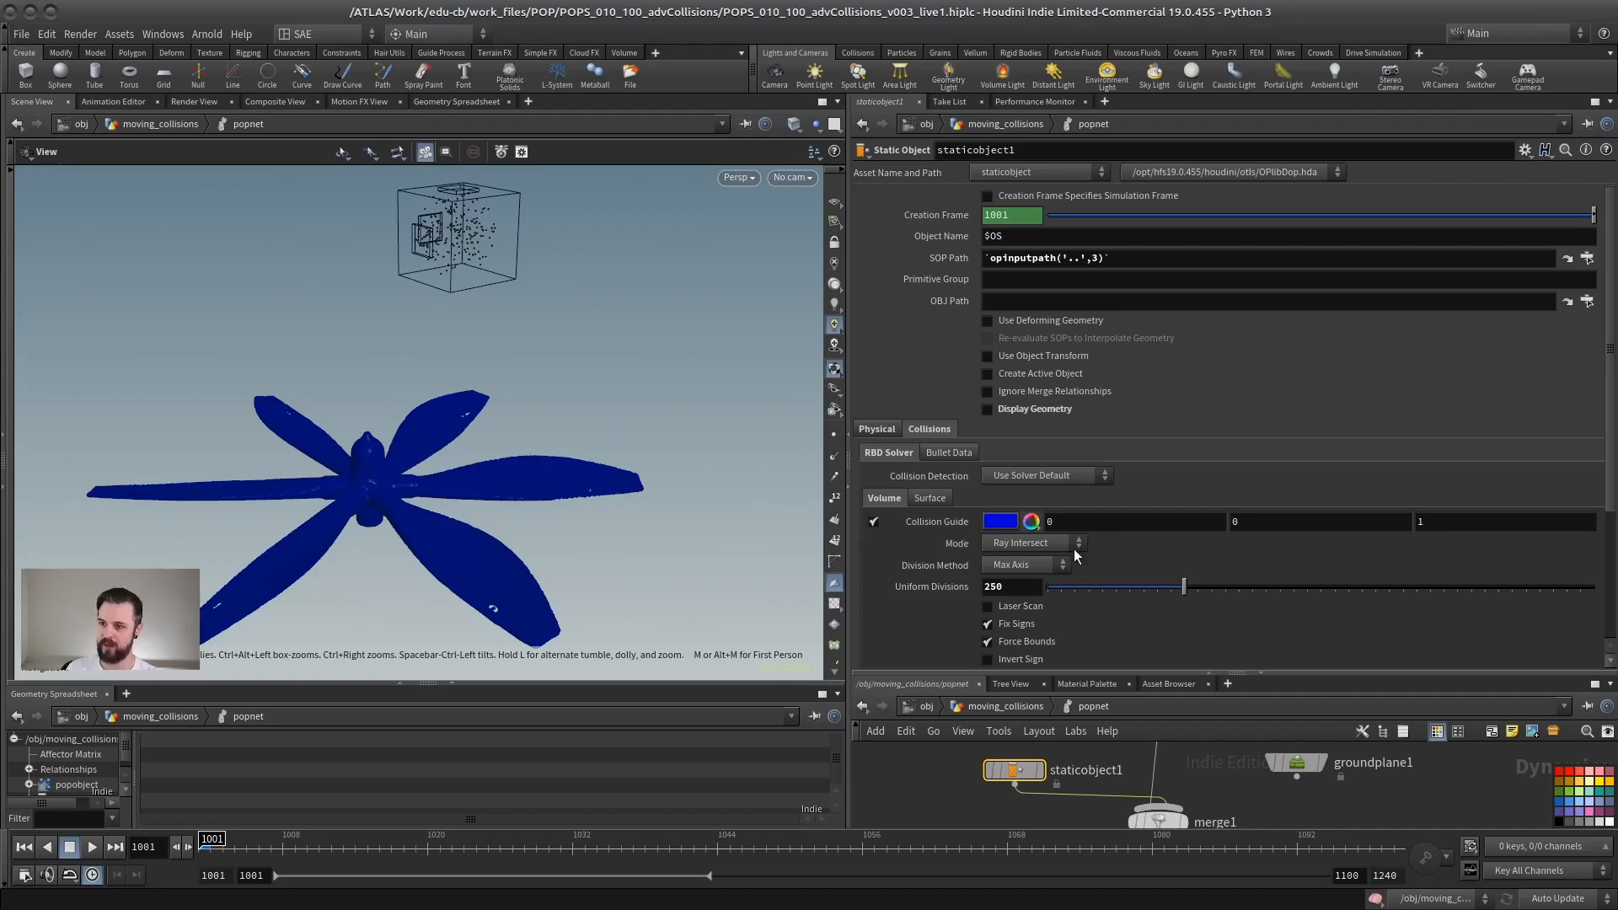
pyautogui.moveTo(405, 512); pyautogui.dragTo(516, 458, button='right')
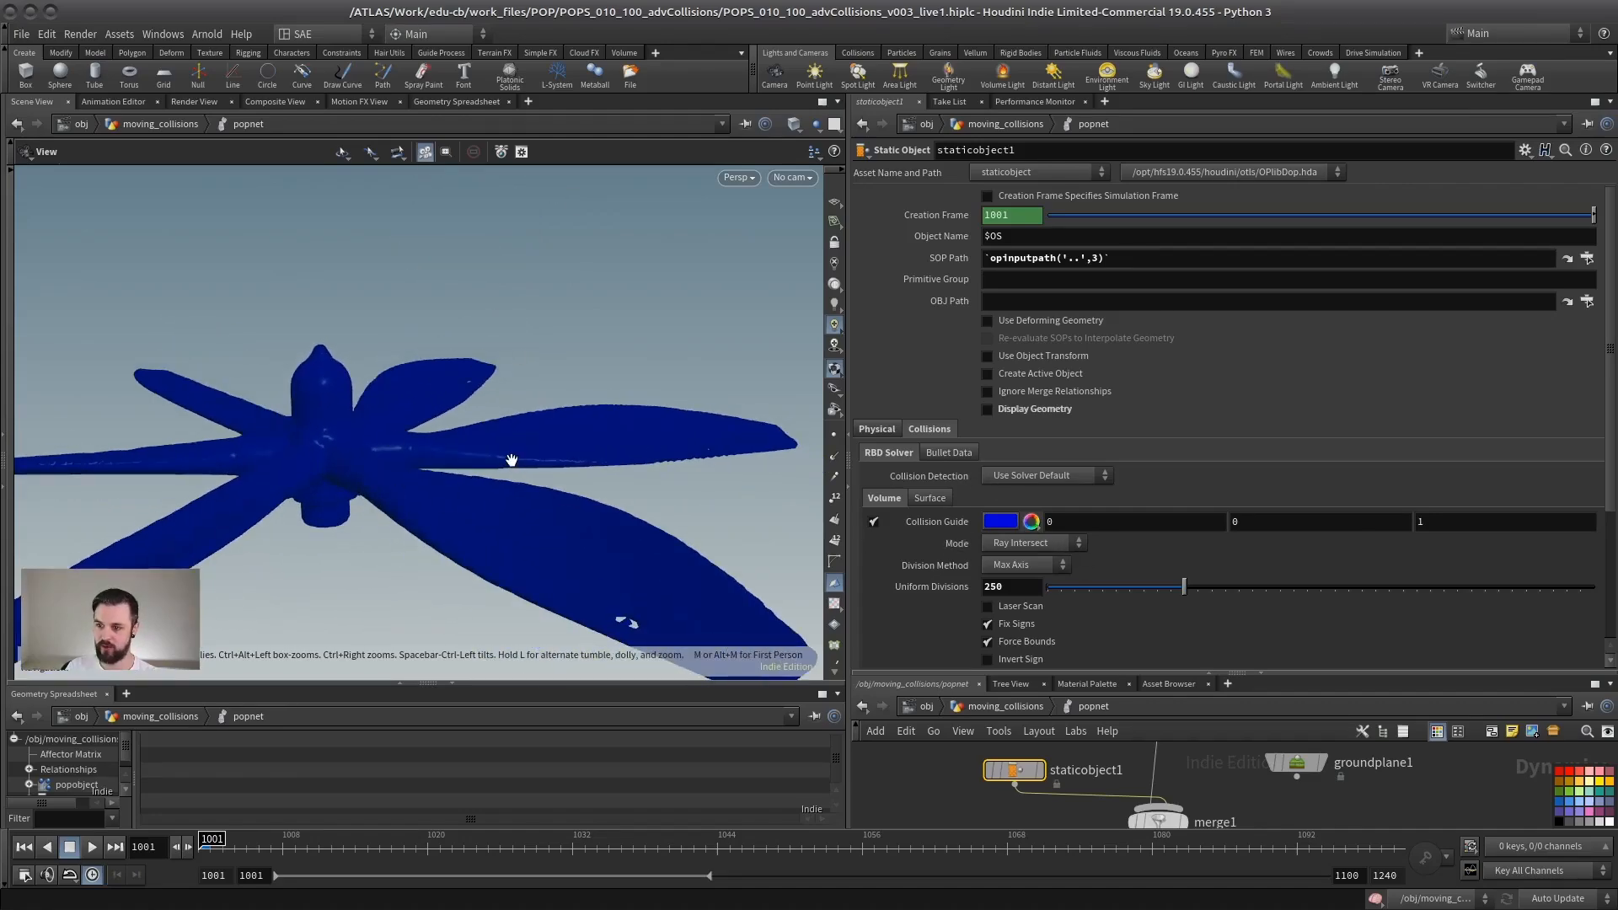
# Step: Hide the volume guide and set staticobject1 to Use Surface Collisions with Show Collision Radius enabled
pyautogui.click(874, 523)
pyautogui.click(1032, 476)
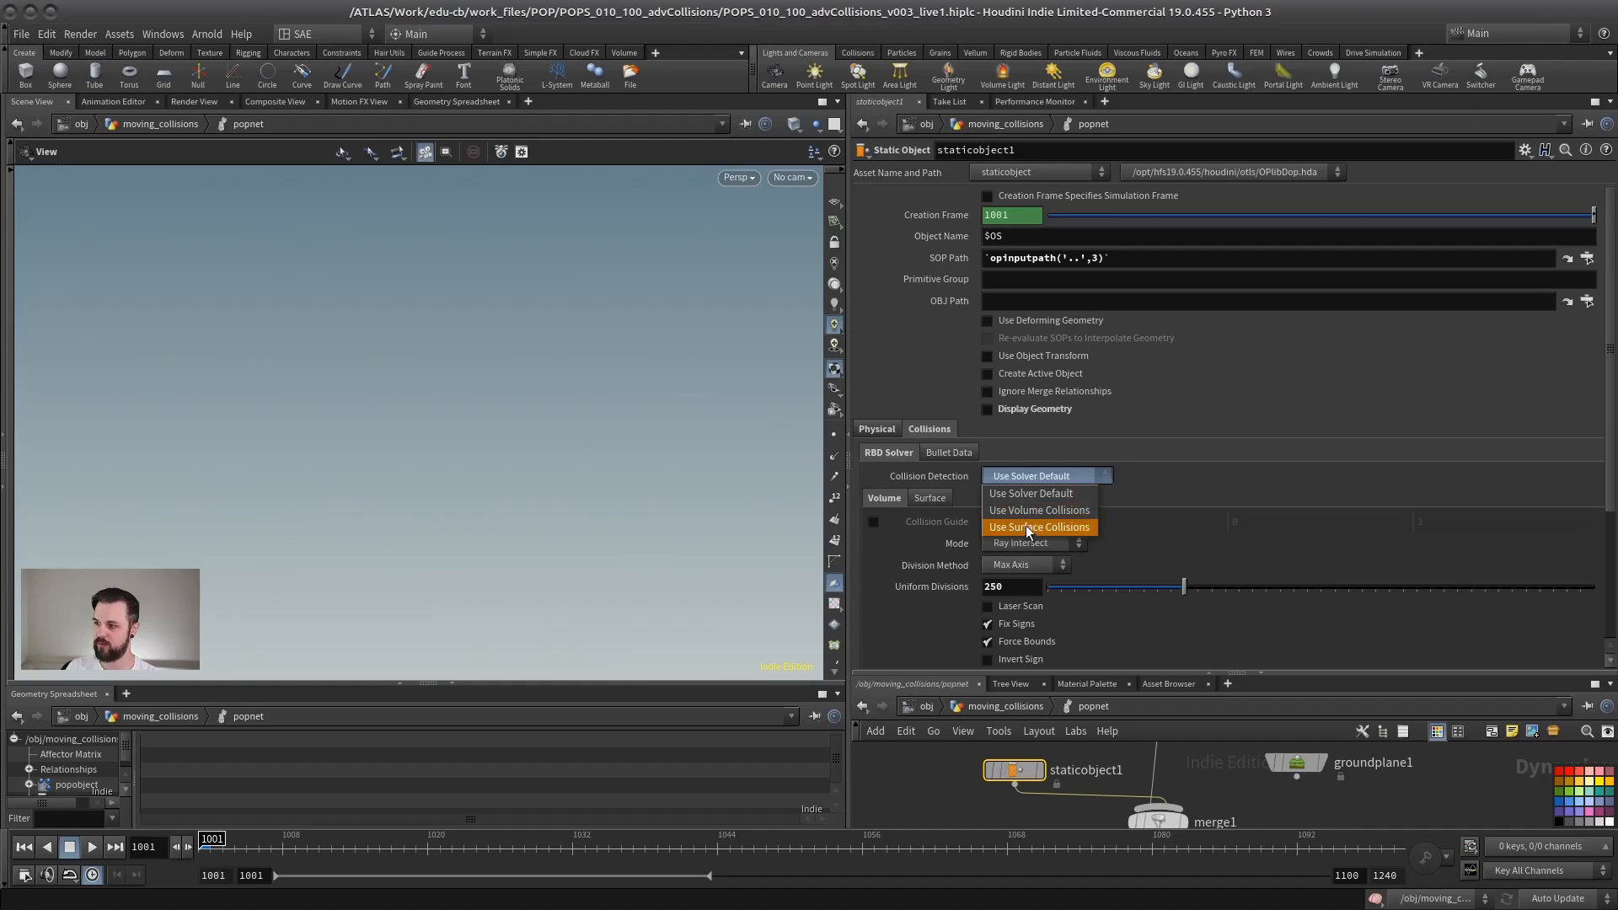
pyautogui.click(1028, 529)
pyautogui.click(930, 498)
pyautogui.click(987, 519)
# Step: Play the simulation with surface collisions, stop at frame 1033, and examine how the particles hit the rotor blades
pyautogui.click(93, 847)
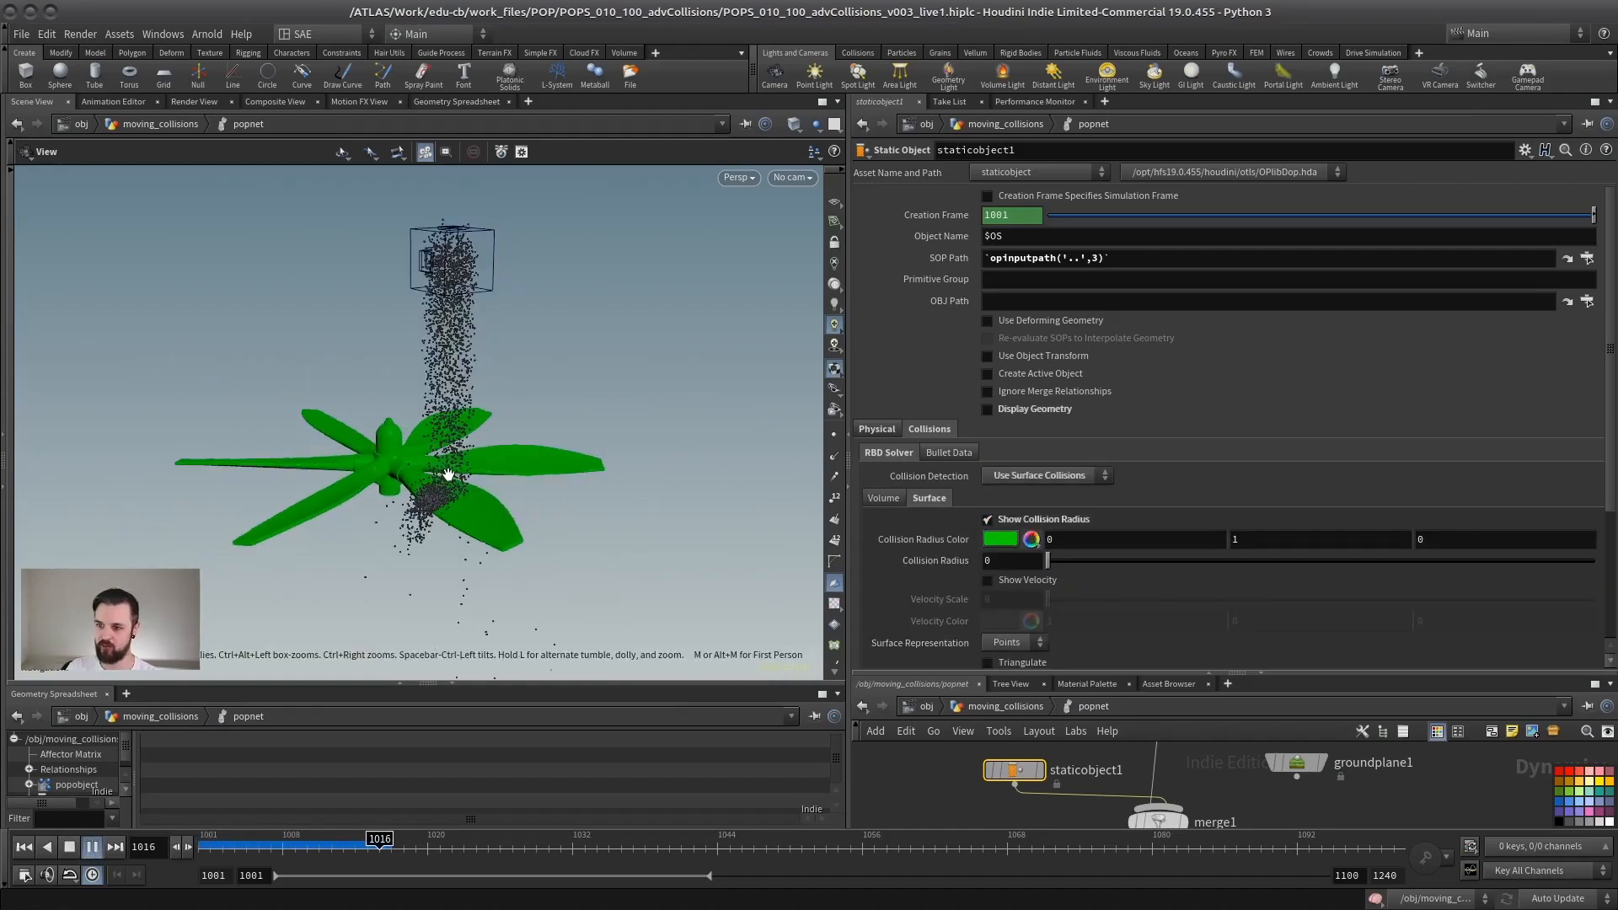
pyautogui.moveTo(449, 475); pyautogui.dragTo(584, 430)
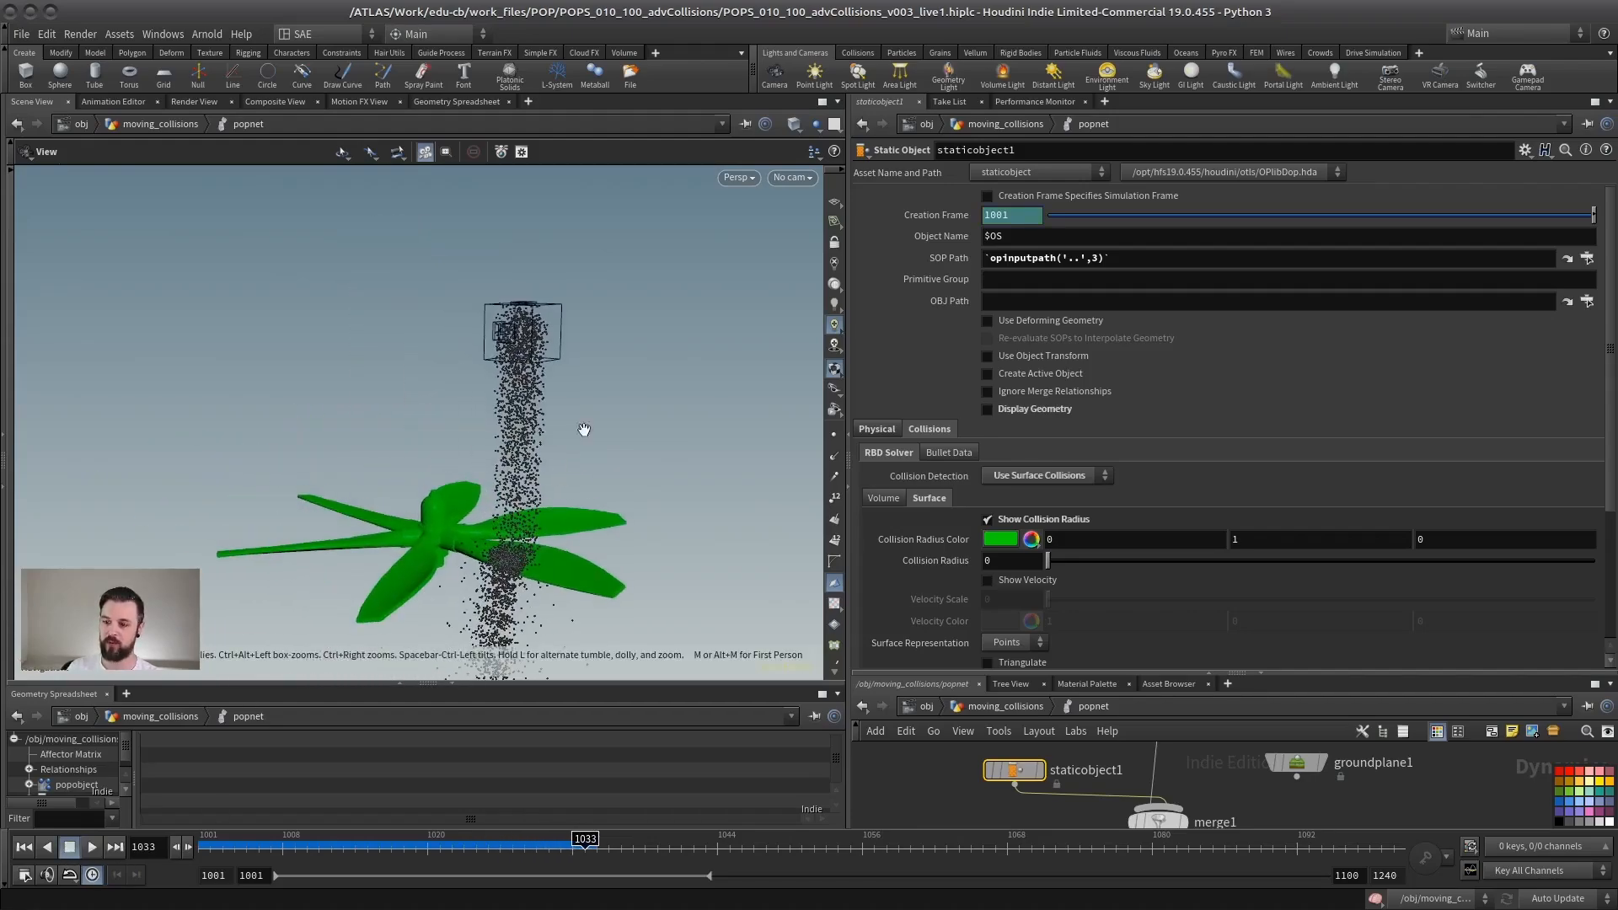
pyautogui.moveTo(559, 579); pyautogui.dragTo(599, 514)
# Step: Return to the moving_collisions network and display the rotor subnetwork on its own
pyautogui.moveTo(1128, 674); pyautogui.dragTo(1092, 445)
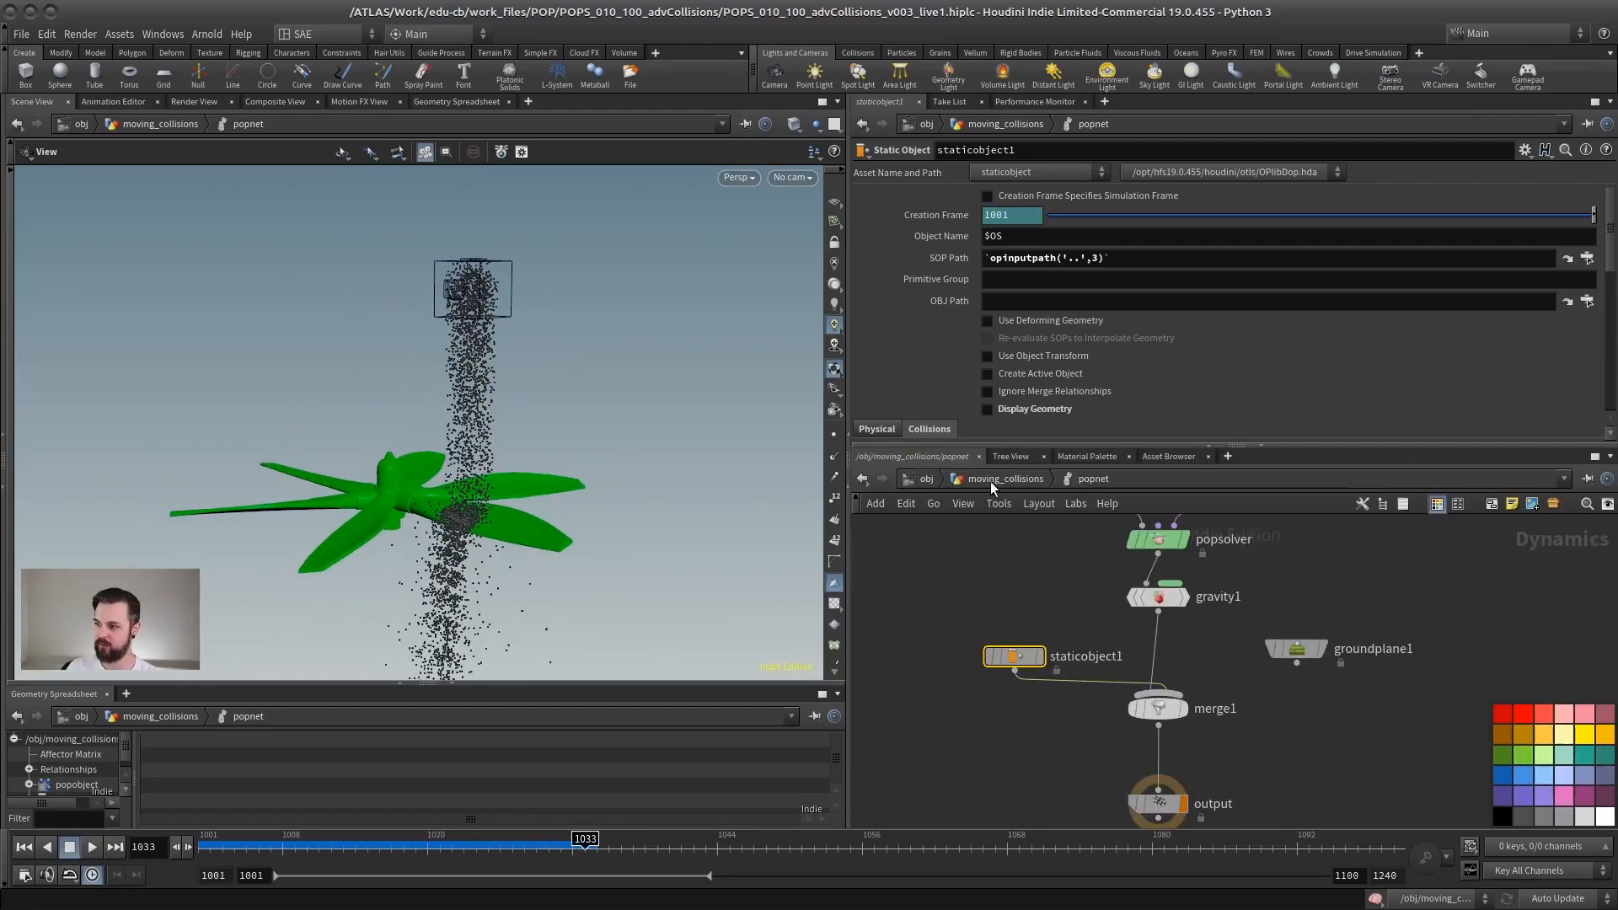
pyautogui.click(1006, 479)
pyautogui.click(1172, 597)
pyautogui.moveTo(421, 514); pyautogui.dragTo(463, 538)
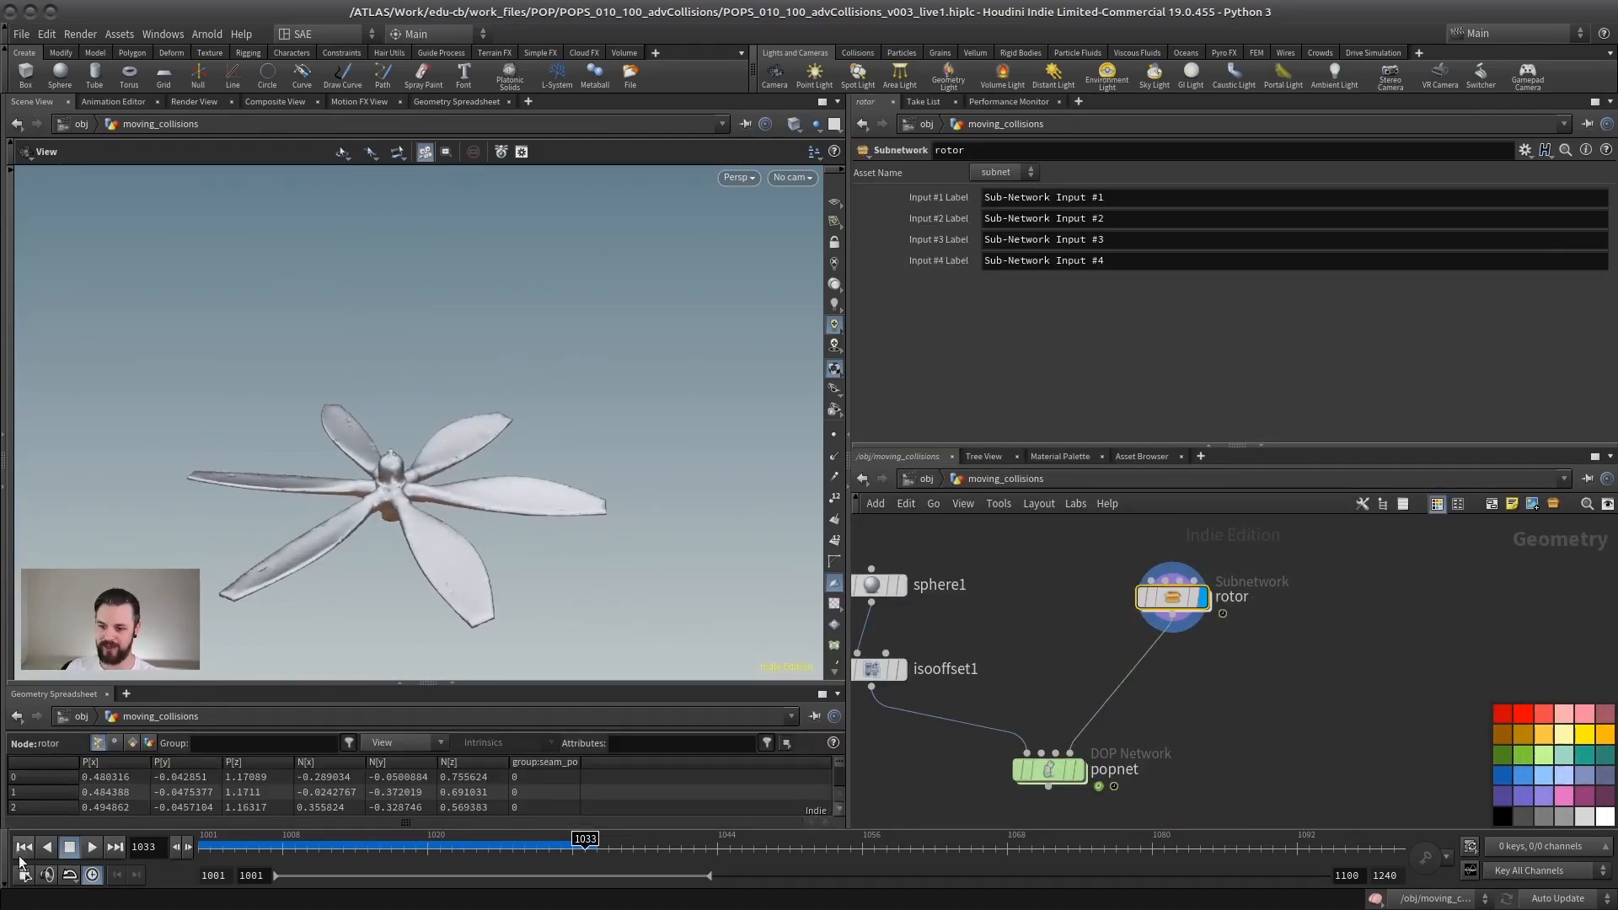
# Step: Play the rotor's animation on its own from the start, stop it, and return to frame 1001
pyautogui.click(23, 847)
pyautogui.click(91, 847)
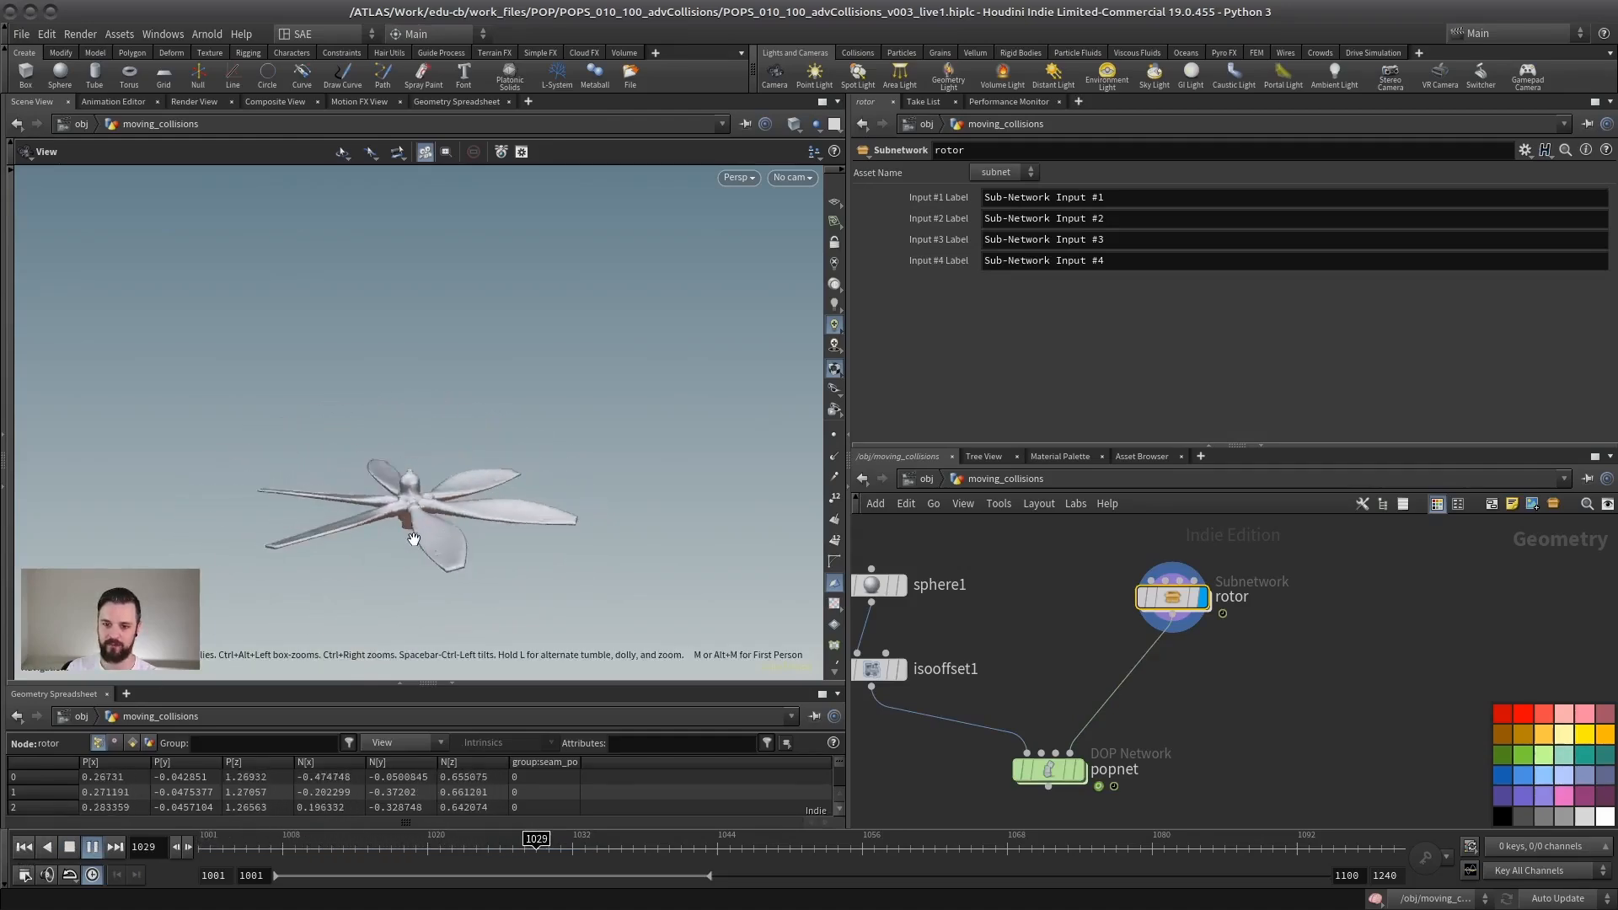
pyautogui.moveTo(910, 631); pyautogui.dragTo(923, 589, button='middle')
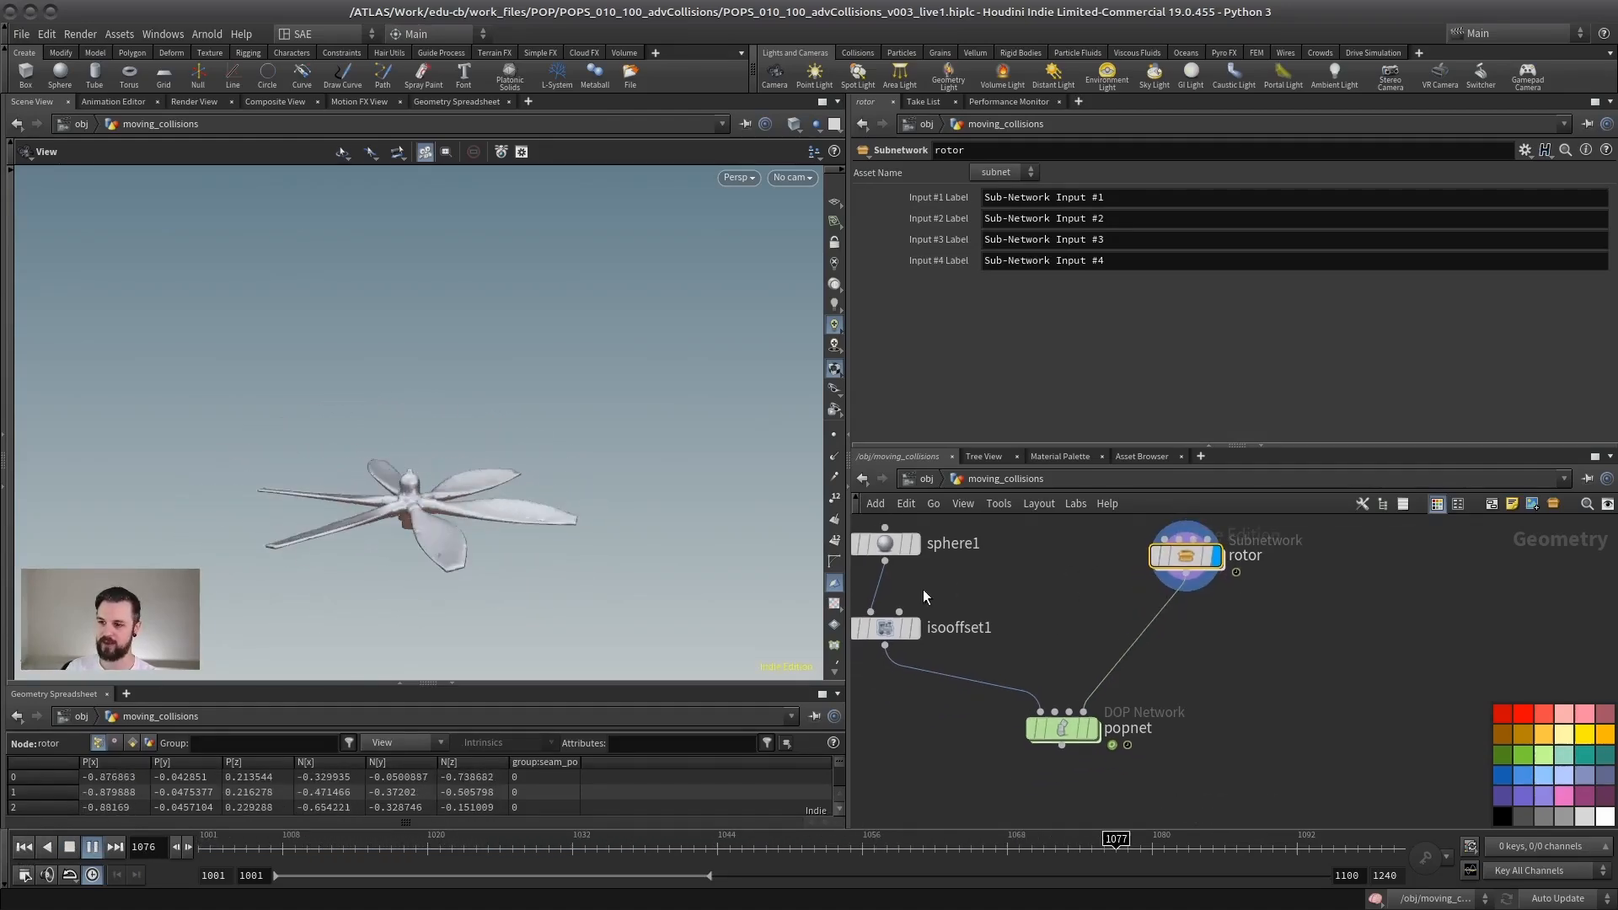
pyautogui.click(66, 848)
pyautogui.click(23, 846)
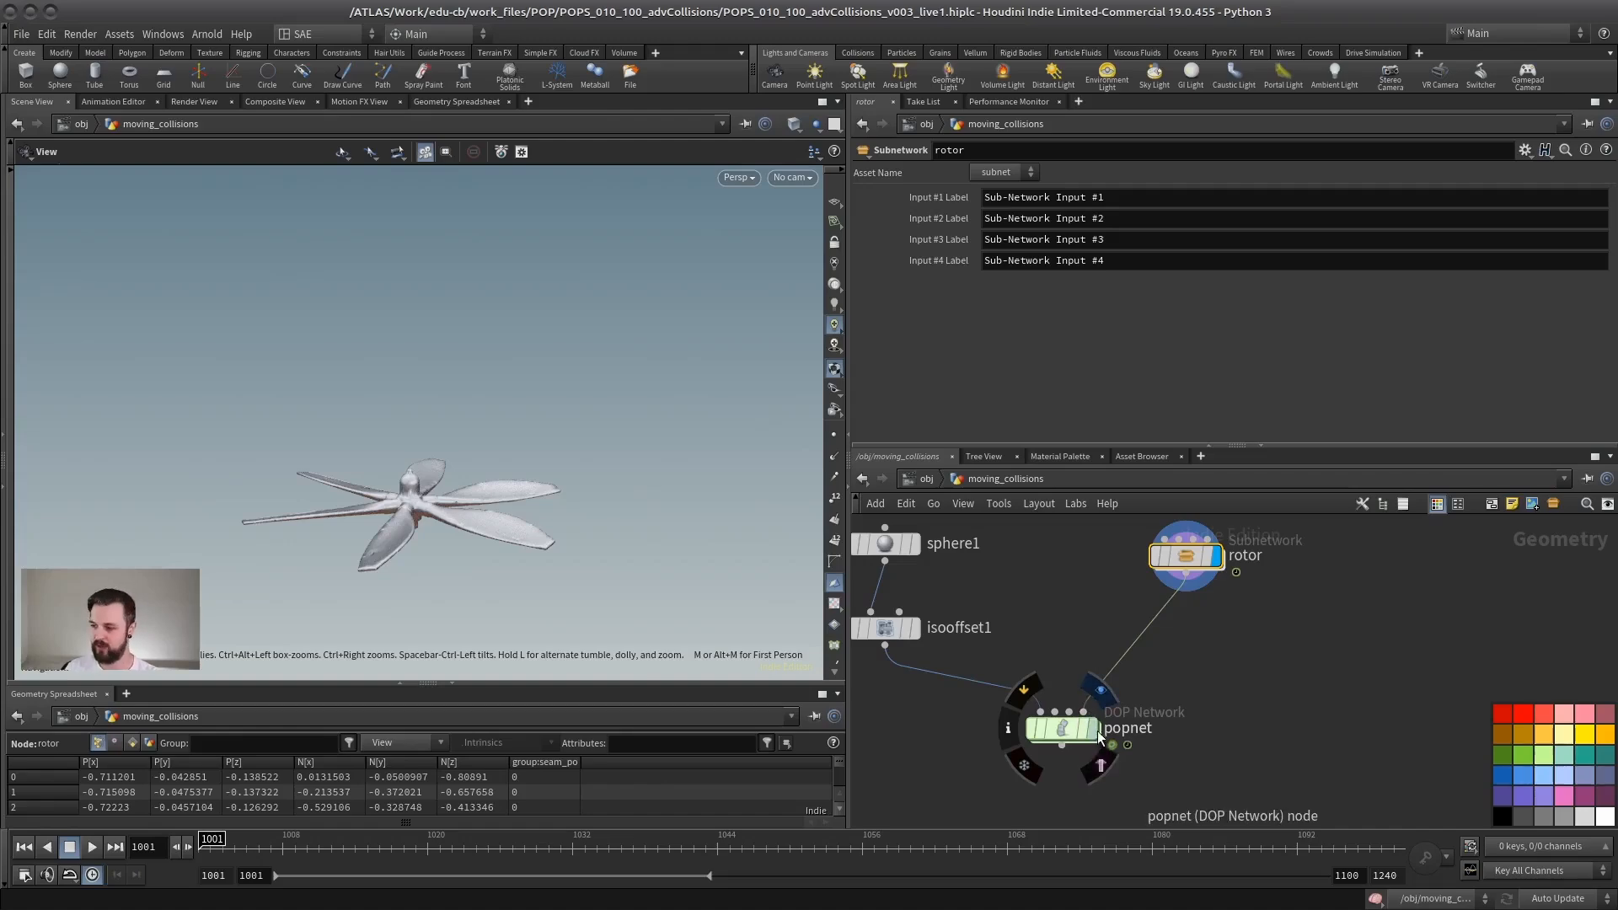
# Step: Display the popnet network, play the particles against the rotor, and return to frame 1001
pyautogui.click(1058, 726)
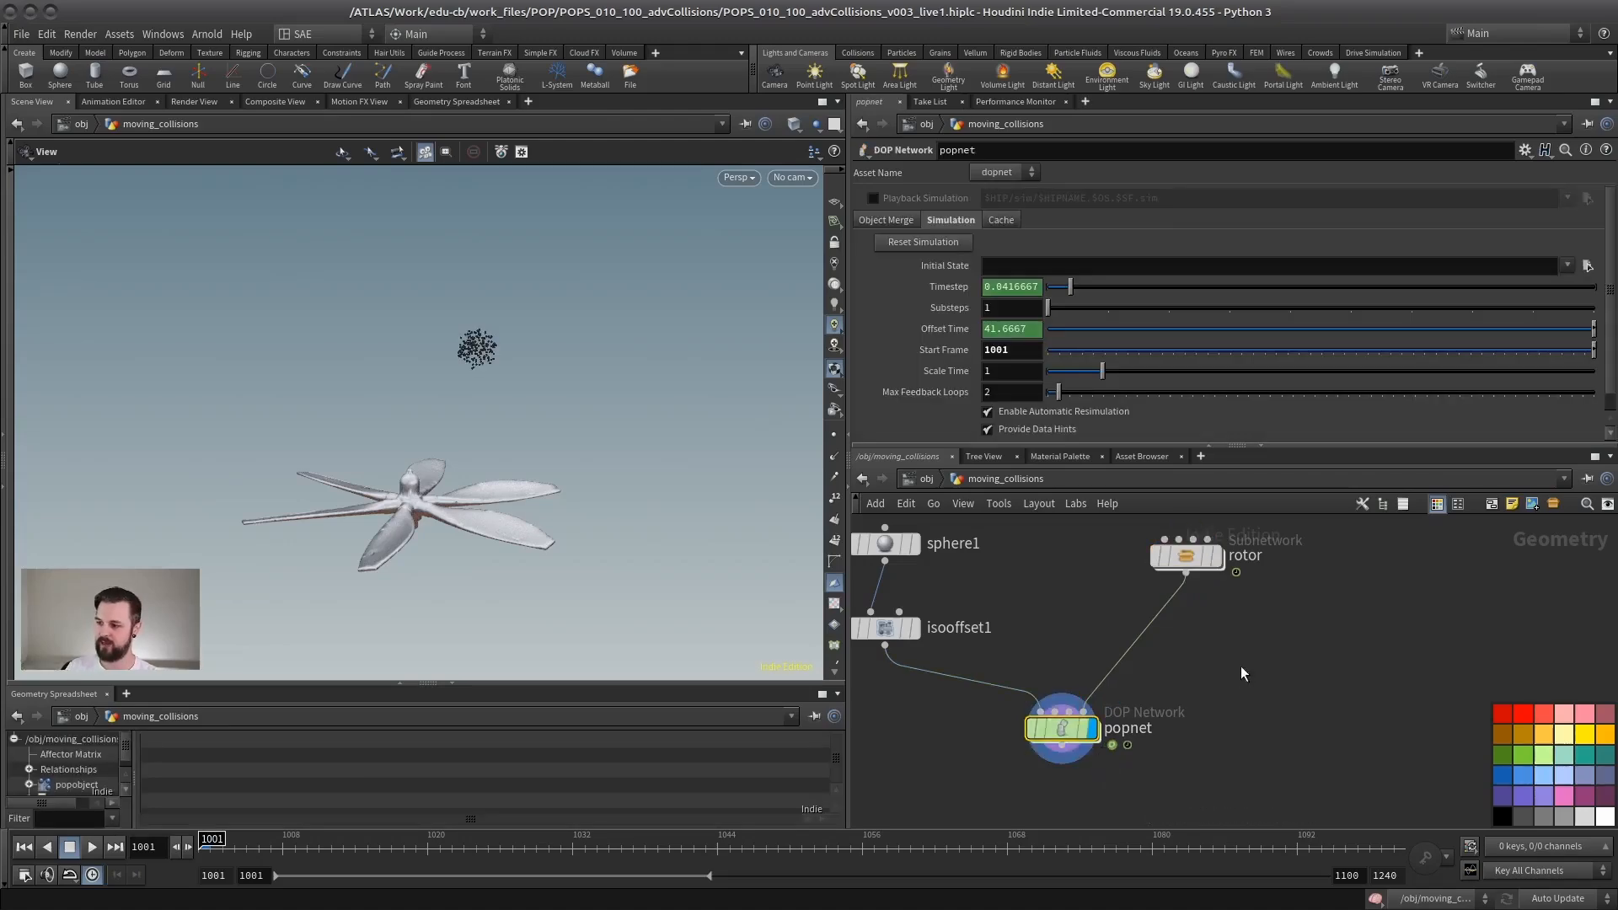
pyautogui.click(91, 847)
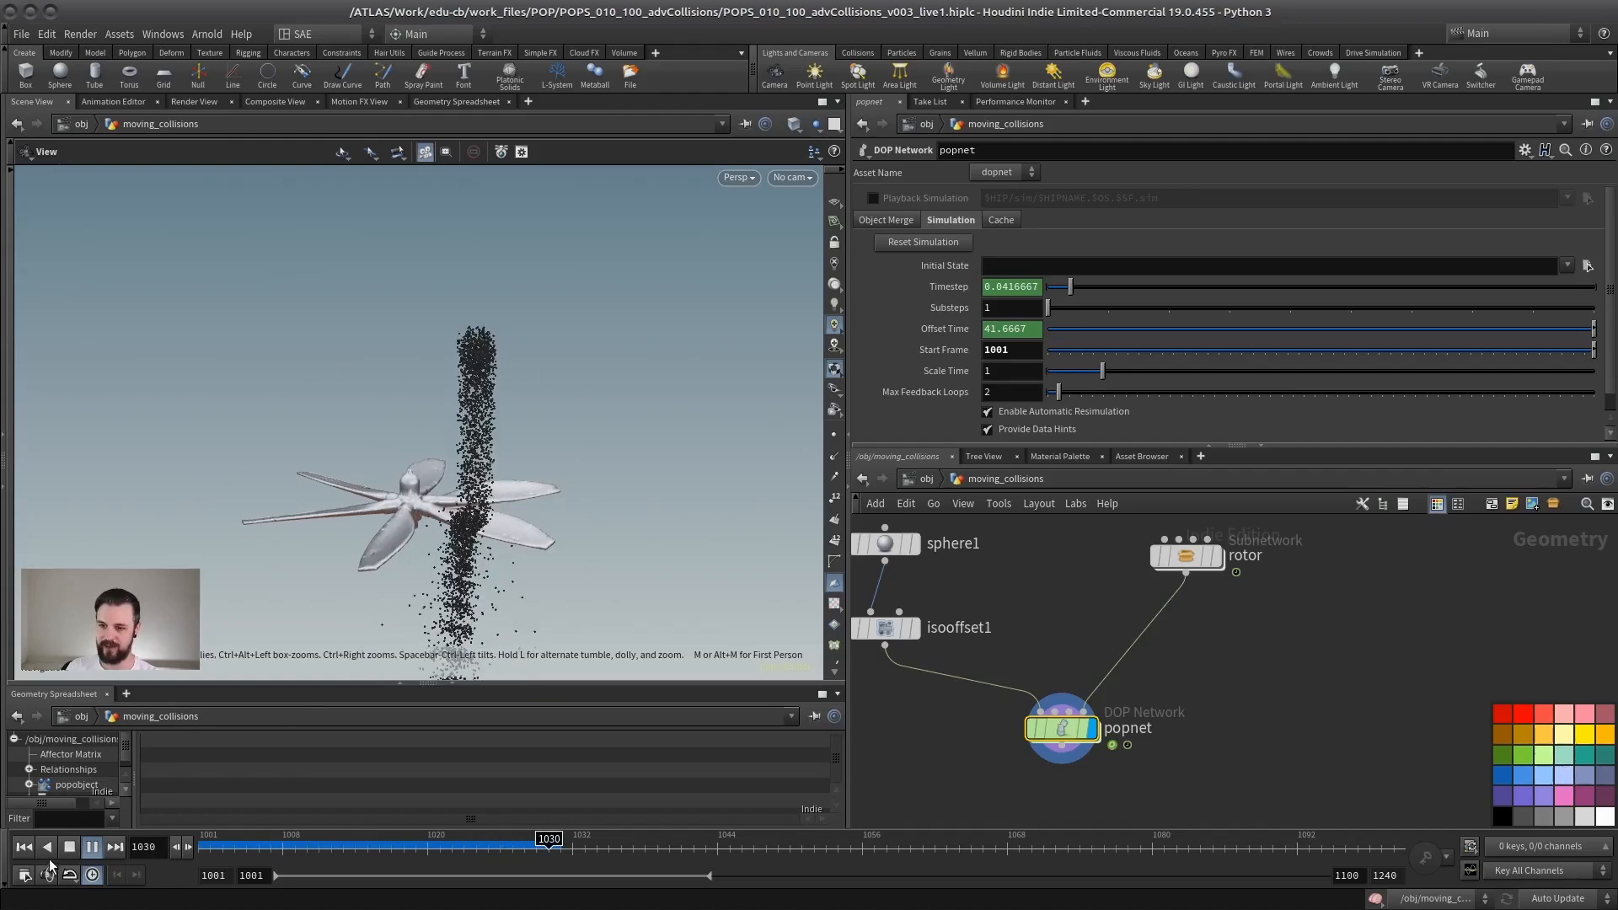
pyautogui.click(24, 848)
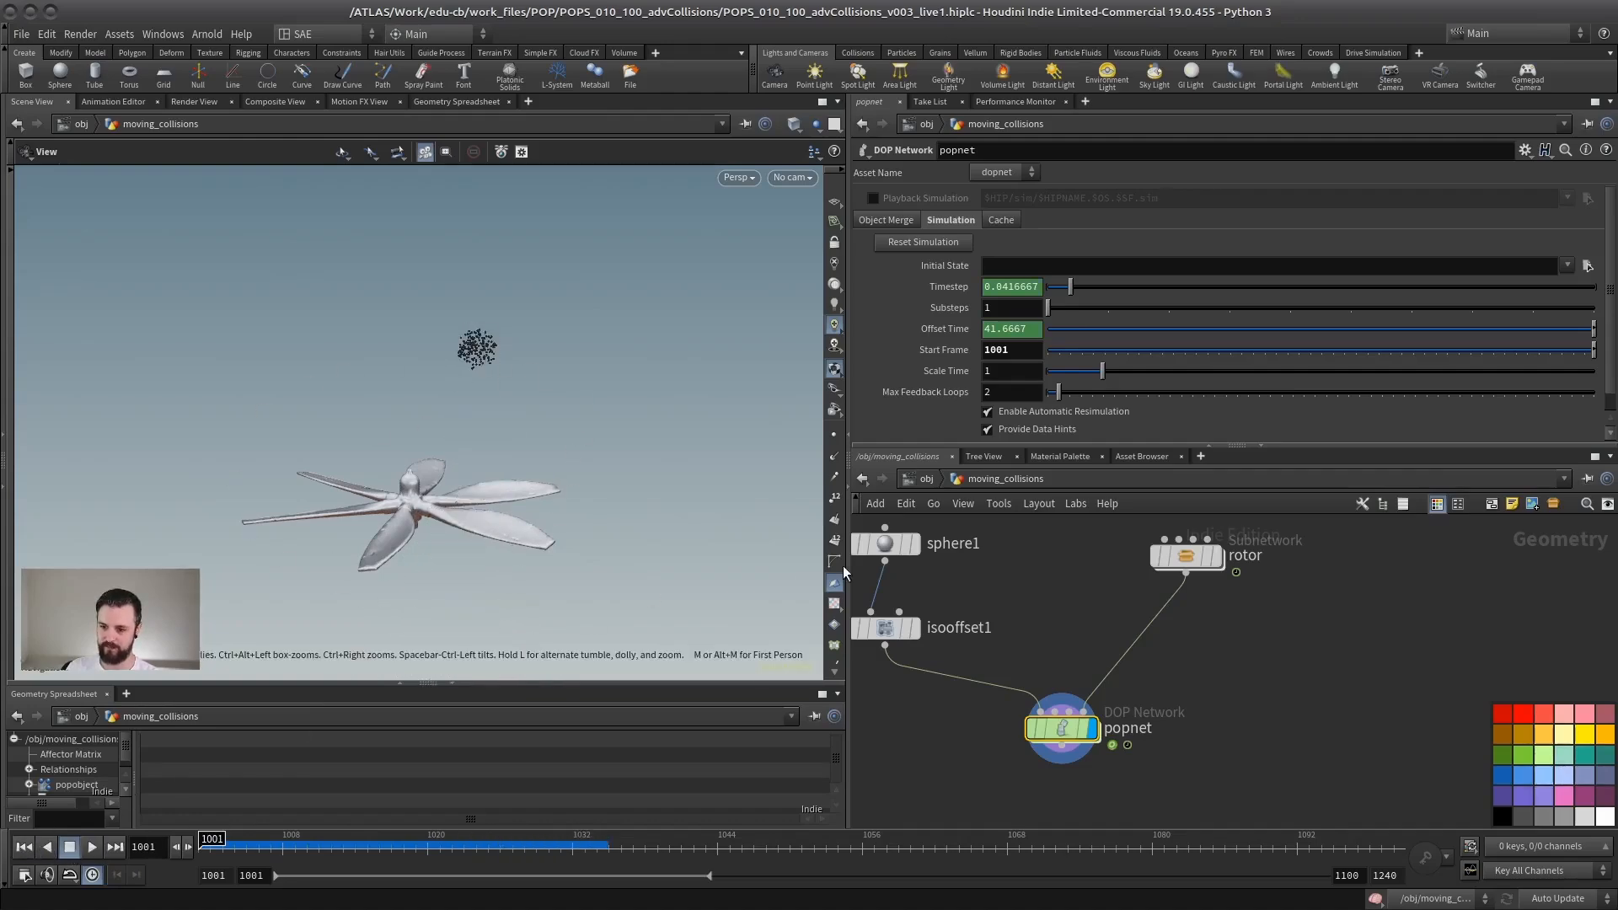
# Step: Enable Use Deforming Geometry on staticobject1 inside popnet, play the simulation from the moving_collisions level, and stop it
pyautogui.doubleClick(1061, 729)
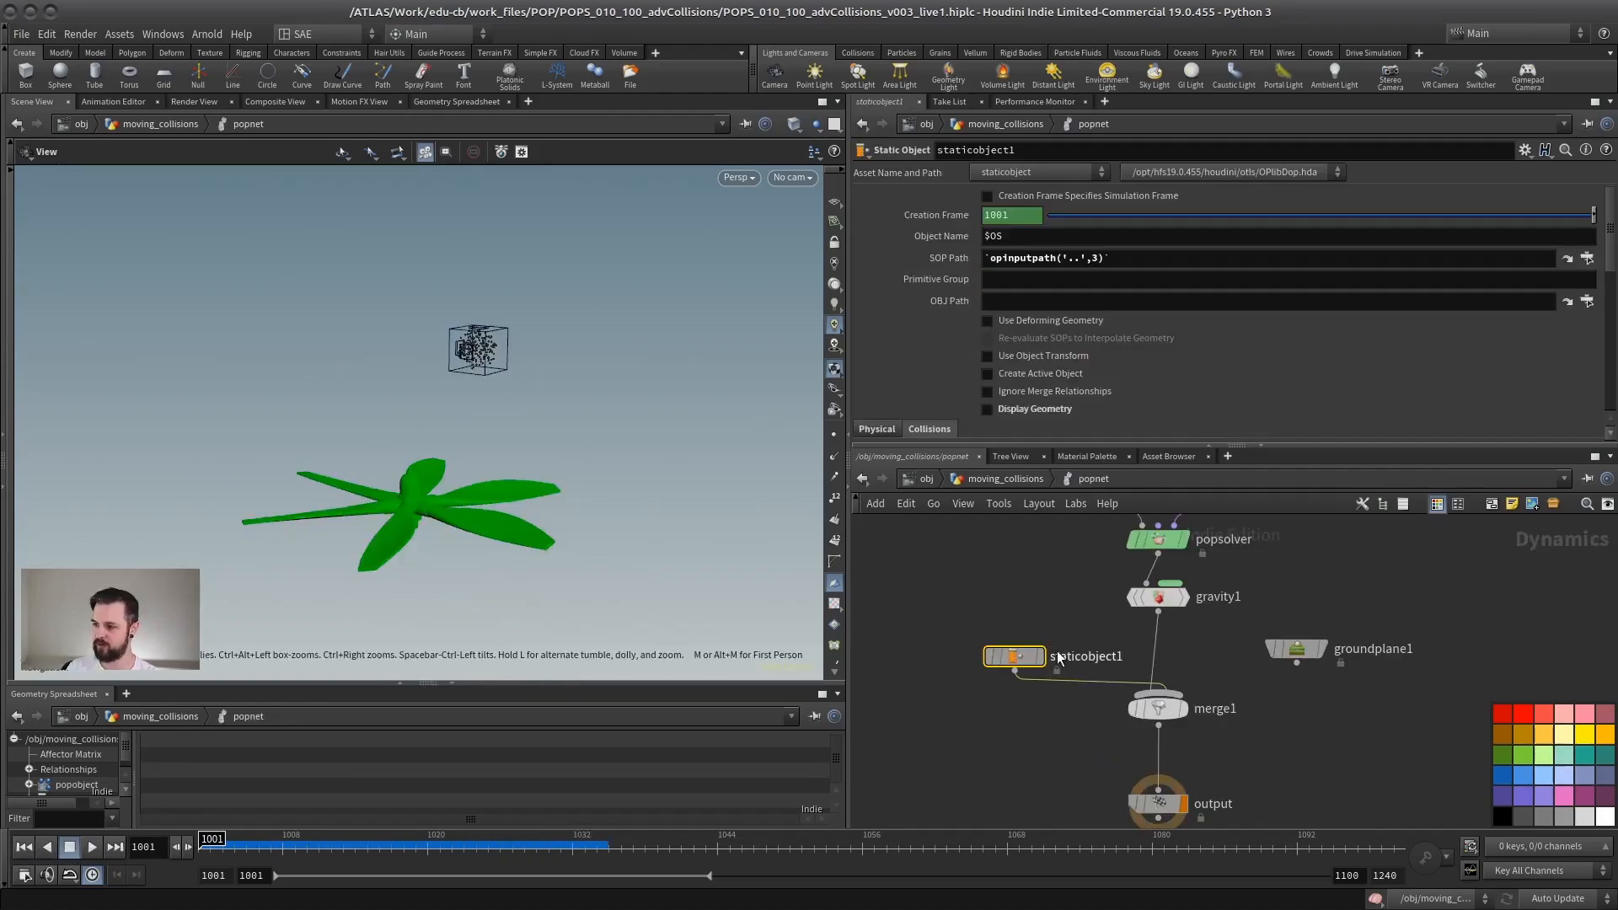
pyautogui.click(988, 321)
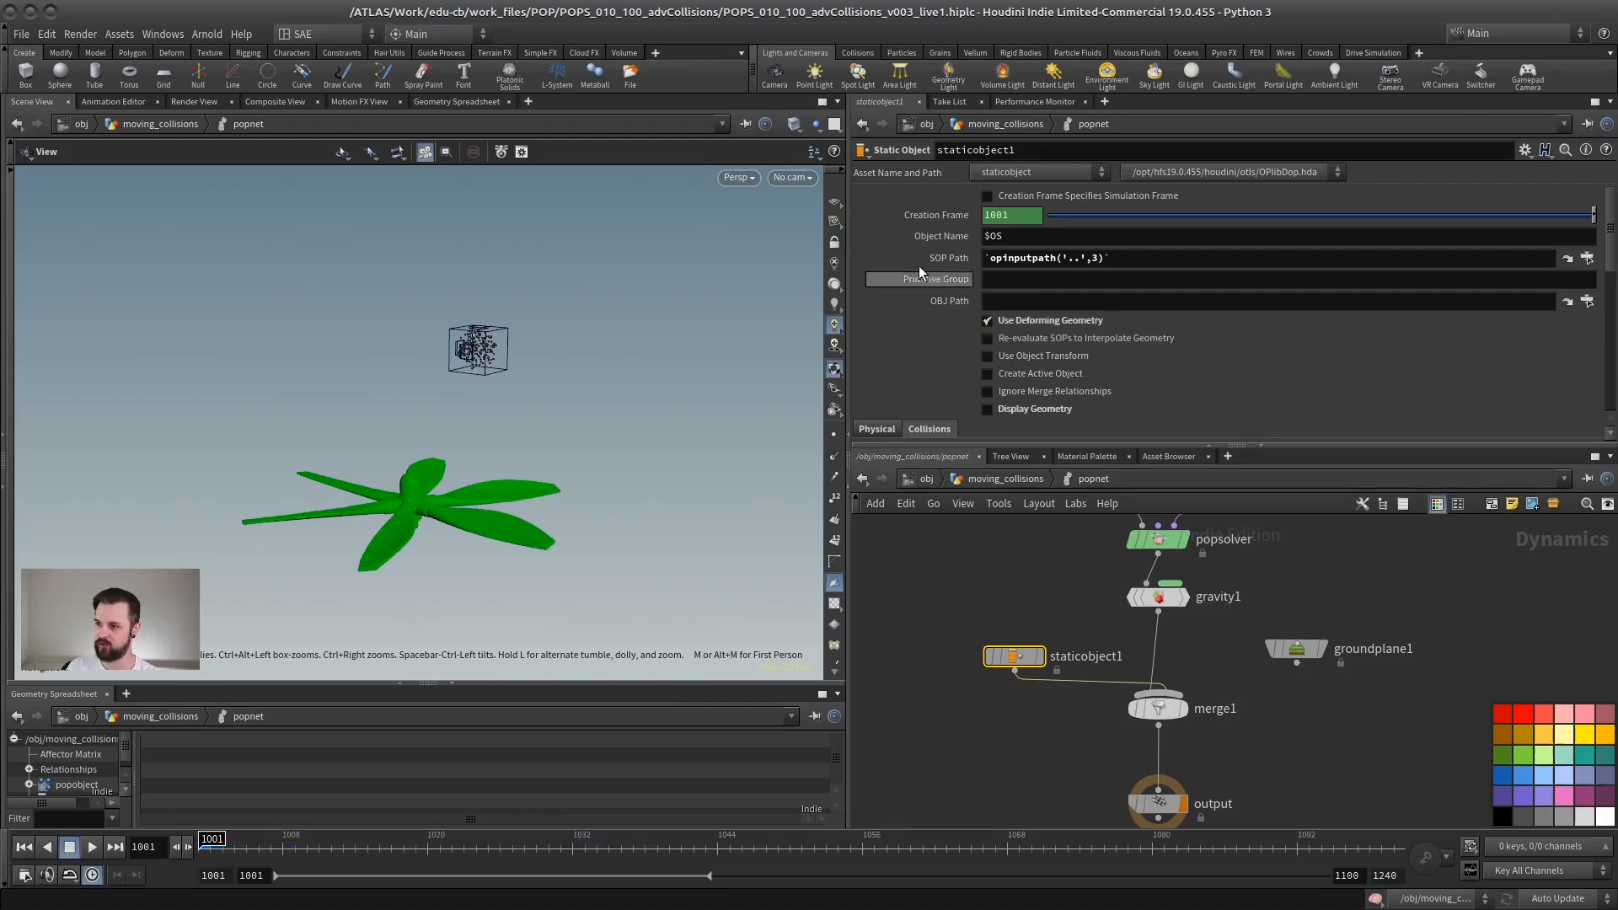
pyautogui.click(93, 846)
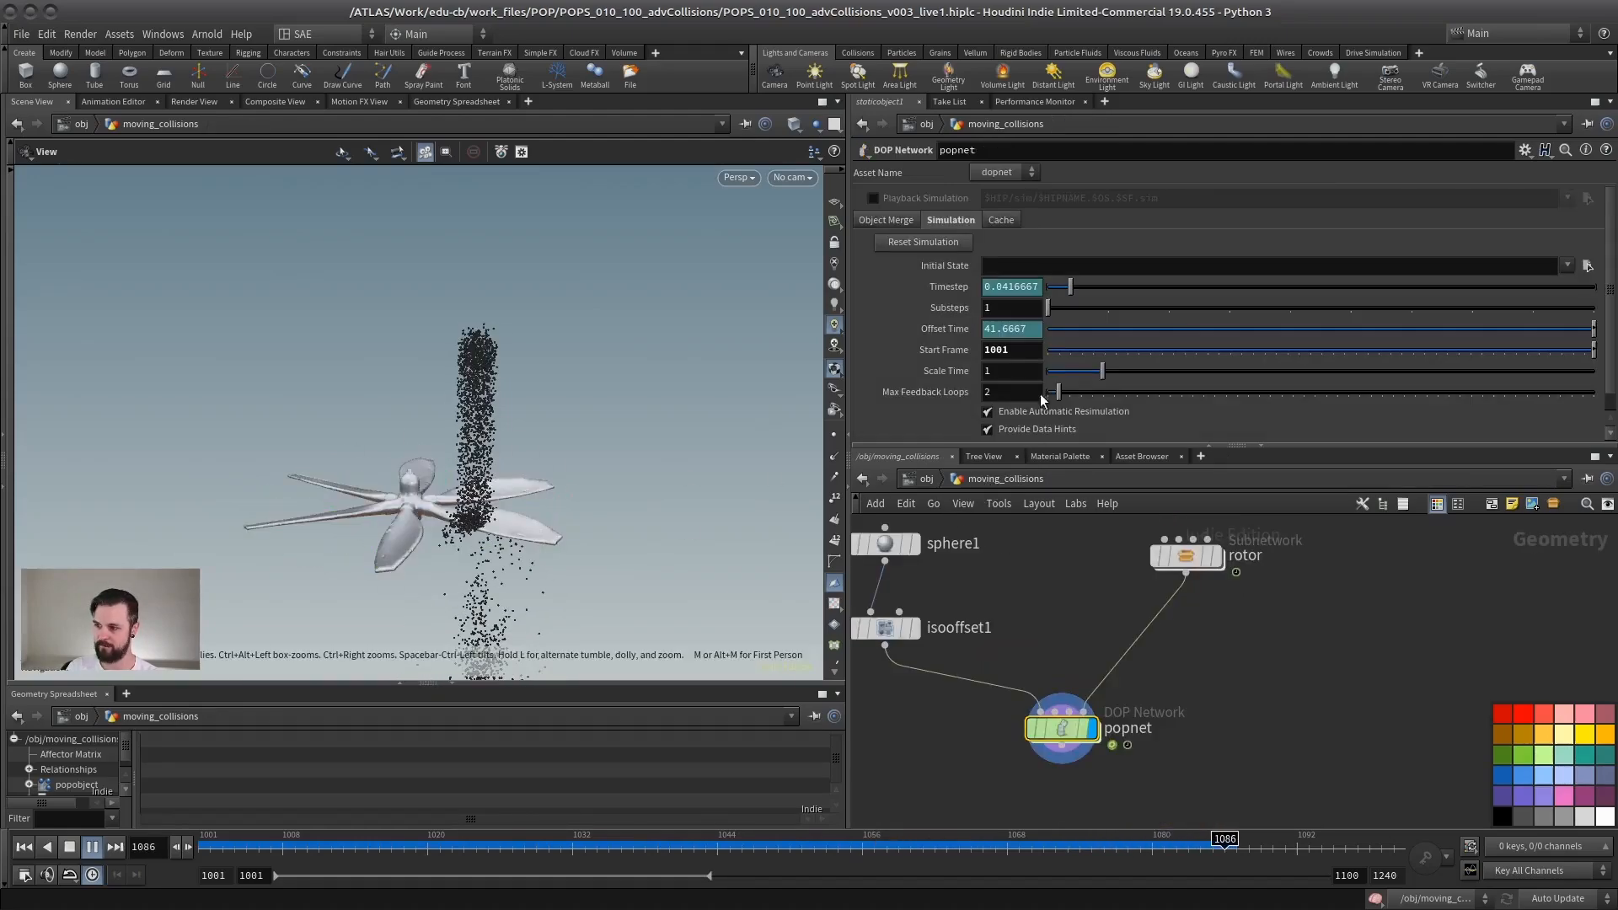
pyautogui.click(984, 477)
pyautogui.click(71, 846)
# Step: Open the complex_shapes1 geometry network from the object level and view its wooden panel at frame 1001
pyautogui.click(932, 477)
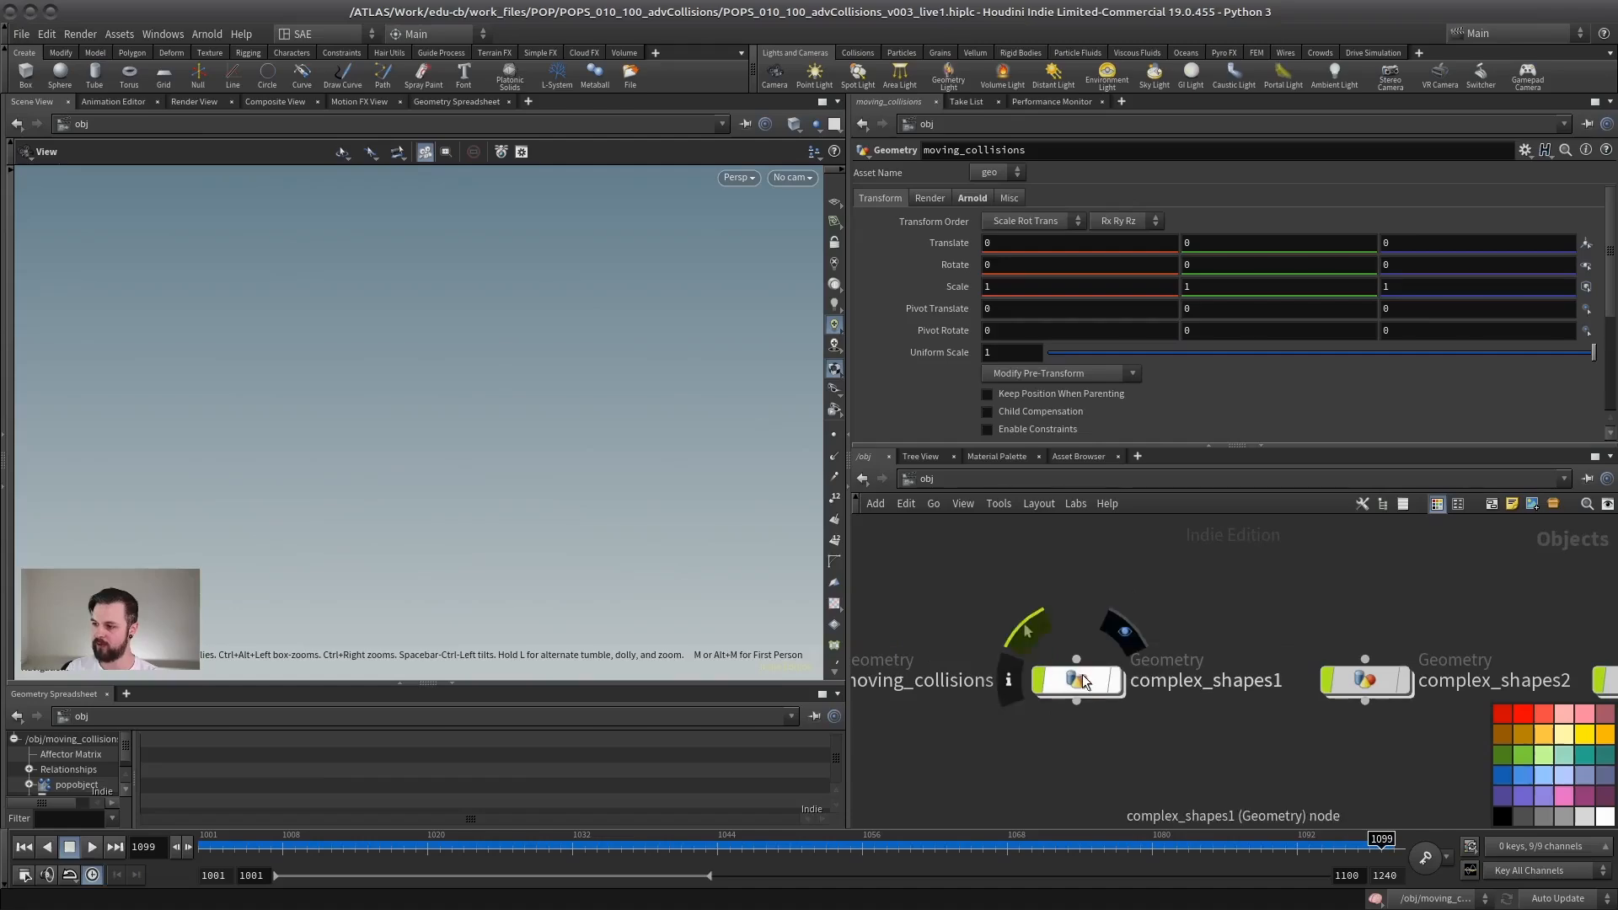
pyautogui.click(1083, 676)
pyautogui.moveTo(1149, 554); pyautogui.dragTo(1148, 499, button='middle')
pyautogui.doubleClick(1080, 625)
pyautogui.hotkey('ctrl', 'Up')
pyautogui.moveTo(517, 534); pyautogui.dragTo(491, 507)
pyautogui.moveTo(1029, 646); pyautogui.dragTo(1023, 700, button='middle')
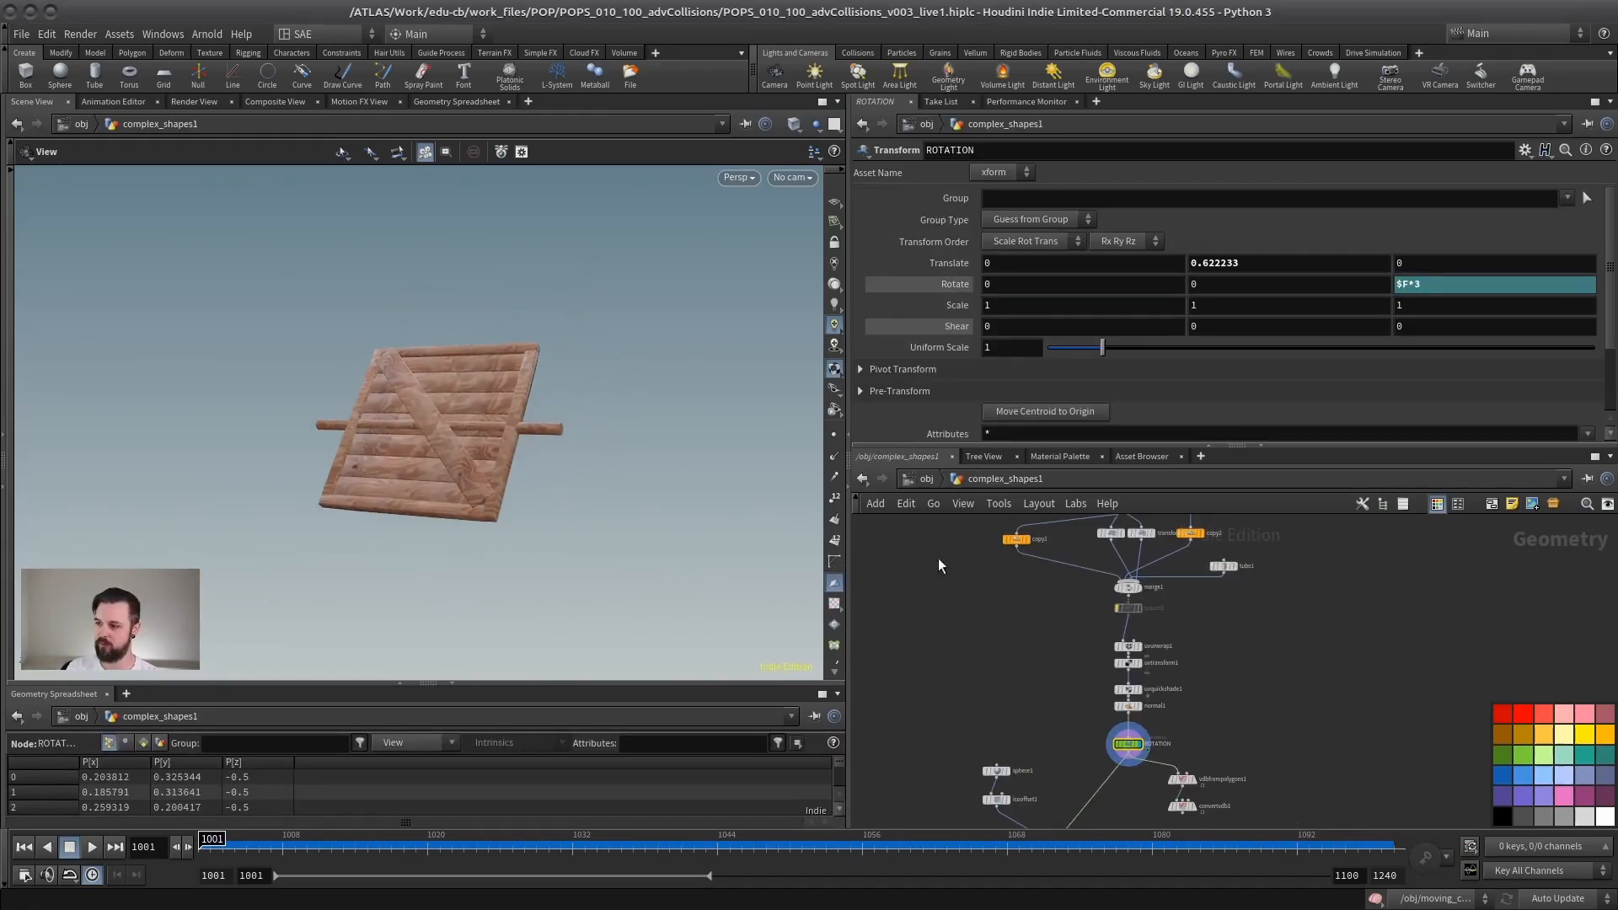
pyautogui.scroll(4, 513, 459)
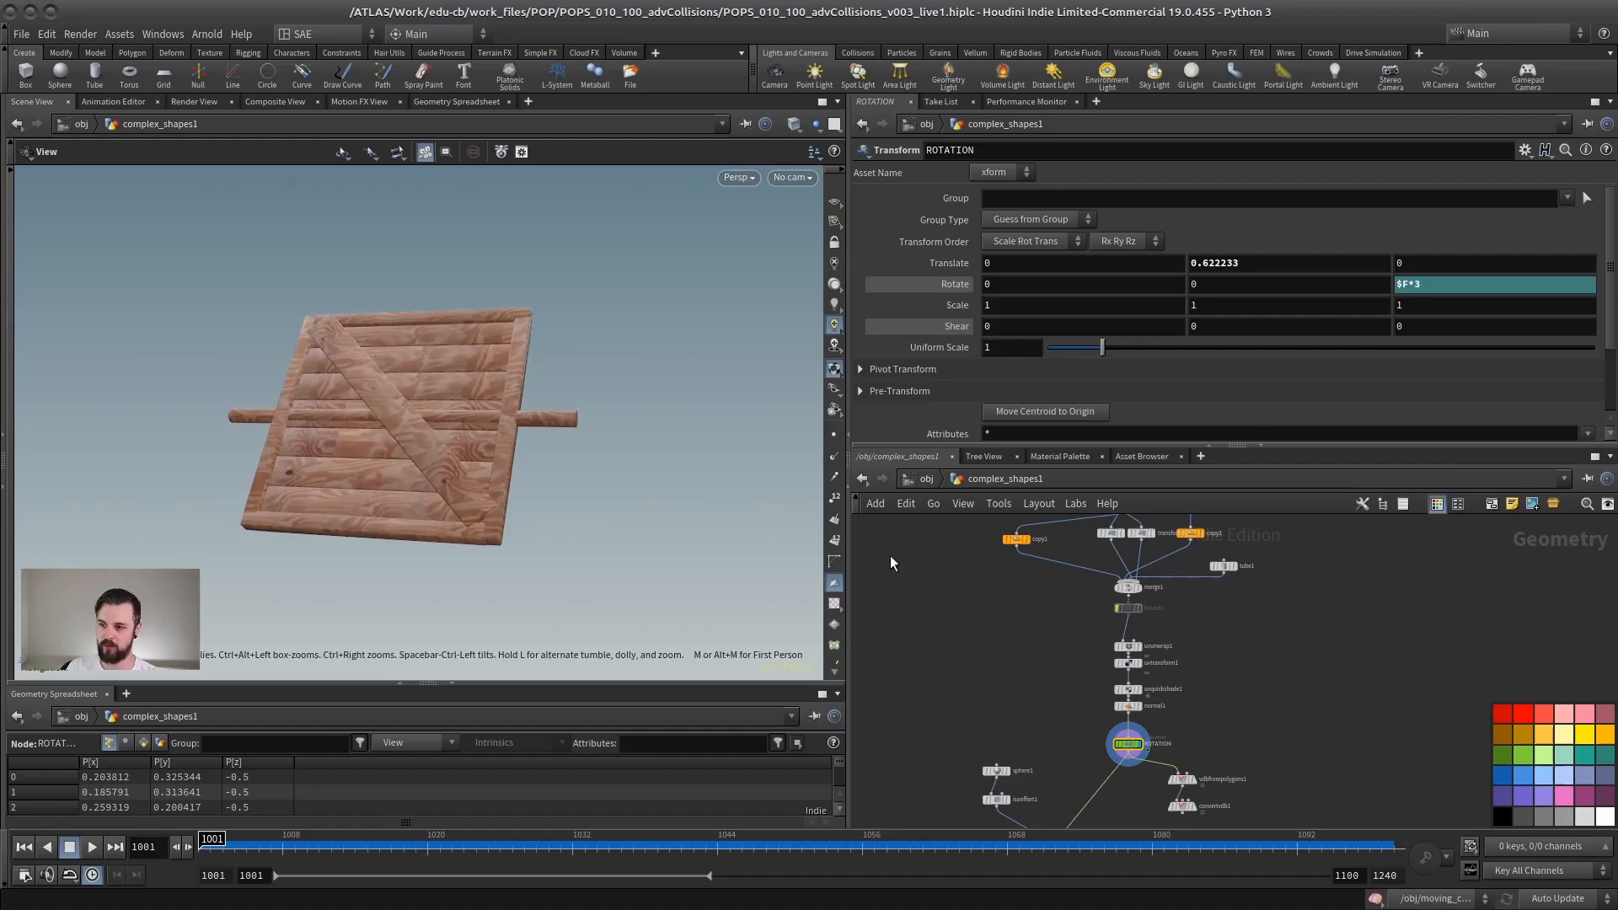
# Step: Inspect how the wooden planks are built by displaying copy1, polybevel1, and copy1 again
pyautogui.moveTo(1074, 520); pyautogui.dragTo(1058, 650, button='middle')
pyautogui.scroll(5, 1057, 685)
pyautogui.moveTo(506, 472); pyautogui.dragTo(439, 451)
pyautogui.scroll(2, 979, 669)
pyautogui.click(965, 642)
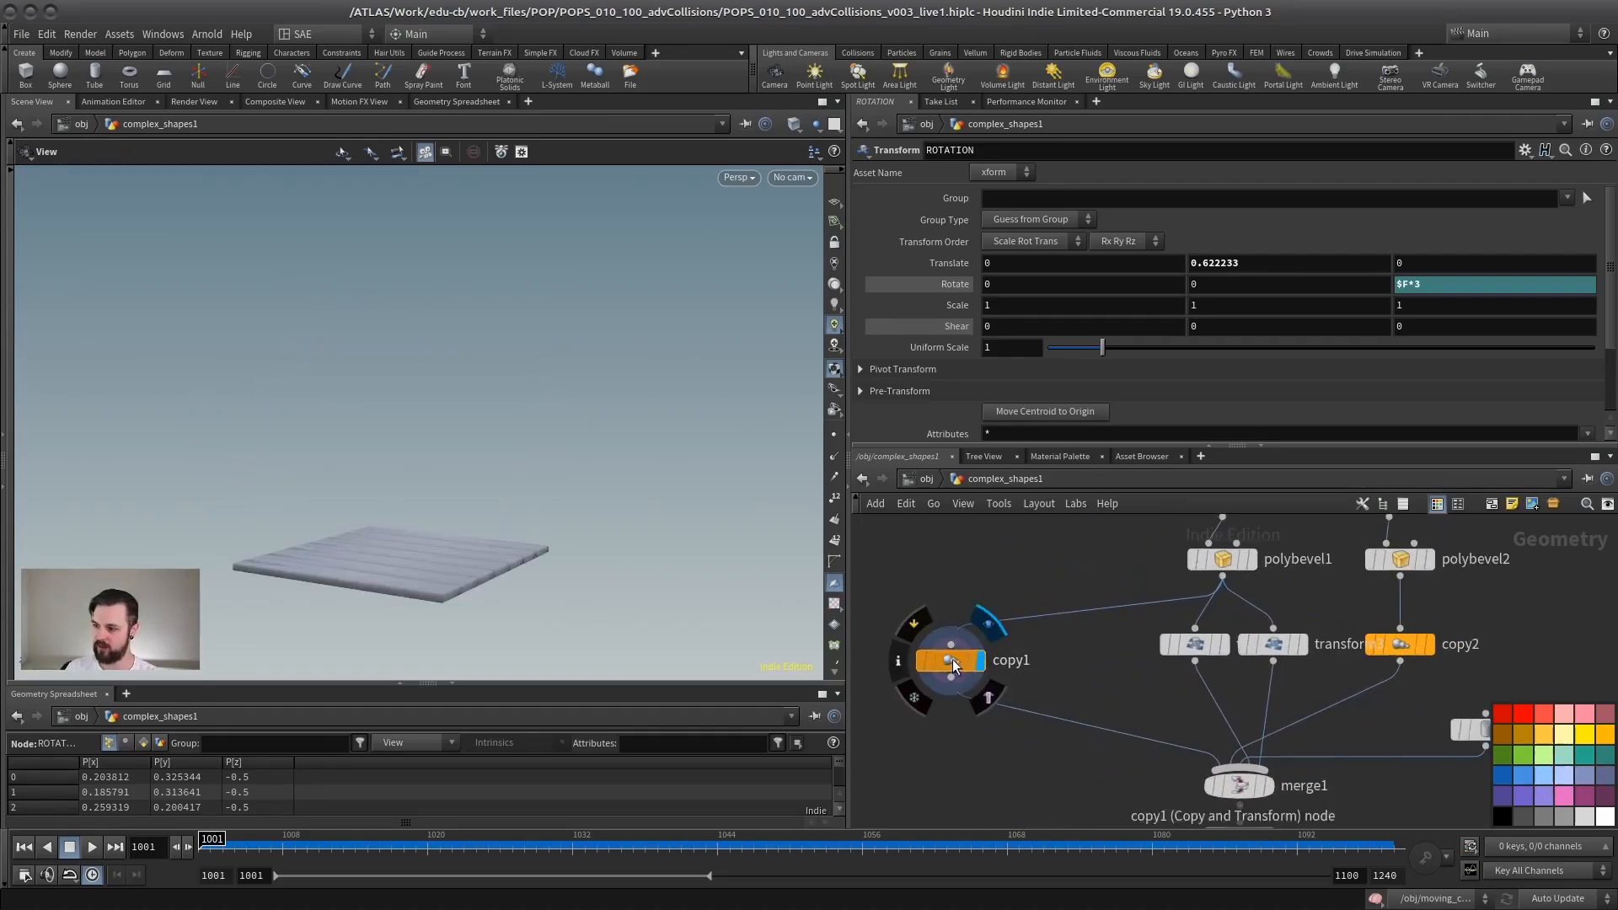
pyautogui.click(942, 642)
pyautogui.click(1249, 560)
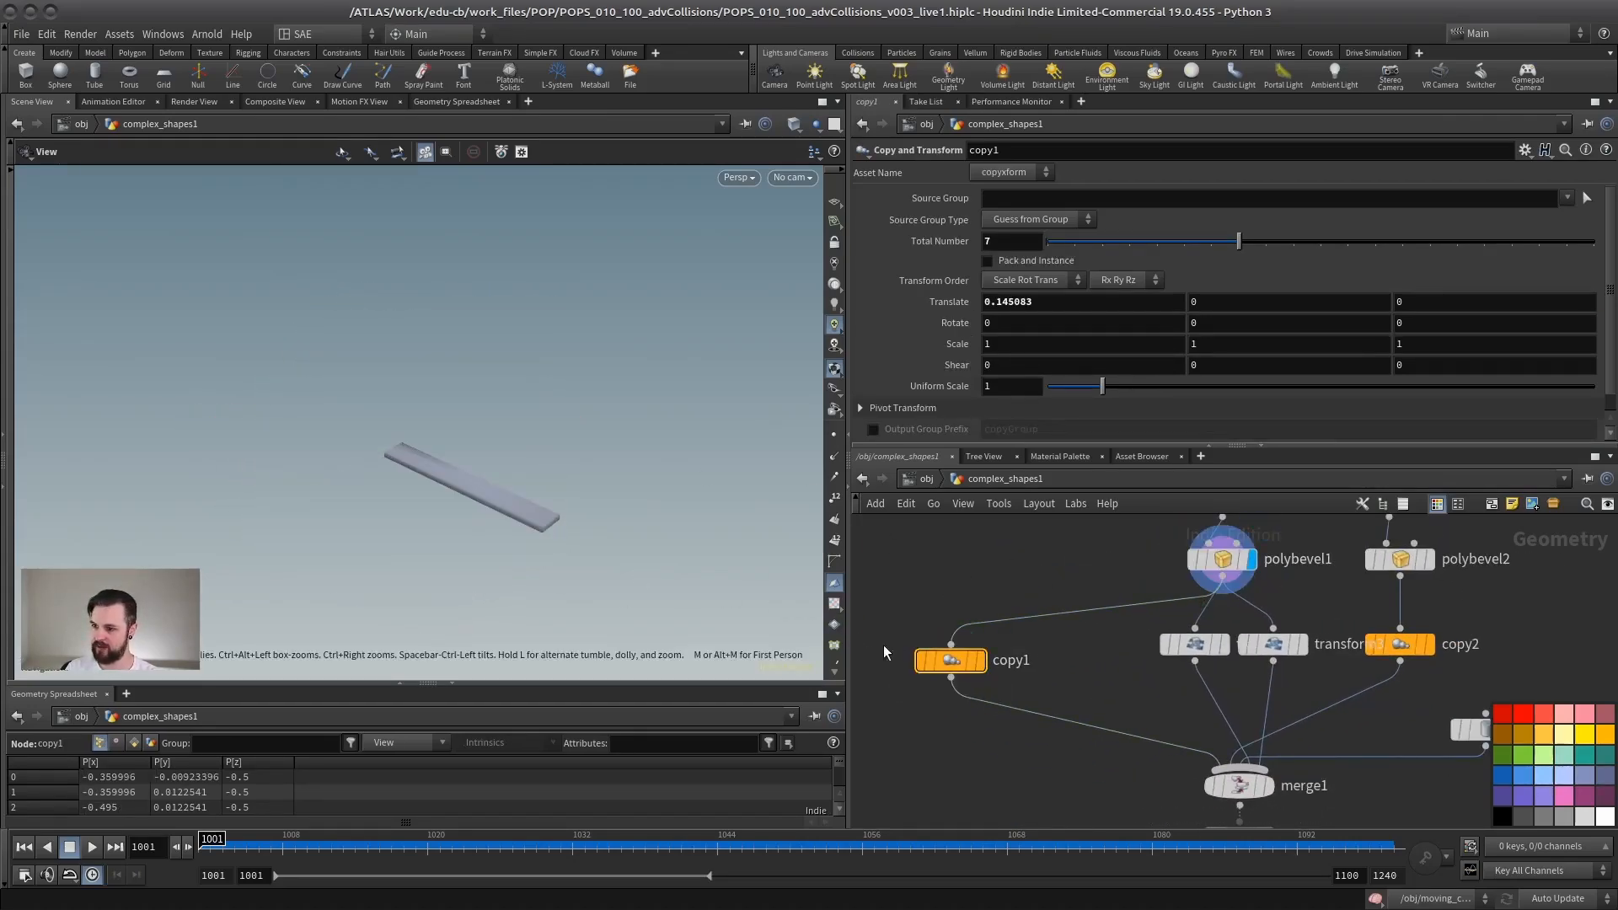
pyautogui.click(983, 661)
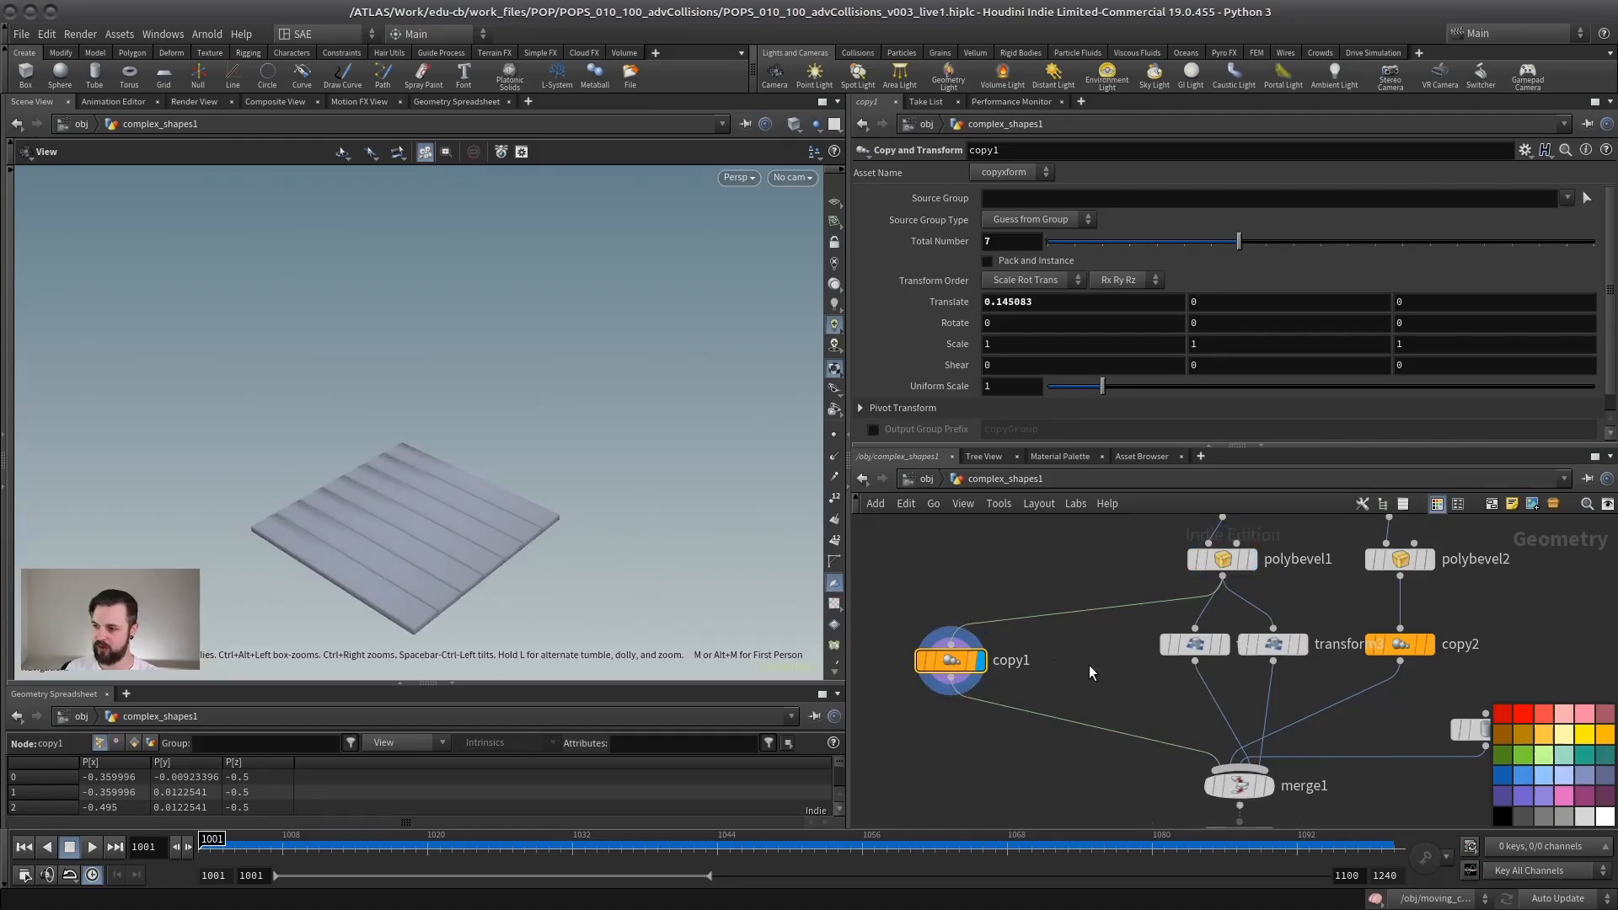
# Step: Display merge1 and inspect the assembled panel from another angle
pyautogui.moveTo(1291, 740); pyautogui.dragTo(1160, 622, button='middle')
pyautogui.click(1136, 674)
pyautogui.moveTo(949, 761); pyautogui.dragTo(911, 656, button='middle')
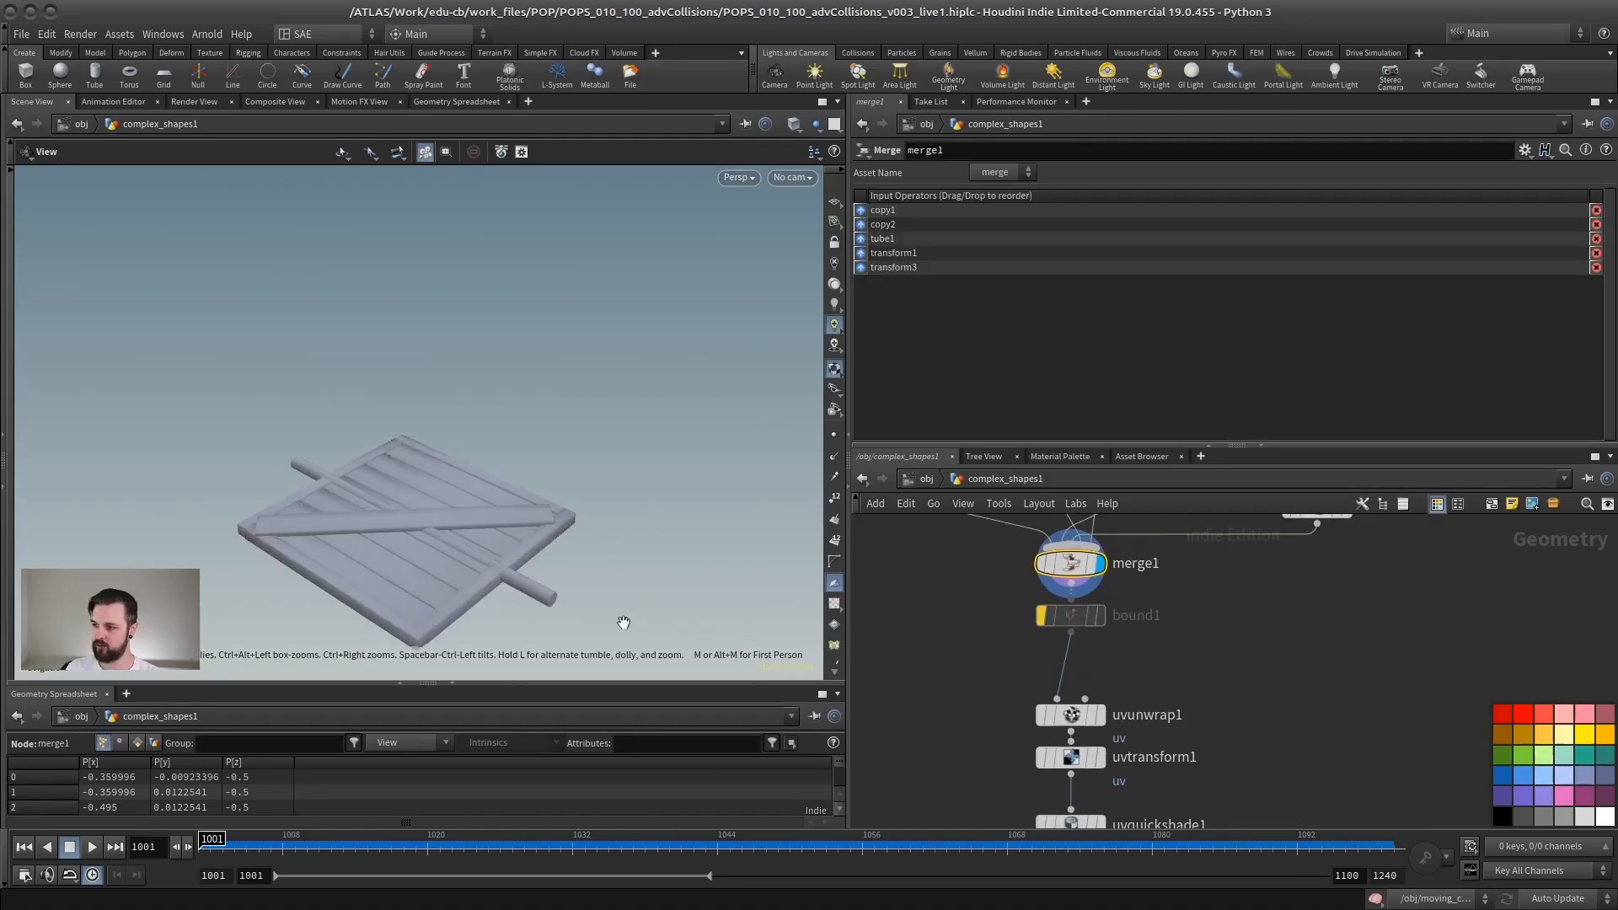
pyautogui.moveTo(624, 618); pyautogui.dragTo(463, 554)
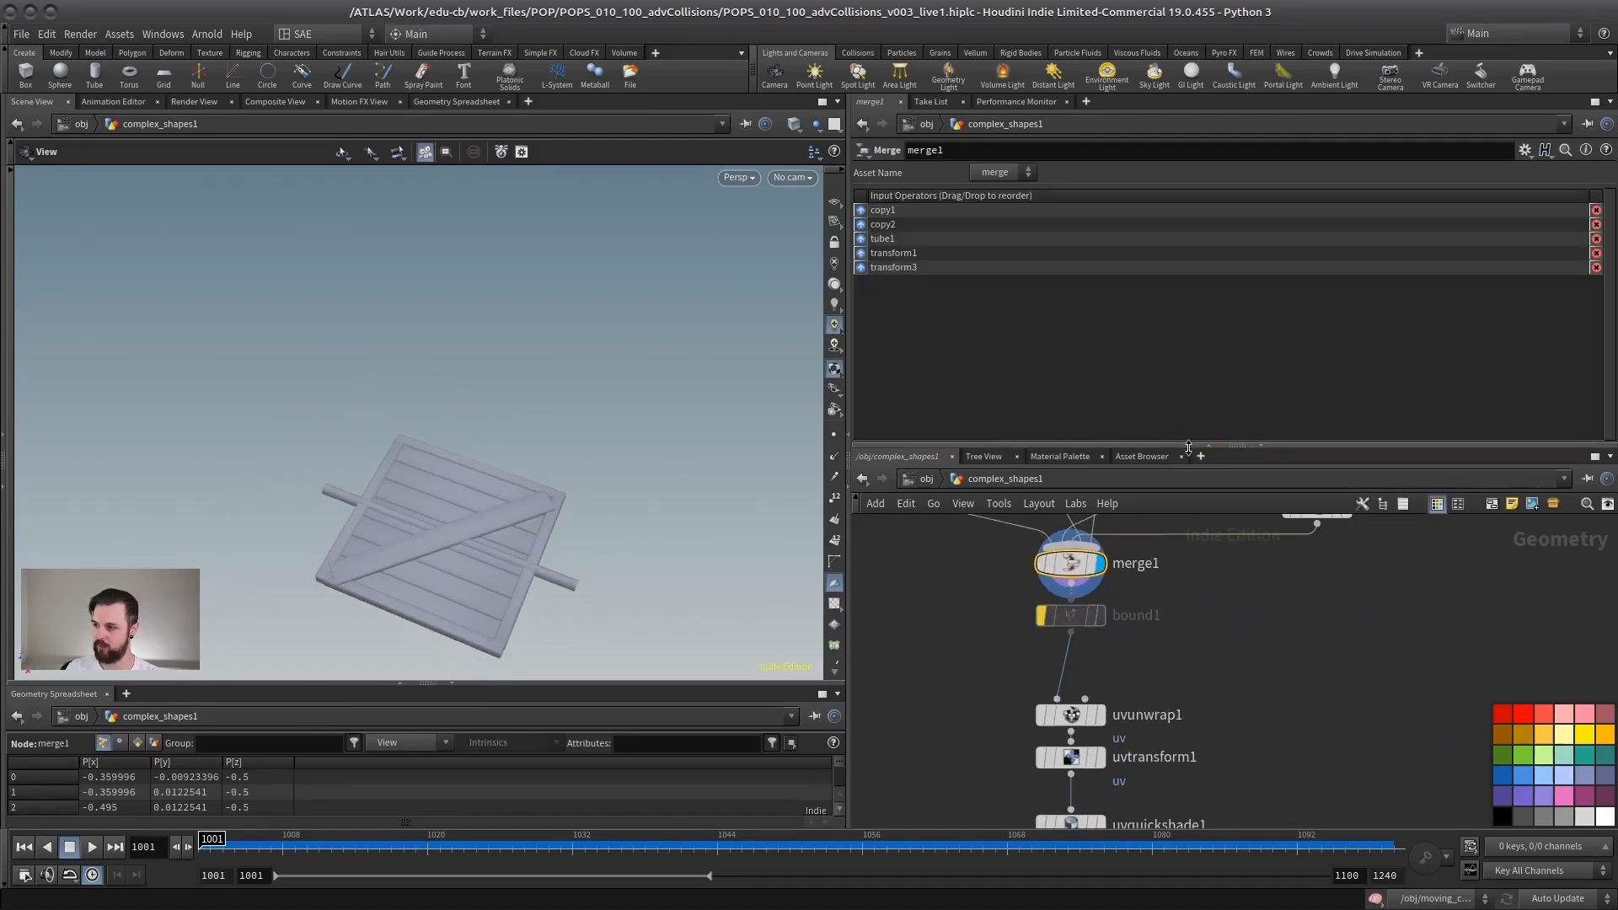
# Step: Enlarge the network area, display the ROTATION transform, play the panel's spin, and return to frame 1001
pyautogui.moveTo(1185, 446); pyautogui.dragTo(1181, 285)
pyautogui.moveTo(1172, 683); pyautogui.dragTo(1285, 493, button='middle')
pyautogui.scroll(-2, 1284, 493)
pyautogui.moveTo(1106, 606); pyautogui.dragTo(1116, 478, button='middle')
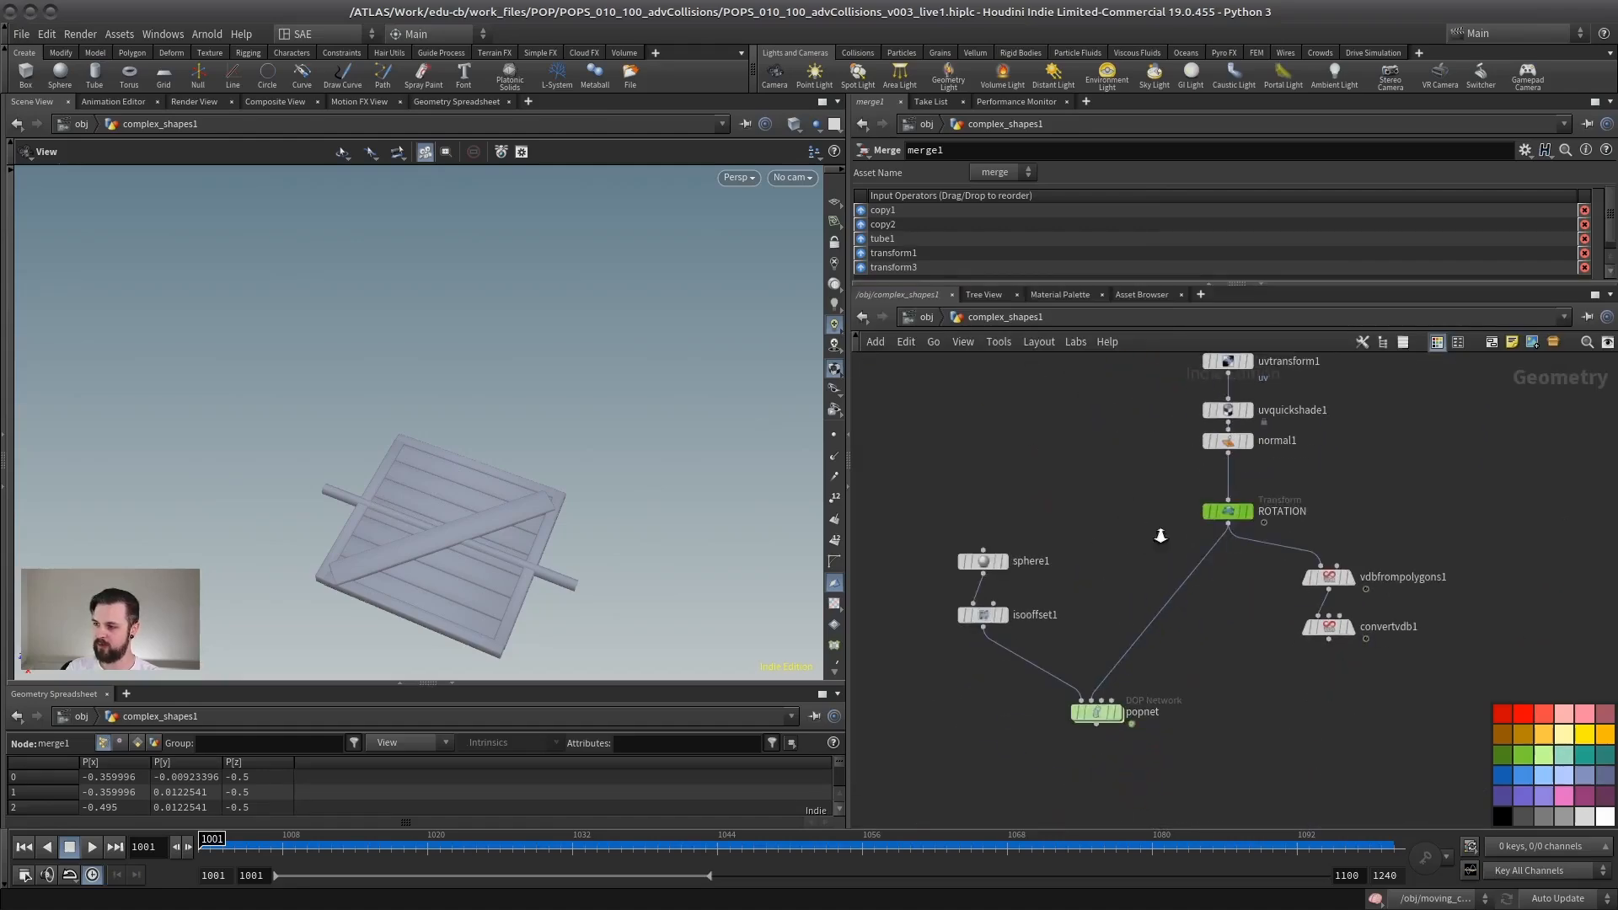
pyautogui.scroll(2, 1158, 537)
pyautogui.click(1288, 502)
pyautogui.moveTo(715, 514); pyautogui.dragTo(625, 527)
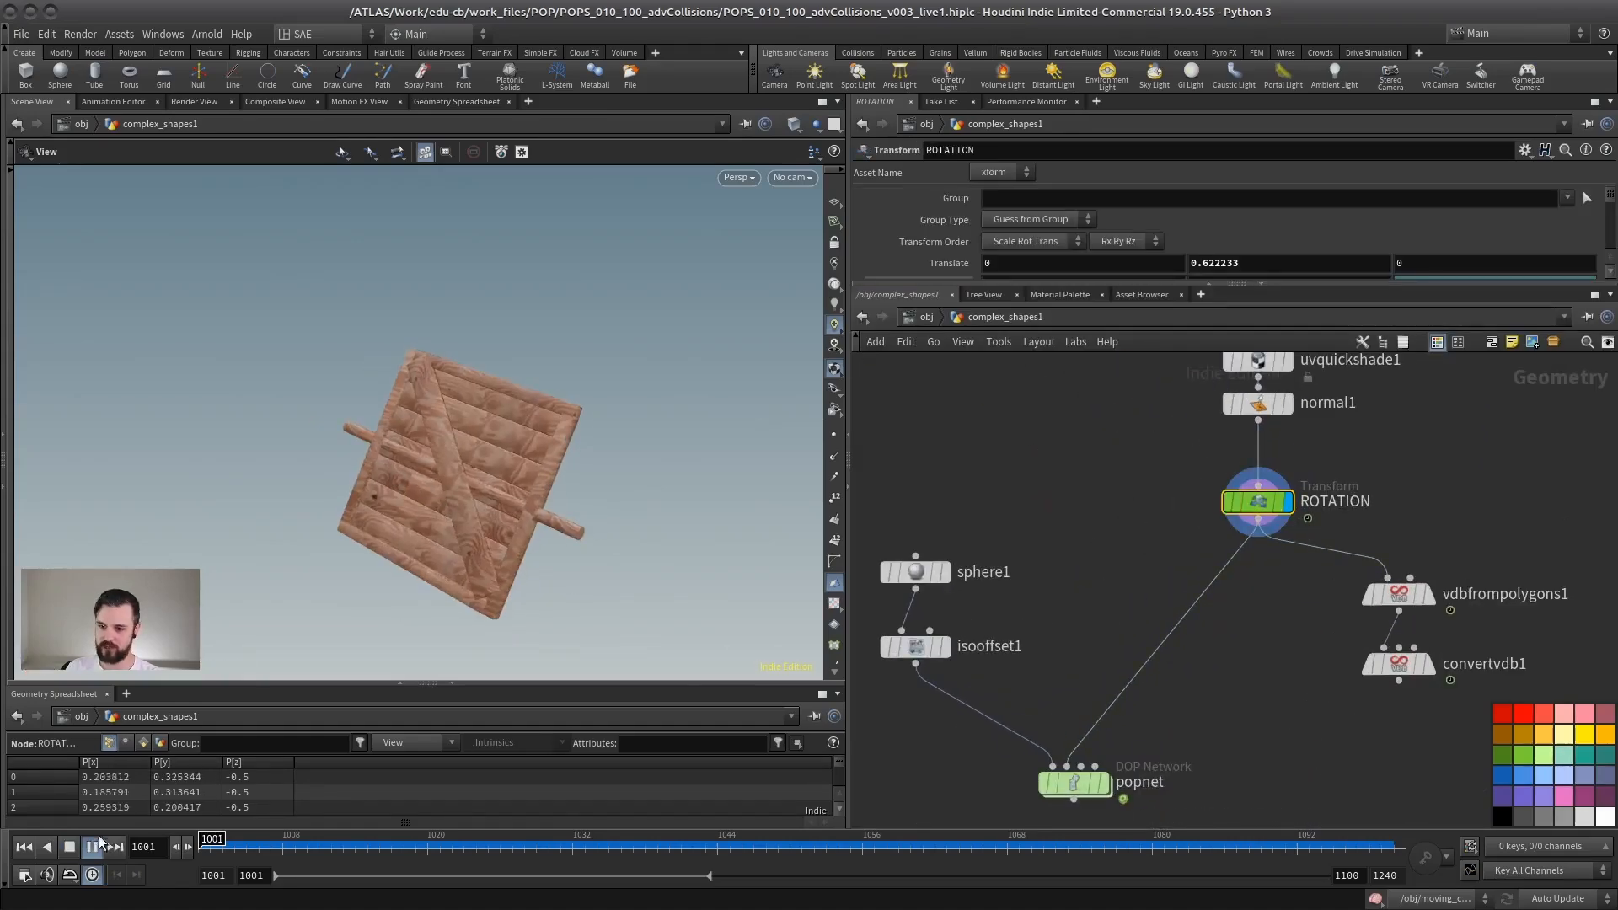
pyautogui.click(72, 849)
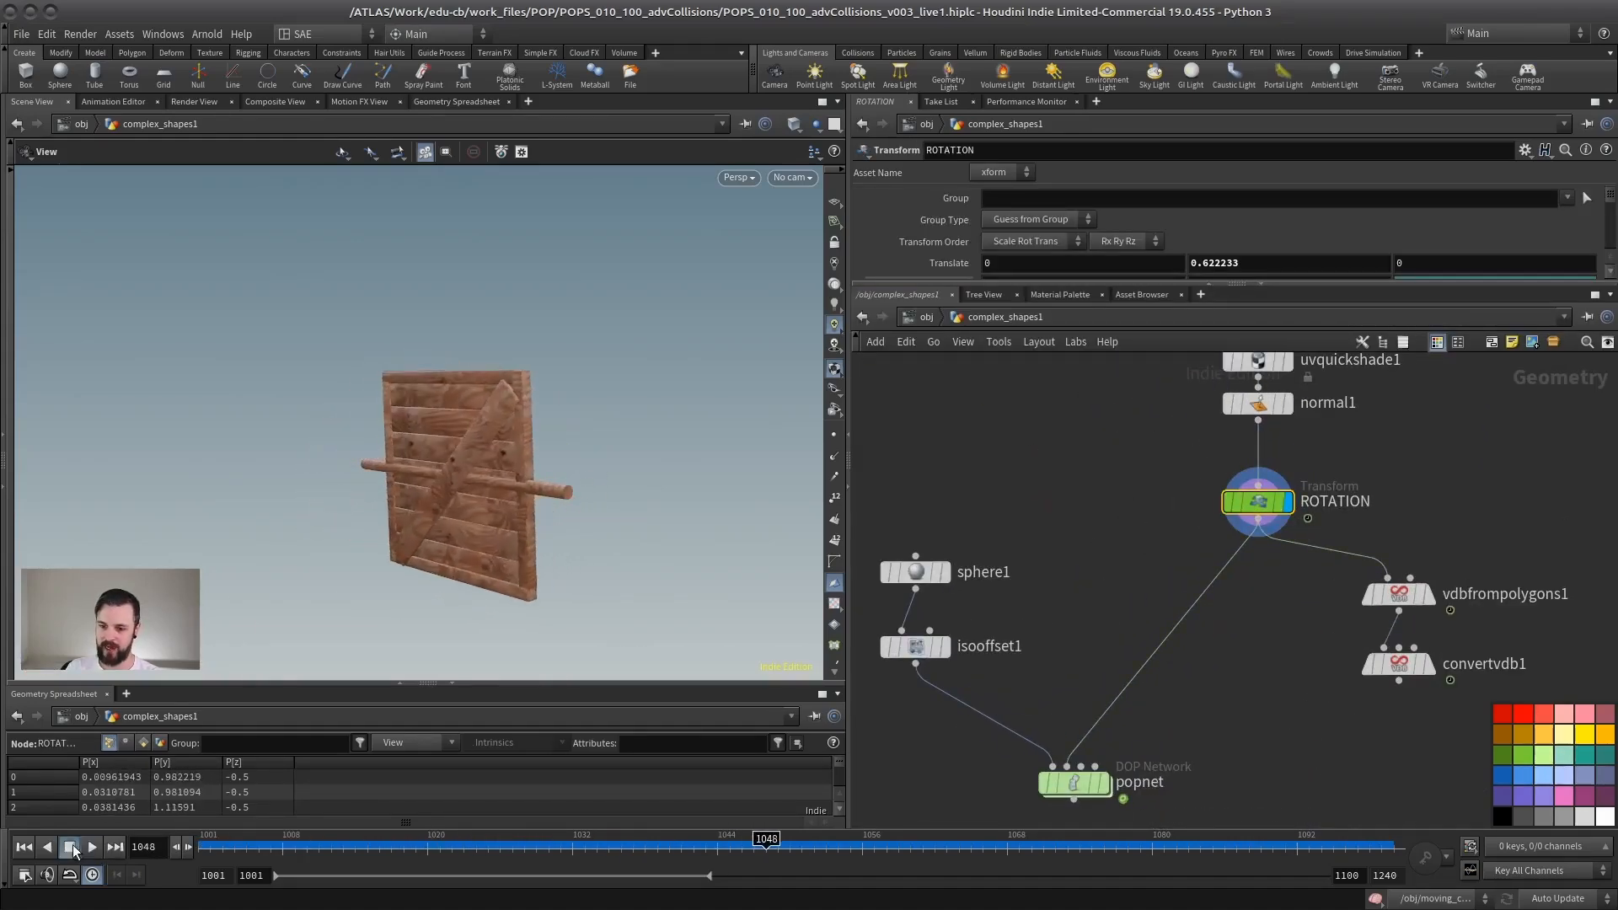
pyautogui.click(24, 847)
pyautogui.moveTo(1092, 671); pyautogui.dragTo(1141, 517, button='middle')
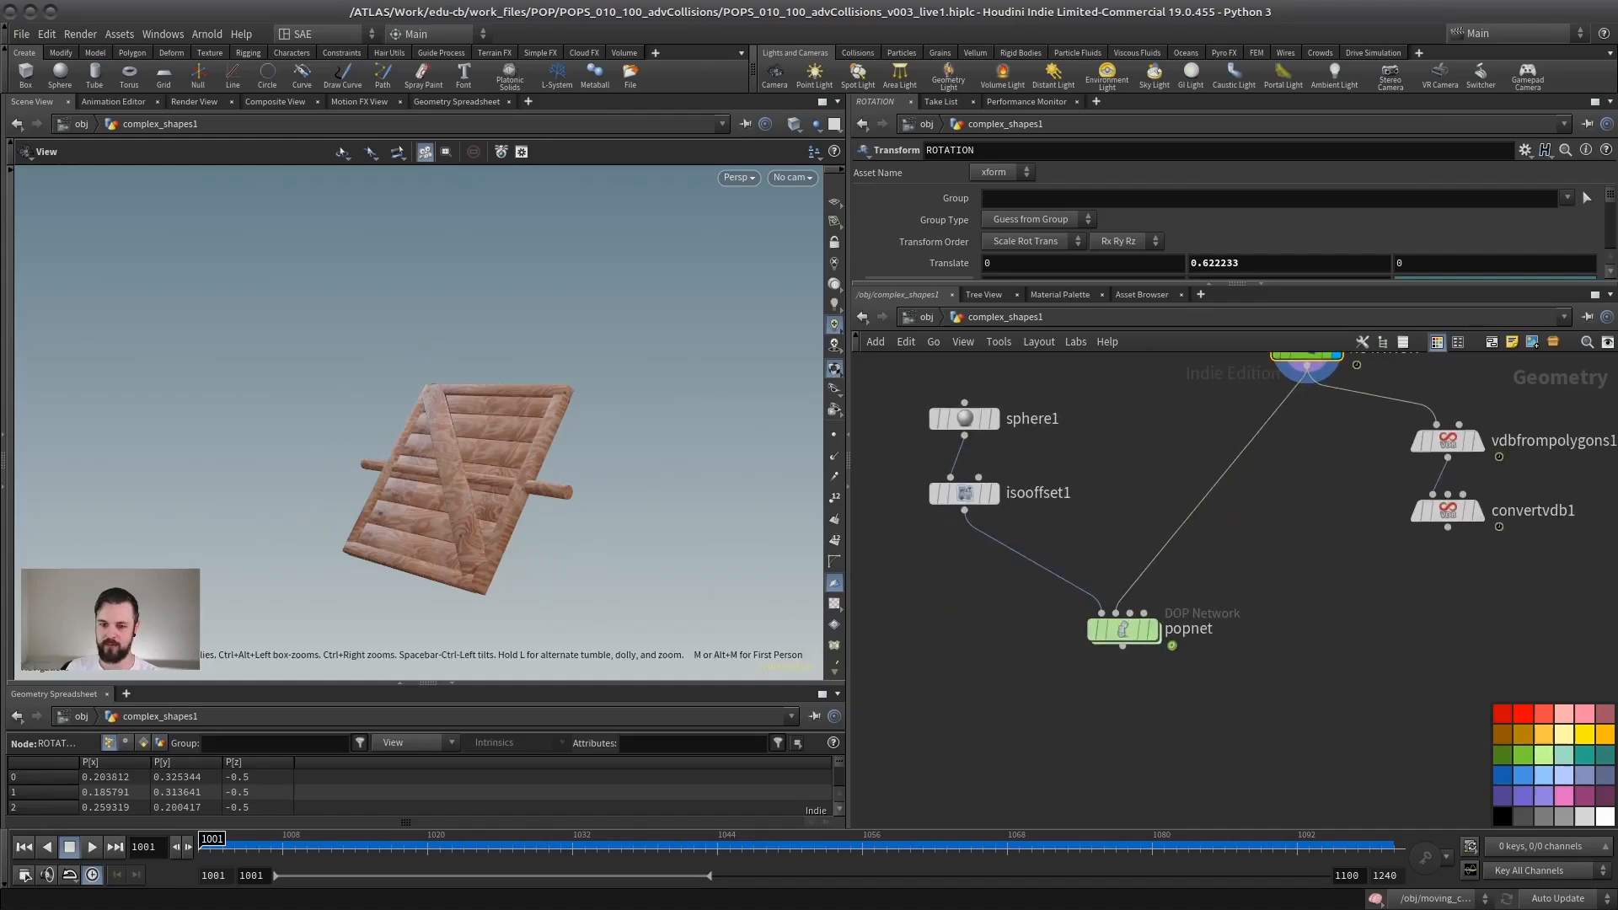
# Step: Open complex_shapes1's popnet, play the particles against the rotating panel, and stop at frame 1066
pyautogui.doubleClick(1125, 631)
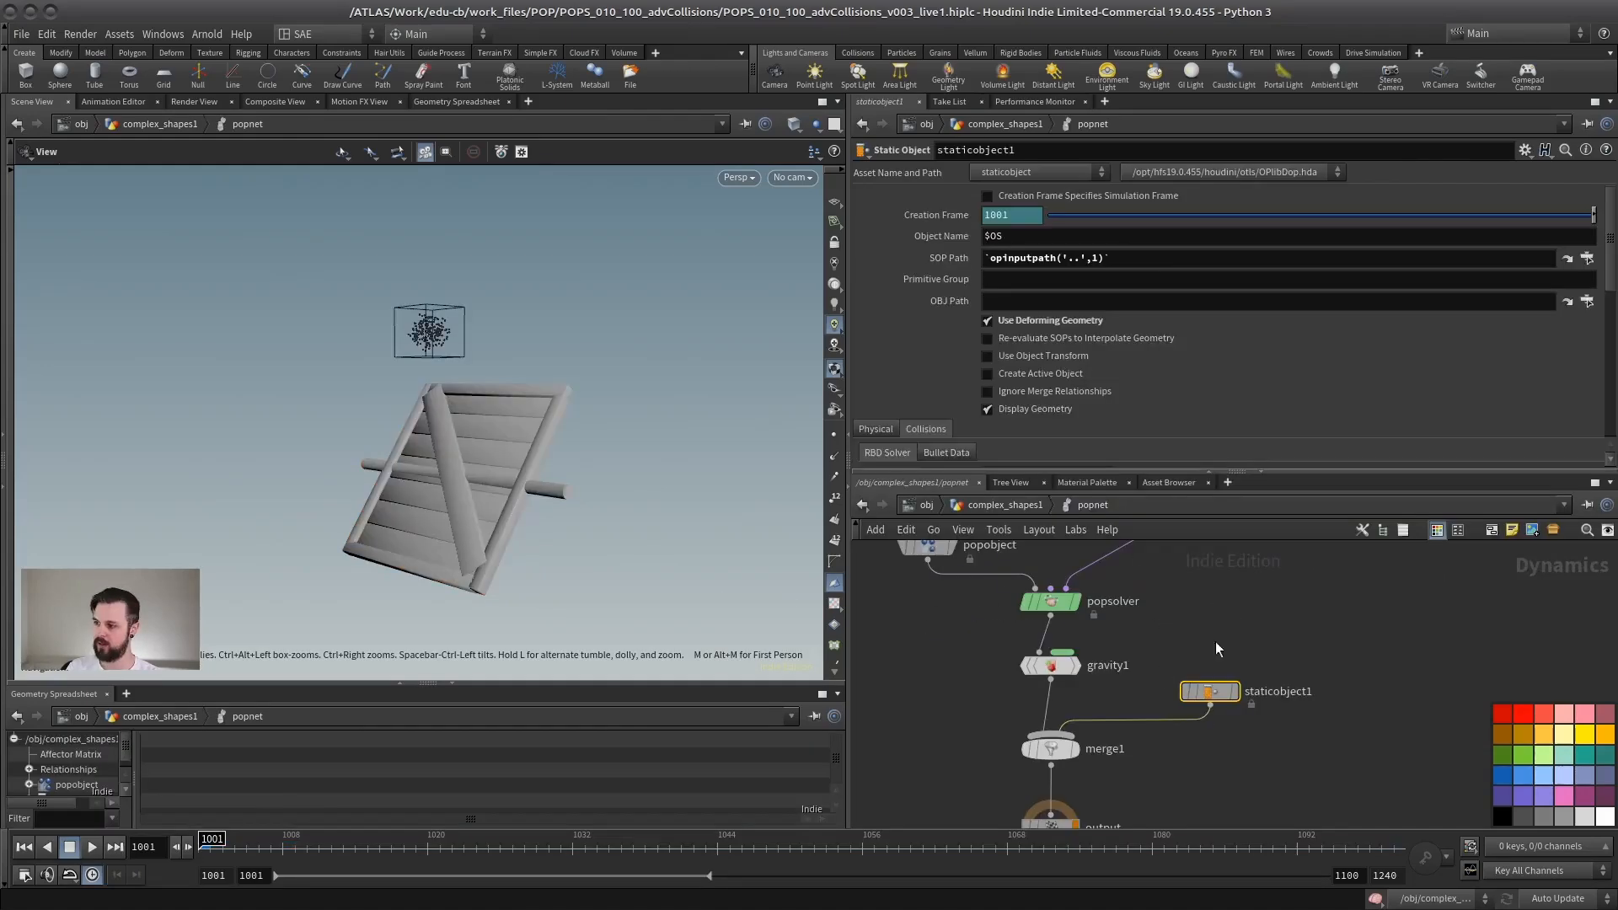
pyautogui.moveTo(376, 493); pyautogui.dragTo(461, 497)
pyautogui.click(93, 849)
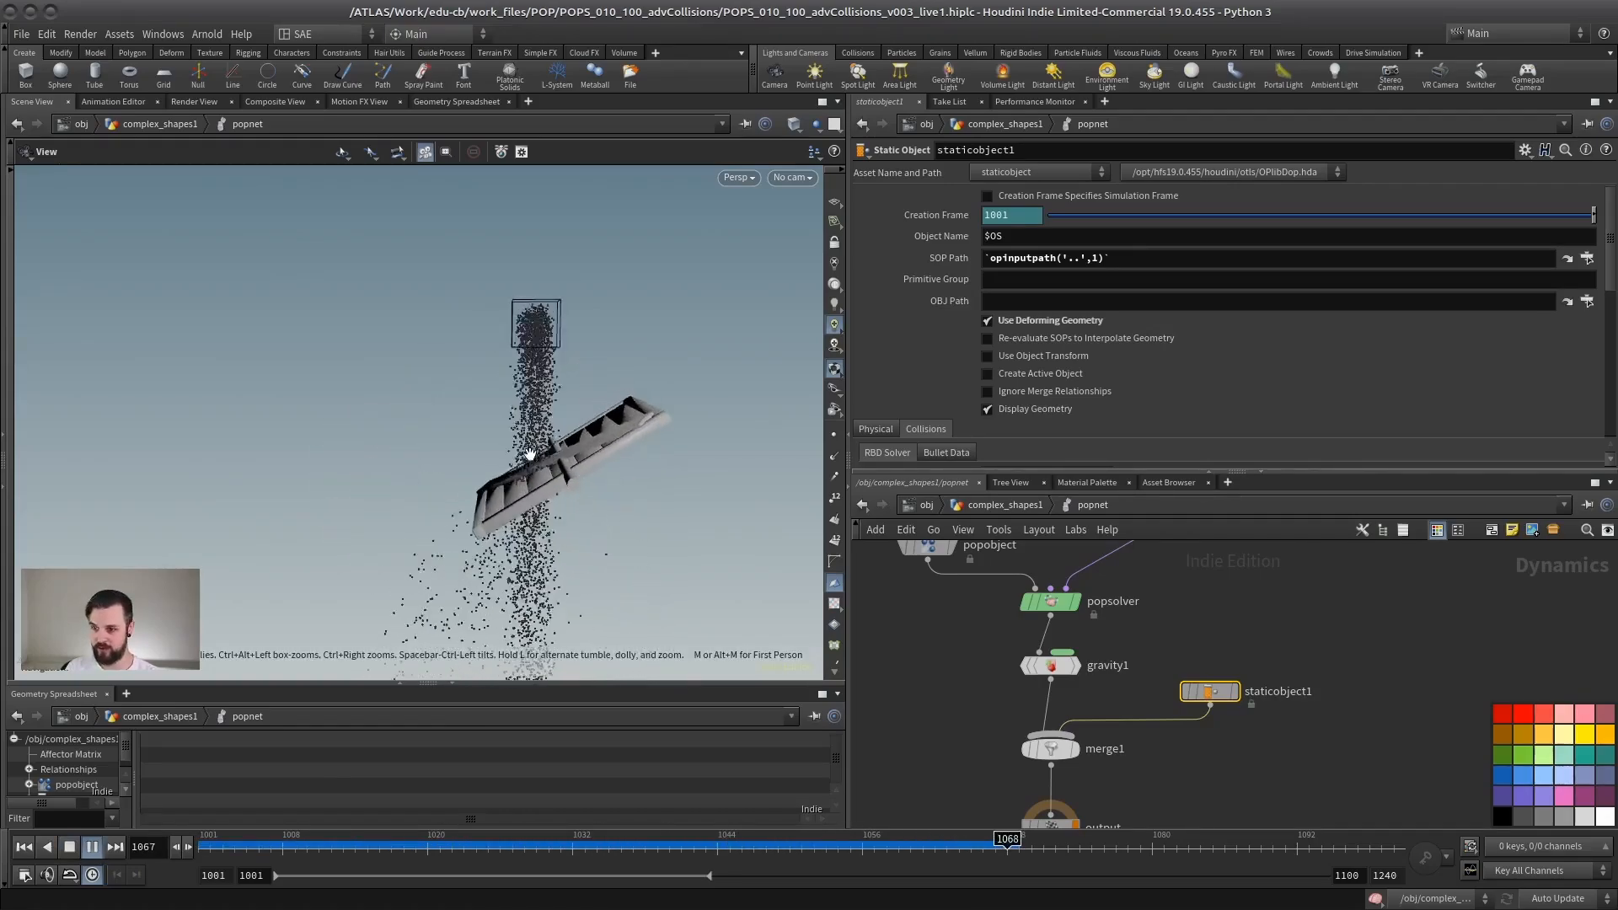
pyautogui.moveTo(551, 465)
pyautogui.mouseDown()
pyautogui.moveTo(585, 447)
pyautogui.moveTo(568, 442)
pyautogui.mouseUp()
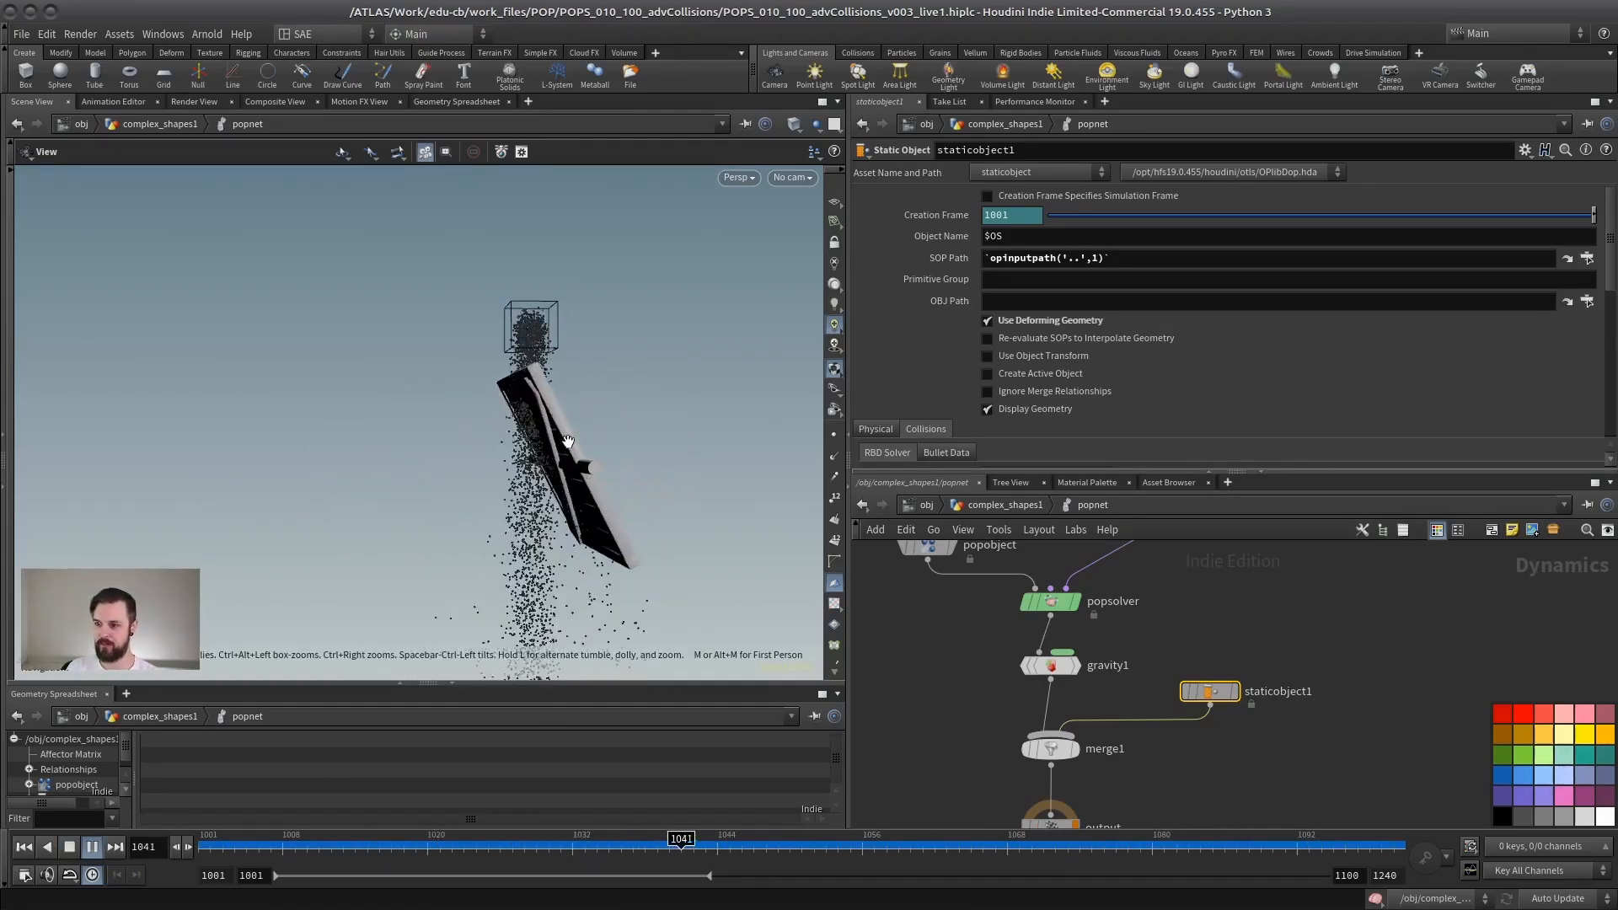
pyautogui.click(70, 847)
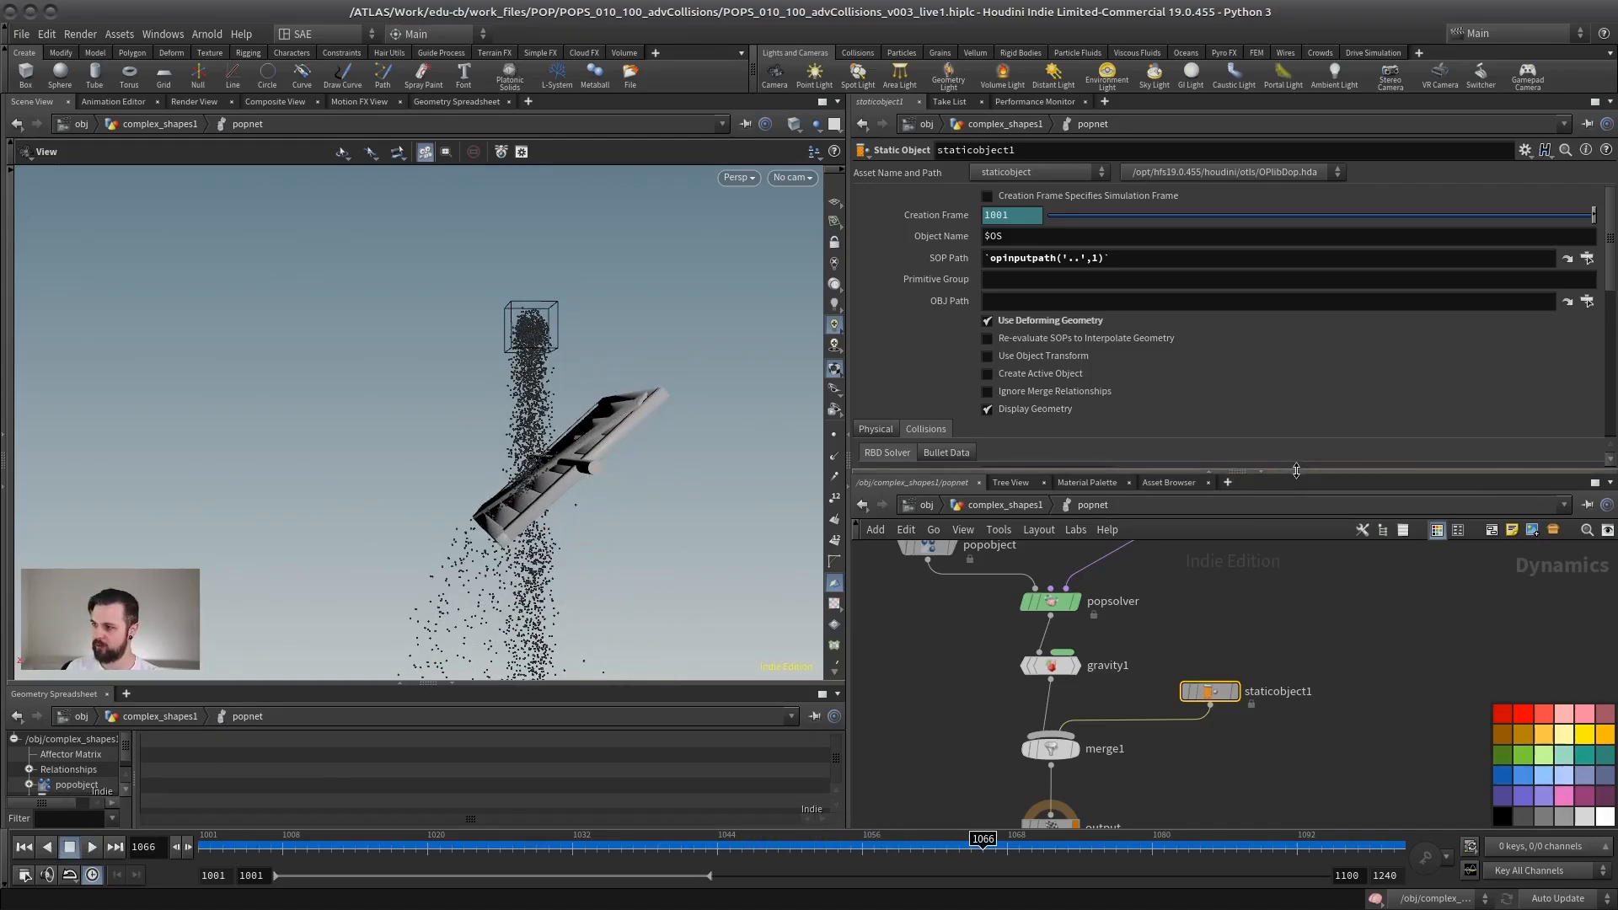
# Step: Turn off Display Geometry and show the volume Collision Guide on staticobject1, then return to frame 1001
pyautogui.moveTo(1296, 470); pyautogui.dragTo(1207, 664)
pyautogui.click(874, 523)
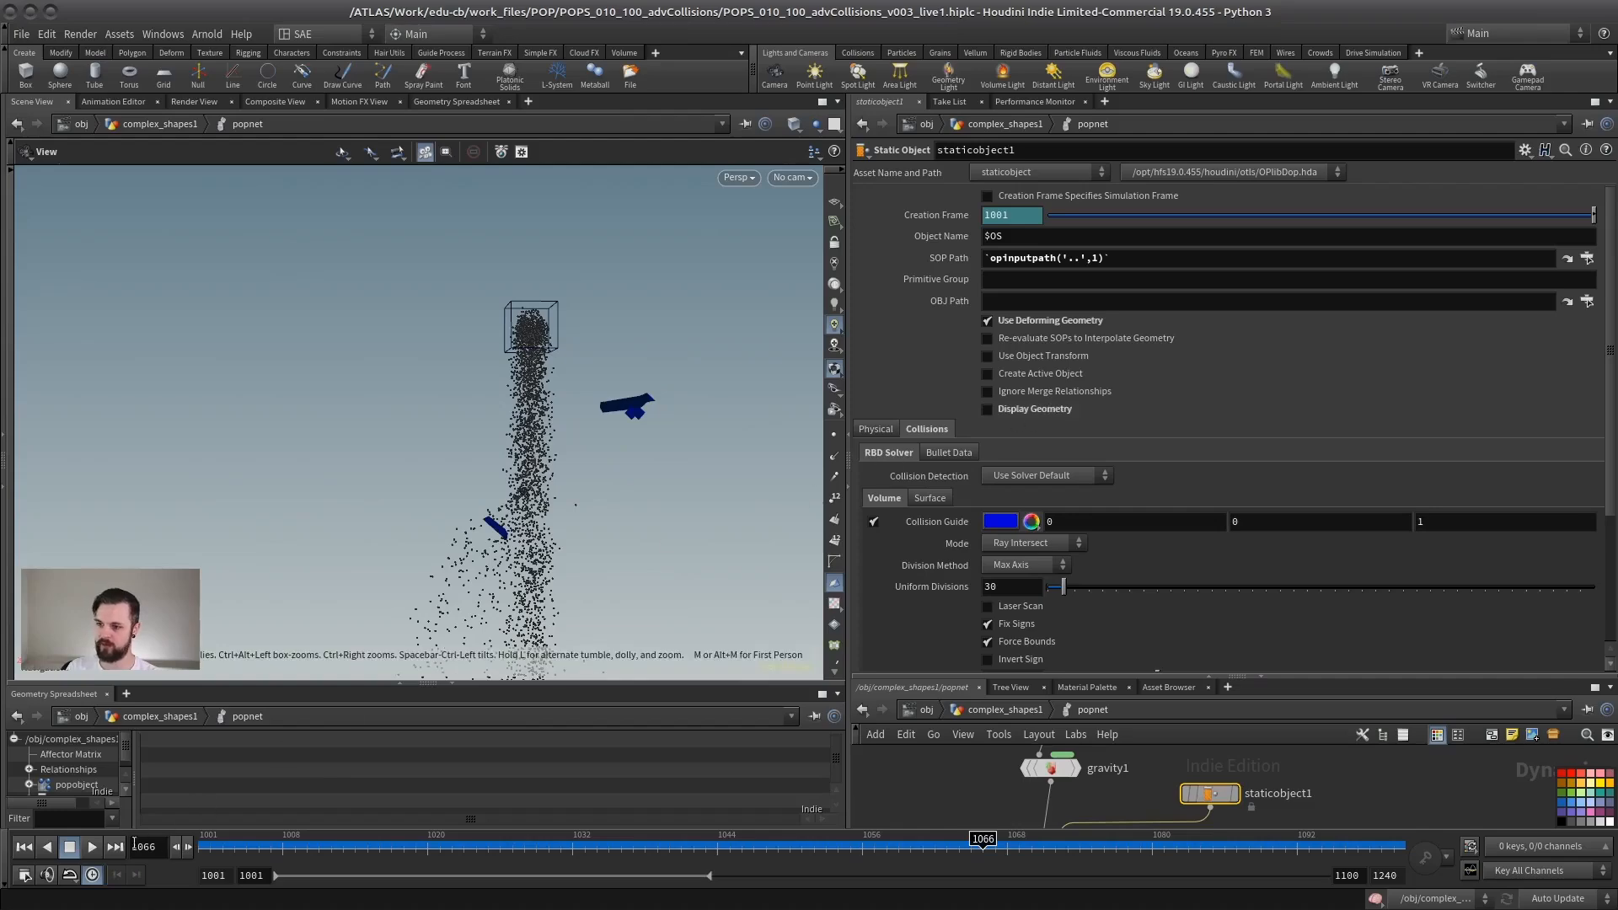
pyautogui.click(24, 848)
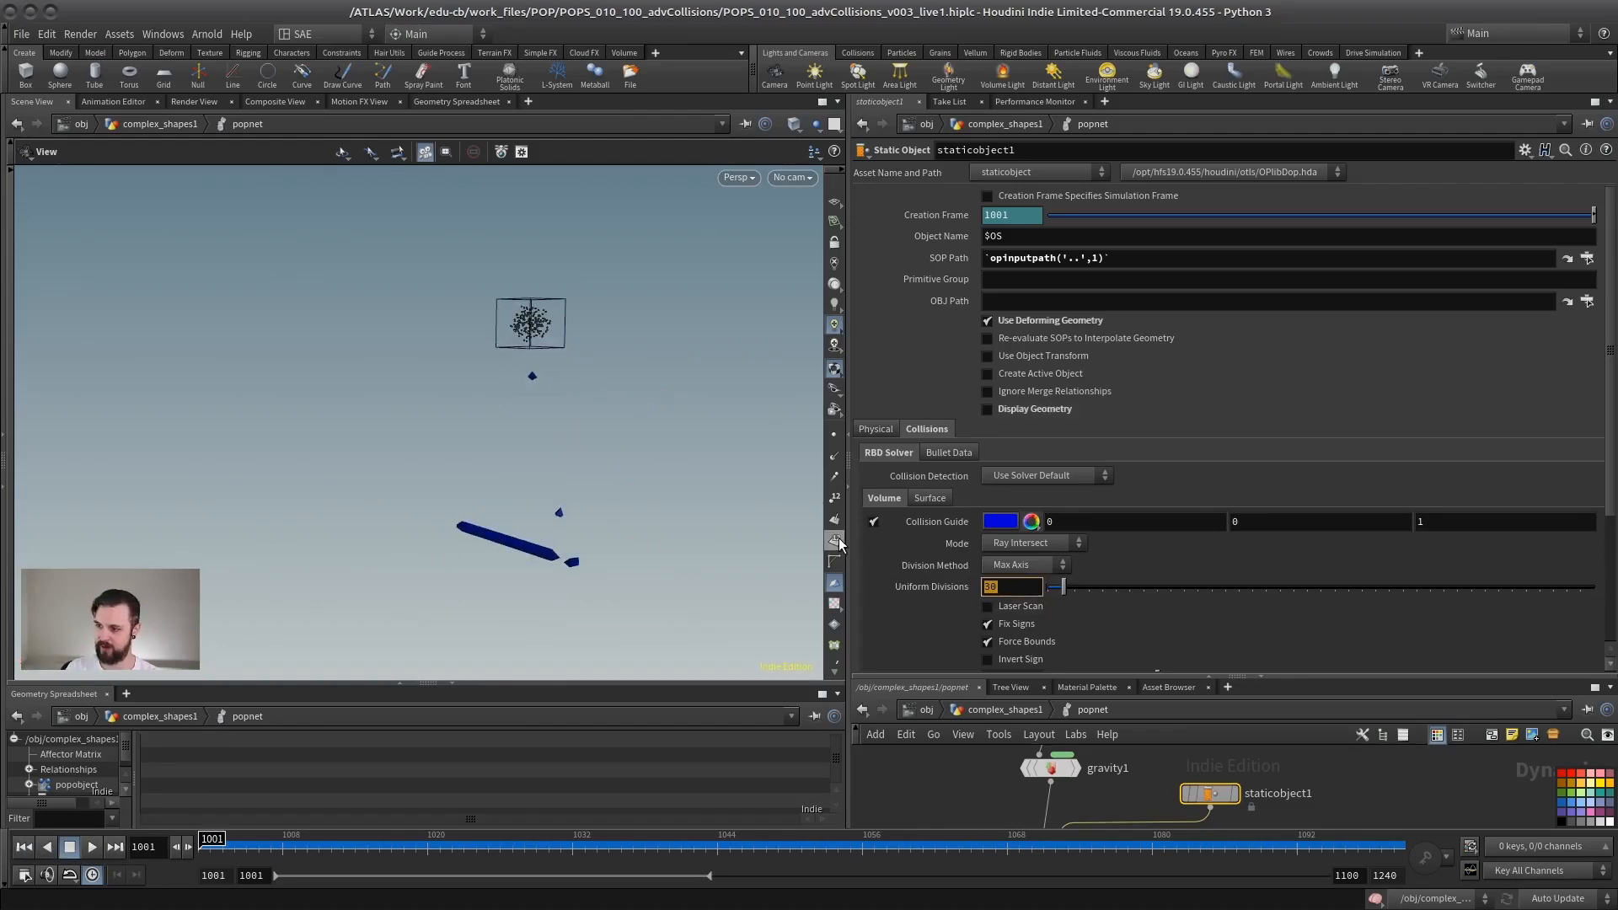
# Step: Set the collision volume's Uniform Divisions to 120 and inspect the panel's guide from several angles
pyautogui.write('120')
pyautogui.press('Return')
pyautogui.moveTo(590, 489); pyautogui.dragTo(642, 507)
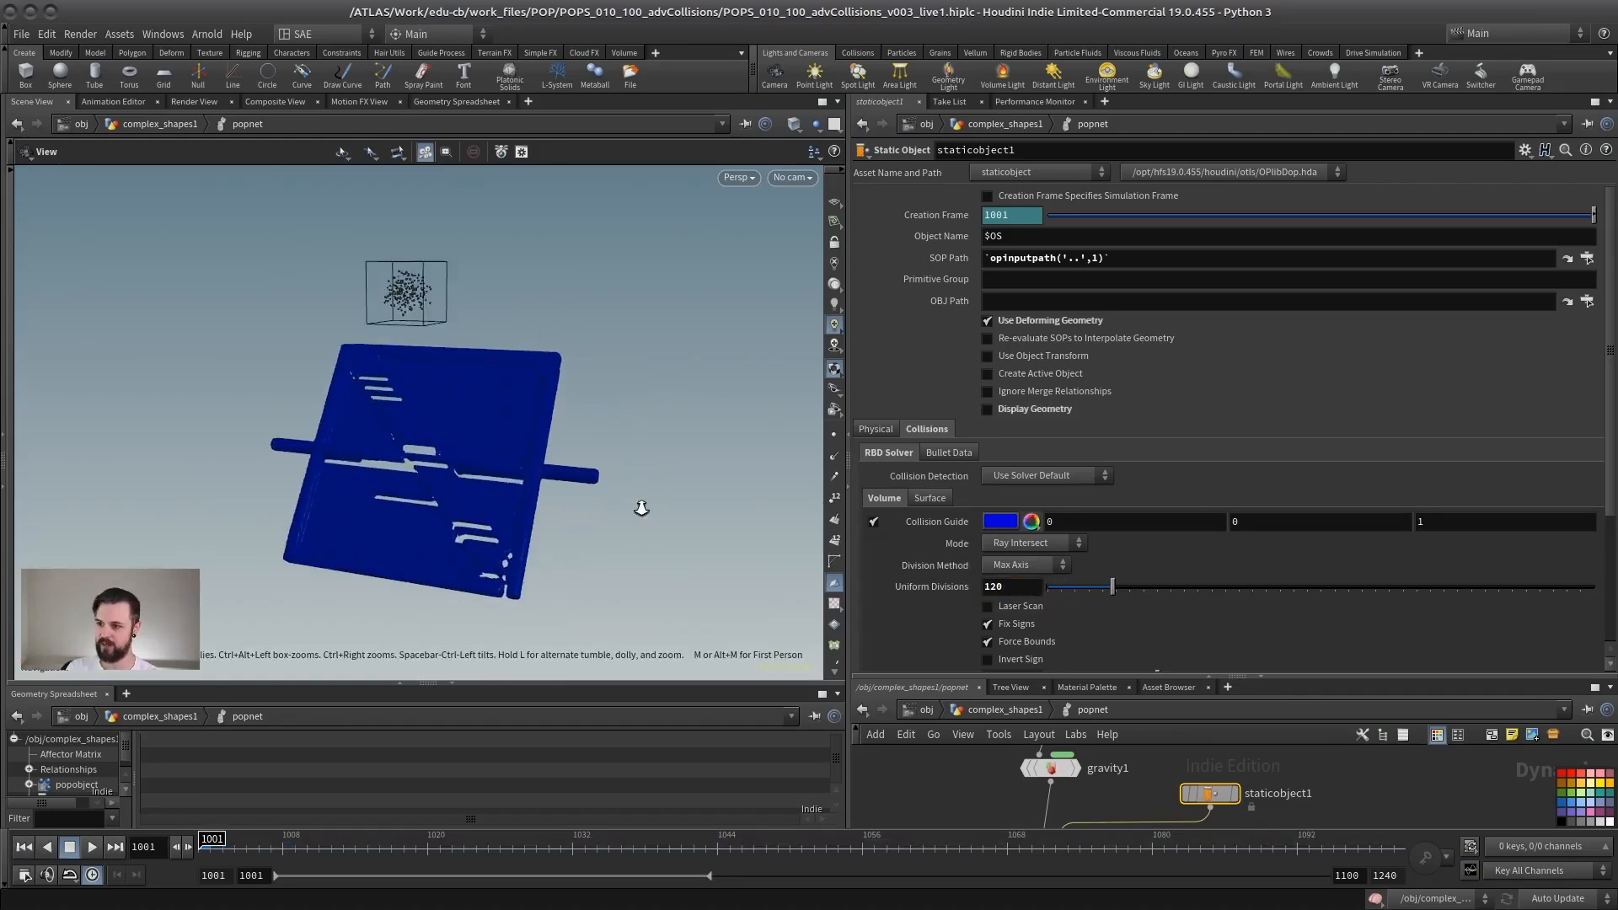
pyautogui.moveTo(641, 507); pyautogui.dragTo(628, 533, button='right')
pyautogui.moveTo(337, 387); pyautogui.dragTo(437, 458)
pyautogui.moveTo(437, 459); pyautogui.dragTo(514, 464, button='middle')
# Step: Play the simulation with the panel's volume guide visible, examine the particle hits, and return to frame 1001
pyautogui.click(92, 847)
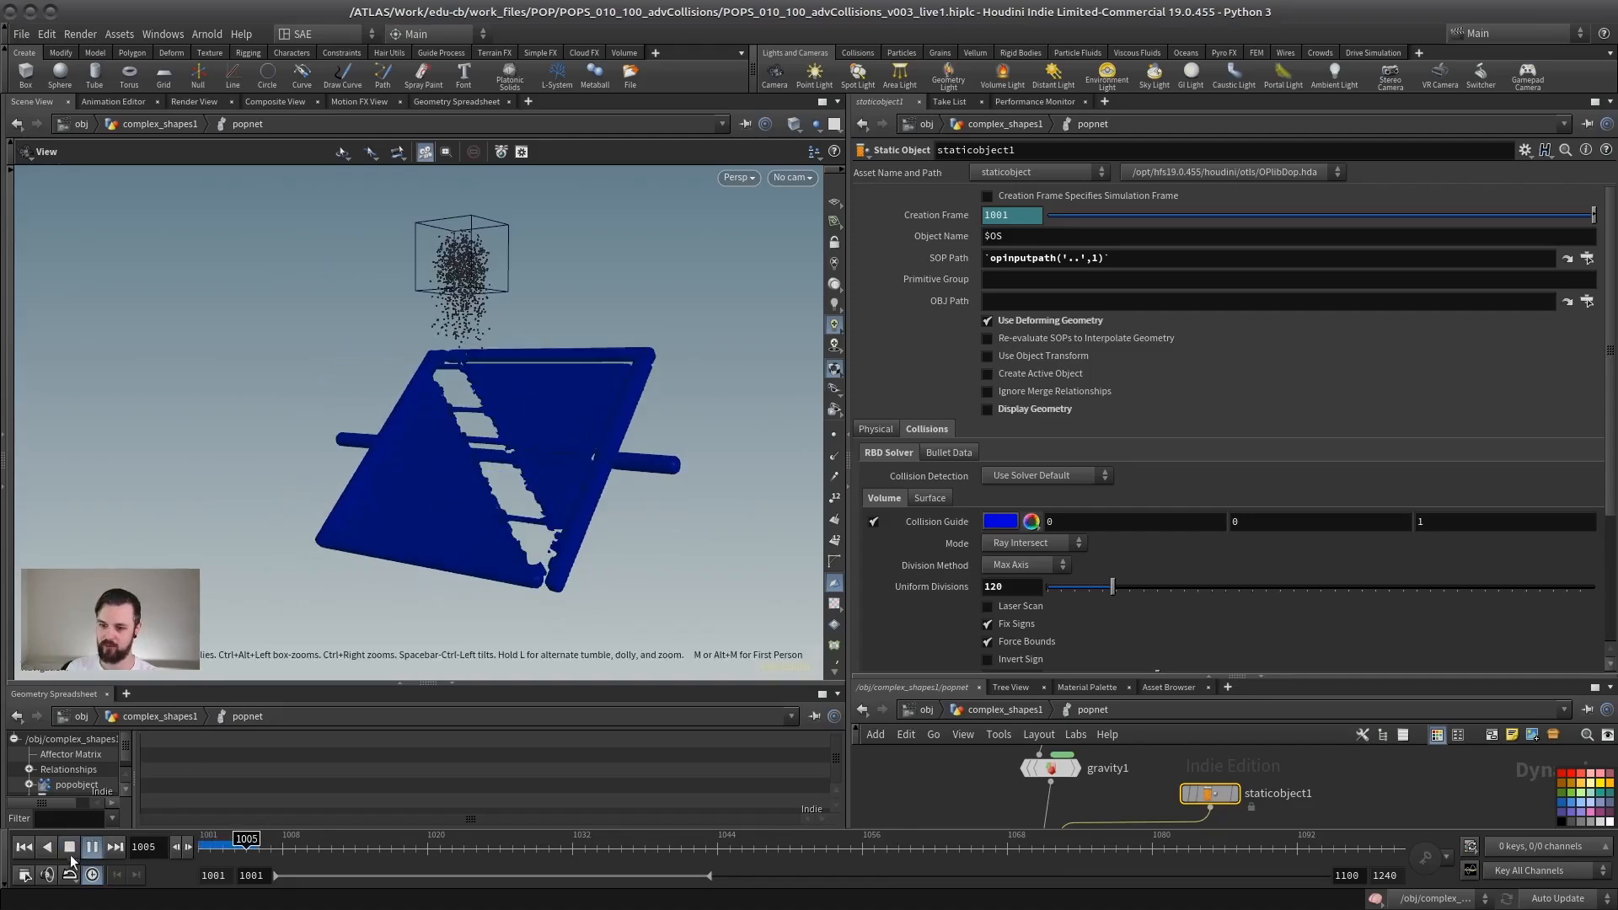
pyautogui.click(91, 847)
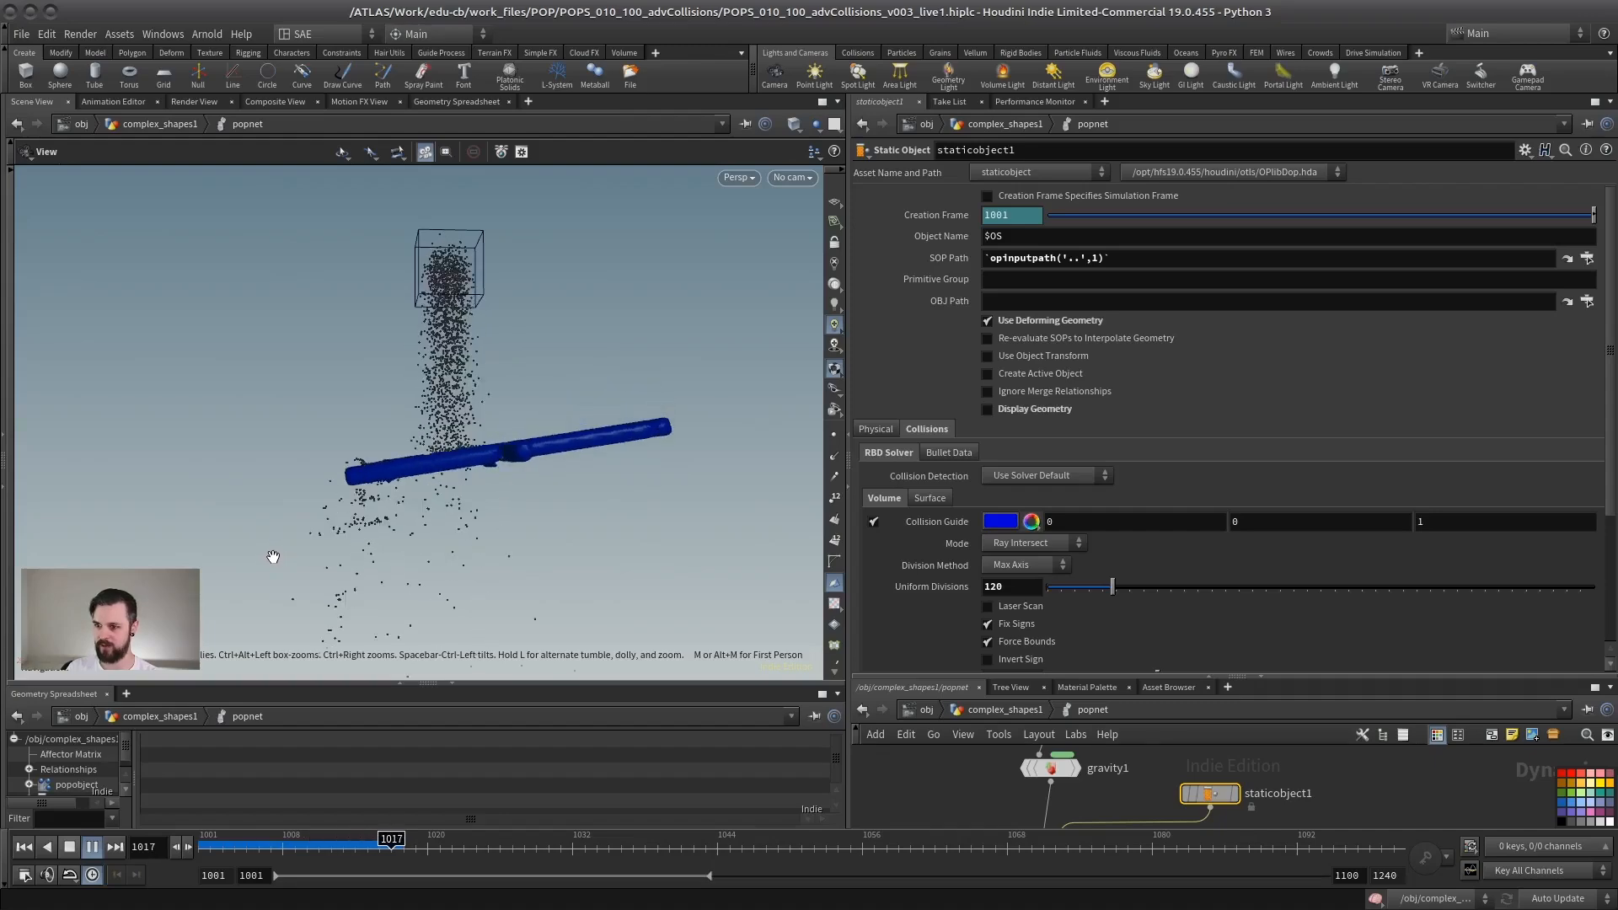
pyautogui.click(69, 847)
pyautogui.click(23, 847)
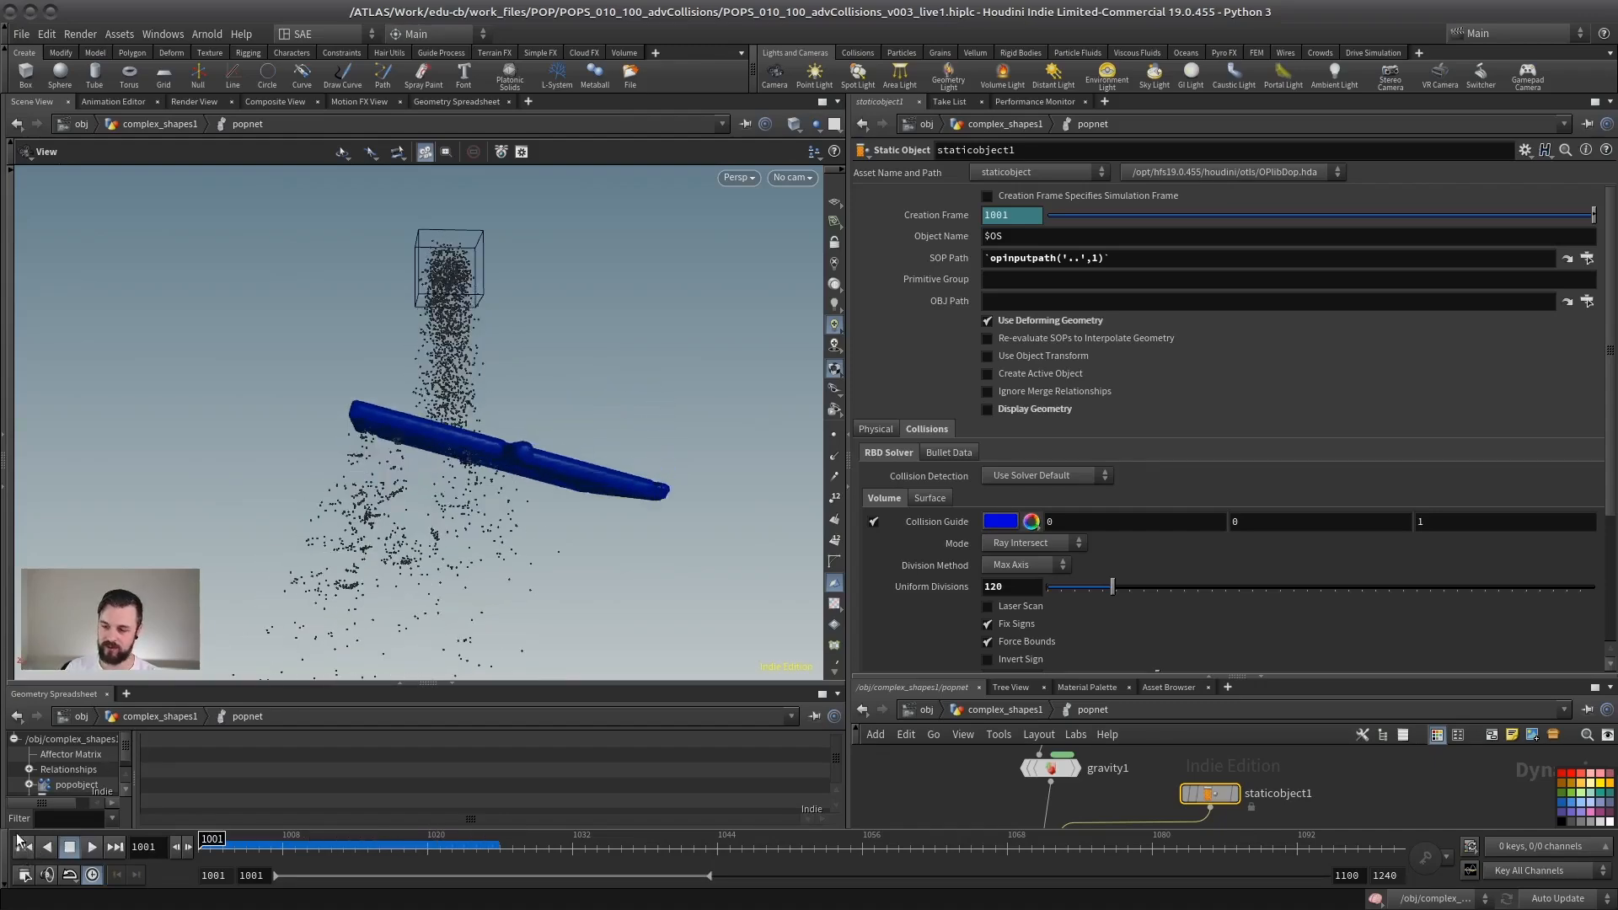
# Step: Set the panel collision volume's Uniform Divisions to 250 and inspect the refined guide
pyautogui.write('250')
pyautogui.press('Return')
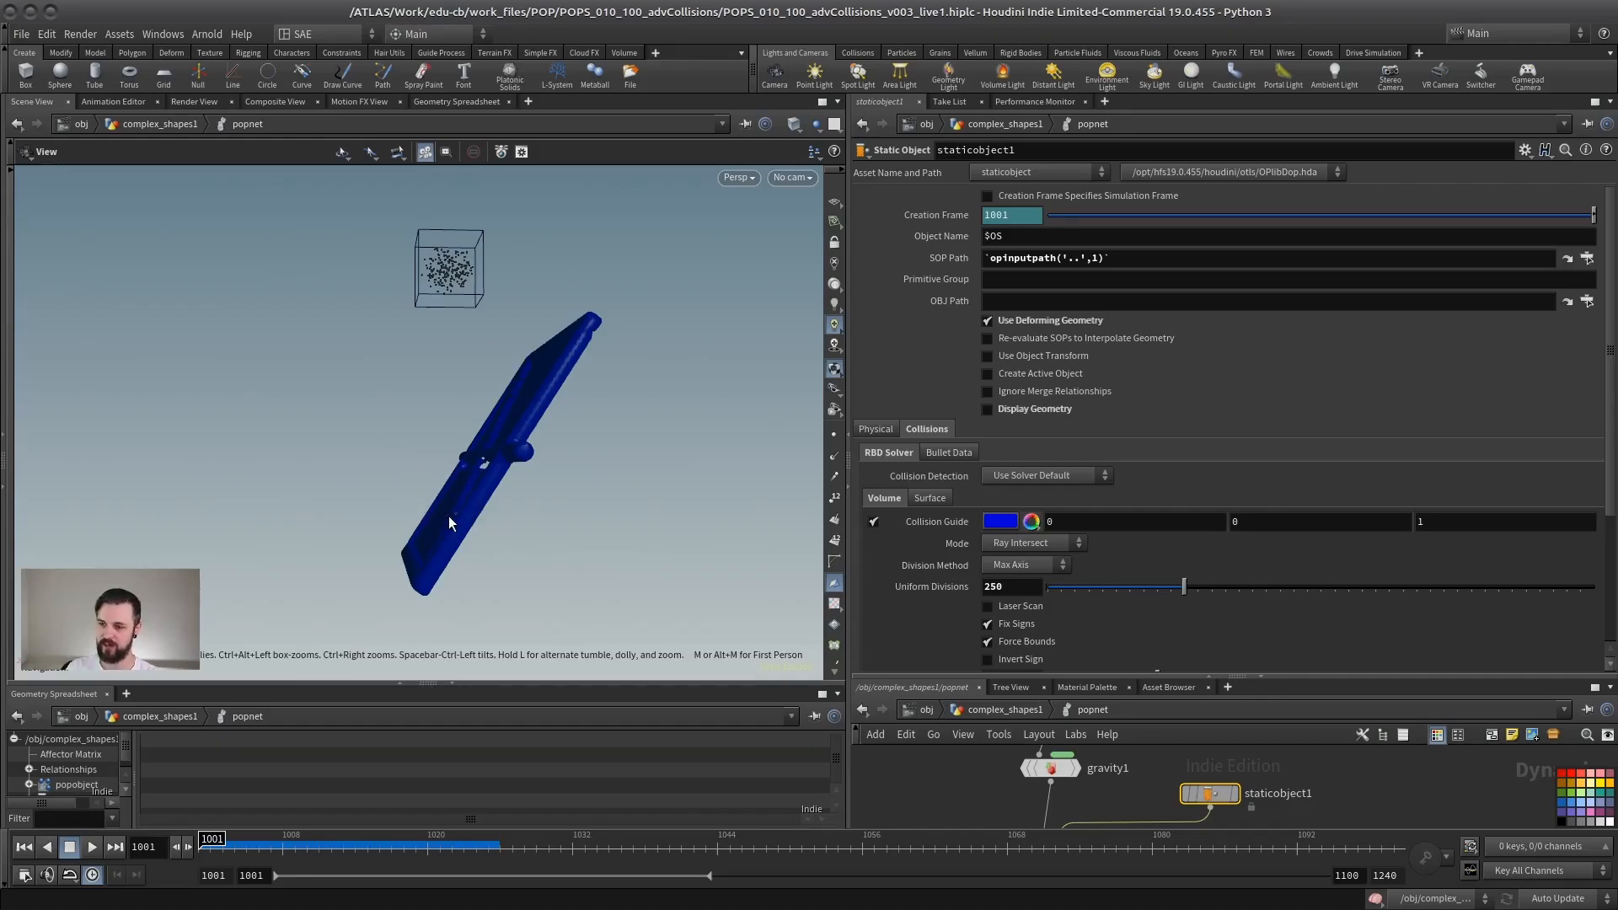
pyautogui.moveTo(414, 502); pyautogui.dragTo(474, 506)
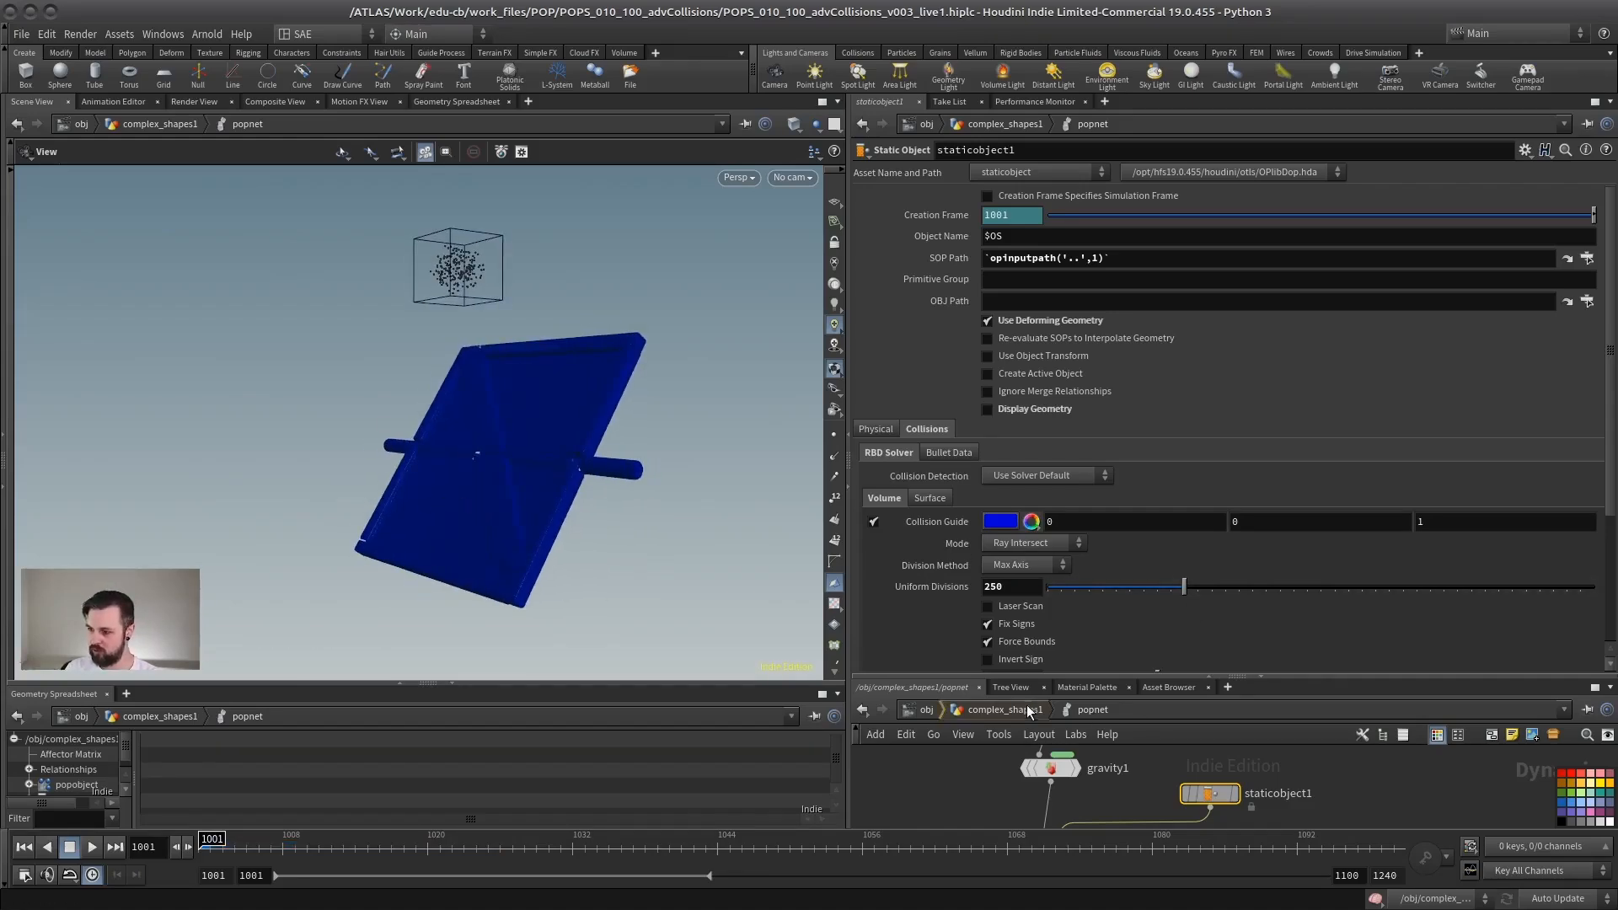
# Step: Return to the complex_shapes1 network and display the popnet result
pyautogui.click(1026, 710)
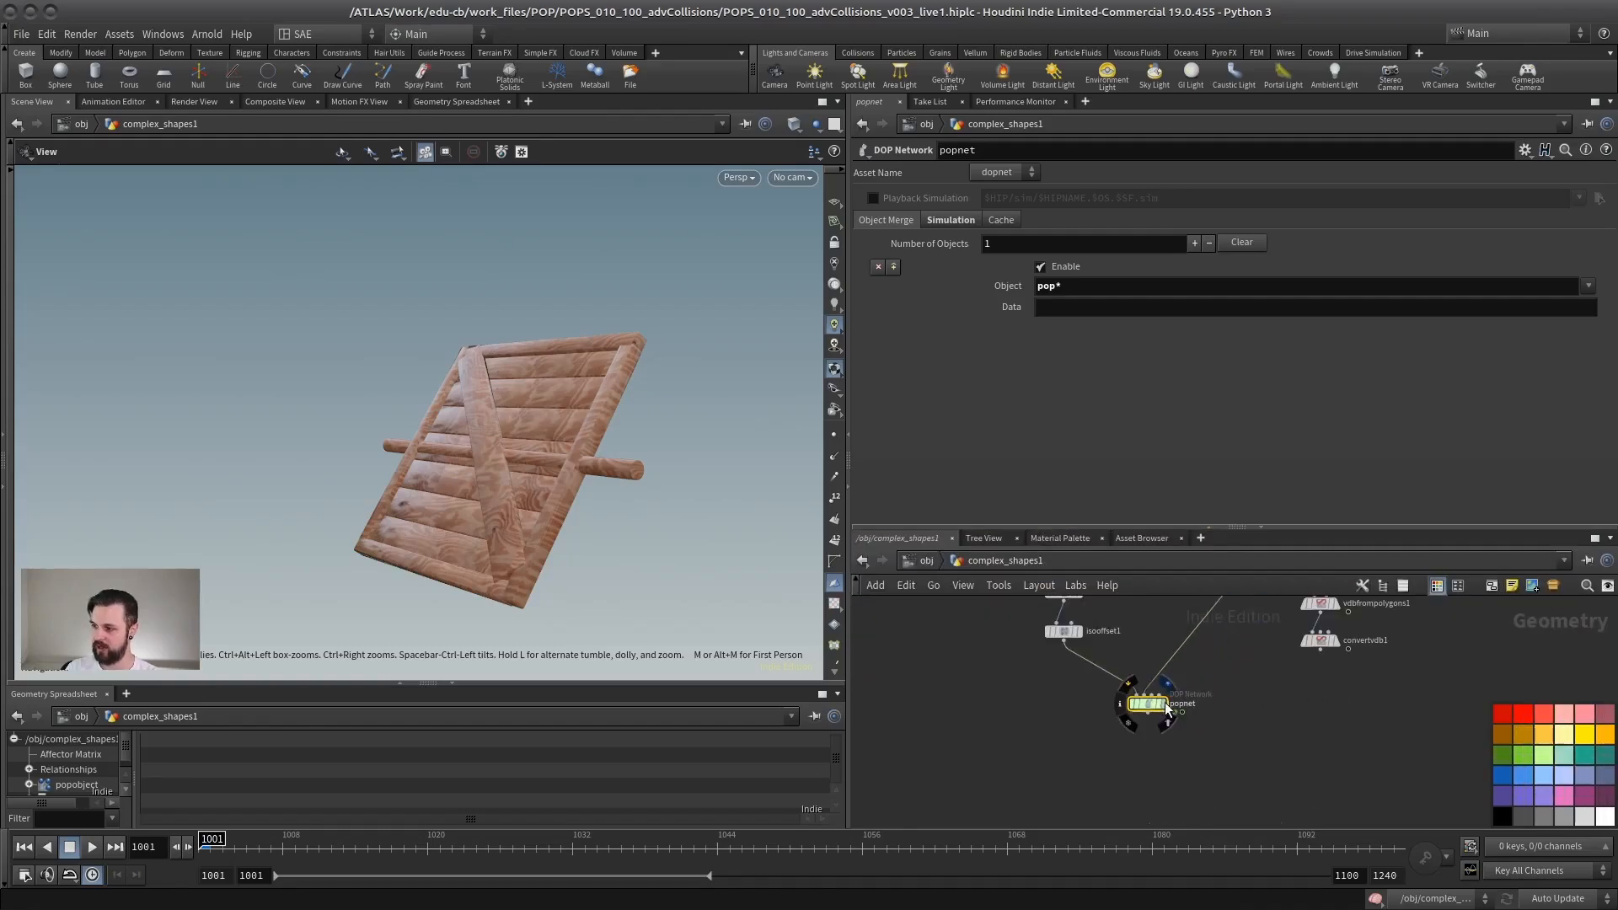
pyautogui.click(1165, 701)
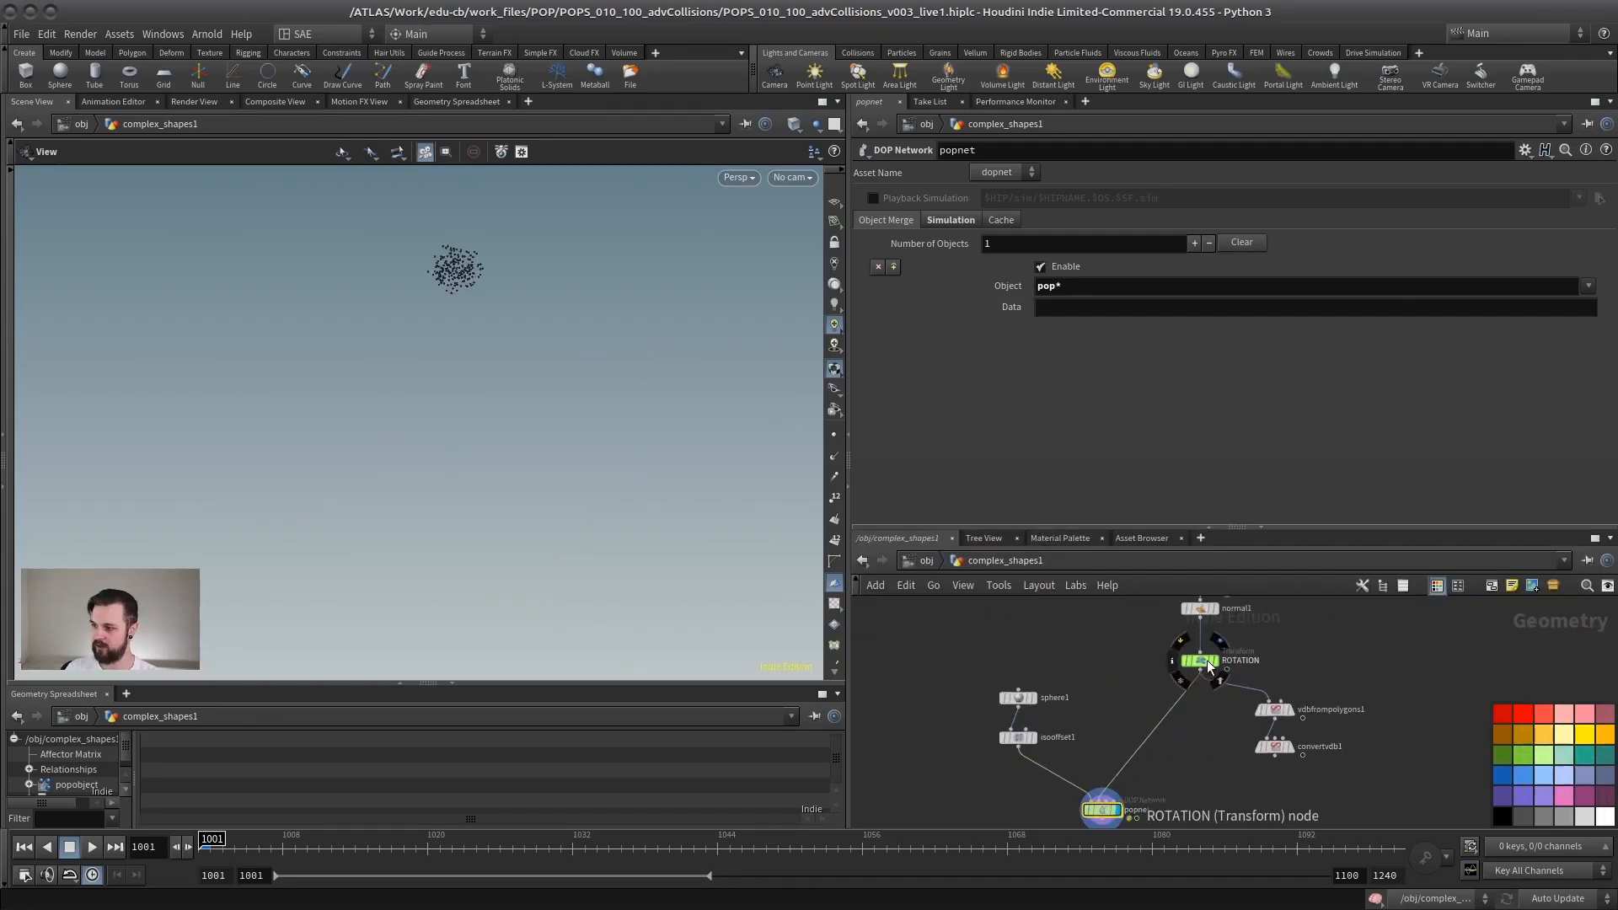
# Step: Show the ROTATION panel as a template with the particles, play the simulation, and return to frame 1001
pyautogui.click(1205, 663)
pyautogui.scroll(4, 1246, 651)
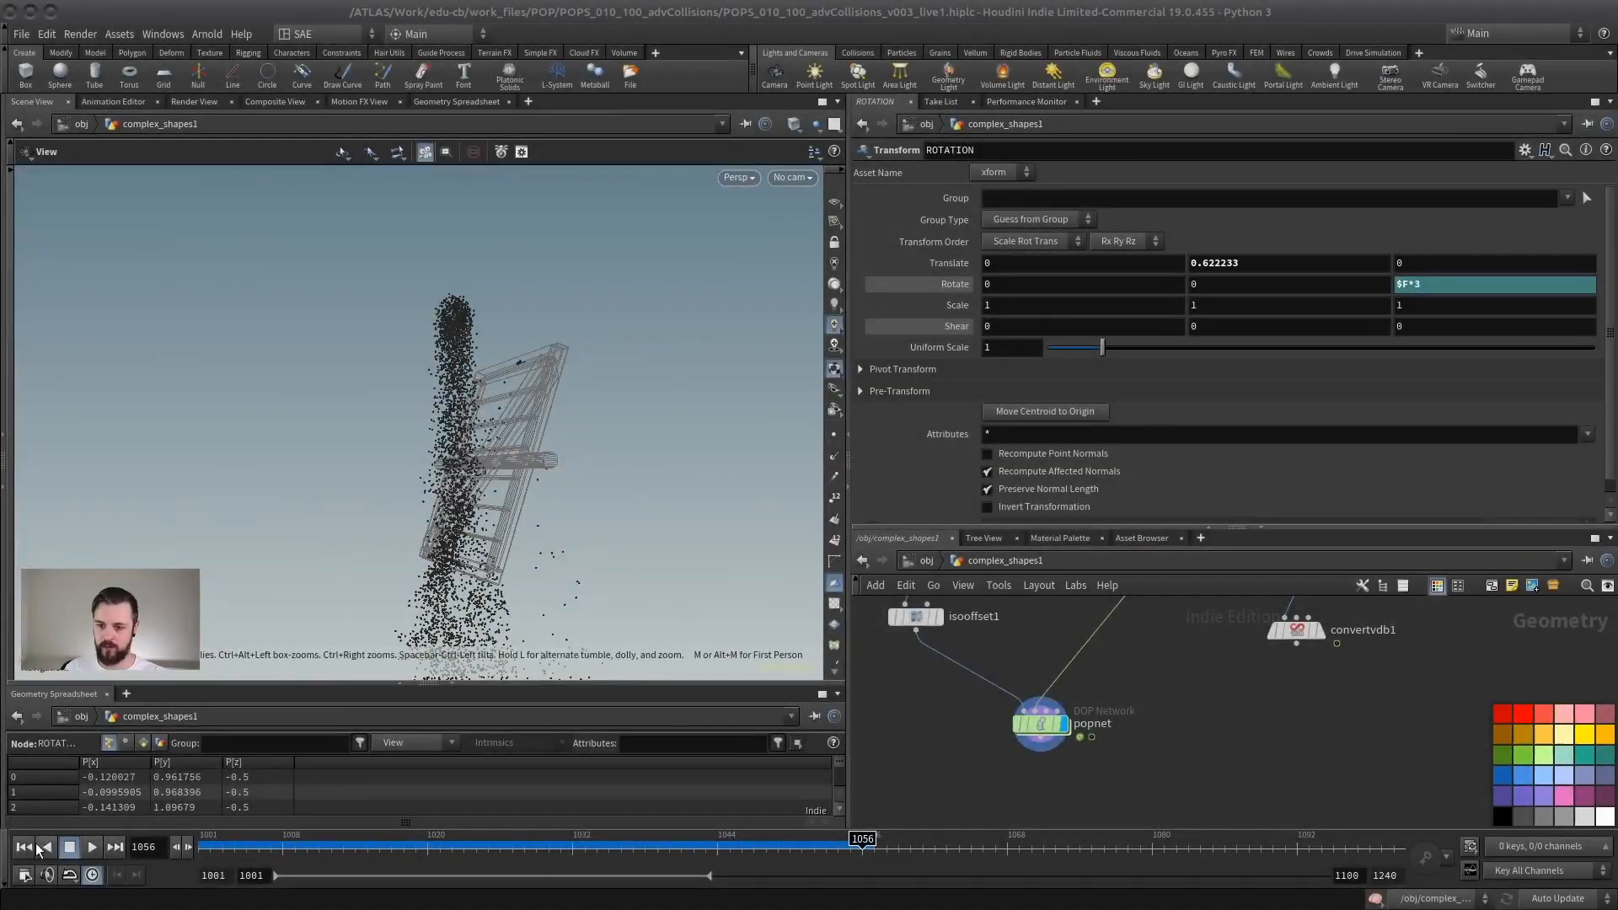
pyautogui.click(30, 847)
pyautogui.click(92, 849)
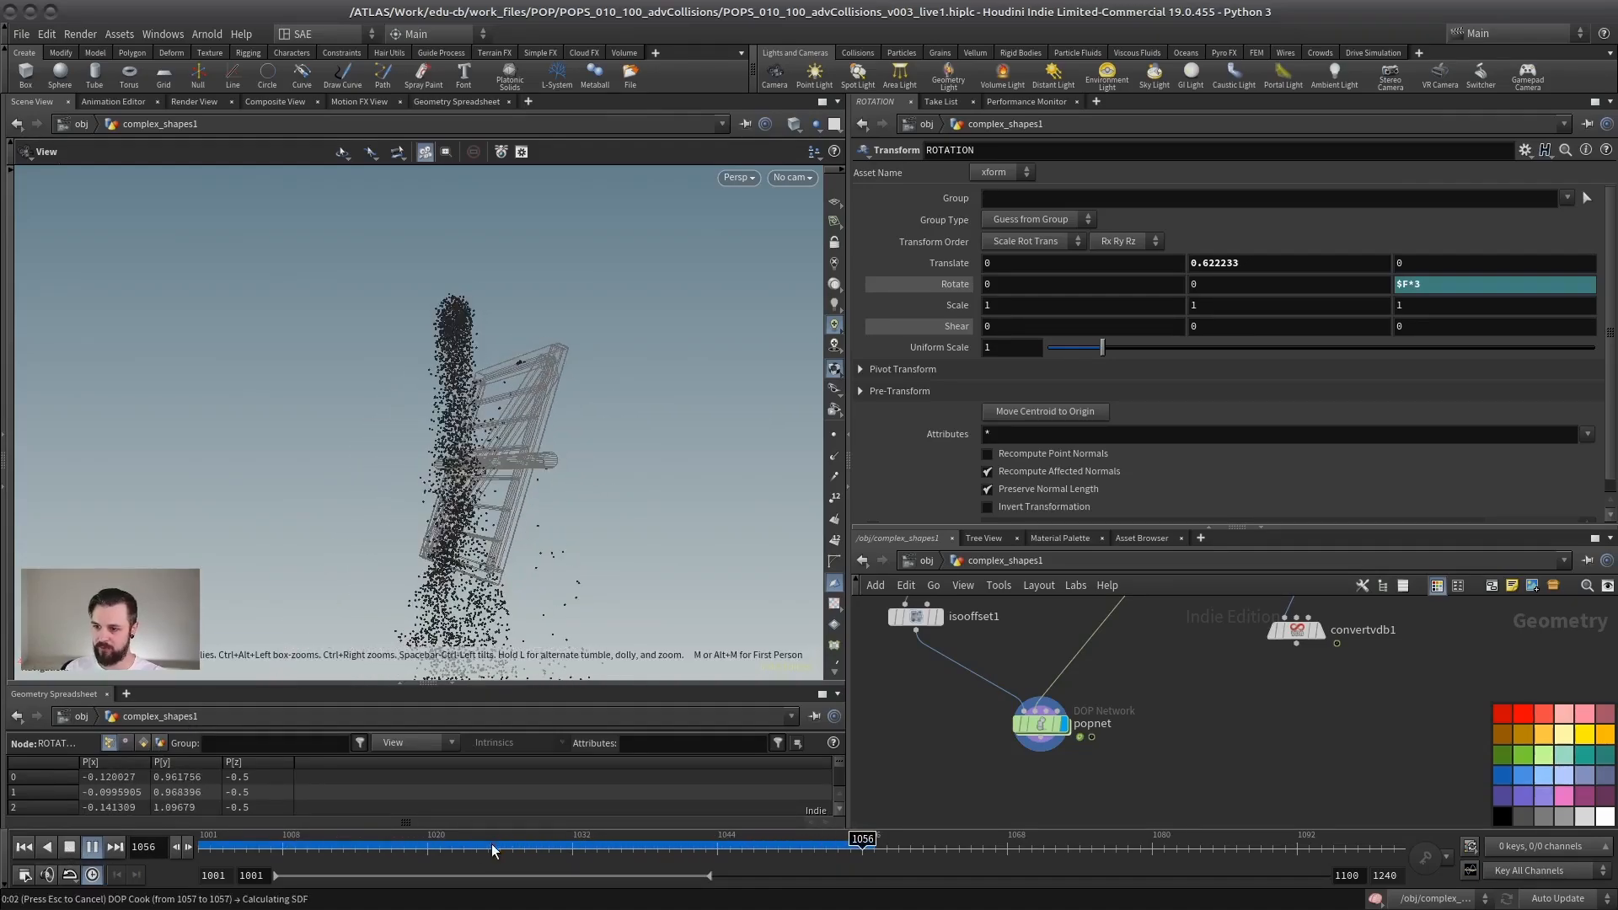
pyautogui.moveTo(480, 843); pyautogui.dragTo(204, 838)
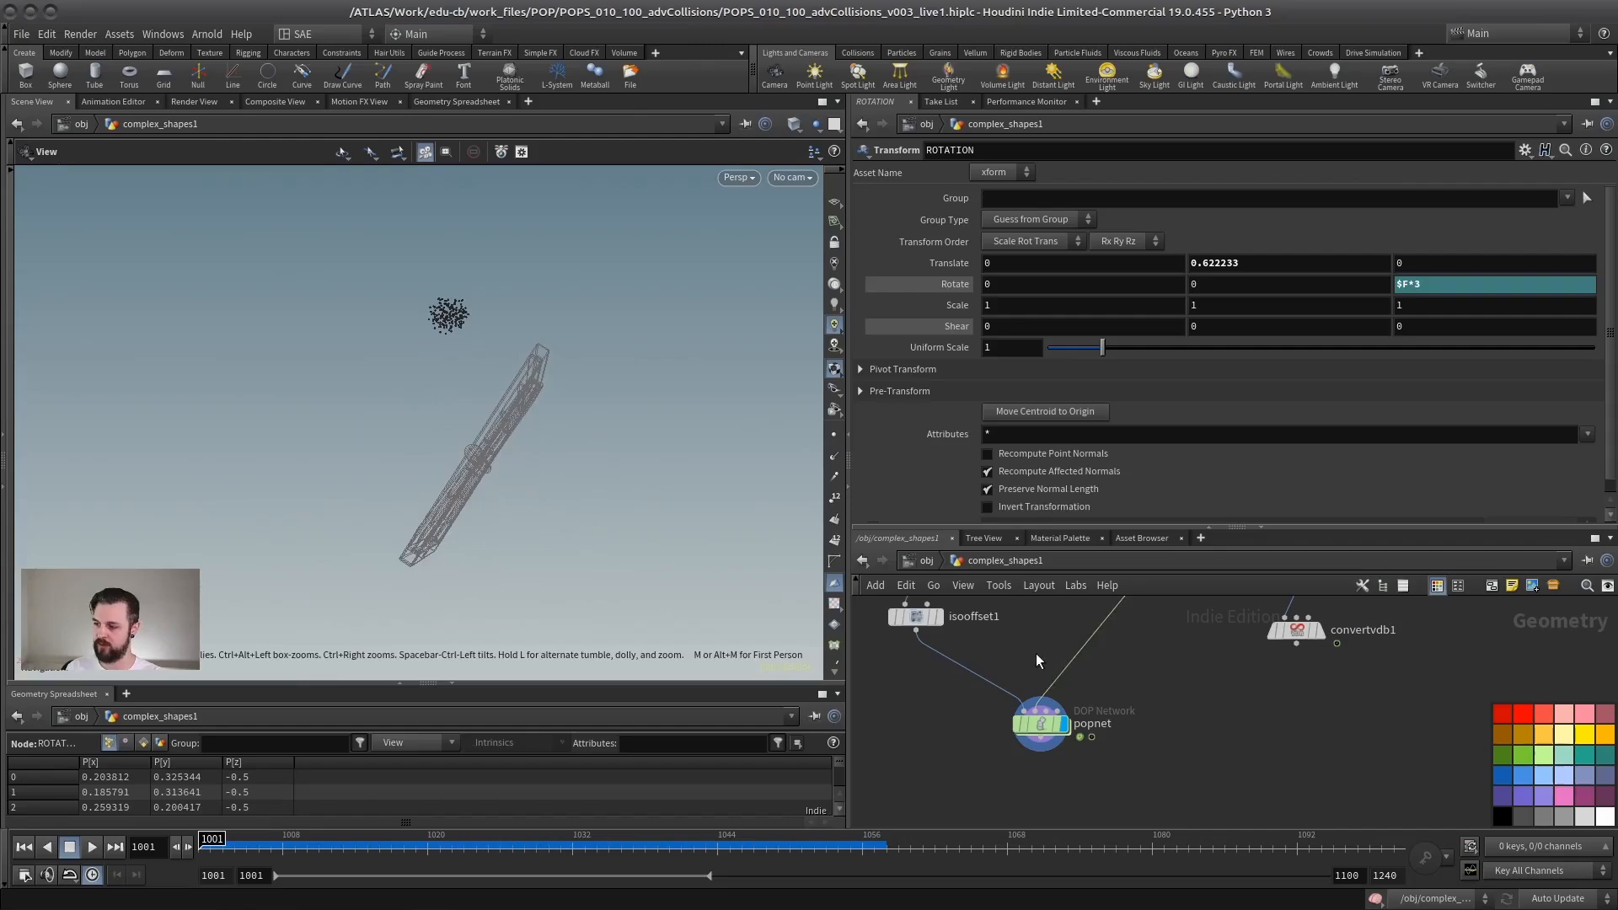
# Step: Set staticobject1 inside the popnet to Use Surface Collisions and turn on its surface collision guide
pyautogui.doubleClick(1073, 740)
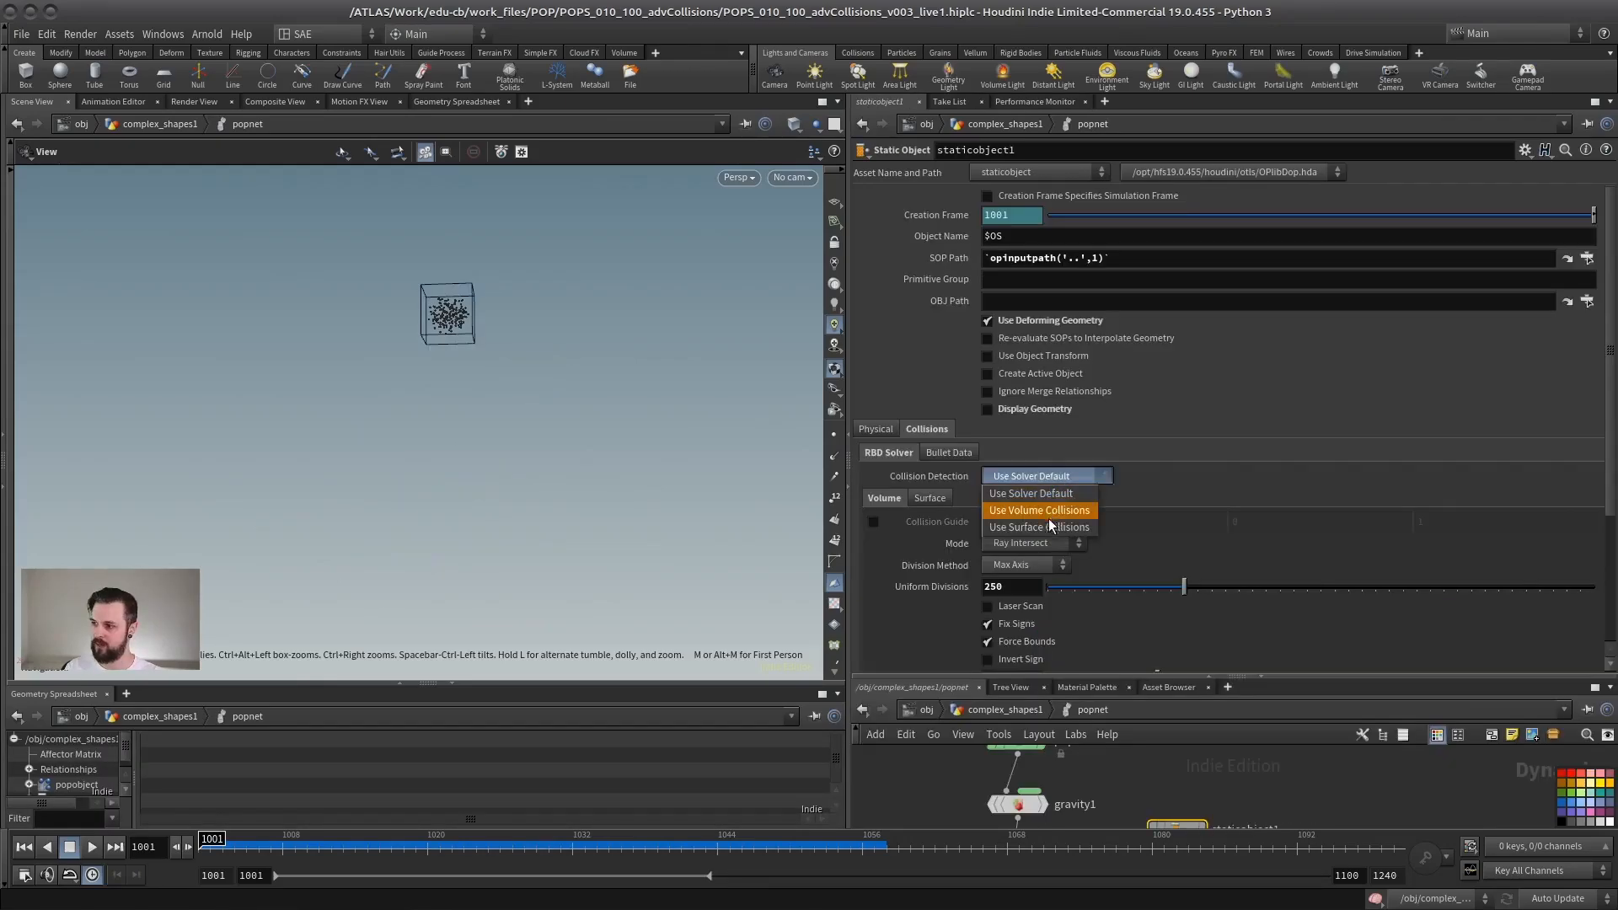
pyautogui.click(1048, 516)
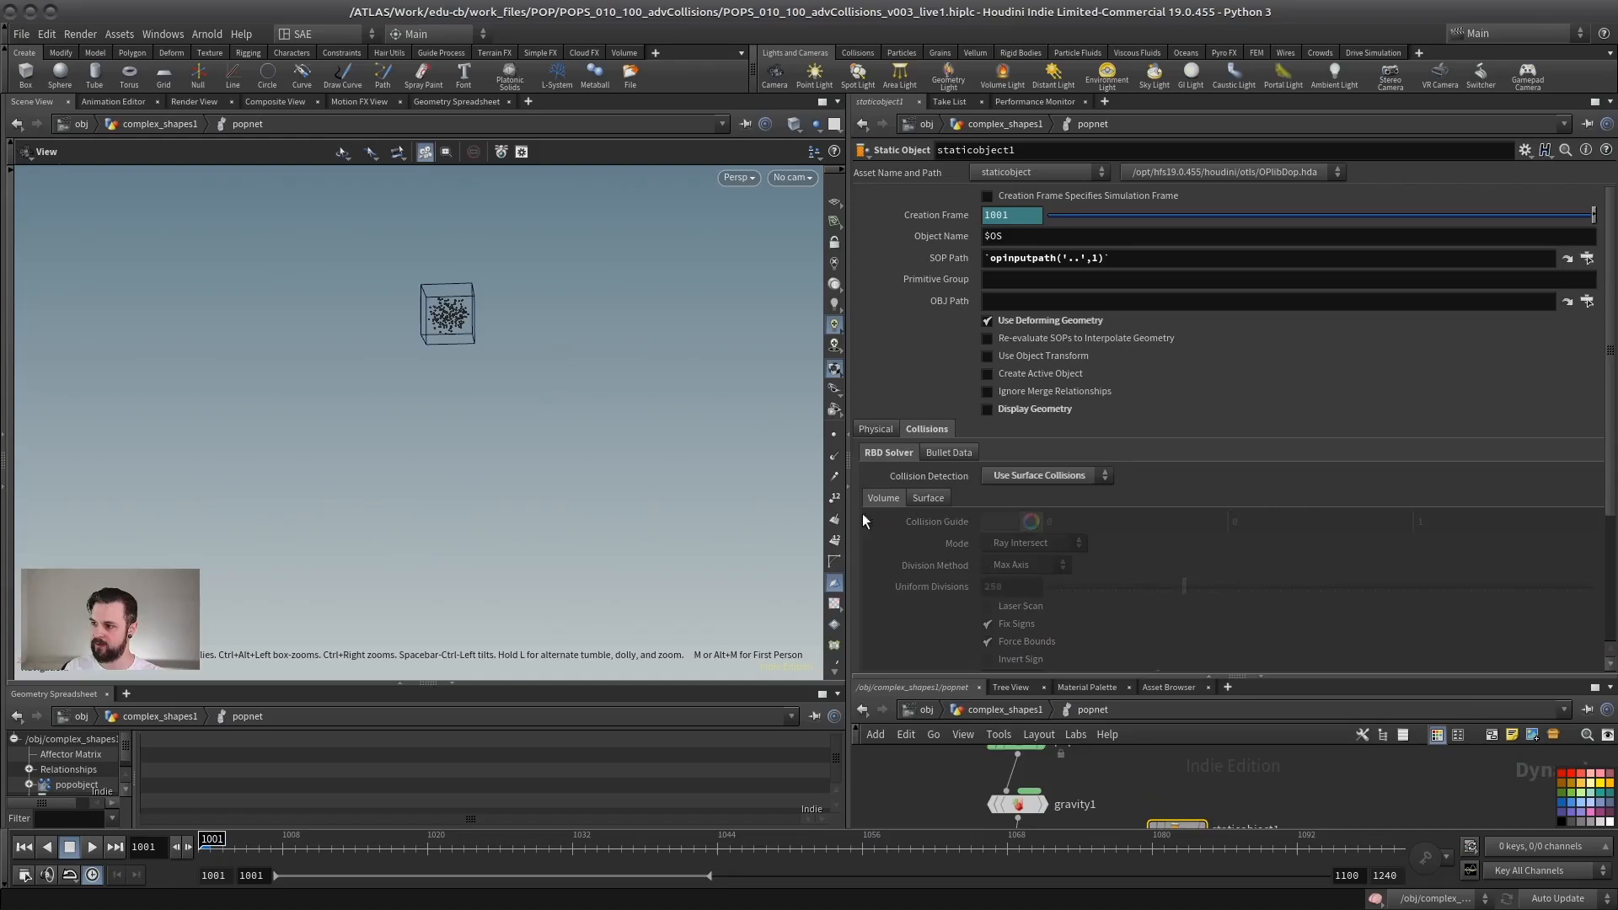
pyautogui.click(988, 521)
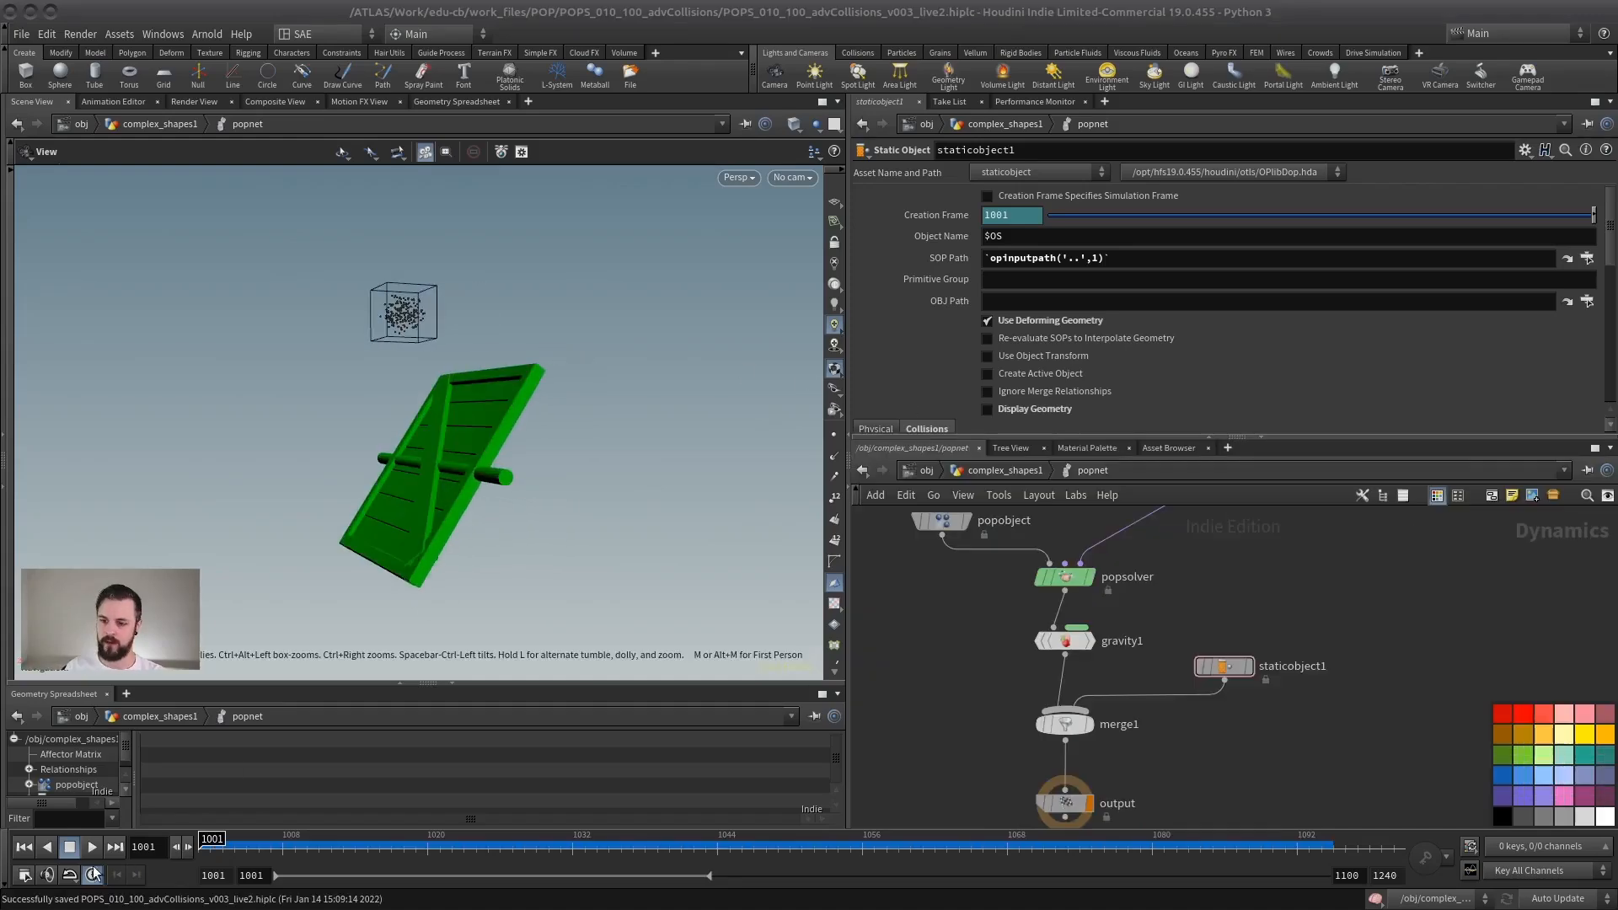
# Step: Play and scrub the surface-collision simulation, check the particle hits on the panel from several angles, and return to frame 1001
pyautogui.click(92, 847)
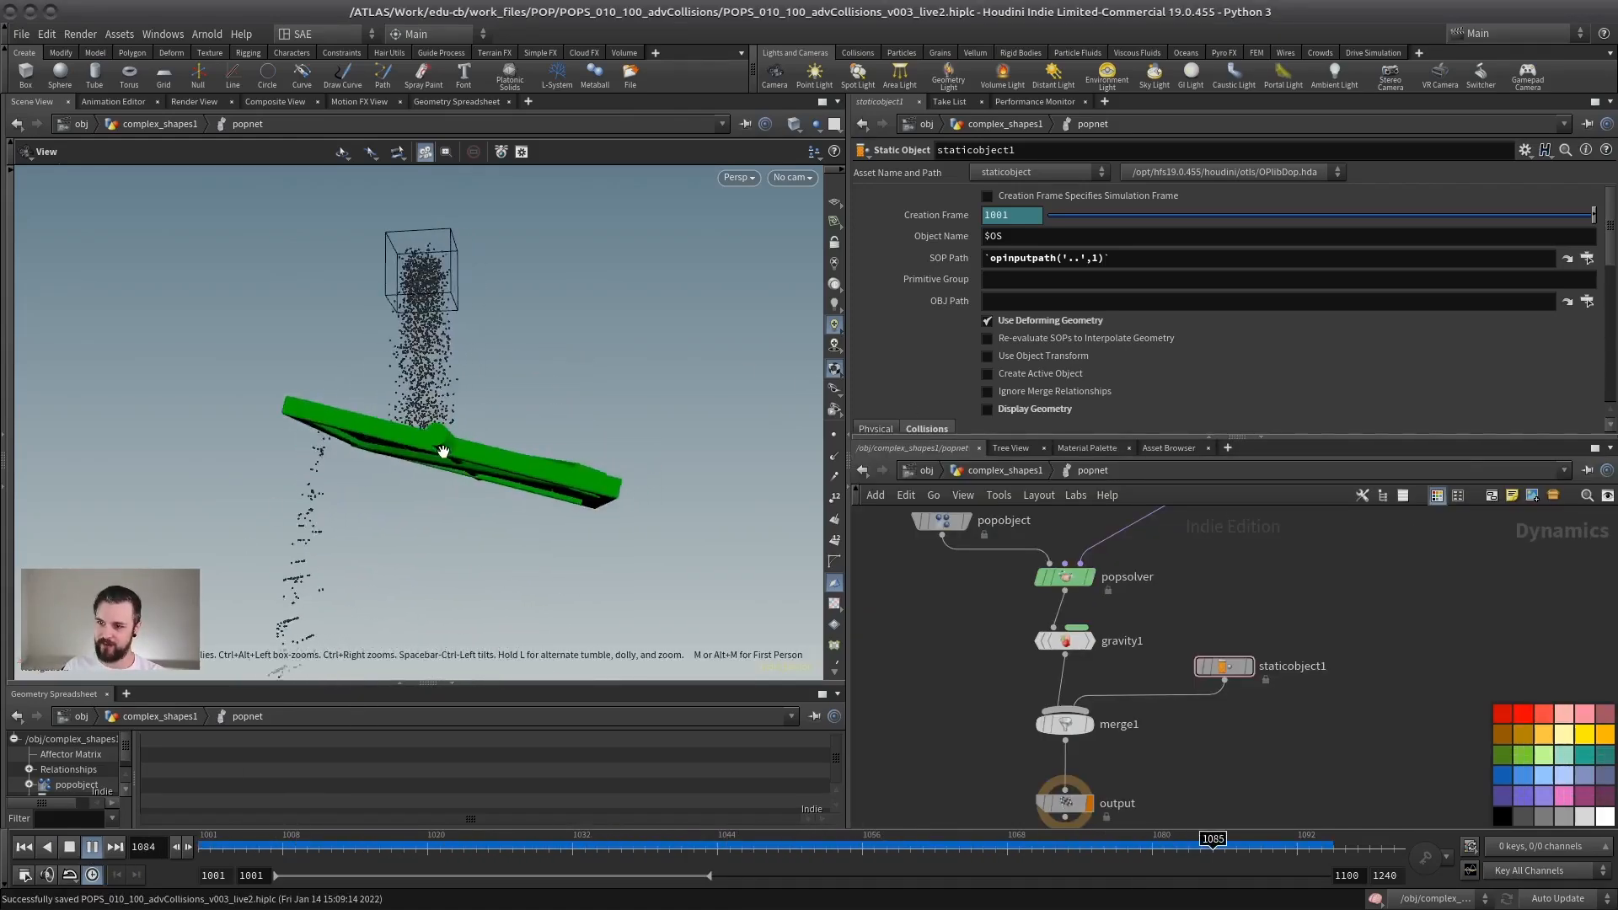
pyautogui.moveTo(443, 451); pyautogui.dragTo(451, 508)
pyautogui.click(69, 848)
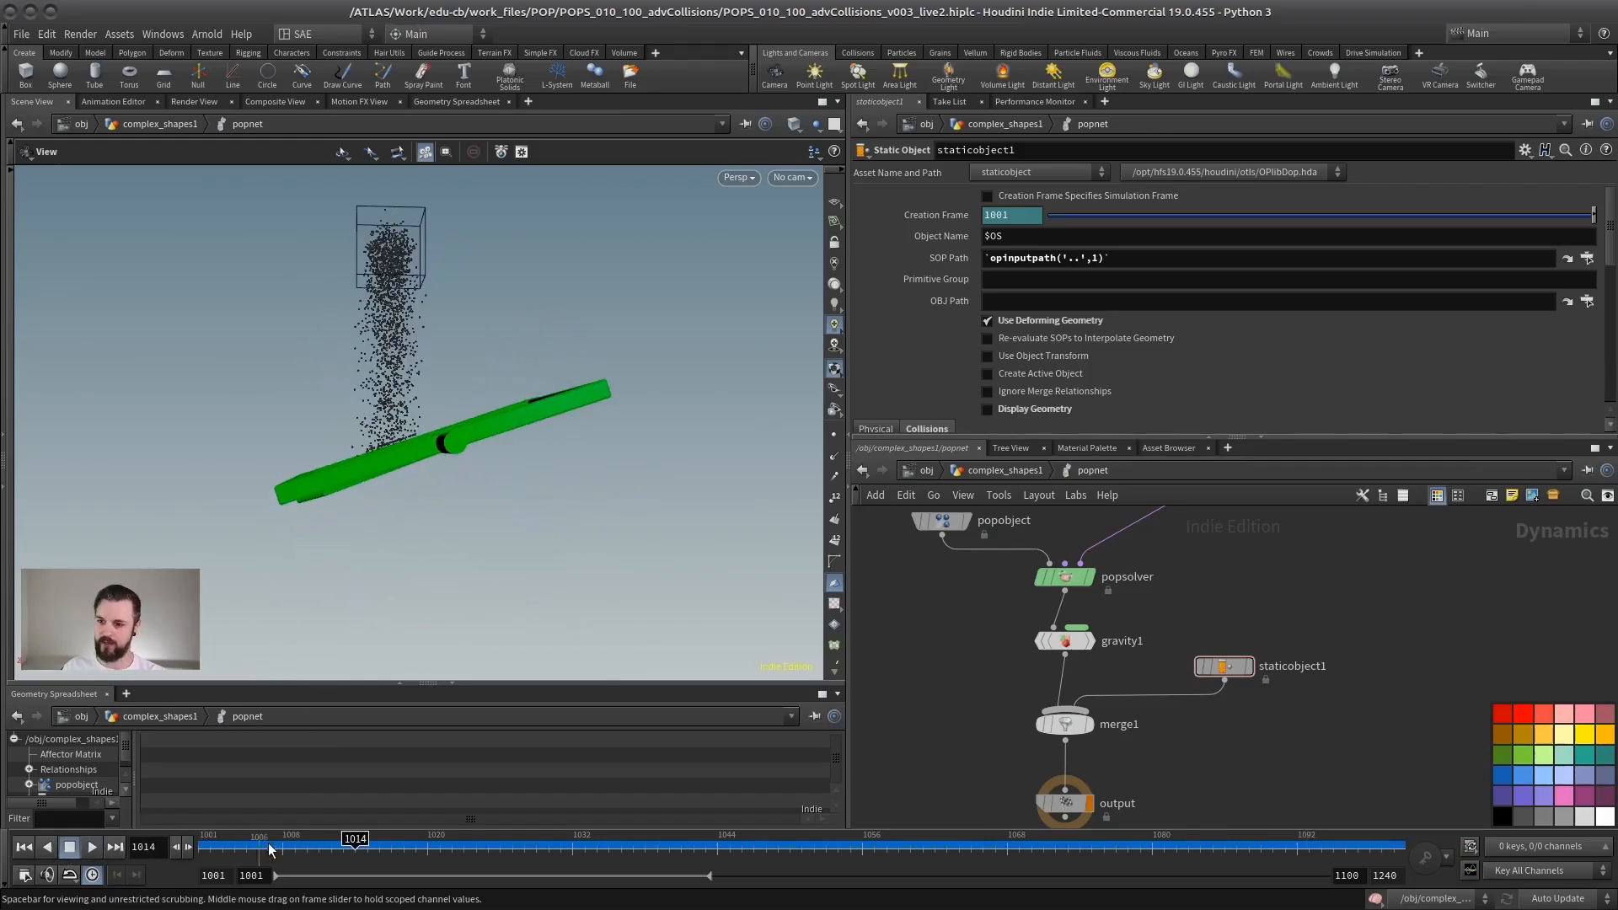
pyautogui.moveTo(271, 849); pyautogui.dragTo(573, 841)
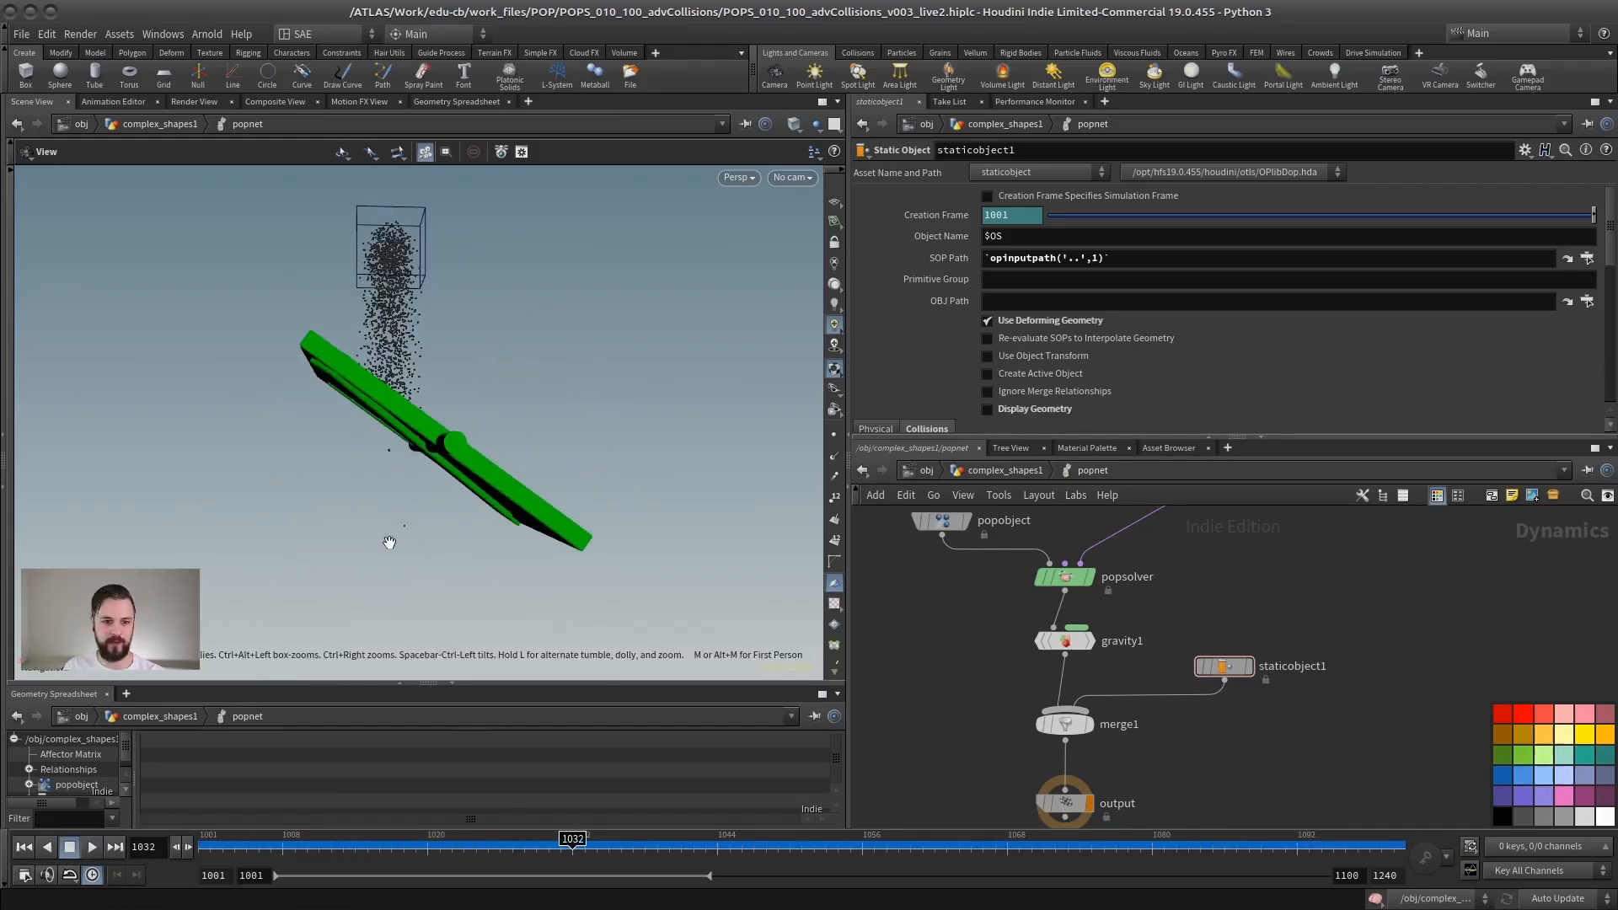
pyautogui.moveTo(362, 514); pyautogui.dragTo(315, 516)
pyautogui.moveTo(604, 853); pyautogui.dragTo(198, 822)
# Step: Set the Substeps of the popnet DOP network in complex_shapes1 to 3
pyautogui.moveTo(1128, 566); pyautogui.dragTo(1133, 616, button='middle')
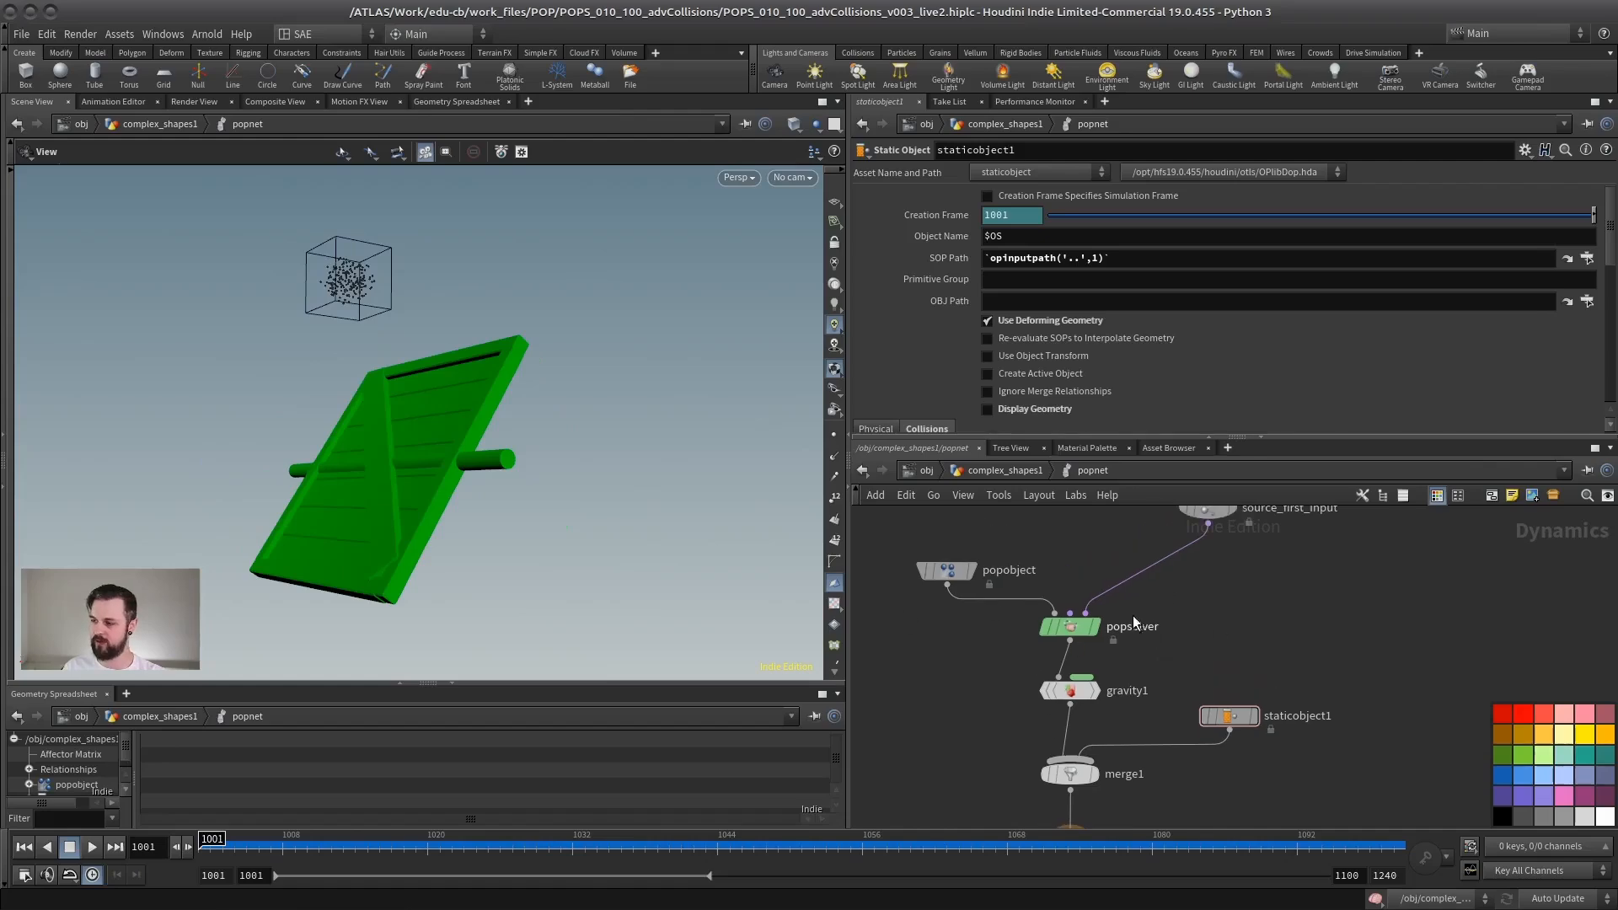
pyautogui.click(977, 472)
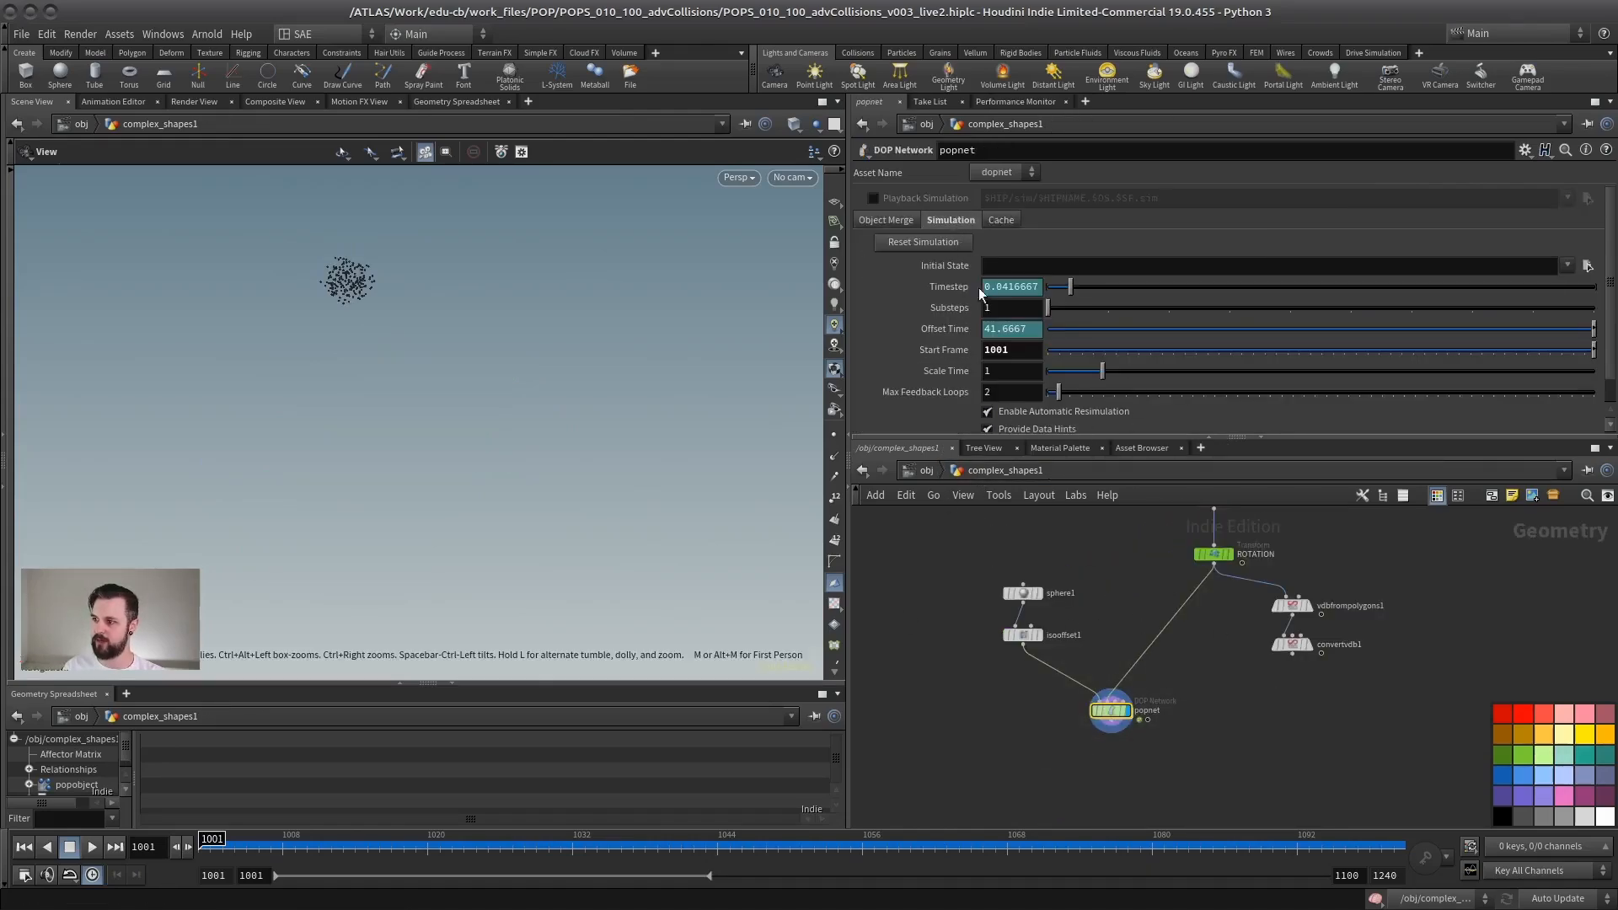
pyautogui.doubleClick(1112, 712)
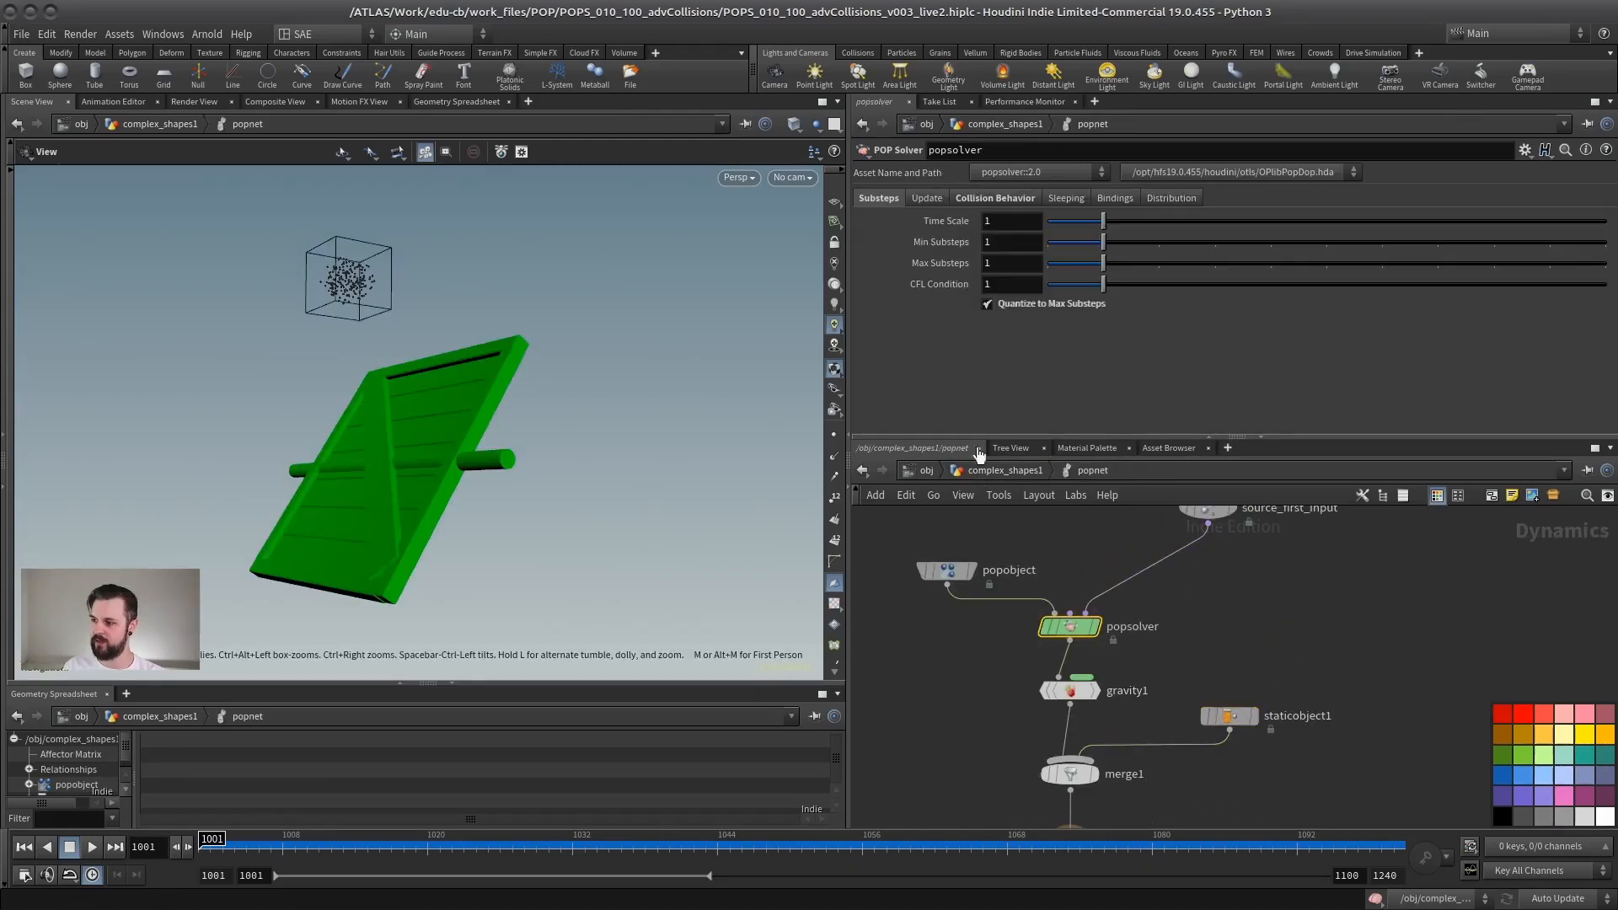
pyautogui.click(997, 474)
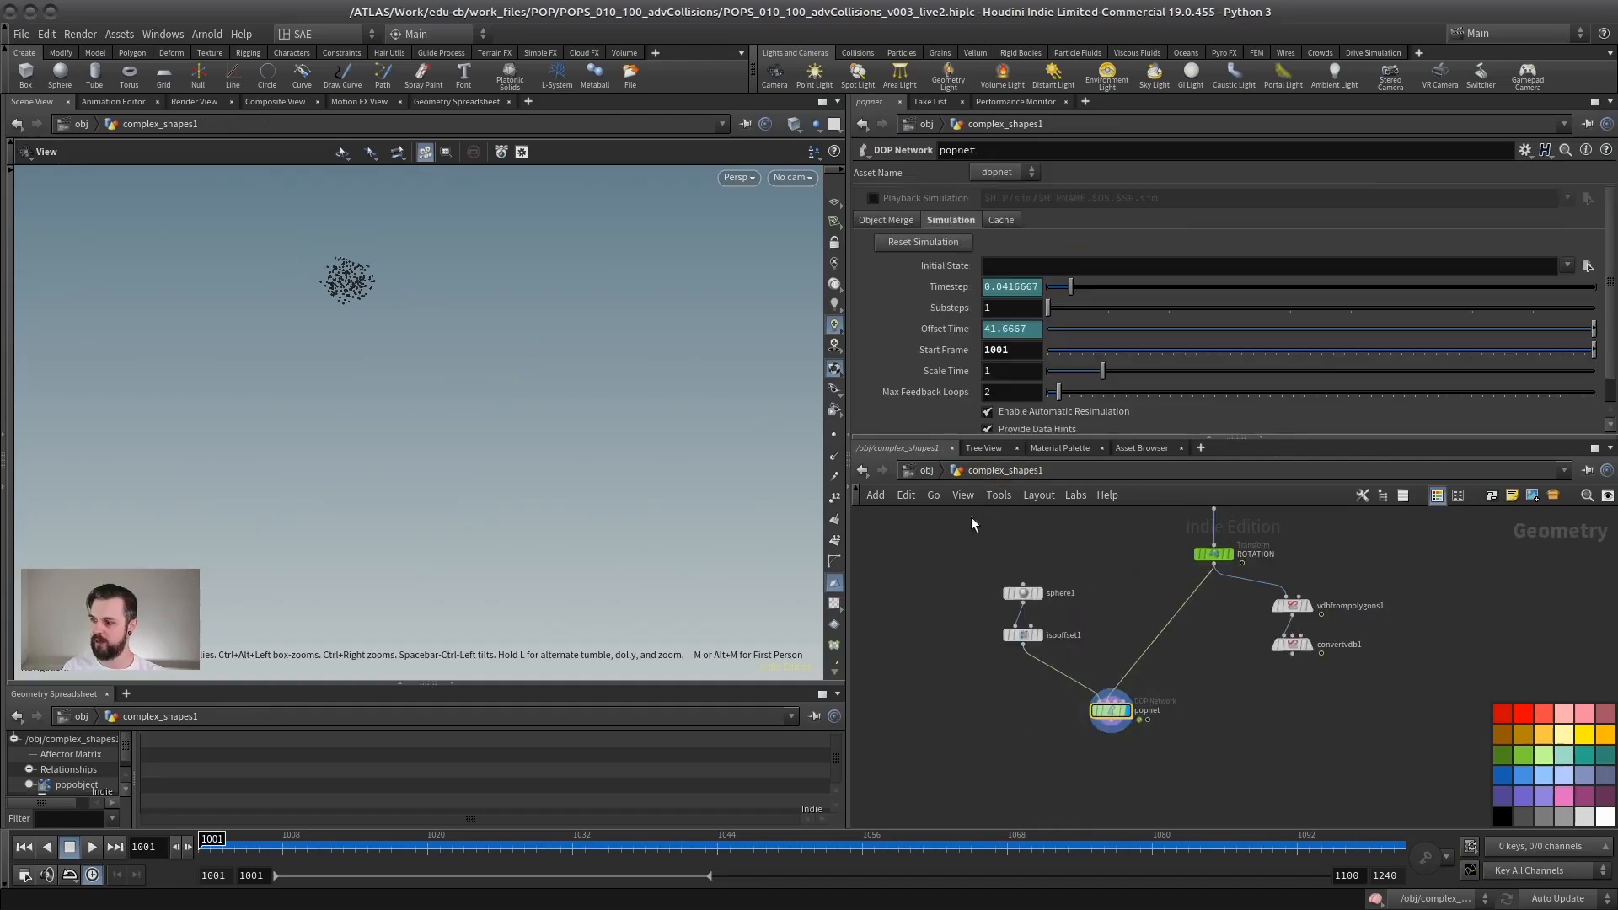
pyautogui.press('Return')
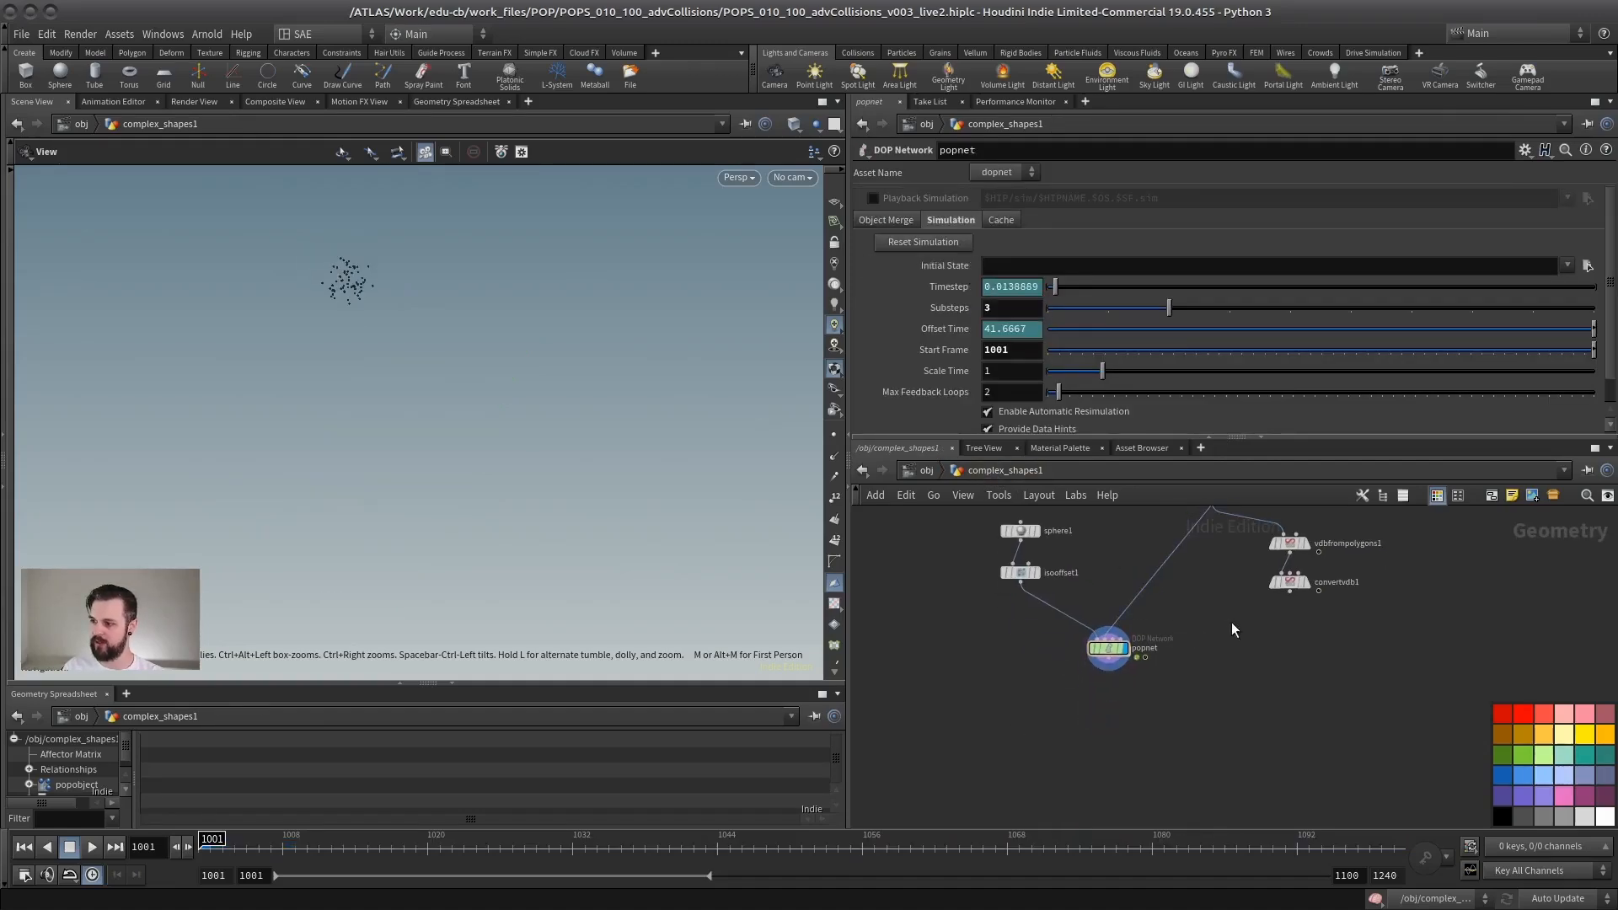
# Step: Go inside the popnet, play the simulation with the new substeps, inspect the collisions, and return to frame 1001
pyautogui.doubleClick(1108, 648)
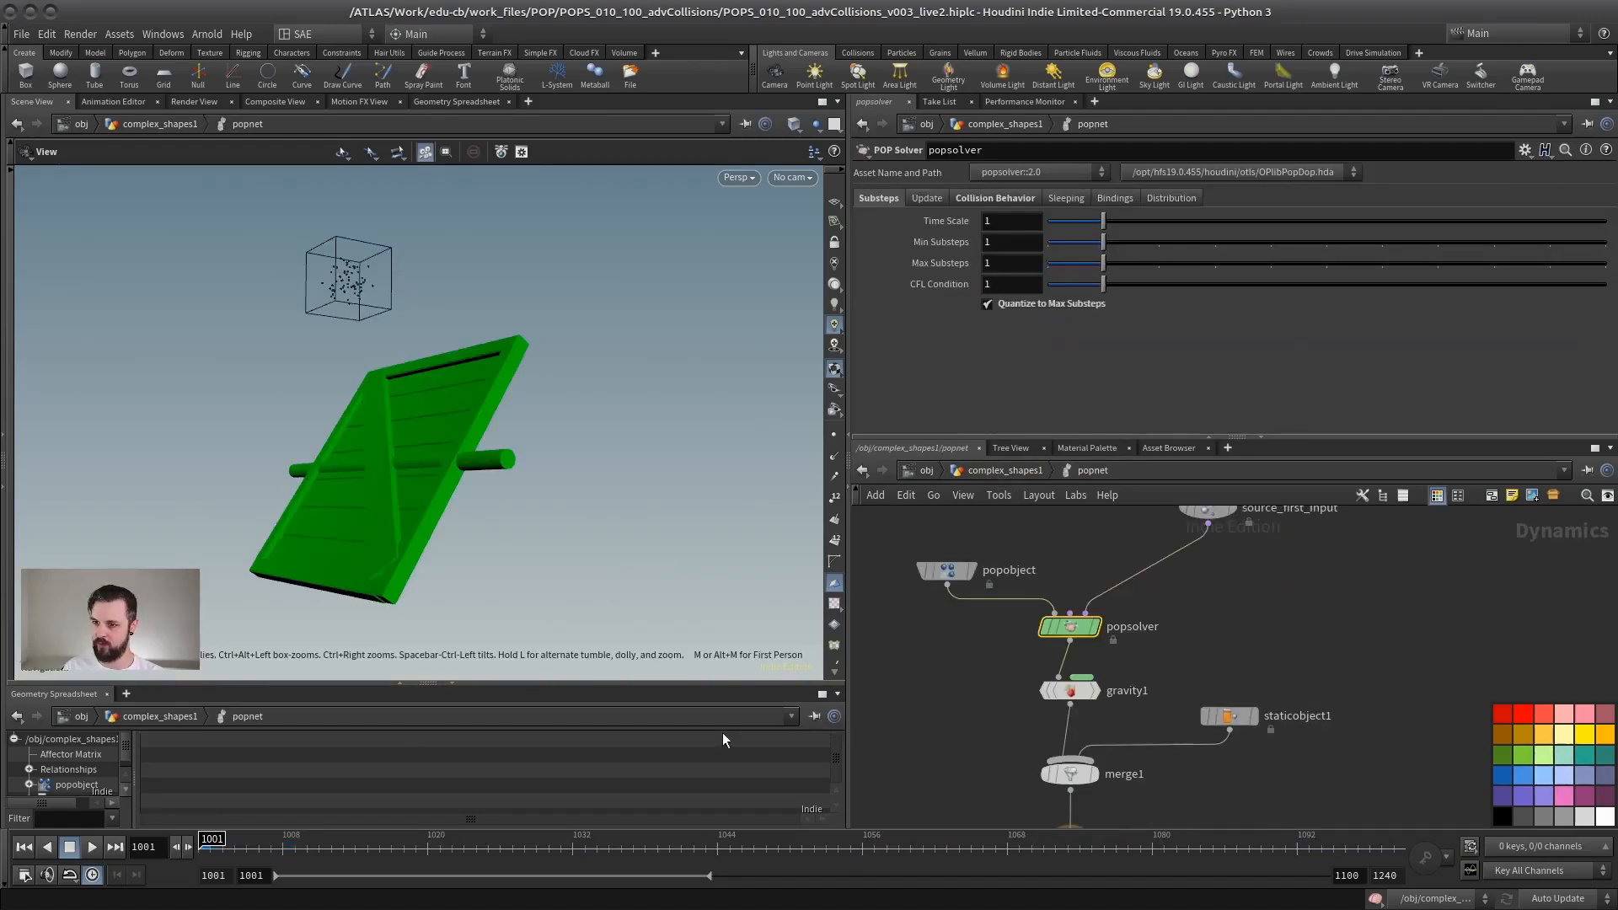
pyautogui.click(89, 848)
pyautogui.moveTo(290, 520); pyautogui.dragTo(288, 582)
pyautogui.click(70, 848)
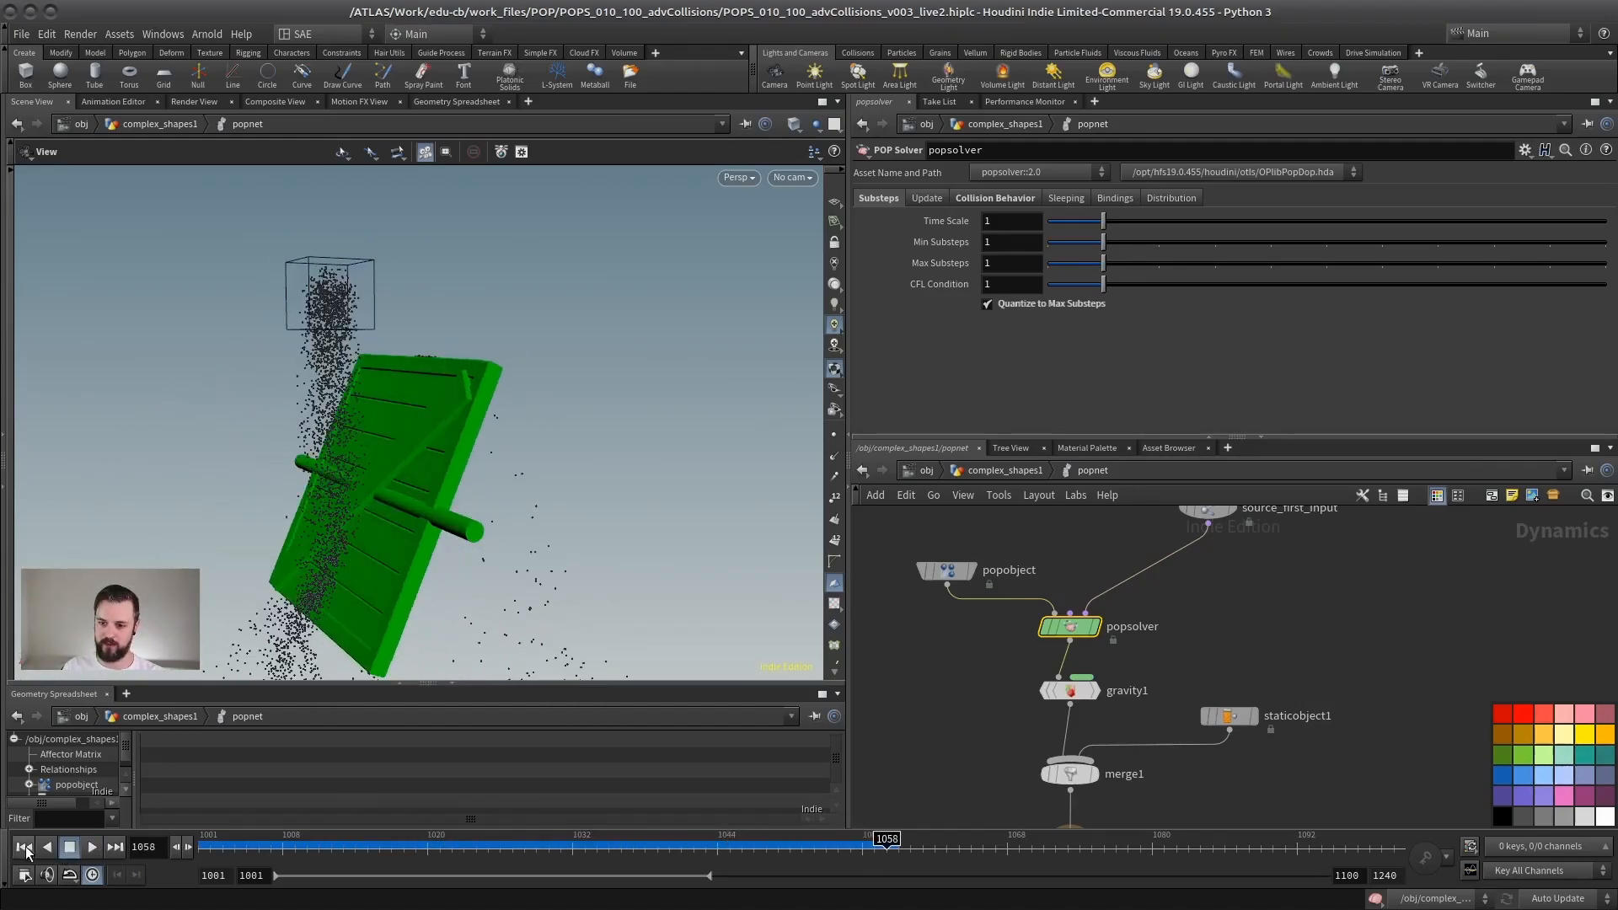
pyautogui.click(24, 847)
pyautogui.moveTo(430, 520); pyautogui.dragTo(320, 477, button='right')
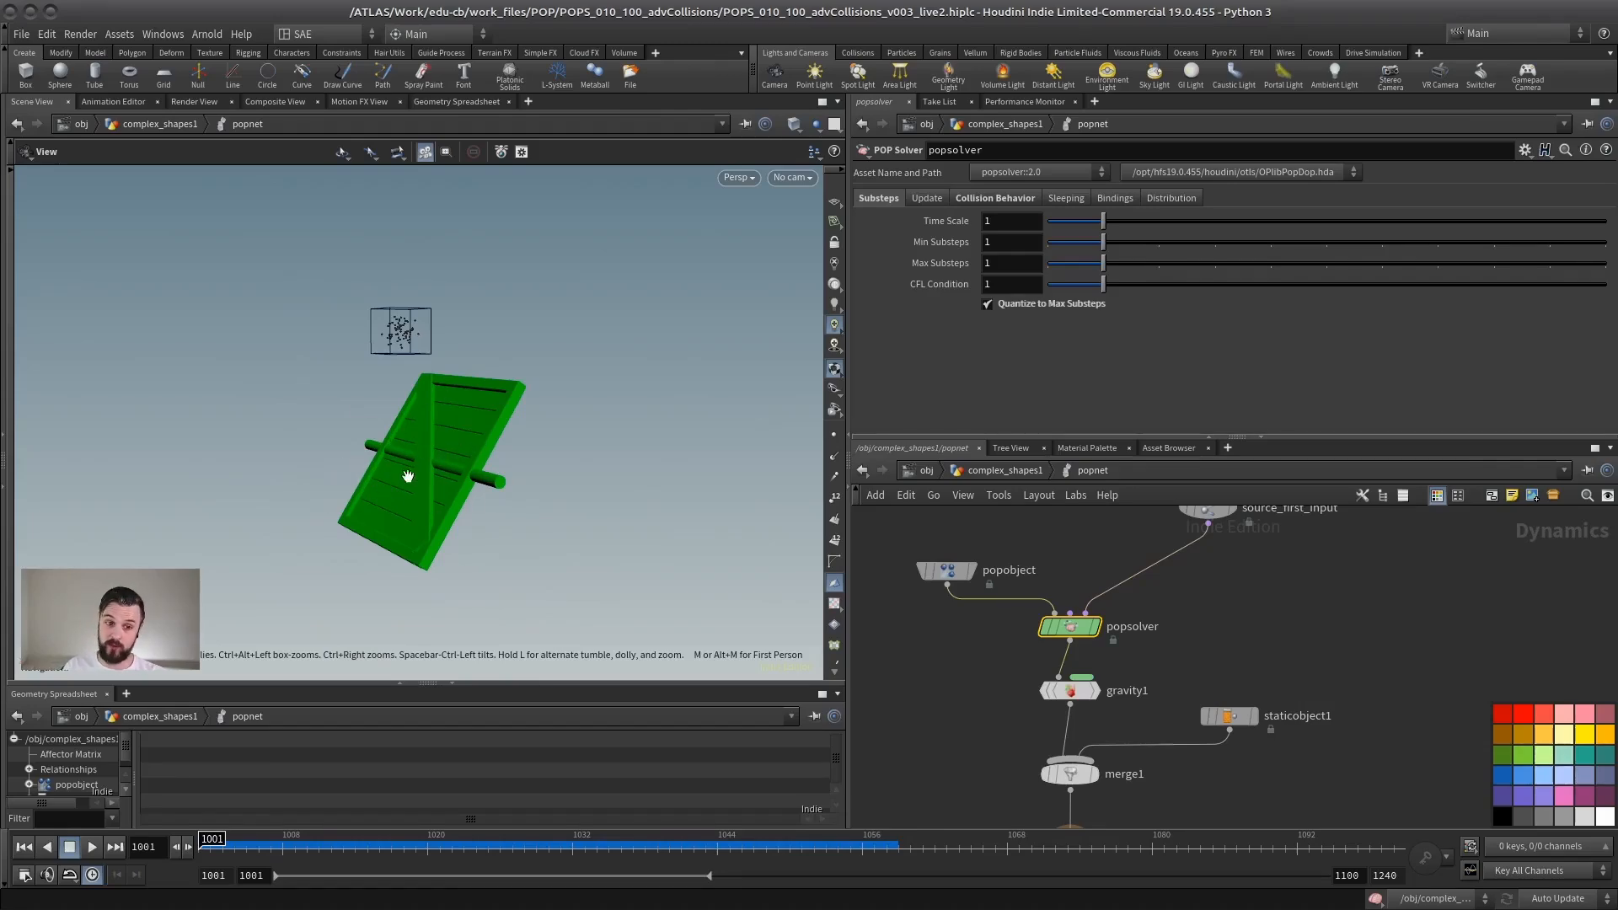
# Step: Return to complex_shapes1, display convertvdb1, and inspect the density of its converted mesh in wireframe
pyautogui.click(1003, 475)
pyautogui.moveTo(1047, 437); pyautogui.dragTo(1049, 279)
pyautogui.scroll(5, 1165, 519)
pyautogui.moveTo(1165, 519); pyautogui.dragTo(1090, 577, button='middle')
pyautogui.scroll(-3, 1206, 523)
pyautogui.click(1281, 595)
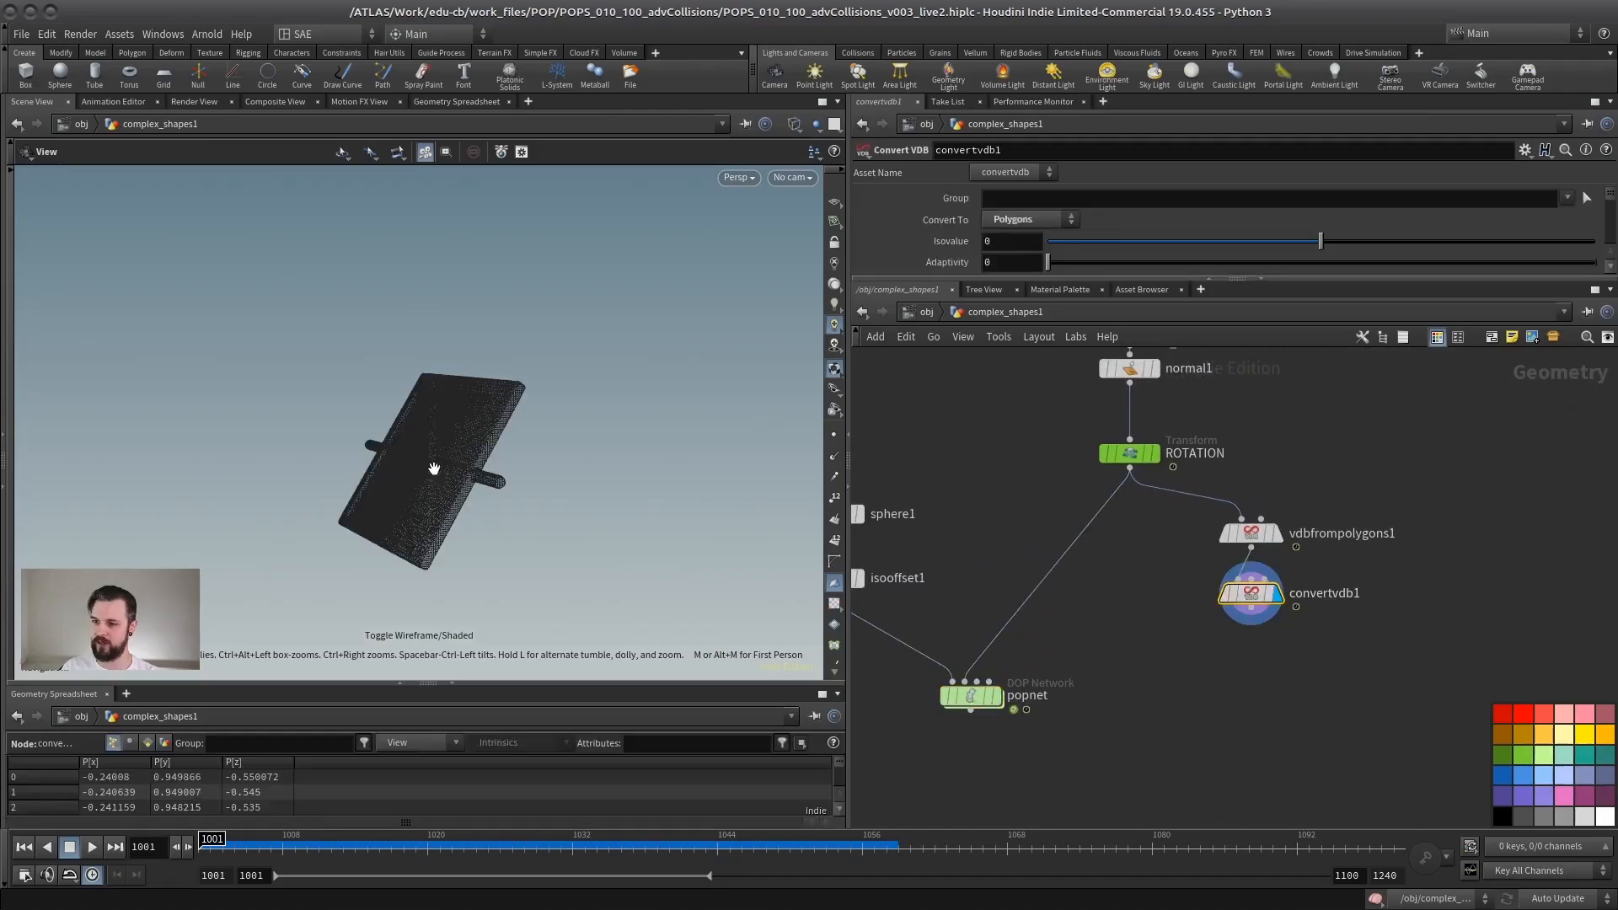
pyautogui.scroll(5, 434, 469)
pyautogui.moveTo(434, 469); pyautogui.dragTo(518, 445)
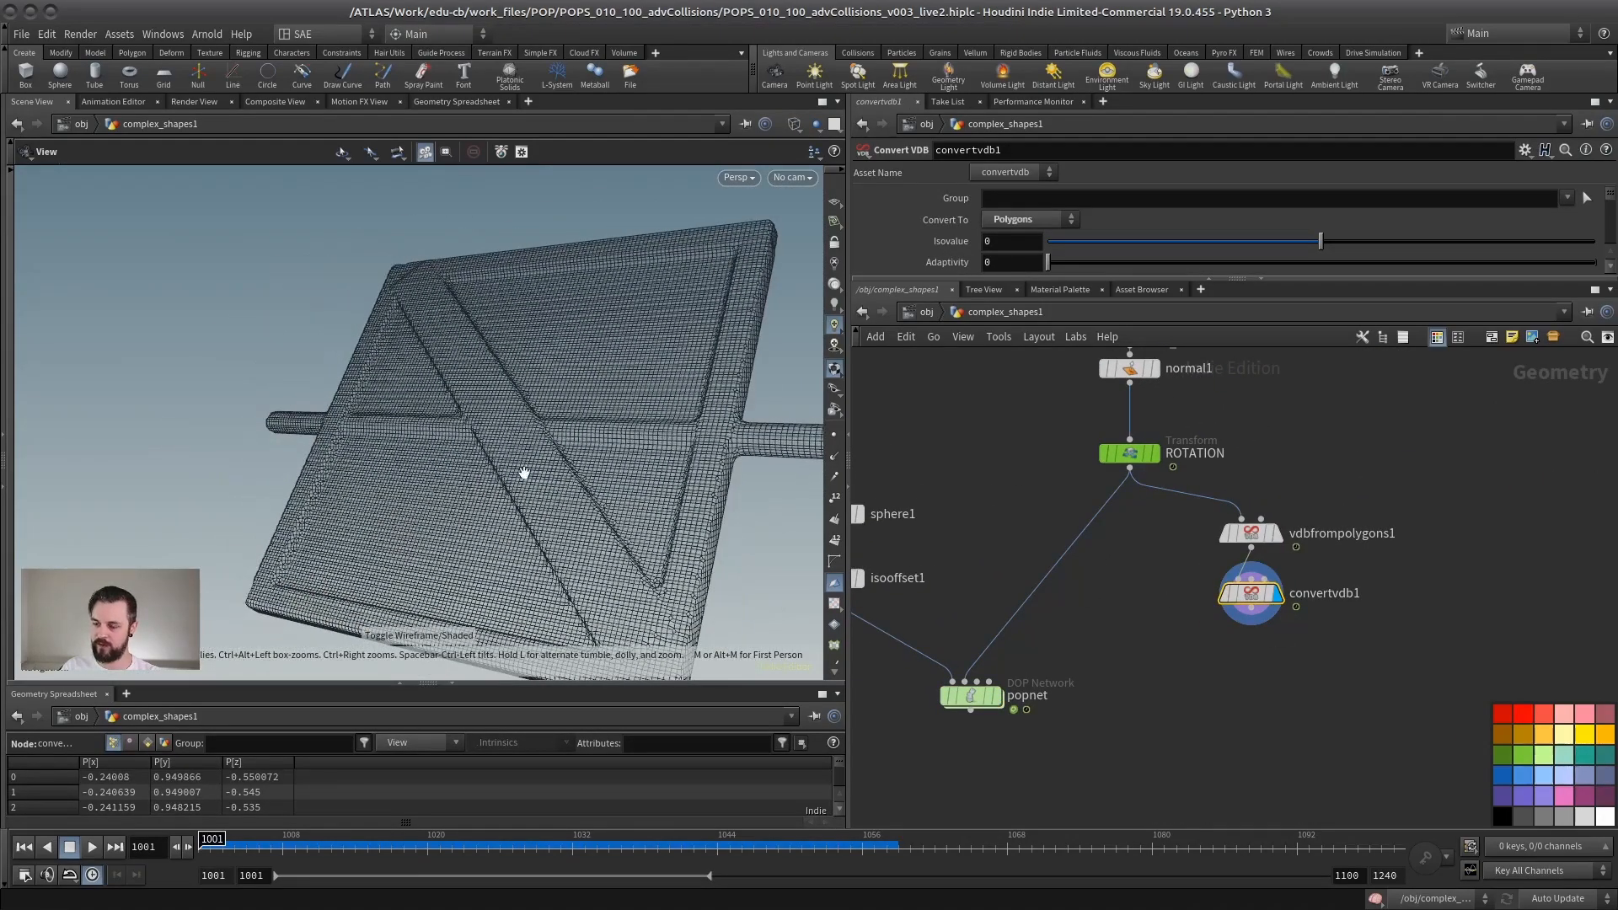
# Step: Connect convertvdb1 to the popnet's second input in place of ROTATION, preview the dense panel's rotation, and return to frame 1001
pyautogui.click(962, 682)
pyautogui.click(1252, 626)
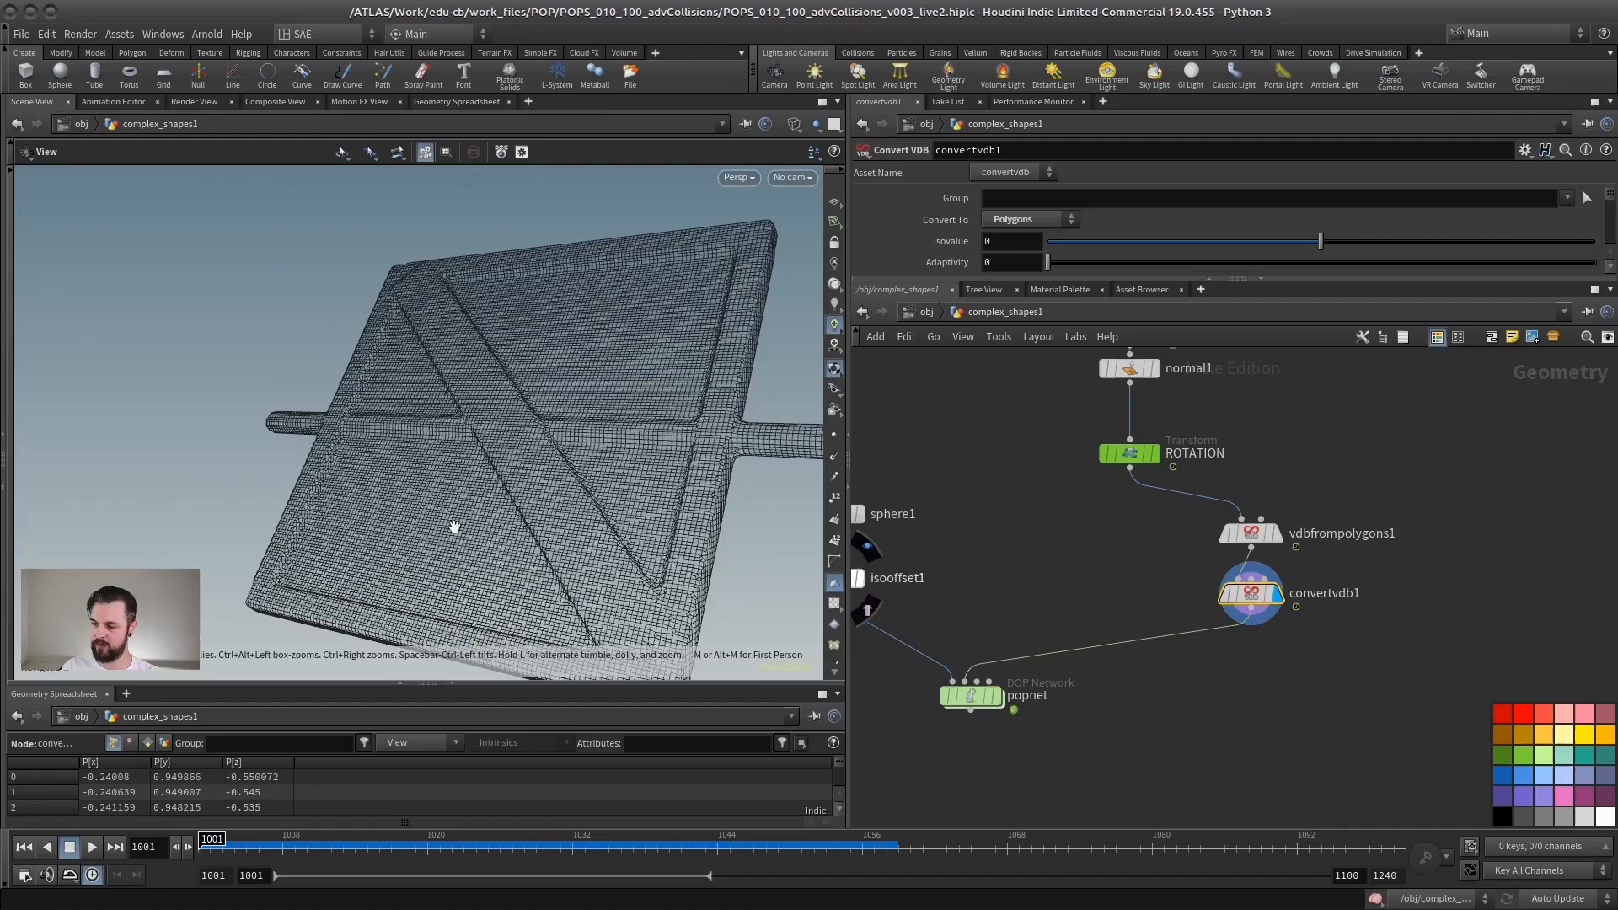
pyautogui.moveTo(451, 524)
pyautogui.mouseDown()
pyautogui.moveTo(408, 459)
pyautogui.moveTo(512, 443)
pyautogui.moveTo(447, 497)
pyautogui.mouseUp()
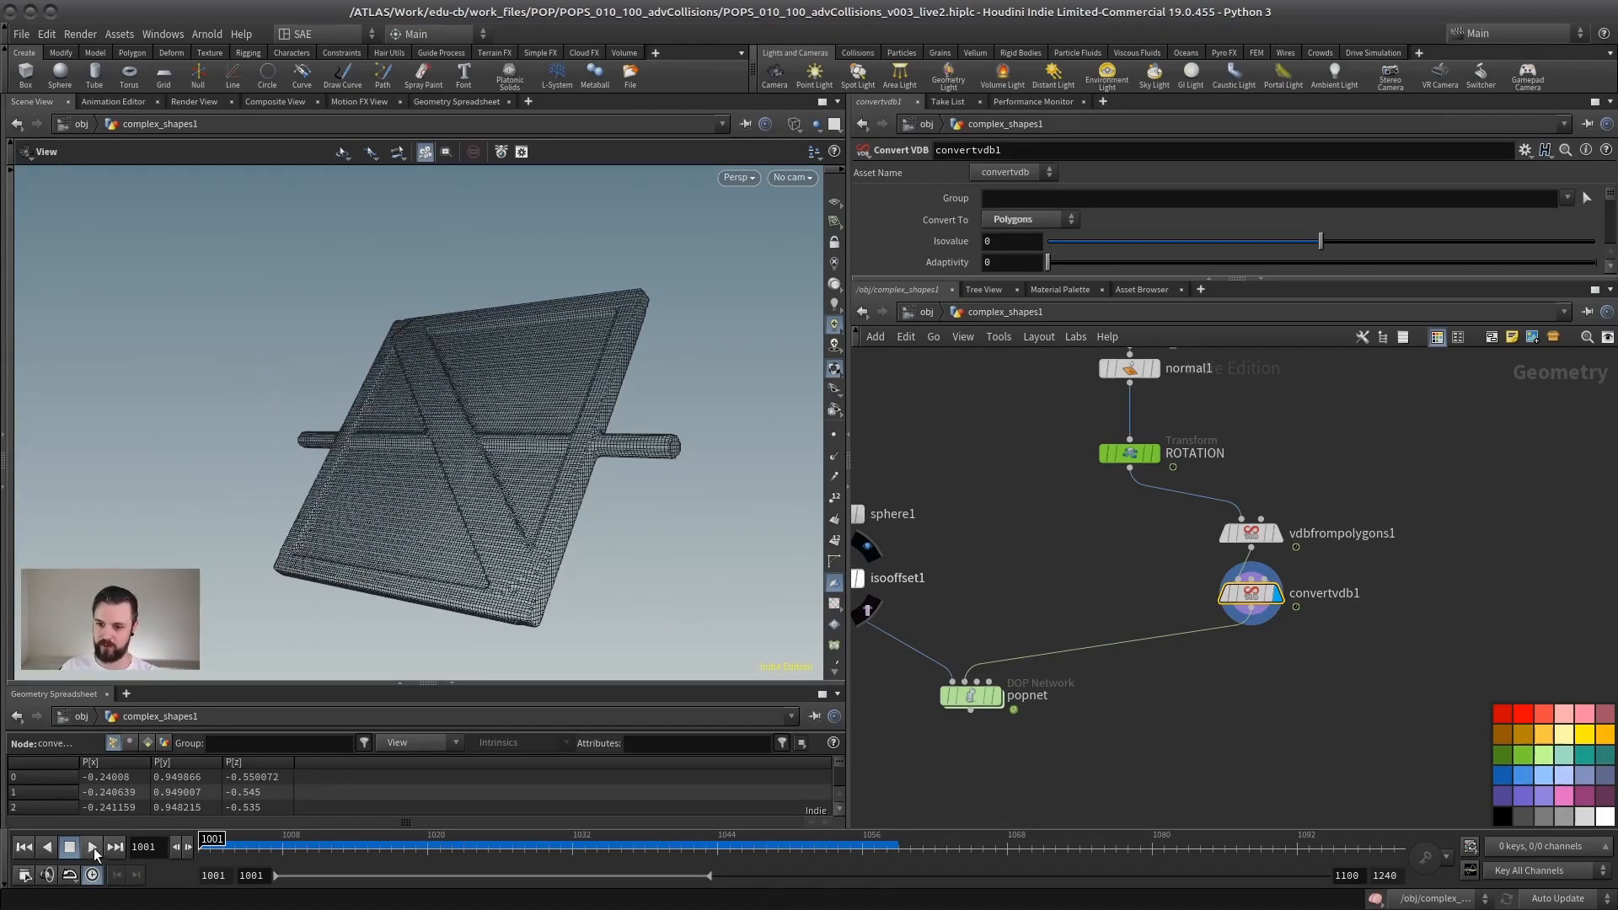
pyautogui.press('Up')
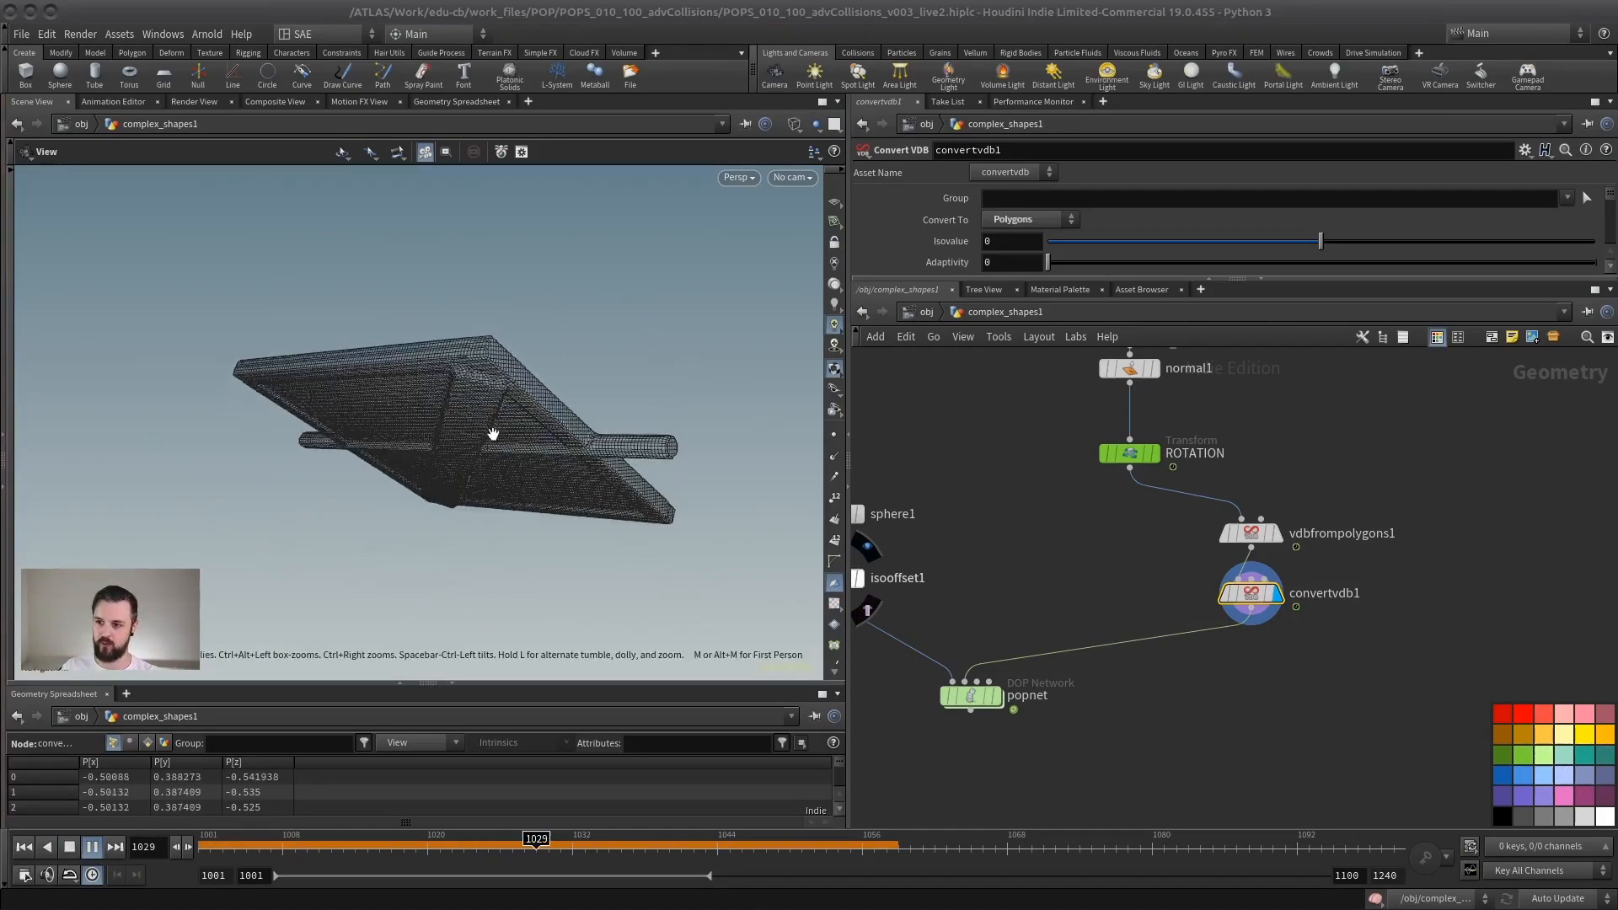
pyautogui.click(27, 847)
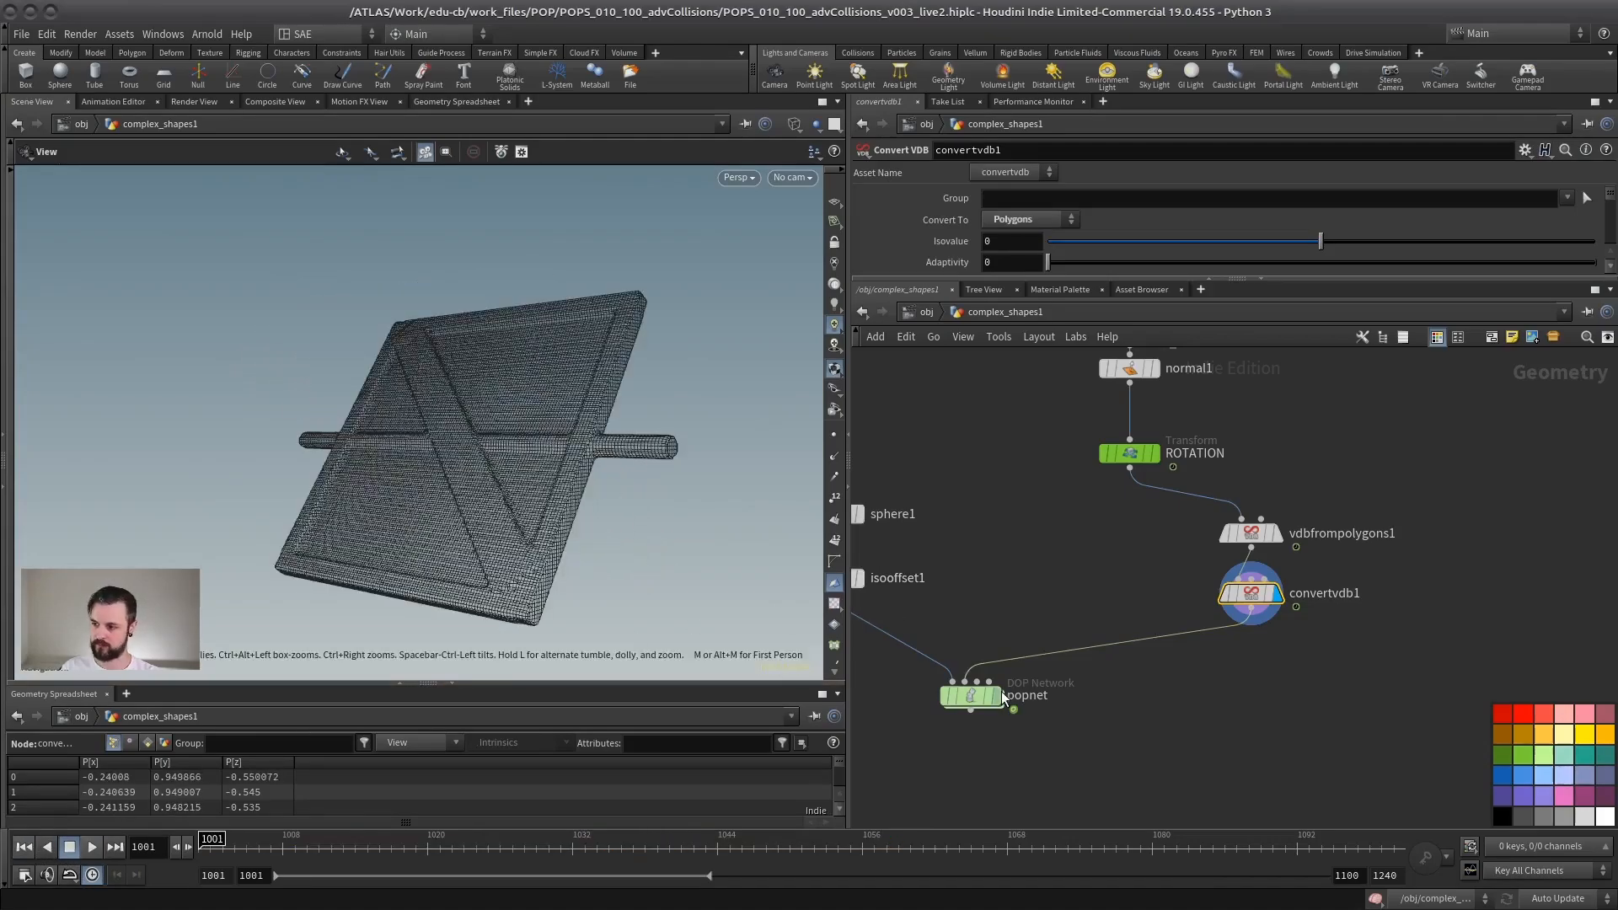
# Step: Display and enter the popnet, simulate the particles against the dense panel in shaded view, examine the hits, and return to frame 1001
pyautogui.click(994, 695)
pyautogui.doubleClick(971, 696)
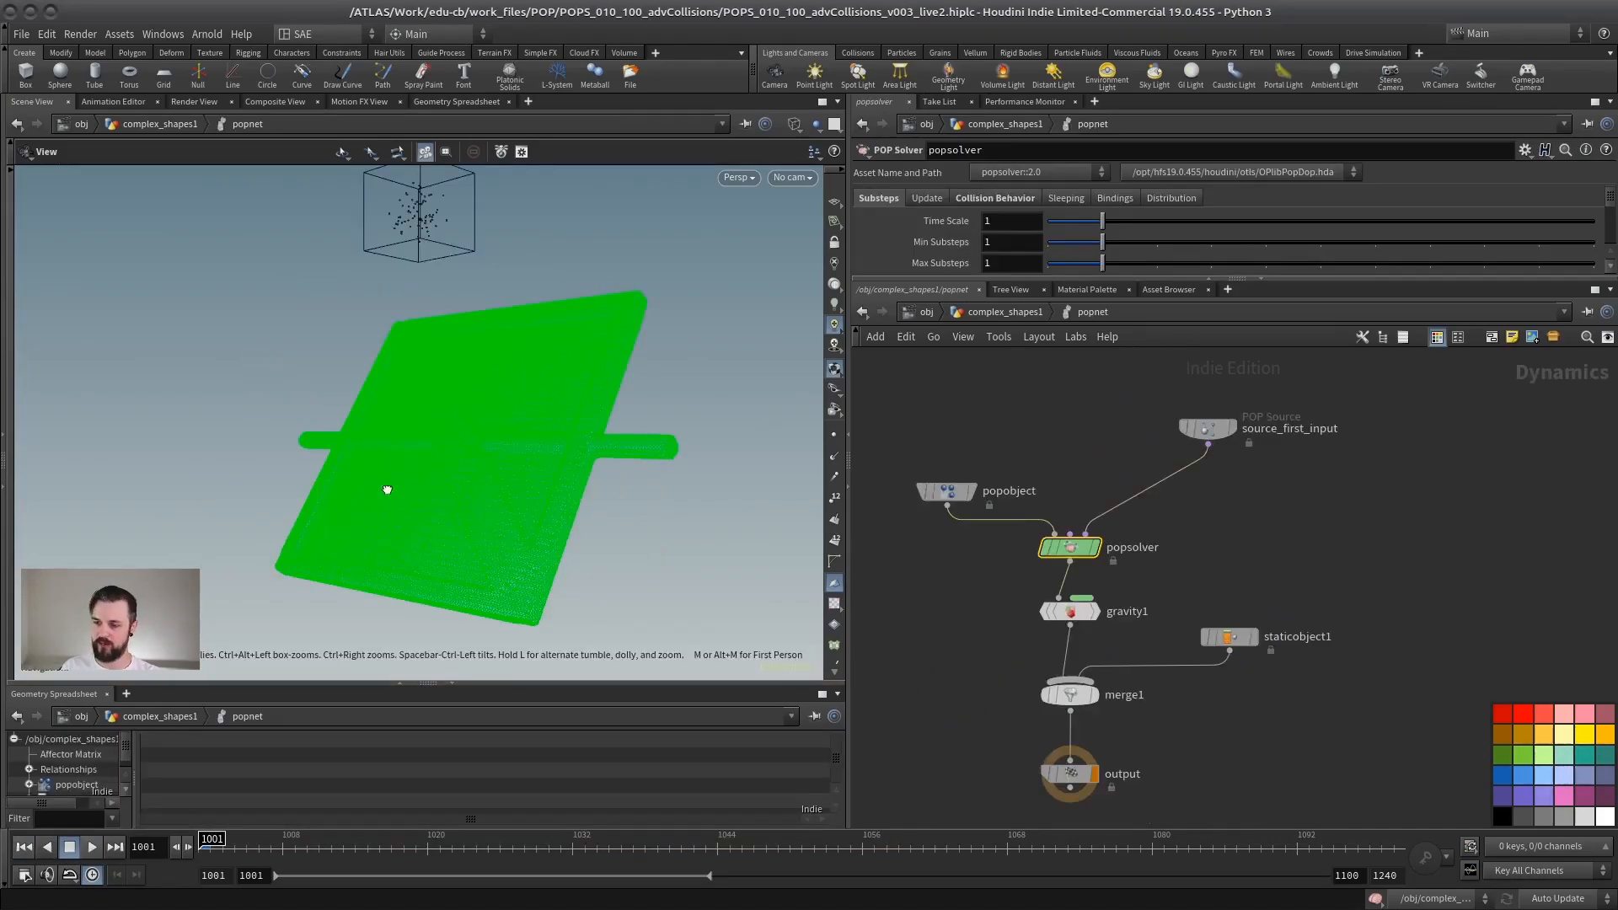
pyautogui.press('w')
pyautogui.moveTo(387, 489)
pyautogui.mouseDown()
pyautogui.moveTo(405, 506)
pyautogui.moveTo(481, 470)
pyautogui.moveTo(459, 534)
pyautogui.moveTo(445, 517)
pyautogui.moveTo(395, 577)
pyautogui.mouseUp()
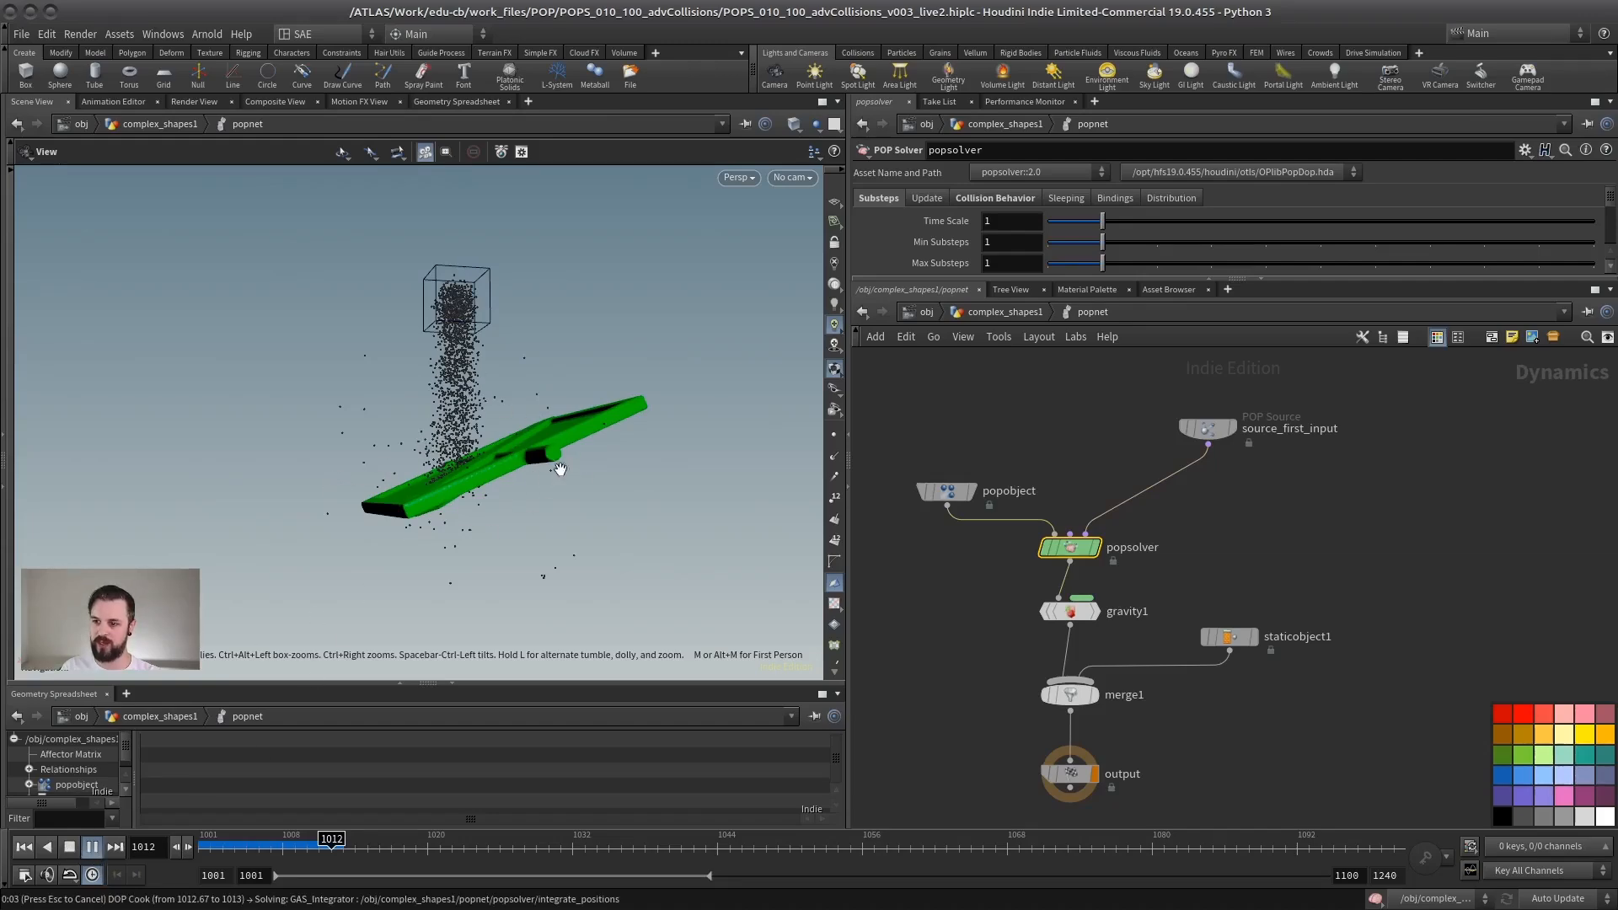
pyautogui.press('Escape')
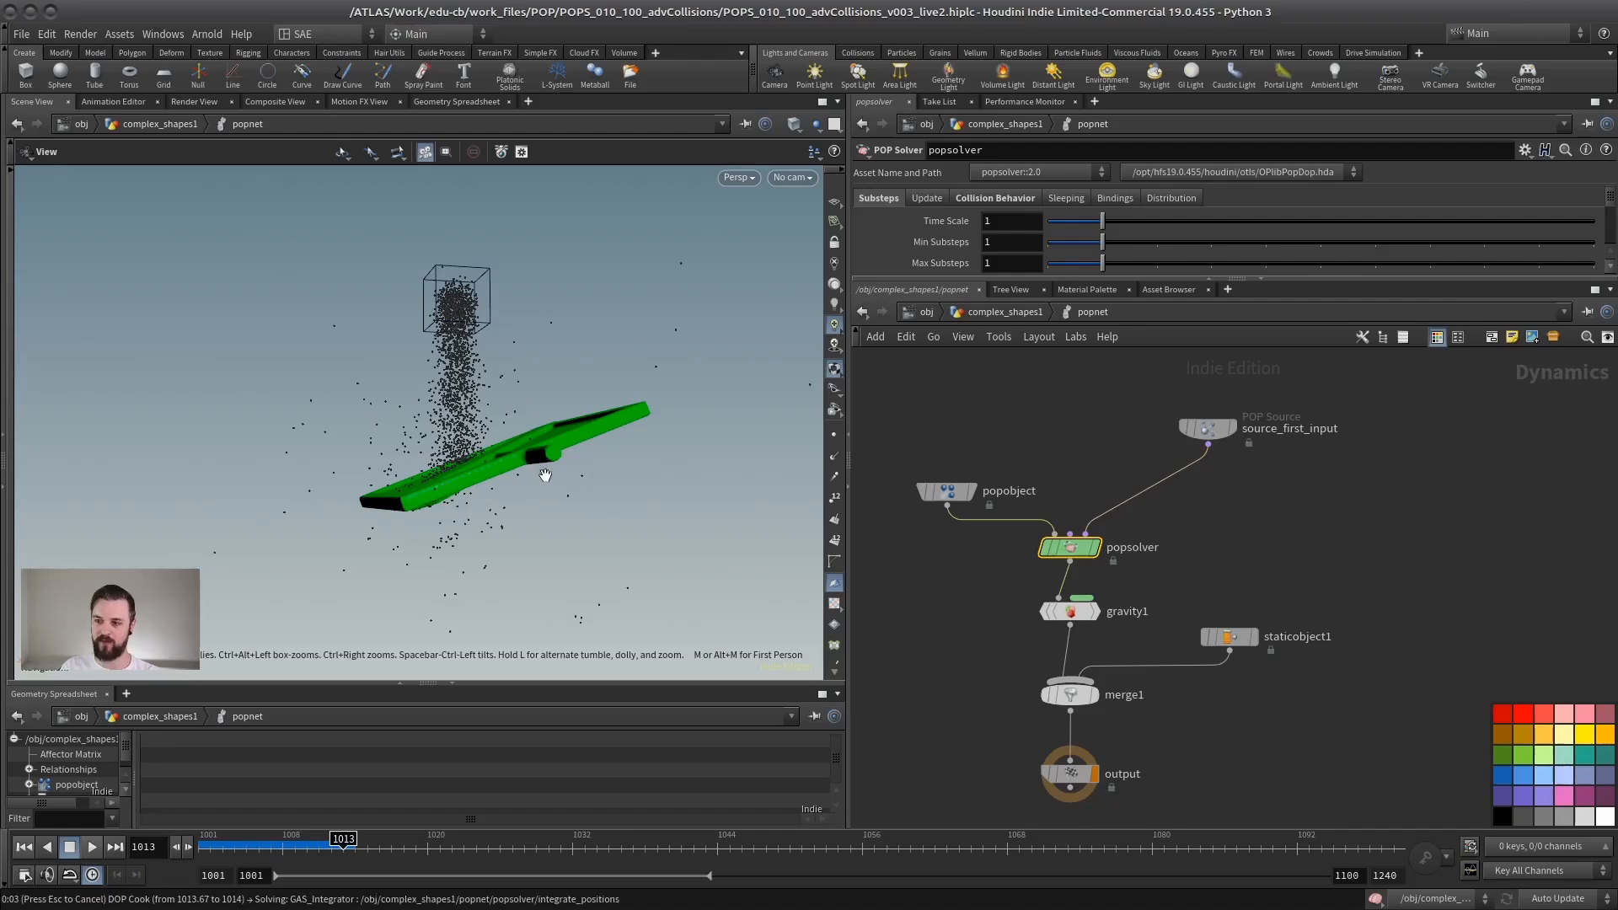
pyautogui.press('Right')
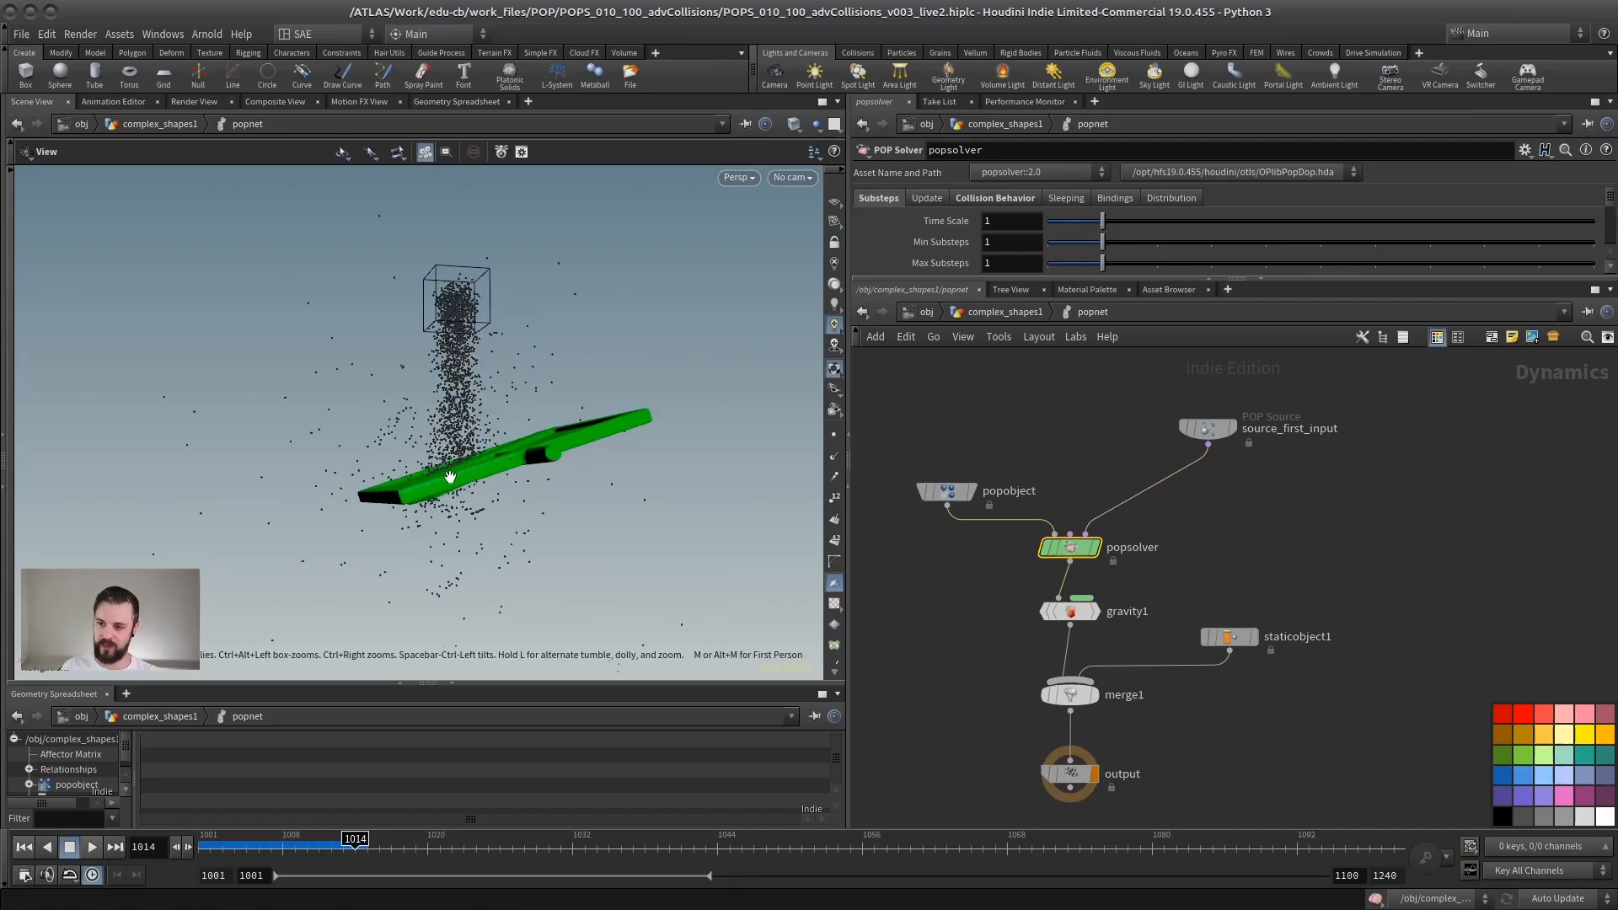
pyautogui.moveTo(450, 477); pyautogui.dragTo(404, 506)
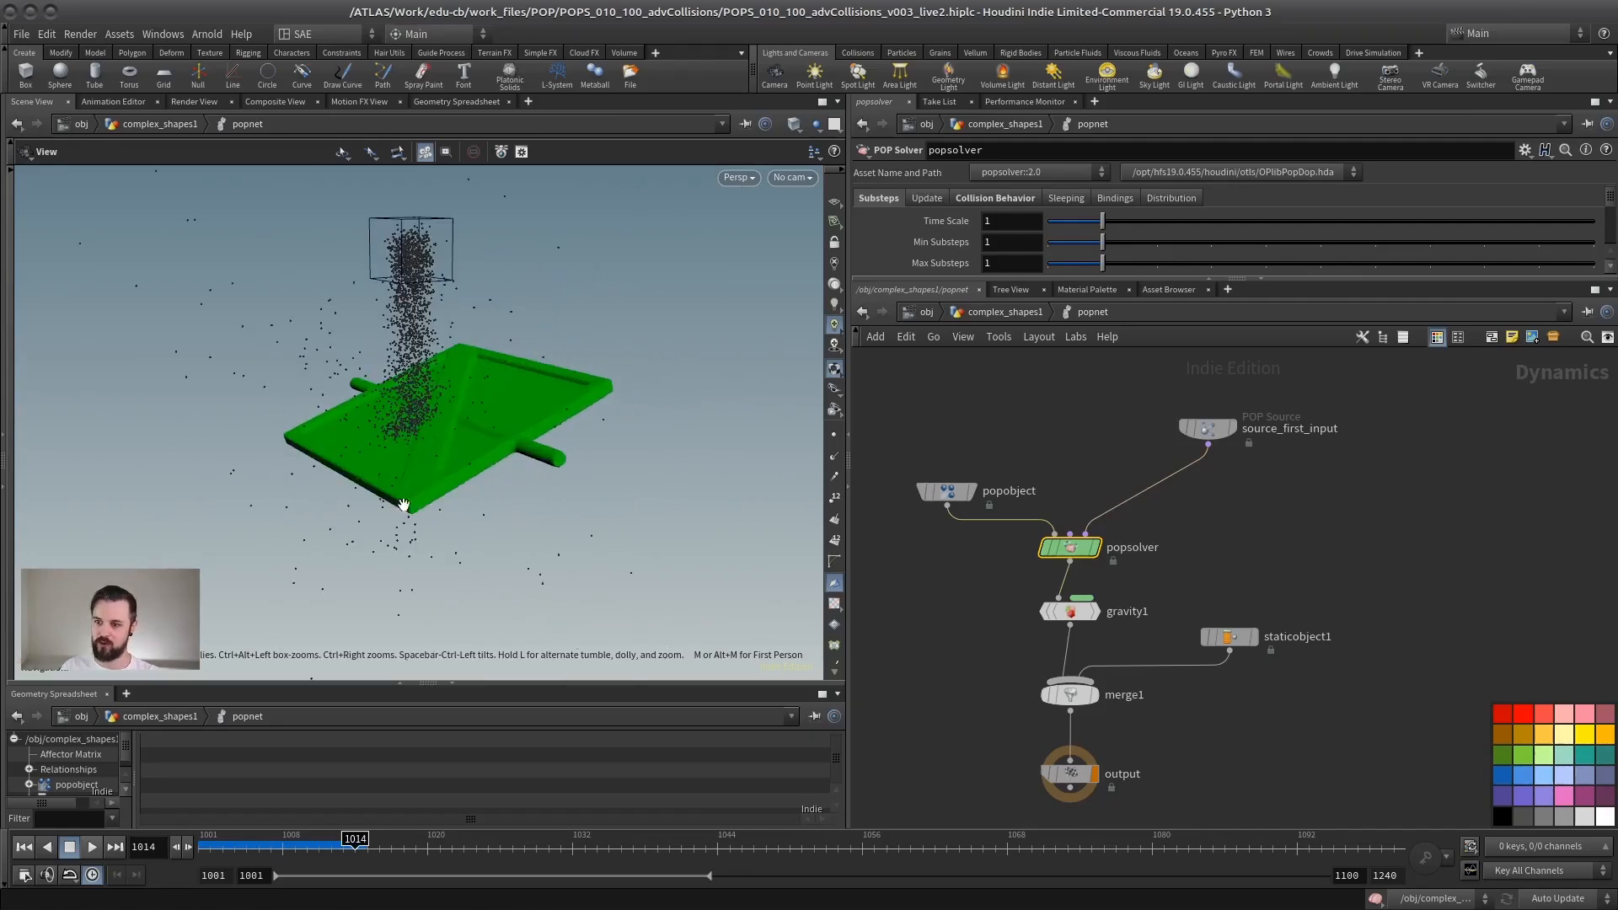
pyautogui.click(28, 848)
# Step: Return to complex_shapes1, display the ROTATION node, and inspect the original panel's topology in wireframe
pyautogui.click(991, 310)
pyautogui.moveTo(1091, 518); pyautogui.dragTo(1073, 636, button='middle')
pyautogui.scroll(-3, 1071, 635)
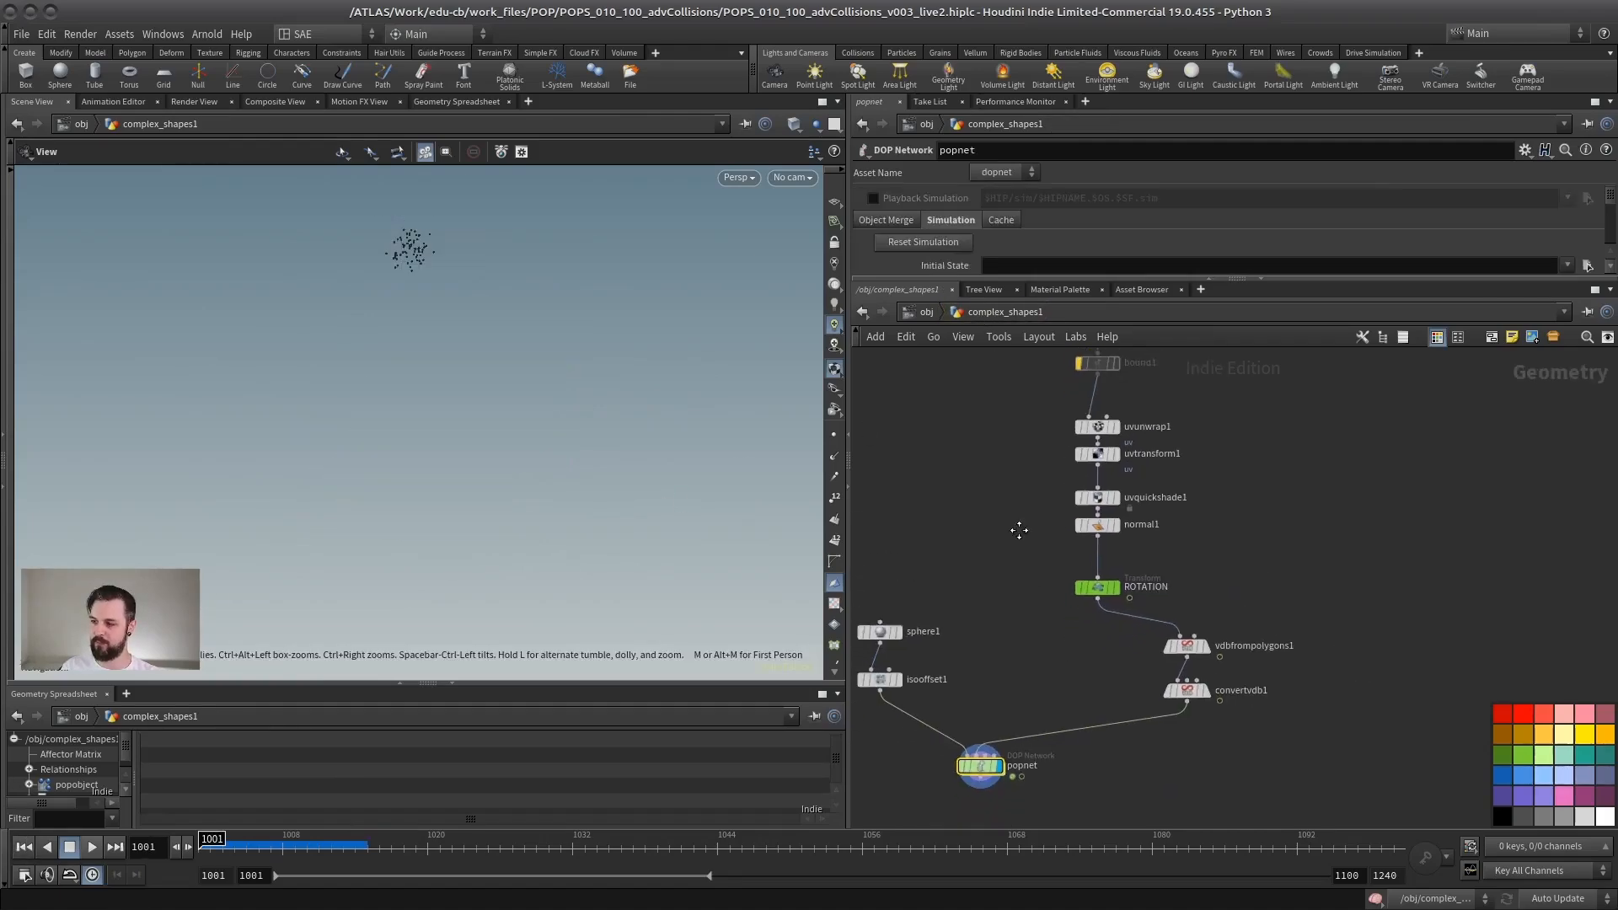
pyautogui.scroll(3, 1142, 563)
pyautogui.click(1120, 573)
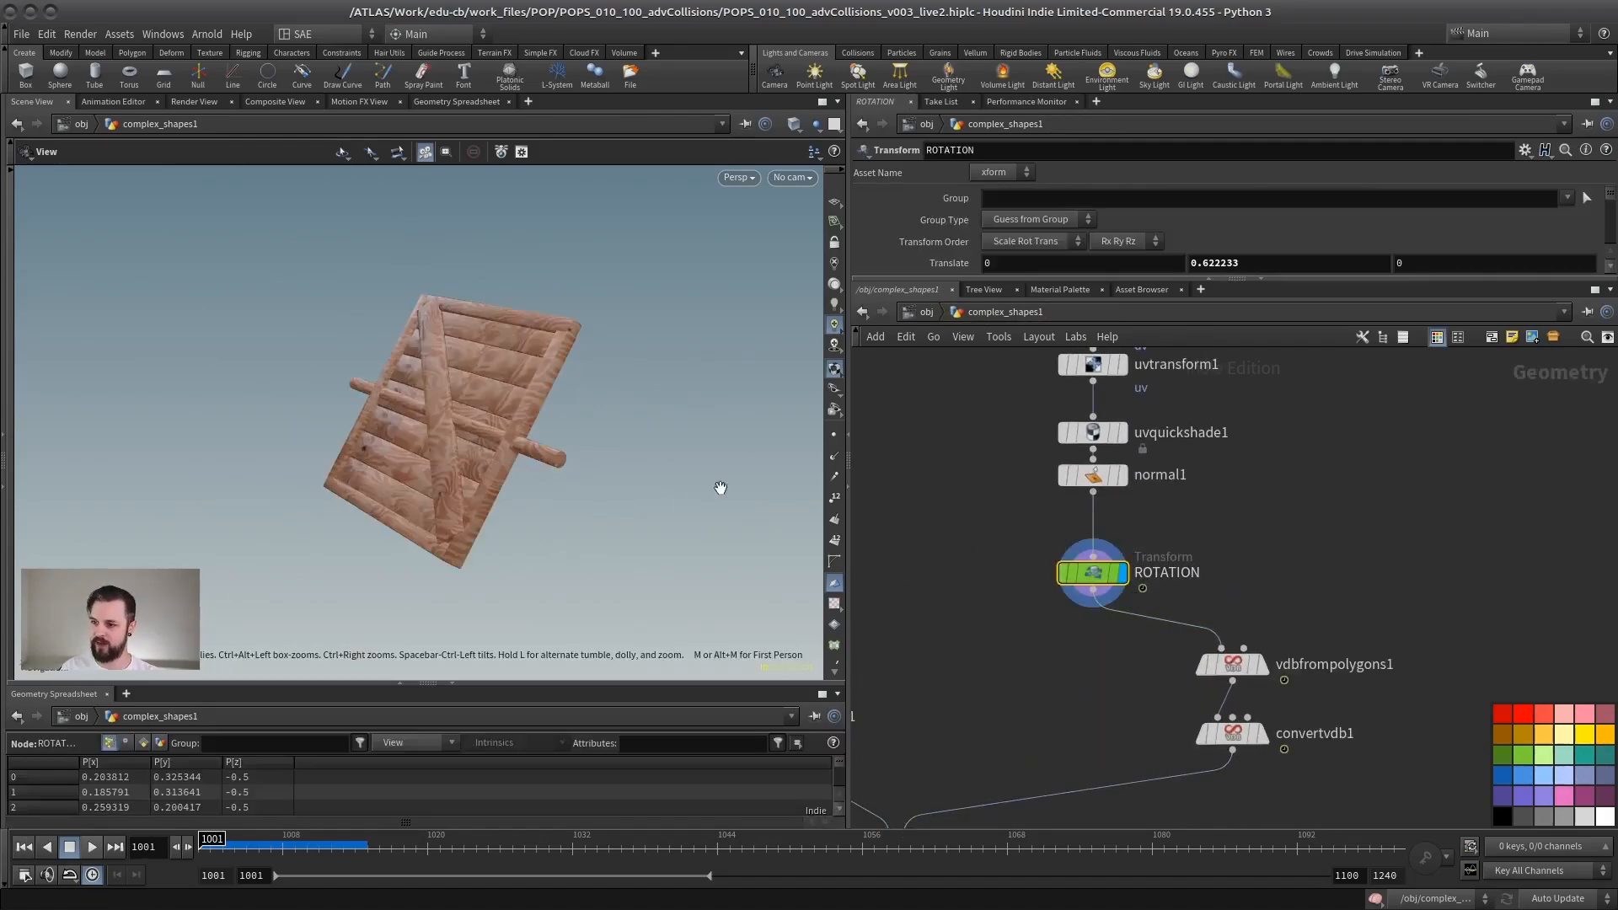
pyautogui.moveTo(399, 450)
pyautogui.mouseDown()
pyautogui.moveTo(489, 423)
pyautogui.moveTo(545, 498)
pyautogui.moveTo(513, 496)
pyautogui.mouseUp()
pyautogui.hotkey('shift', 'w')
# Step: Reconnect the popnet's second input to the ROTATION node instead of convertvdb1
pyautogui.scroll(-3, 1180, 506)
pyautogui.moveTo(1193, 501); pyautogui.dragTo(1167, 573, button='middle')
pyautogui.moveTo(993, 674); pyautogui.dragTo(1027, 553, button='middle')
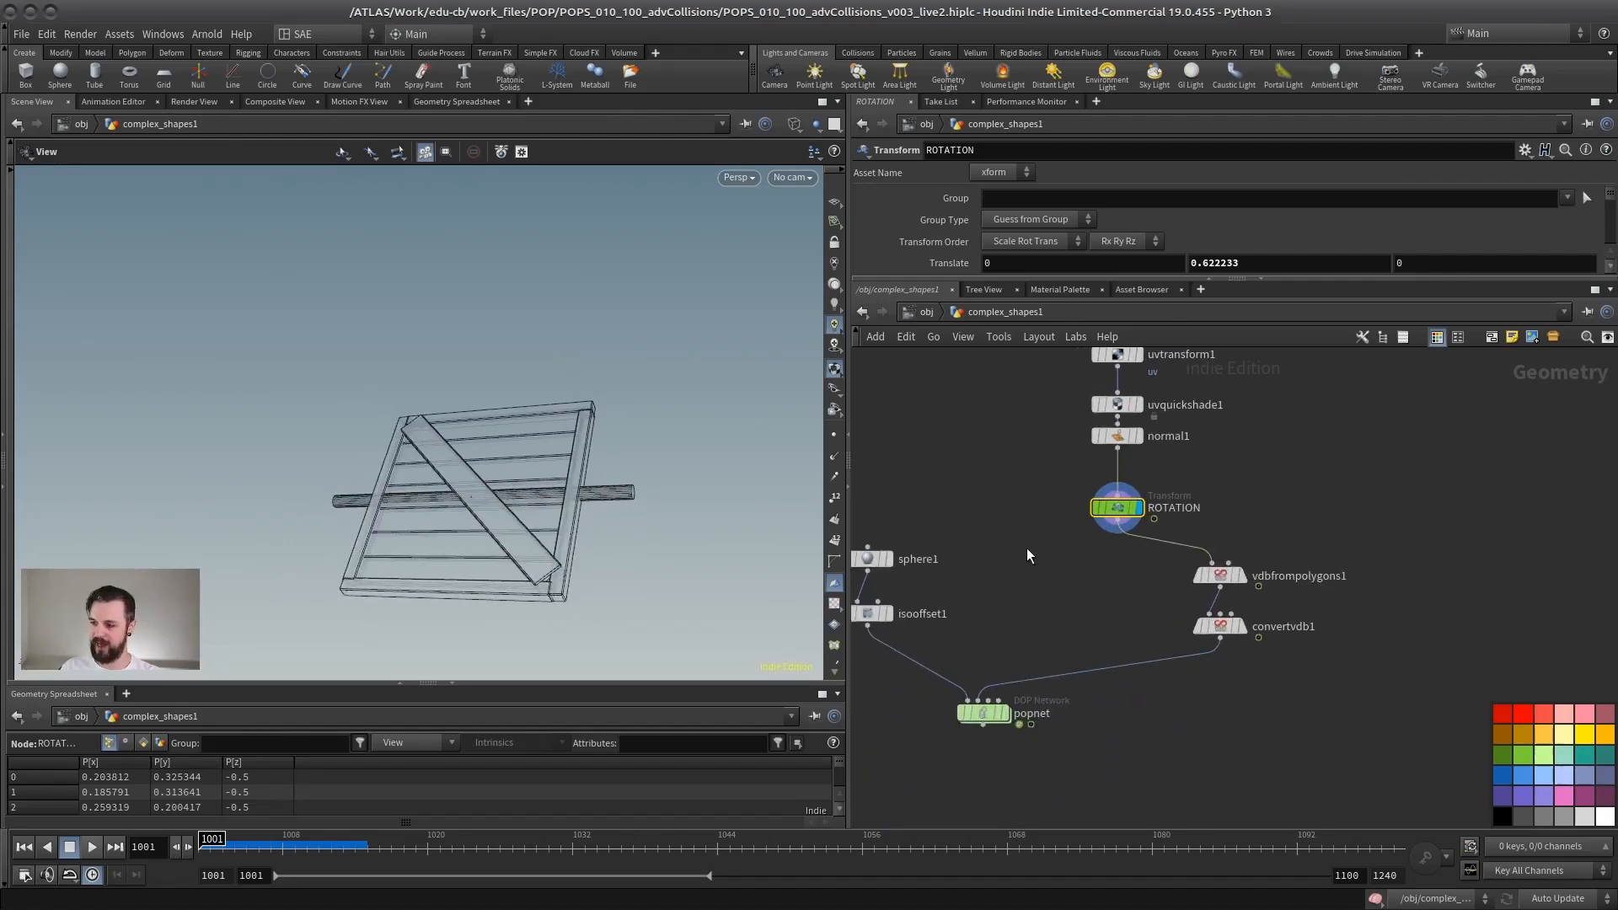
pyautogui.click(1120, 529)
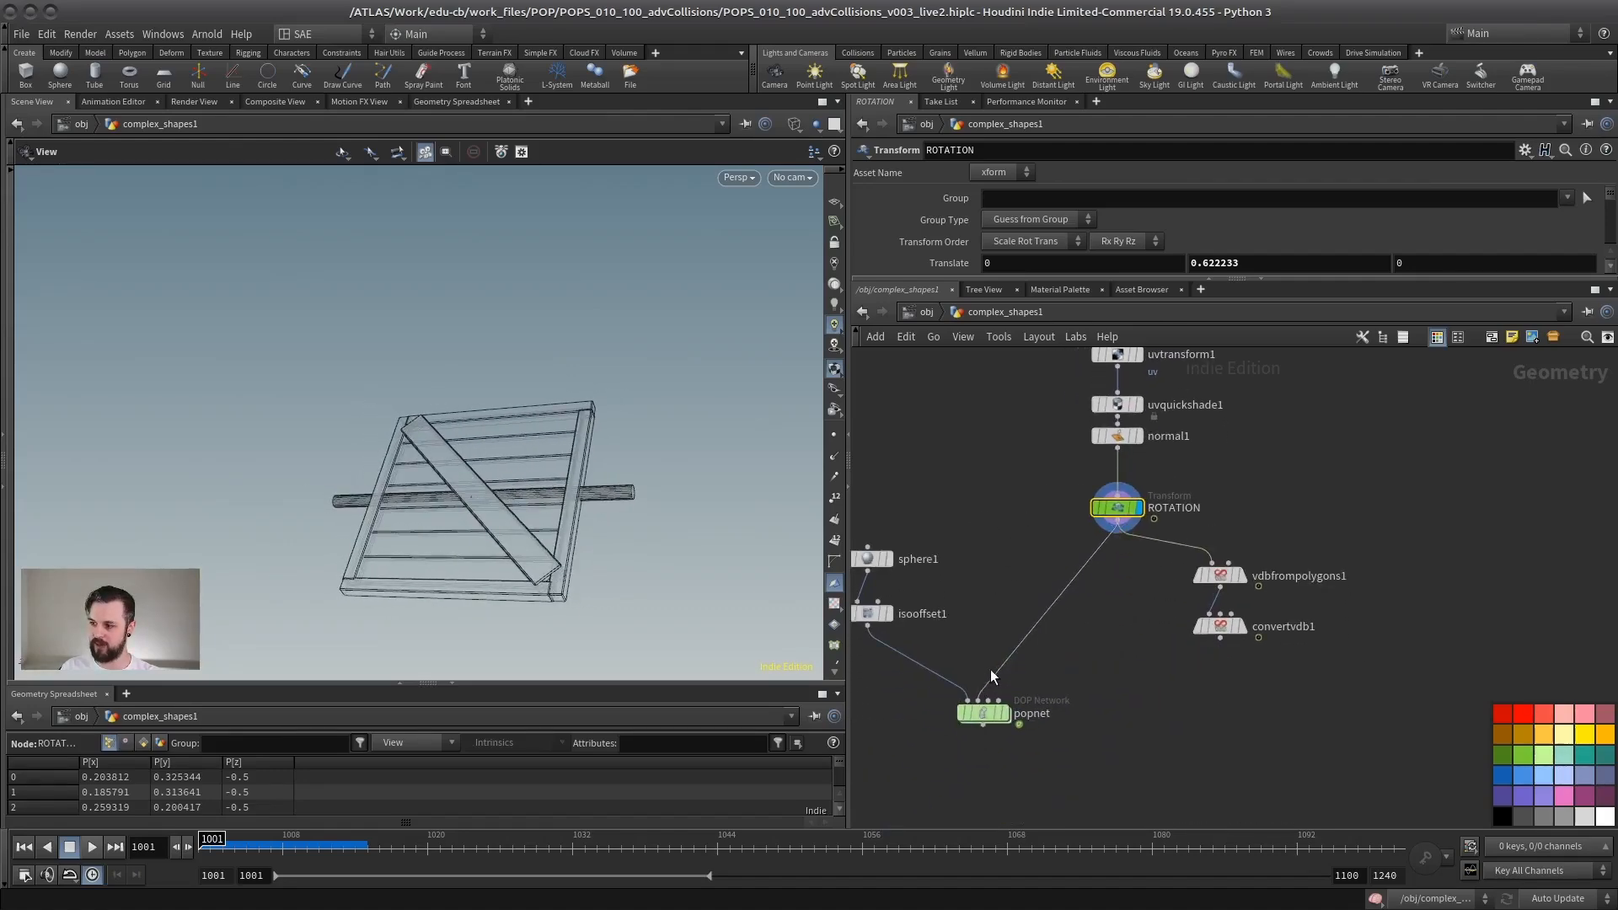
# Step: Display the bound1 node below merge1 and remove its bypass to replace the panel with a simple bounding box
pyautogui.scroll(4, 982, 666)
pyautogui.moveTo(974, 621); pyautogui.dragTo(921, 744, button='middle')
pyautogui.moveTo(1111, 503)
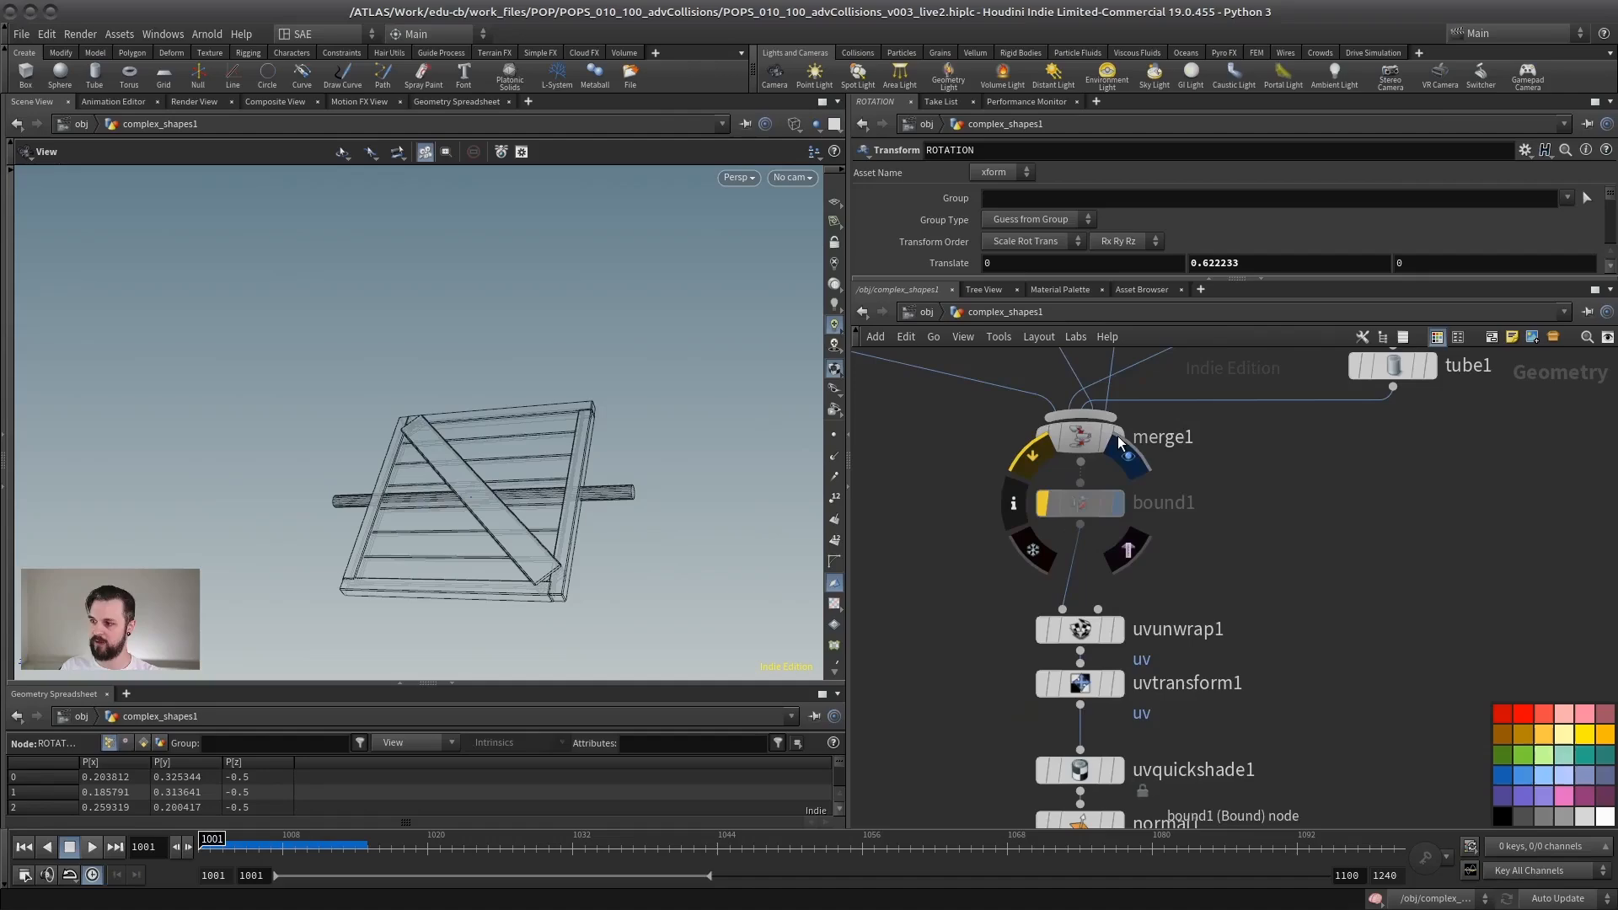
pyautogui.click(1117, 438)
pyautogui.moveTo(565, 510); pyautogui.dragTo(531, 581)
pyautogui.moveTo(531, 581); pyautogui.dragTo(517, 480, button='middle')
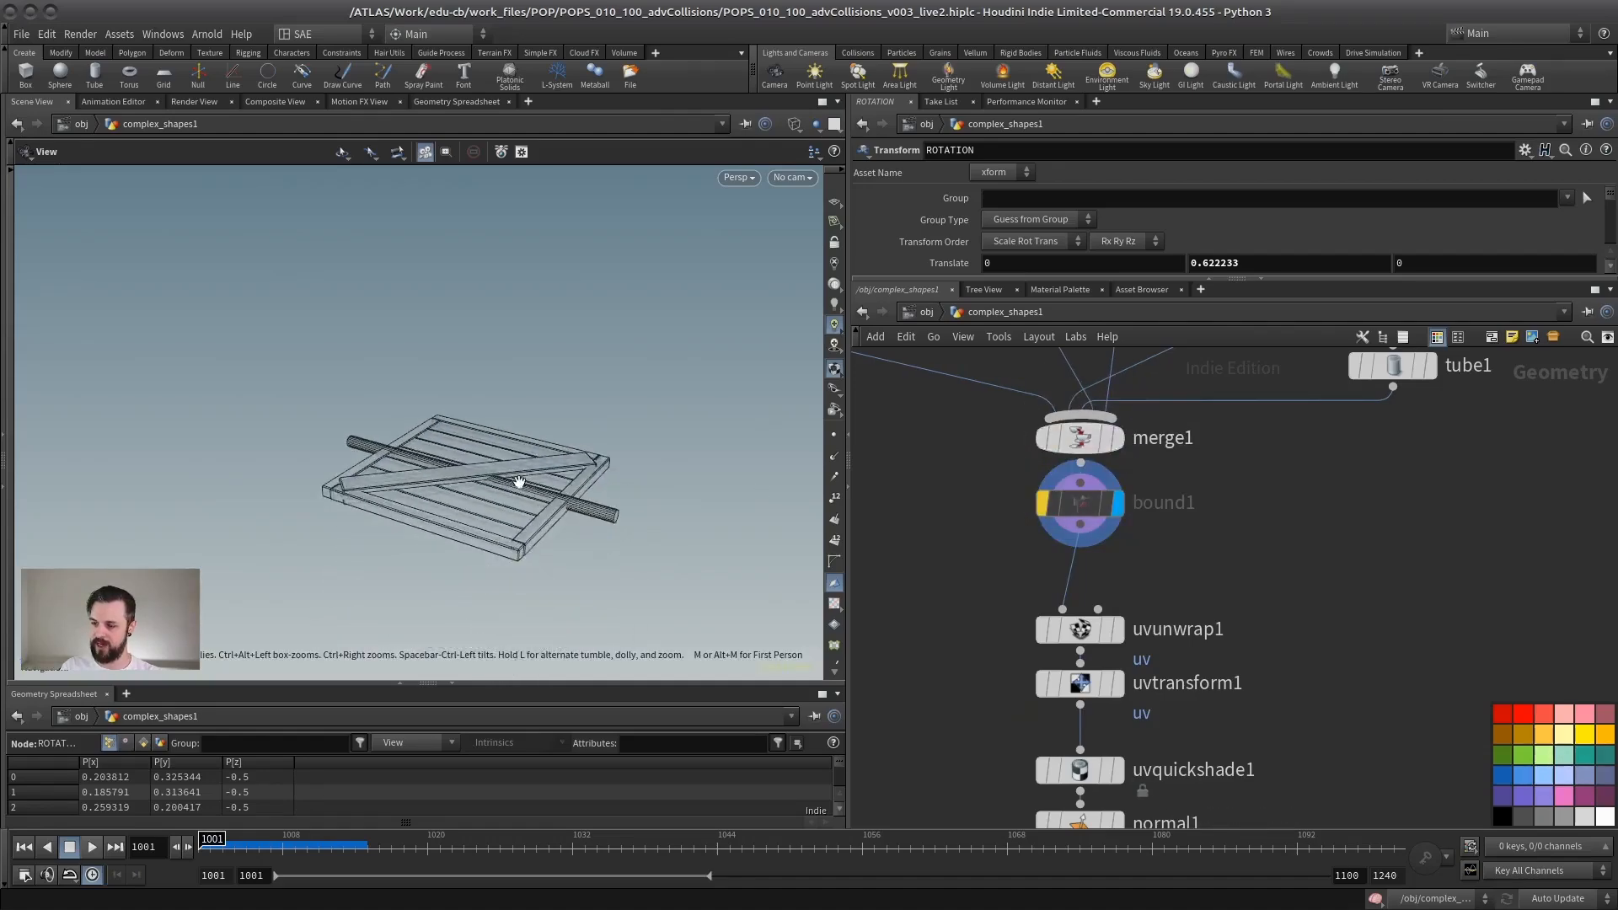
pyautogui.scroll(5, 516, 481)
pyautogui.click(1044, 504)
pyautogui.scroll(-3, 531, 538)
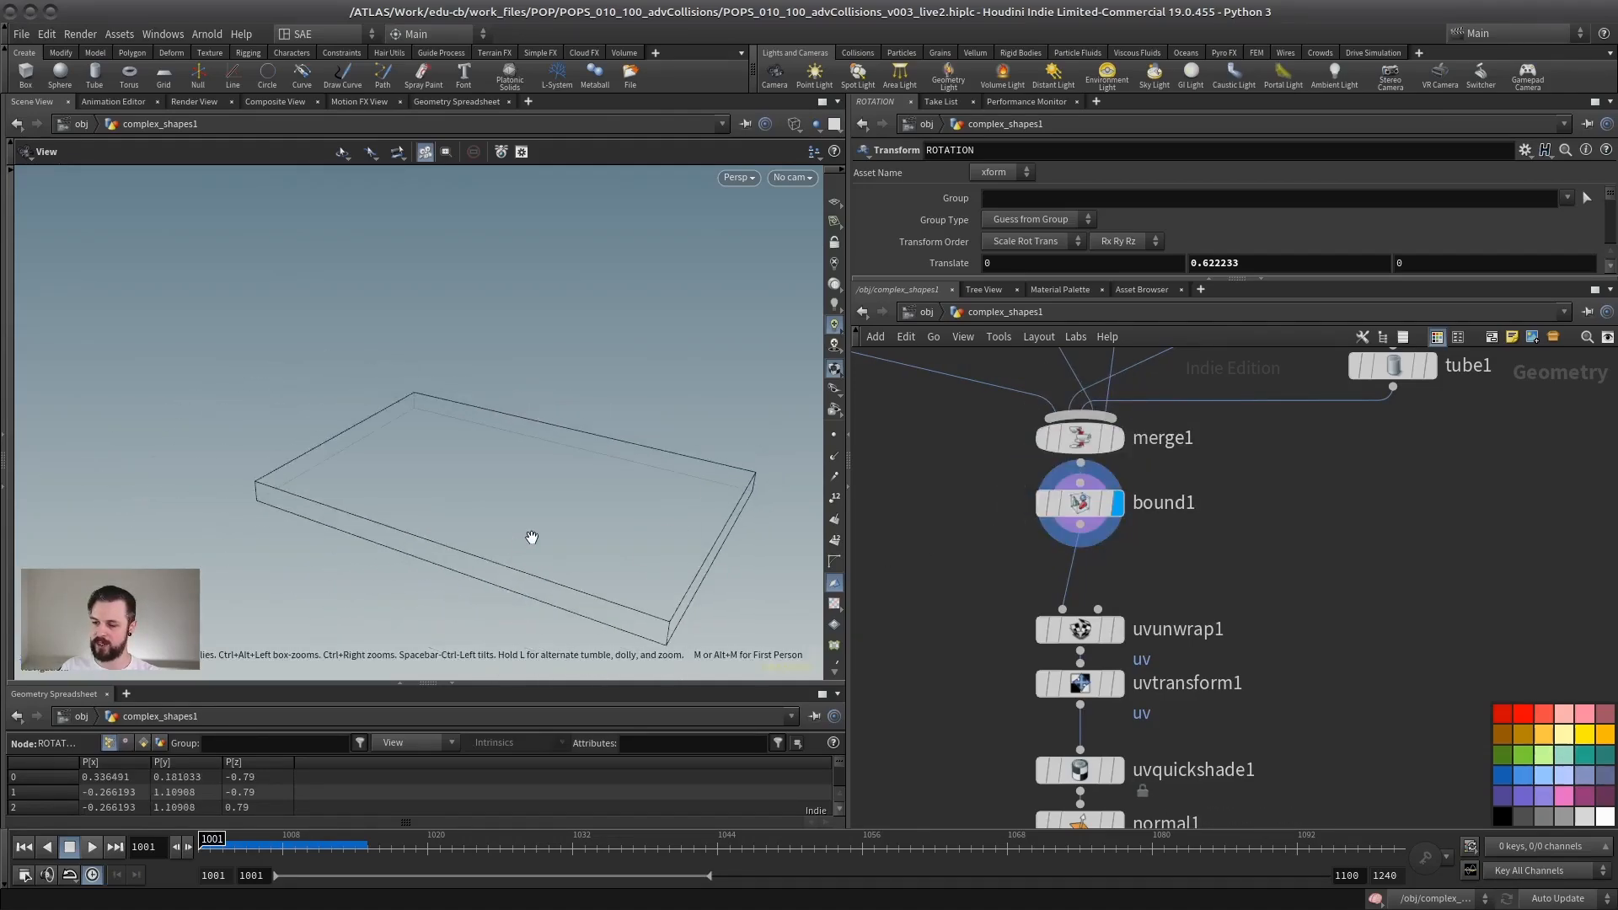
# Step: Switch to shaded view, display the ROTATION node, and play the timeline to check the simplified box panel's rotation
pyautogui.hotkey('shift', 'w')
pyautogui.moveTo(531, 538)
pyautogui.mouseDown()
pyautogui.moveTo(402, 495)
pyautogui.moveTo(527, 501)
pyautogui.moveTo(501, 507)
pyautogui.mouseUp()
pyautogui.scroll(-3, 1248, 472)
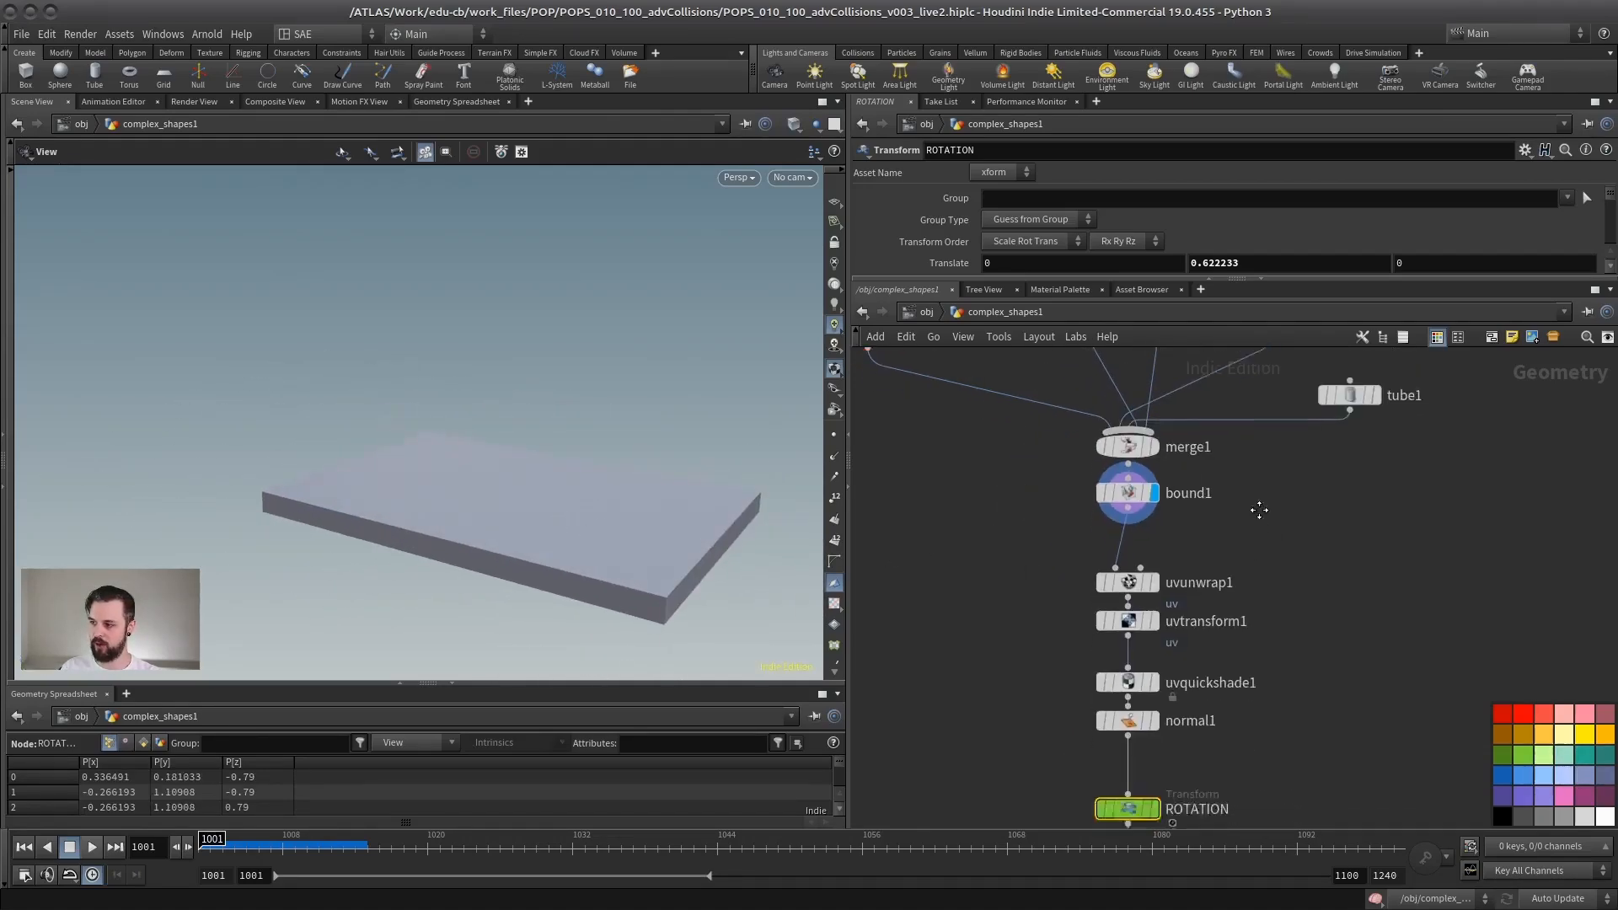
pyautogui.moveTo(1256, 509); pyautogui.dragTo(1264, 329, button='middle')
pyautogui.click(1161, 618)
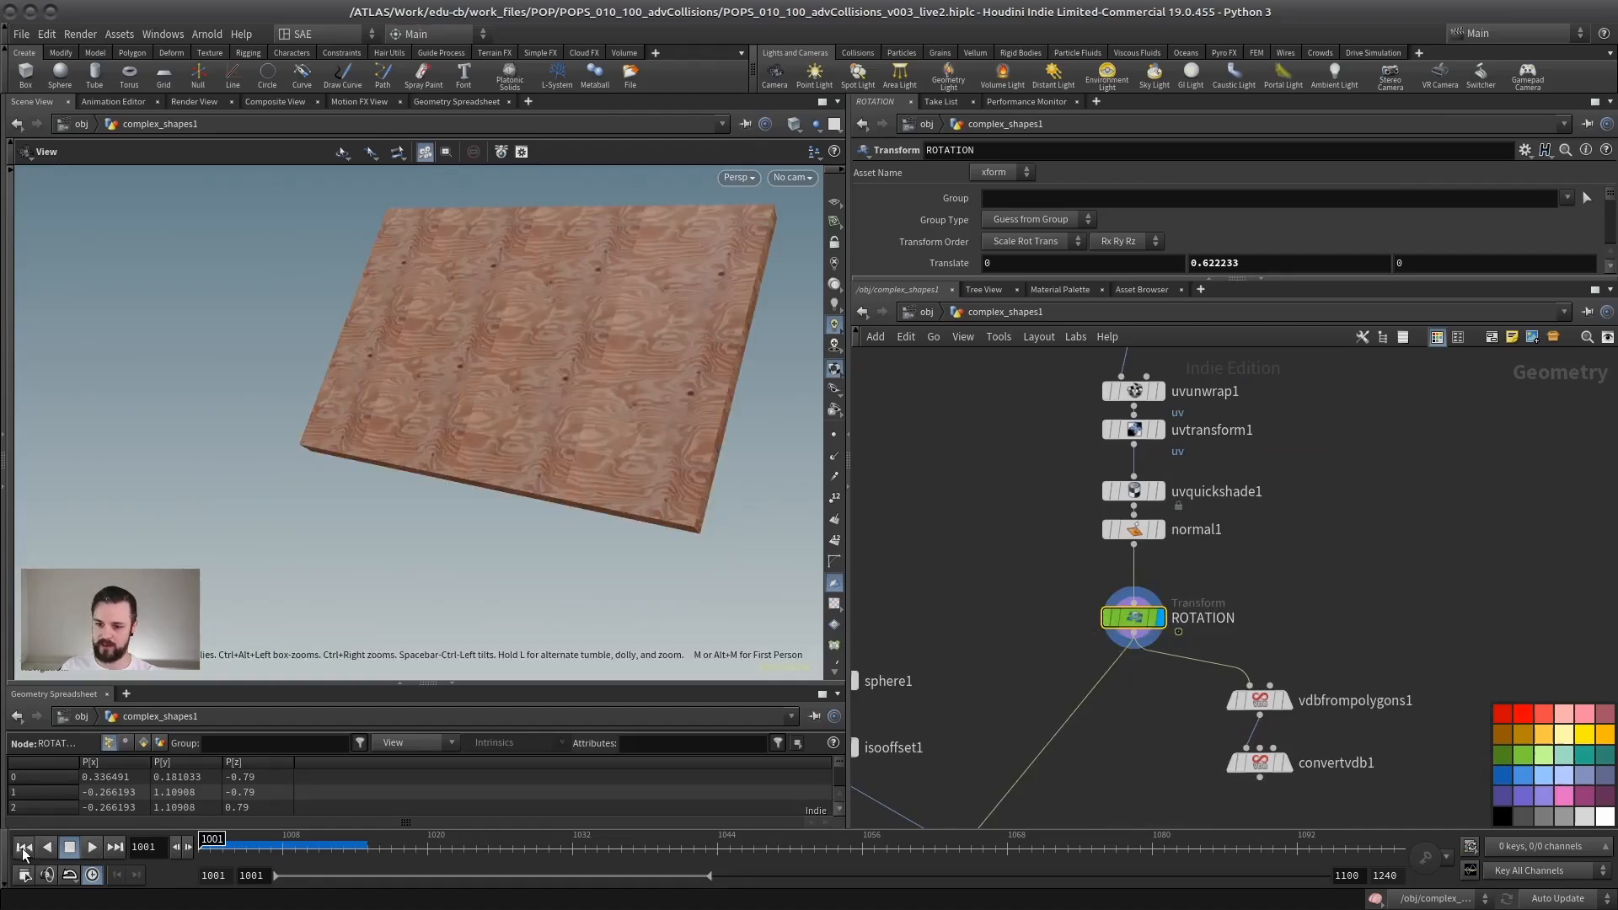
pyautogui.click(91, 847)
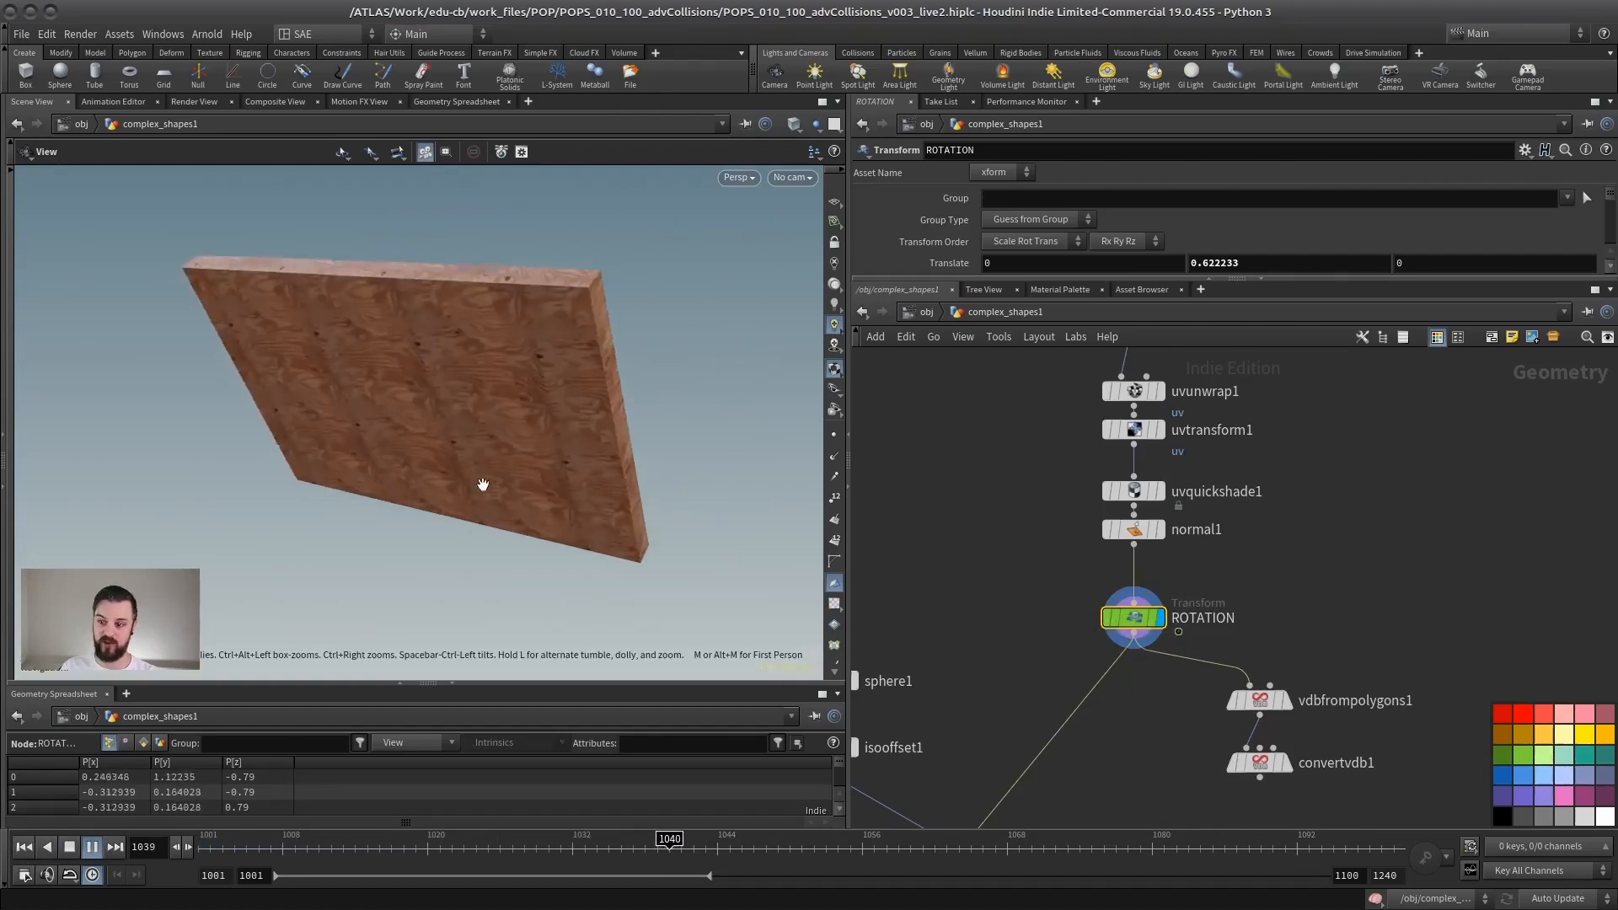
pyautogui.click(92, 848)
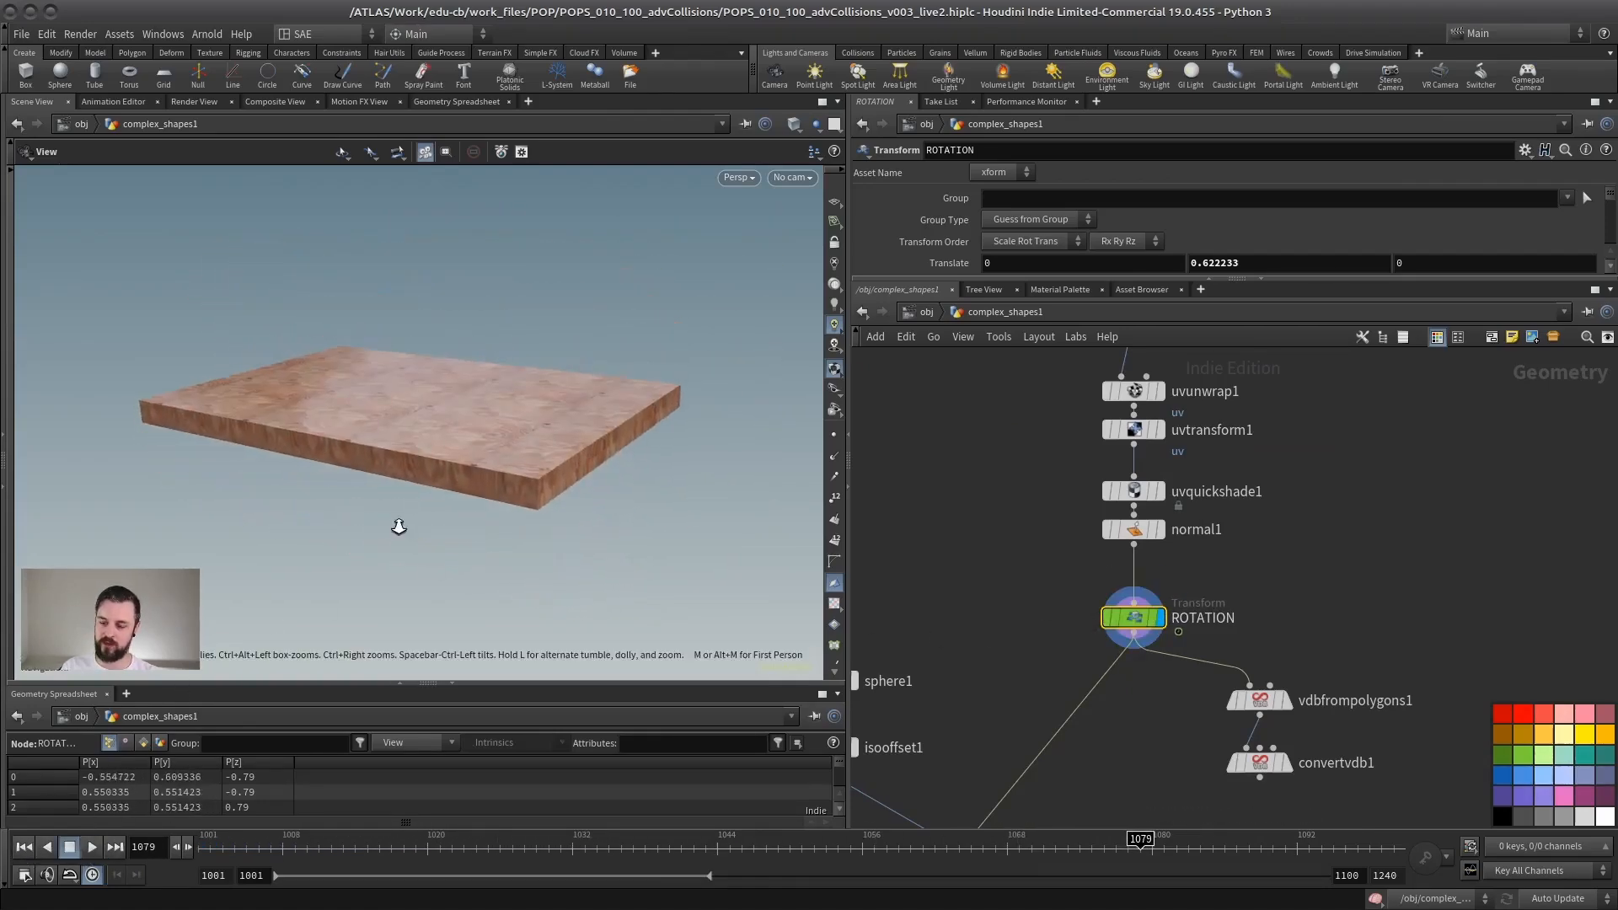
# Step: Enter the popnet and return the timeline to frame 1001
pyautogui.scroll(-3, 399, 527)
pyautogui.moveTo(1068, 588); pyautogui.dragTo(1202, 404, button='middle')
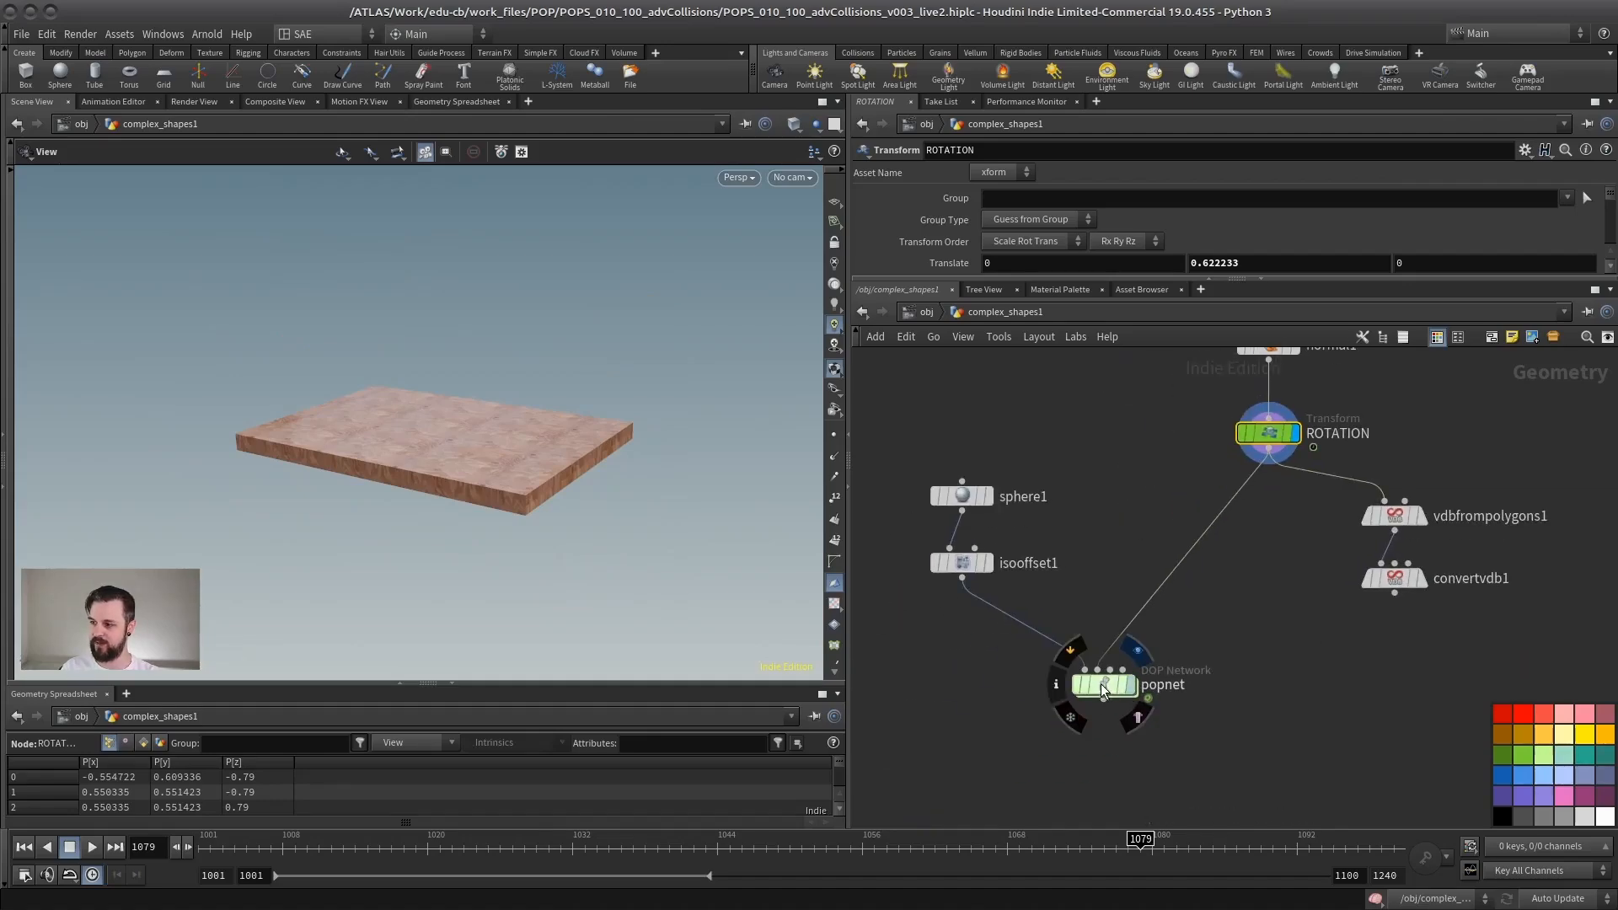
pyautogui.doubleClick(1101, 684)
pyautogui.click(25, 847)
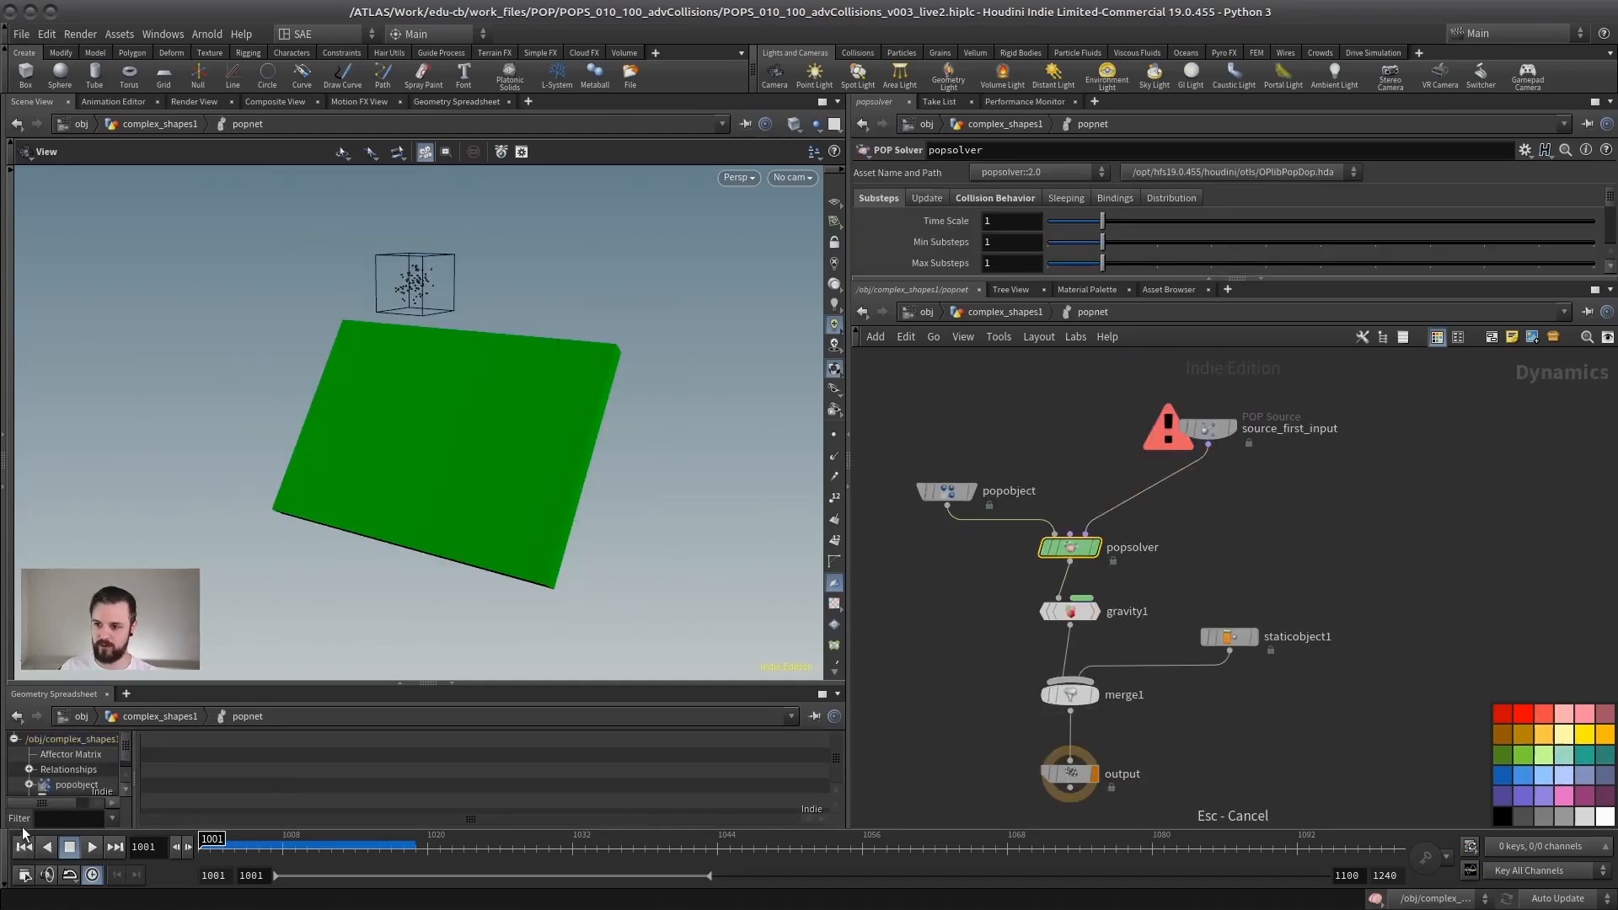
# Step: On staticobject1, turn off Show Collision Radius and set Collision Detection to Use Volume Collisions
pyautogui.moveTo(1303, 560); pyautogui.dragTo(1293, 593, button='middle')
pyautogui.click(1220, 671)
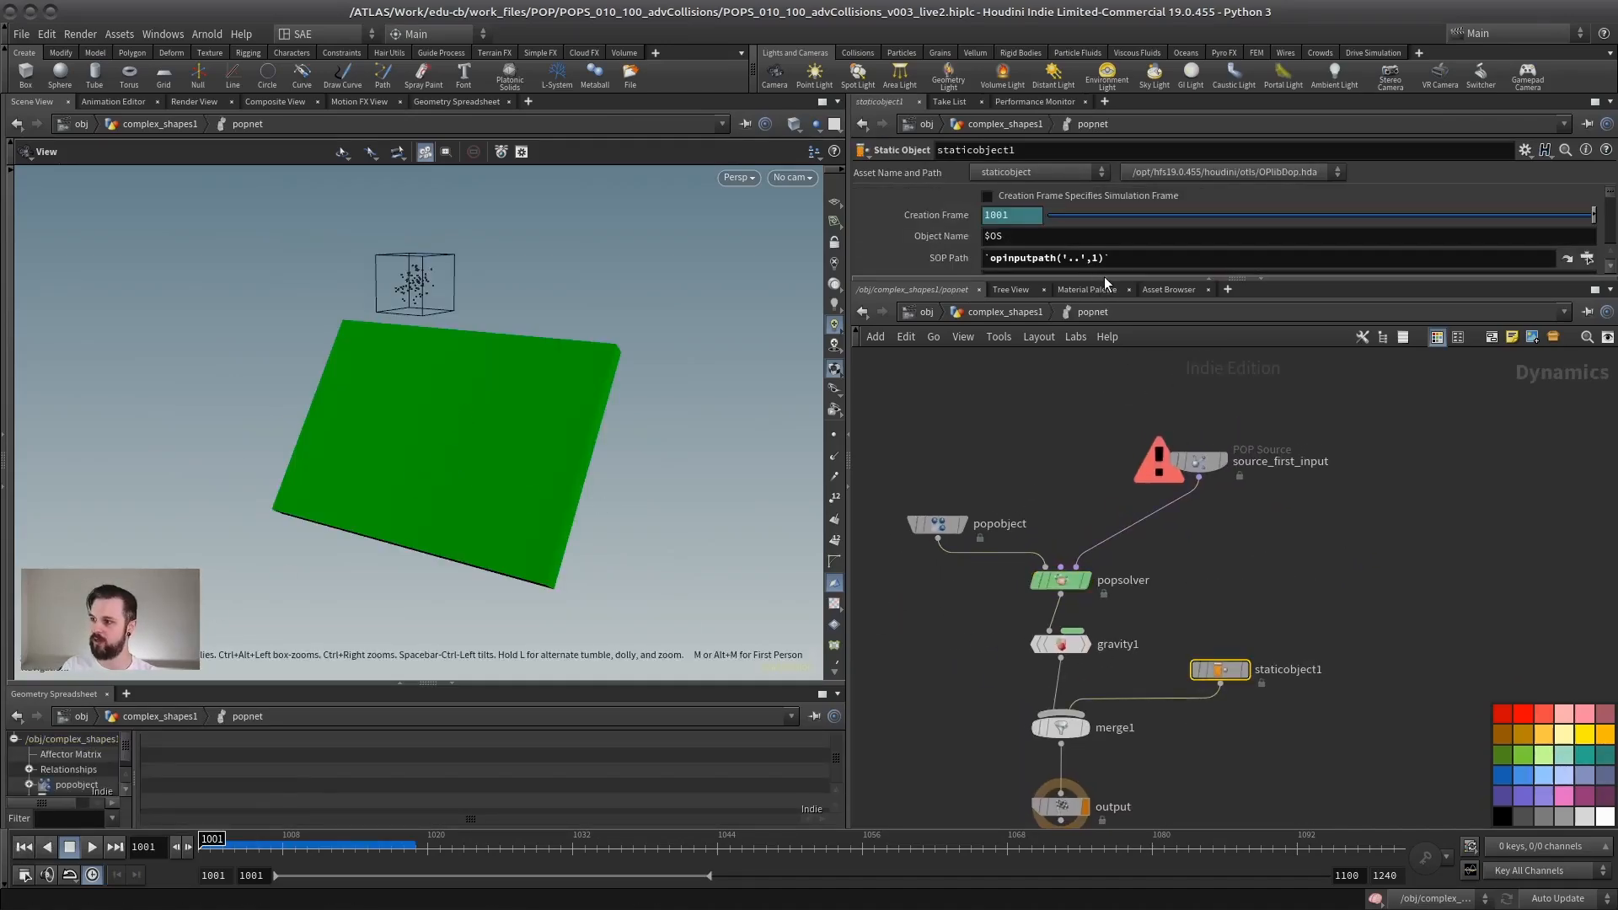
pyautogui.moveTo(1103, 278); pyautogui.dragTo(1104, 628)
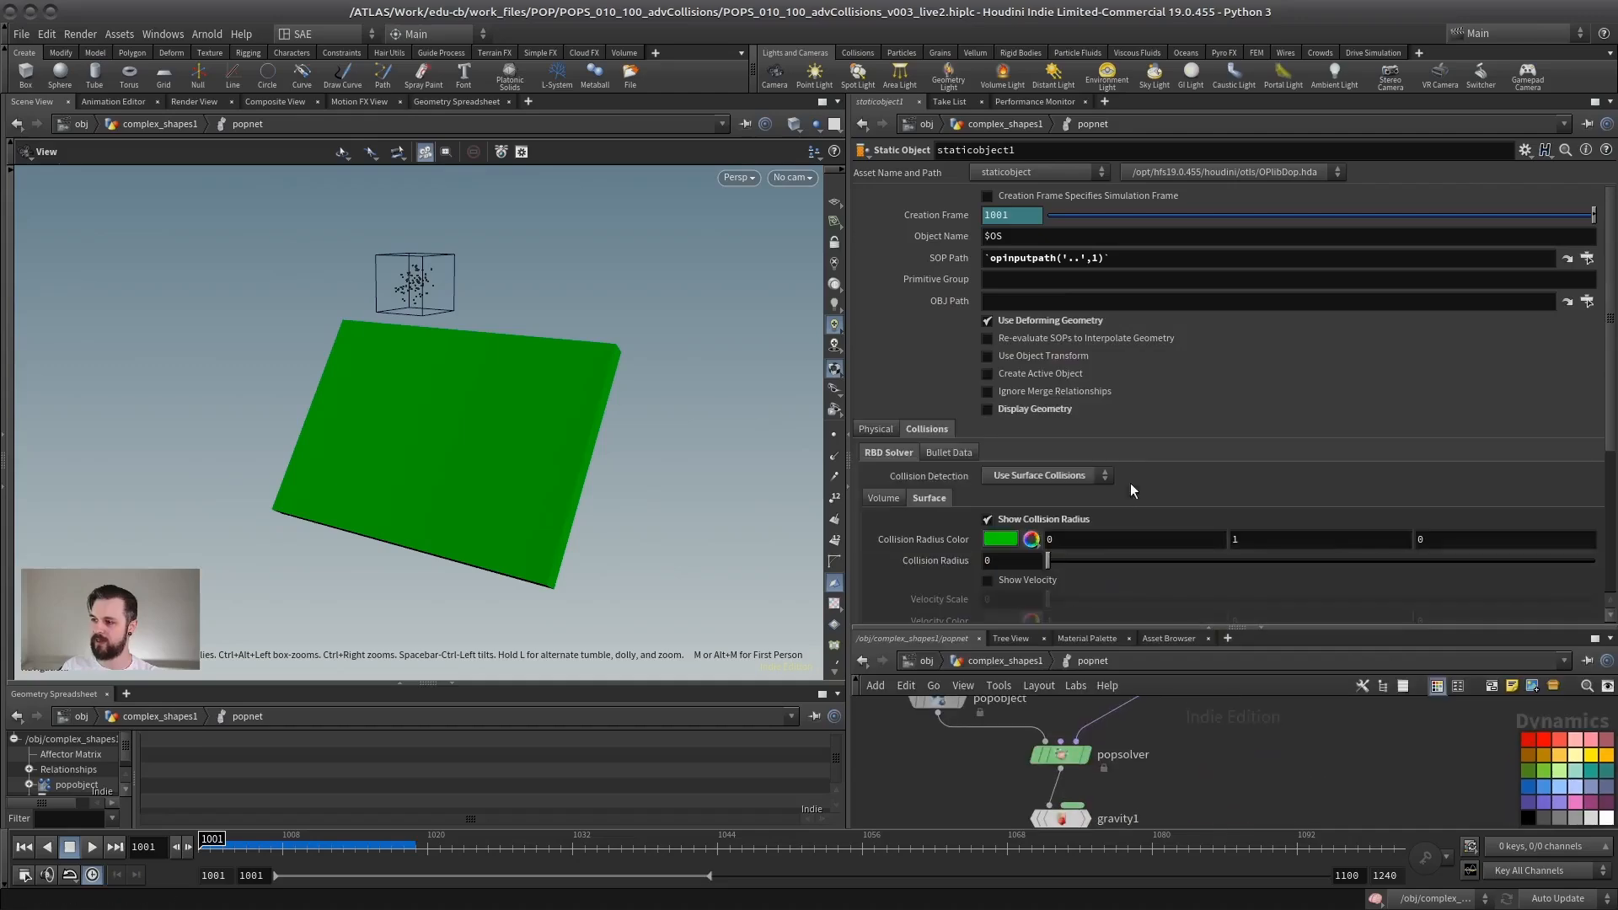
pyautogui.click(988, 519)
pyautogui.click(1034, 472)
pyautogui.click(1030, 514)
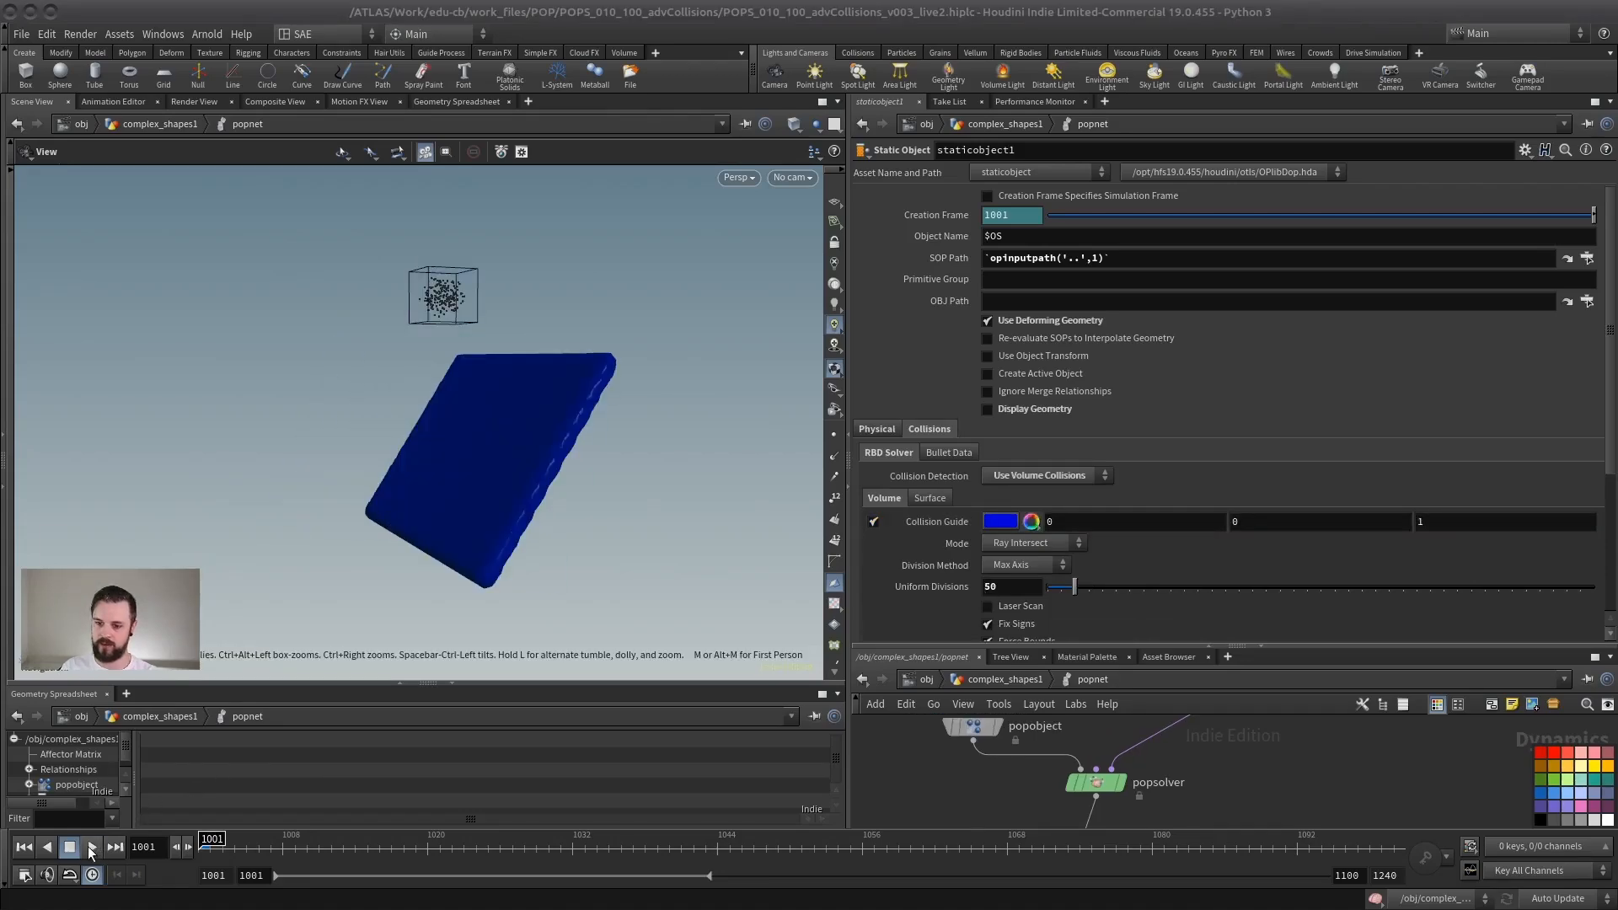
# Step: Set the collision volume's Uniform Divisions to 50, simulate the particles against the box panel, and return to frame 1001
pyautogui.click(91, 847)
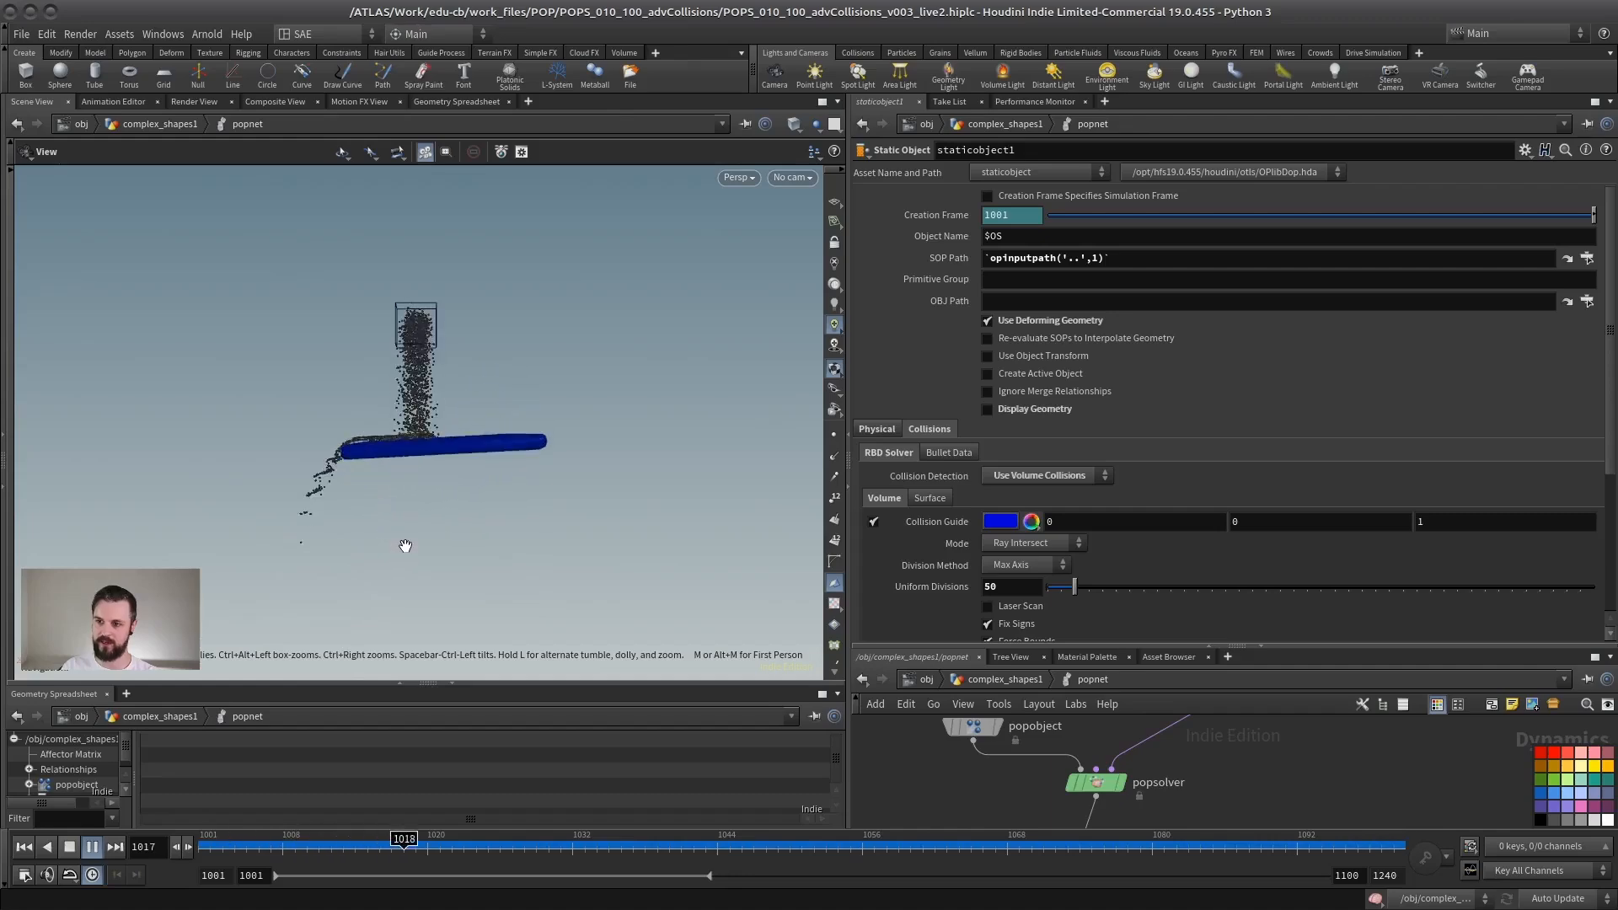
pyautogui.click(71, 849)
pyautogui.click(23, 848)
pyautogui.moveTo(383, 472); pyautogui.dragTo(518, 437)
pyautogui.scroll(4, 436, 443)
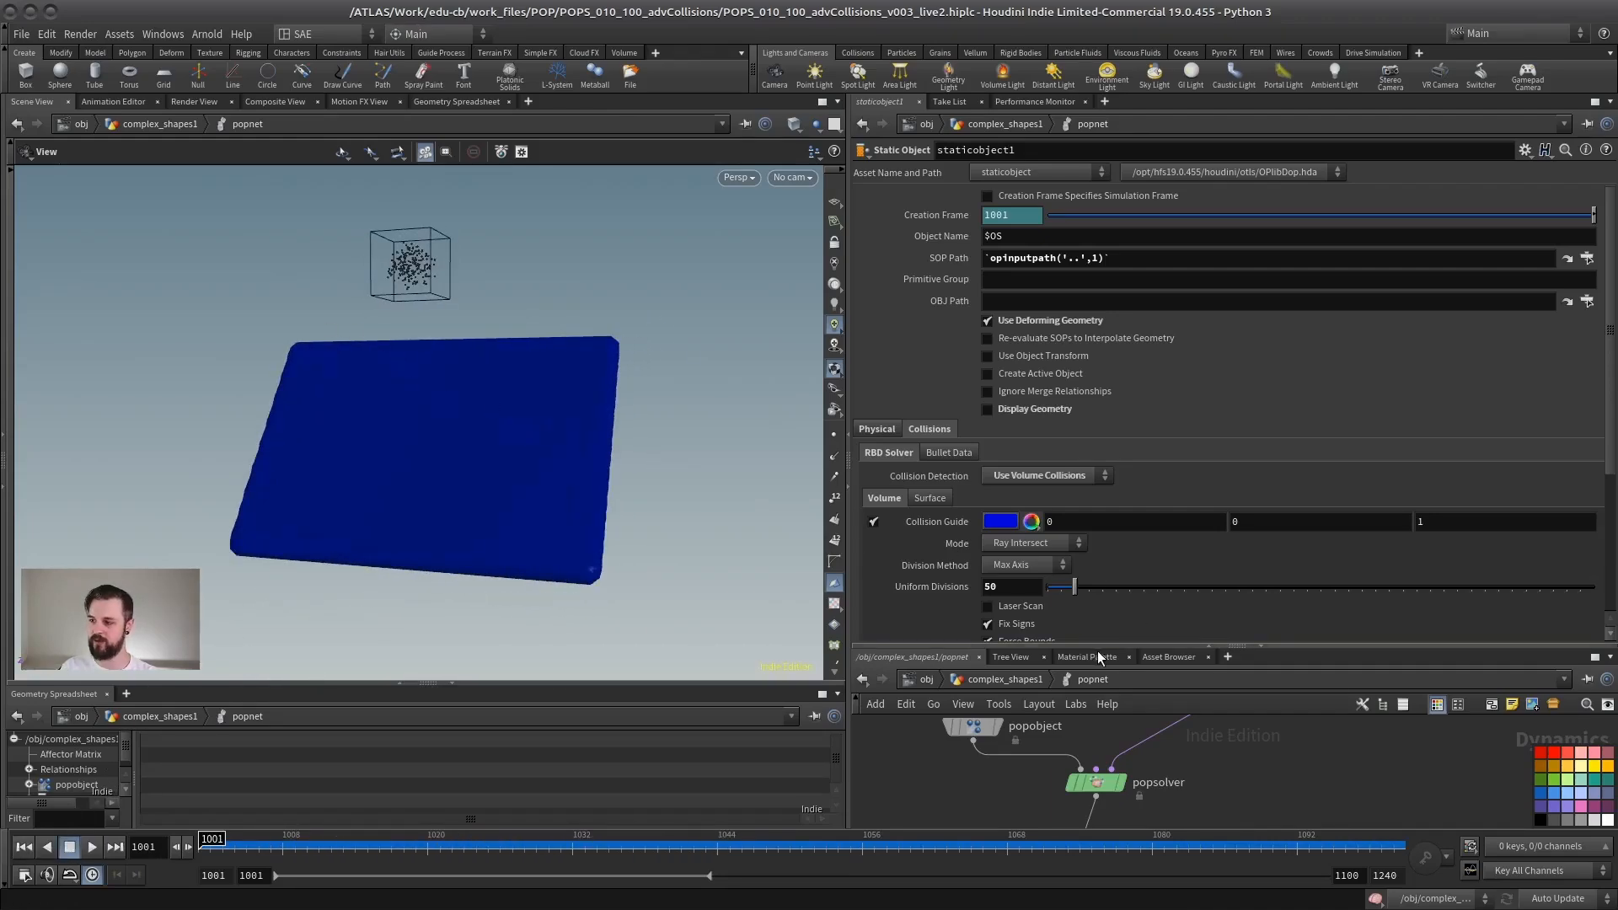
# Step: Try the Implicit Box, Implicit Sphere, Implicit Plane and Minimum volume modes on staticobject1
pyautogui.moveTo(1097, 651); pyautogui.dragTo(1089, 646)
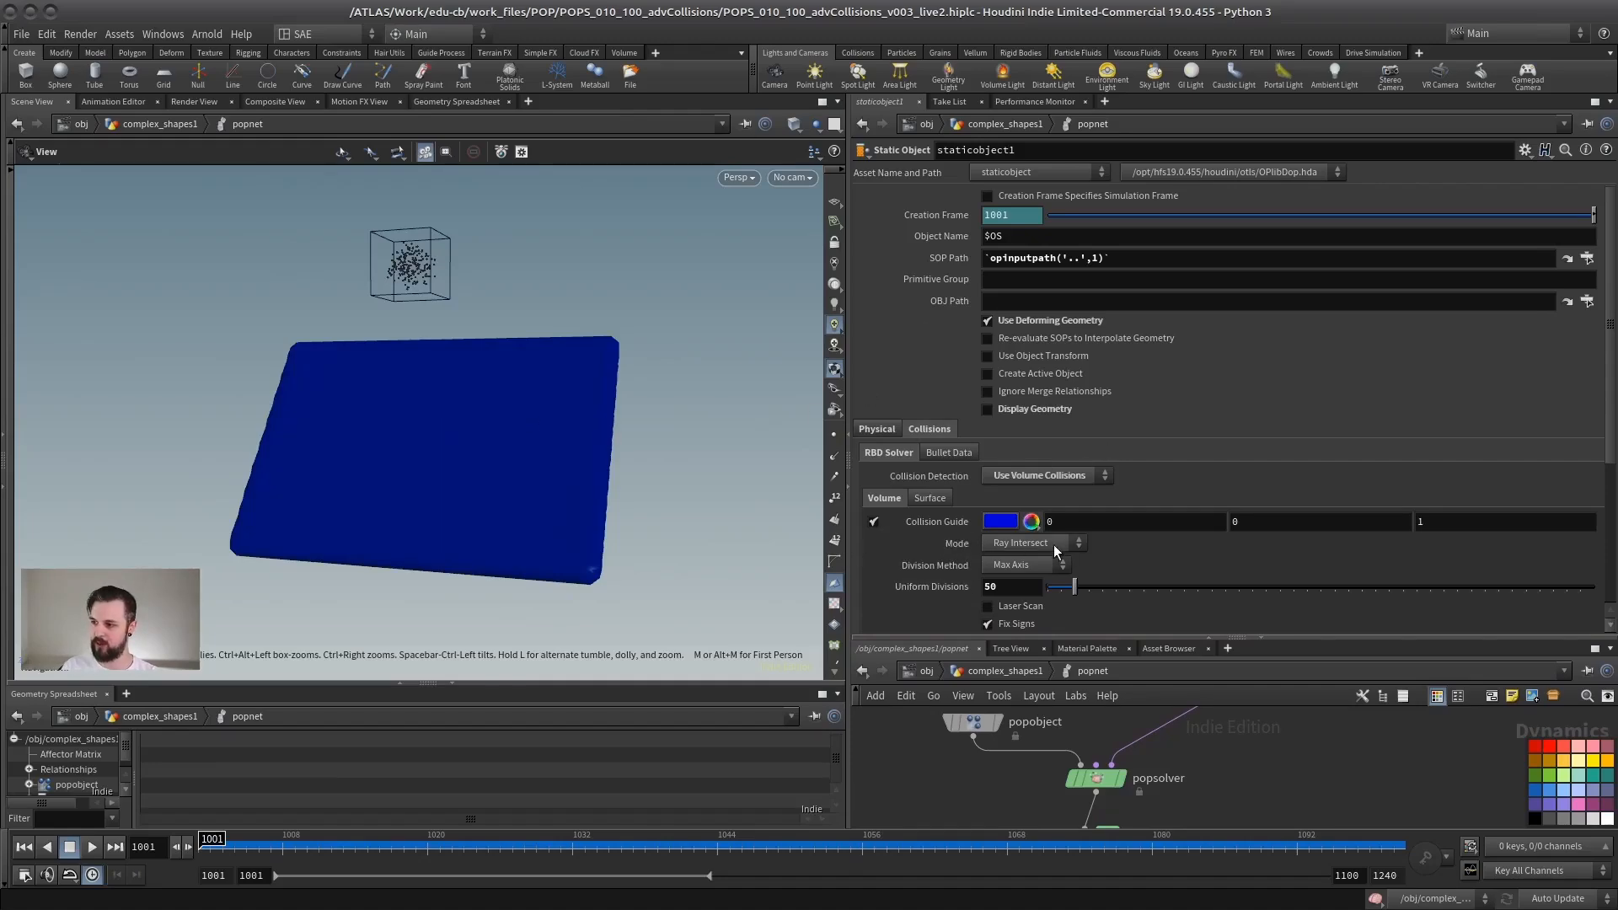
pyautogui.scroll(-2, 1239, 757)
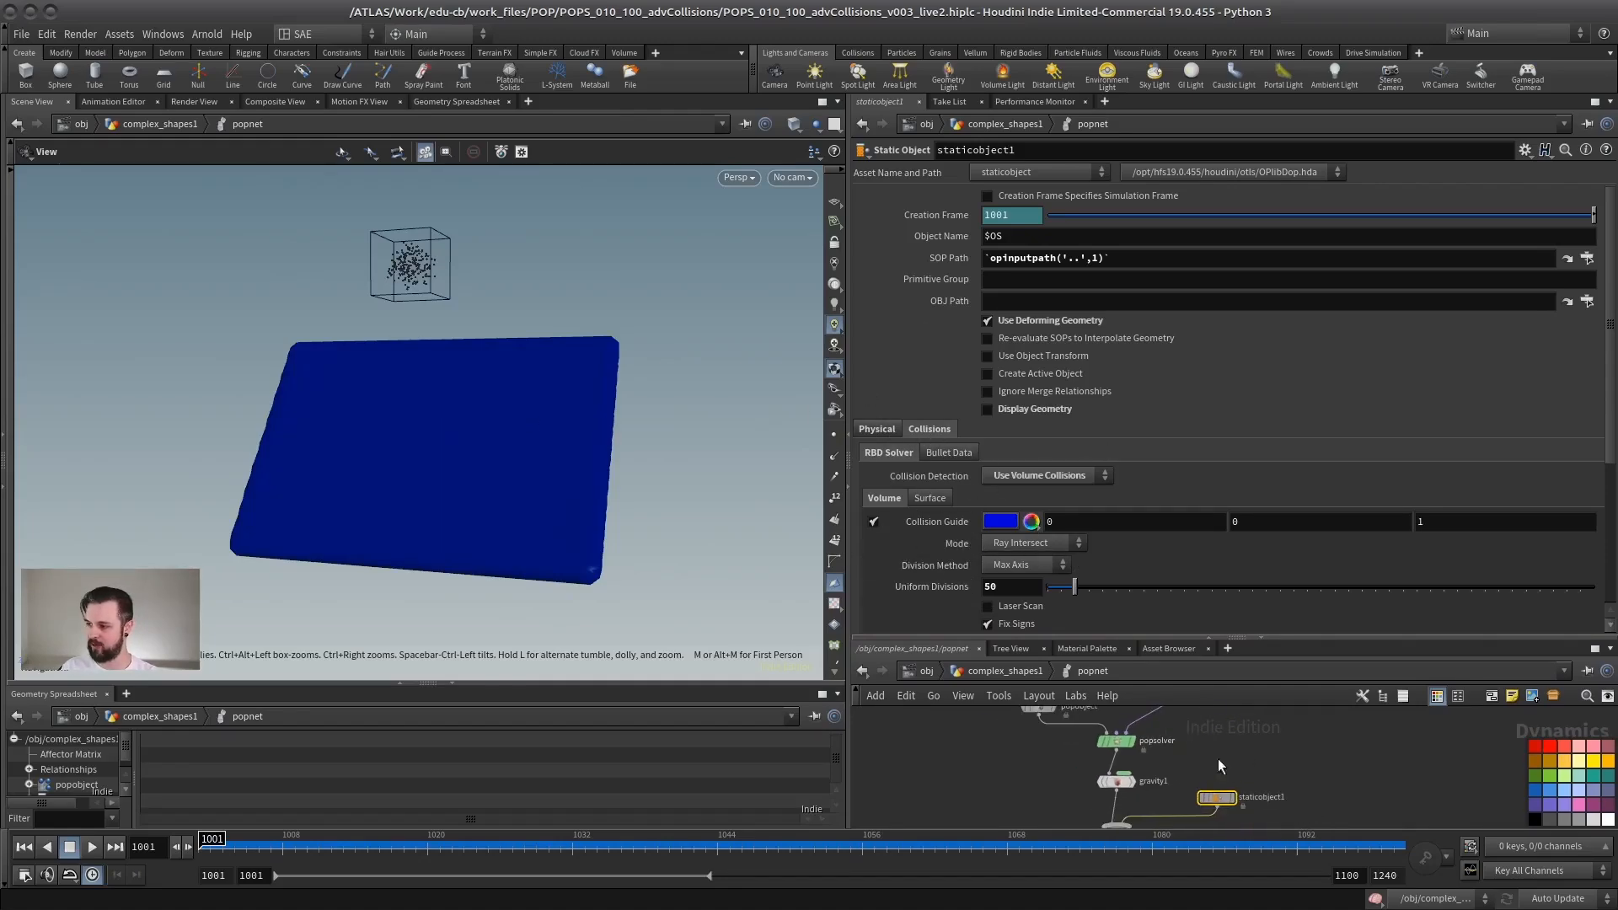
pyautogui.click(1030, 543)
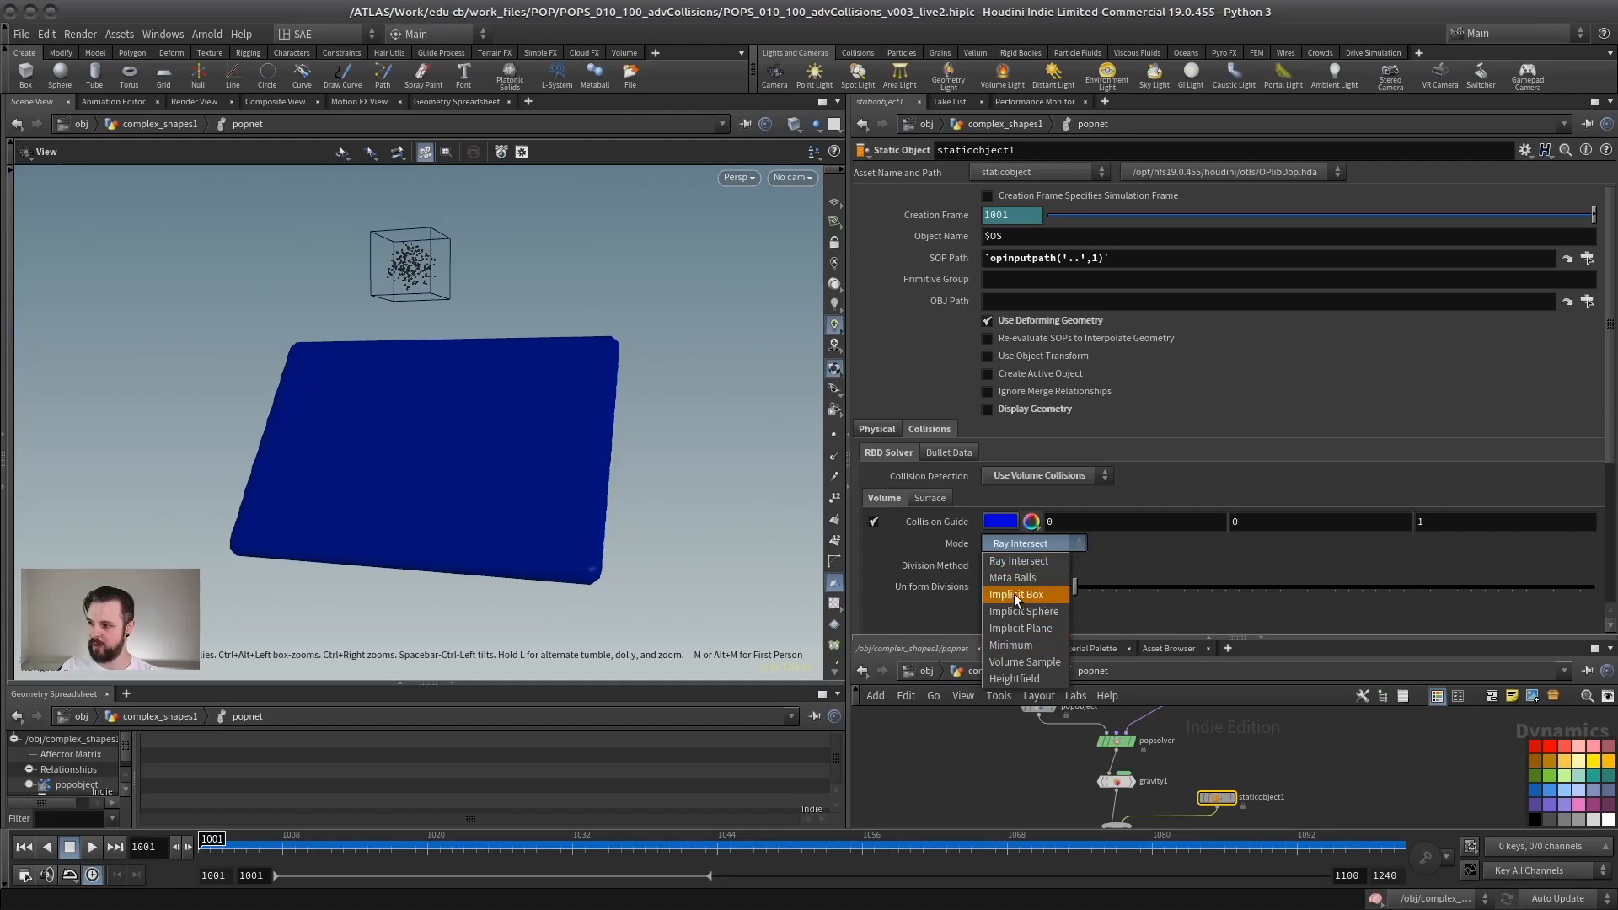
pyautogui.click(1014, 594)
pyautogui.moveTo(488, 458); pyautogui.dragTo(433, 463)
pyautogui.click(1042, 544)
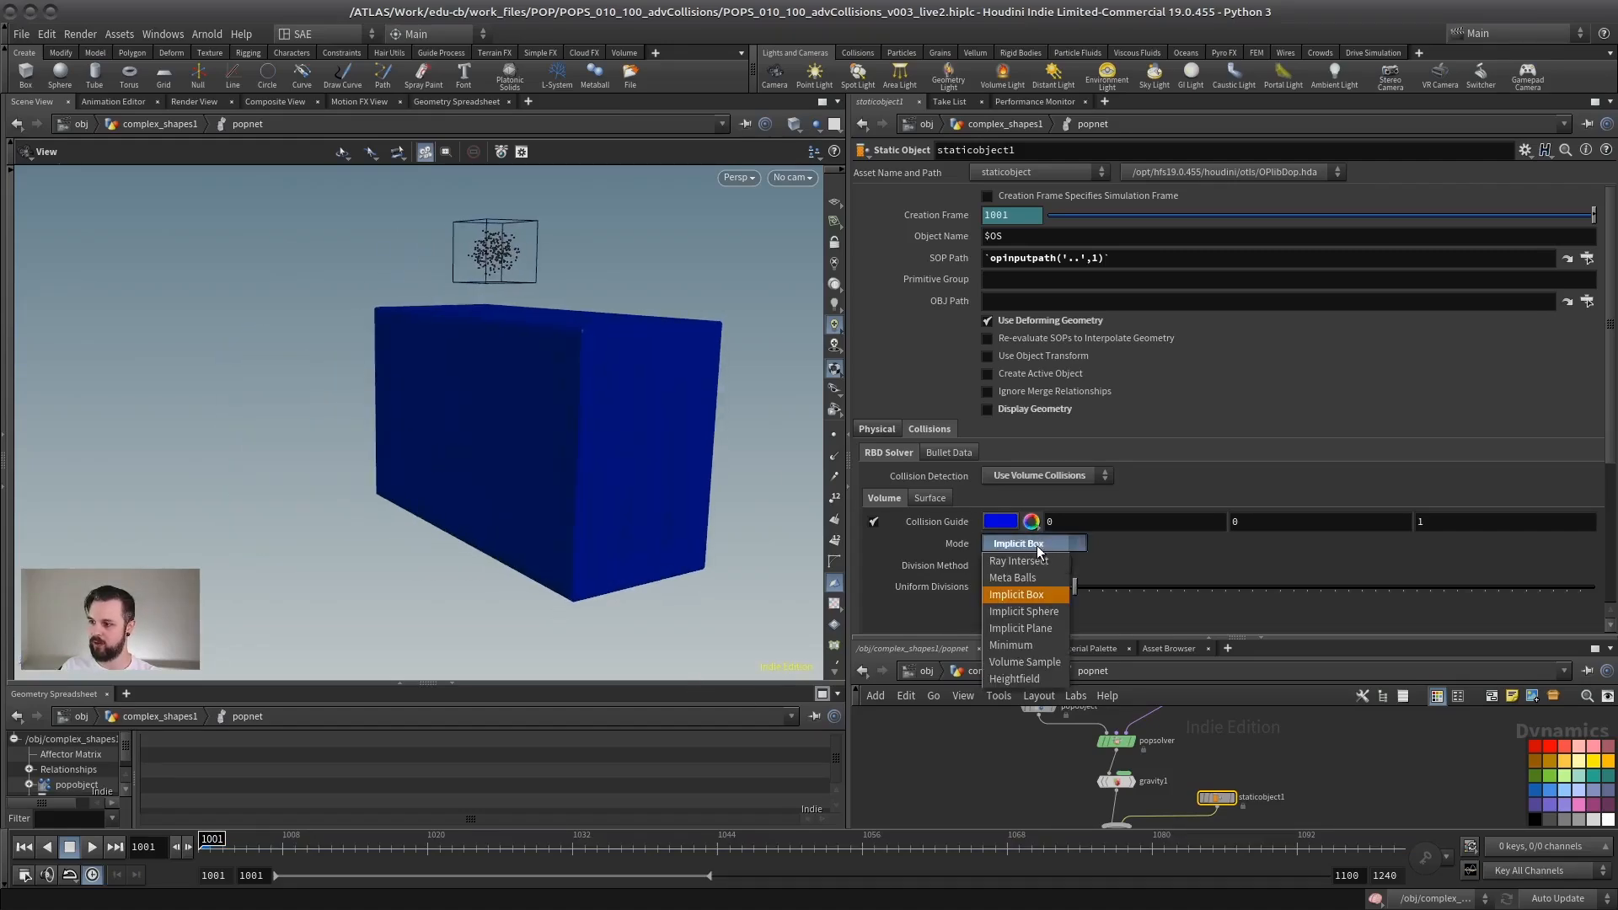
pyautogui.click(1035, 613)
pyautogui.click(1038, 547)
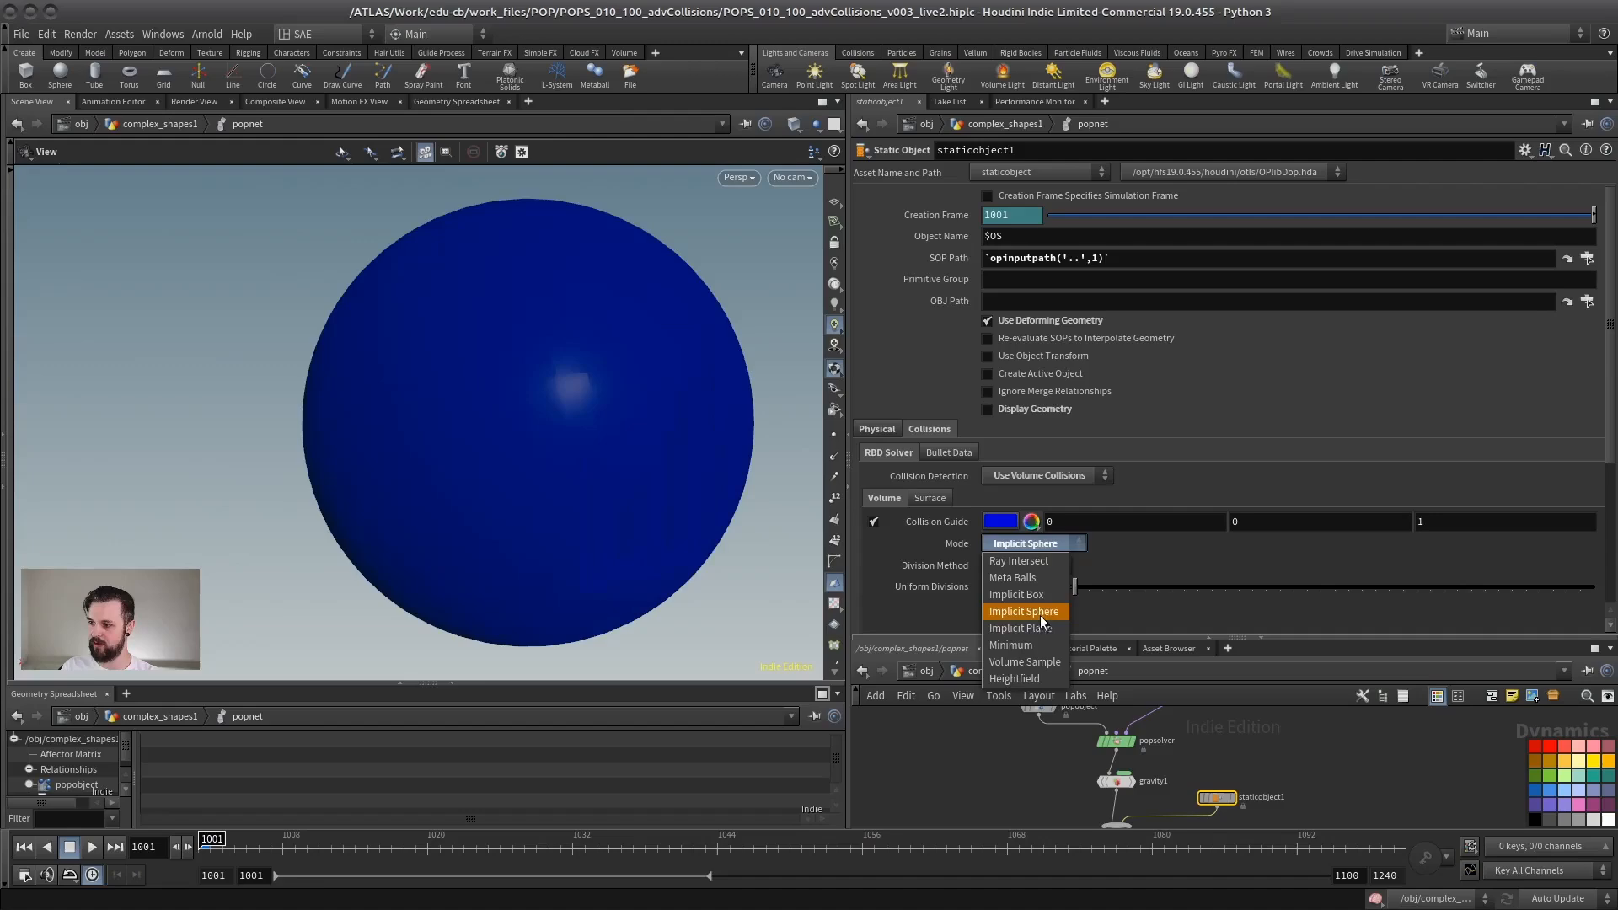
pyautogui.click(1040, 628)
pyautogui.click(1034, 547)
pyautogui.click(1035, 646)
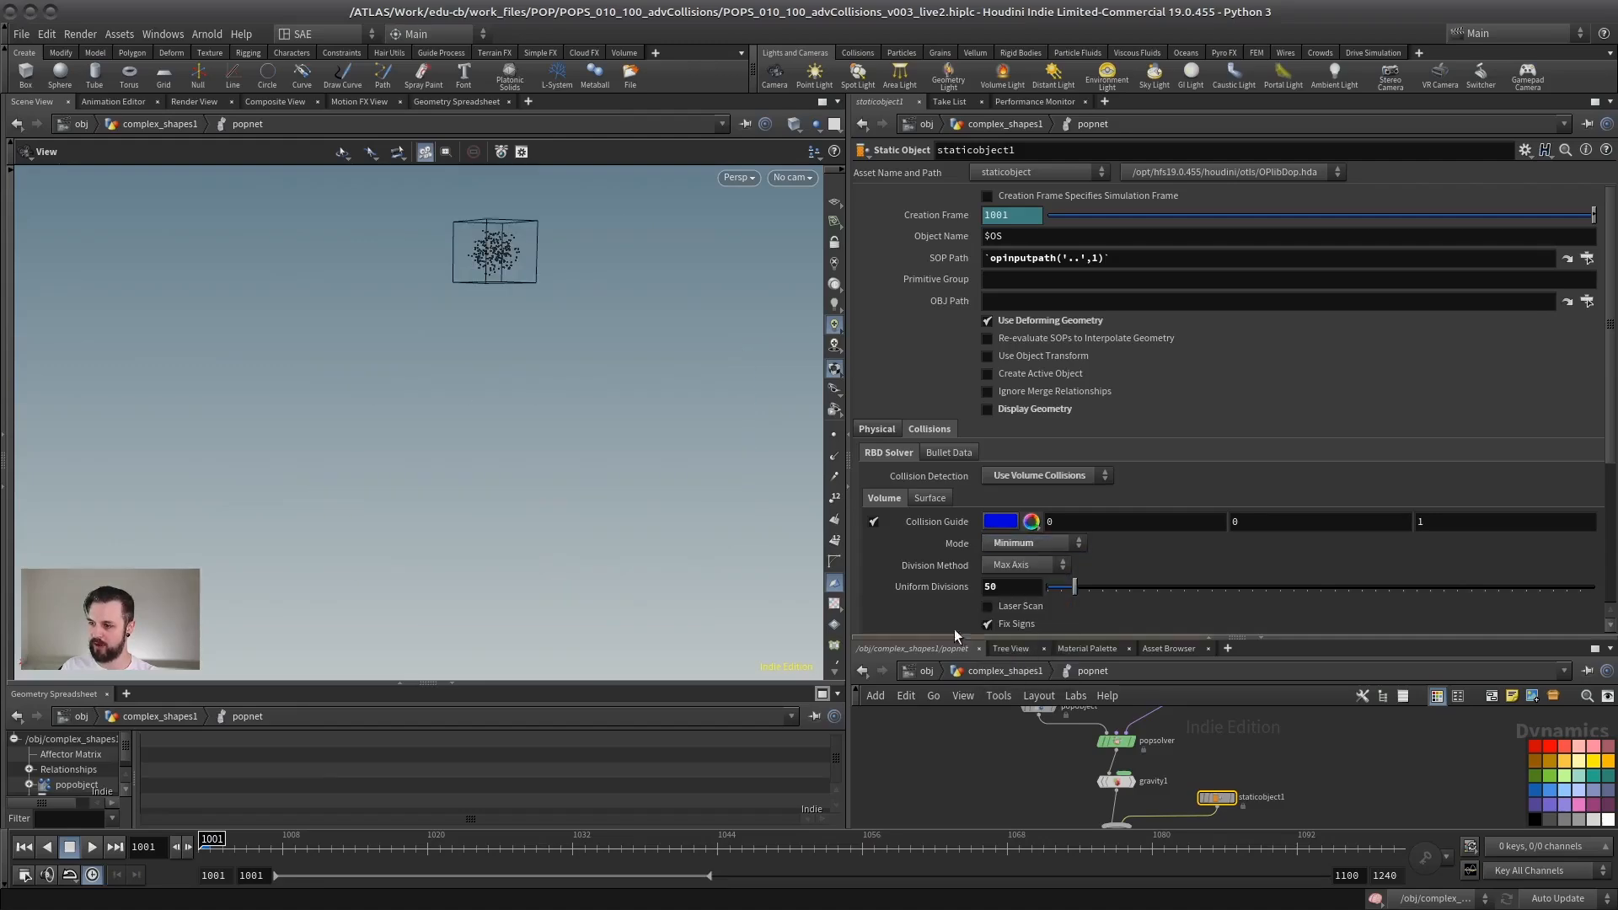
# Step: Recheck the Implicit Box collision shape, and set staticobject1's volume Mode back to Ray Intersect
pyautogui.click(1045, 544)
pyautogui.click(1035, 595)
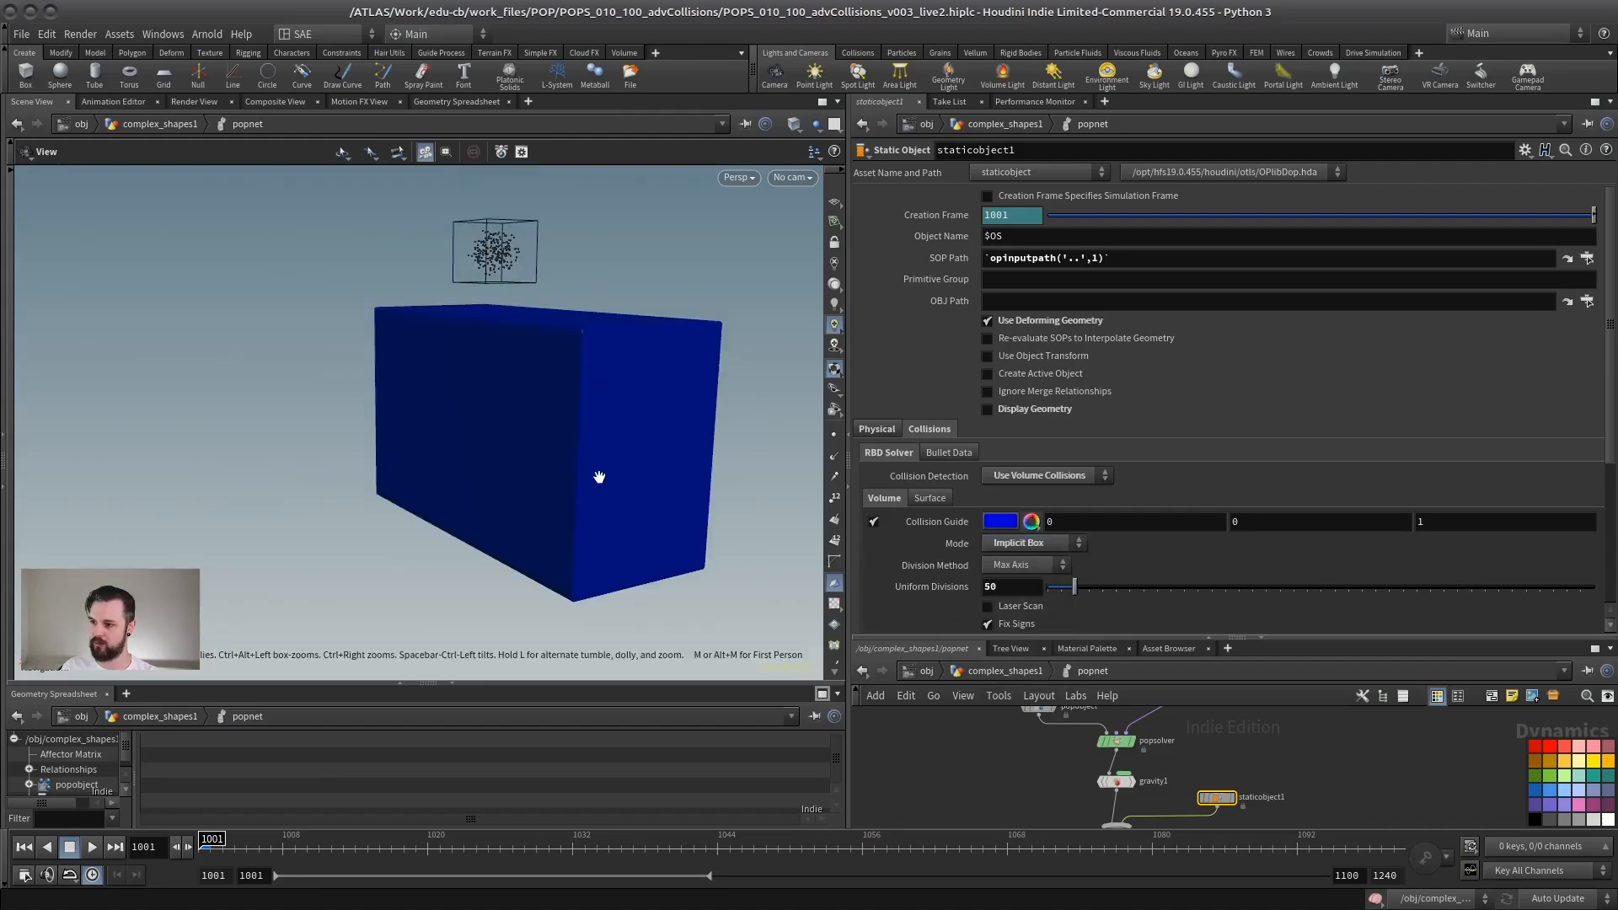
pyautogui.moveTo(600, 474); pyautogui.dragTo(514, 477)
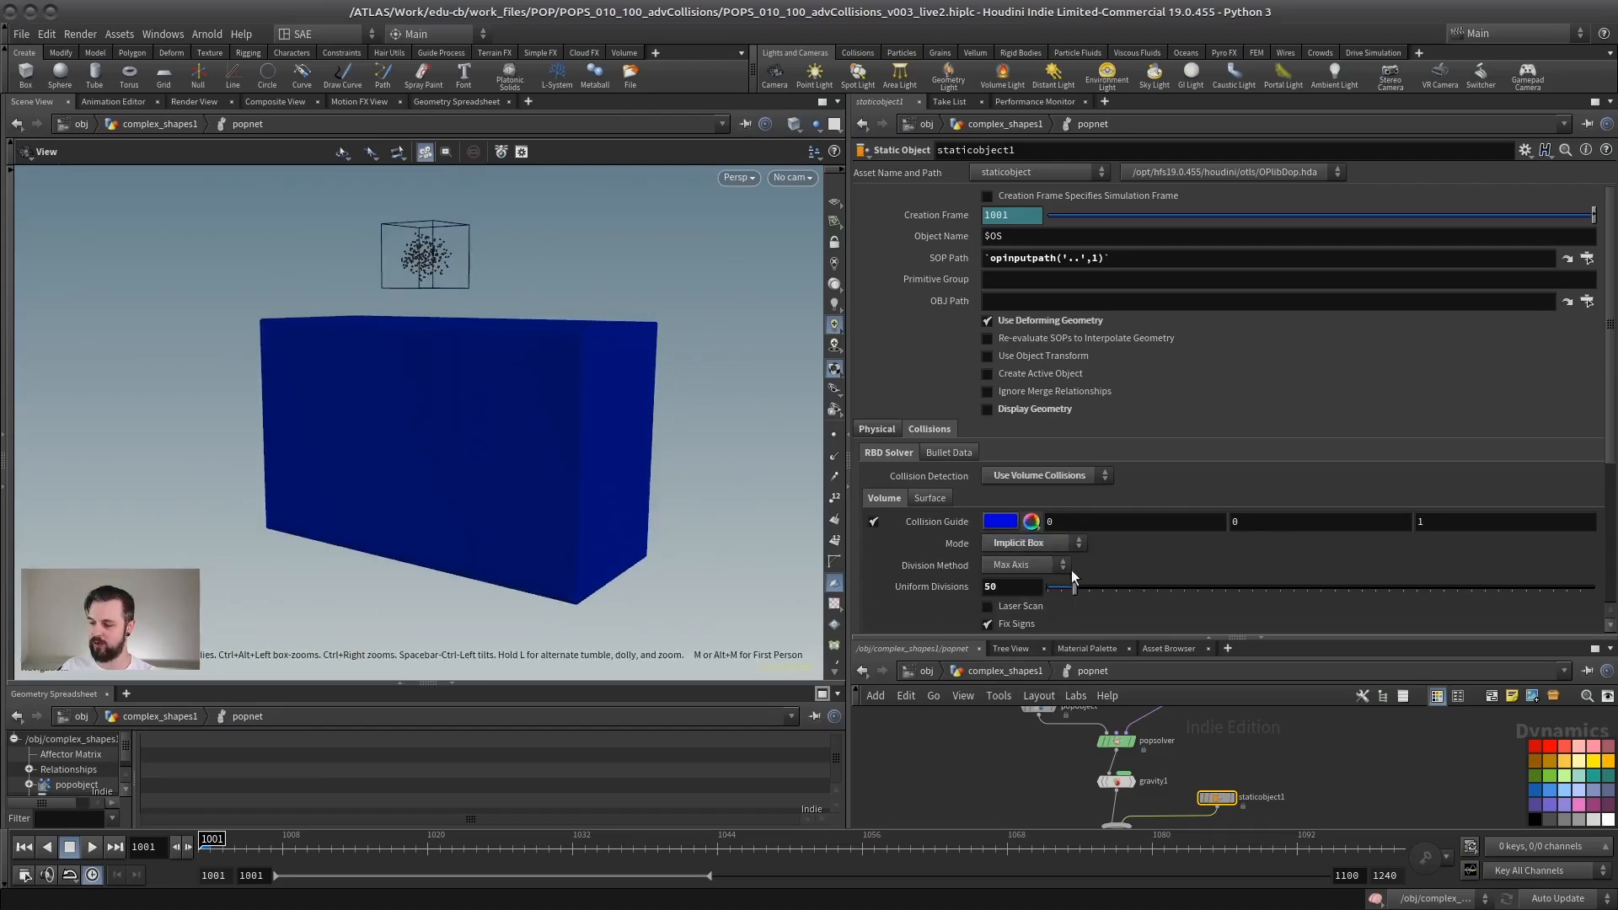
pyautogui.click(1035, 544)
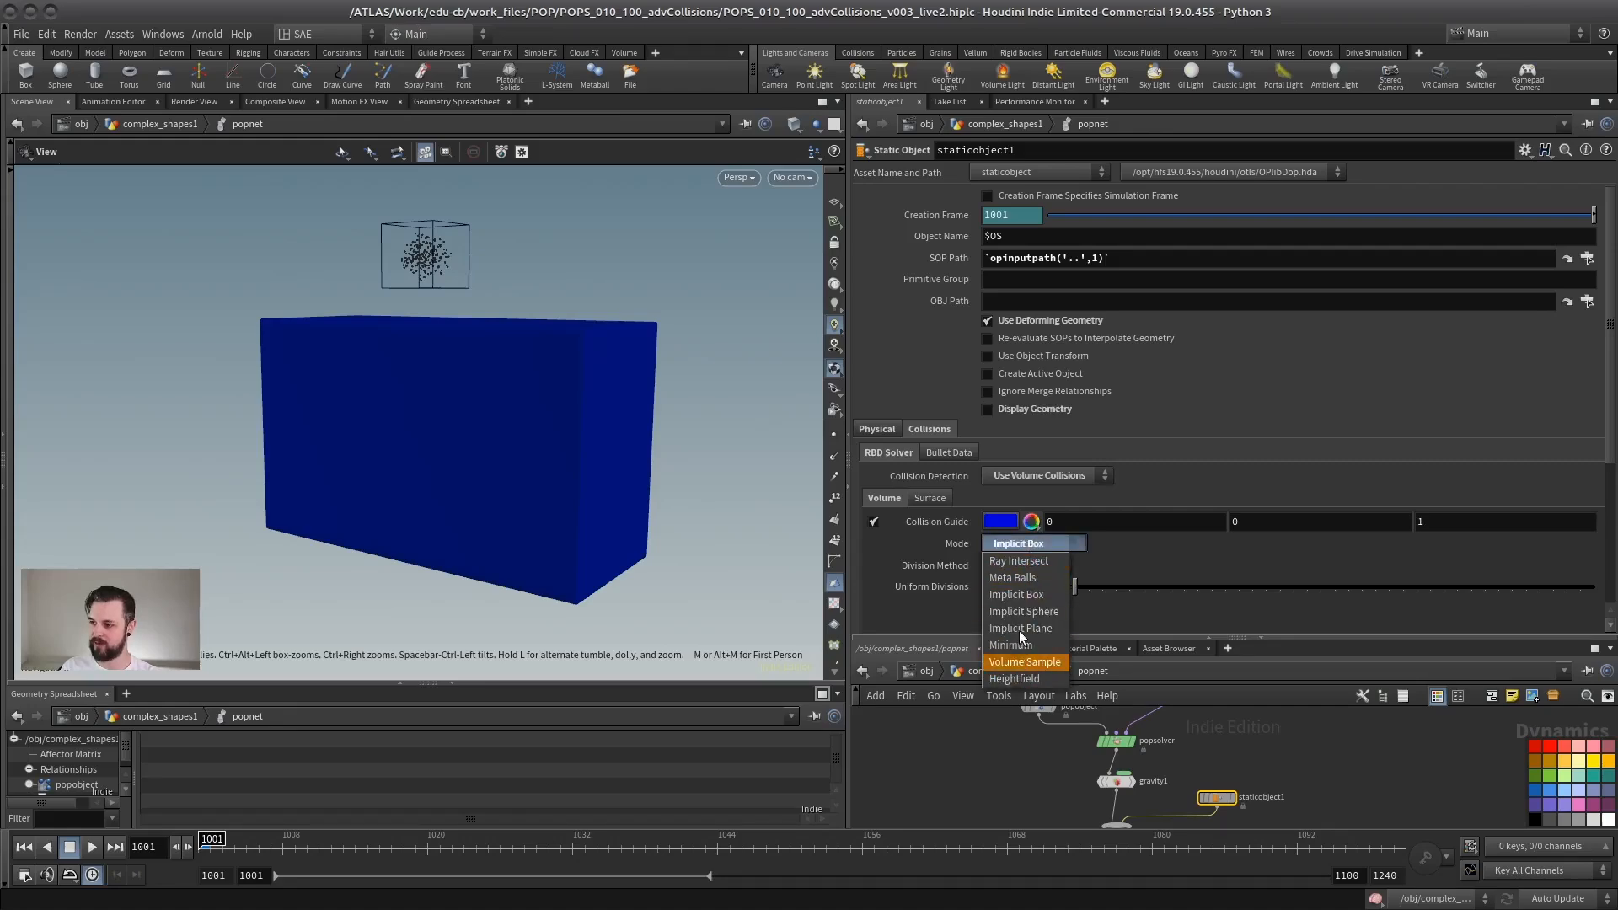
pyautogui.click(1035, 562)
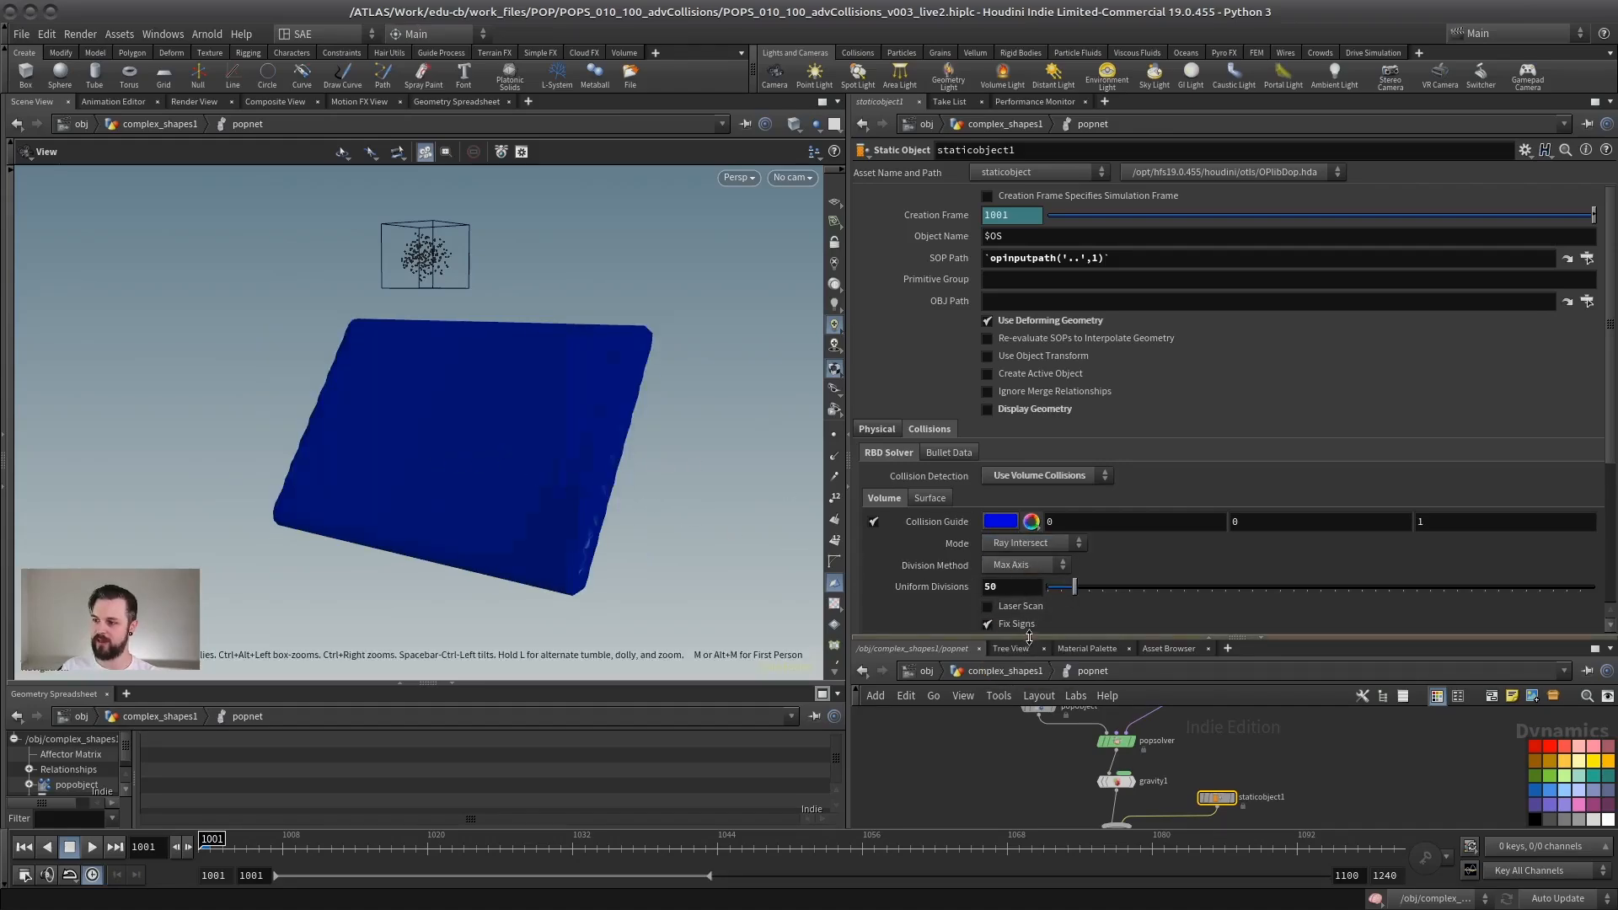
# Step: Return to the complex_shapes1 network and display the ROTATION node
pyautogui.moveTo(1029, 637); pyautogui.dragTo(1029, 423)
pyautogui.press('u')
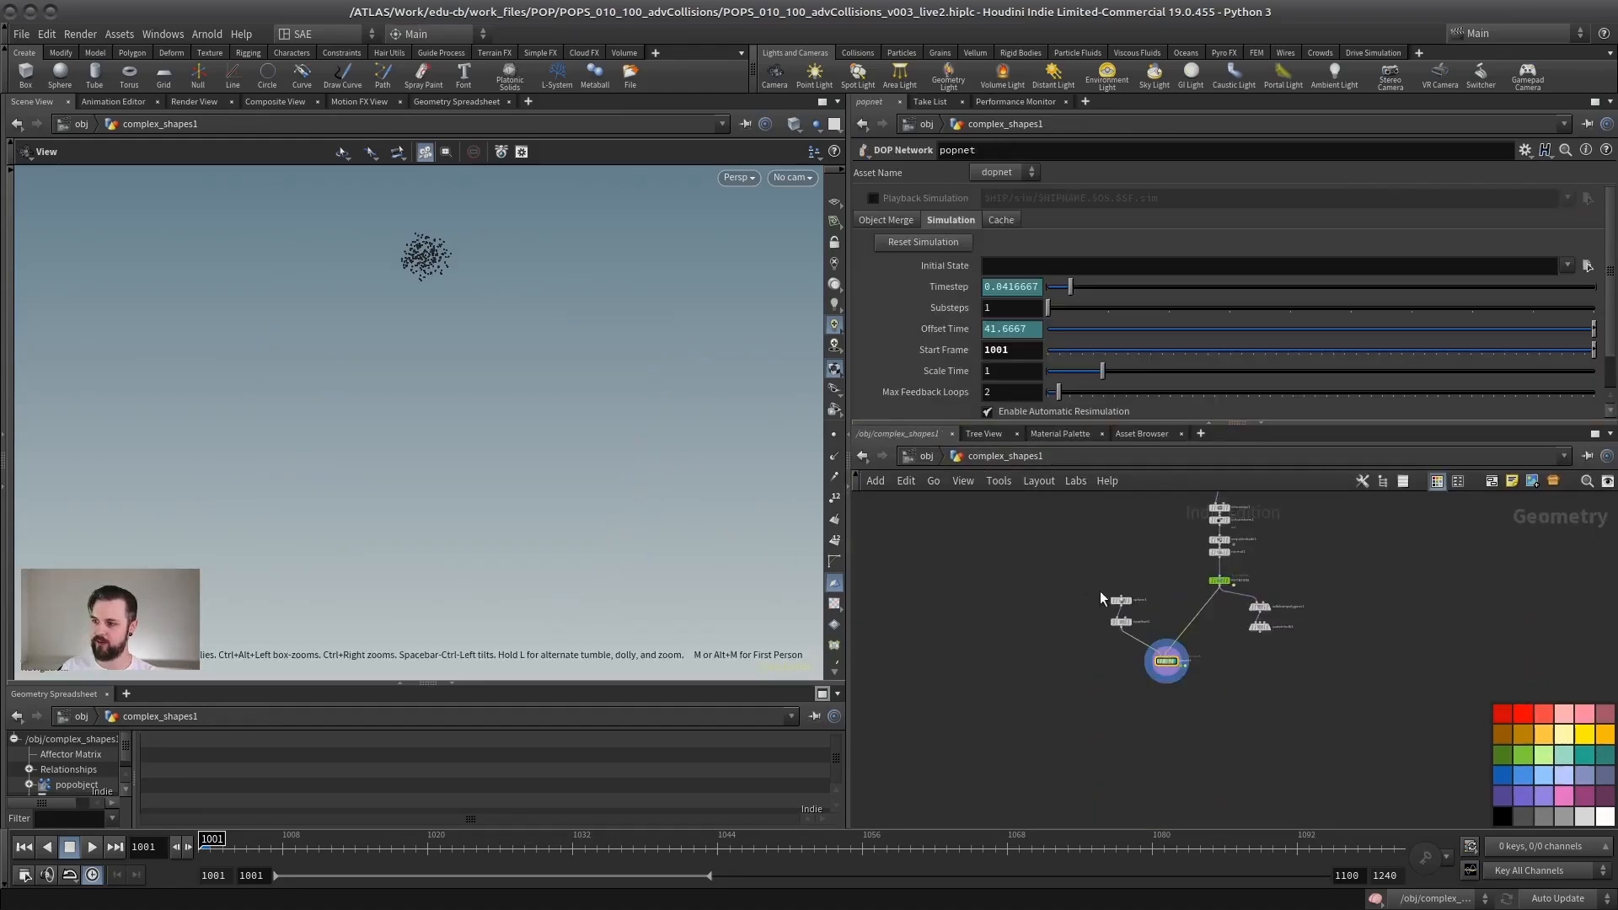
pyautogui.scroll(6, 1227, 565)
pyautogui.click(1119, 666)
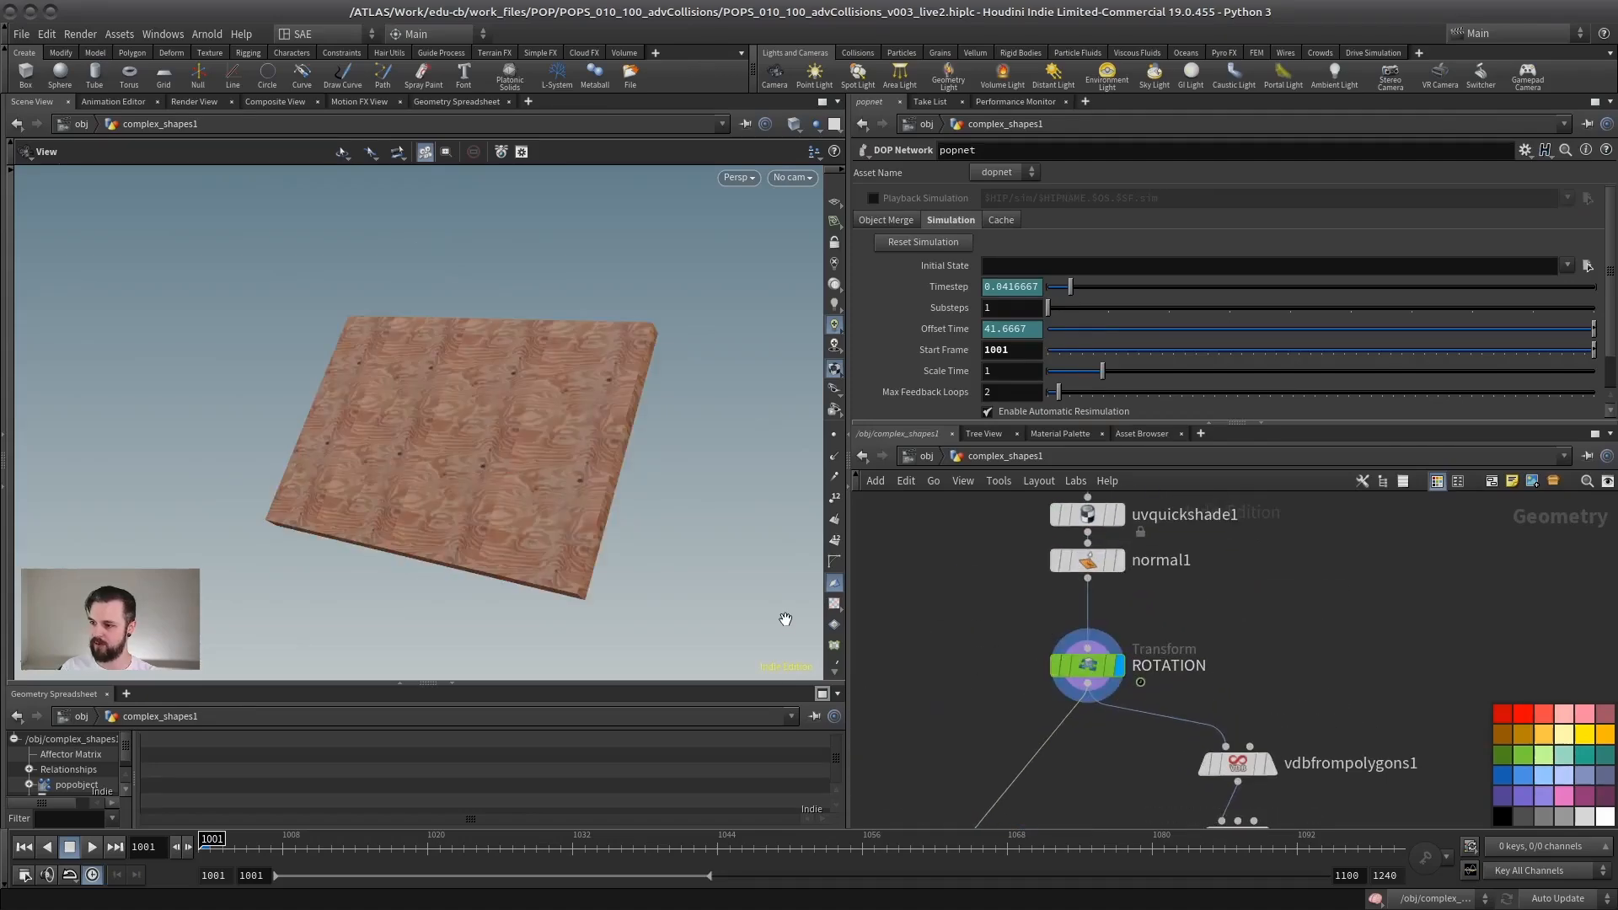
pyautogui.moveTo(785, 619); pyautogui.dragTo(397, 472)
pyautogui.scroll(-5, 1073, 707)
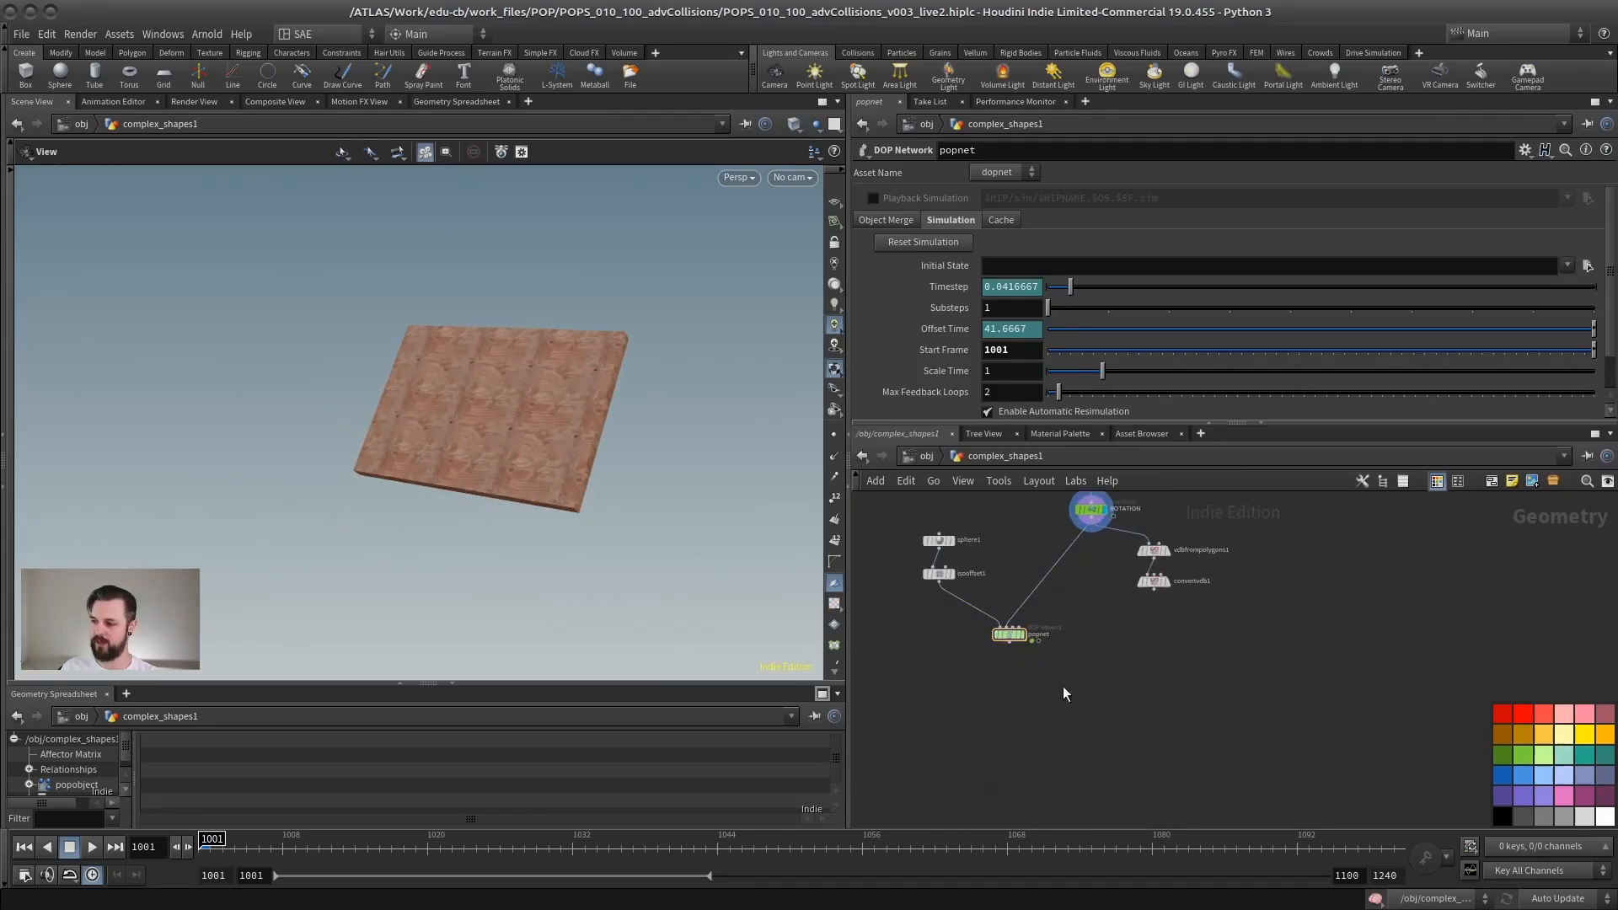
# Step: Add a Merge node combining popnet and ROTATION, and display it to view the particles with the panel
pyautogui.press('Tab')
pyautogui.write('merge')
pyautogui.press('Return')
pyautogui.click(1087, 693)
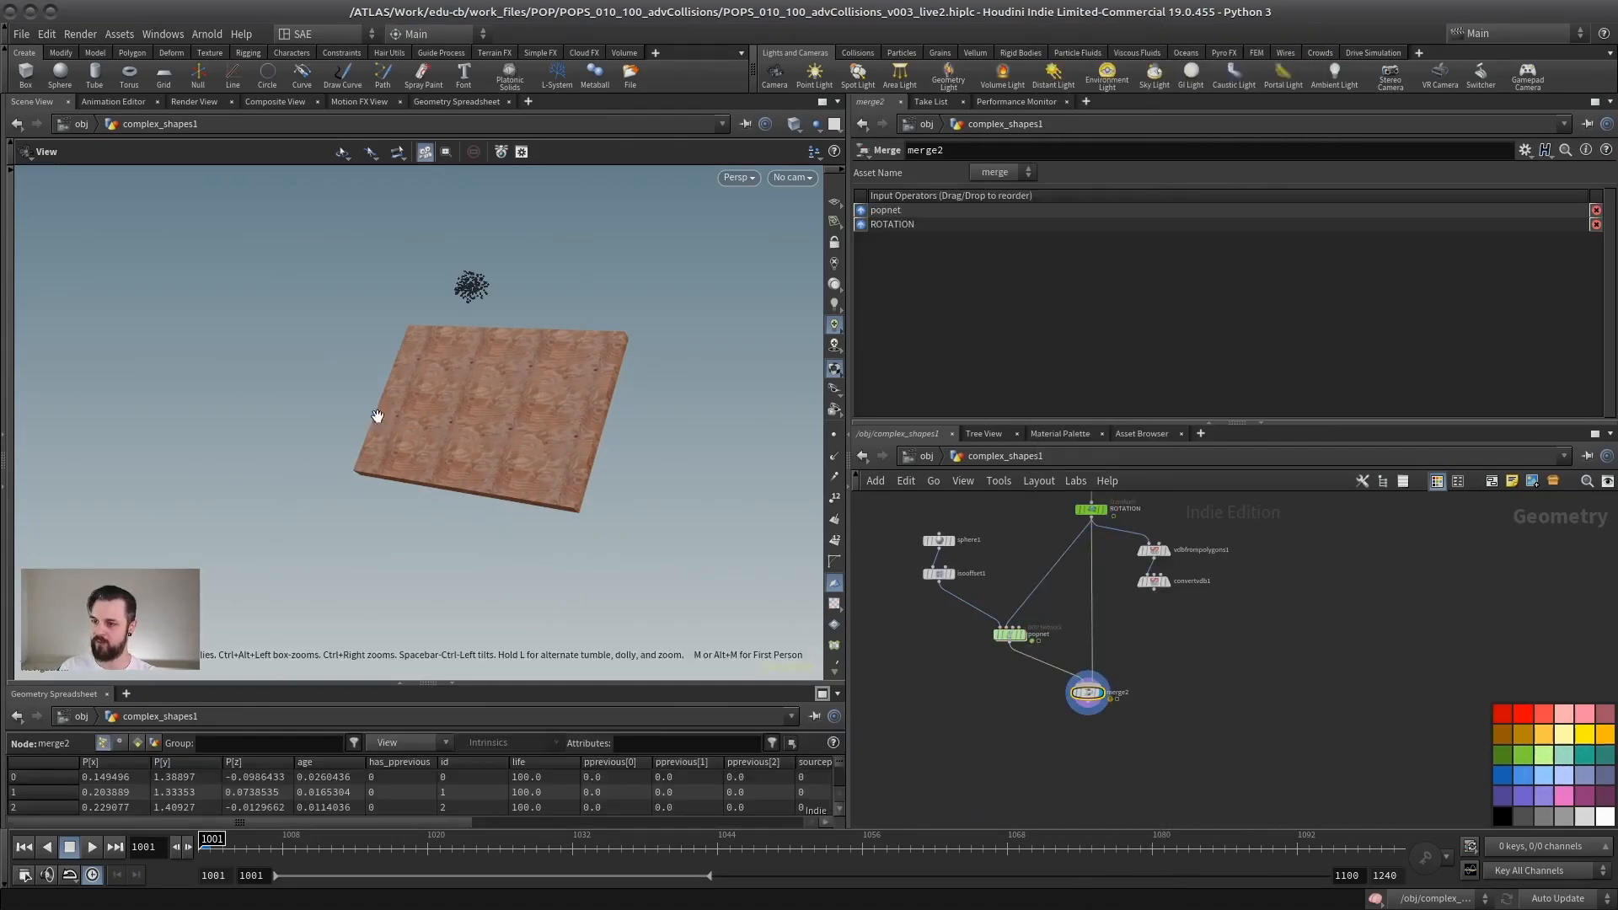
pyautogui.moveTo(376, 416); pyautogui.dragTo(655, 397)
pyautogui.scroll(4, 1131, 527)
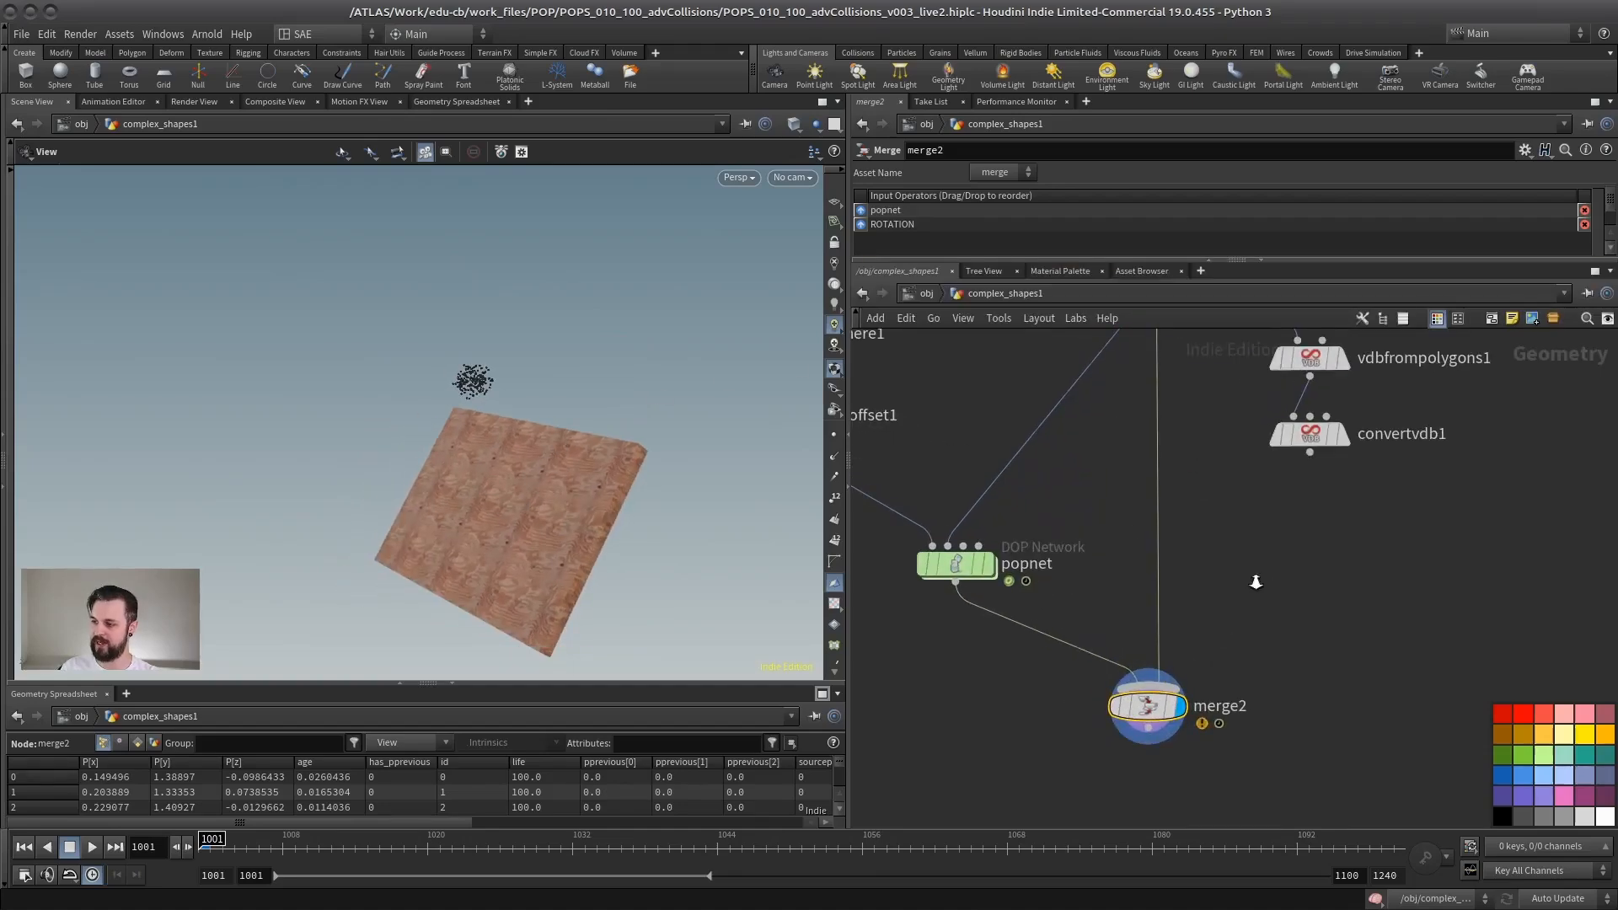
# Step: Move the two VDB nodes aside and duplicate the node chain from uvunwrap1 to ROTATION beside the original
pyautogui.moveTo(1256, 582); pyautogui.dragTo(1029, 548, button='right')
pyautogui.moveTo(1210, 542); pyautogui.dragTo(1290, 549, button='right')
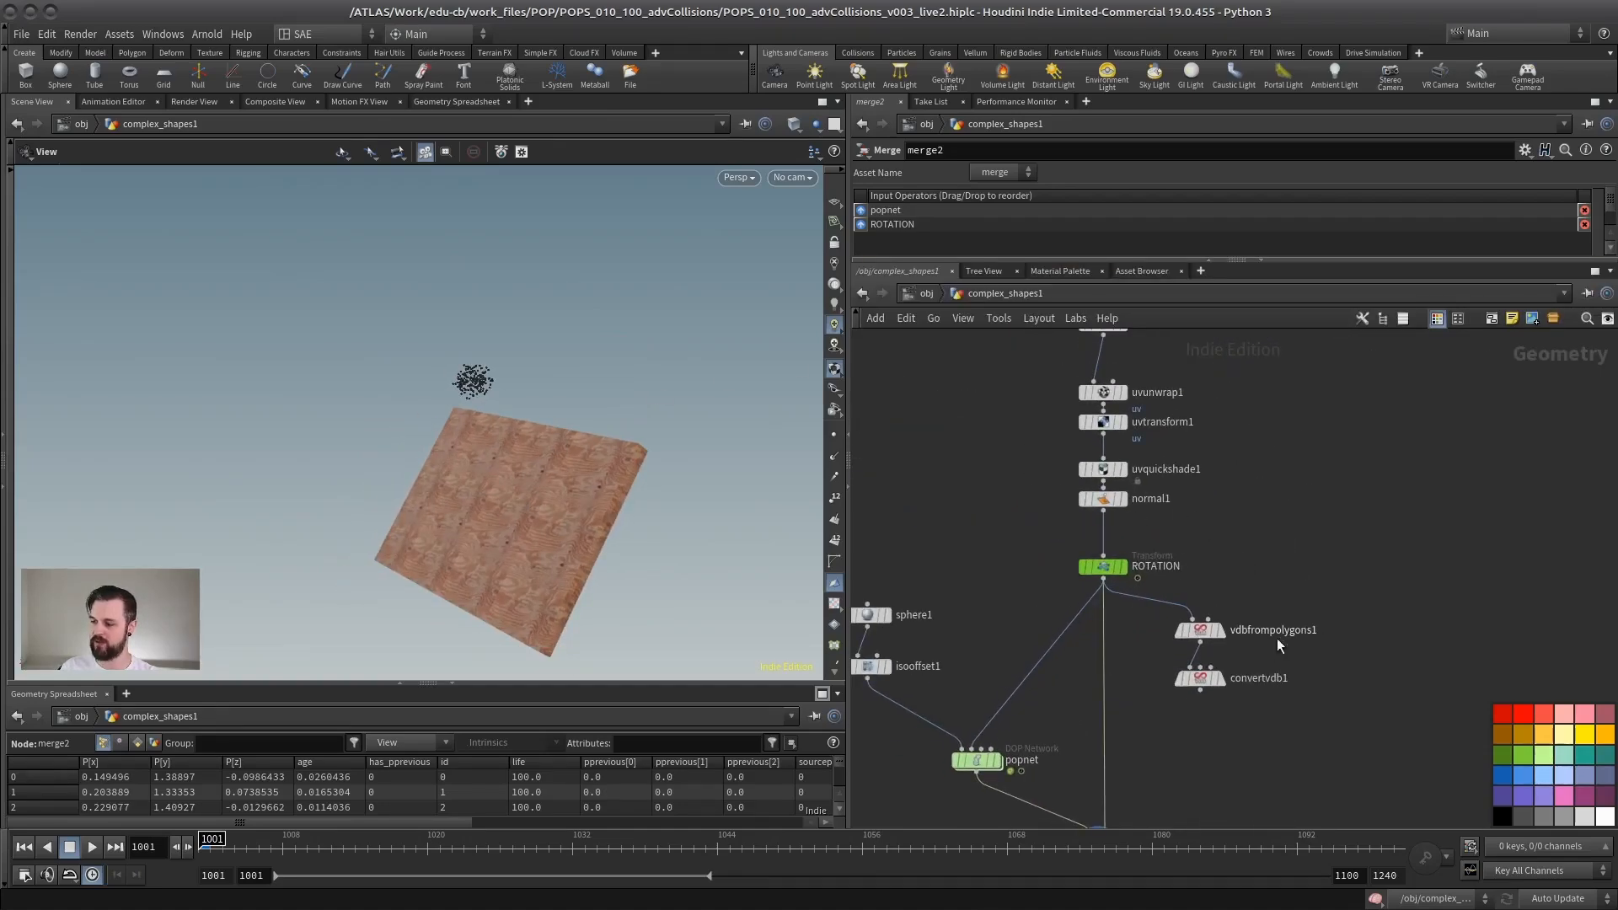
pyautogui.moveTo(1278, 646); pyautogui.dragTo(1204, 644)
pyautogui.moveTo(1141, 362); pyautogui.dragTo(1116, 482, button='middle')
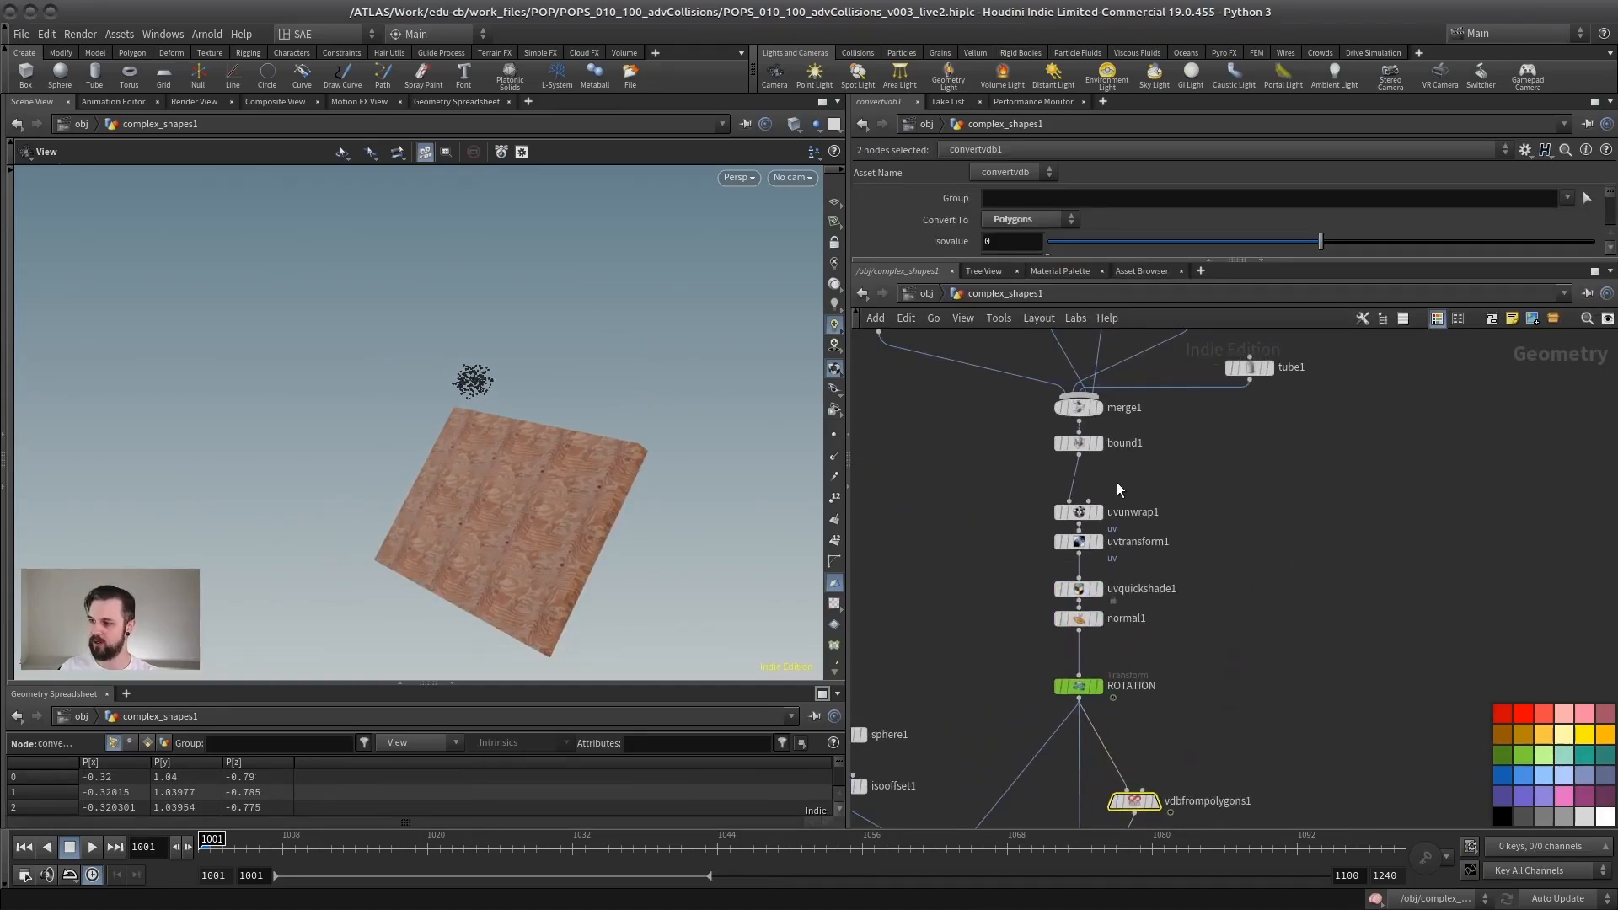
pyautogui.moveTo(1116, 482); pyautogui.dragTo(1022, 692)
pyautogui.keyDown('alt'); pyautogui.moveTo(1077, 516); pyautogui.dragTo(1219, 521); pyautogui.keyUp('alt')
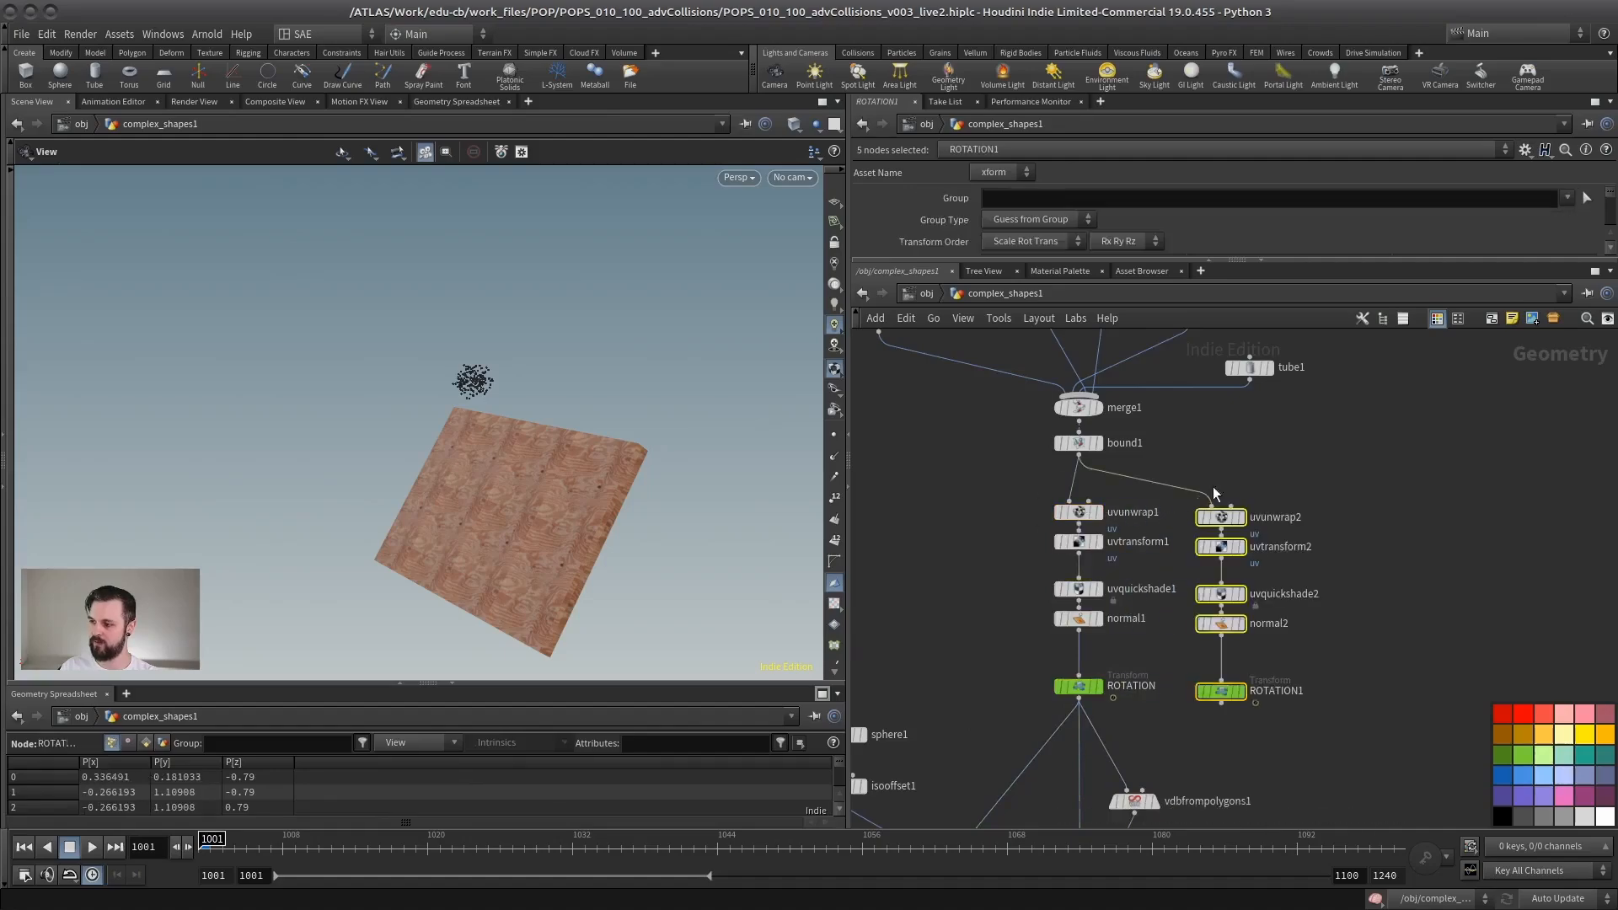
# Step: Shift bound1 aside and connect merge1 directly to uvunwrap2 so the duplicated chain uses the detailed panel
pyautogui.moveTo(1088, 440); pyautogui.dragTo(1020, 459)
pyautogui.click(1082, 421)
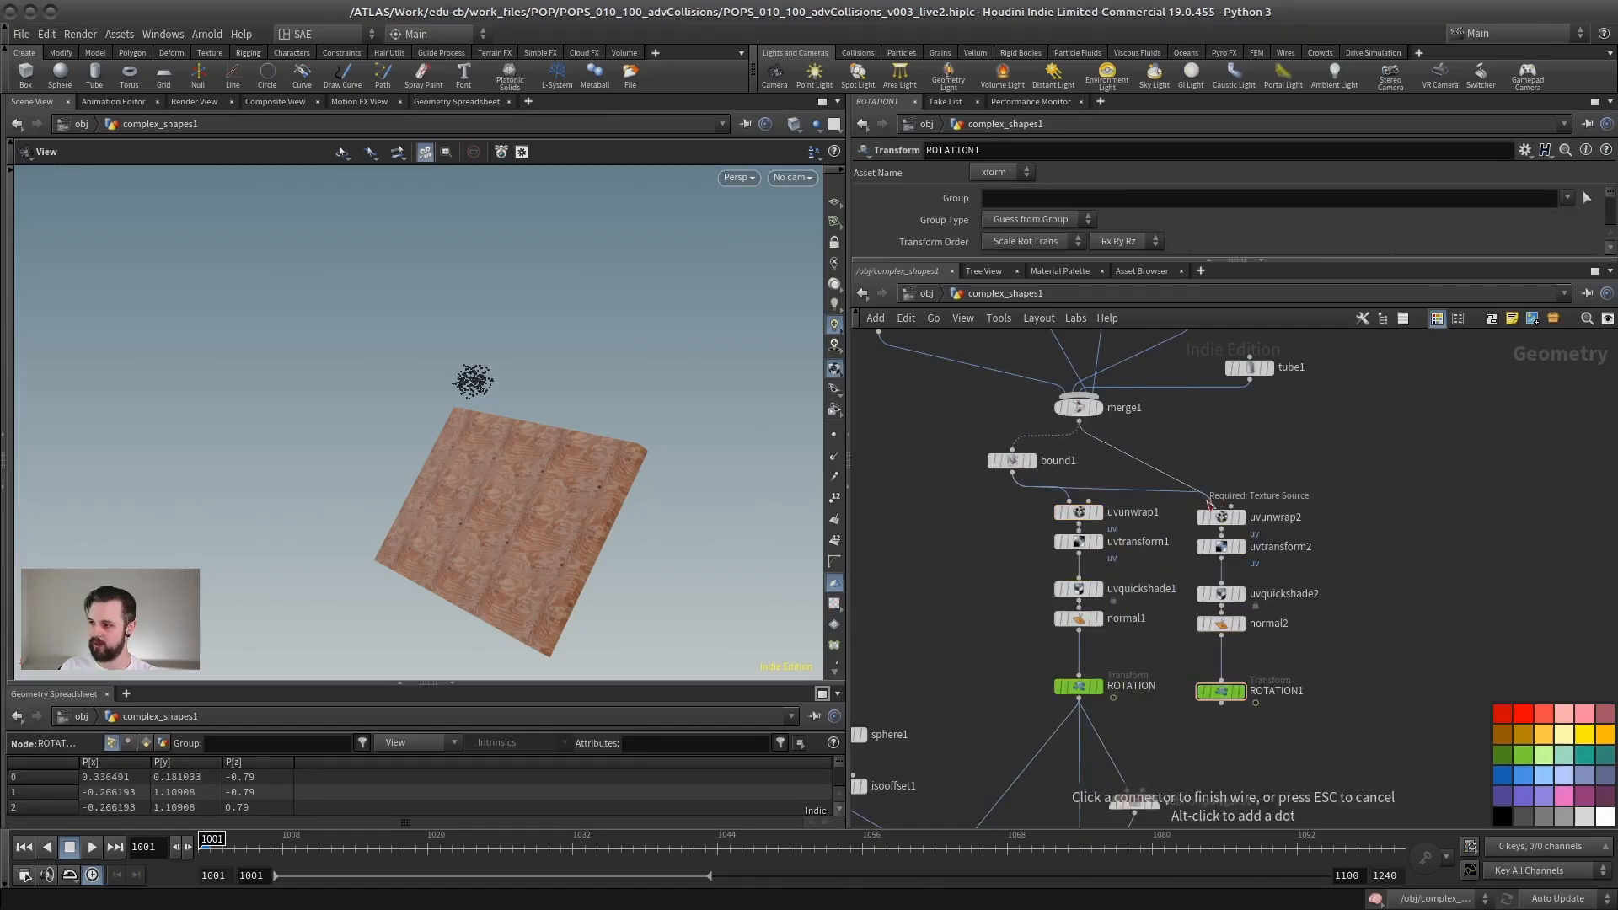
pyautogui.click(1212, 506)
# Step: Clear the VDB nodes out of the way and replace ROTATION with ROTATION1 as merge2's panel input
pyautogui.scroll(-2, 1338, 501)
pyautogui.moveTo(1267, 703); pyautogui.dragTo(1256, 551, button='middle')
pyautogui.moveTo(1256, 550); pyautogui.dragTo(1142, 646)
pyautogui.moveTo(1170, 583); pyautogui.dragTo(1351, 572)
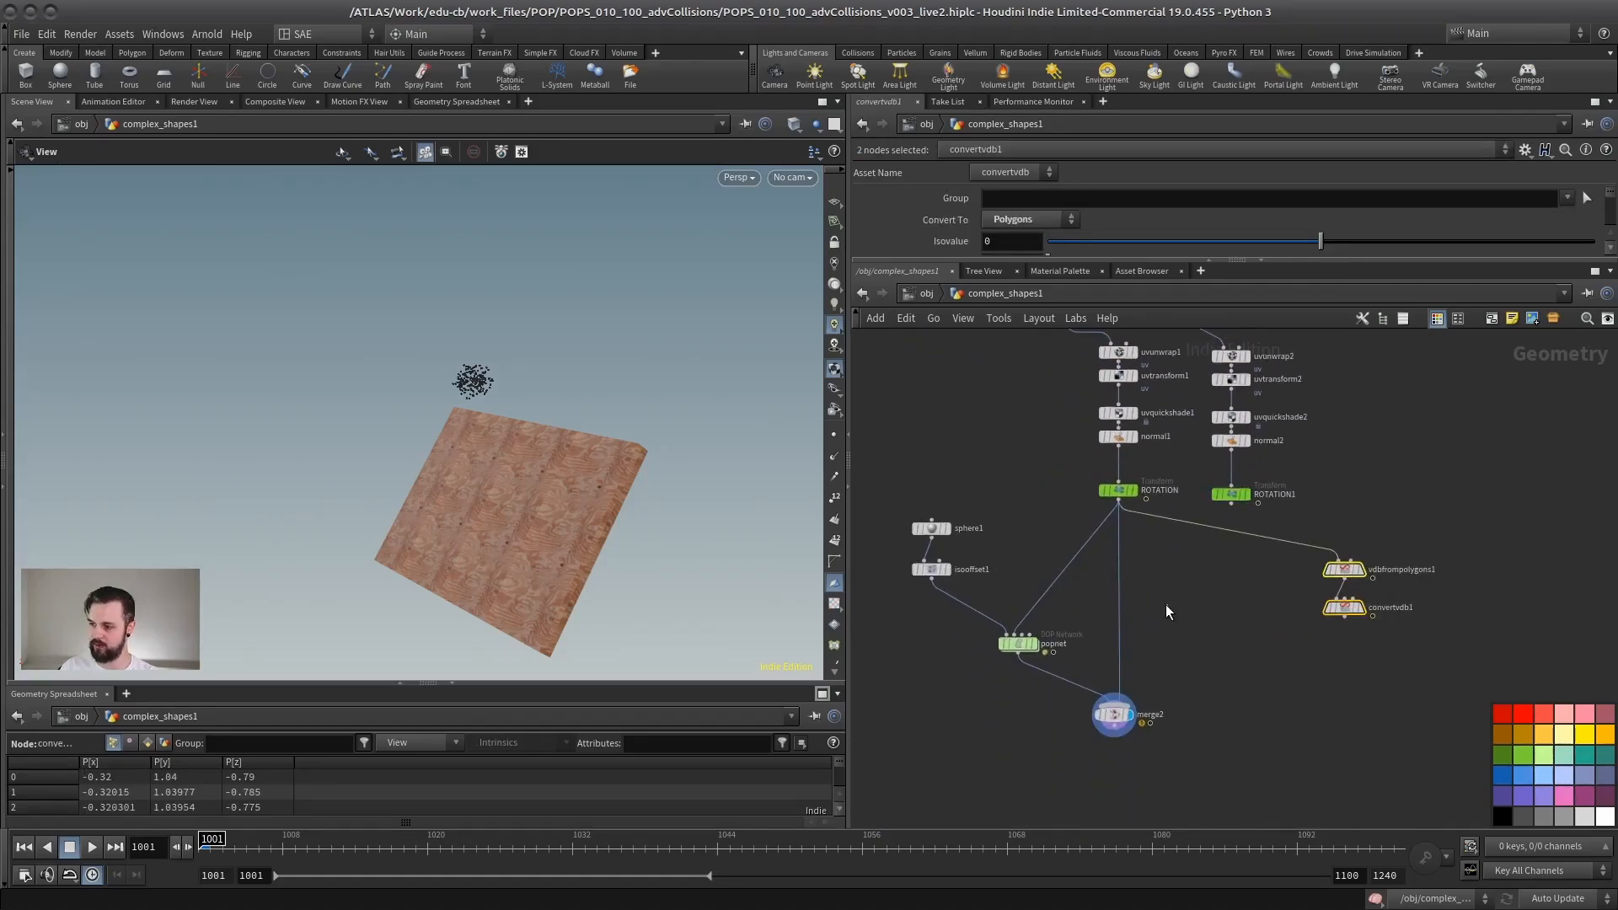
pyautogui.click(1166, 604)
pyautogui.press('y')
pyautogui.moveTo(1199, 599); pyautogui.dragTo(1096, 593)
pyautogui.click(1232, 504)
pyautogui.click(1121, 700)
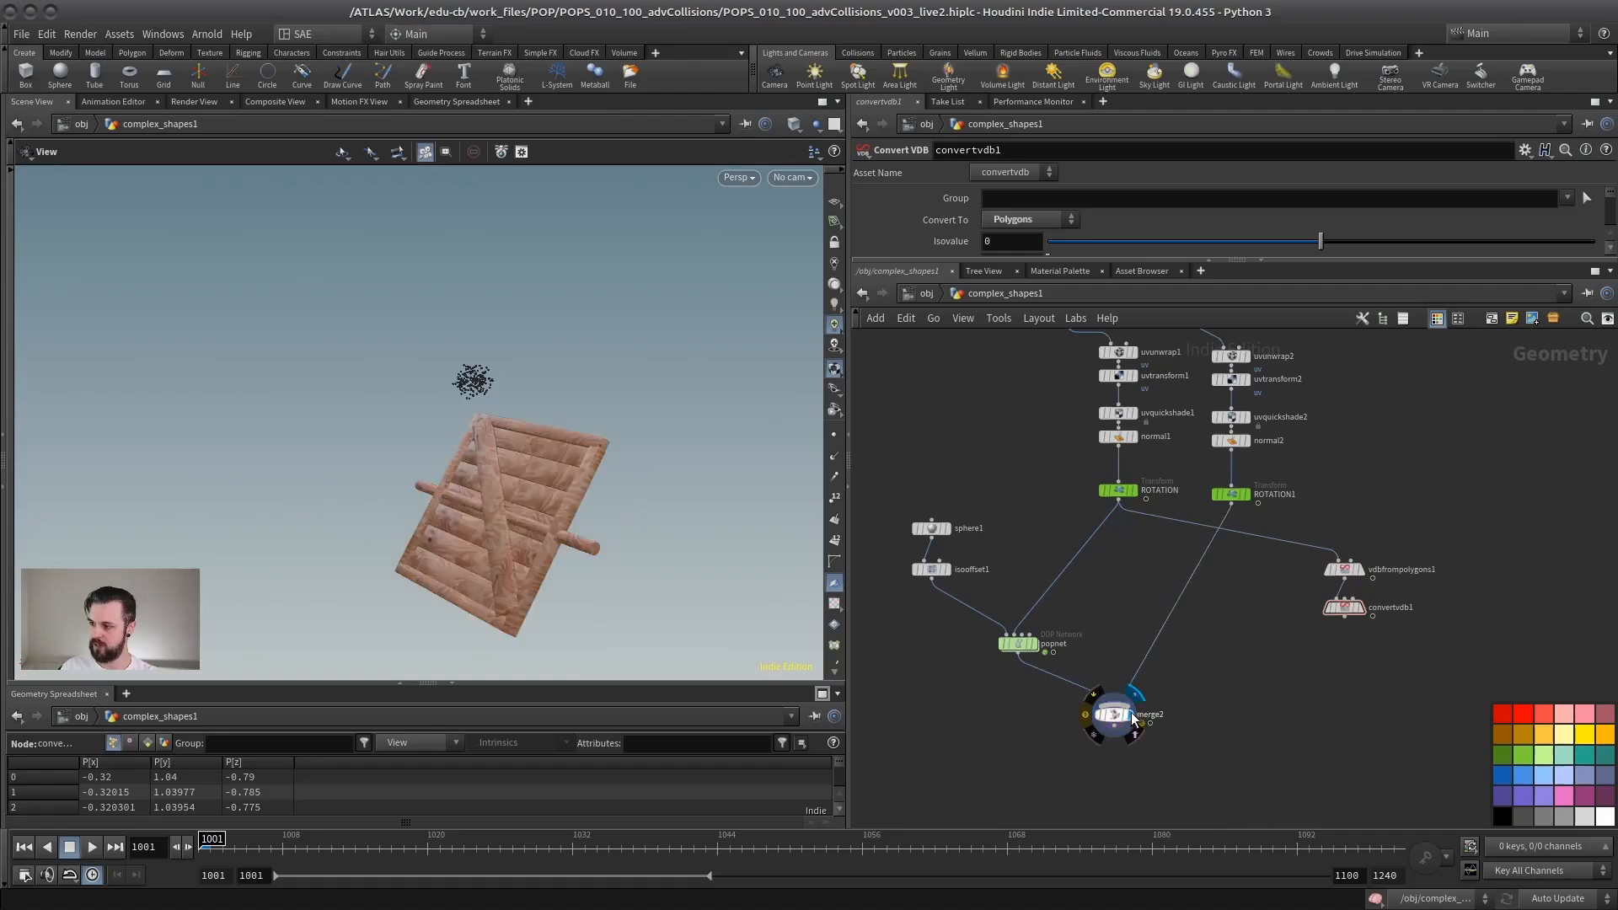
# Step: Play the simulation with the detailed panel displayed over the simple box collision, and review the node network
pyautogui.moveTo(541, 492); pyautogui.dragTo(477, 464)
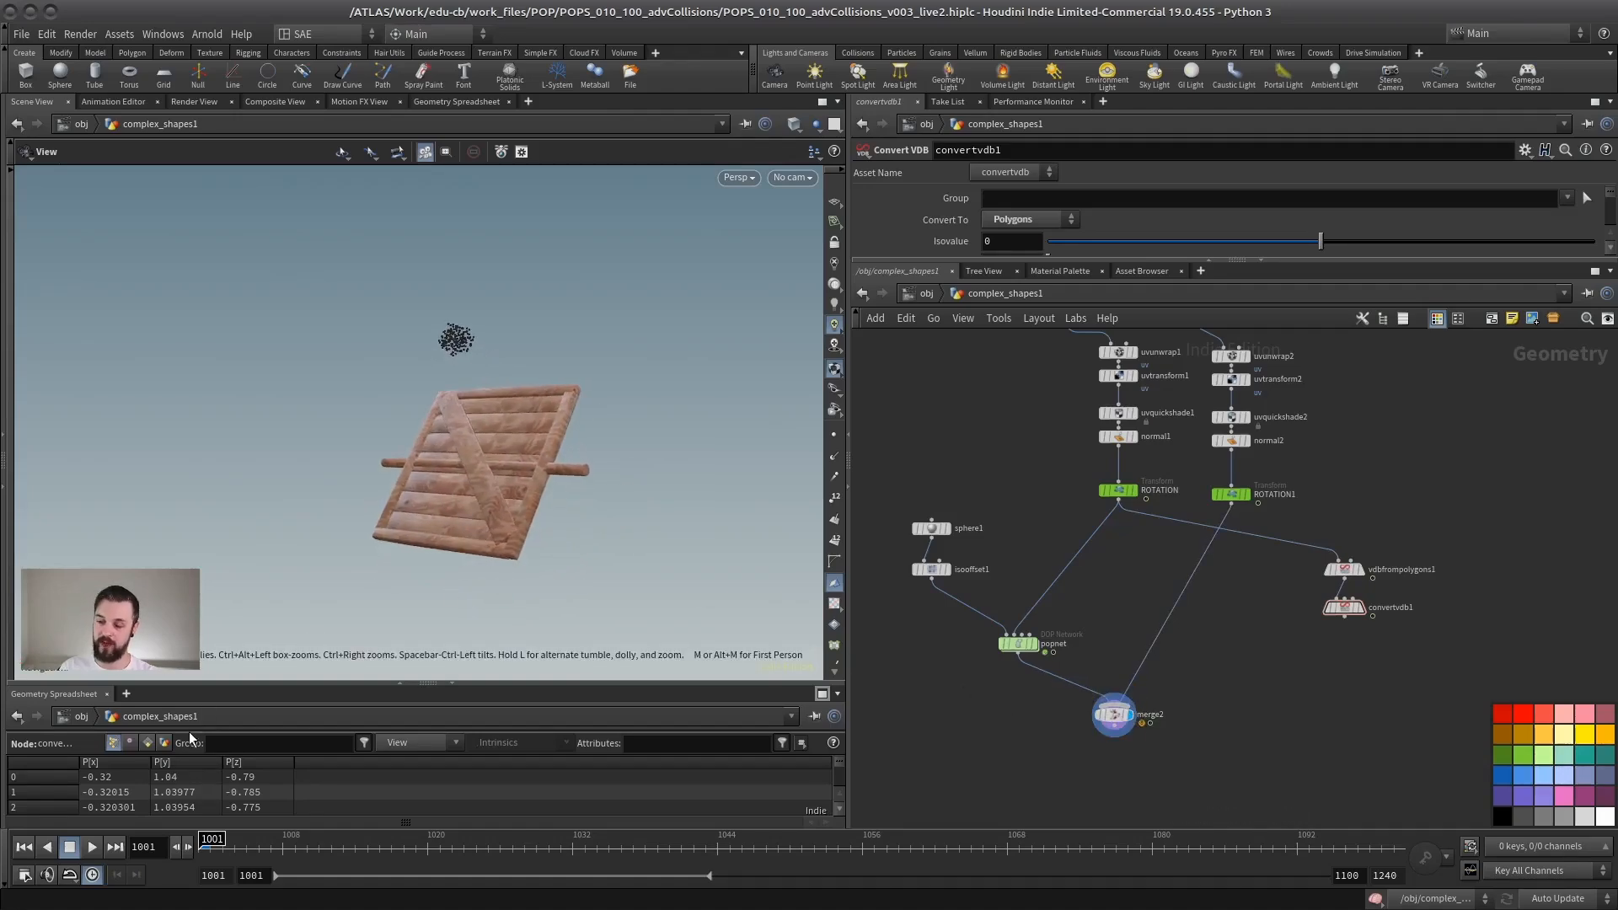
pyautogui.click(92, 847)
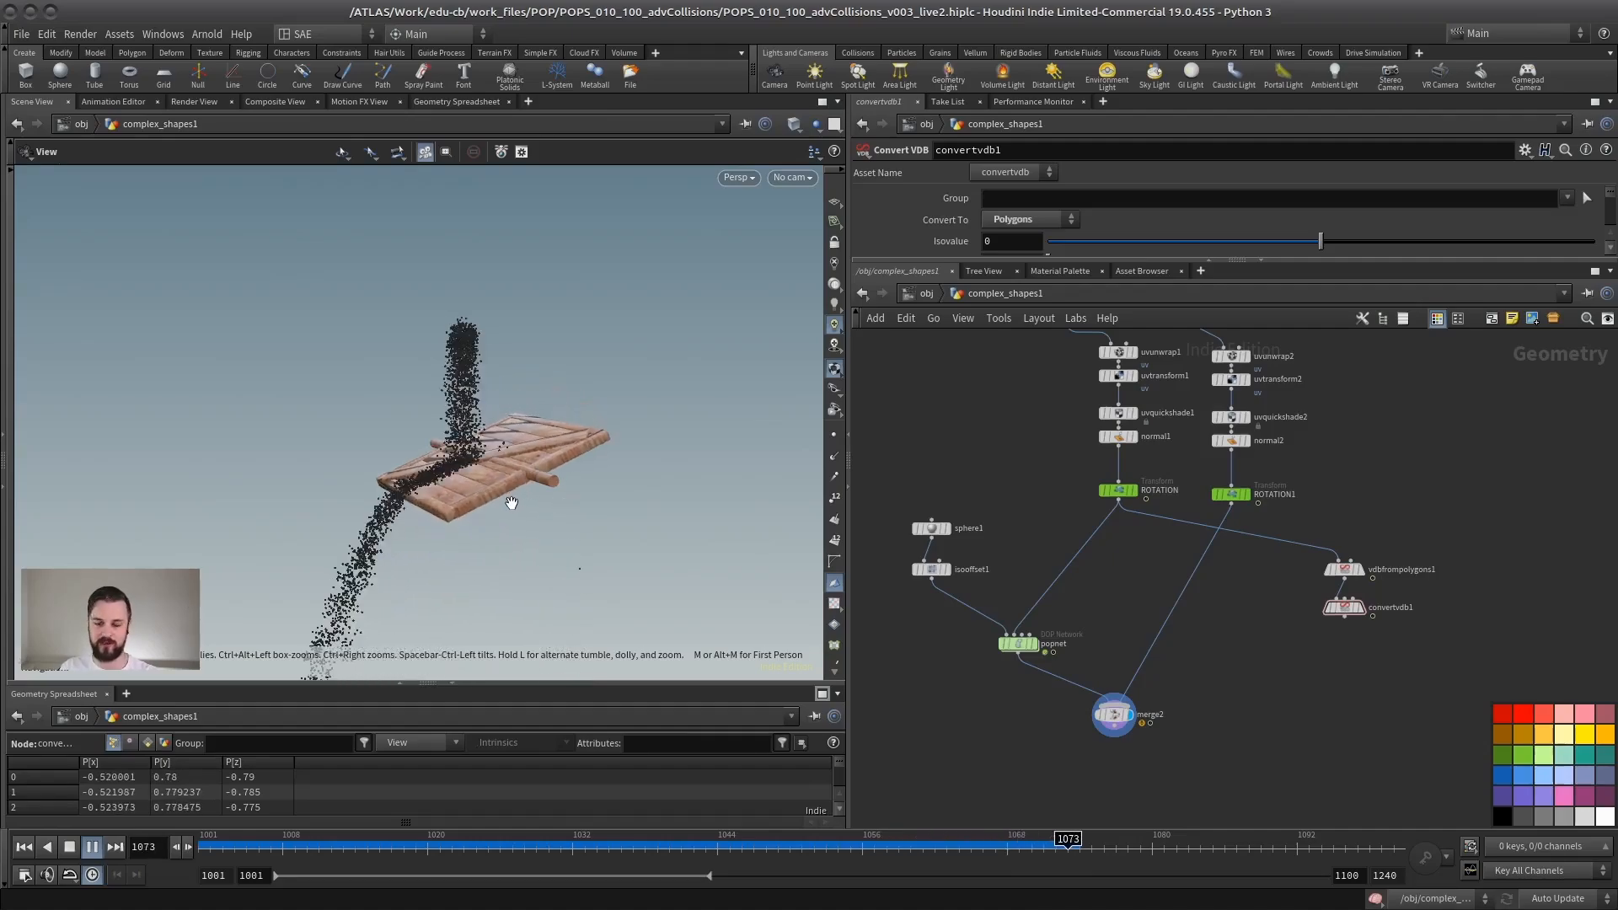
pyautogui.click(69, 847)
pyautogui.scroll(-3, 1172, 570)
pyautogui.moveTo(1171, 570); pyautogui.dragTo(1109, 624, button='middle')
pyautogui.moveTo(1201, 531); pyautogui.dragTo(1223, 580, button='middle')
pyautogui.scroll(-1, 1227, 546)
pyautogui.moveTo(1071, 555); pyautogui.dragTo(1067, 403, button='middle')
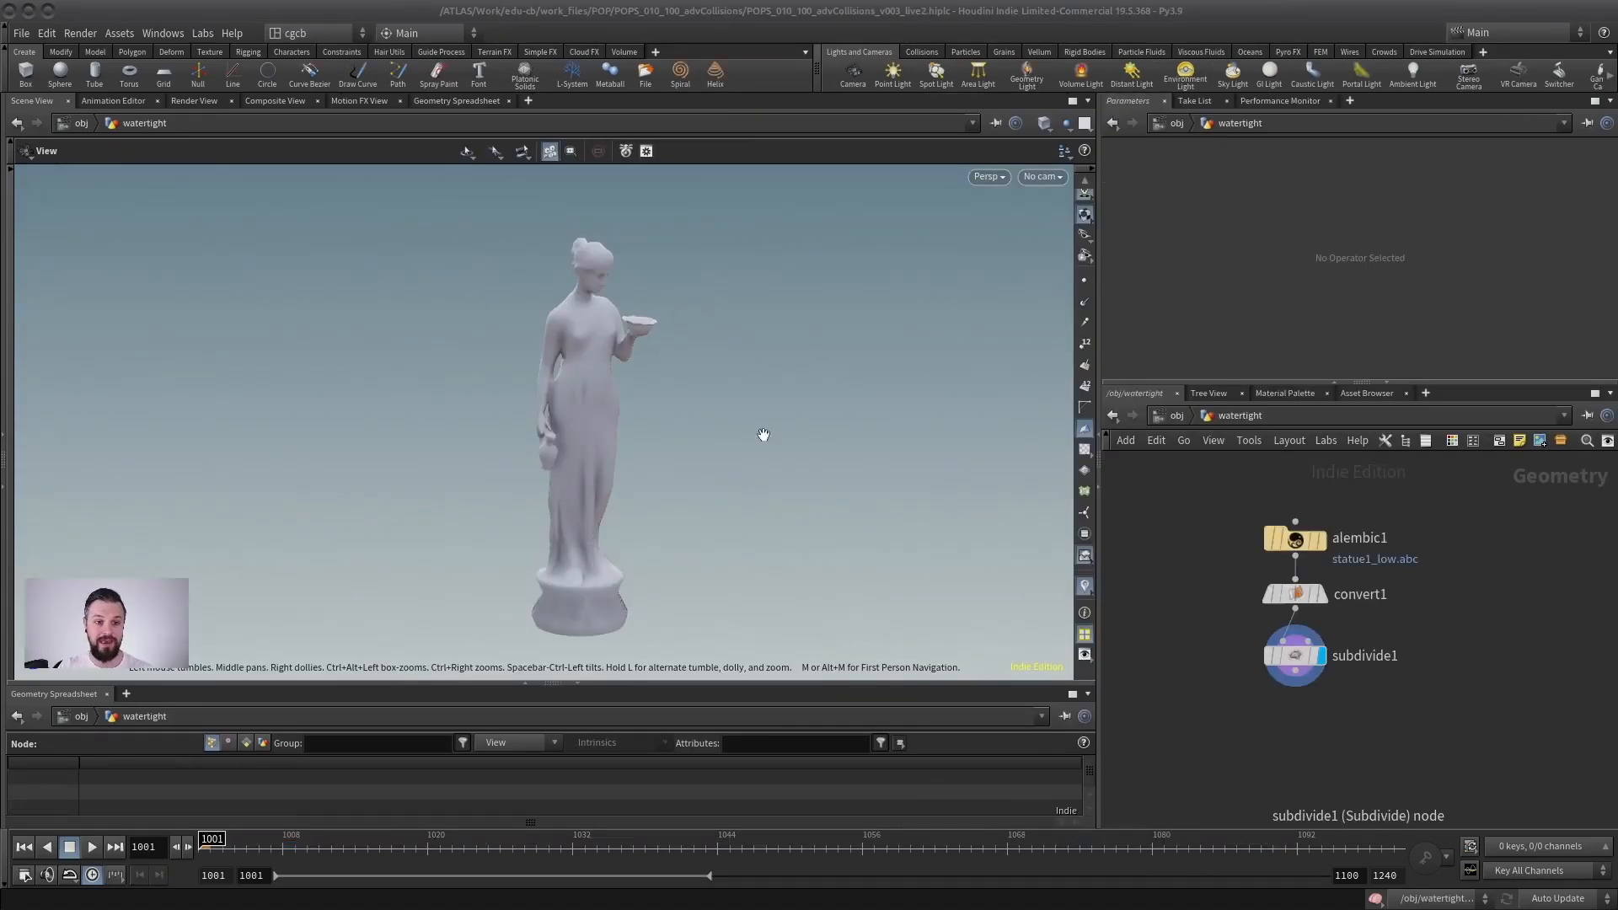
# Step: Examine the statue mesh from several angles together with its import, convert and subdivide node chain
pyautogui.moveTo(1220, 634); pyautogui.dragTo(1237, 585, button='middle')
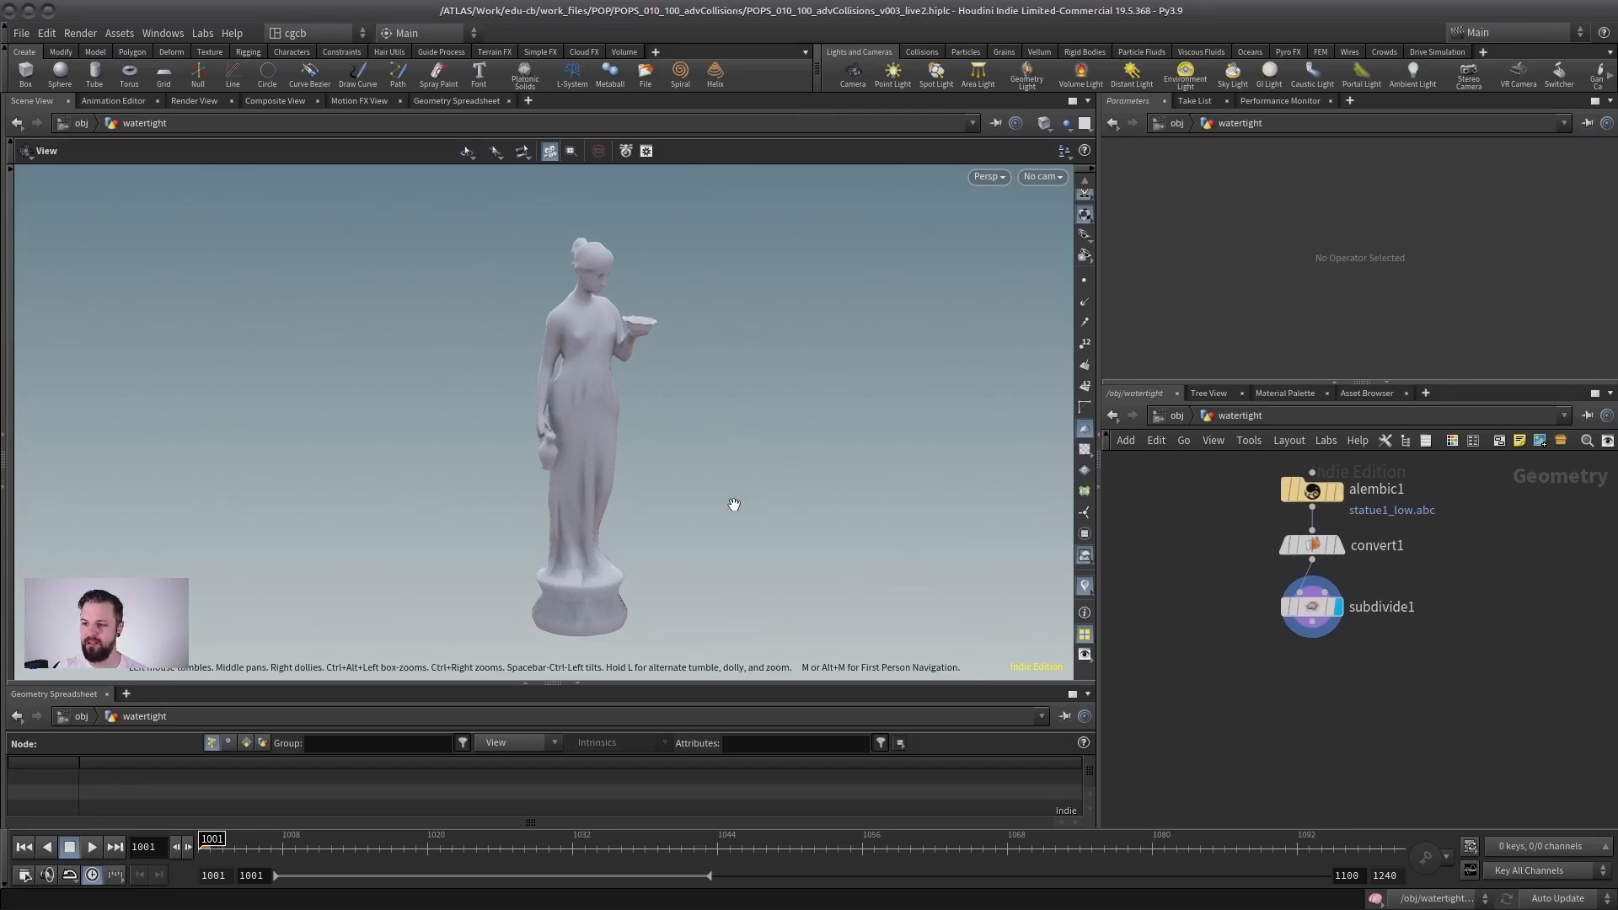
pyautogui.scroll(3, 1264, 590)
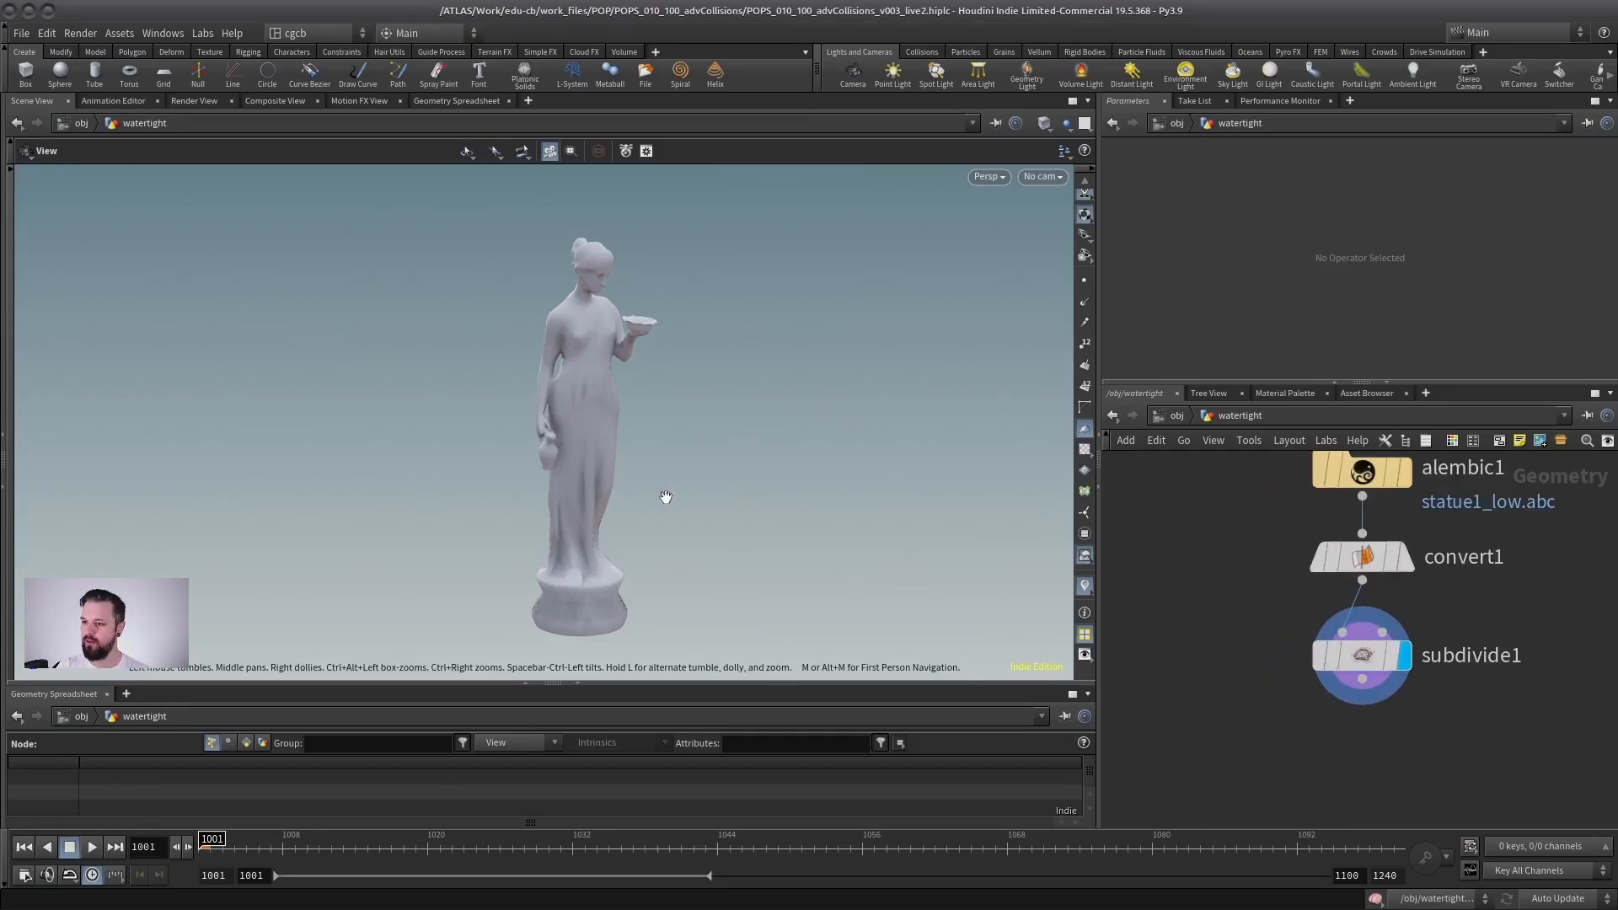
pyautogui.moveTo(646, 471); pyautogui.dragTo(705, 524)
pyautogui.scroll(-2, 681, 476)
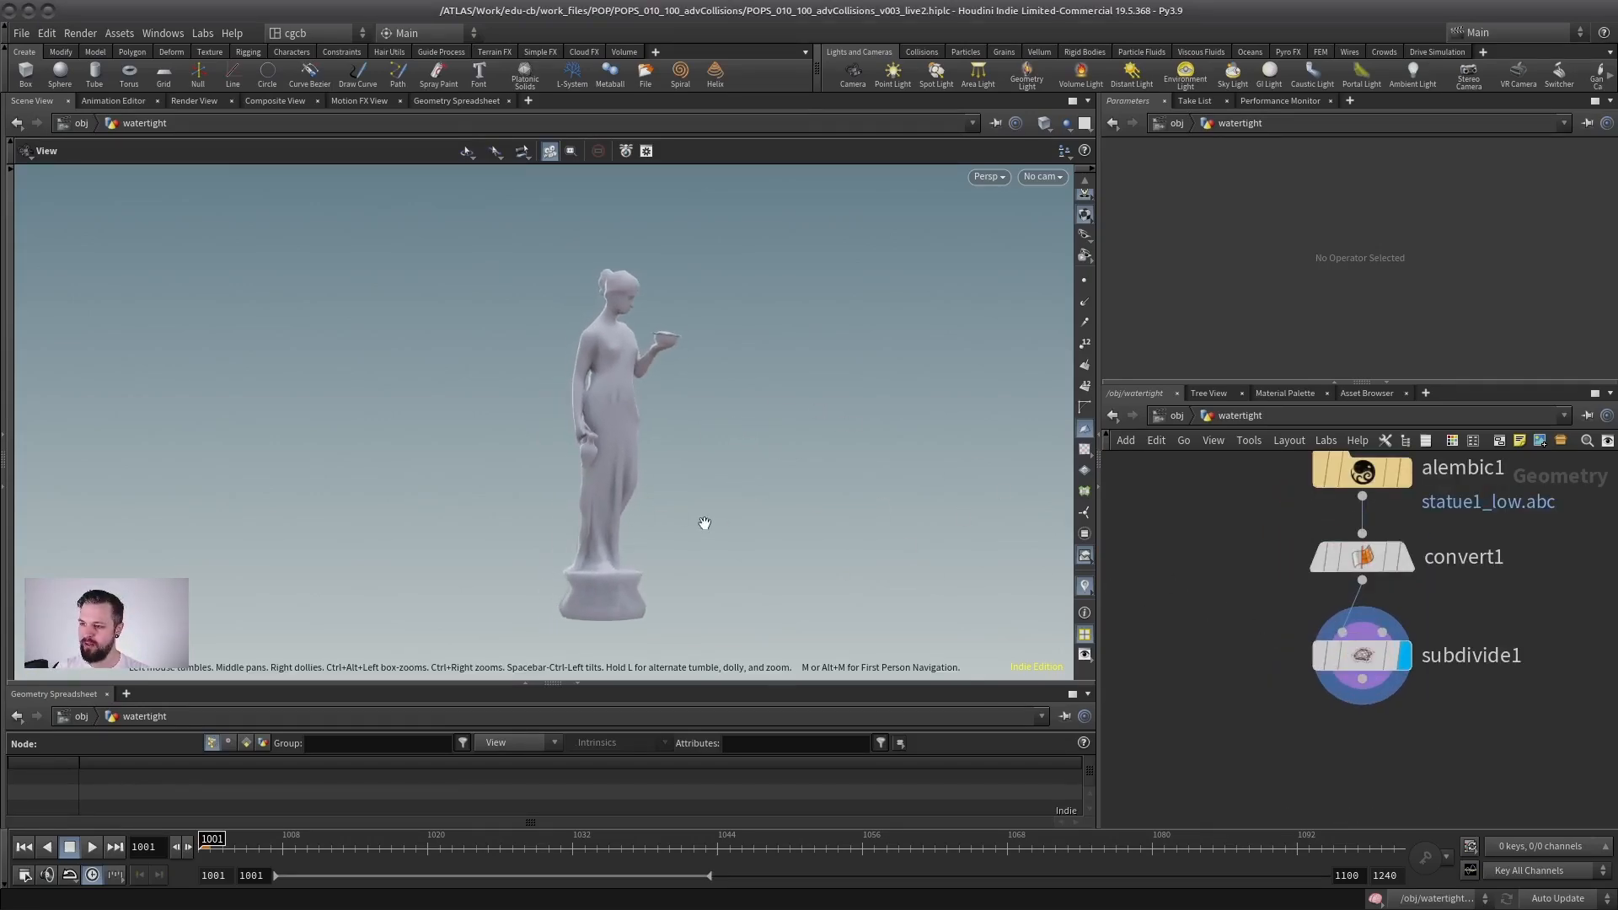
pyautogui.moveTo(902, 549); pyautogui.dragTo(688, 459)
pyautogui.scroll(3, 632, 437)
pyautogui.moveTo(609, 534); pyautogui.dragTo(629, 426)
pyautogui.scroll(-2, 629, 427)
pyautogui.scroll(-2, 1432, 660)
# Step: Add a VDB from Polygons node below subdivide1, feed it the subdivided statue and display it
pyautogui.moveTo(1433, 660); pyautogui.dragTo(1294, 584, button='middle')
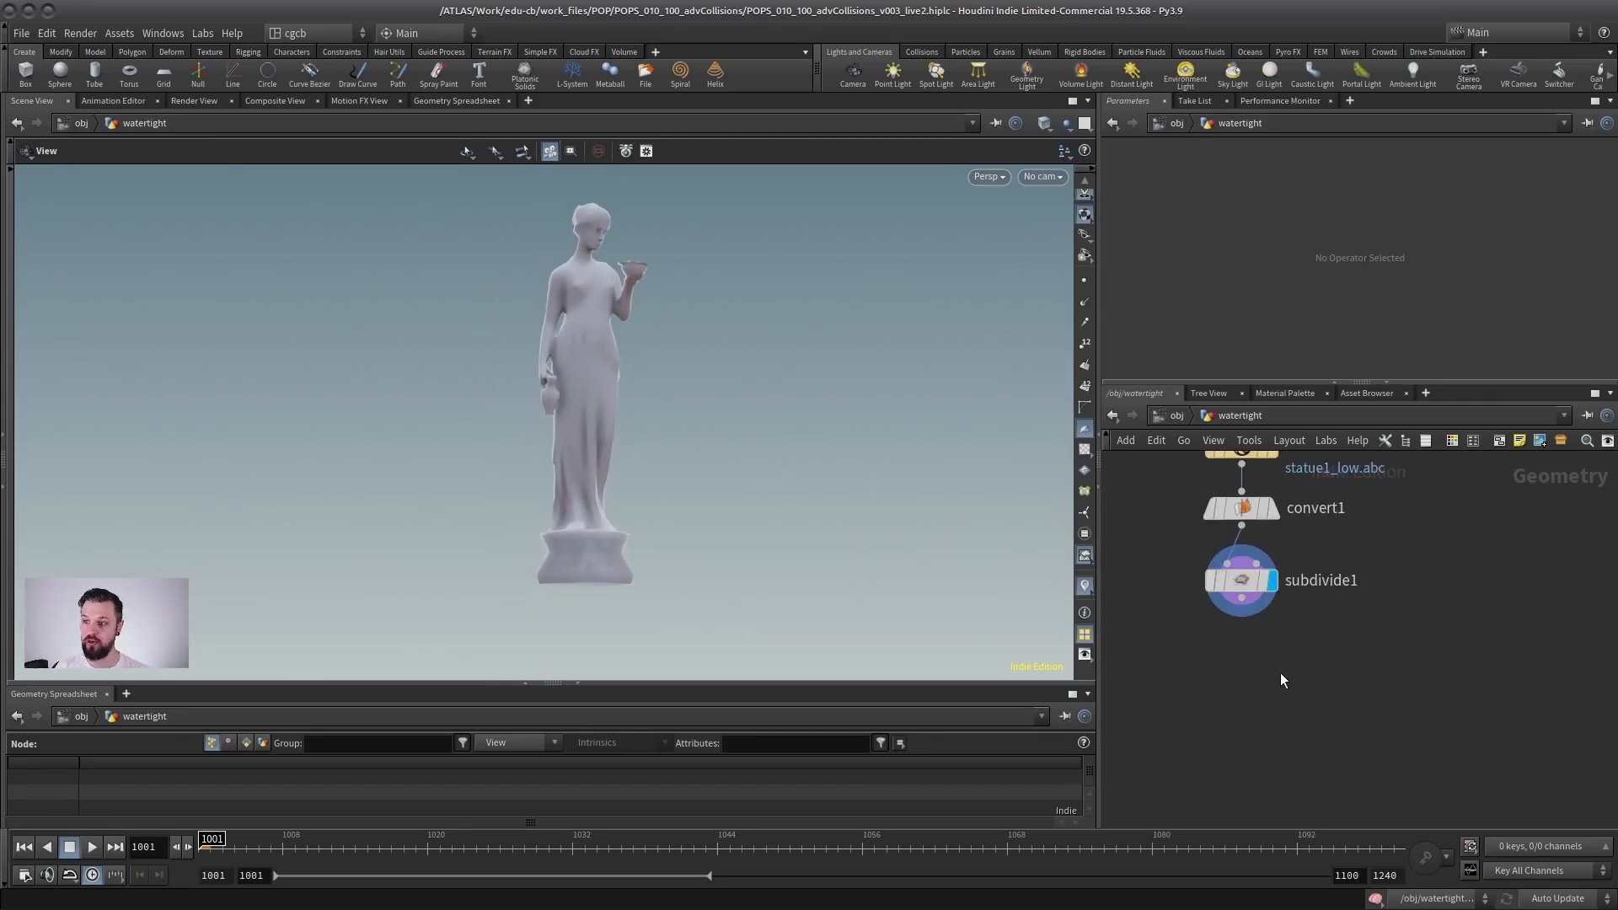
pyautogui.press('Tab')
pyautogui.write('vdbfr')
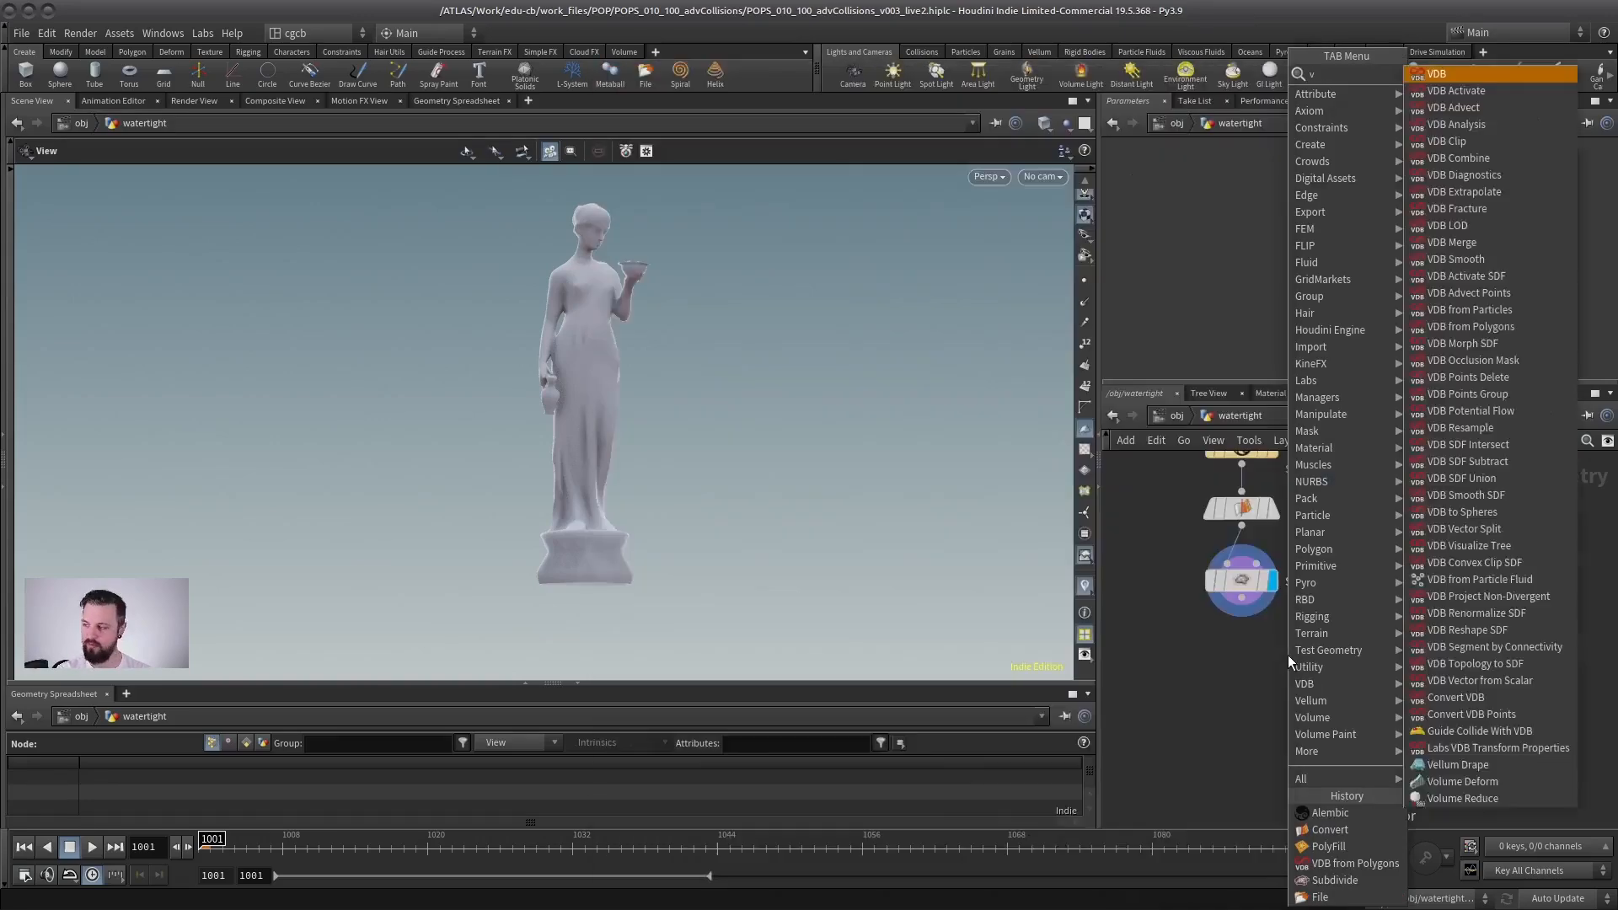
pyautogui.press('Down')
pyautogui.press('Down')
pyautogui.press('Return')
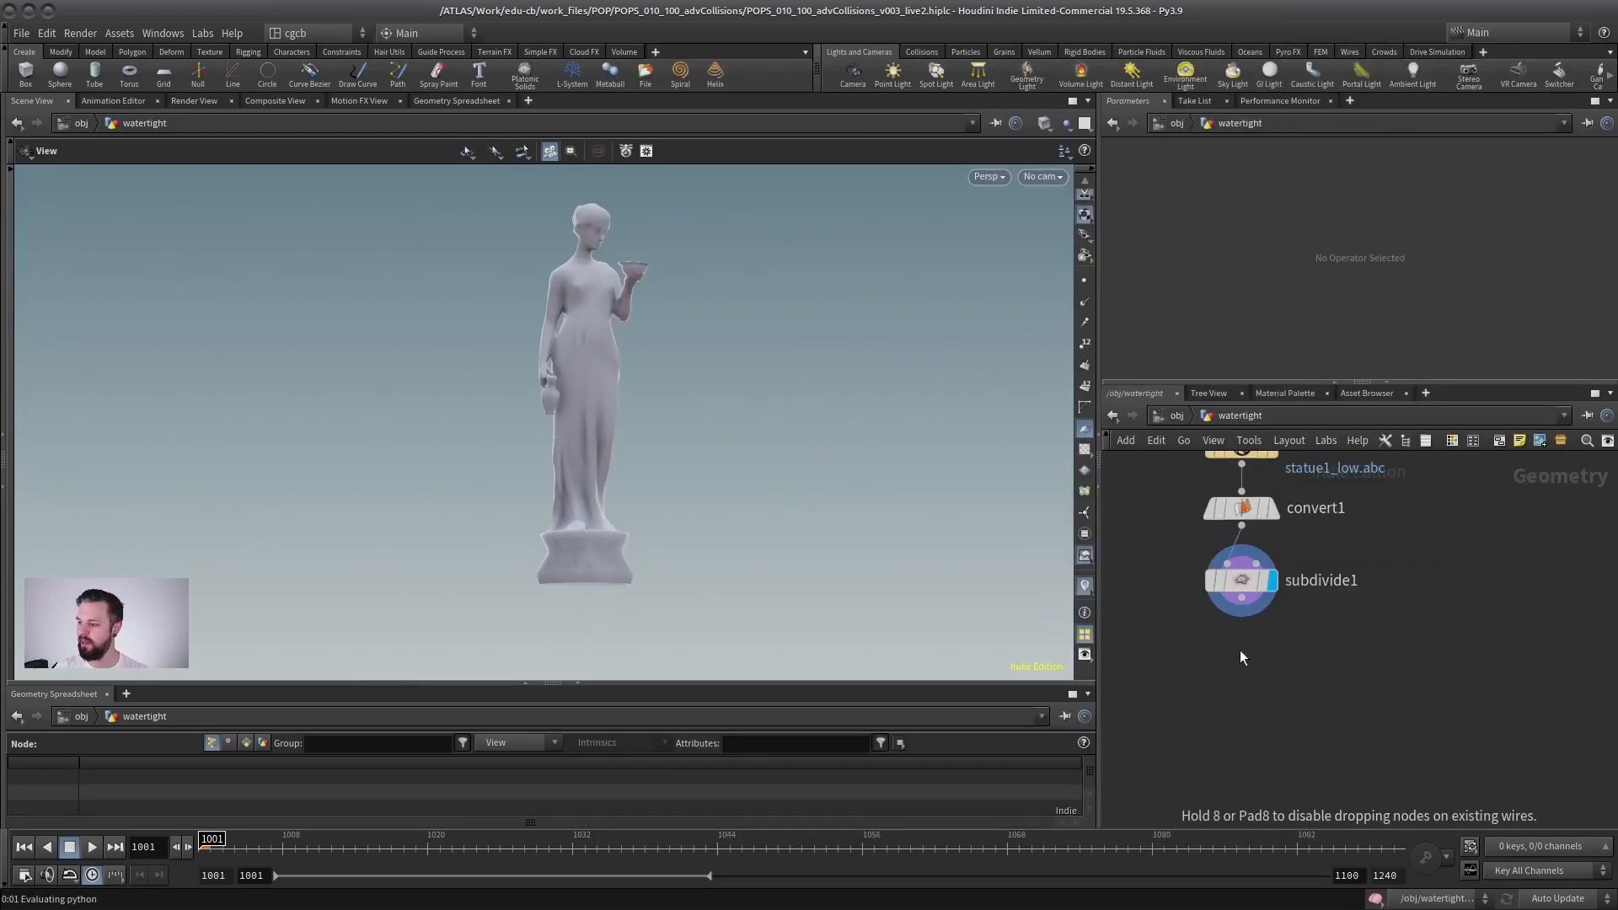
pyautogui.click(1242, 687)
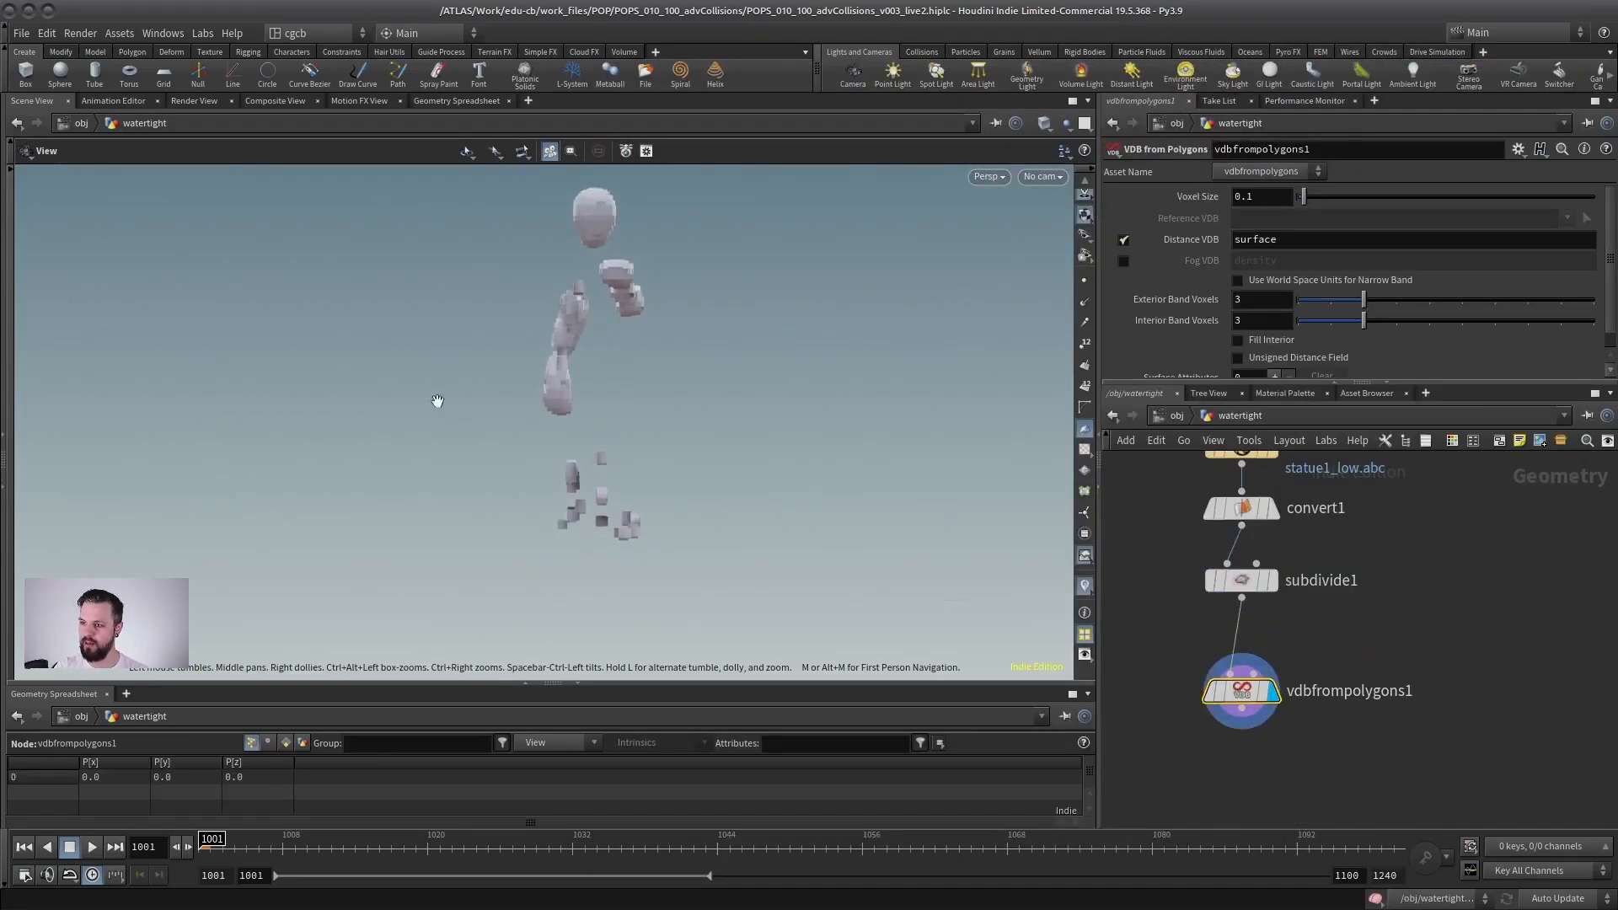
# Step: Set the VDB's voxel size to 0.01 and inspect the resulting statue volume
pyautogui.moveTo(587, 337); pyautogui.dragTo(645, 418)
pyautogui.click(1263, 195)
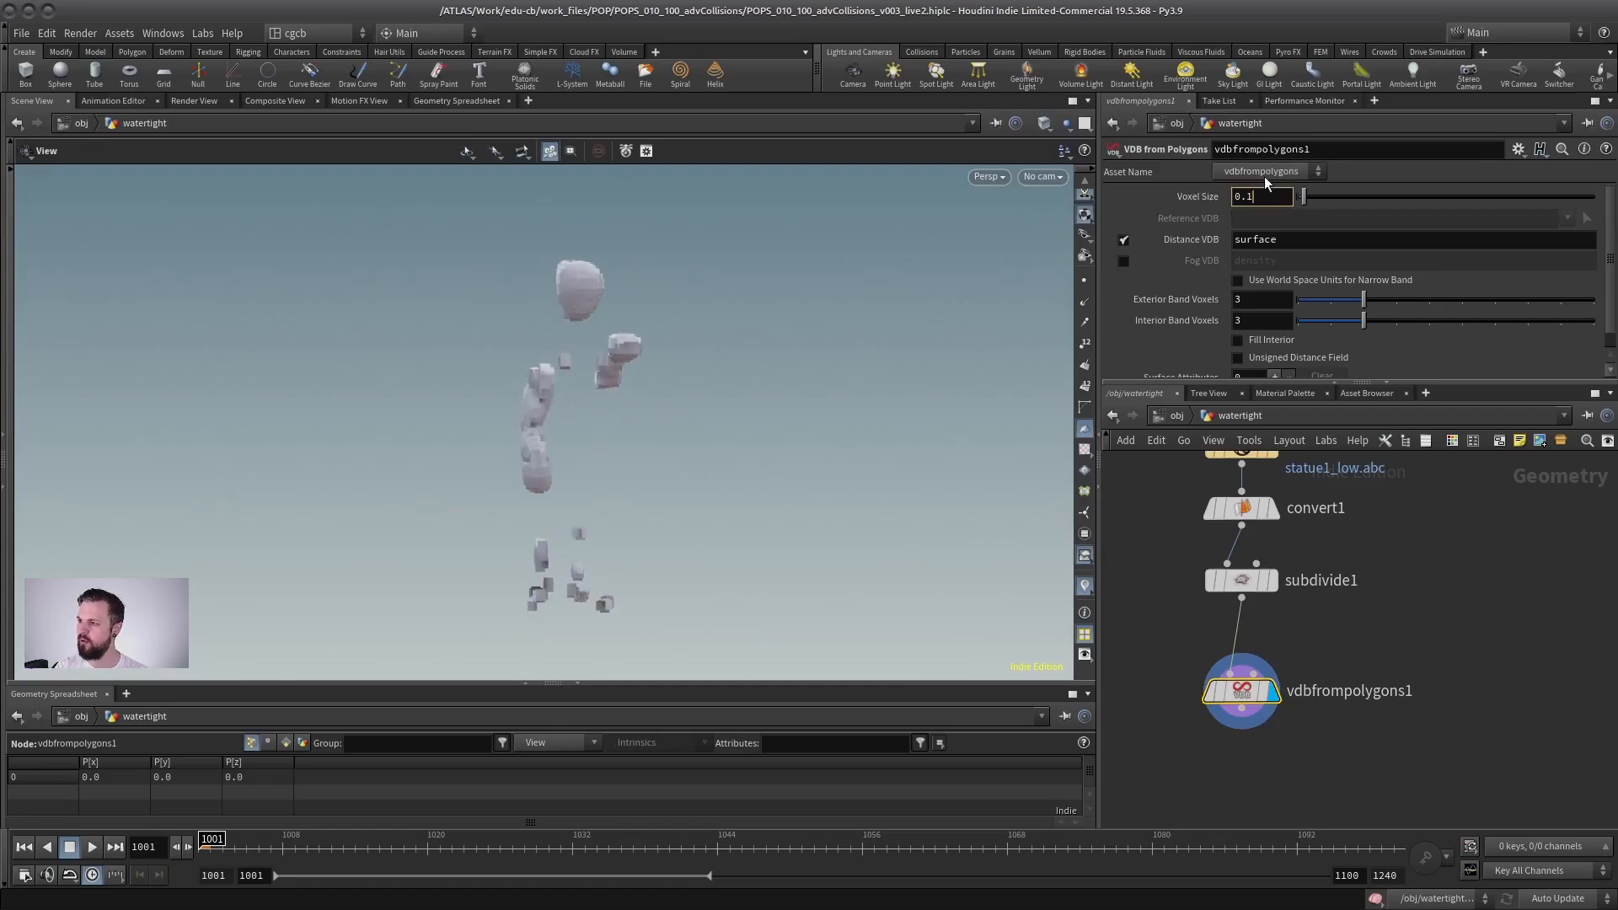
pyautogui.press('Return')
pyautogui.moveTo(531, 384); pyautogui.dragTo(441, 404)
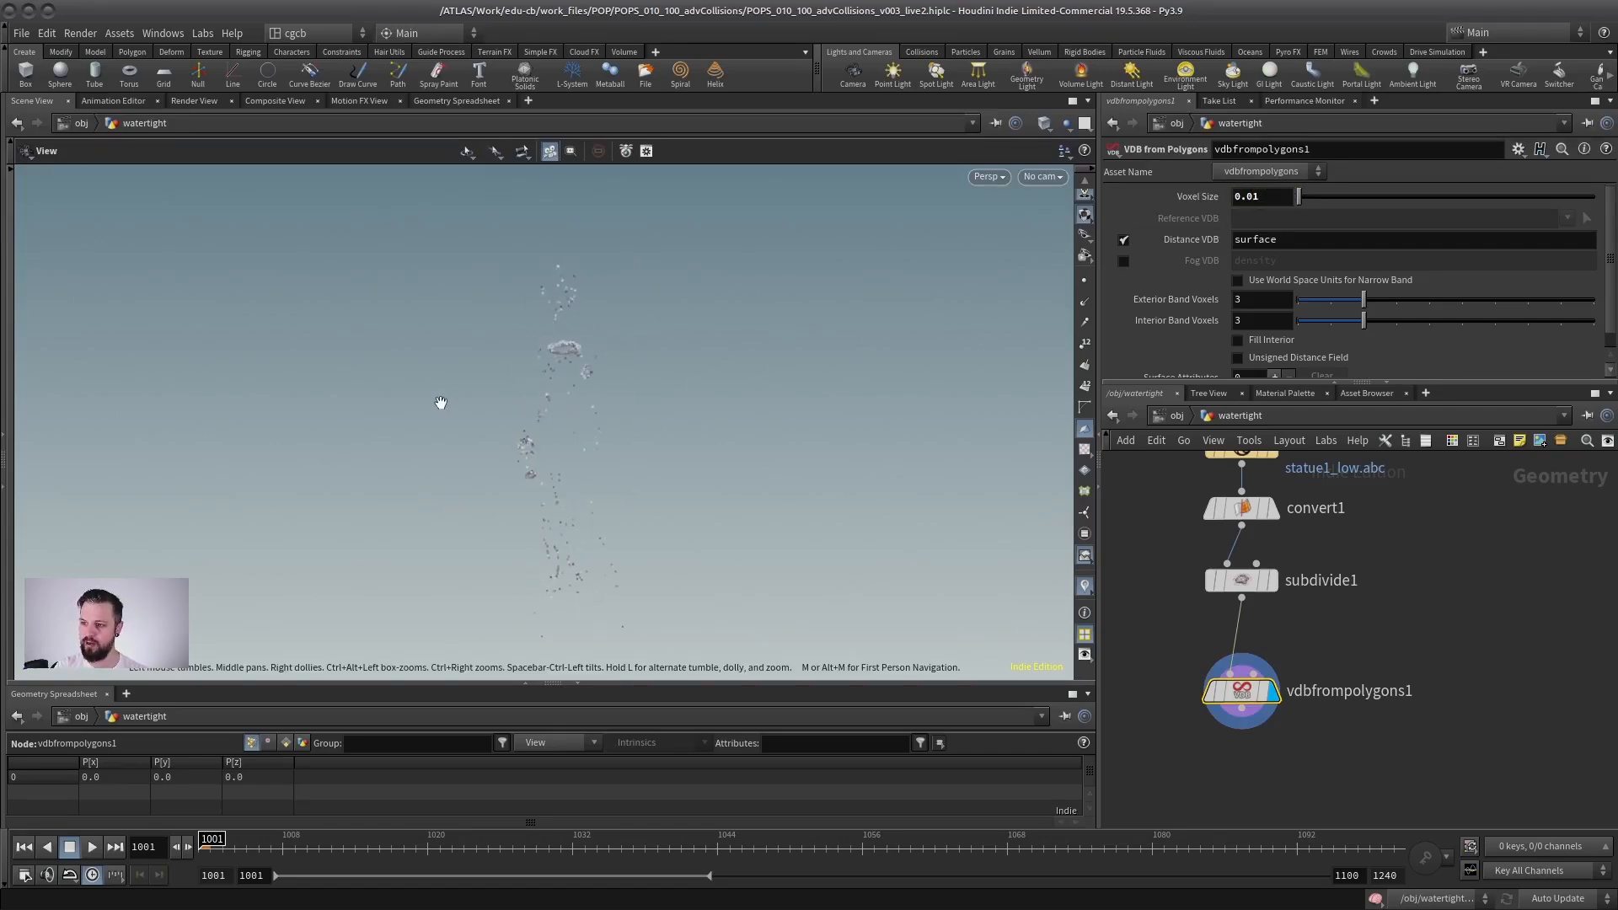
pyautogui.moveTo(441, 405); pyautogui.dragTo(594, 251, button='right')
# Step: Display subdivide1 and inspect the underside of the statue's base for an open hole
pyautogui.click(1272, 579)
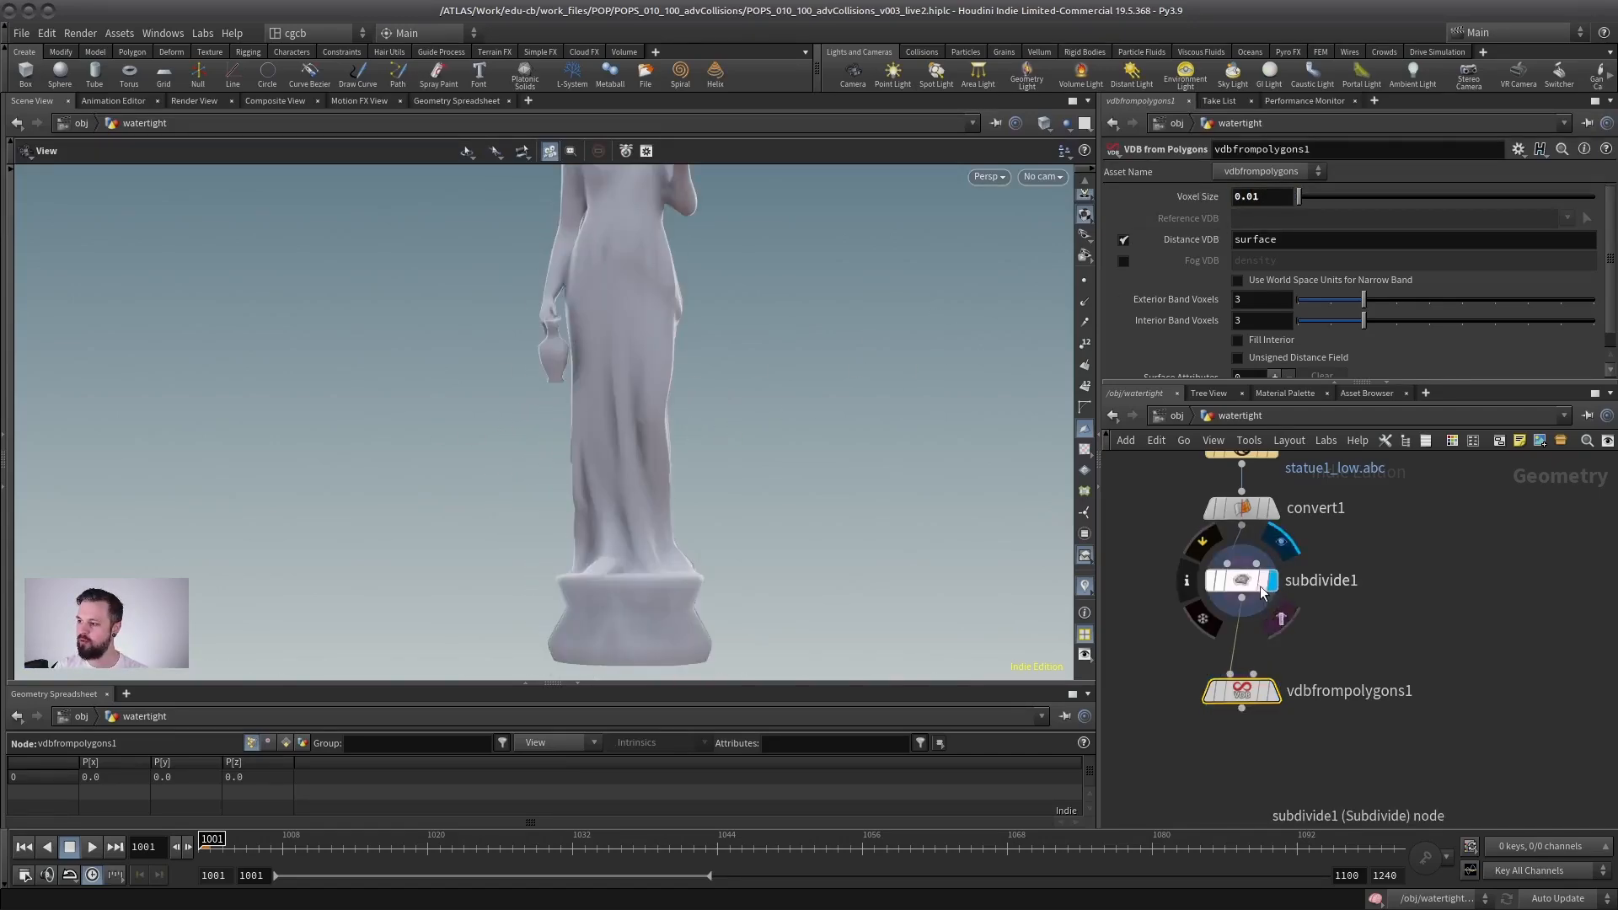
pyautogui.moveTo(433, 516); pyautogui.dragTo(456, 273, button='right')
pyautogui.moveTo(539, 456); pyautogui.dragTo(595, 268)
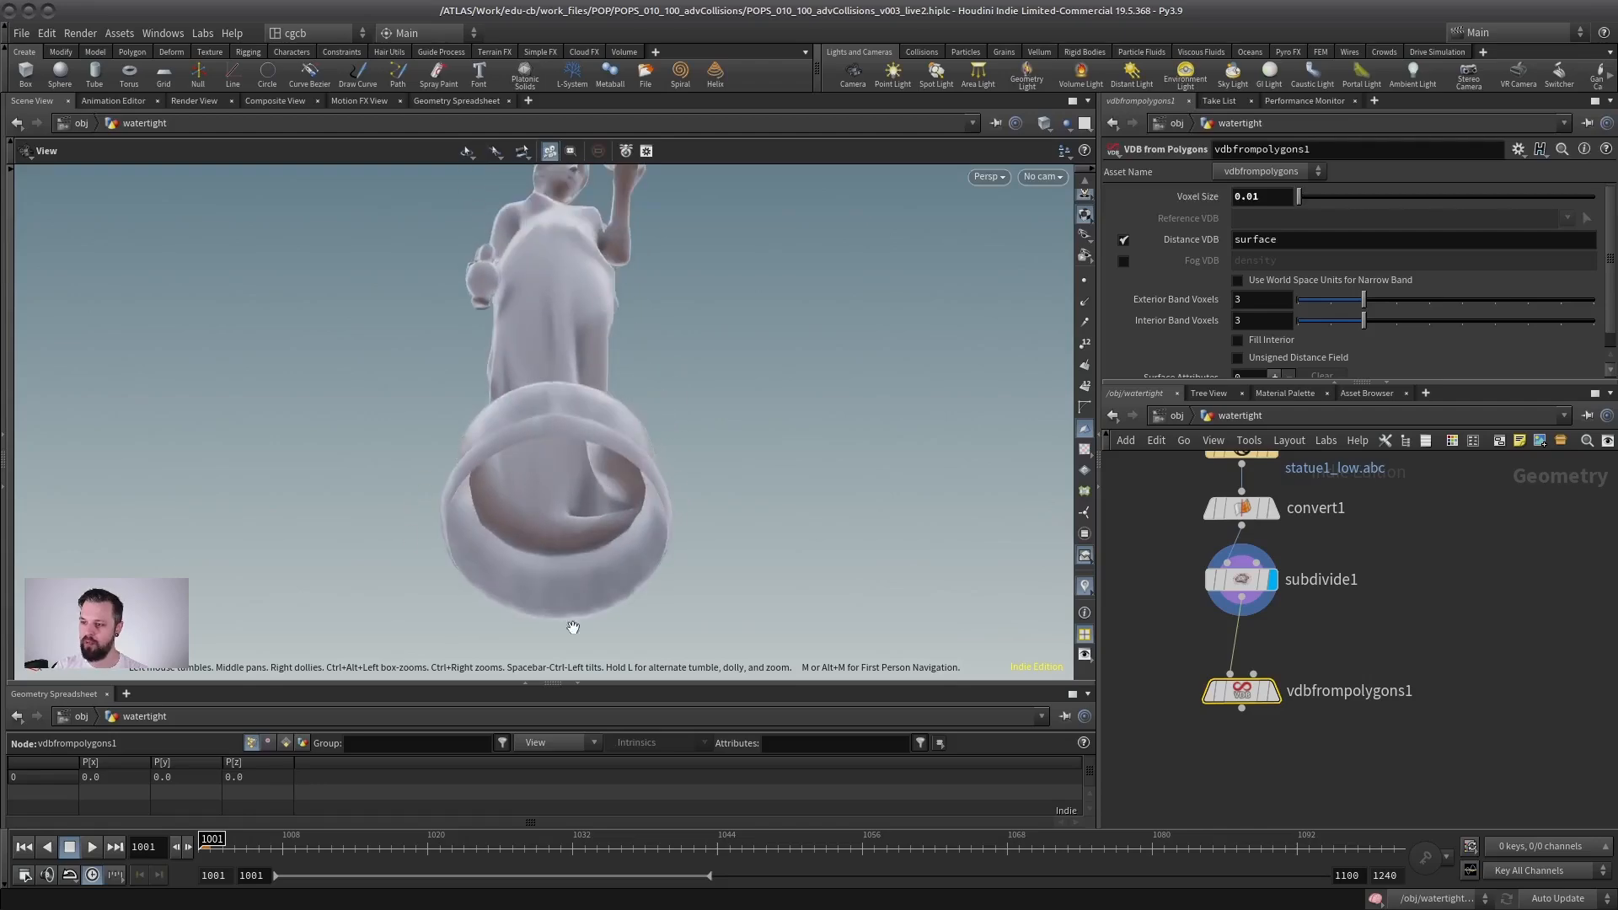
pyautogui.moveTo(461, 465); pyautogui.dragTo(579, 510)
# Step: Insert a PolyFill node between subdivide1 and vdbfrompolygons1
pyautogui.moveTo(1326, 649); pyautogui.dragTo(1356, 547, button='middle')
pyautogui.moveTo(1272, 590); pyautogui.dragTo(1262, 612)
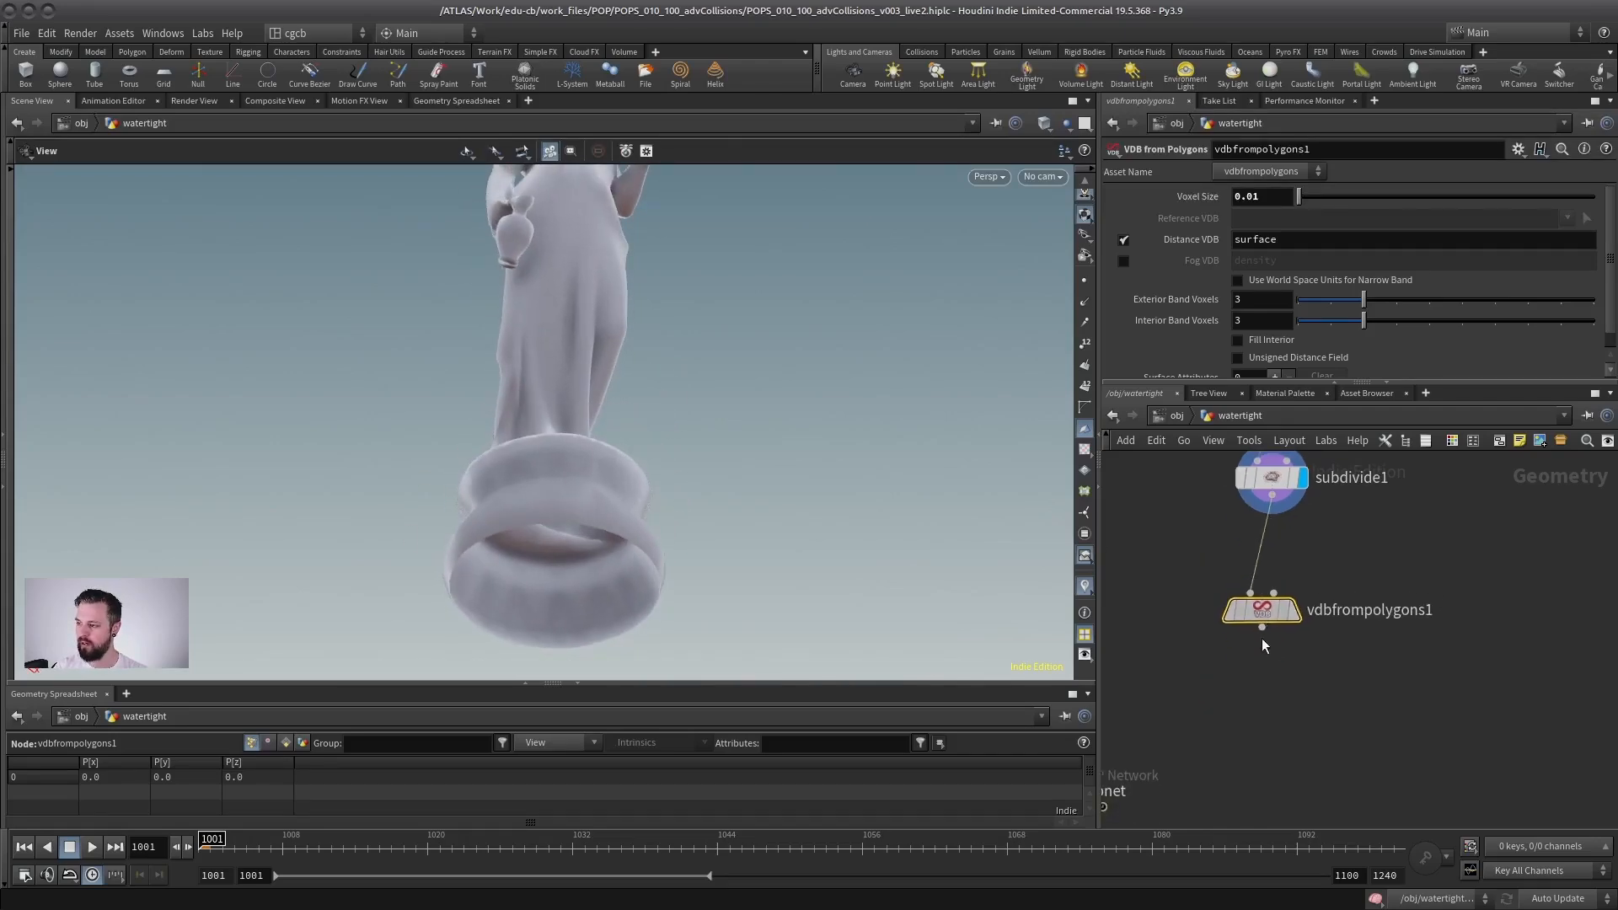
pyautogui.press('Tab')
pyautogui.write('polyfi')
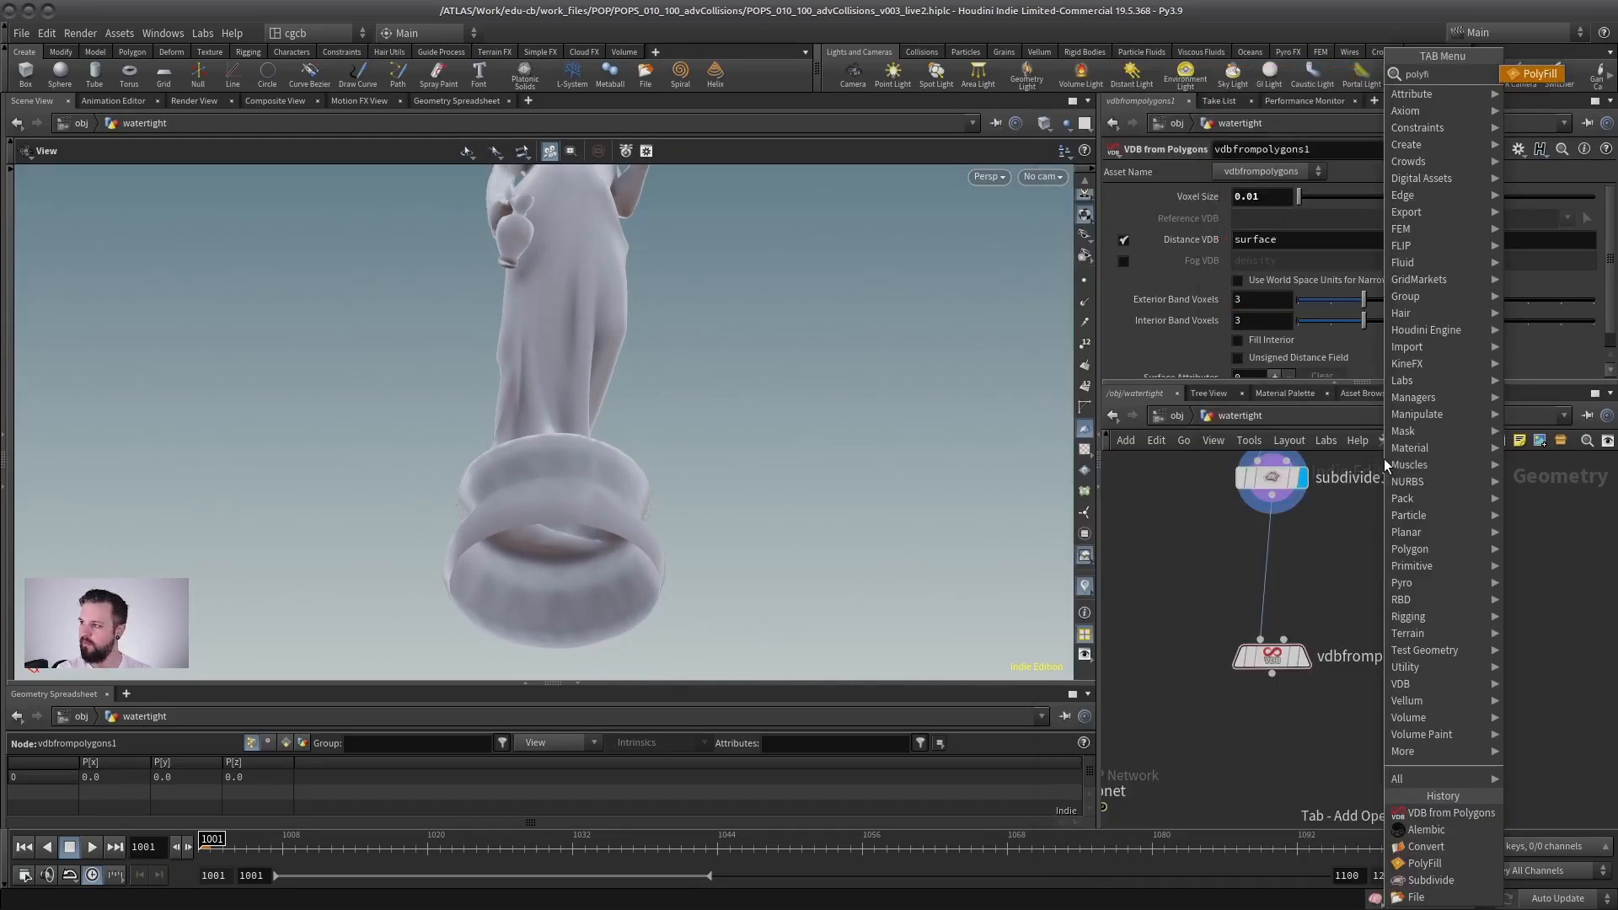
pyautogui.press('Return')
pyautogui.click(1284, 561)
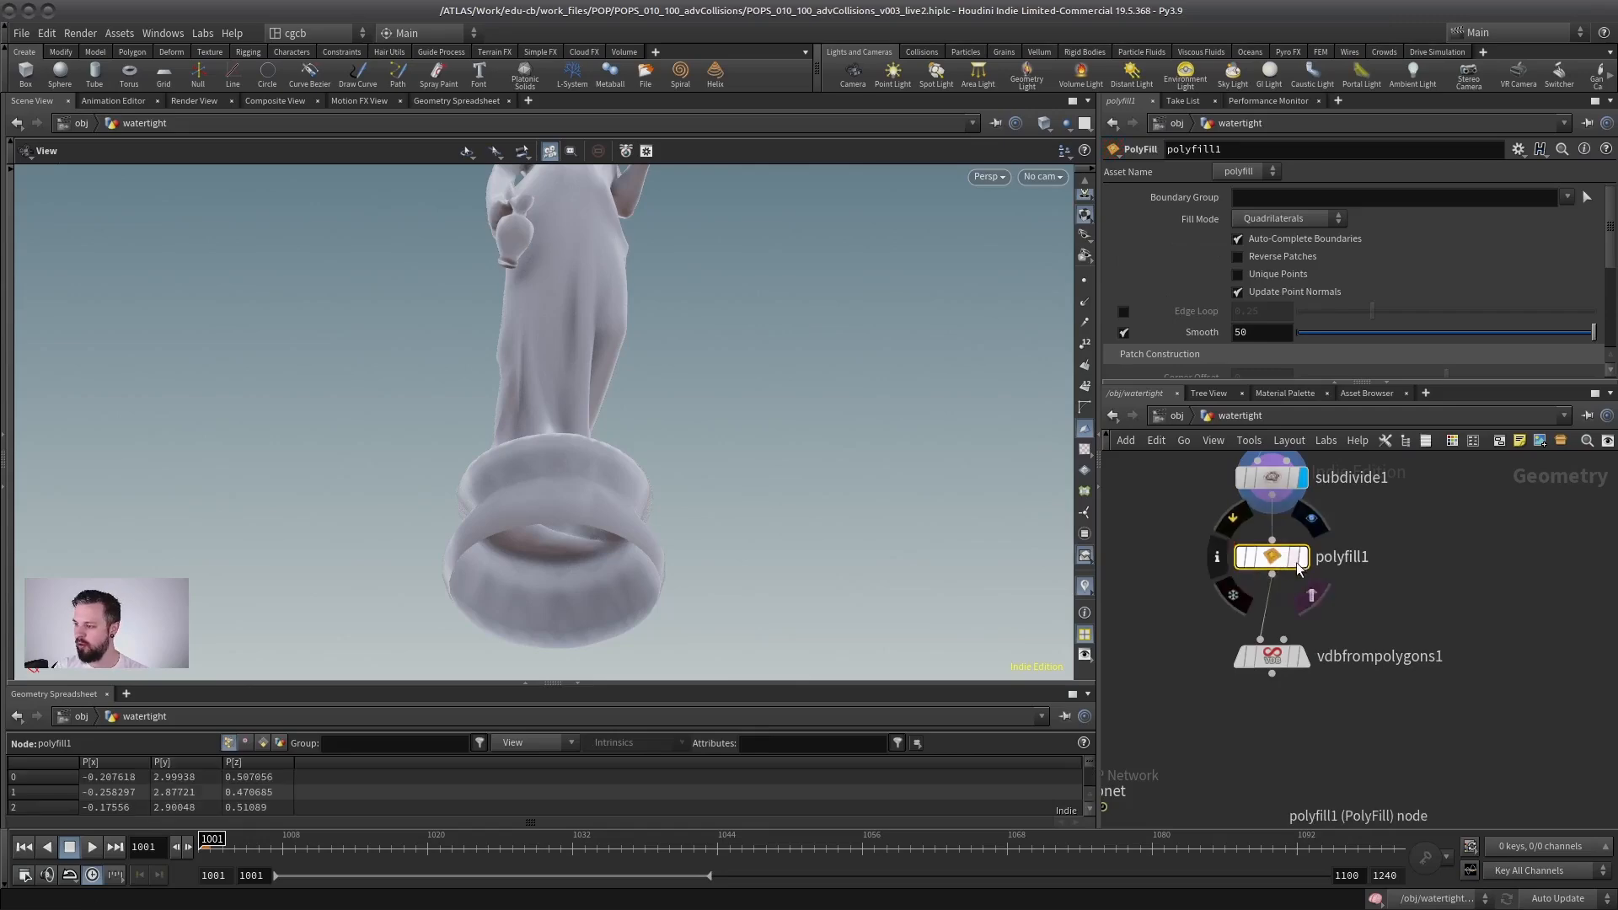
# Step: Display polyfill1 and examine the filled base from below in wireframe and shaded views
pyautogui.press('w')
pyautogui.moveTo(542, 452)
pyautogui.mouseDown()
pyautogui.moveTo(578, 531)
pyautogui.moveTo(568, 463)
pyautogui.moveTo(576, 528)
pyautogui.mouseUp()
pyautogui.moveTo(557, 448); pyautogui.dragTo(635, 444, button='right')
pyautogui.moveTo(639, 444); pyautogui.dragTo(632, 488, button='middle')
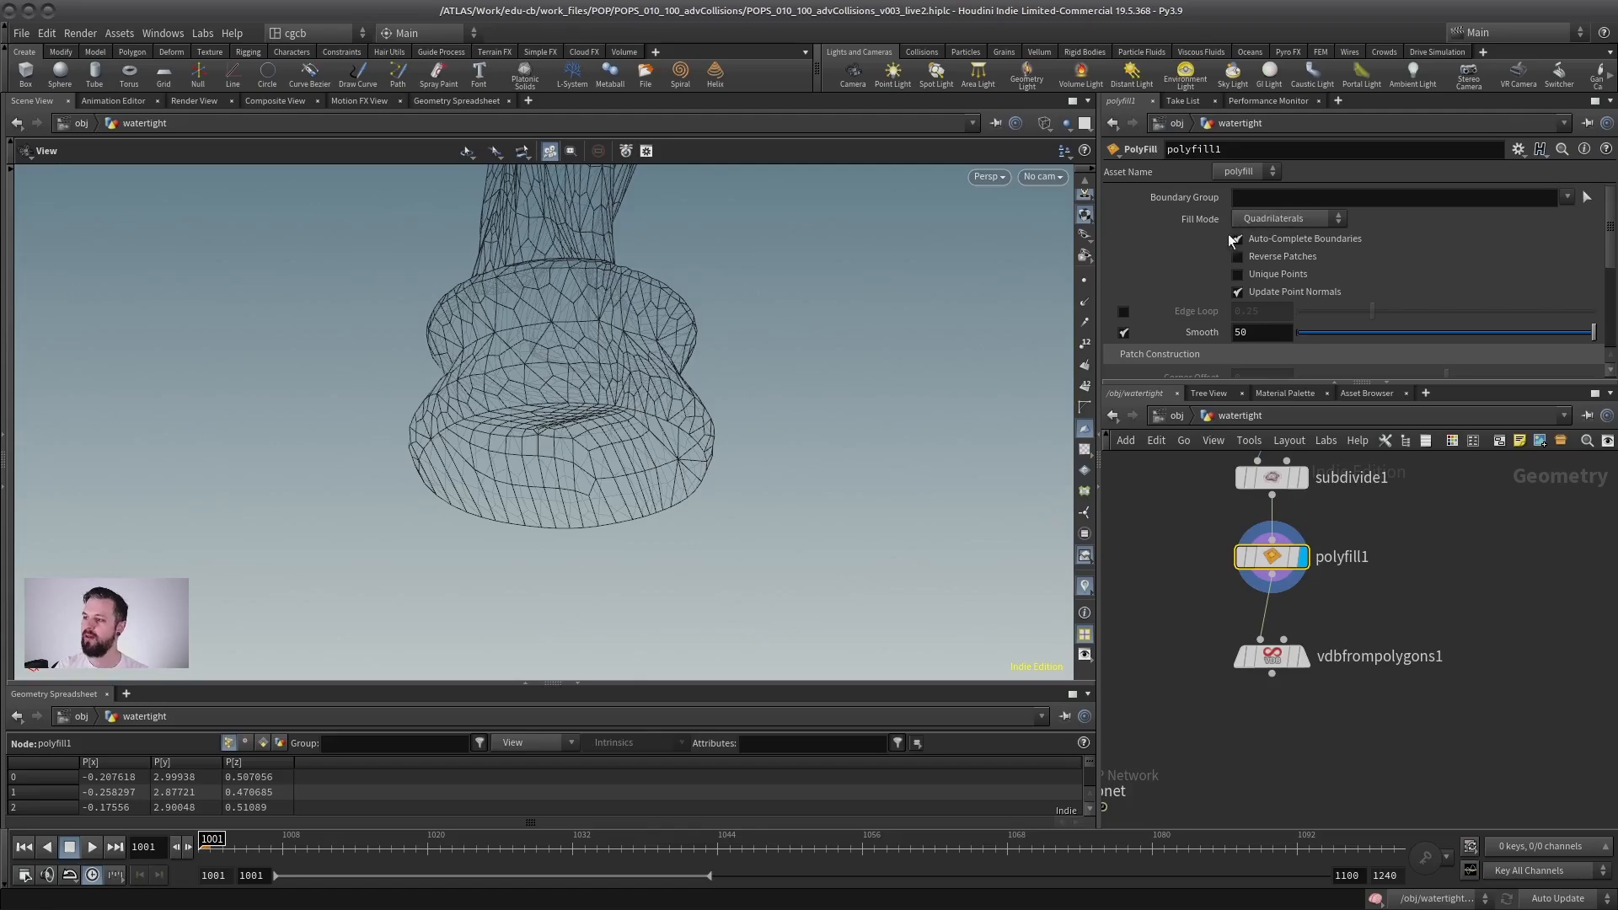
pyautogui.moveTo(715, 396); pyautogui.dragTo(756, 385, button='middle')
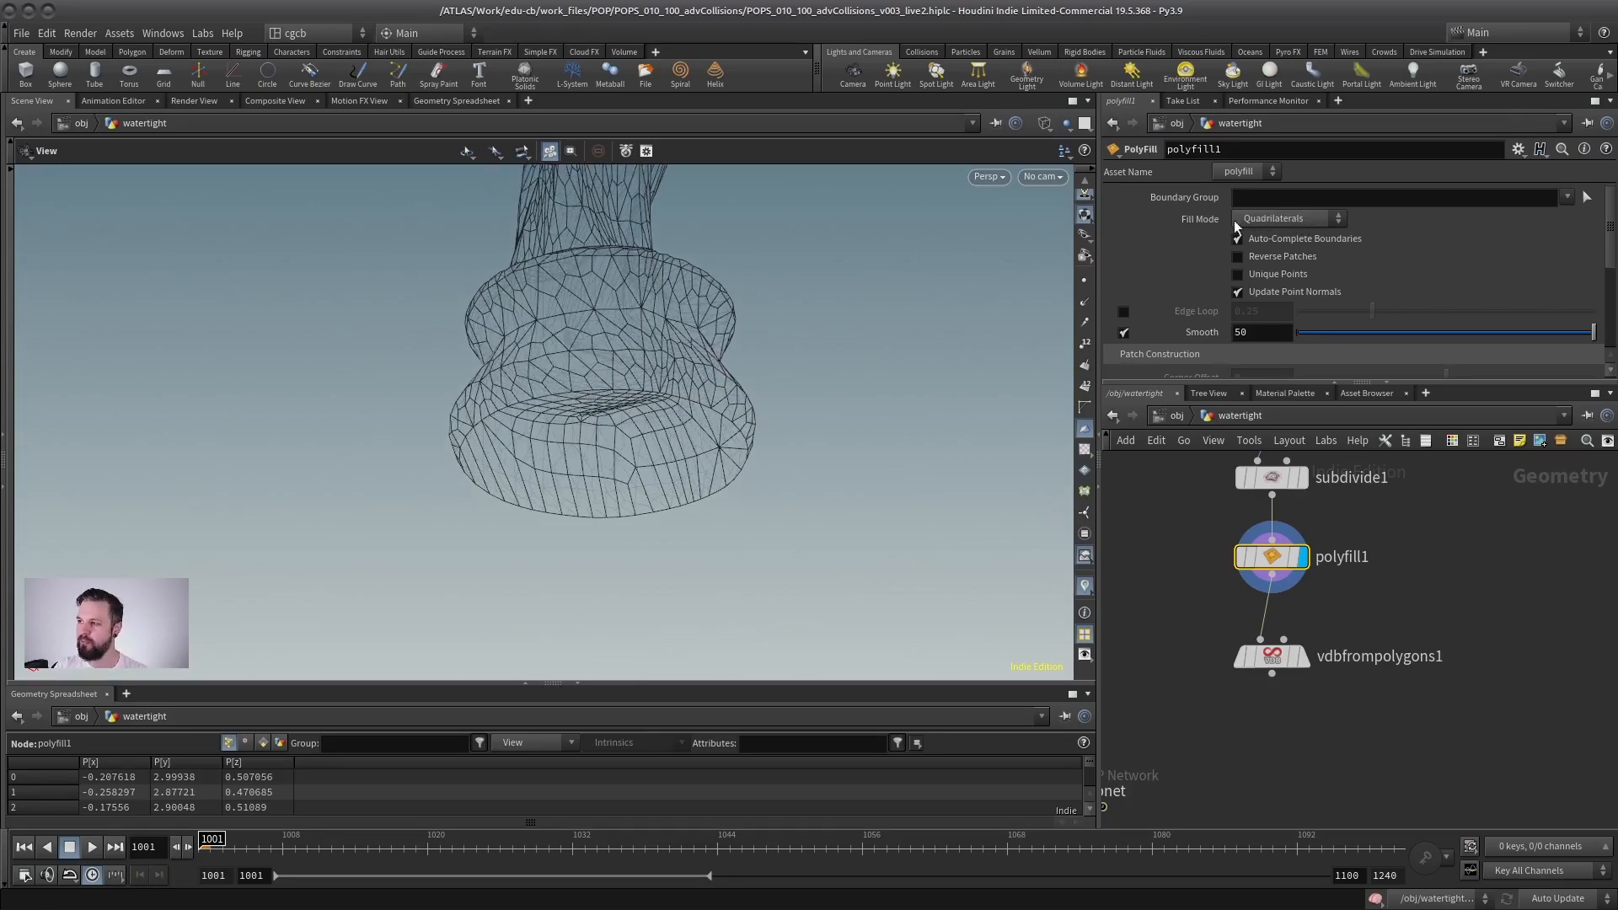
pyautogui.moveTo(614, 459); pyautogui.dragTo(643, 437)
pyautogui.press('w')
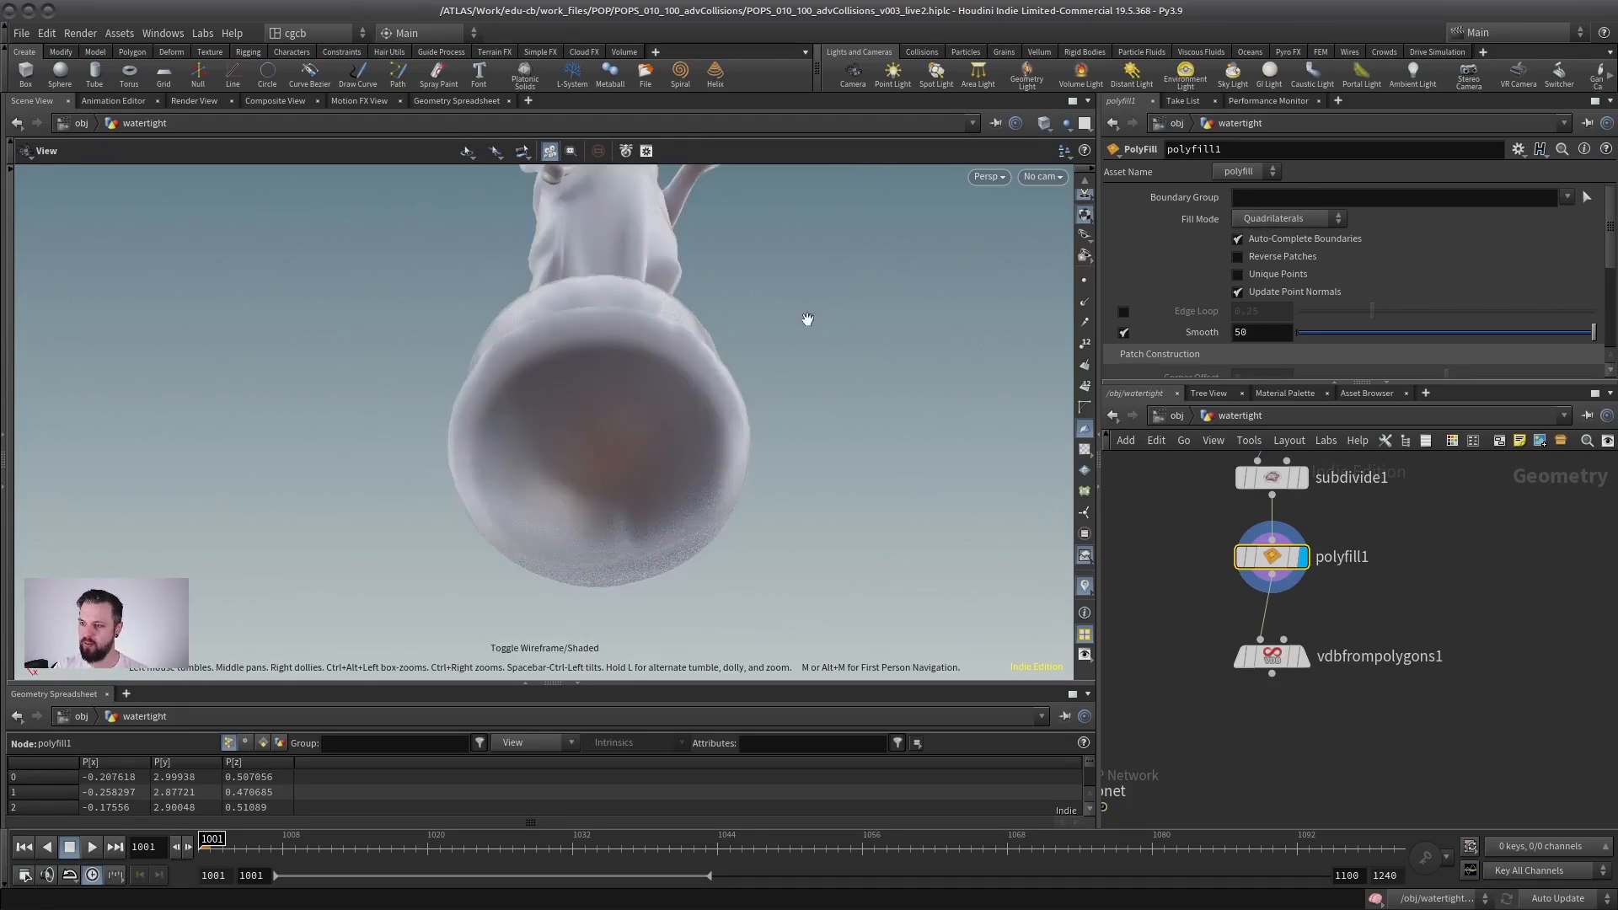
# Step: Set polyfill1's fill mode to Triangles and check the whole closed statue in wireframe
pyautogui.click(1318, 222)
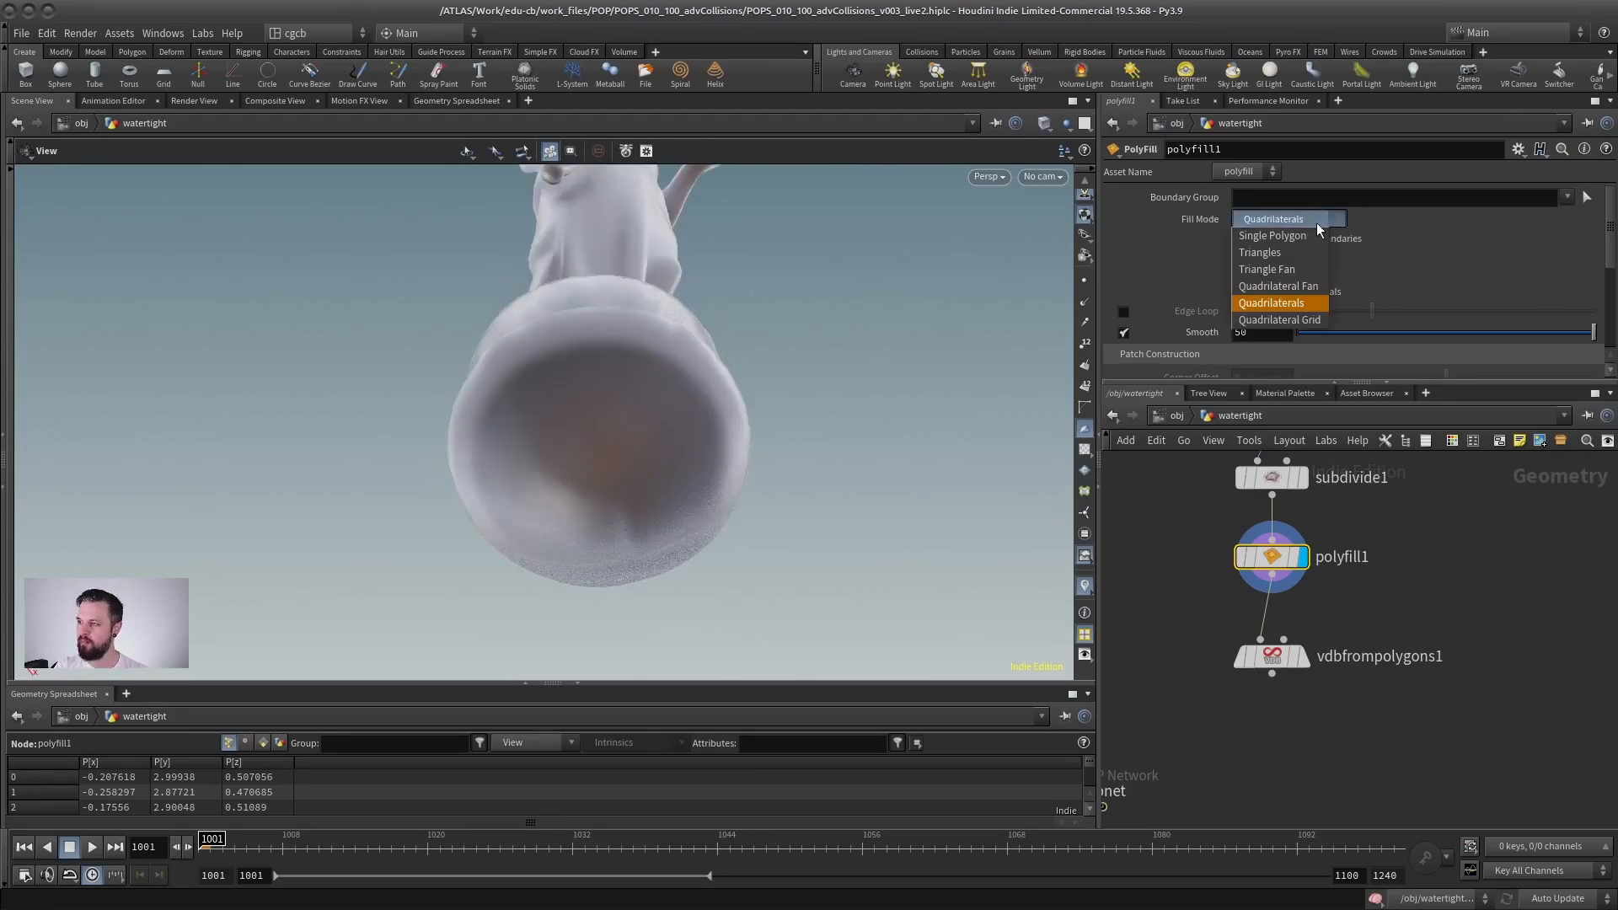
pyautogui.click(1271, 254)
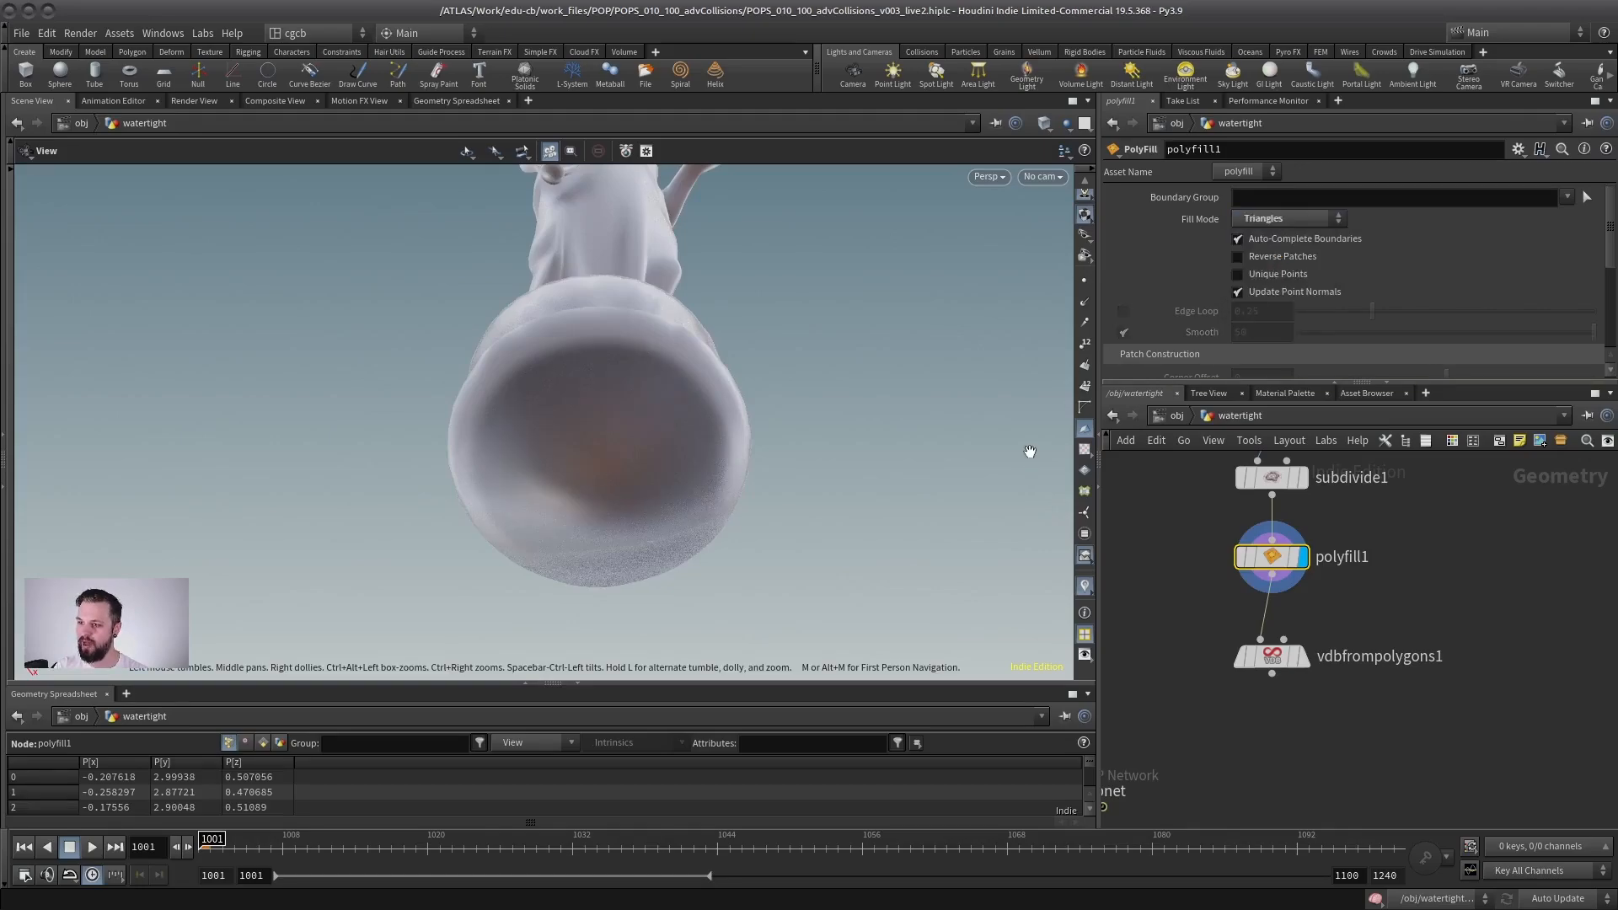
pyautogui.moveTo(506, 371); pyautogui.dragTo(506, 456)
pyautogui.press('w')
pyautogui.scroll(-5, 747, 379)
pyautogui.moveTo(747, 380); pyautogui.dragTo(629, 433)
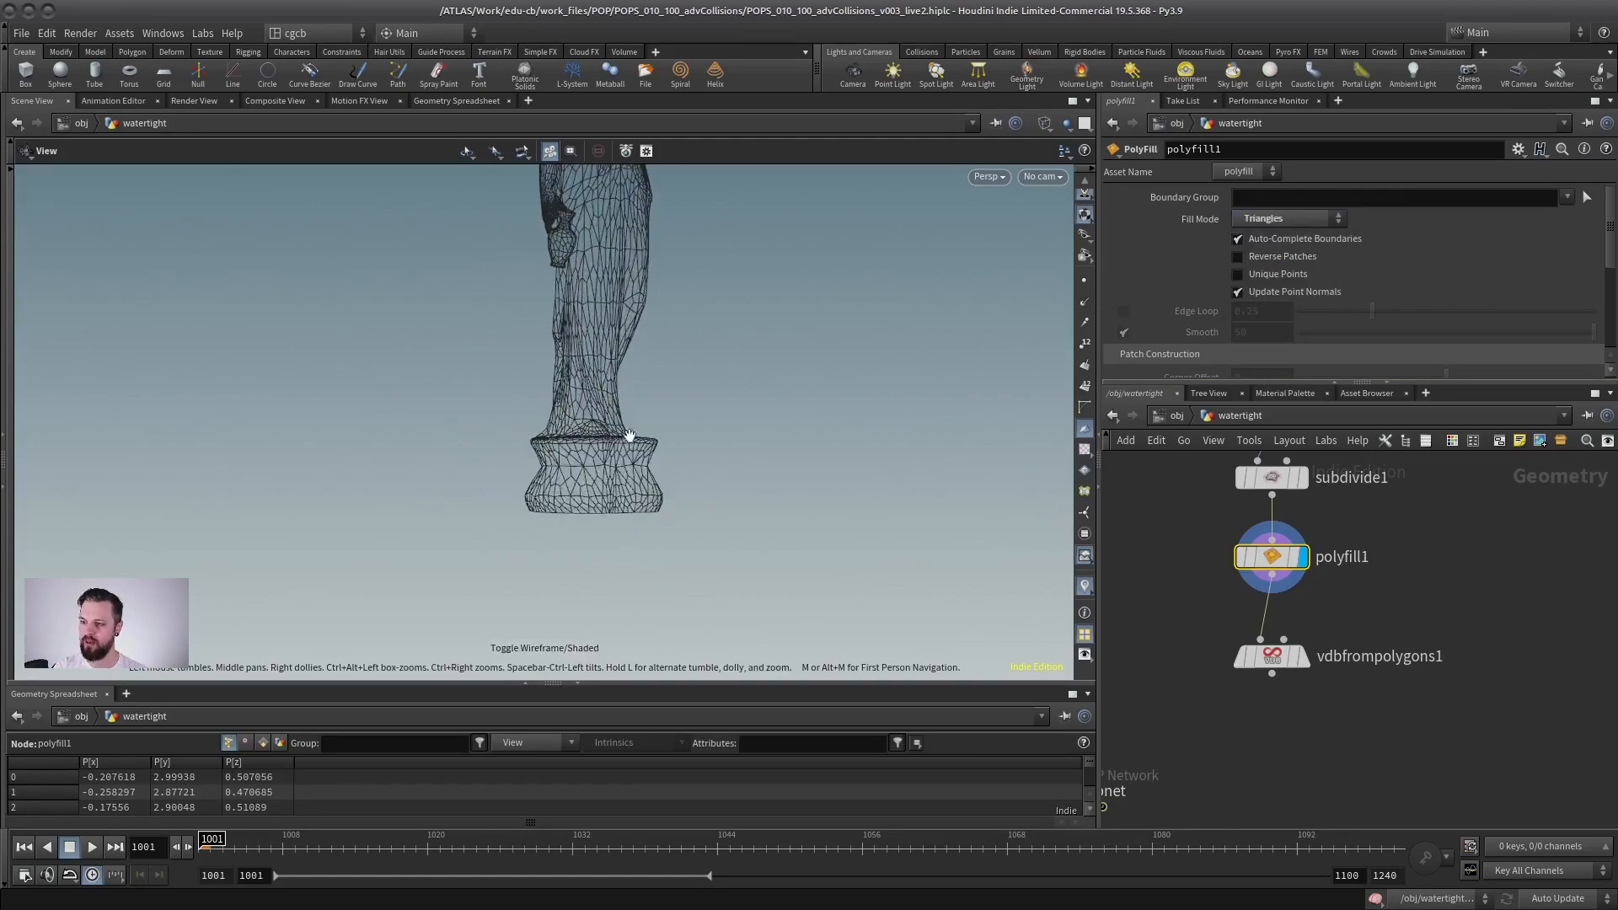
pyautogui.scroll(-3, 623, 422)
pyautogui.moveTo(610, 316); pyautogui.dragTo(601, 438, button='middle')
pyautogui.moveTo(574, 463)
pyautogui.mouseDown()
pyautogui.moveTo(548, 471)
pyautogui.moveTo(591, 472)
pyautogui.mouseUp()
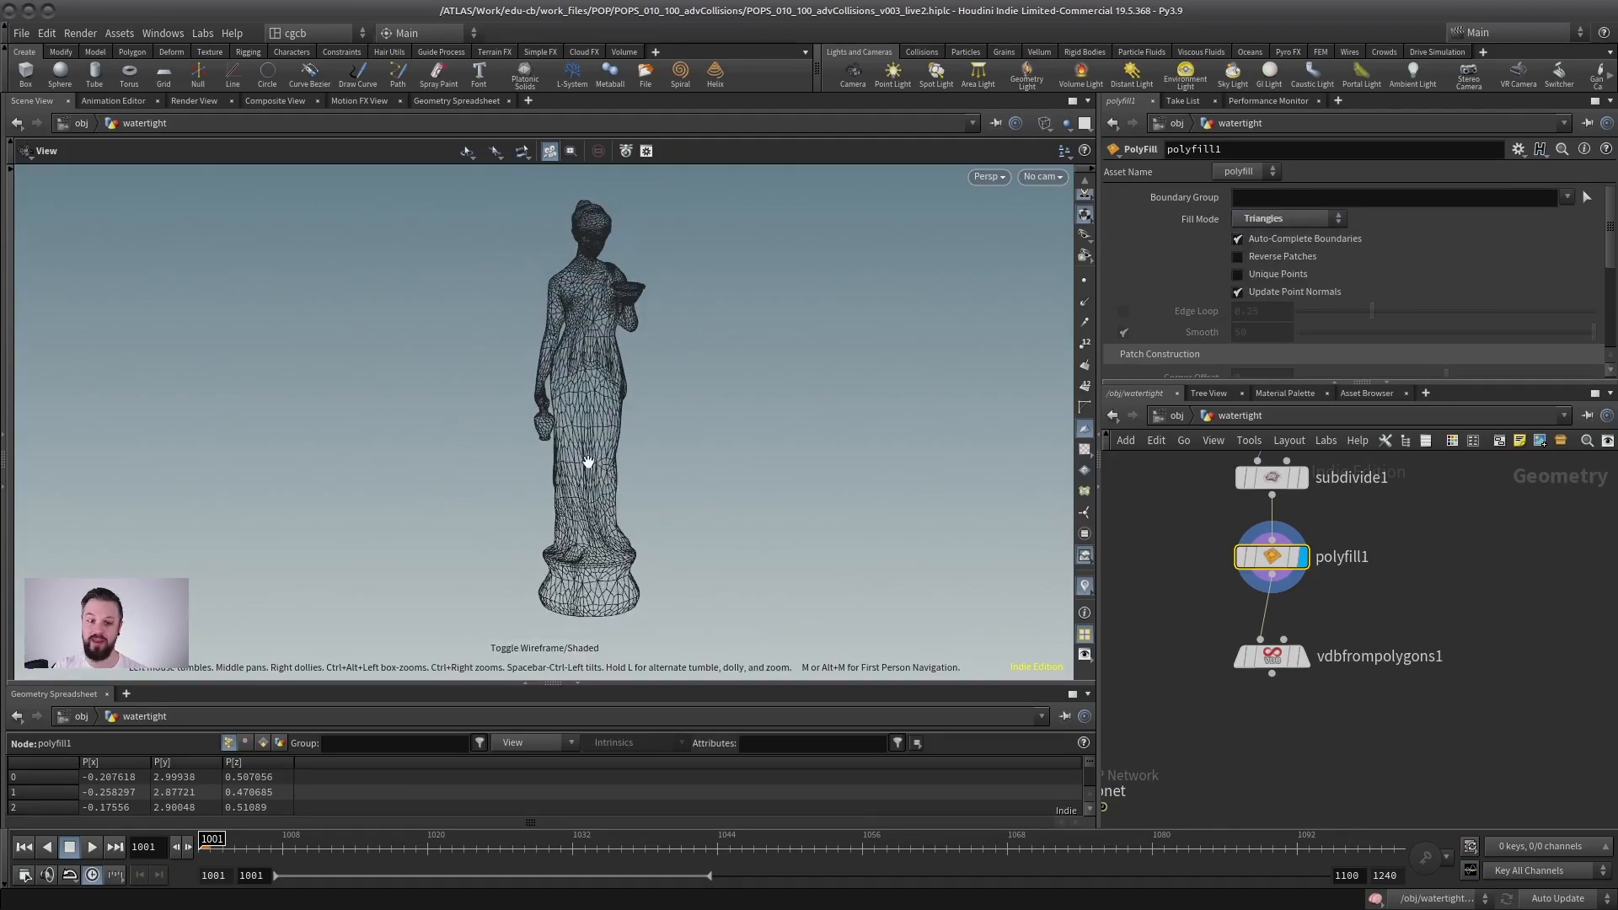
# Step: Display vdbfrompolygons1 in shaded view and check the volume built from the closed statue
pyautogui.moveTo(1346, 625); pyautogui.dragTo(1339, 594, button='middle')
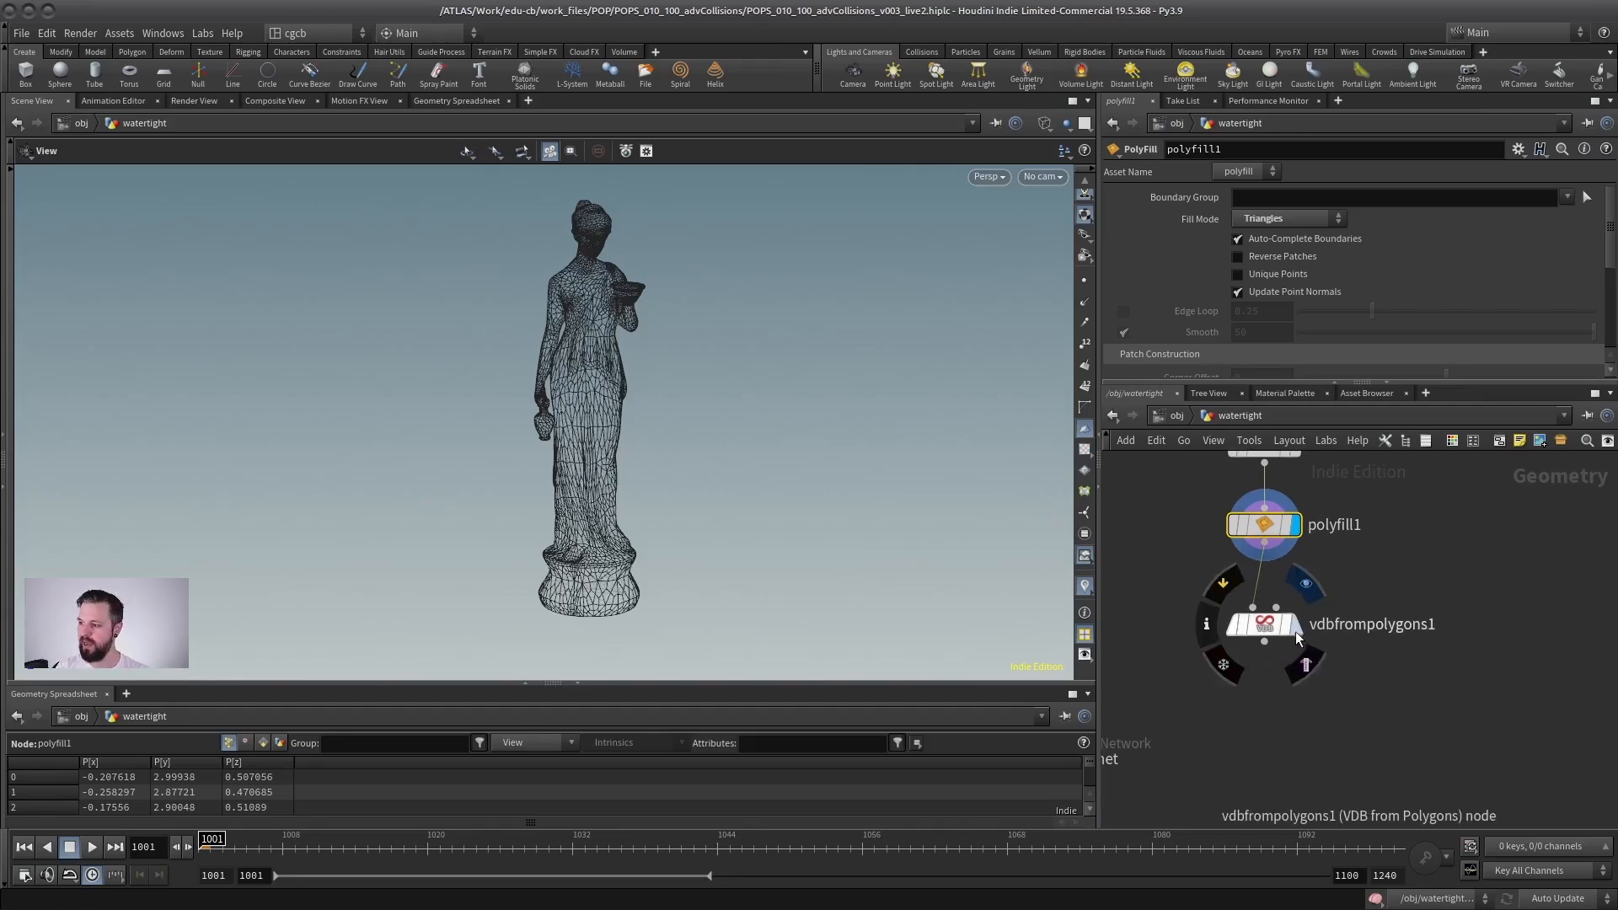
pyautogui.press('r')
pyautogui.click(1267, 629)
pyautogui.press('w')
pyautogui.moveTo(578, 433)
pyautogui.mouseDown()
pyautogui.moveTo(766, 416)
pyautogui.moveTo(427, 416)
pyautogui.moveTo(637, 411)
pyautogui.mouseUp()
# Step: Move the PolyFill and VDB nodes aside, display subdivide1 and connect it to popnet's fourth input
pyautogui.moveTo(1409, 589); pyautogui.dragTo(1153, 679)
pyautogui.scroll(-3, 1197, 593)
pyautogui.moveTo(1197, 593); pyautogui.dragTo(1231, 592, button='middle')
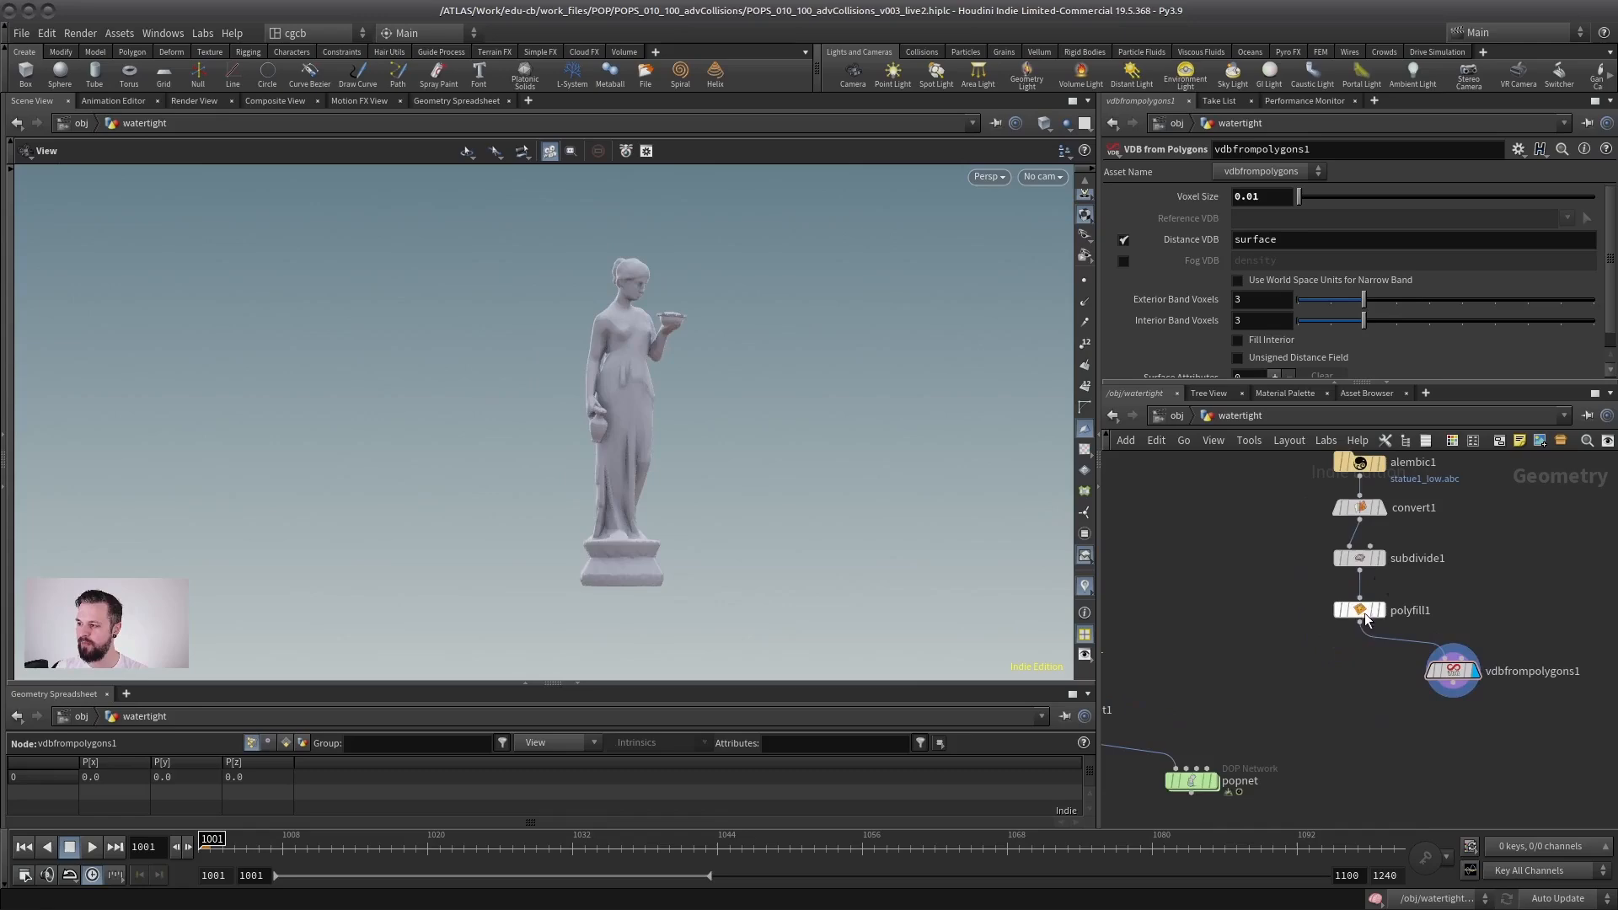
pyautogui.moveTo(1367, 620); pyautogui.dragTo(1452, 622)
pyautogui.click(1359, 558)
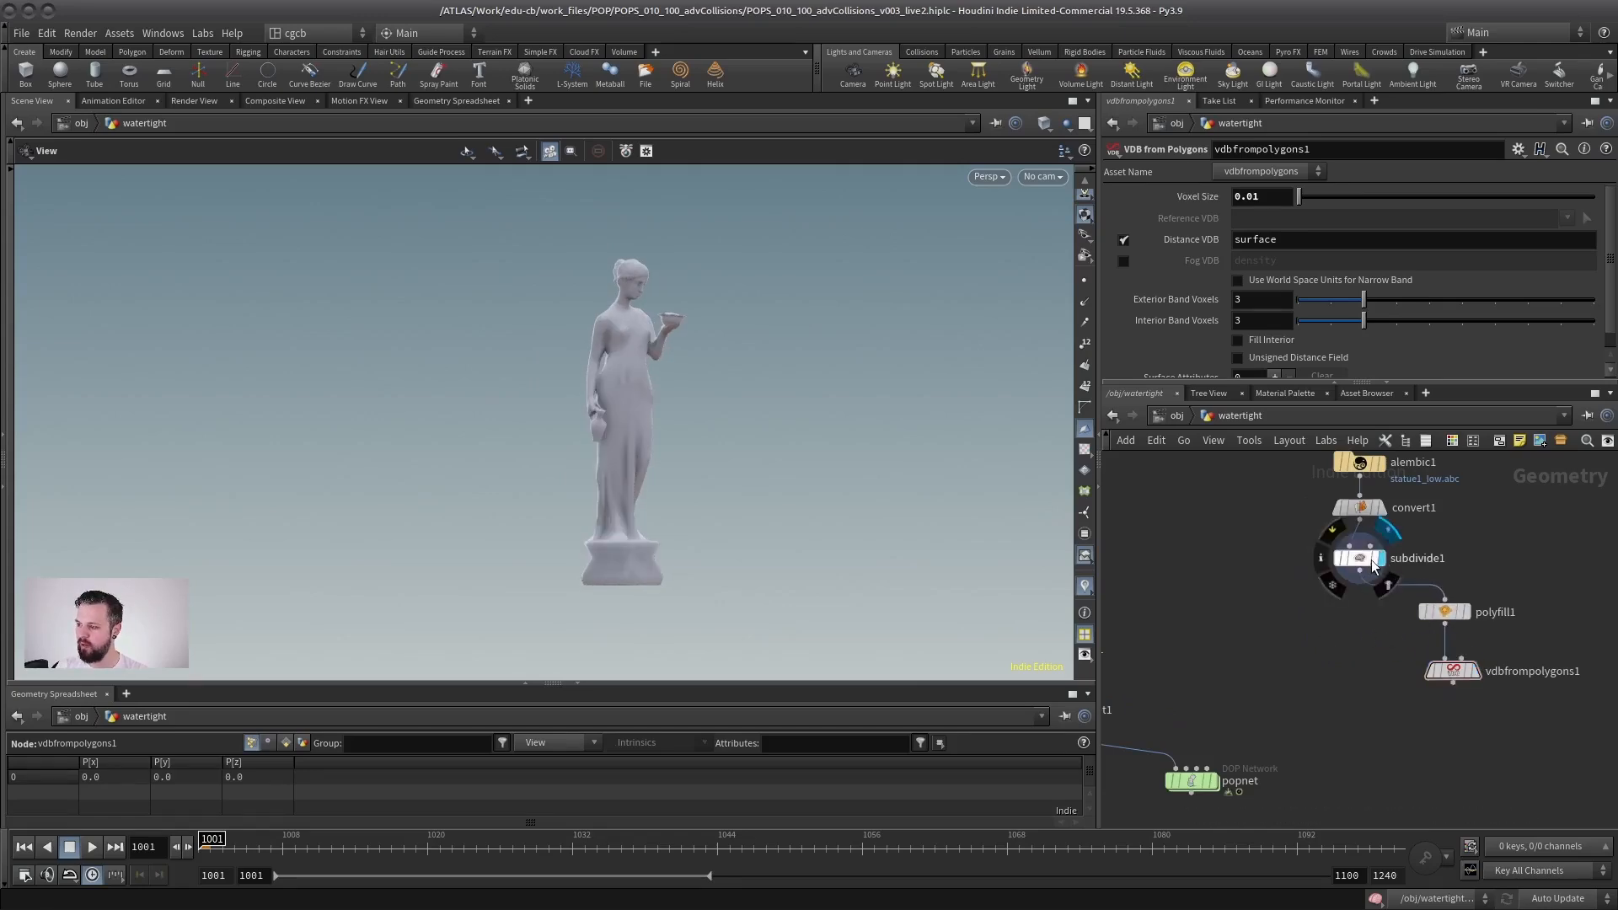
pyautogui.click(1359, 580)
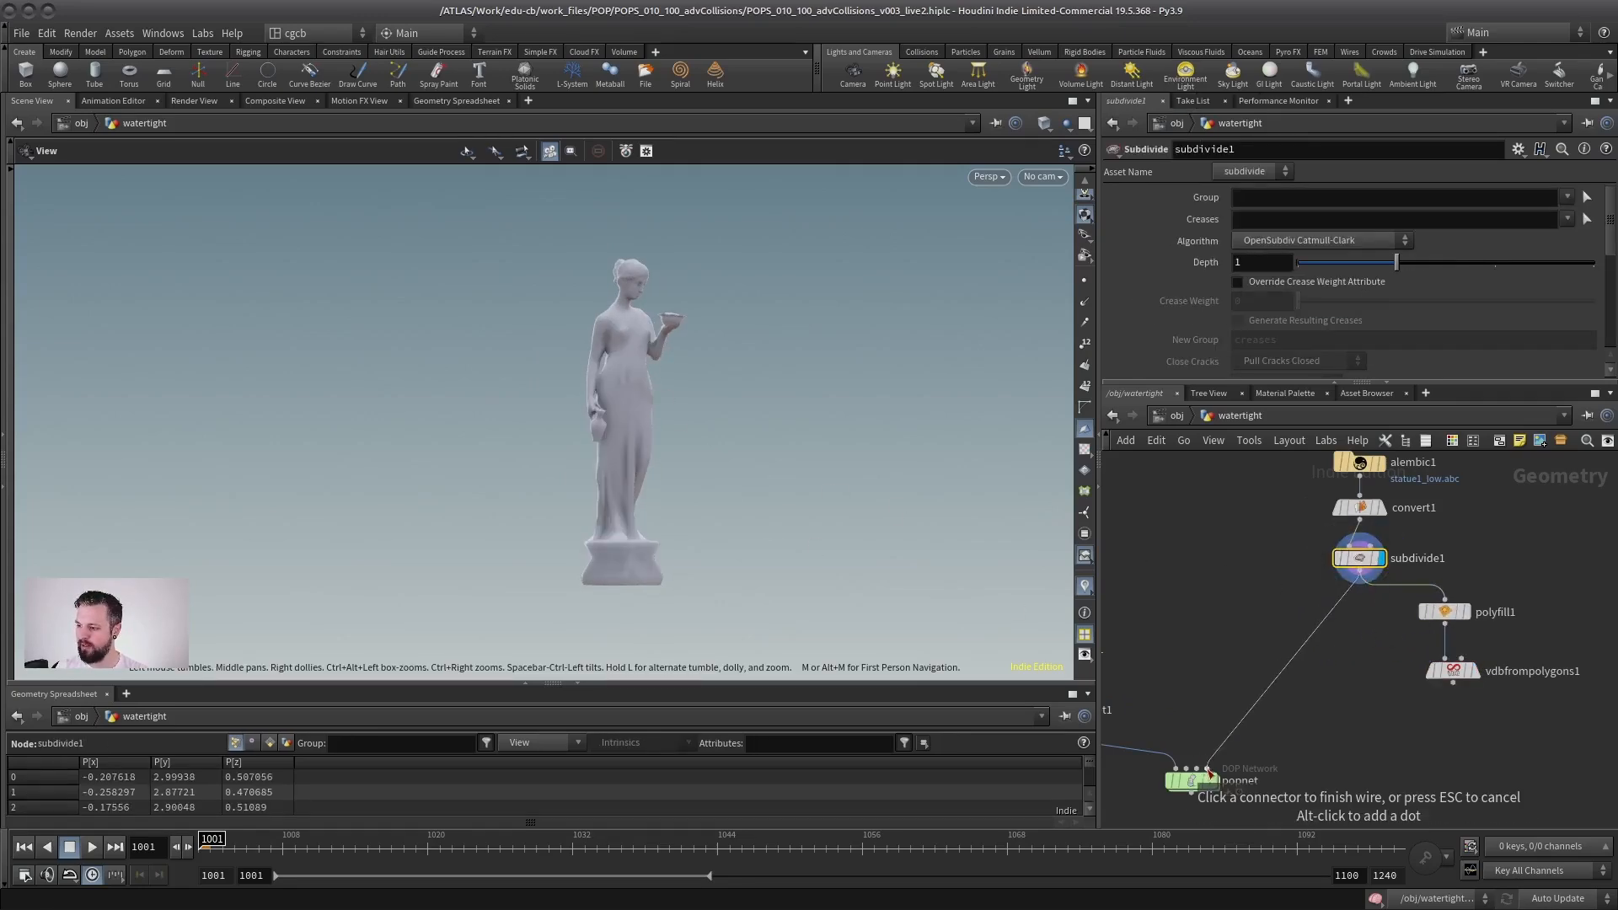
pyautogui.click(1209, 773)
# Step: Open popnet and examine the open statue's collision geometry and the static object's network
pyautogui.moveTo(1234, 676); pyautogui.dragTo(1347, 595, button='middle')
pyautogui.doubleClick(1309, 704)
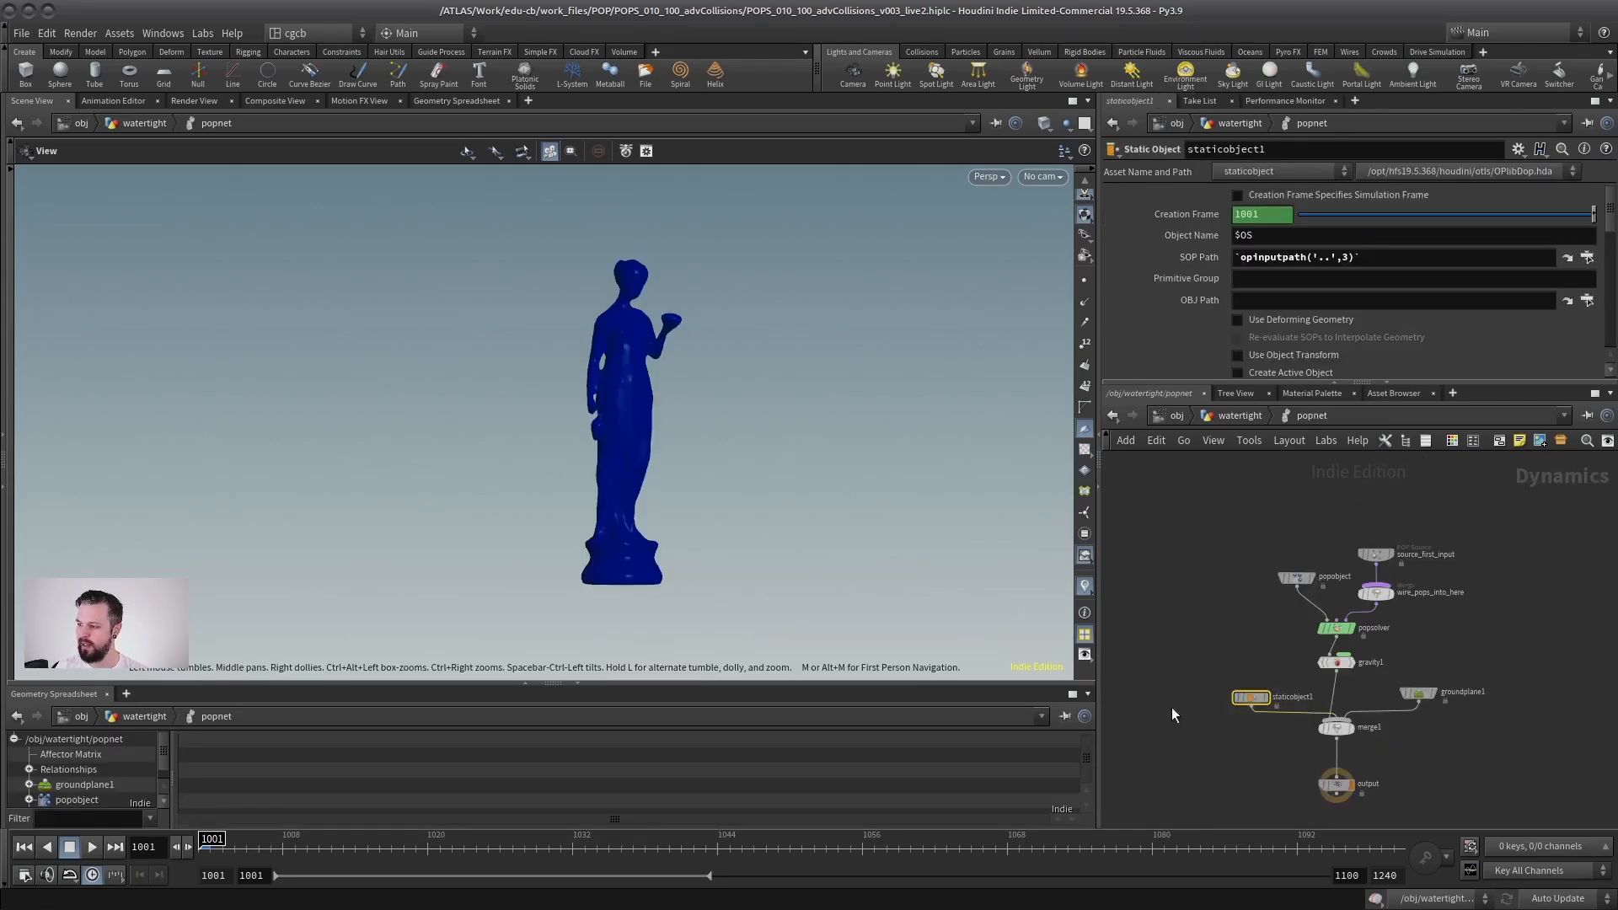
pyautogui.moveTo(579, 499); pyautogui.dragTo(658, 495, button='right')
pyautogui.moveTo(658, 495); pyautogui.dragTo(700, 472)
pyautogui.scroll(3, 1247, 686)
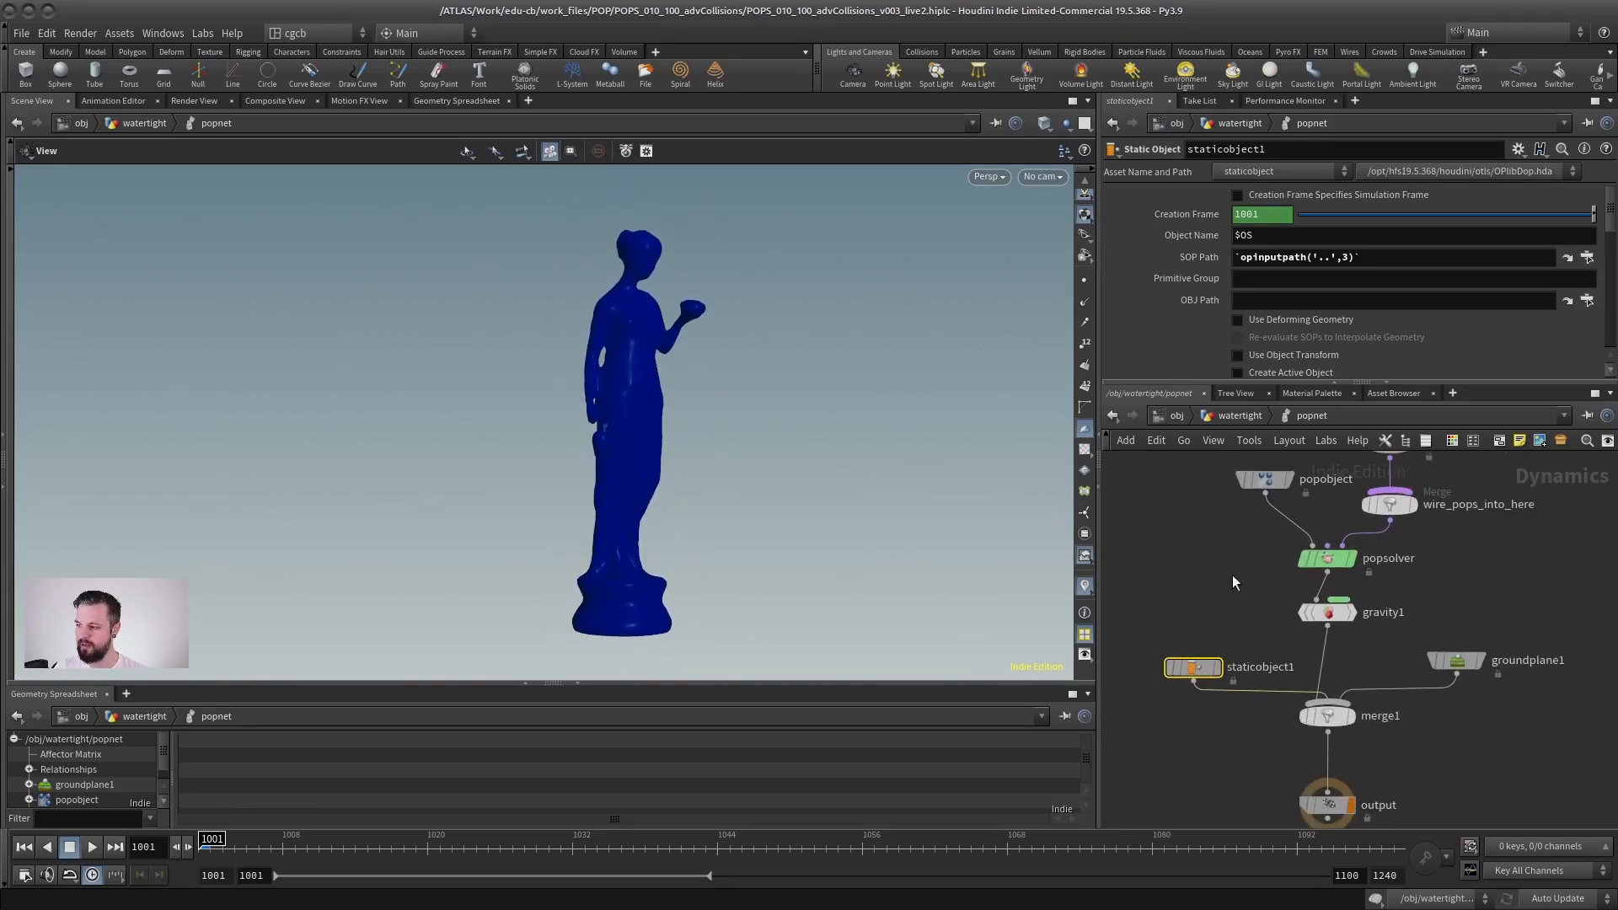
pyautogui.moveTo(1155, 721); pyautogui.dragTo(1156, 719)
pyautogui.scroll(-3, 1215, 571)
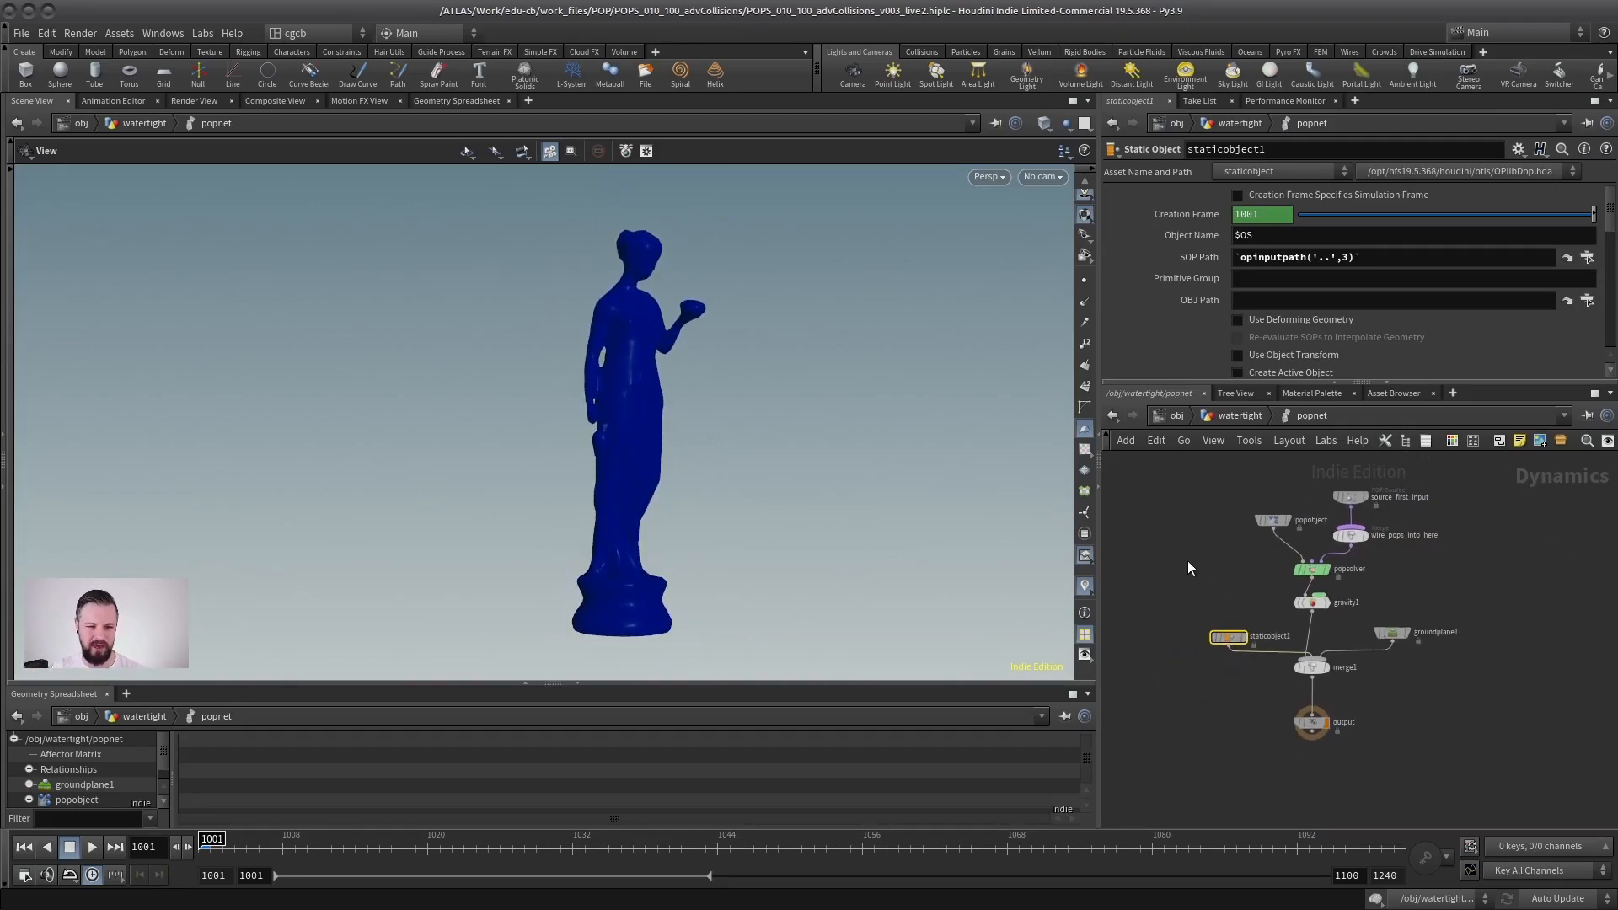
pyautogui.scroll(3, 1225, 660)
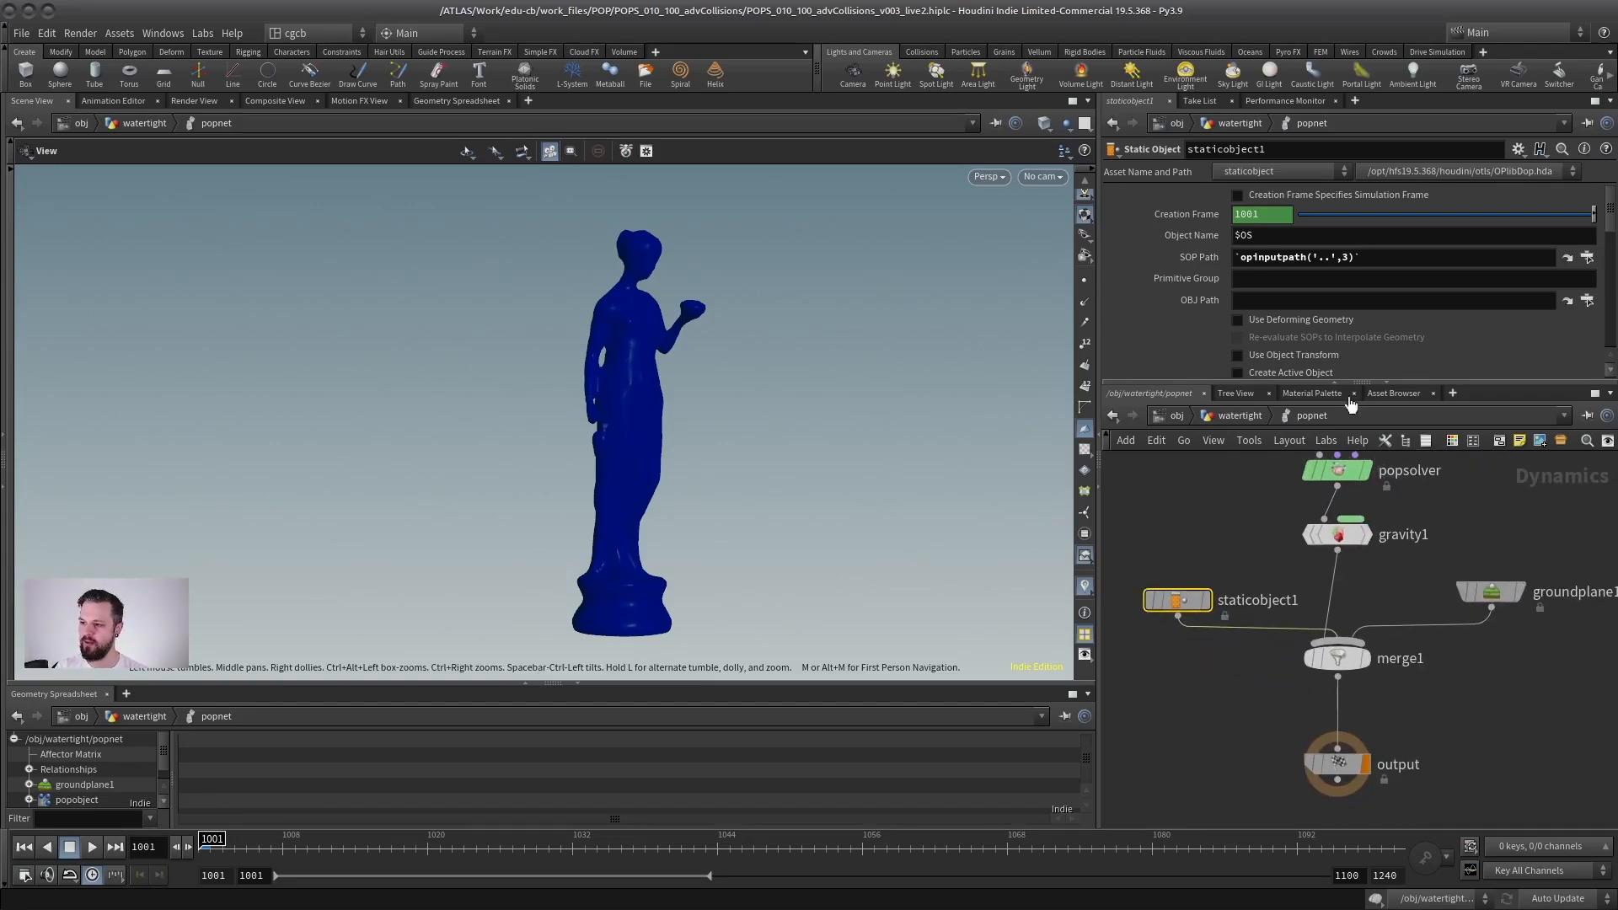
# Step: Return to the watertight network, insert polyfill1 between subdivide1 and popnet, and display it
pyautogui.click(1240, 417)
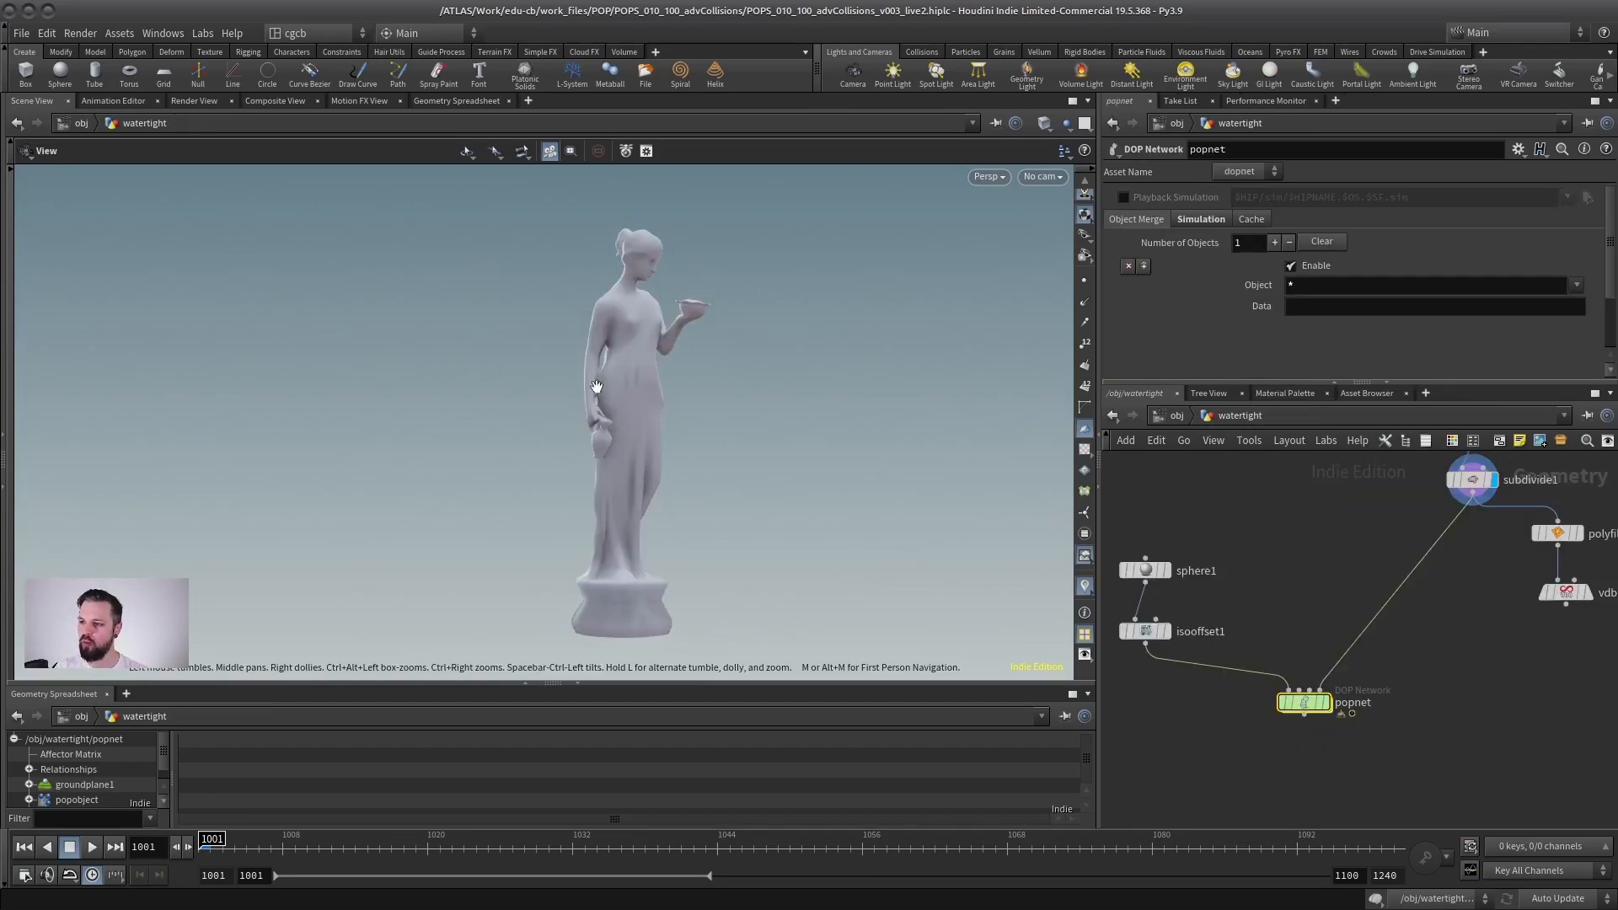
pyautogui.moveTo(1307, 558); pyautogui.dragTo(1079, 714, button='middle')
pyautogui.scroll(2, 1372, 657)
pyautogui.moveTo(1373, 657); pyautogui.dragTo(1435, 599, button='middle')
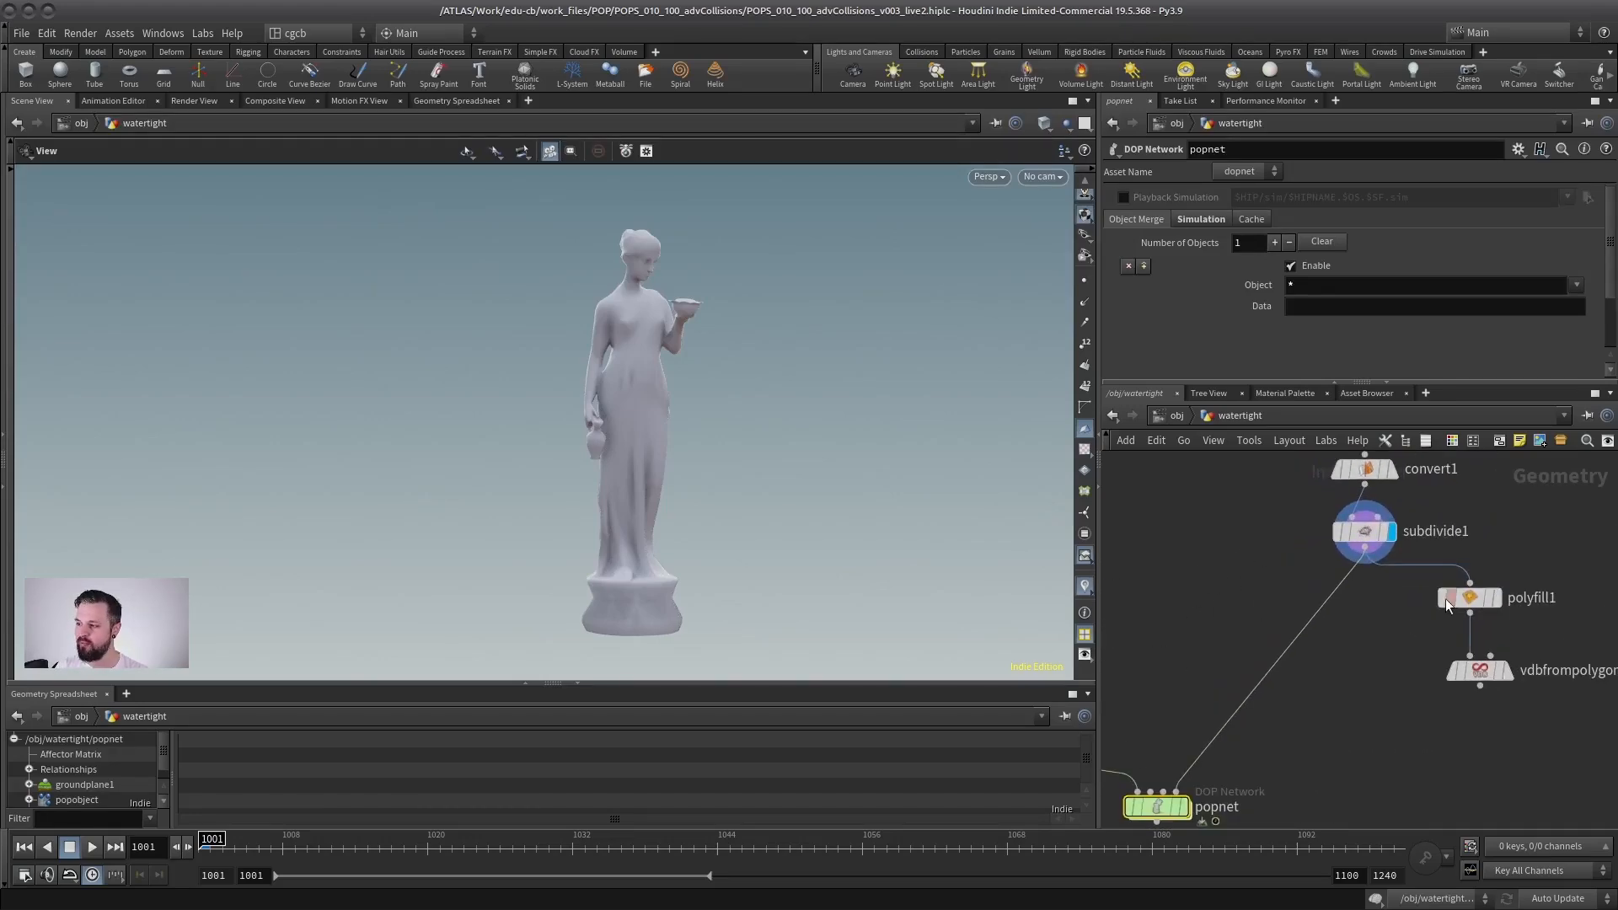
pyautogui.moveTo(1455, 599); pyautogui.dragTo(1352, 607)
pyautogui.click(1369, 606)
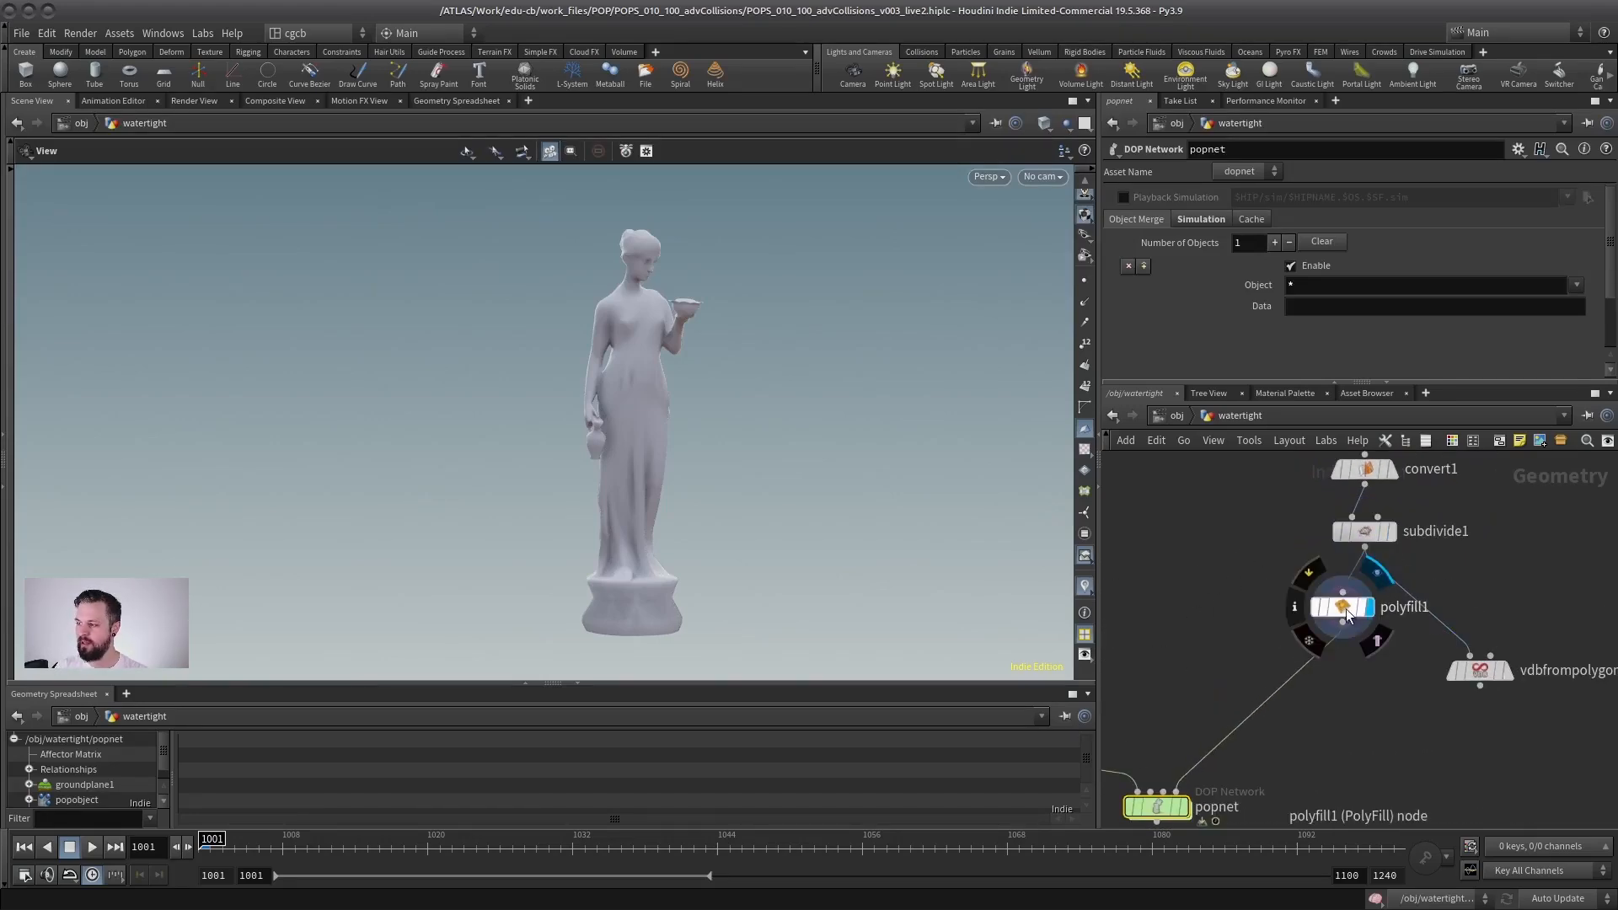
# Step: Inspect the filled statue and display vdbfrompolygons1 fed from polyfill1
pyautogui.hotkey('shift', 'w')
pyautogui.moveTo(660, 482); pyautogui.dragTo(665, 439)
pyautogui.moveTo(1349, 632); pyautogui.dragTo(1471, 656)
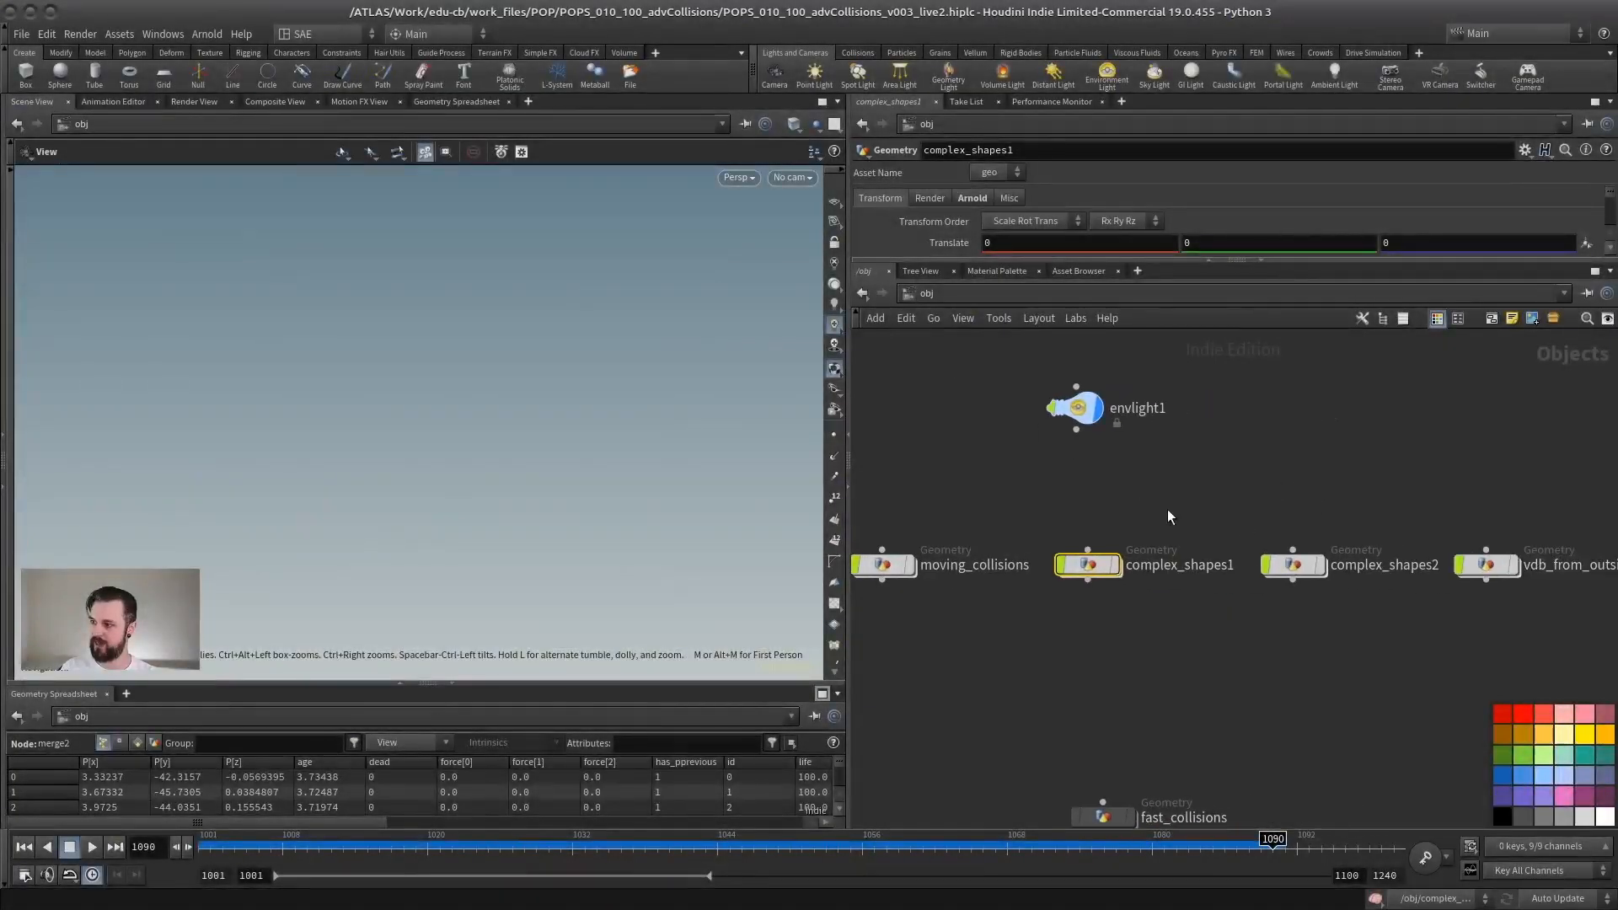
# Step: Open the complex_shapes2 geometry network from the object level
pyautogui.moveTo(1345, 489); pyautogui.dragTo(1162, 488, button='middle')
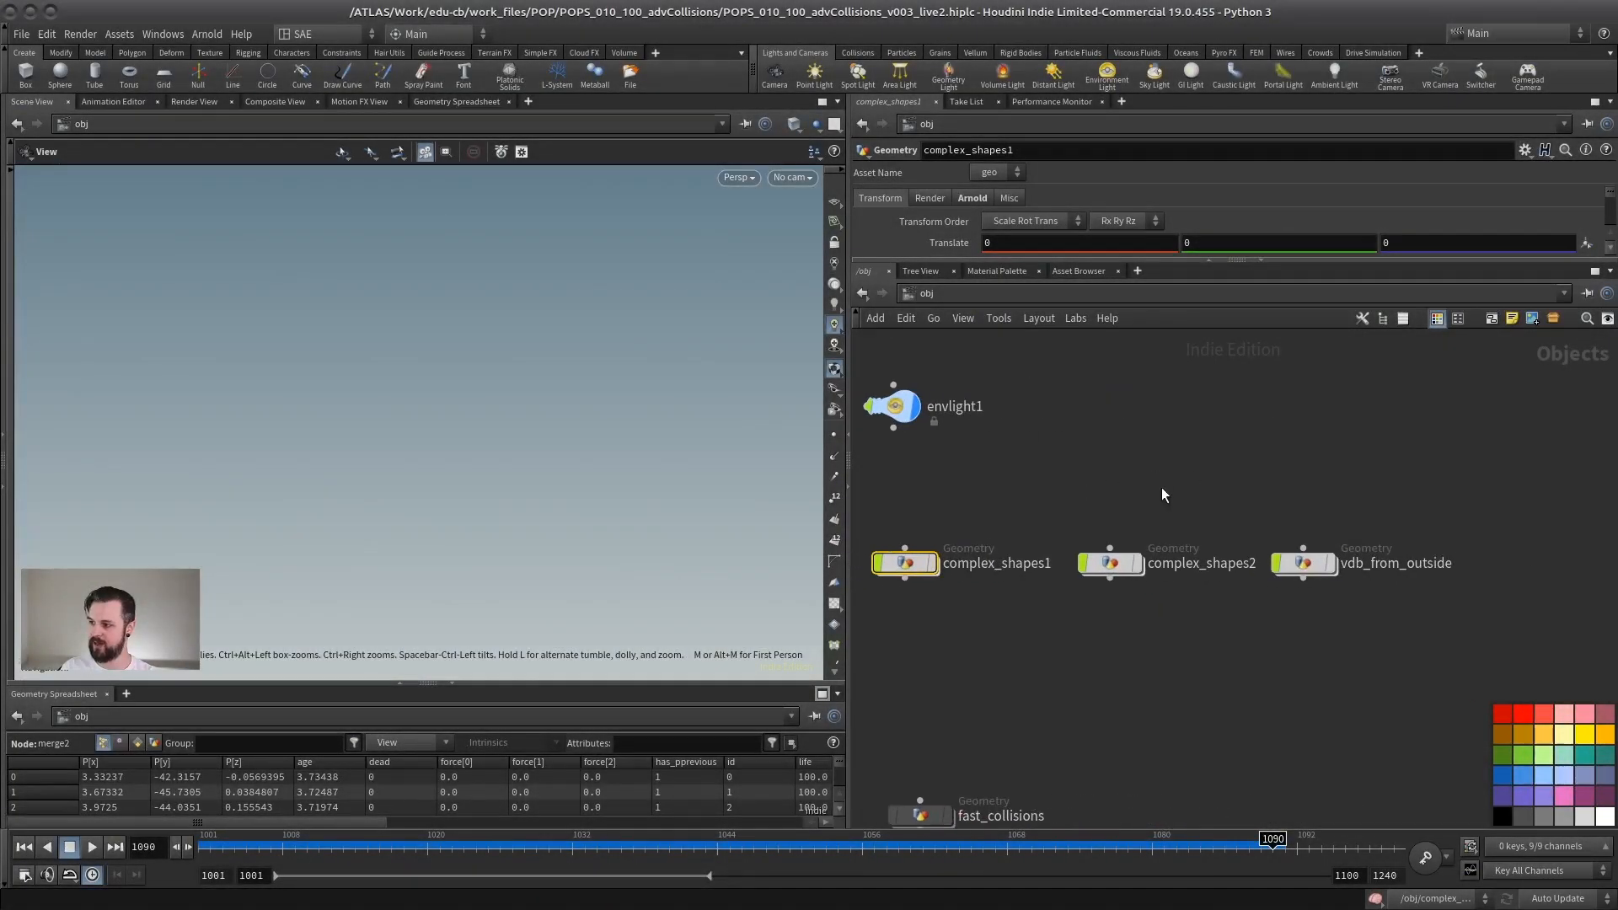
pyautogui.click(1115, 568)
pyautogui.press('i')
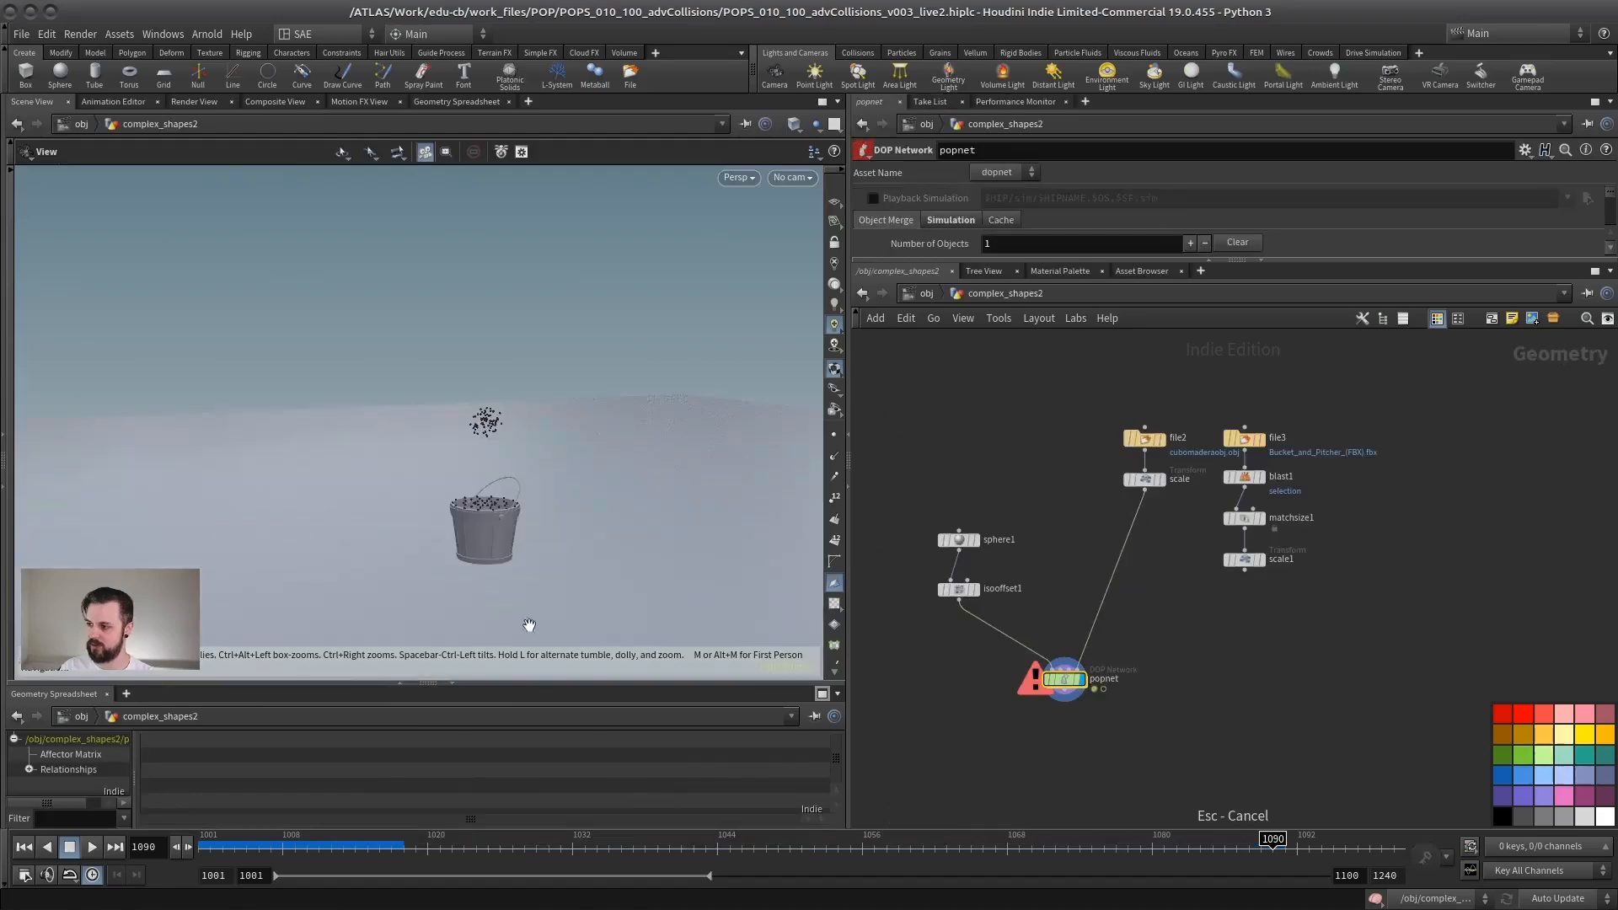
# Step: Rewind the simulation to frame 1001 and display the scale node's bucket geometry
pyautogui.click(25, 849)
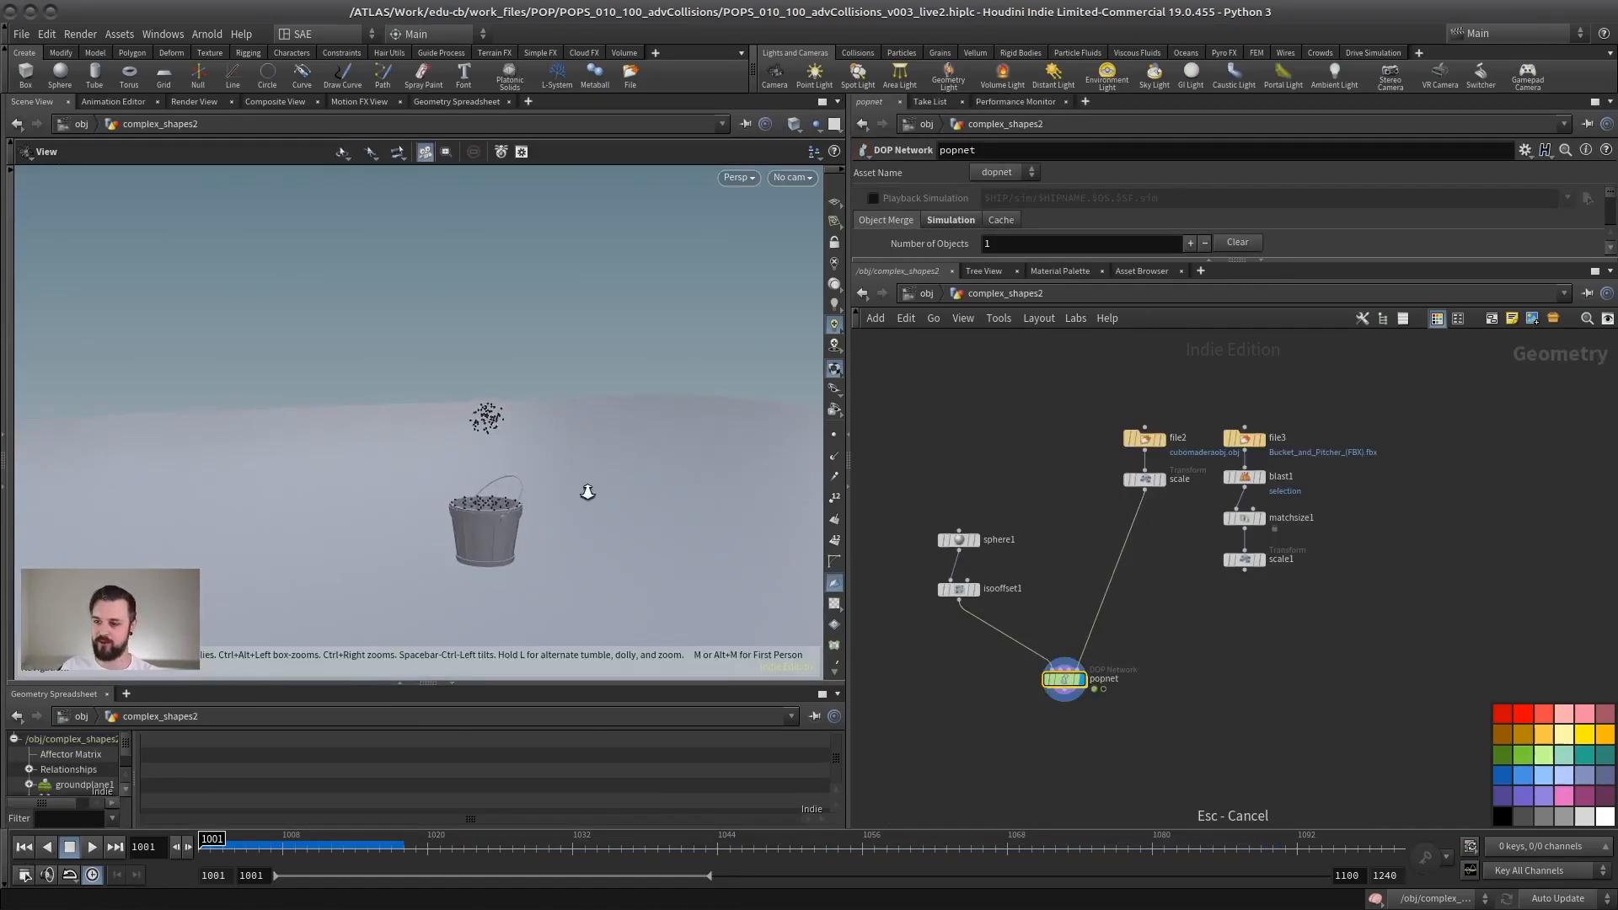
pyautogui.scroll(3, 533, 515)
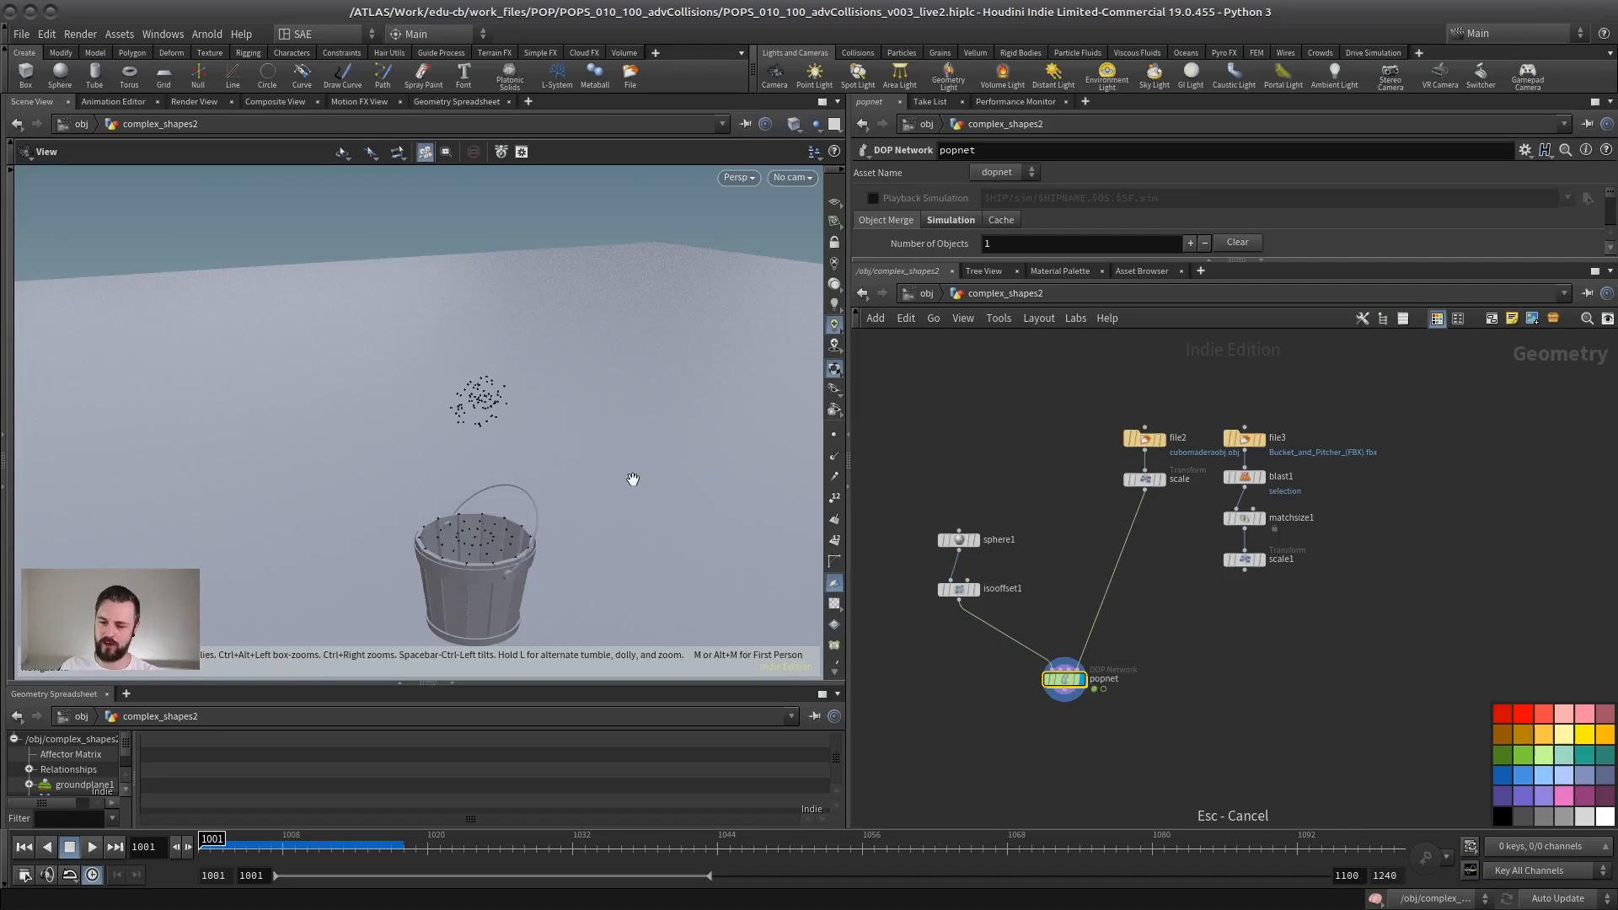
pyautogui.scroll(2, 1154, 506)
pyautogui.click(1165, 460)
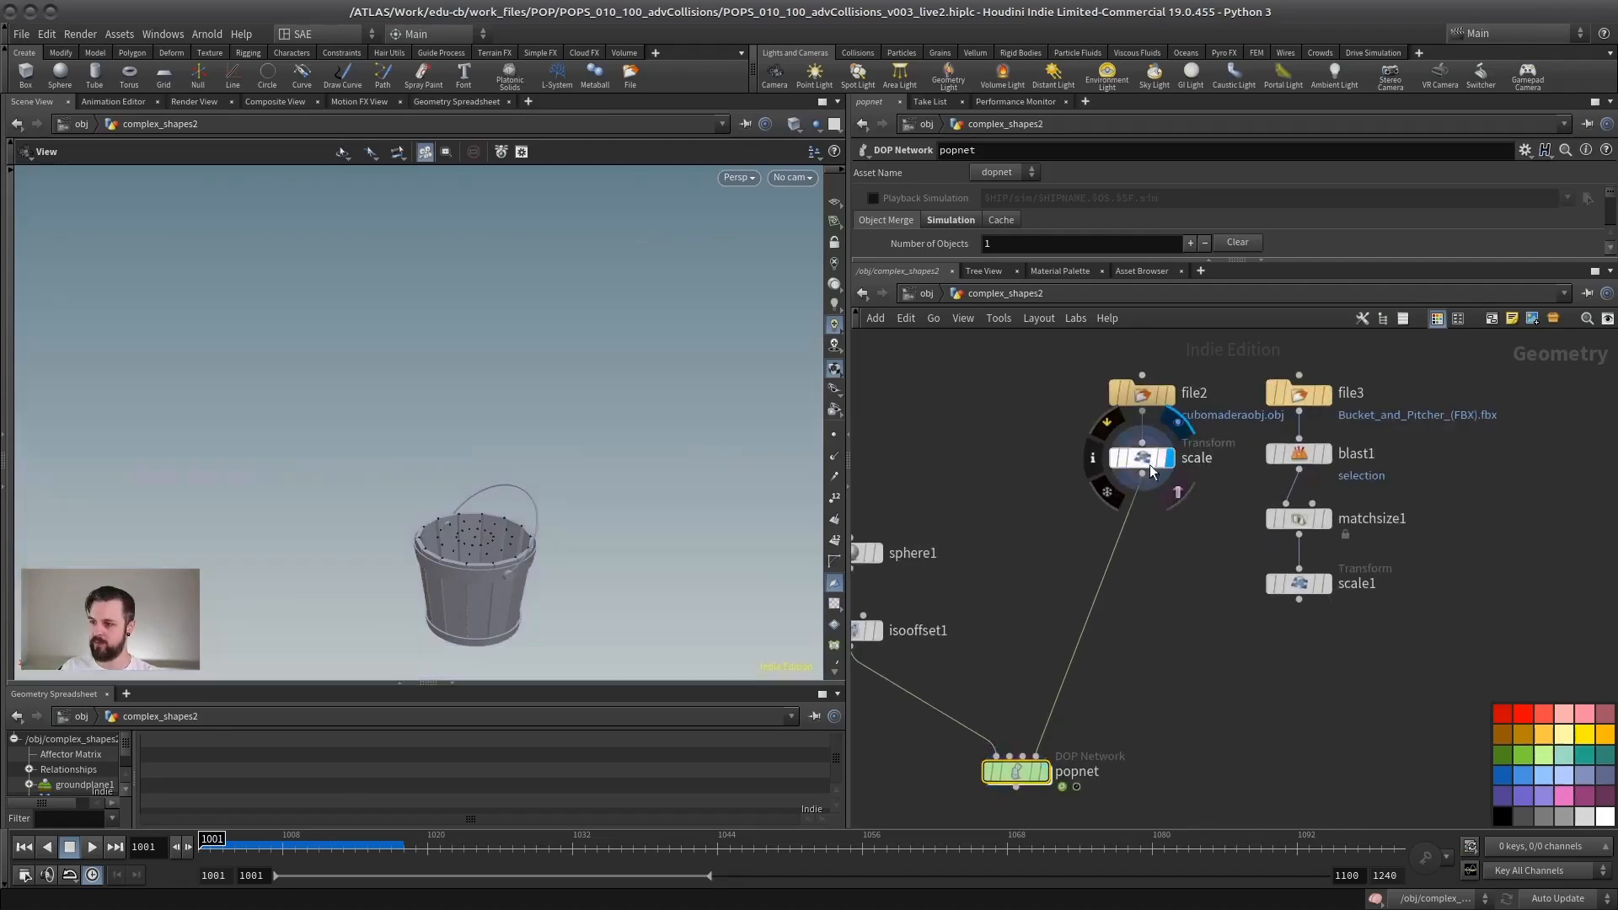
pyautogui.click(1151, 466)
pyautogui.moveTo(1124, 552); pyautogui.dragTo(1150, 446, button='middle')
# Step: Display popnet again and examine how its particles collide with the bucket
pyautogui.click(1070, 667)
pyautogui.click(1052, 667)
pyautogui.moveTo(502, 602); pyautogui.dragTo(420, 503)
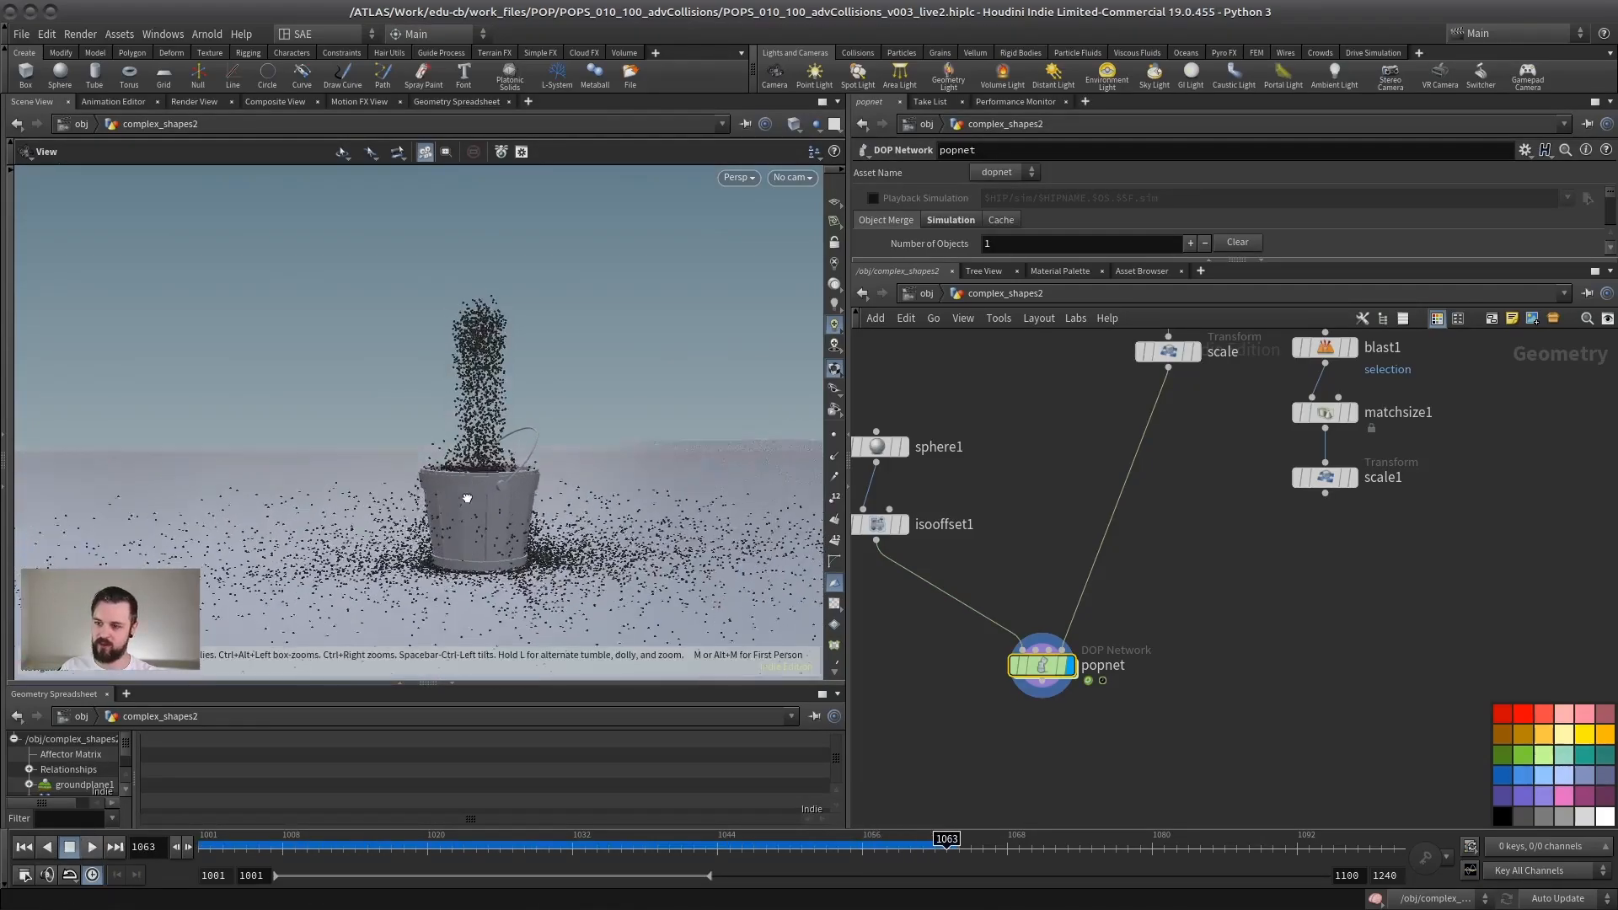
pyautogui.moveTo(469, 536); pyautogui.dragTo(499, 528)
# Step: Display the scale node on its own and inspect the bucket's interior walls and rim up close
pyautogui.moveTo(1070, 415); pyautogui.dragTo(983, 578, button='middle')
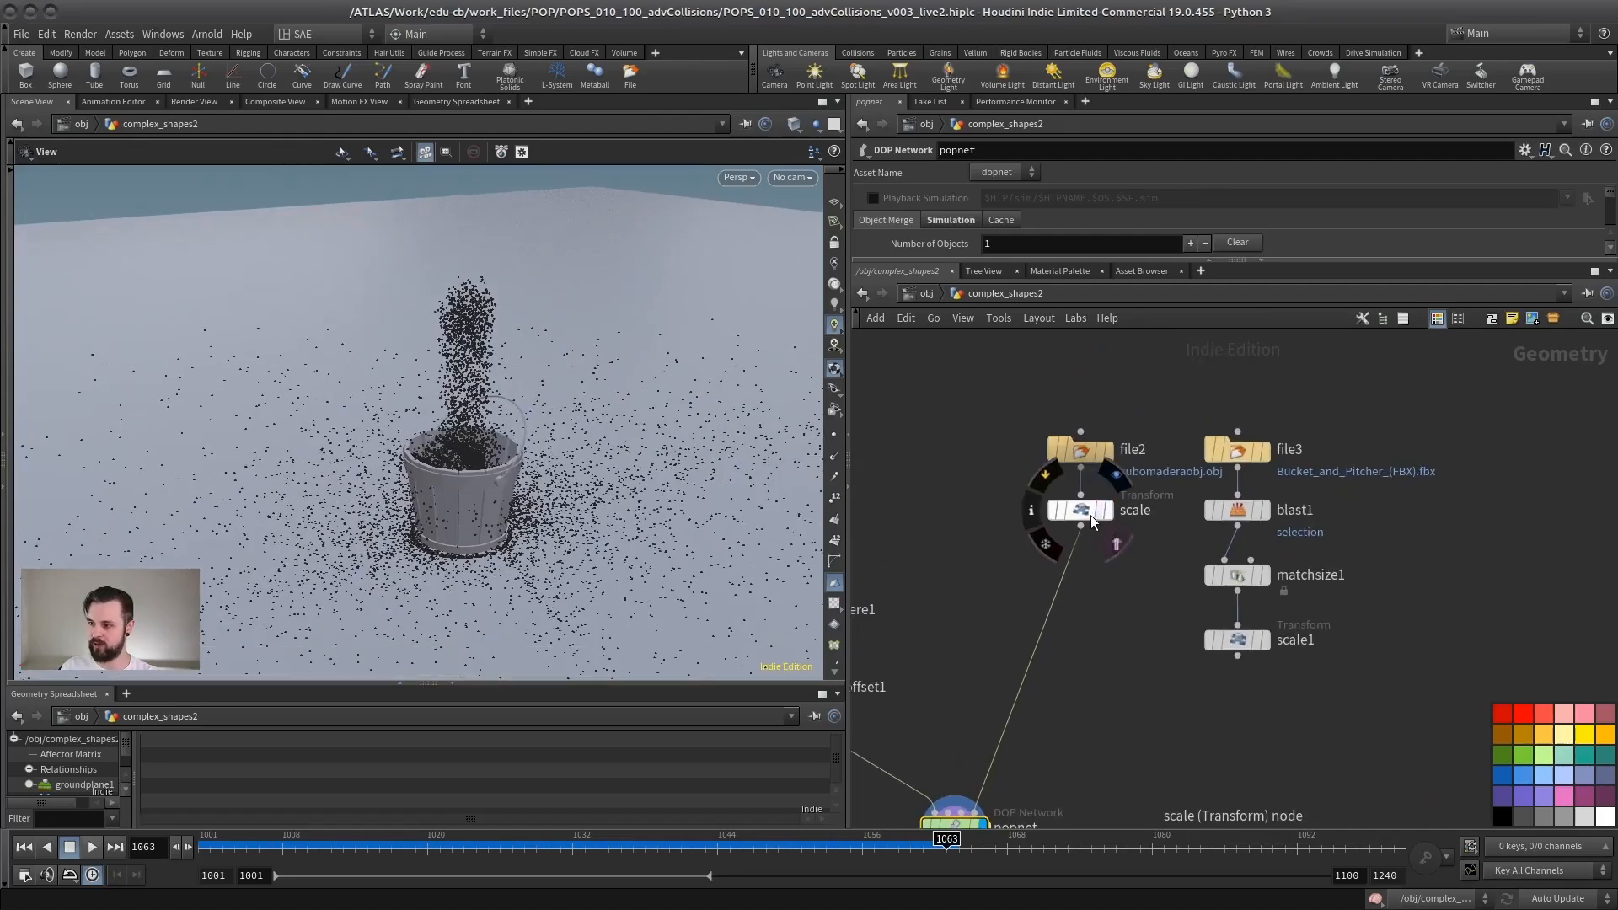
pyautogui.click(1102, 516)
pyautogui.click(1085, 512)
pyautogui.moveTo(473, 506); pyautogui.dragTo(570, 523, button='right')
pyautogui.moveTo(492, 505); pyautogui.dragTo(430, 463, button='middle')
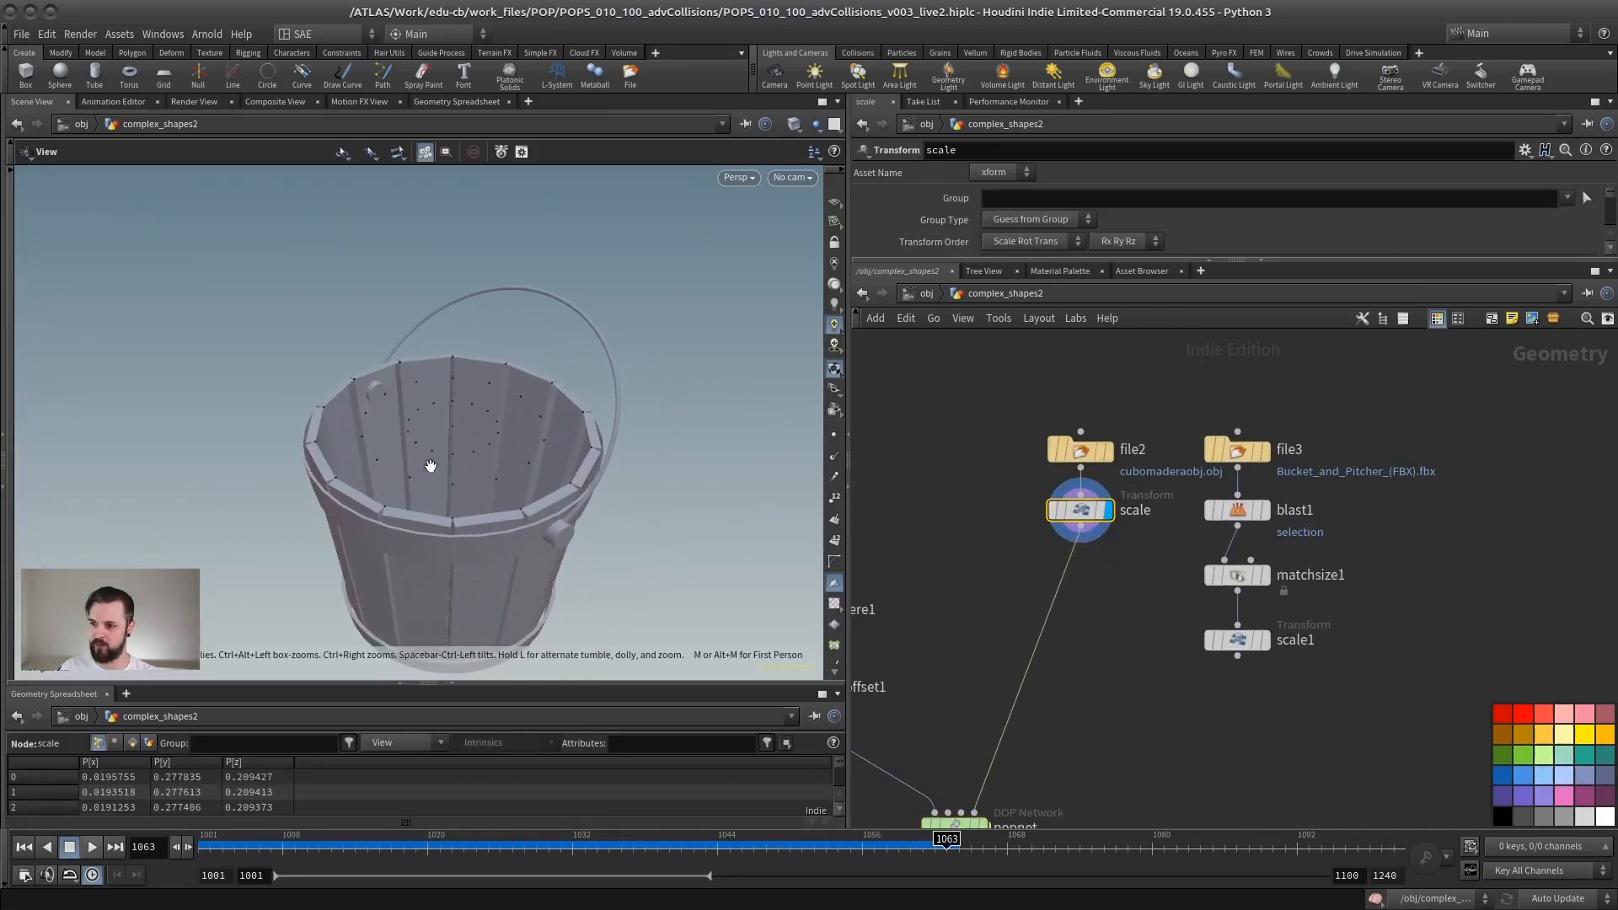
pyautogui.moveTo(504, 437); pyautogui.dragTo(491, 499)
pyautogui.moveTo(491, 499); pyautogui.dragTo(556, 503, button='right')
pyautogui.moveTo(557, 502)
pyautogui.mouseDown()
pyautogui.moveTo(545, 444)
pyautogui.moveTo(538, 470)
pyautogui.mouseUp()
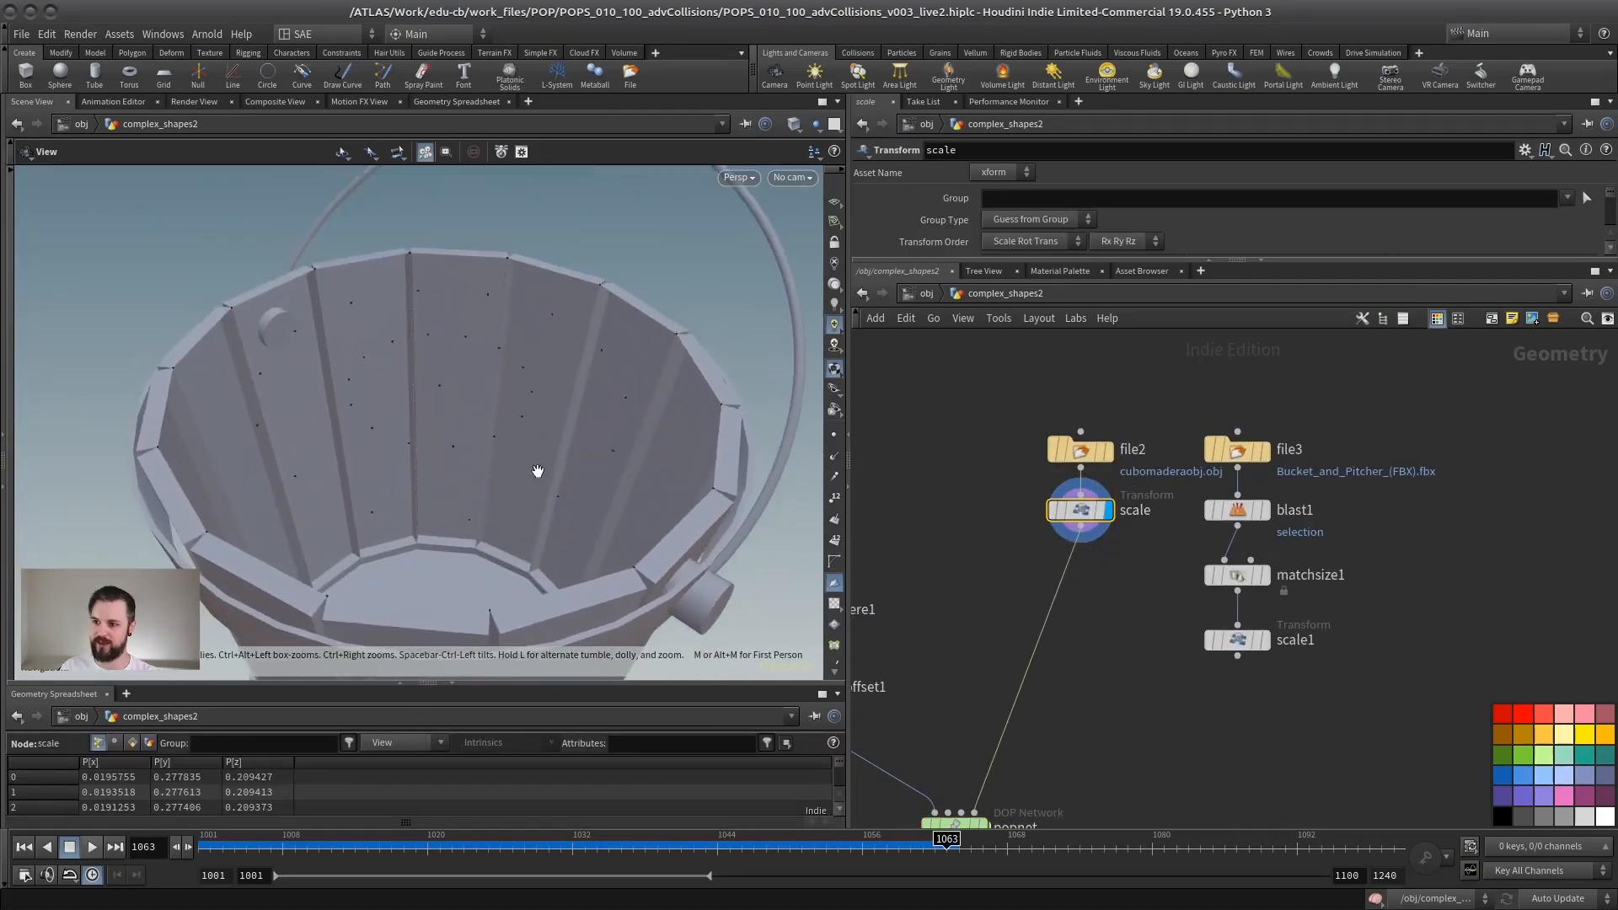
# Step: Examine the bucket's topology in wireframe from several angles, and return to shaded display
pyautogui.hotkey('shift', 'w')
pyautogui.moveTo(537, 469)
pyautogui.mouseDown(button='right')
pyautogui.moveTo(433, 424)
pyautogui.moveTo(582, 419)
pyautogui.mouseUp(button='right')
pyautogui.moveTo(657, 392); pyautogui.dragTo(508, 344, button='middle')
pyautogui.moveTo(440, 413); pyautogui.dragTo(525, 418)
pyautogui.moveTo(525, 417); pyautogui.dragTo(488, 431, button='right')
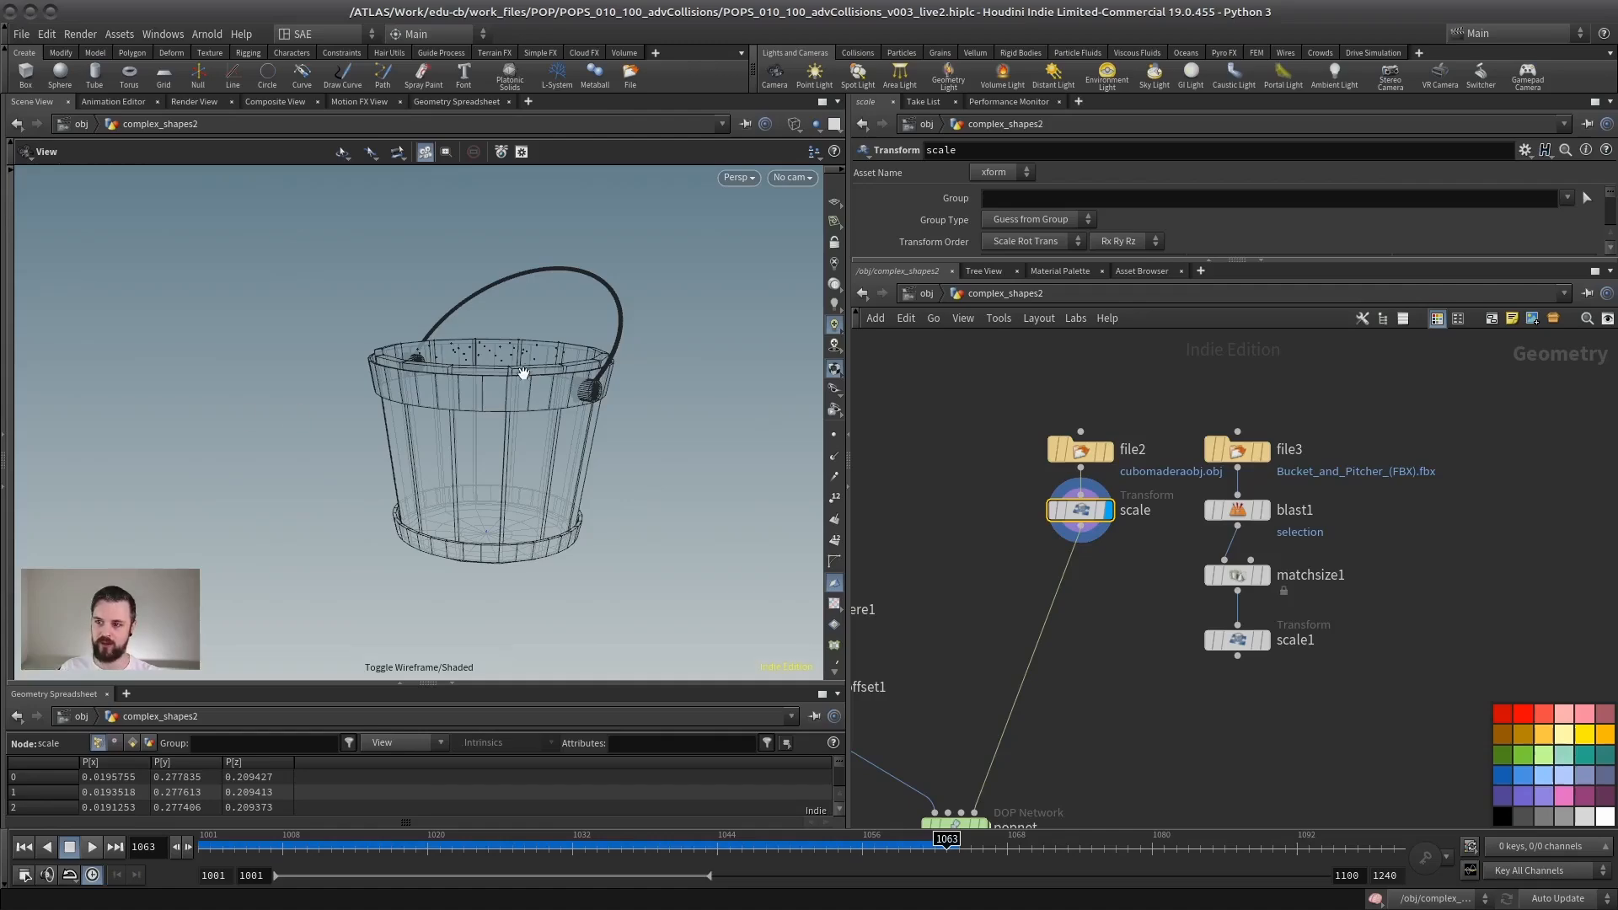
pyautogui.moveTo(544, 433); pyautogui.dragTo(578, 380, button='right')
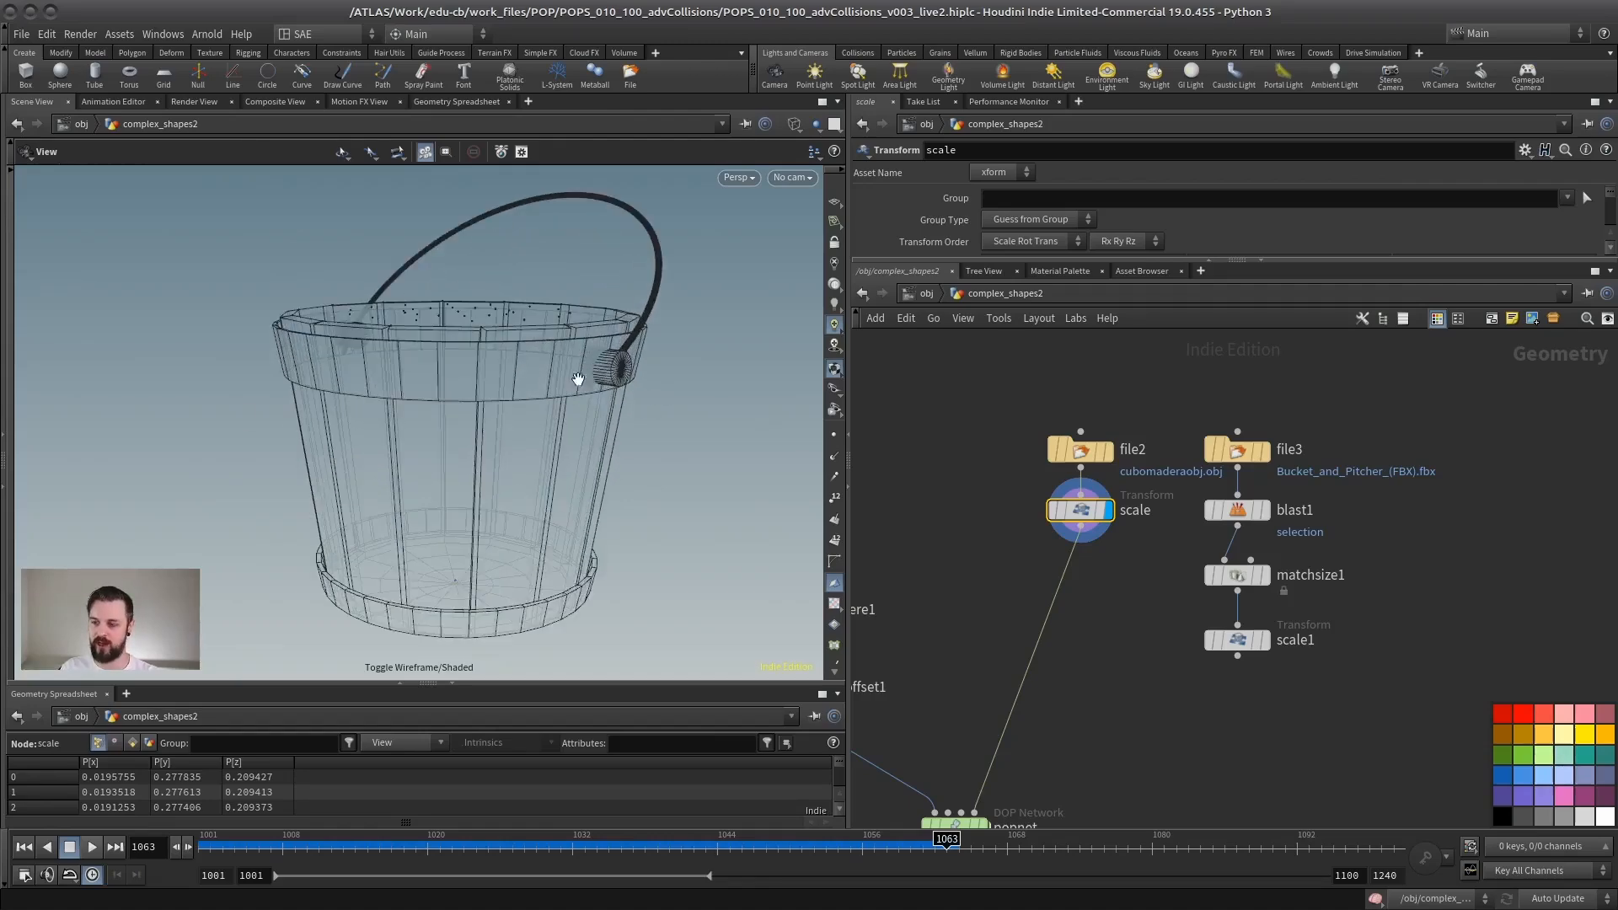
pyautogui.moveTo(440, 379); pyautogui.dragTo(458, 440, button='middle')
pyautogui.hotkey('shift', 'w')
pyautogui.moveTo(460, 440); pyautogui.dragTo(500, 476)
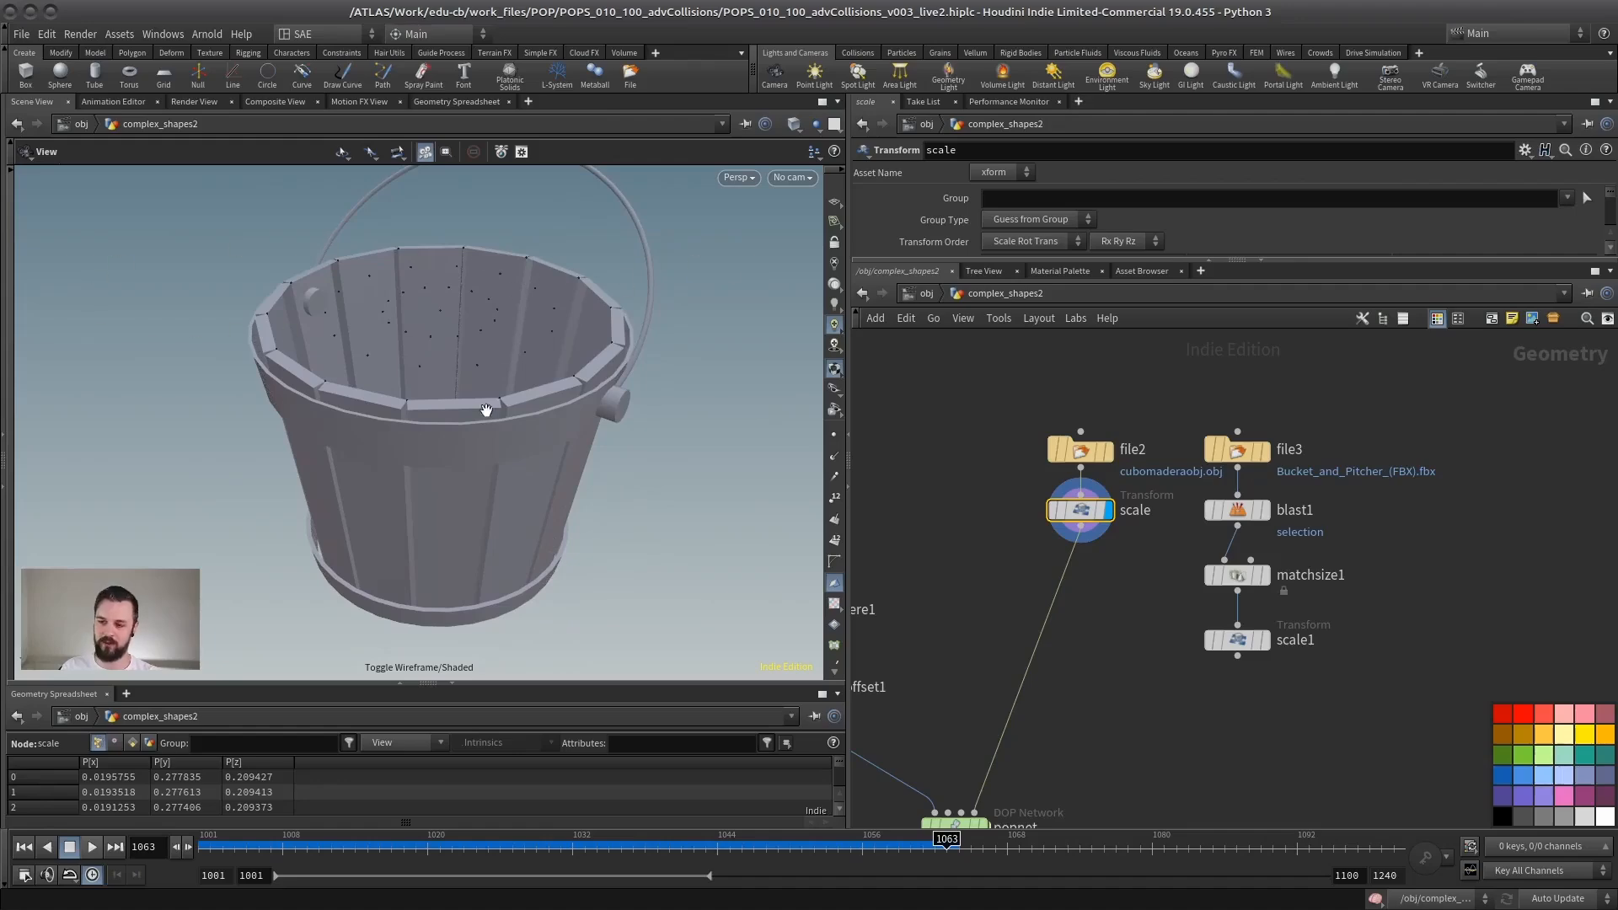
pyautogui.moveTo(440, 360); pyautogui.dragTo(543, 377)
# Step: Turn on point display, inspect the point distribution over the bucket, and turn the points off again
pyautogui.click(835, 434)
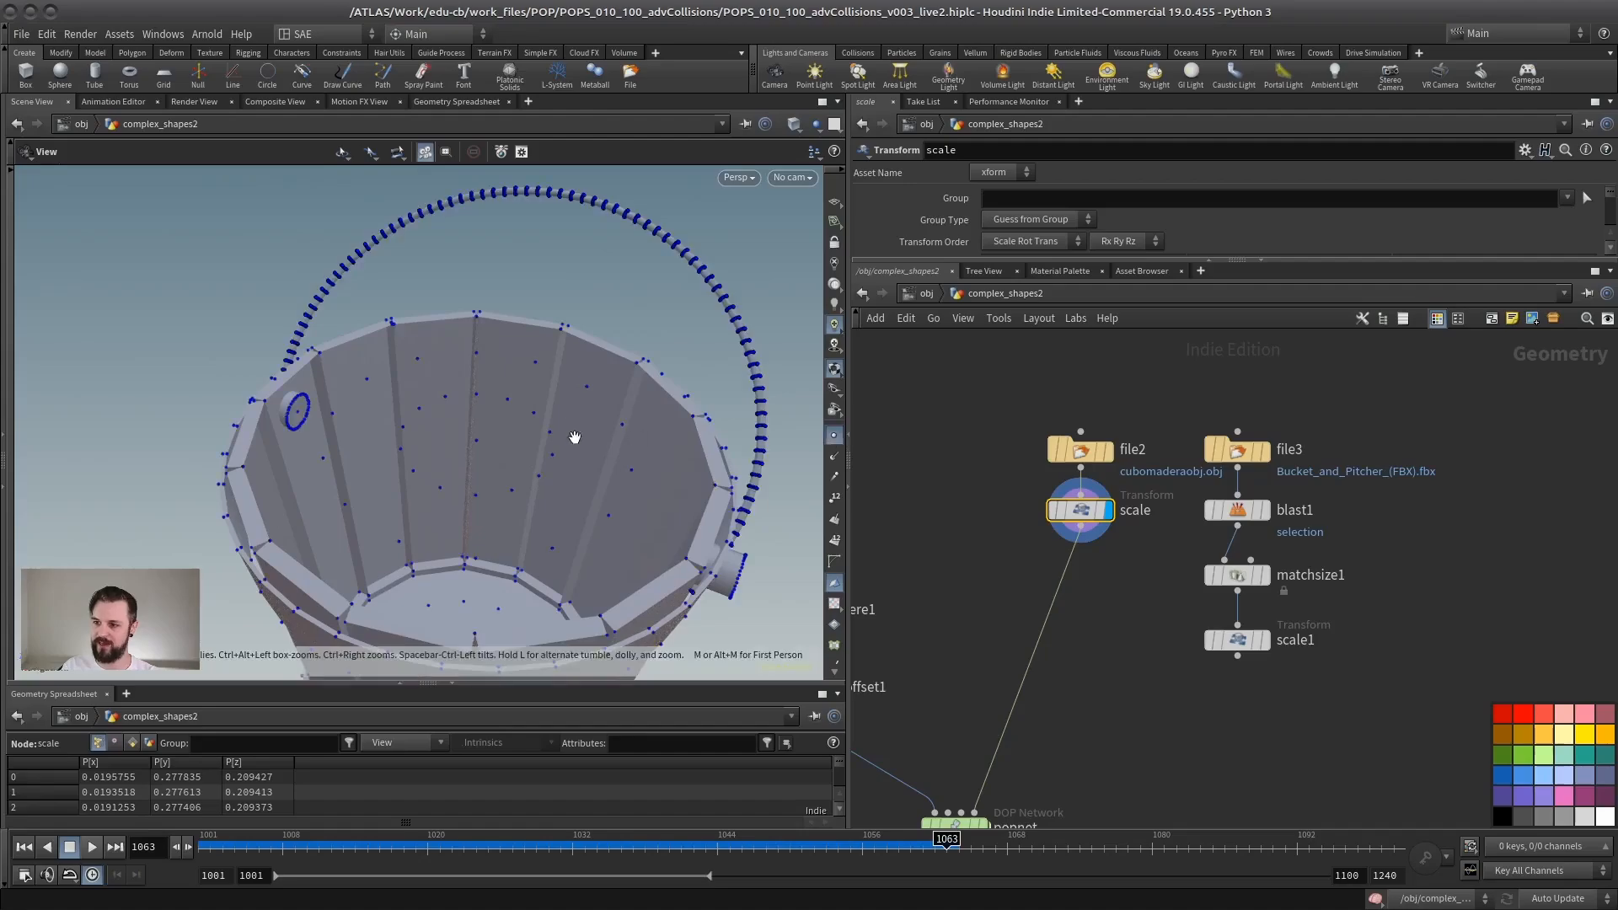
pyautogui.moveTo(568, 434); pyautogui.dragTo(568, 477)
pyautogui.scroll(5, 565, 341)
pyautogui.scroll(-3, 567, 354)
pyautogui.scroll(-5, 450, 460)
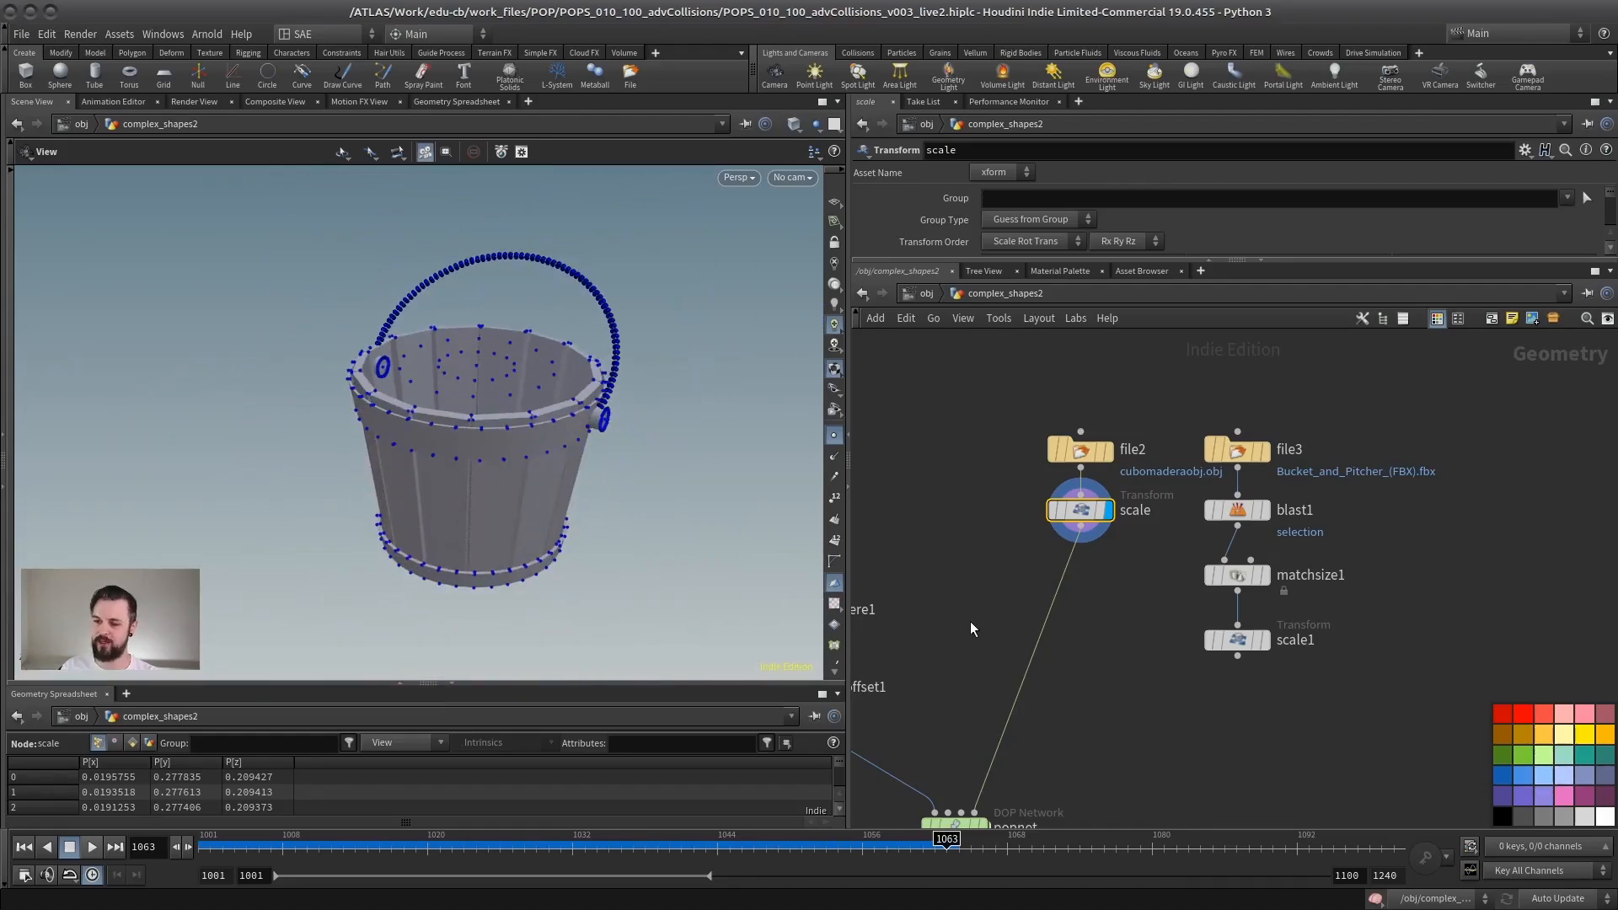
pyautogui.moveTo(971, 624); pyautogui.dragTo(1024, 517, button='middle')
pyautogui.moveTo(428, 404); pyautogui.dragTo(517, 419)
pyautogui.scroll(3, 427, 382)
pyautogui.click(834, 435)
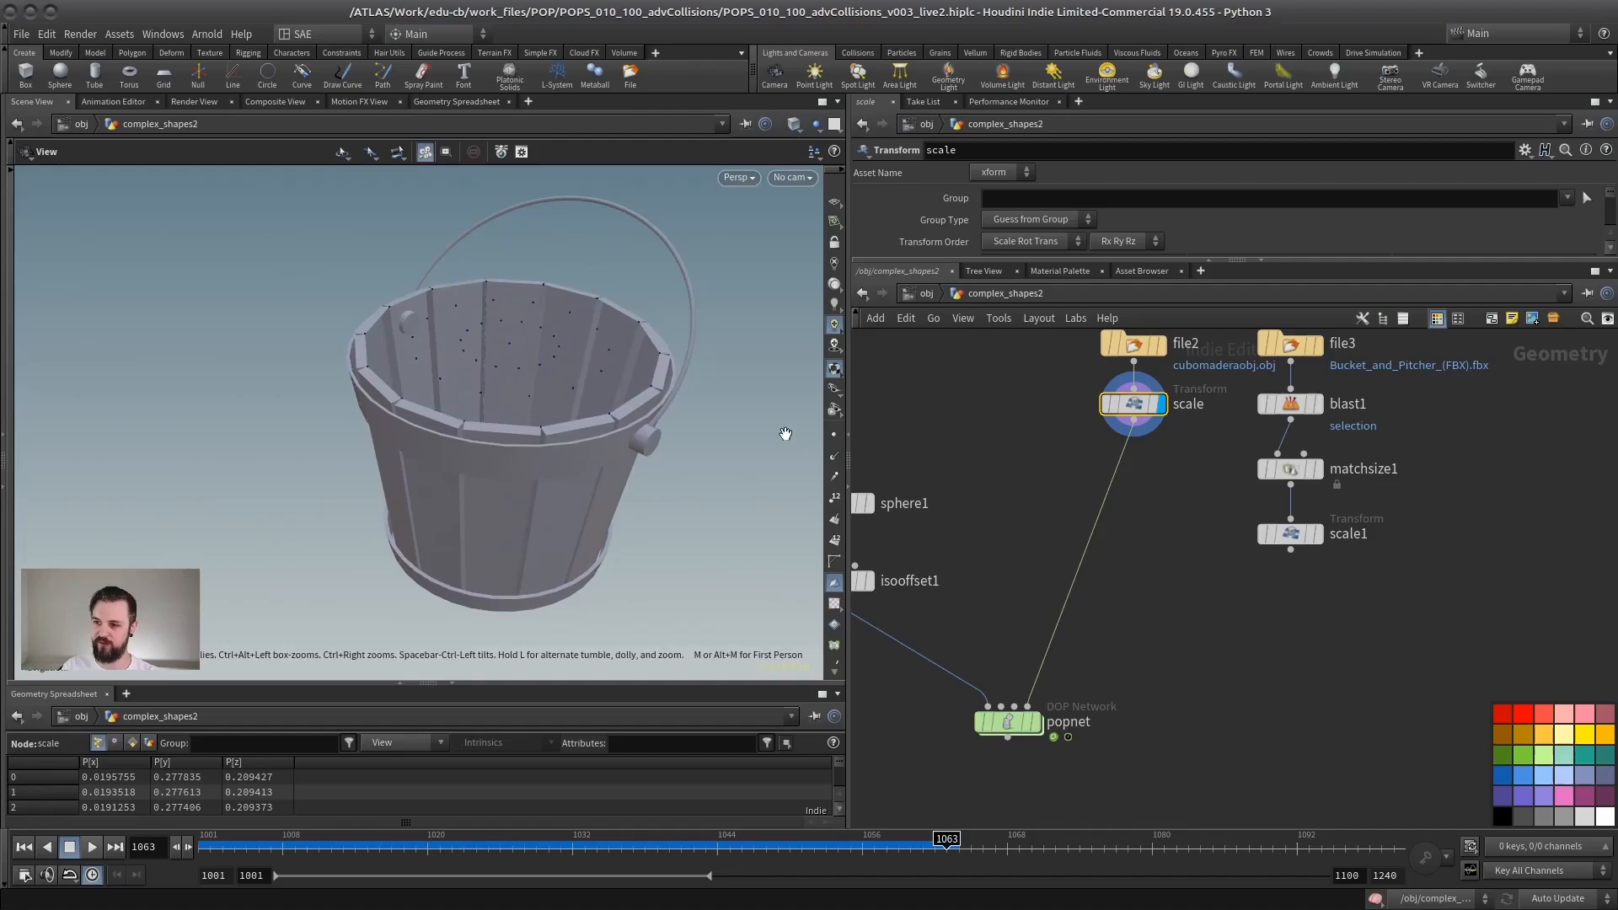
# Step: Display popnet, replay the bucket simulation from frame 1001, and rewind it
pyautogui.moveTo(1090, 674); pyautogui.dragTo(1205, 595, button='middle')
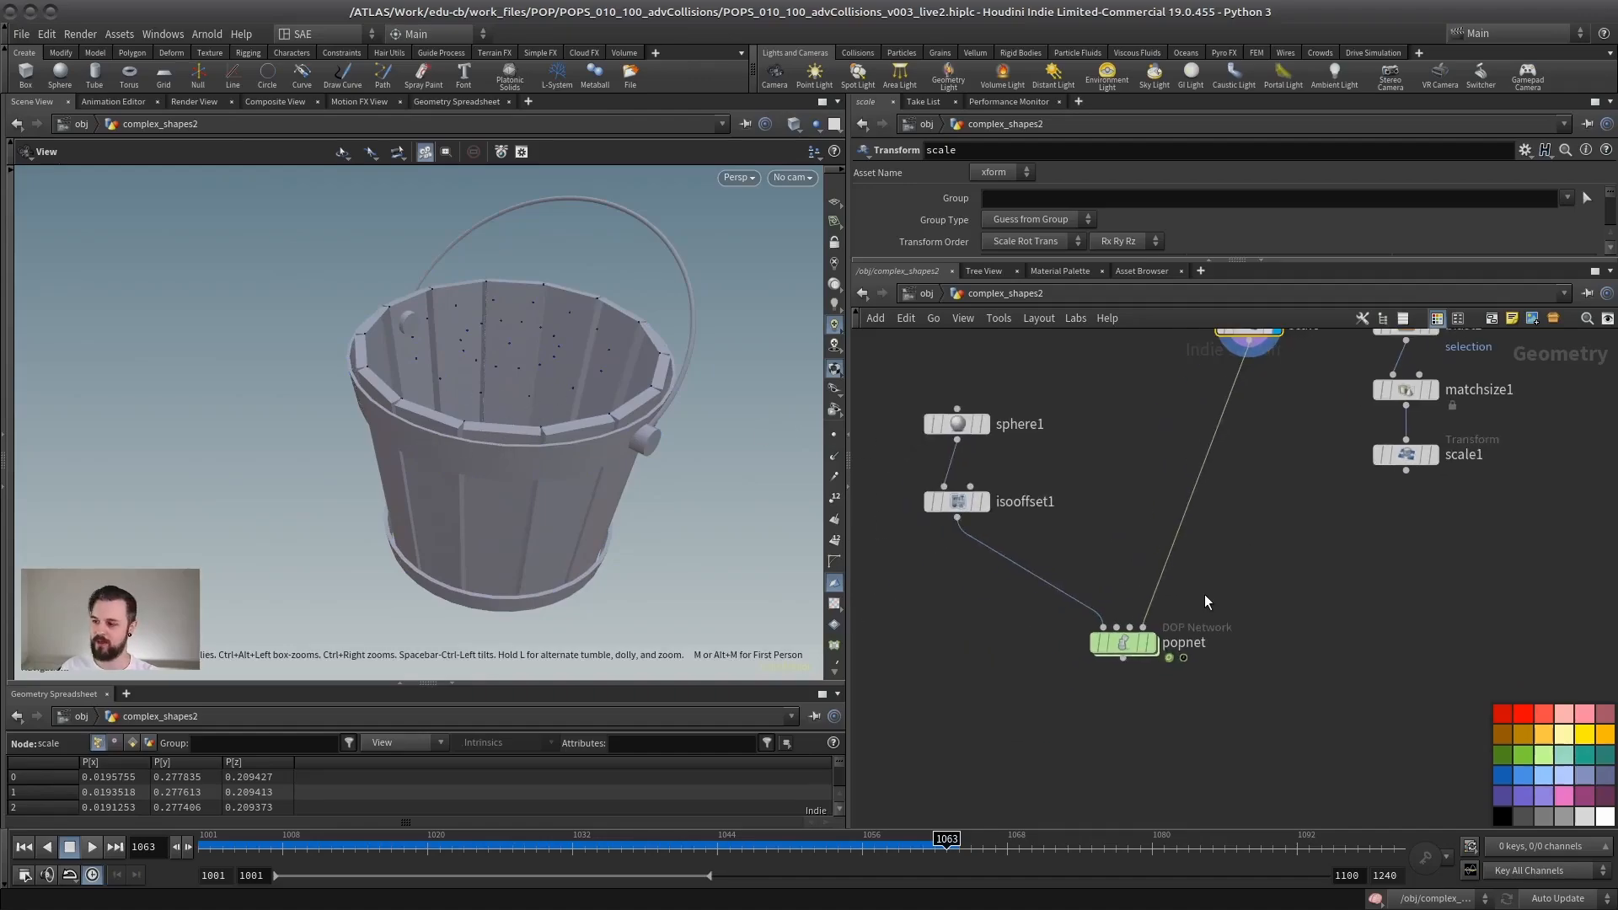
pyautogui.scroll(3, 1205, 594)
pyautogui.click(1139, 657)
pyautogui.click(1100, 659)
pyautogui.scroll(-4, 588, 506)
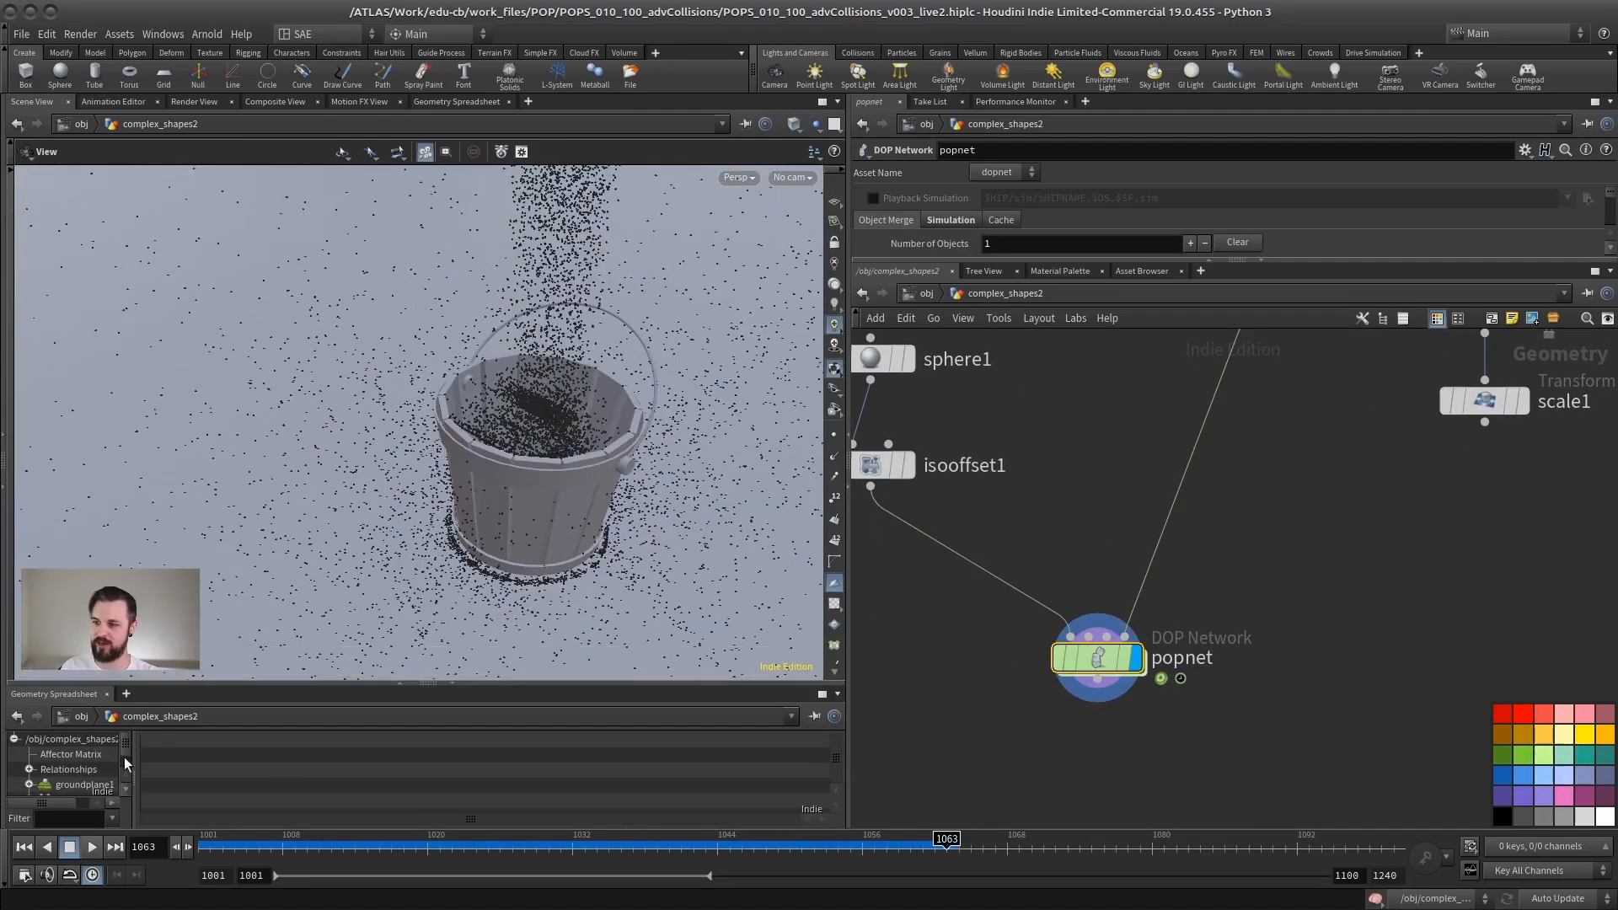
pyautogui.click(24, 851)
pyautogui.moveTo(503, 503); pyautogui.dragTo(396, 521, button='middle')
pyautogui.moveTo(396, 520); pyautogui.dragTo(383, 469)
pyautogui.moveTo(395, 482); pyautogui.dragTo(429, 450, button='middle')
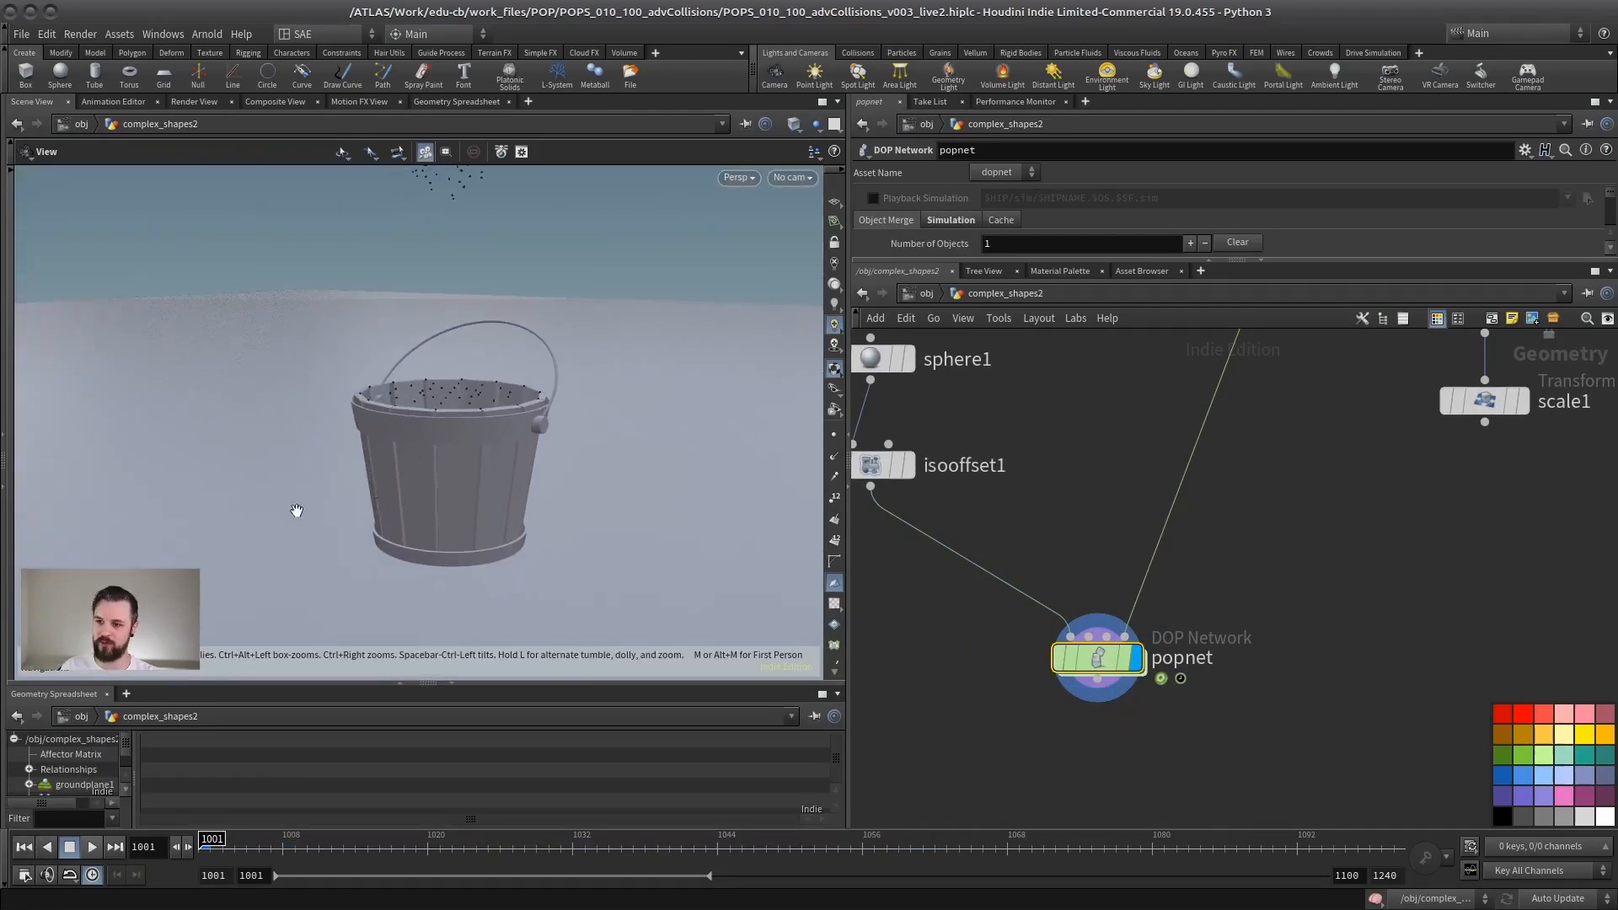
pyautogui.click(70, 849)
pyautogui.click(25, 847)
# Step: Frame the whole network and display the scale node to view the bucket's open top
pyautogui.press('h')
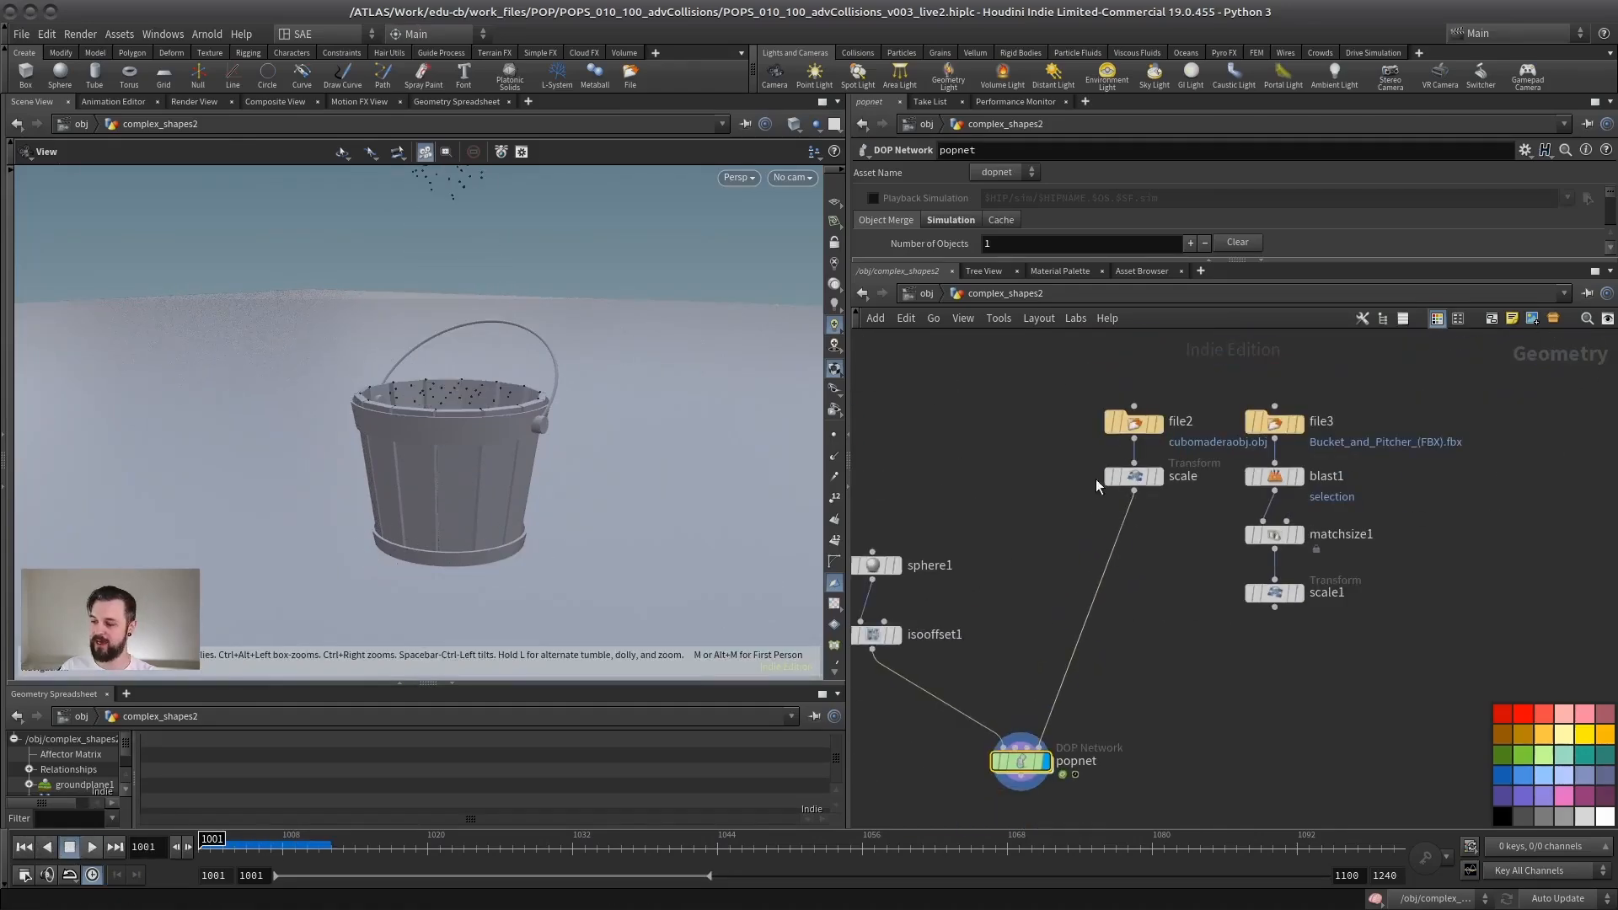
pyautogui.click(1134, 489)
pyautogui.moveTo(380, 413); pyautogui.dragTo(413, 480)
pyautogui.moveTo(412, 481); pyautogui.dragTo(607, 596, button='right')
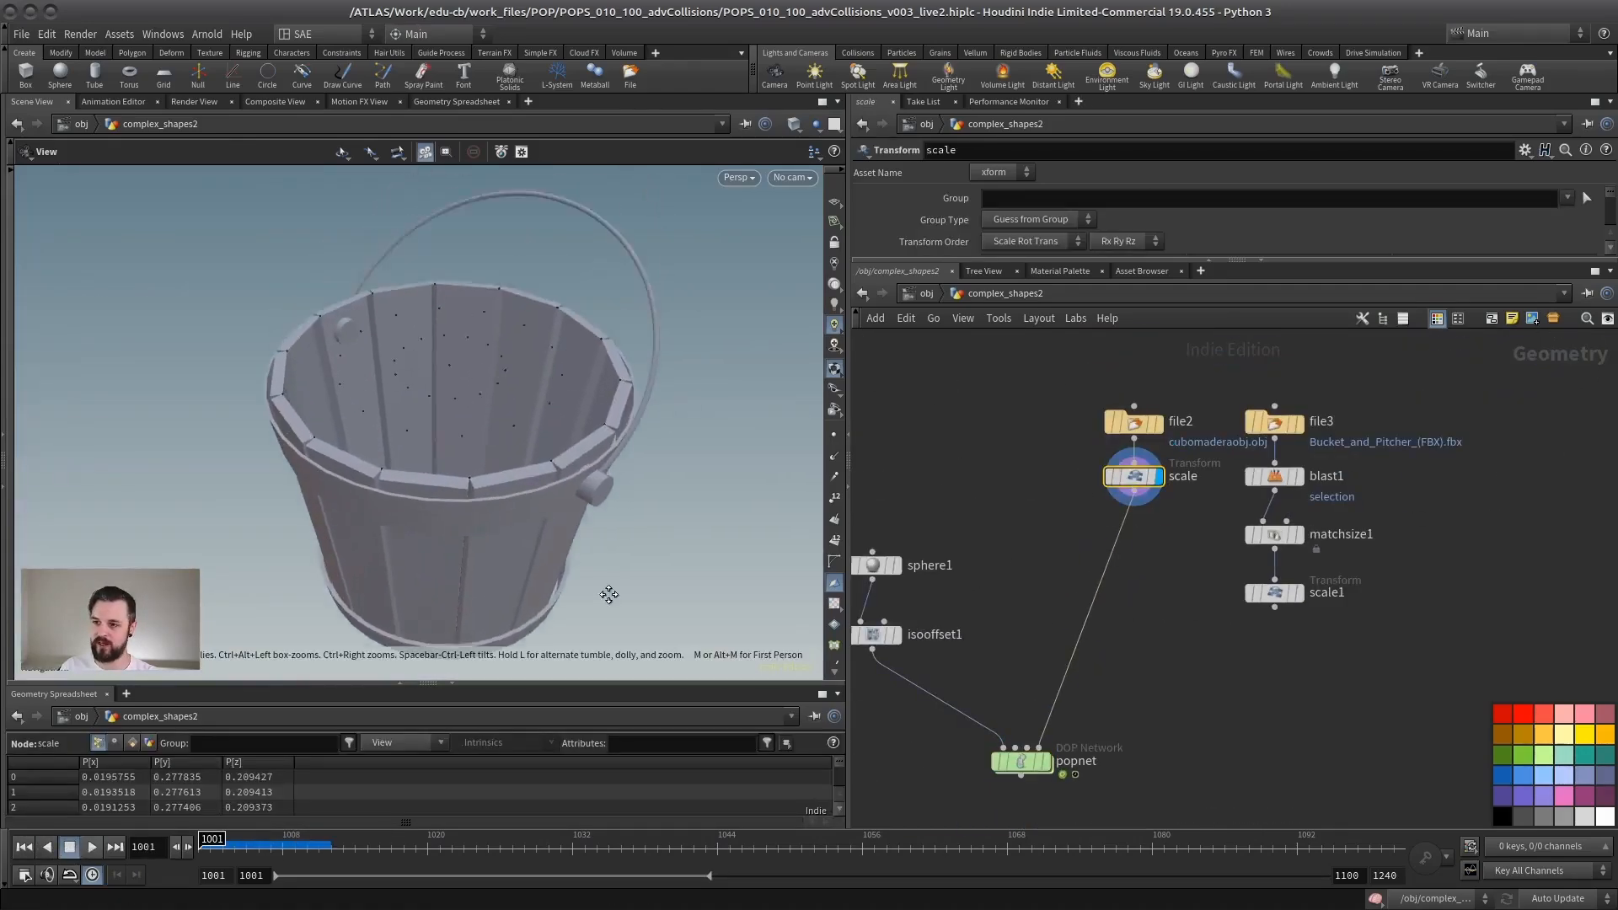
pyautogui.moveTo(470, 335); pyautogui.dragTo(476, 372, button='middle')
# Step: Display scale1 and examine the second bucket's denser mesh in wireframe, and return to shaded display
pyautogui.moveTo(1290, 583); pyautogui.dragTo(1177, 590, button='middle')
pyautogui.scroll(4, 1177, 590)
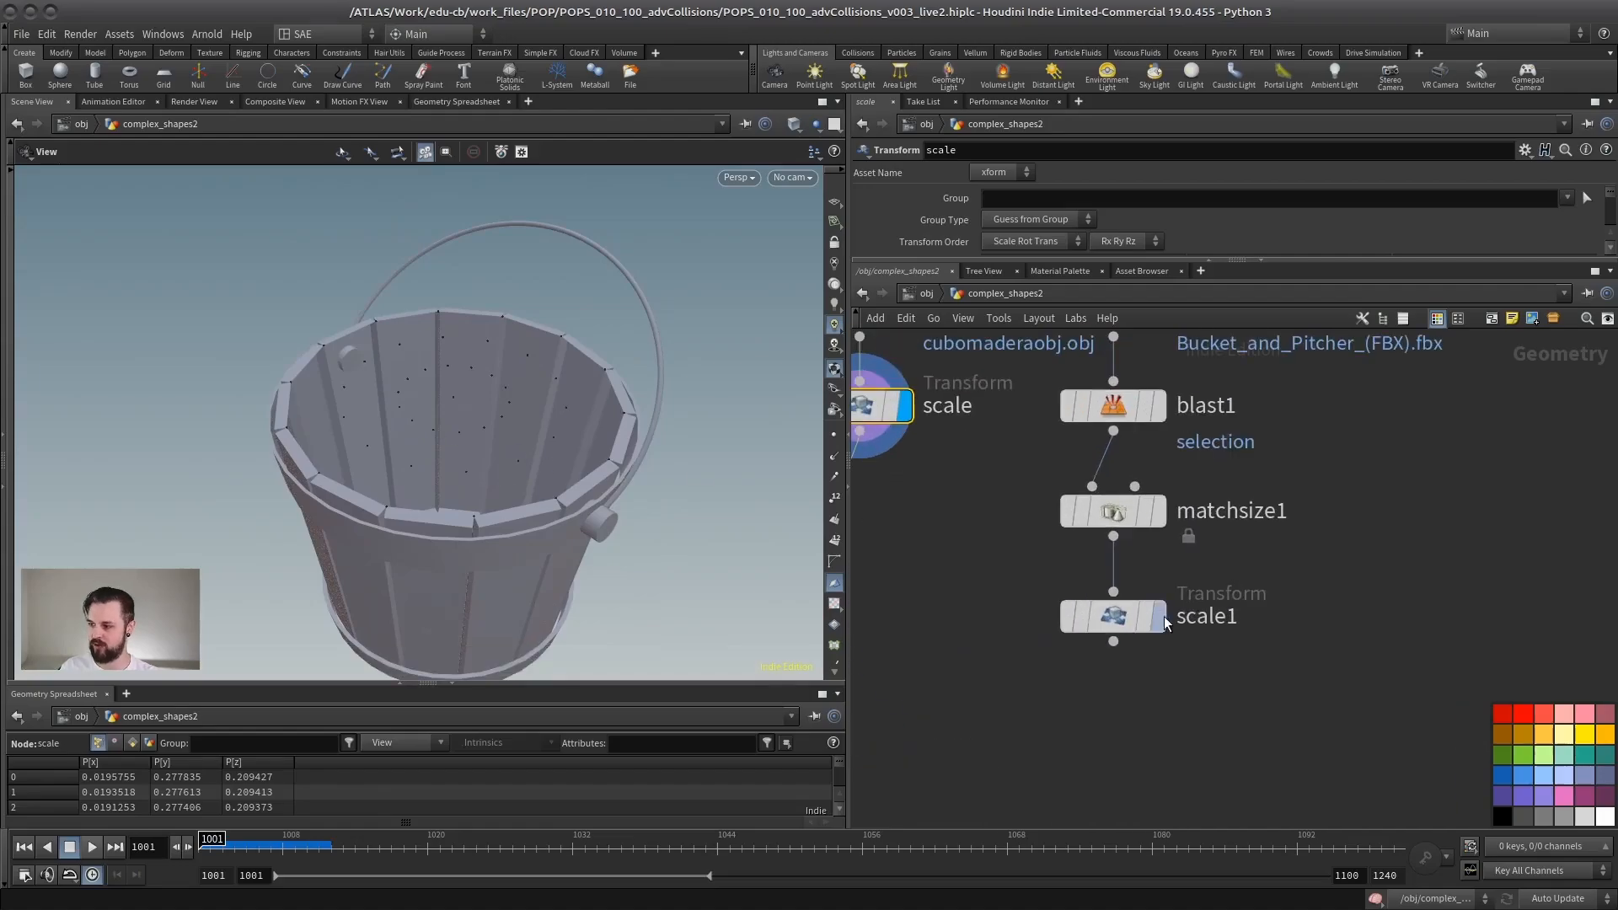
pyautogui.click(1161, 616)
pyautogui.click(1108, 616)
pyautogui.press('w')
pyautogui.moveTo(446, 475); pyautogui.dragTo(585, 448)
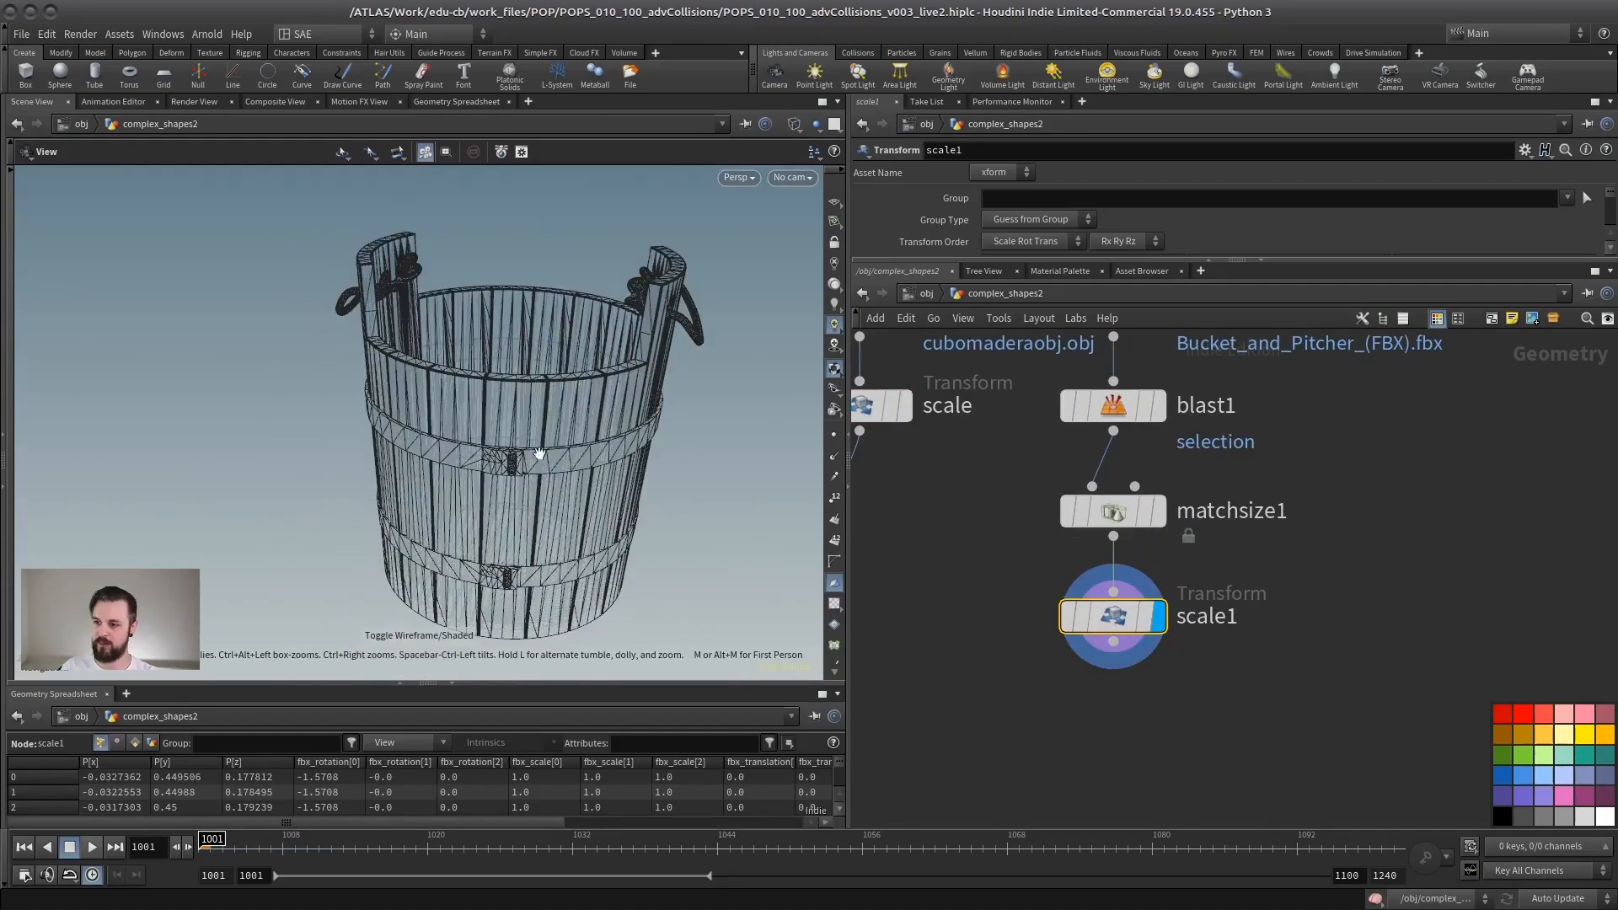
pyautogui.moveTo(540, 454); pyautogui.dragTo(624, 514, button='right')
pyautogui.moveTo(559, 404); pyautogui.dragTo(563, 506, button='middle')
pyautogui.moveTo(563, 447); pyautogui.dragTo(460, 498)
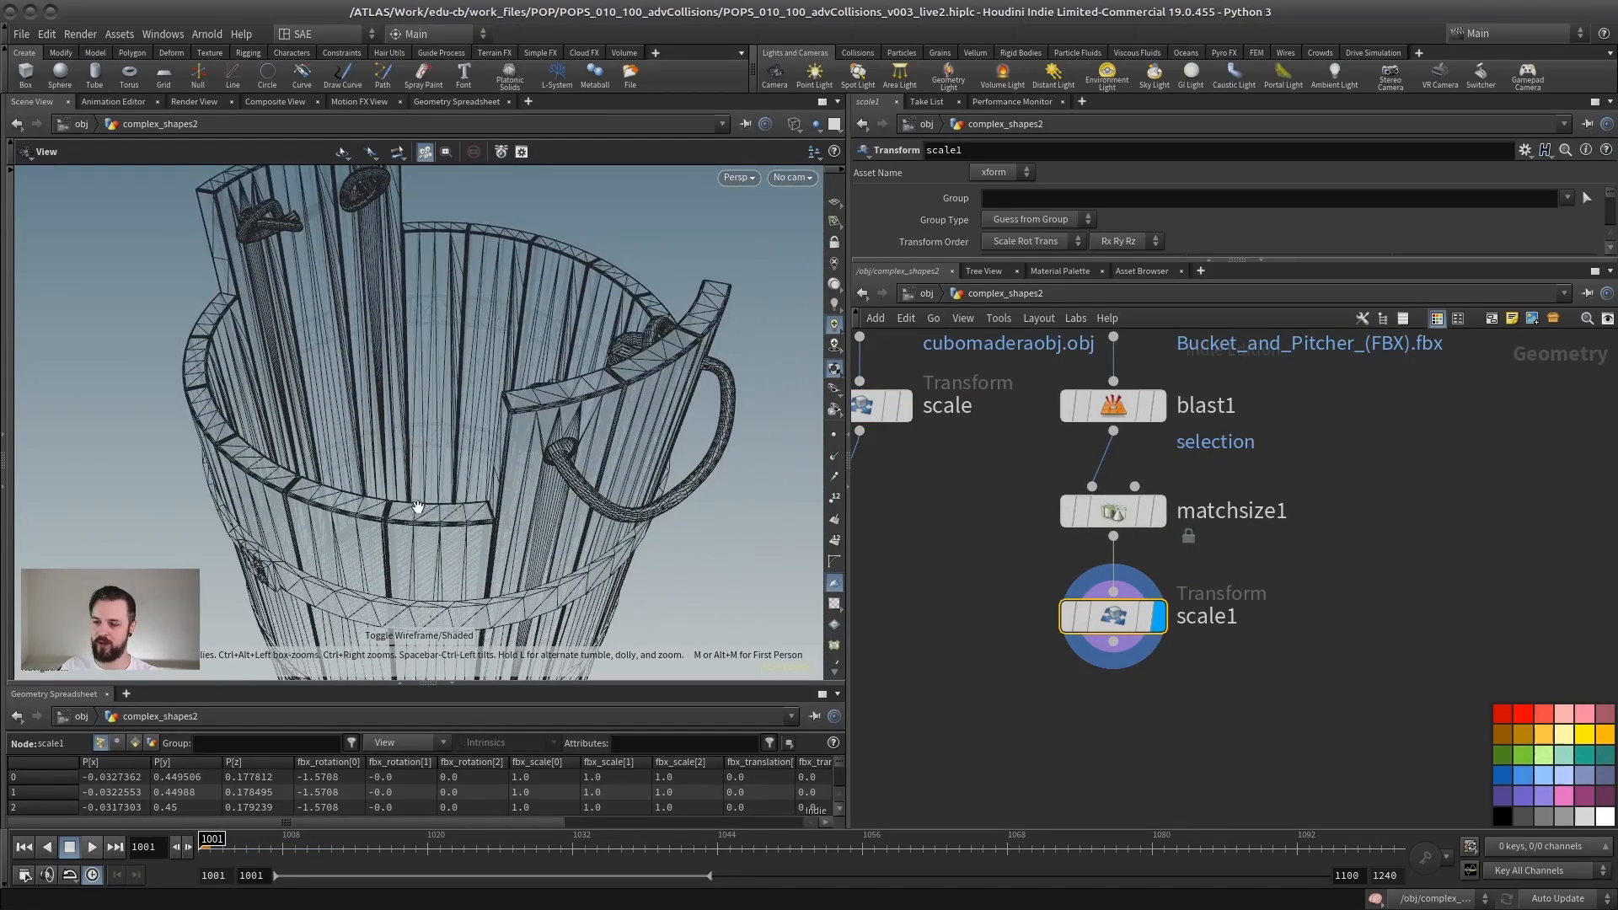
pyautogui.press('w')
pyautogui.moveTo(524, 484); pyautogui.dragTo(474, 470, button='right')
pyautogui.moveTo(473, 471); pyautogui.dragTo(498, 447)
# Step: Connect scale1 to popnet's fourth input in place of the scale node
pyautogui.moveTo(965, 651); pyautogui.dragTo(1116, 526, button='middle')
pyautogui.scroll(-4, 1119, 525)
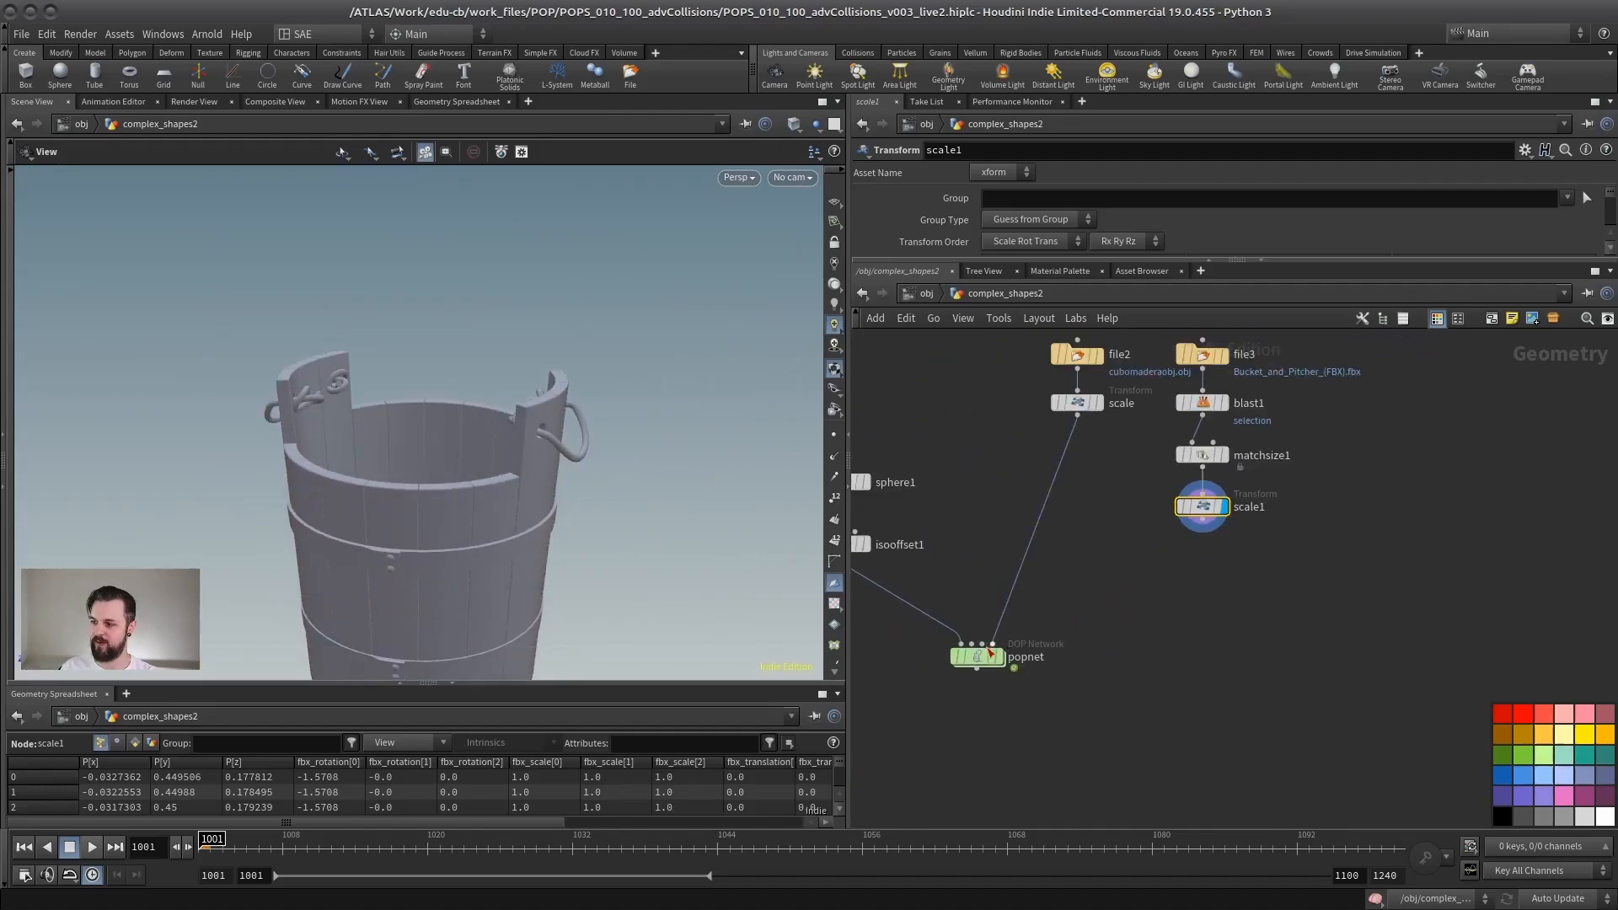
pyautogui.click(992, 647)
pyautogui.click(1202, 522)
pyautogui.moveTo(956, 573); pyautogui.dragTo(1014, 528, button='middle')
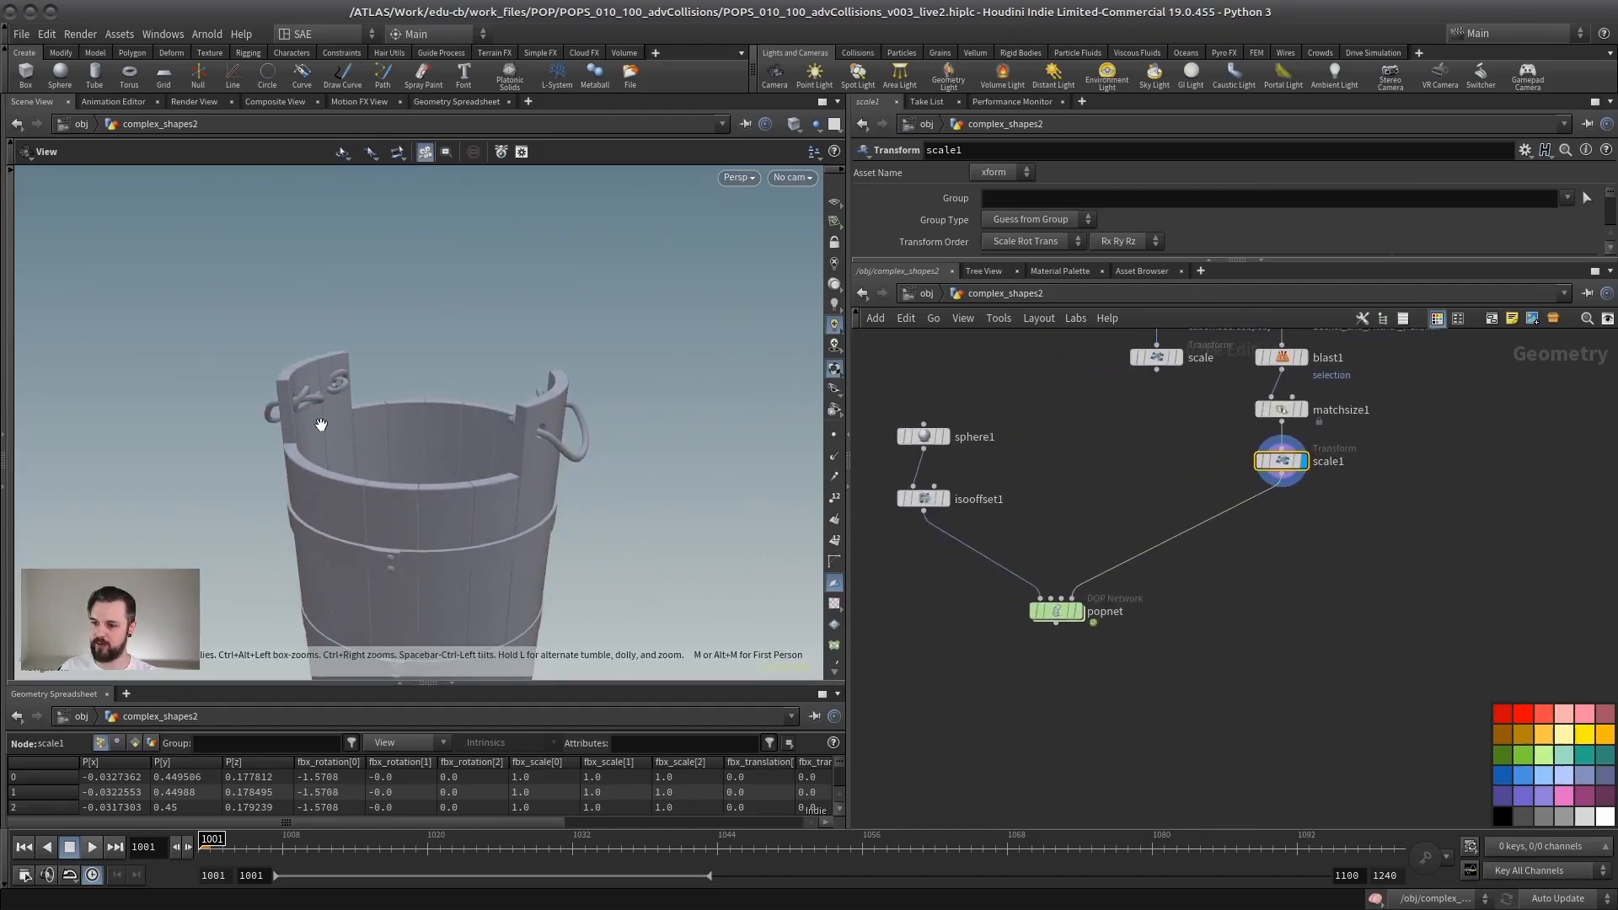
# Step: Inspect the second bucket from above and switch the display to popnet
pyautogui.moveTo(322, 425); pyautogui.dragTo(423, 492, button='right')
pyautogui.moveTo(422, 492); pyautogui.dragTo(466, 455, button='middle')
pyautogui.moveTo(466, 455); pyautogui.dragTo(469, 509)
pyautogui.moveTo(482, 515); pyautogui.dragTo(436, 481, button='right')
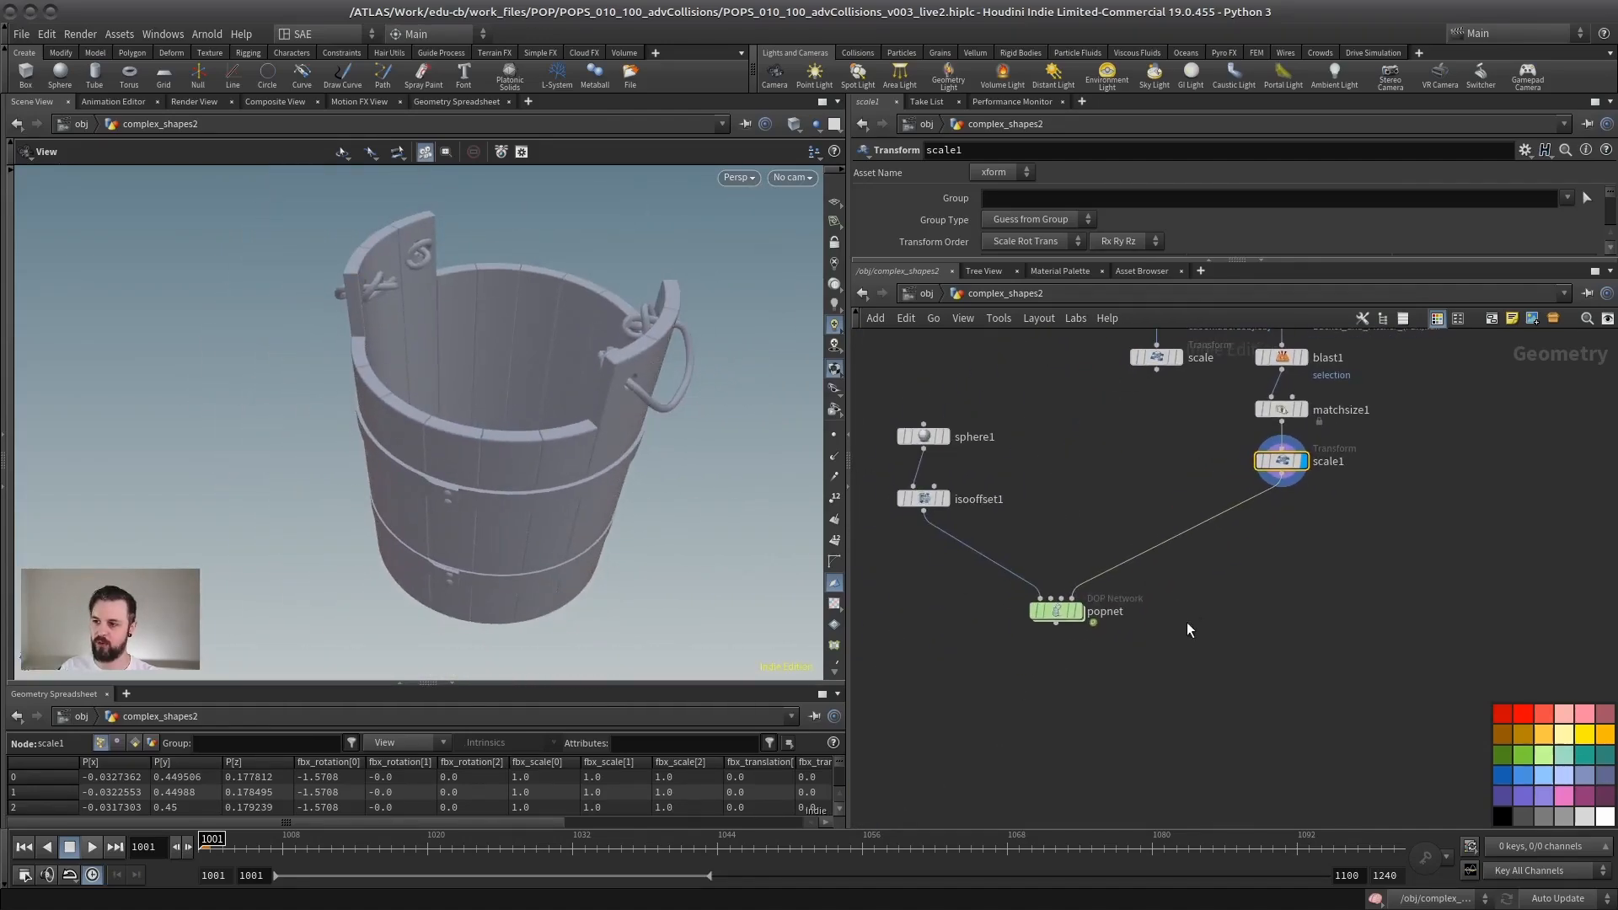
pyautogui.scroll(4, 1070, 529)
pyautogui.click(1095, 683)
pyautogui.click(1044, 680)
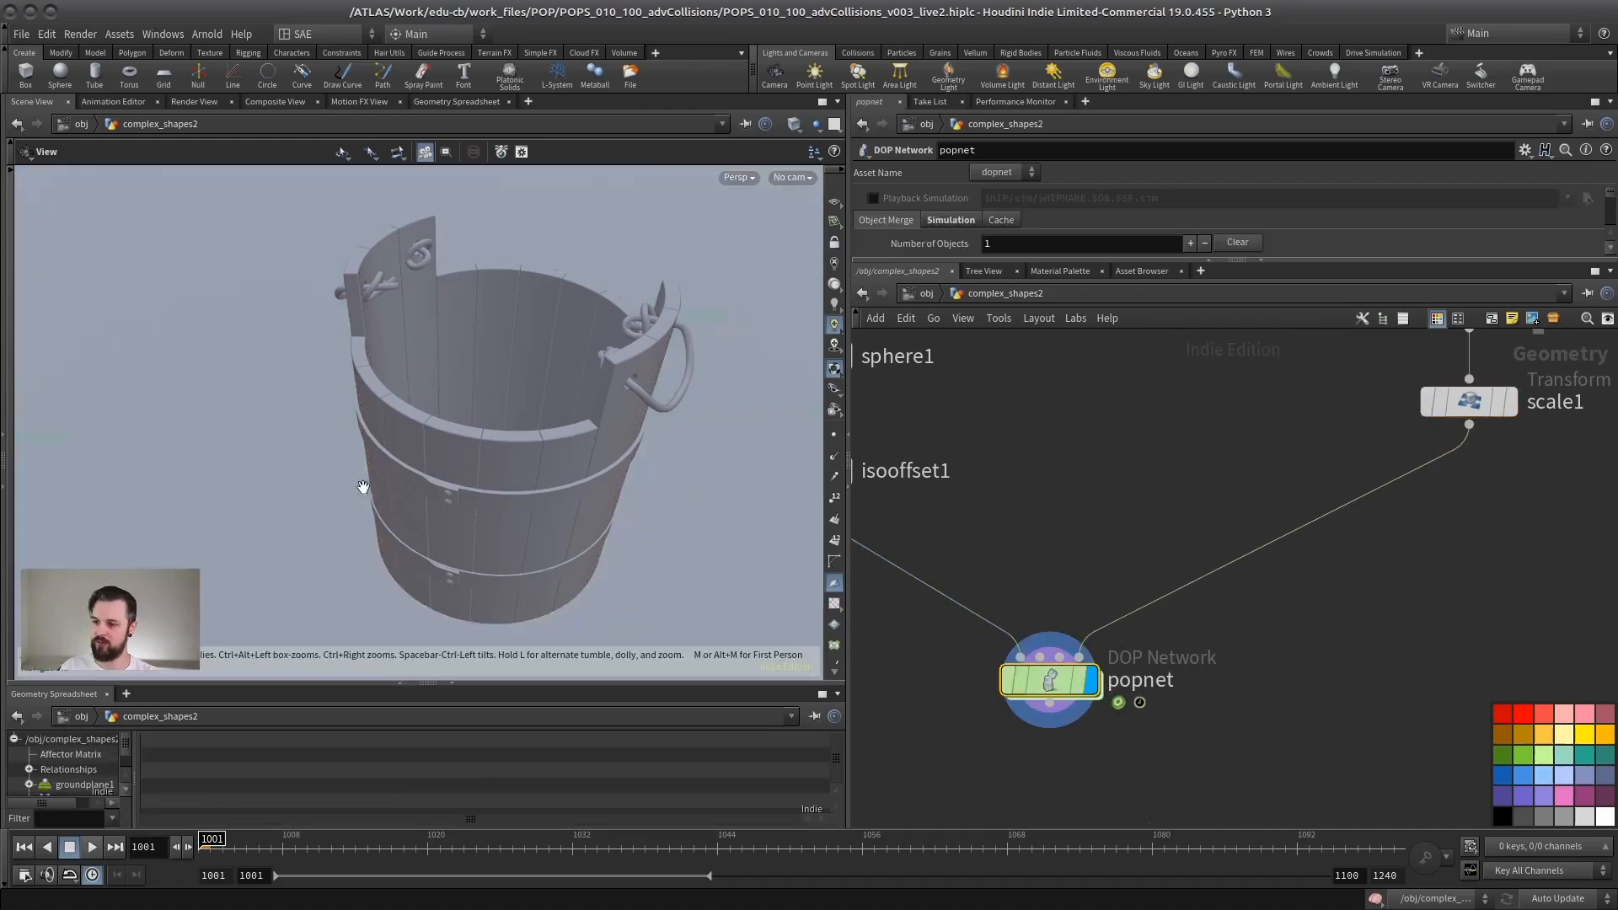
# Step: Play the particle simulation with the second bucket, stop it, and rewind to frame 1001
pyautogui.moveTo(364, 487); pyautogui.dragTo(261, 514, button='right')
pyautogui.moveTo(261, 514); pyautogui.dragTo(350, 422)
pyautogui.moveTo(351, 422); pyautogui.dragTo(307, 413, button='right')
pyautogui.moveTo(413, 485); pyautogui.dragTo(447, 534, button='middle')
pyautogui.moveTo(447, 535); pyautogui.dragTo(445, 516)
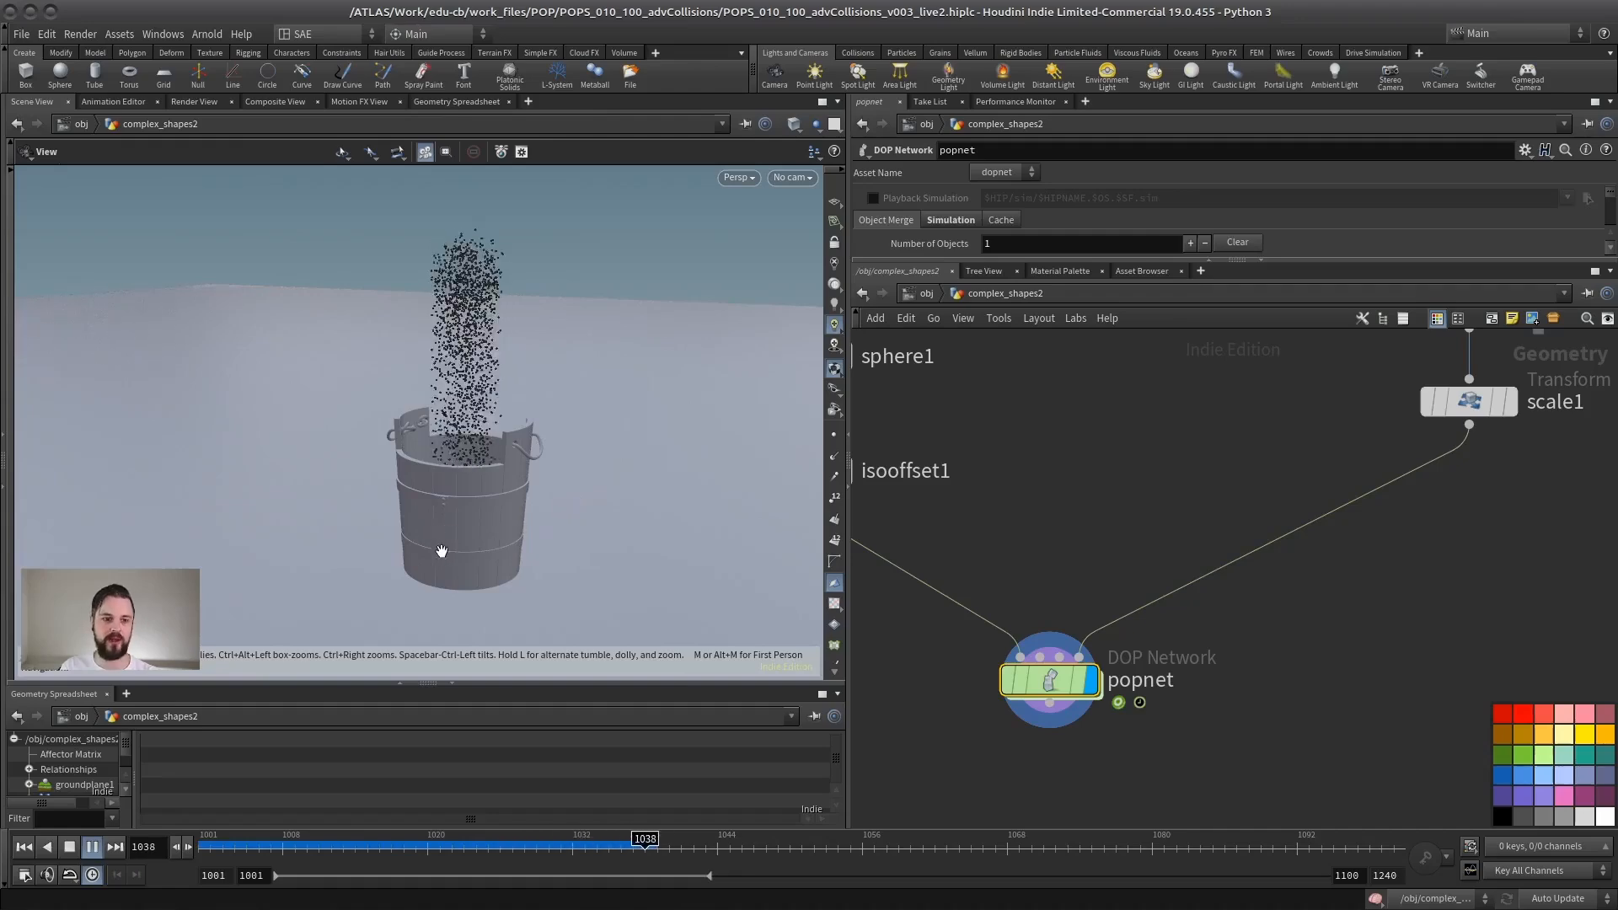
pyautogui.click(70, 847)
pyautogui.click(24, 847)
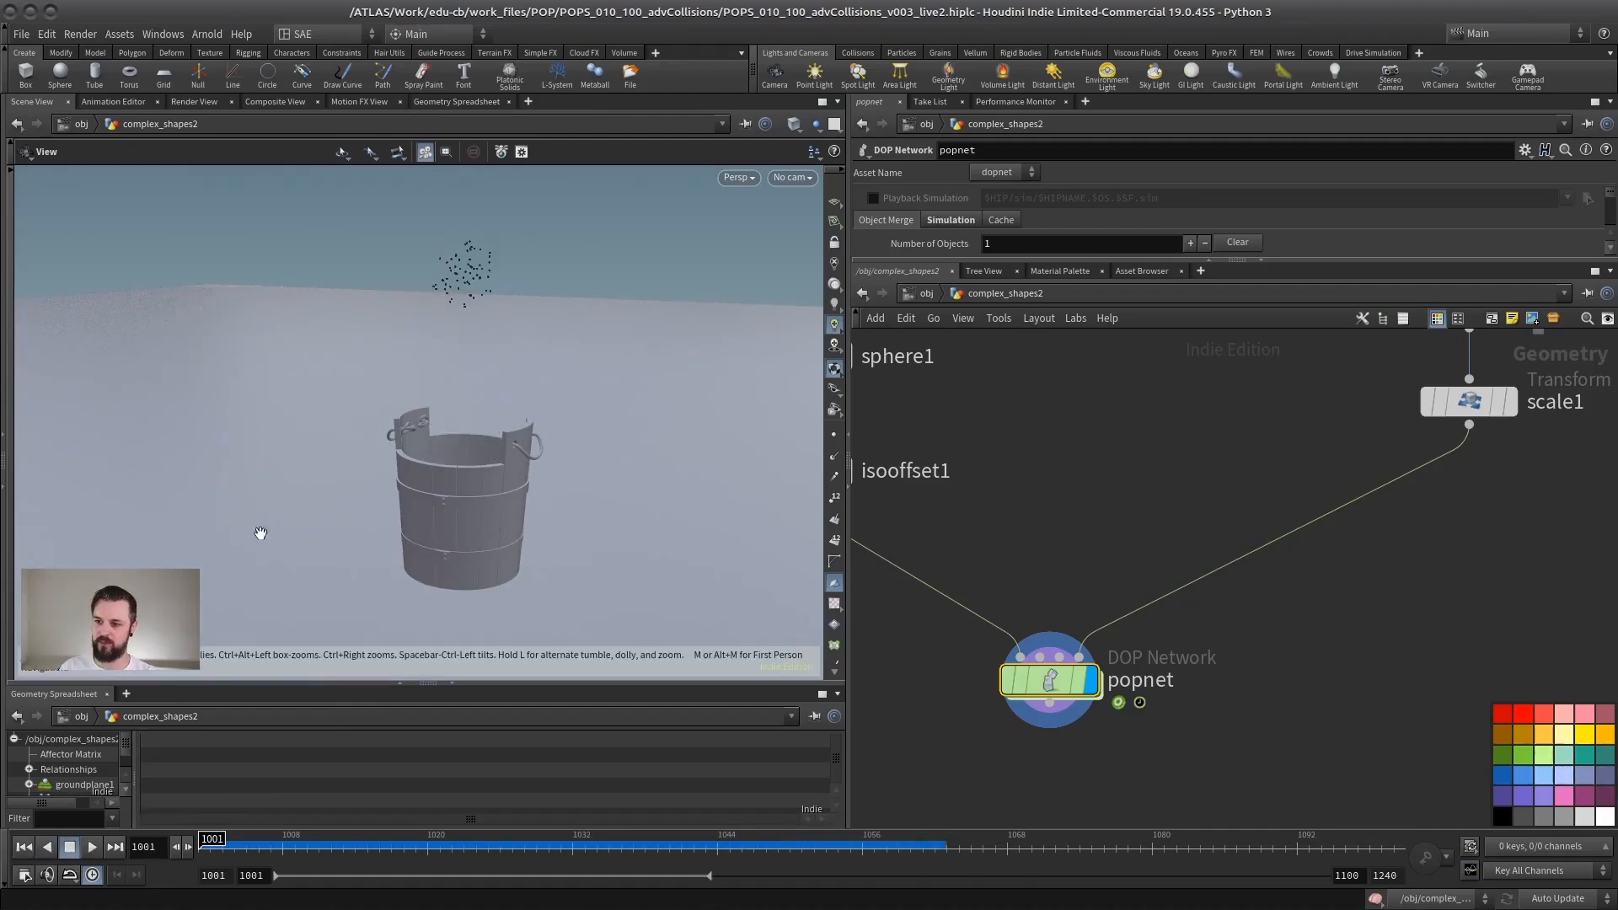
# Step: Return to the object level, open the vdb_from_outside geometry network, and go inside popnet1
pyautogui.click(922, 293)
pyautogui.scroll(2, 1137, 504)
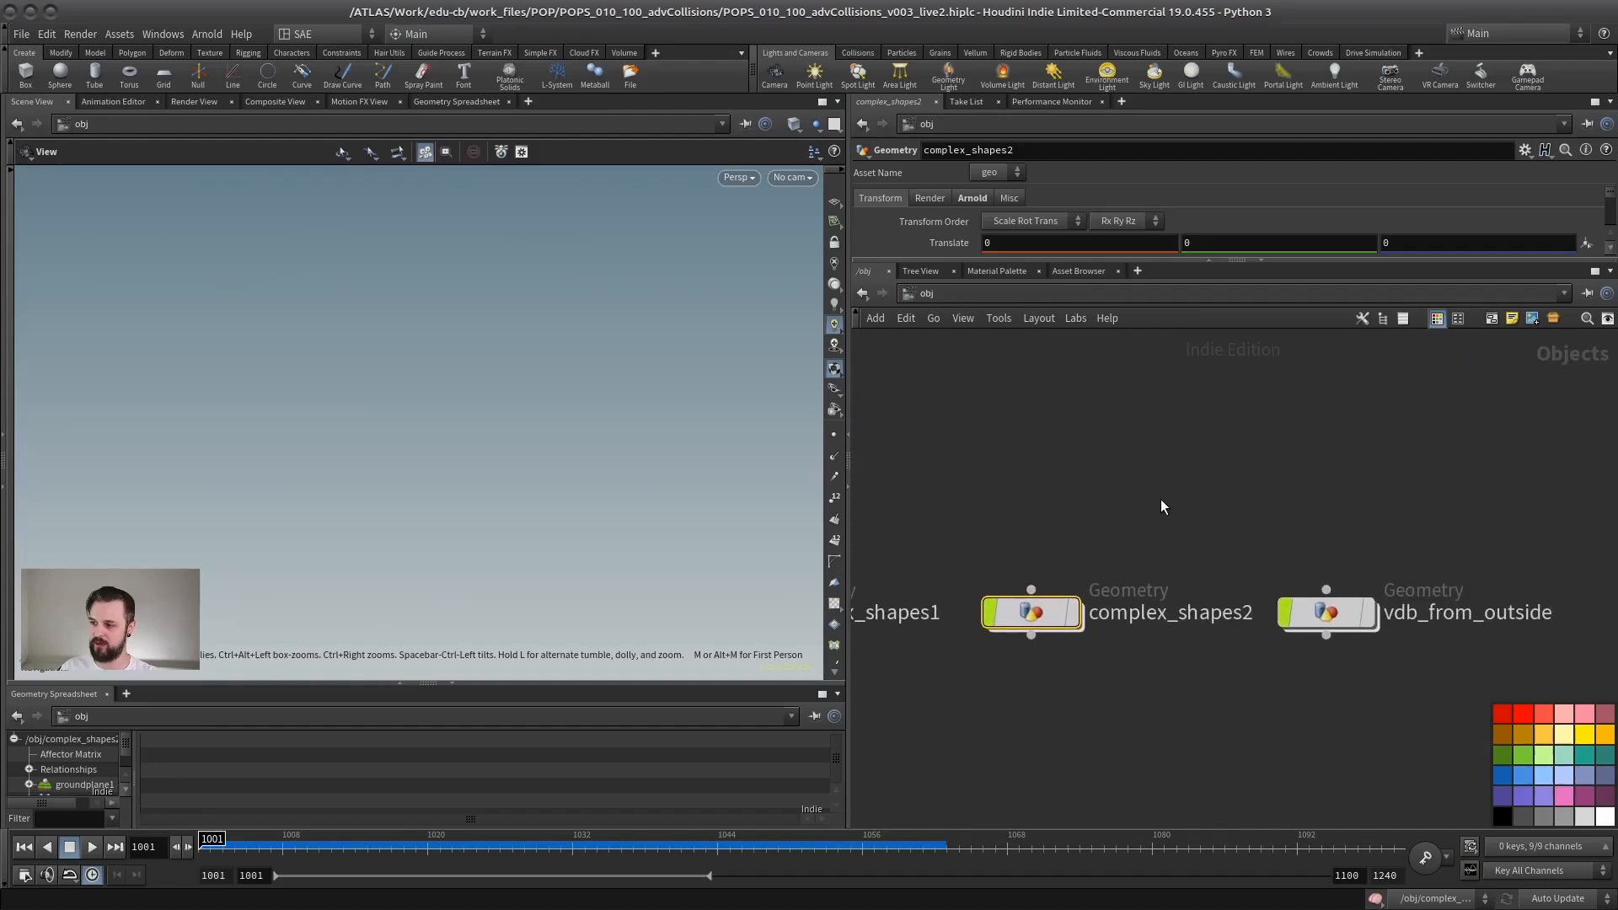
pyautogui.moveTo(1235, 516); pyautogui.dragTo(1130, 500, button='middle')
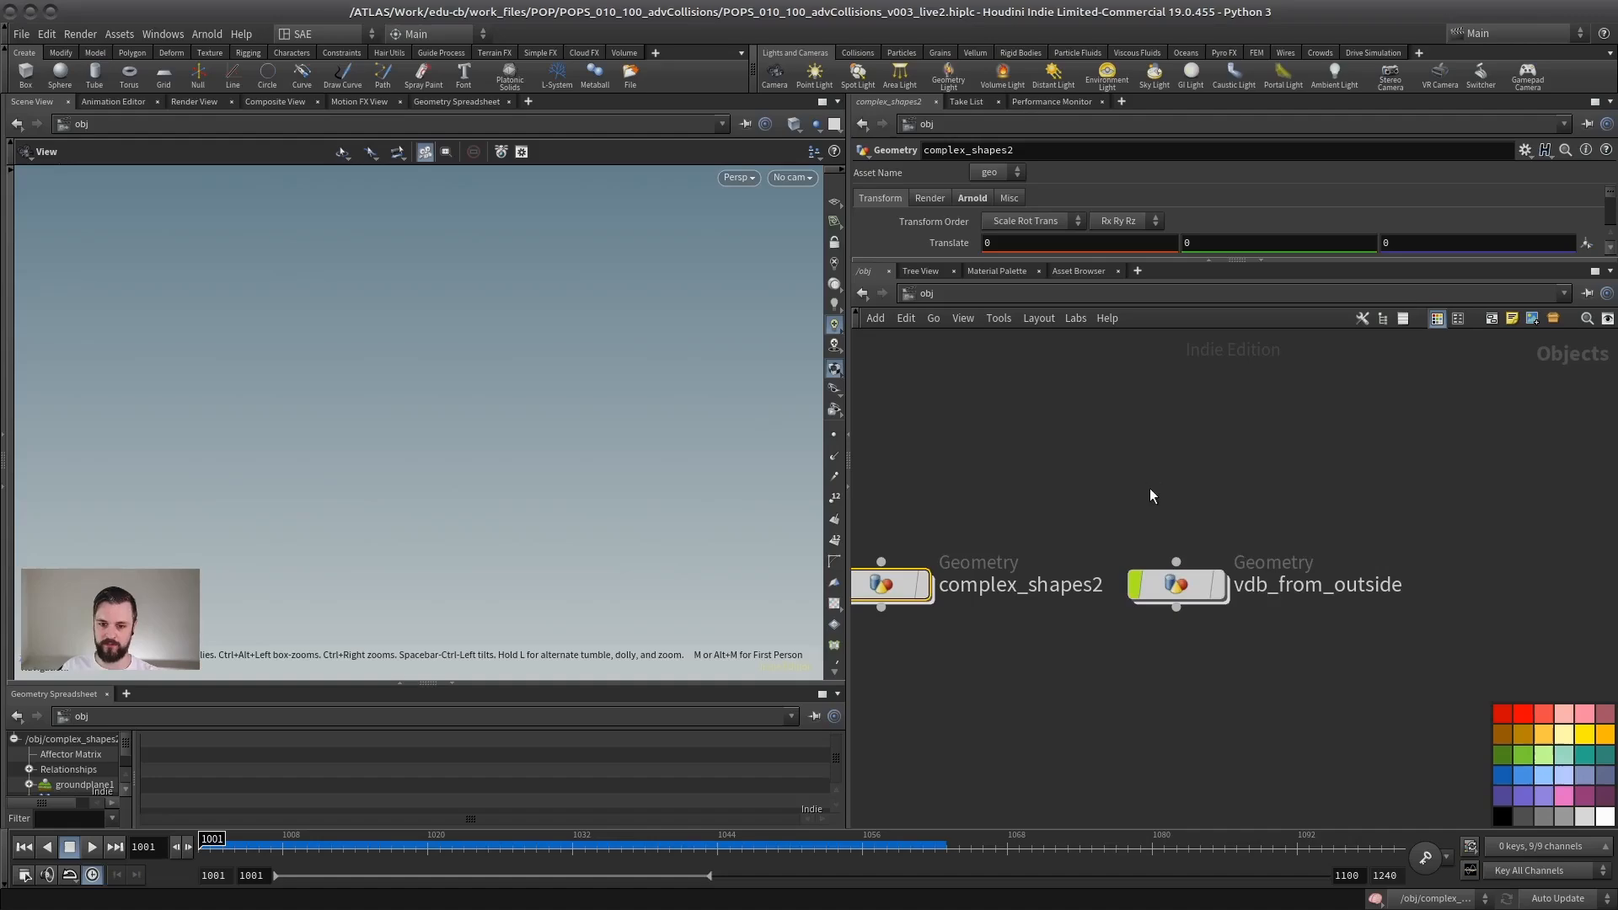
pyautogui.doubleClick(1180, 585)
pyautogui.scroll(8, 1081, 516)
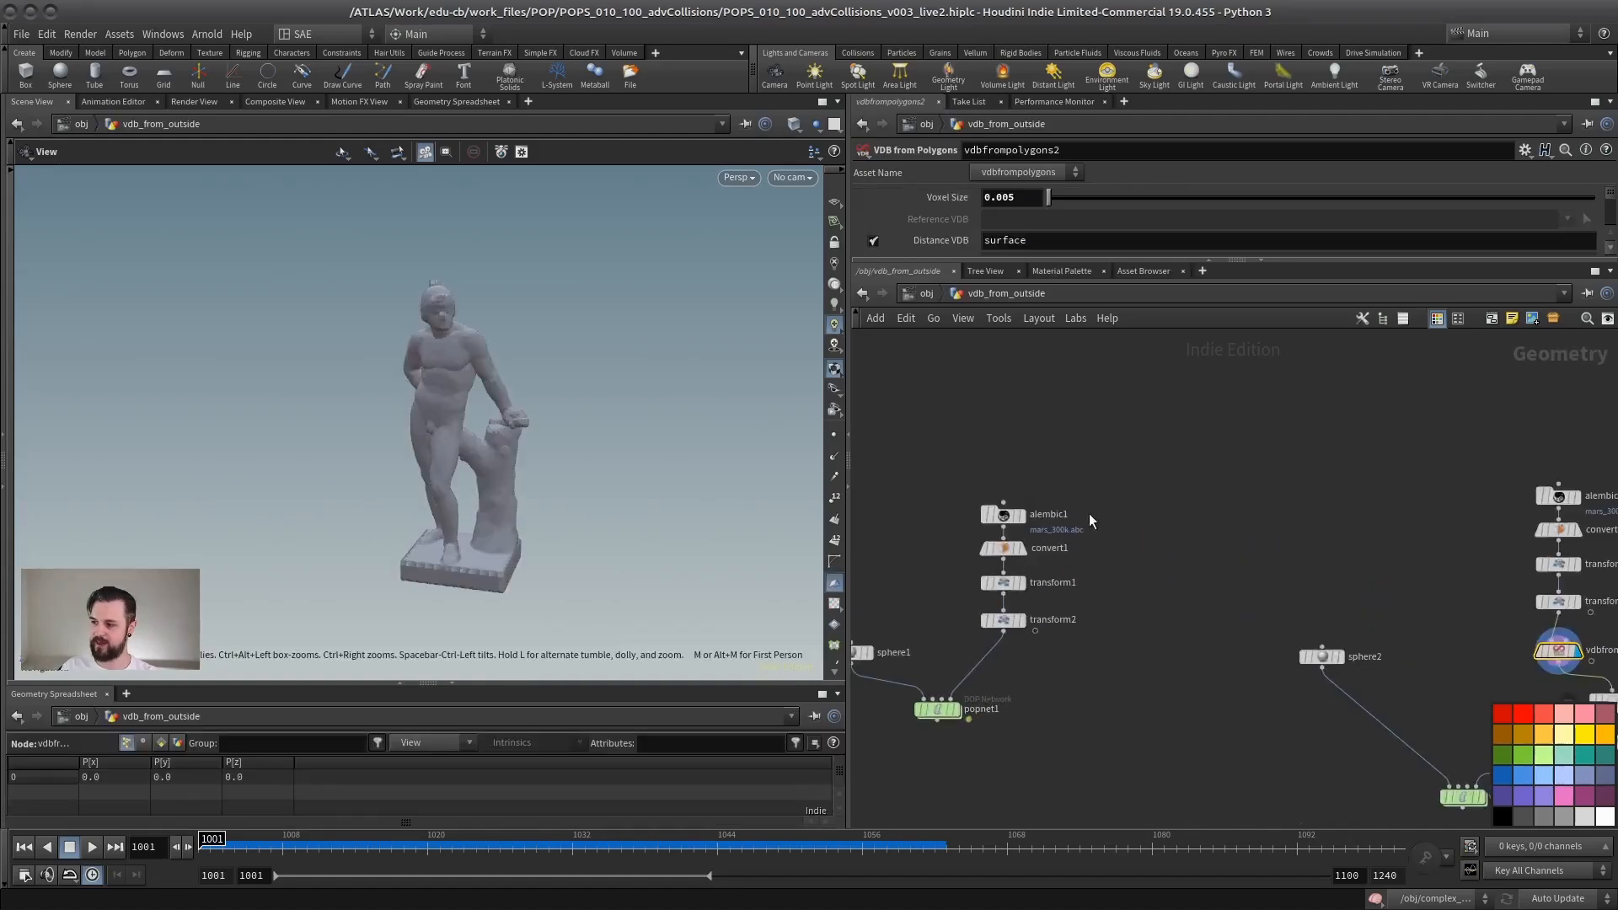
pyautogui.moveTo(1069, 584); pyautogui.dragTo(1266, 508, button='middle')
pyautogui.click(1172, 582)
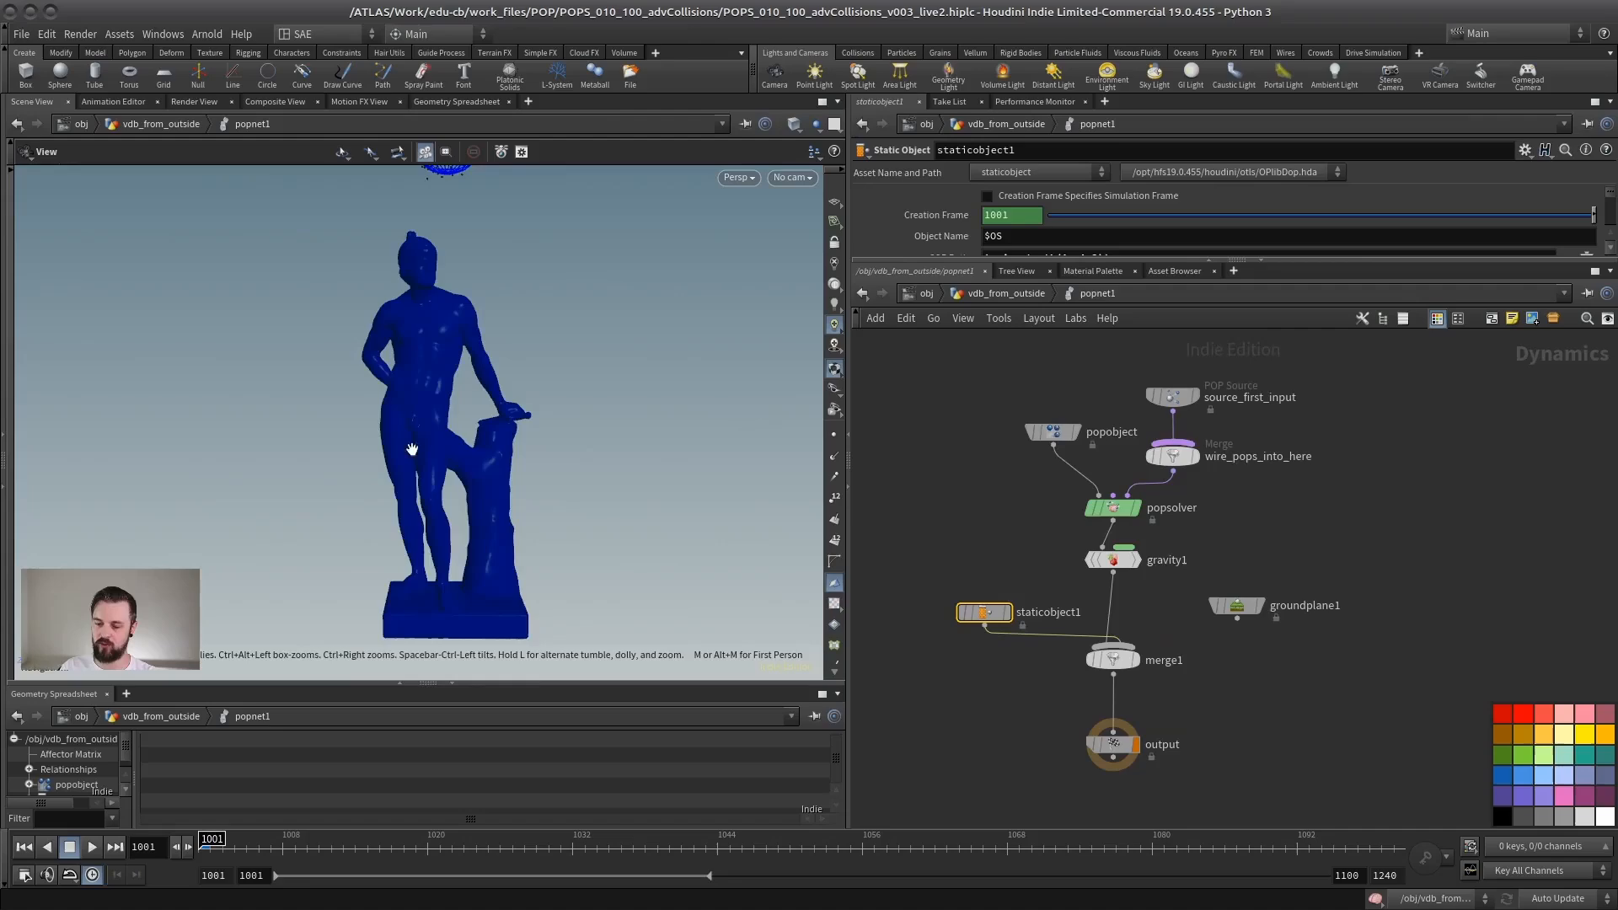
# Step: Inspect the static object's blue collision guide around the statue's head and torso
pyautogui.scroll(4, 453, 380)
pyautogui.moveTo(490, 372); pyautogui.dragTo(543, 534, button='middle')
pyautogui.scroll(4, 543, 534)
pyautogui.moveTo(510, 484); pyautogui.dragTo(550, 413)
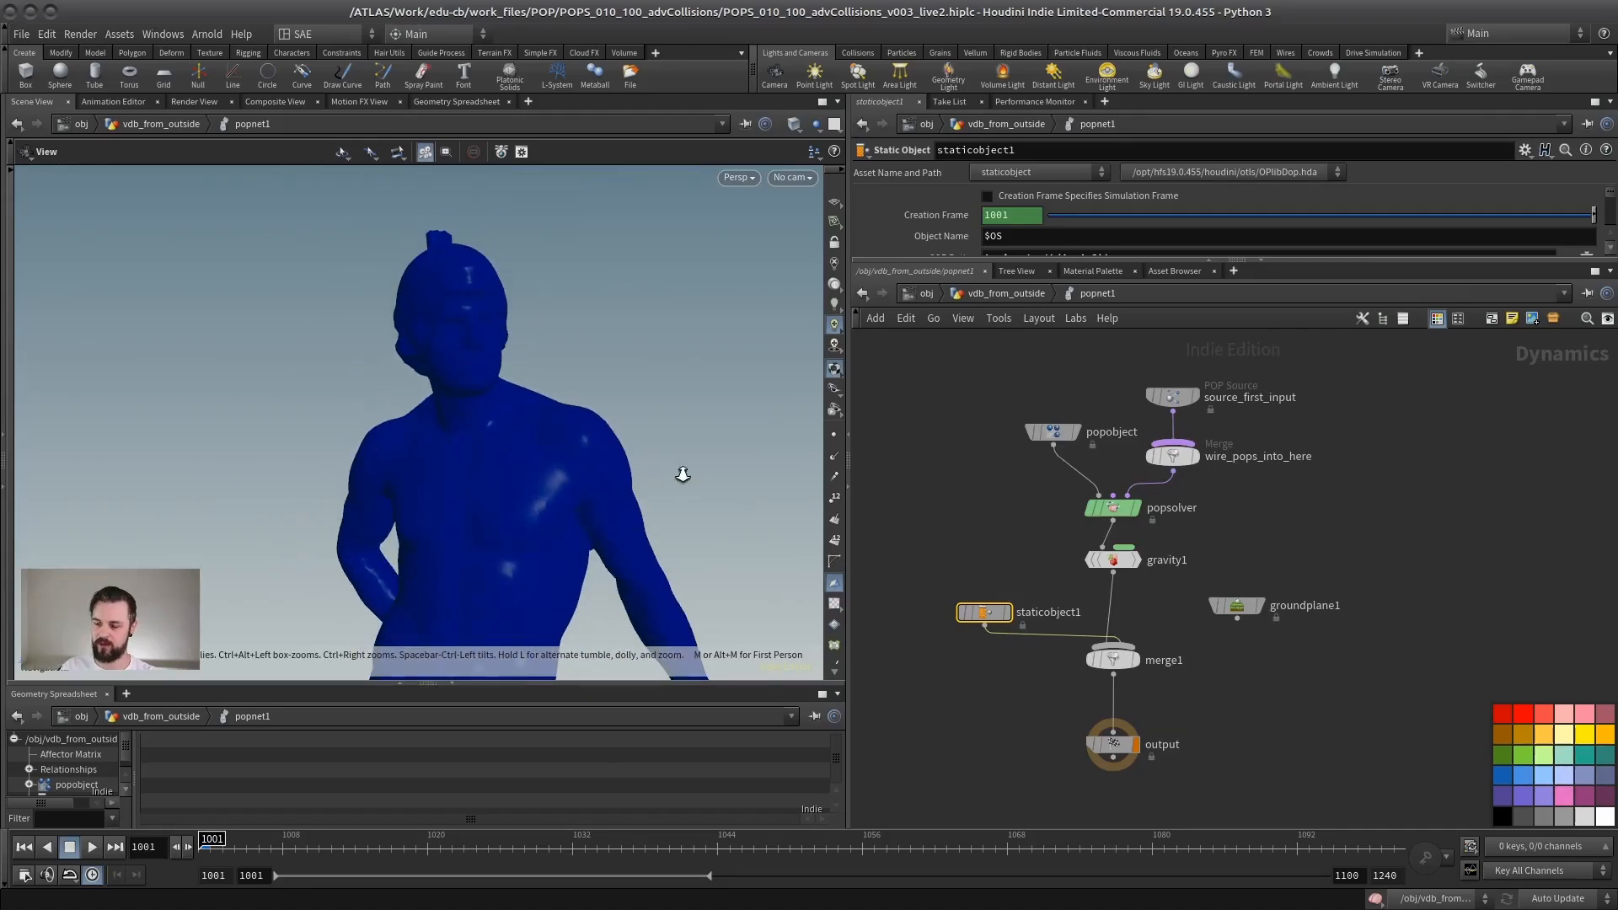
pyautogui.scroll(-3, 683, 474)
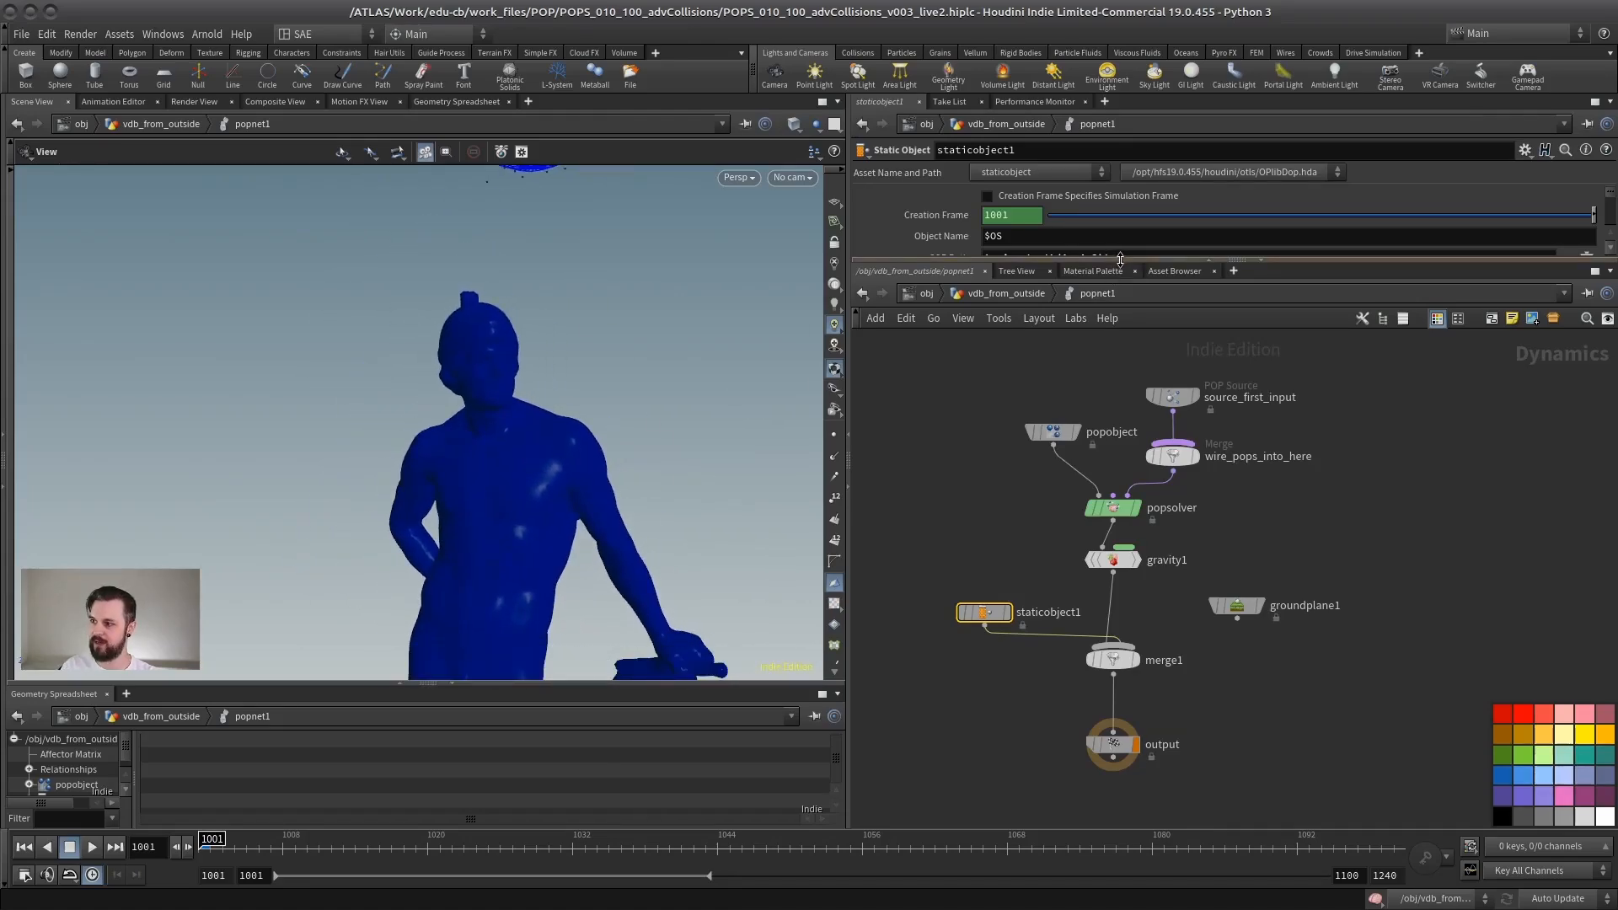
# Step: Enlarge the parameter area to review staticobject1's volume collision settings alongside the statue's collision guide
pyautogui.moveTo(1120, 259); pyautogui.dragTo(1113, 580)
pyautogui.moveTo(986, 578); pyautogui.dragTo(1000, 676)
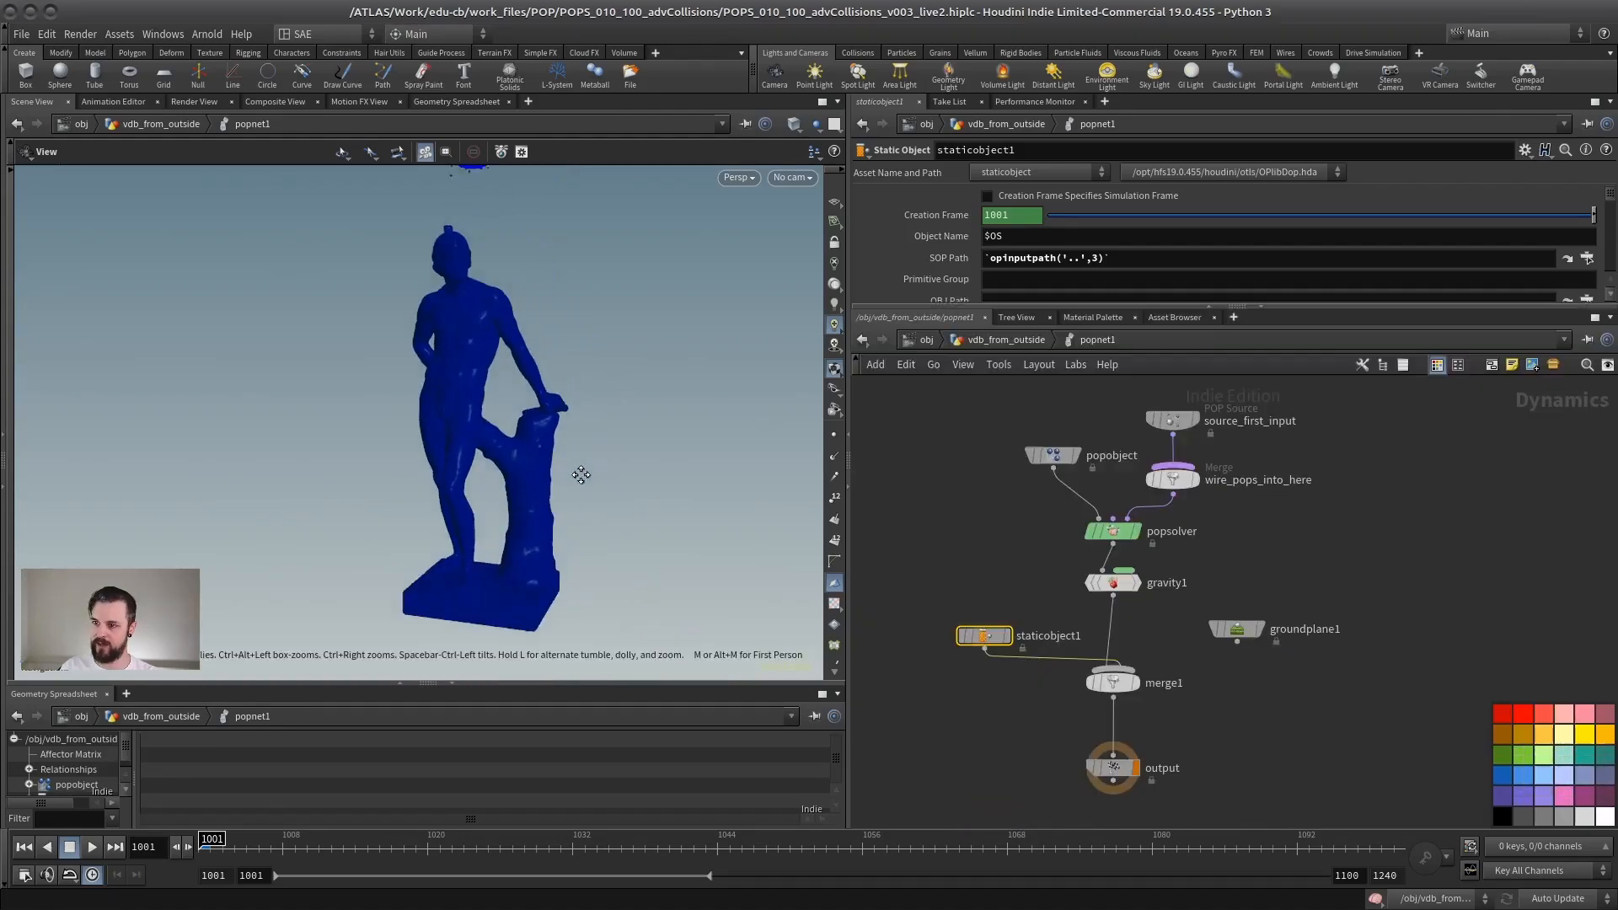
pyautogui.moveTo(582, 475); pyautogui.dragTo(551, 400)
pyautogui.moveTo(500, 350); pyautogui.dragTo(482, 408, button='middle')
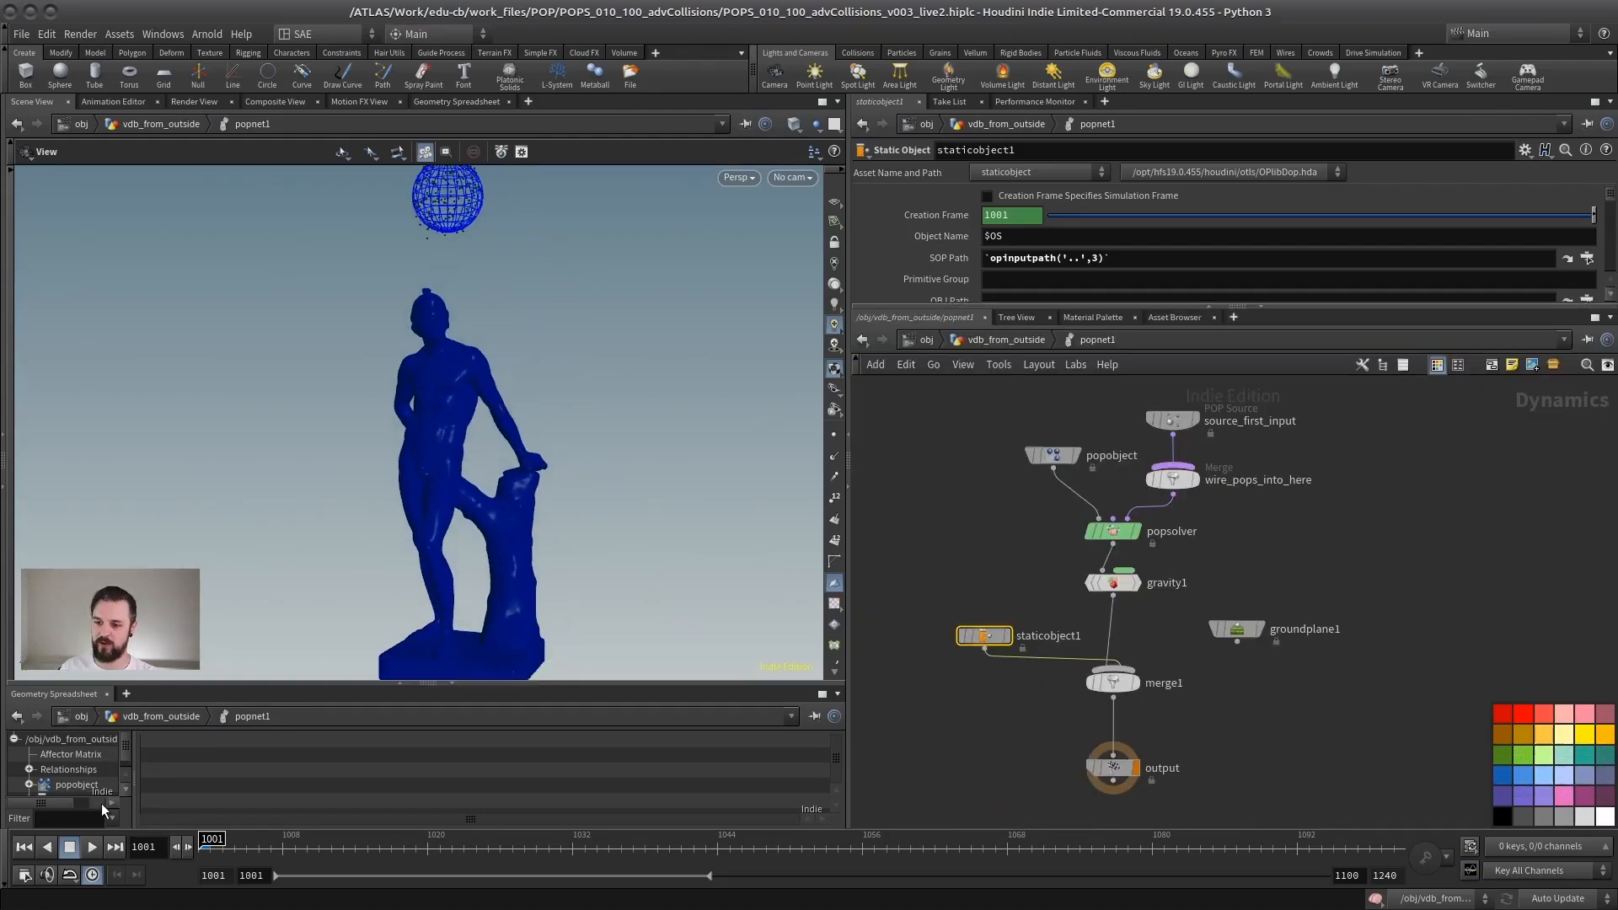
# Step: Go back to vdb_from_outside, display transform2, play the statue's rotation animation, and rewind it to frame 1001
pyautogui.click(1001, 339)
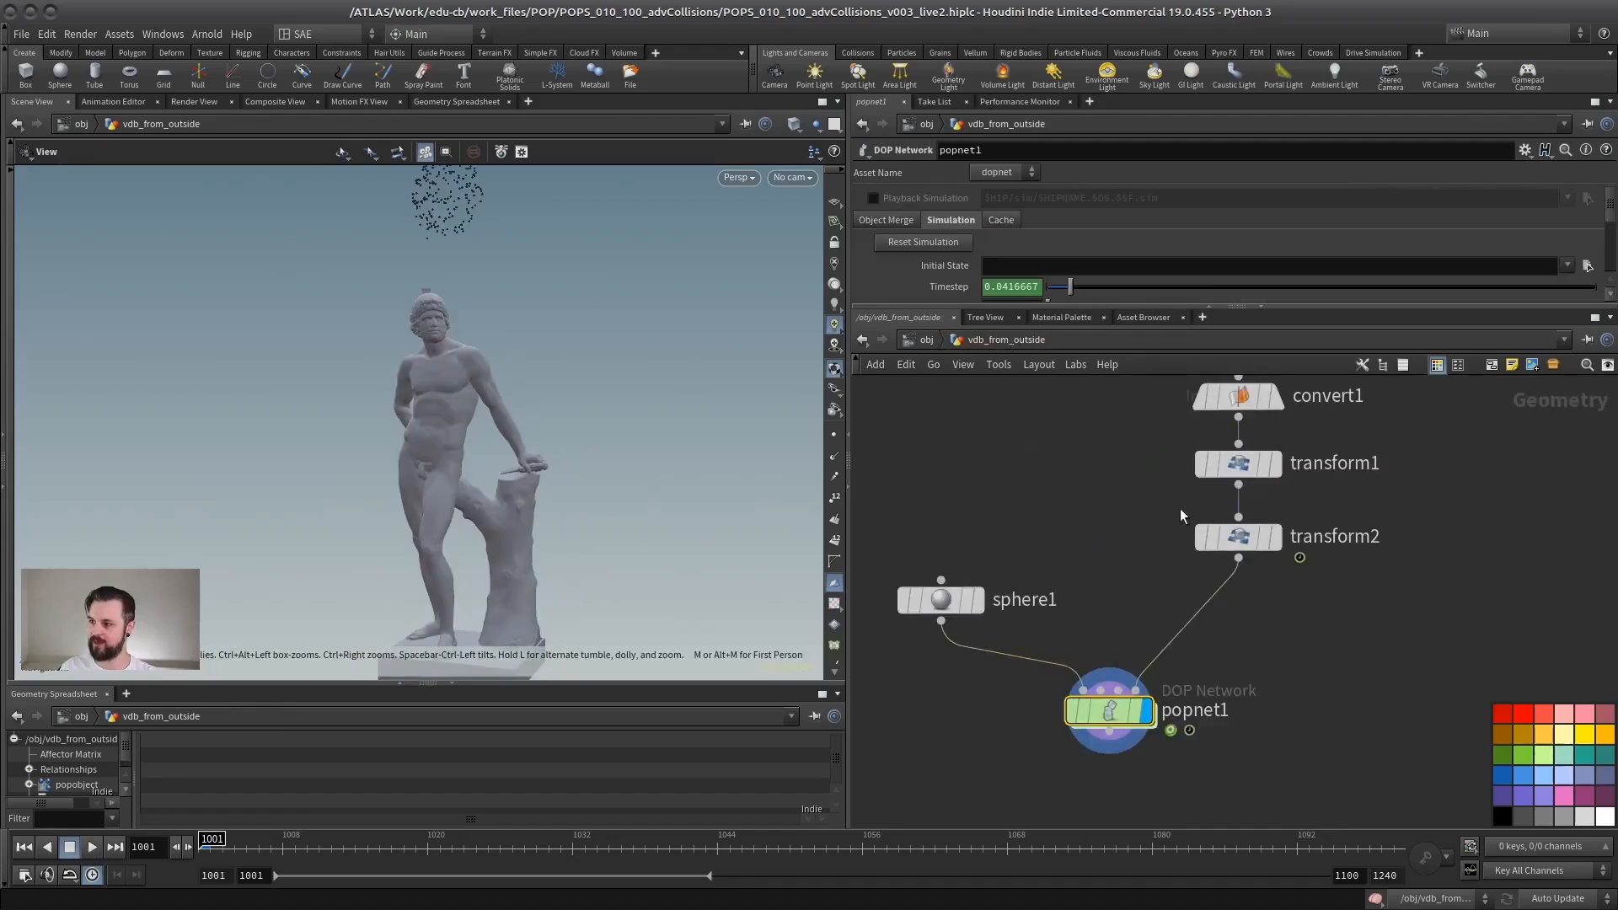
pyautogui.moveTo(1180, 508); pyautogui.dragTo(1100, 549, button='middle')
pyautogui.click(1196, 578)
pyautogui.moveTo(468, 511); pyautogui.dragTo(366, 505, button='right')
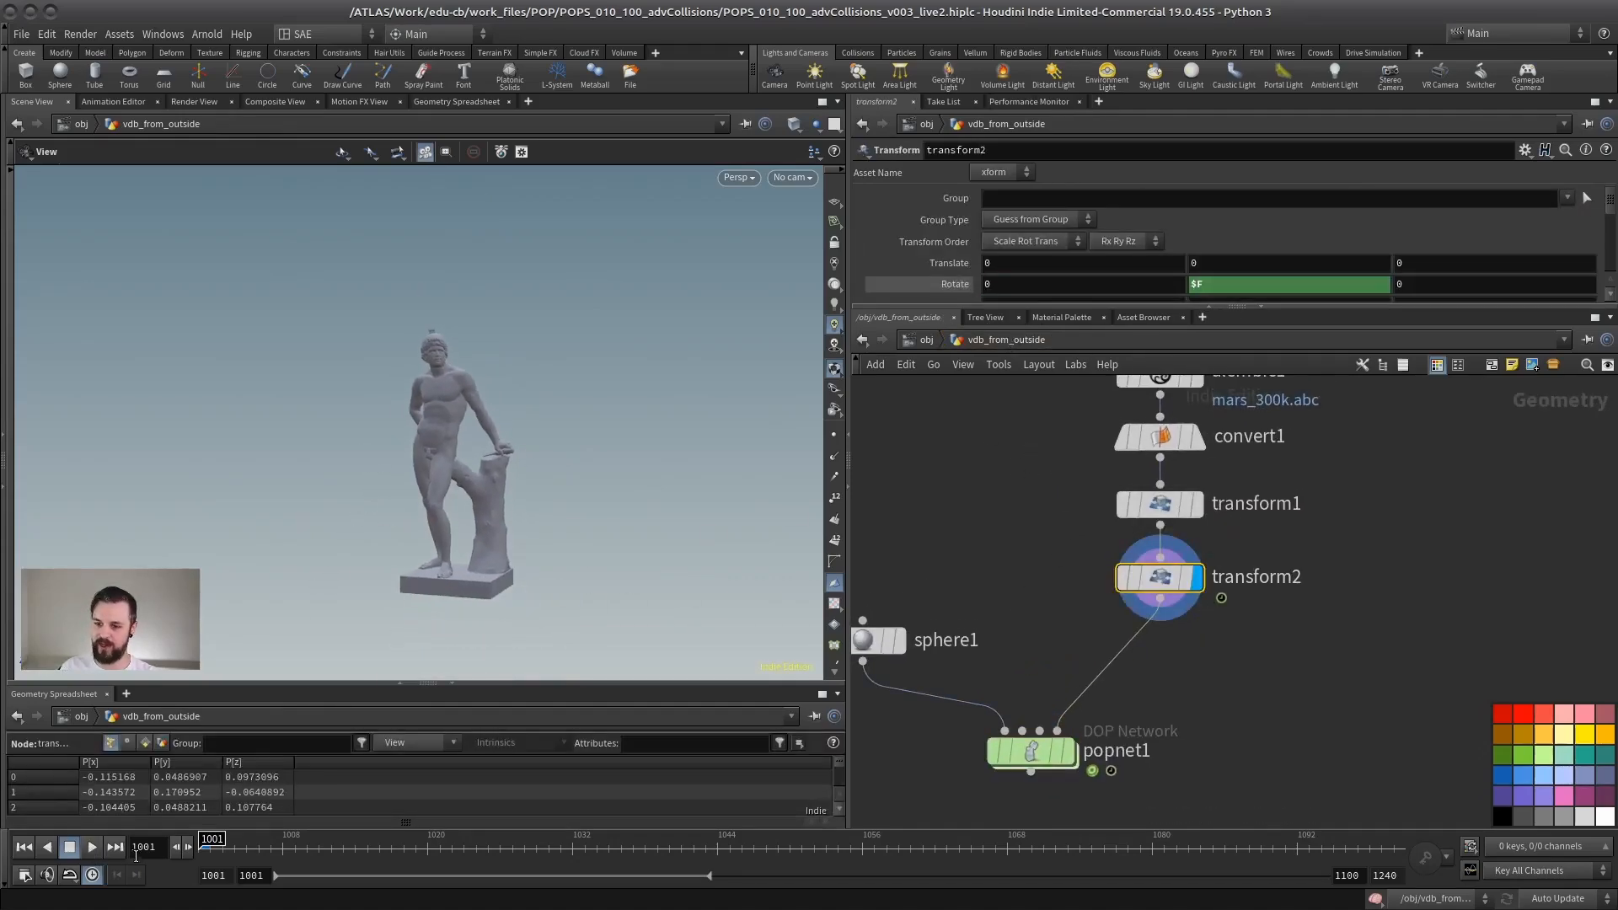
pyautogui.click(92, 847)
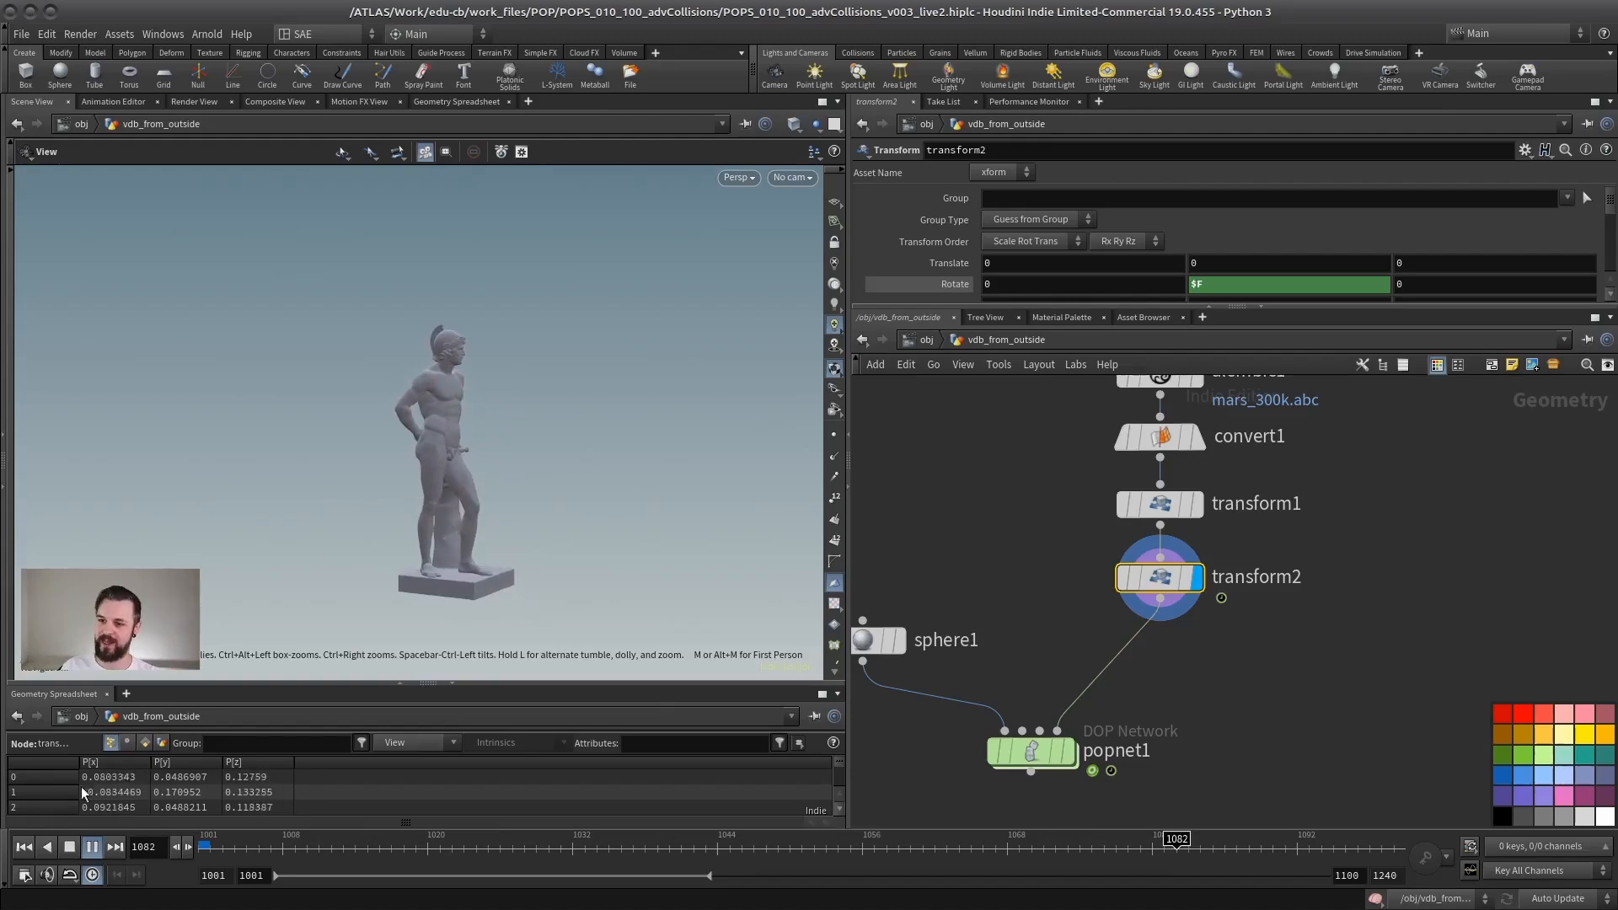
pyautogui.click(69, 847)
pyautogui.click(23, 847)
# Step: Open popnet1 again and expand staticobject1's parameters to examine its deforming geometry setup
pyautogui.doubleClick(1040, 749)
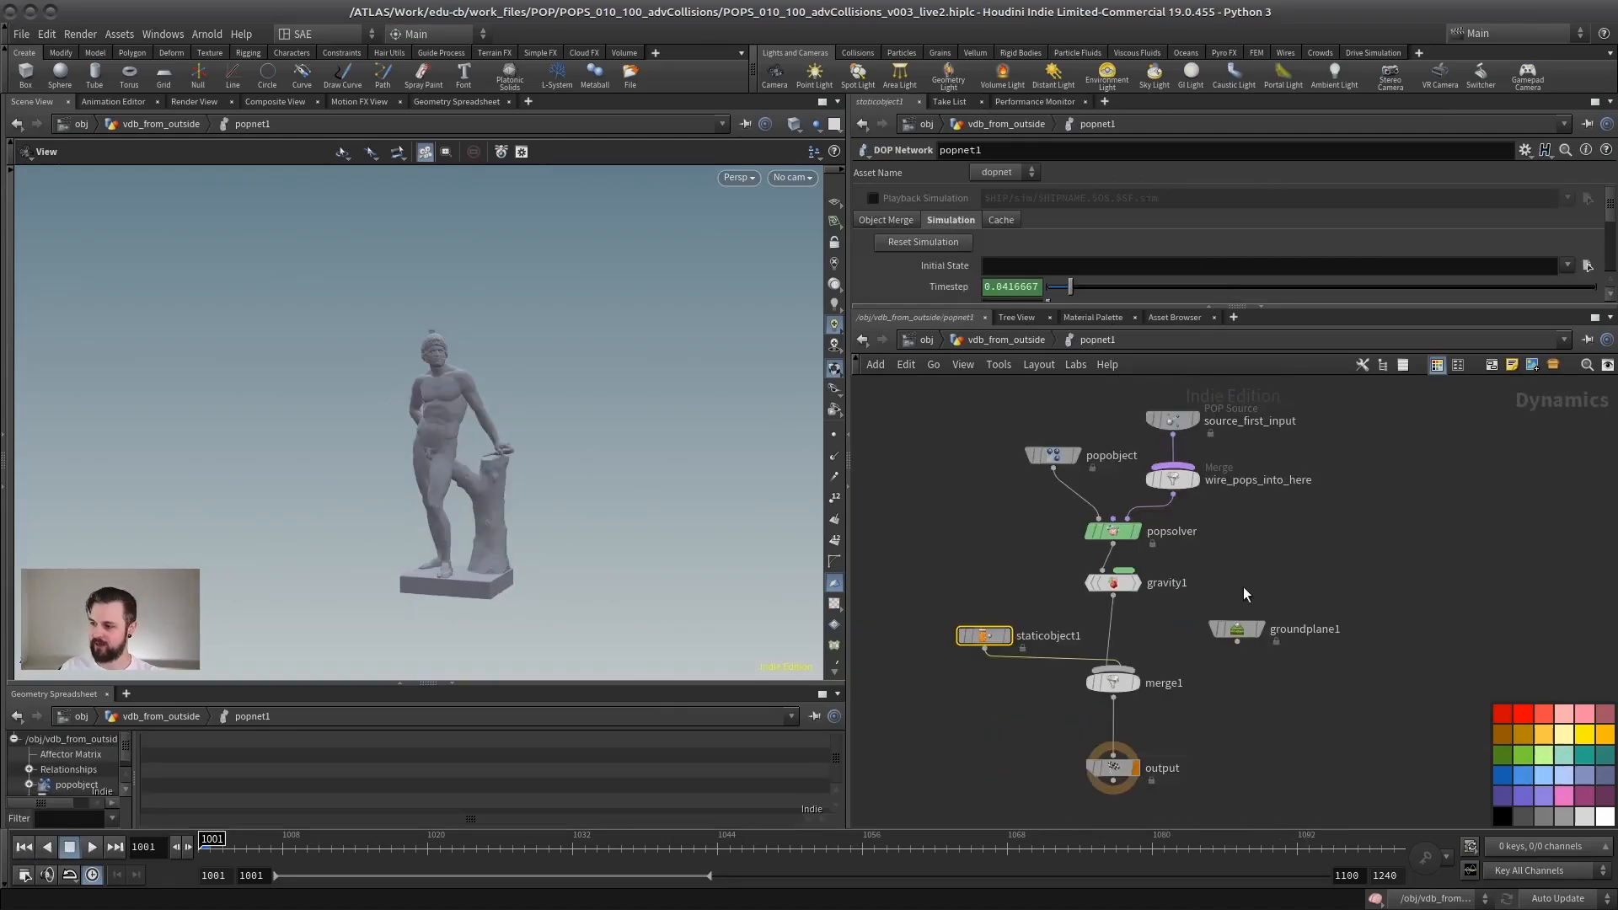
pyautogui.moveTo(1047, 307); pyautogui.dragTo(1064, 517)
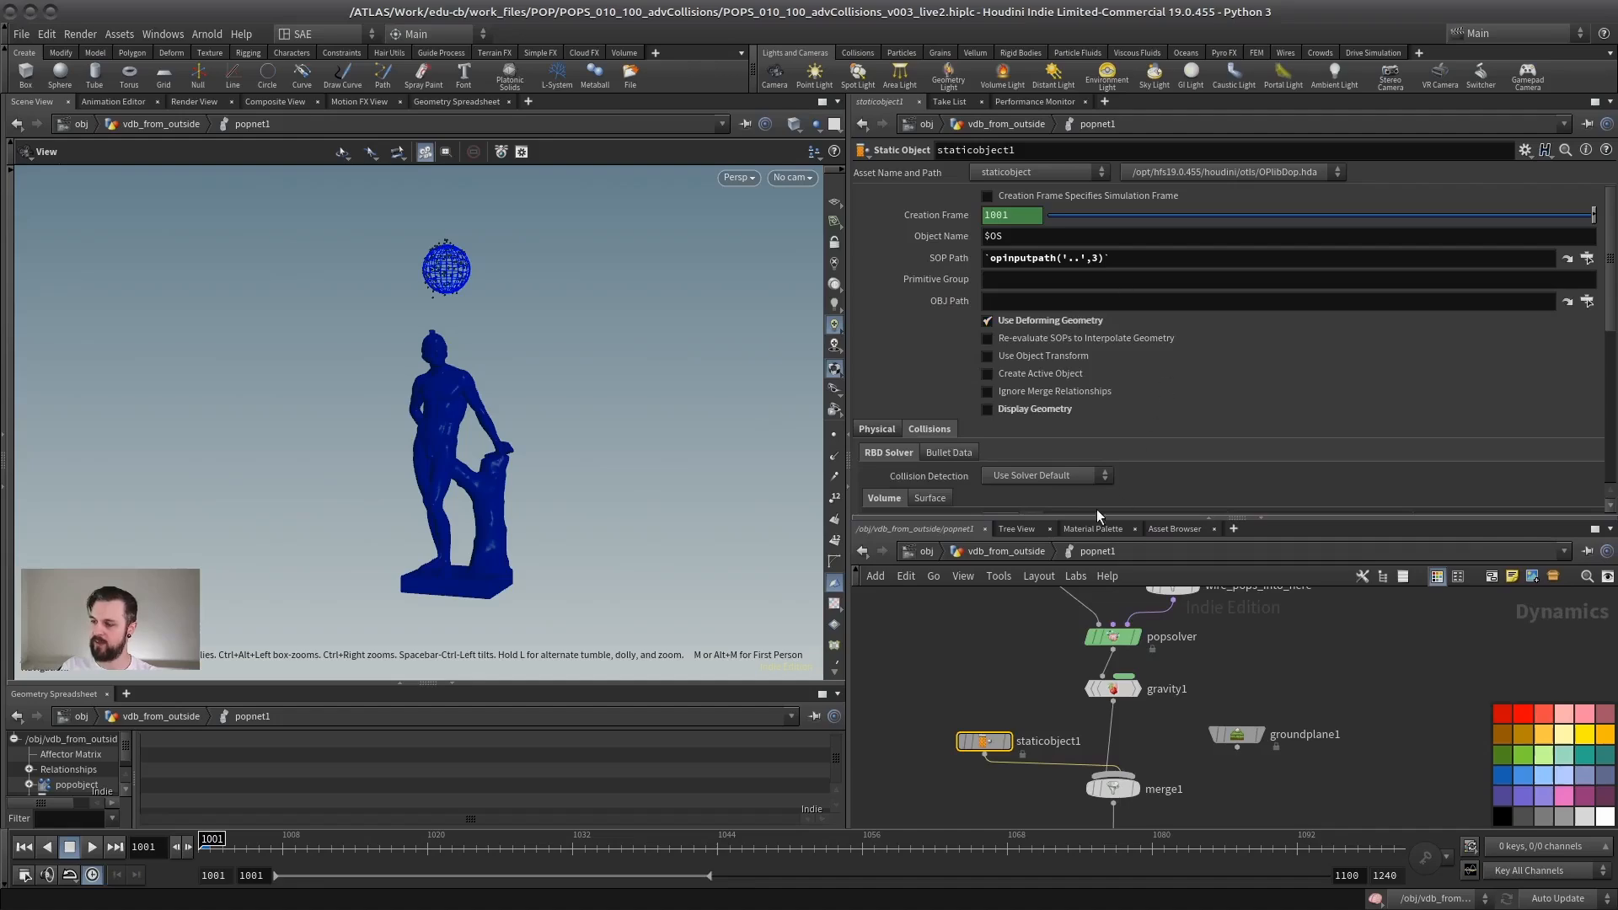
pyautogui.scroll(3, 426, 474)
pyautogui.moveTo(427, 474)
pyautogui.mouseDown()
pyautogui.moveTo(545, 412)
pyautogui.moveTo(434, 472)
pyautogui.mouseUp()
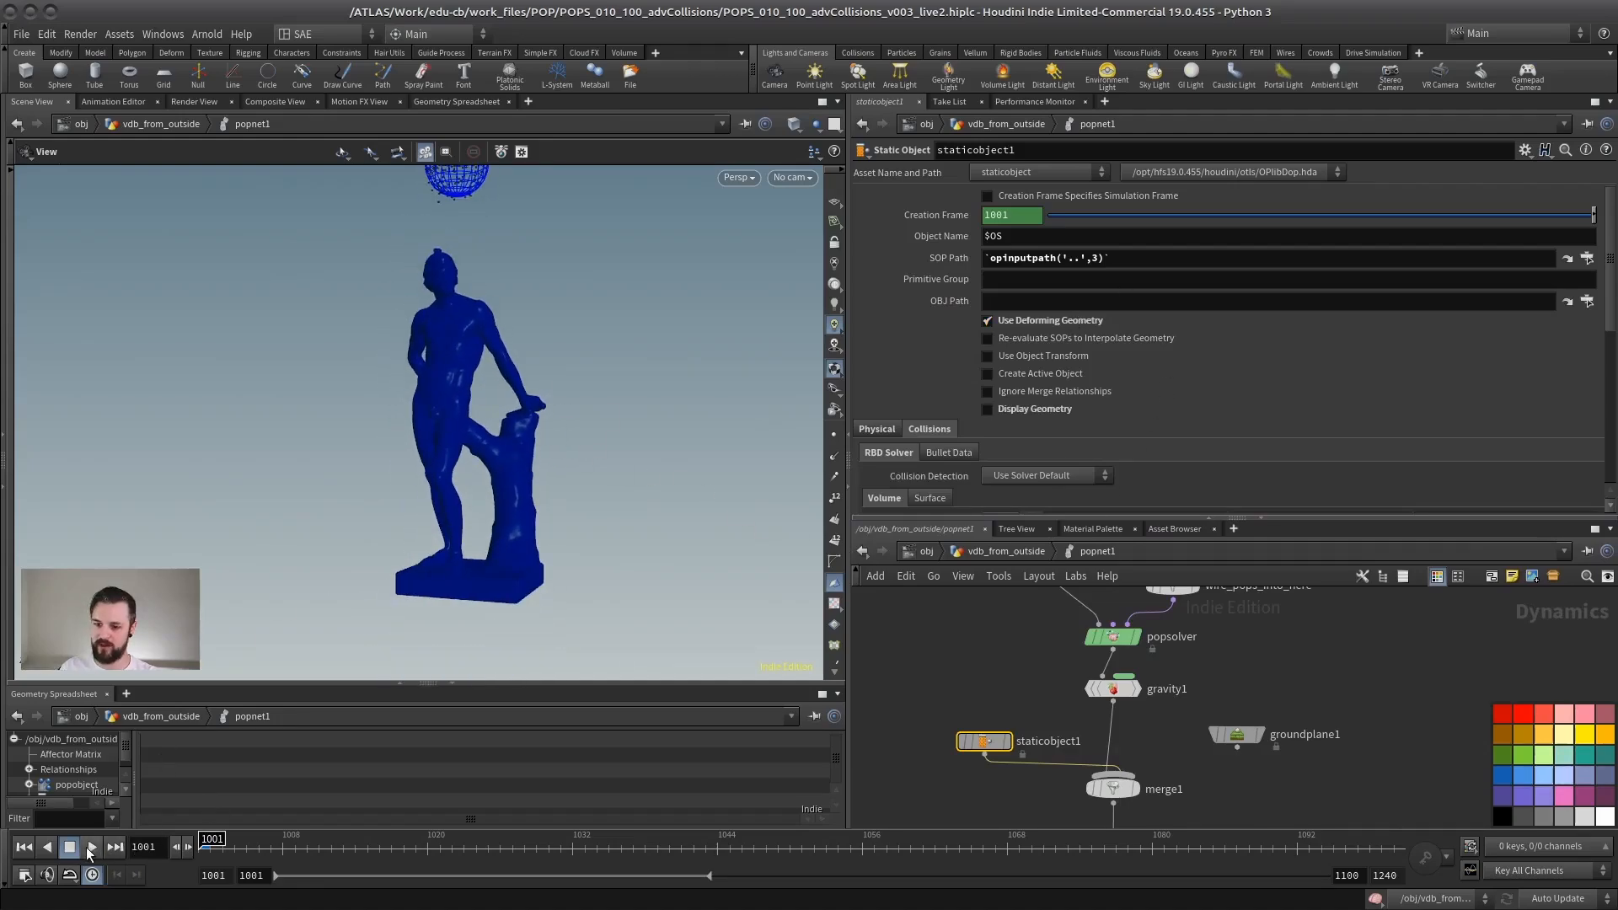
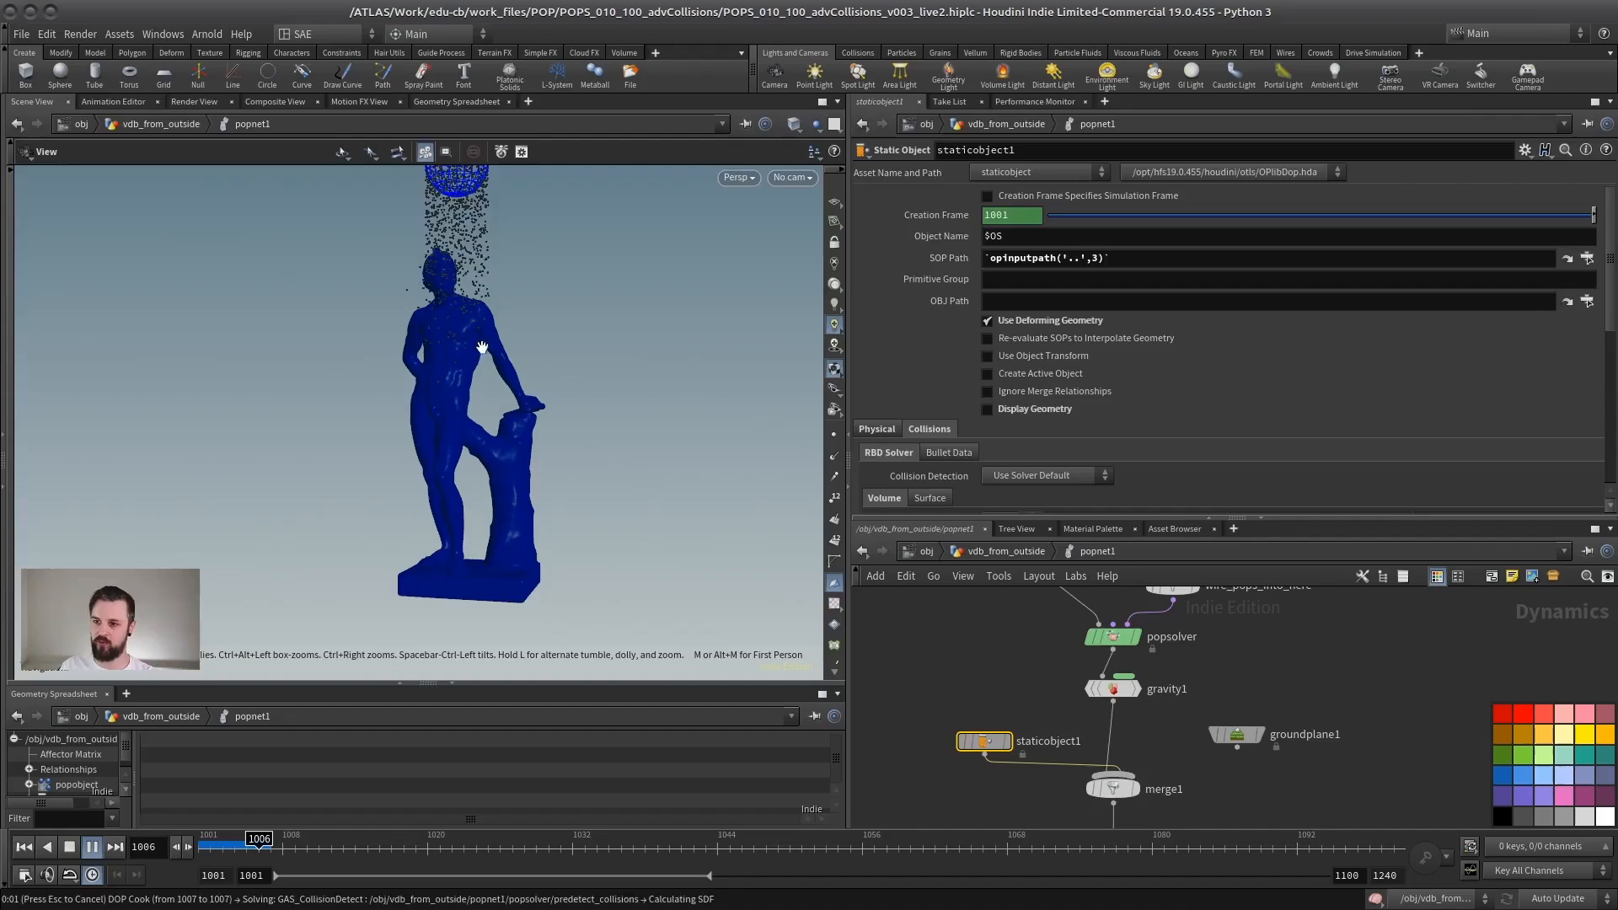
# Step: Stop the popnet1 simulation, return to vdb_from_outside, and enlarge the network area around popnet1
pyautogui.click(69, 846)
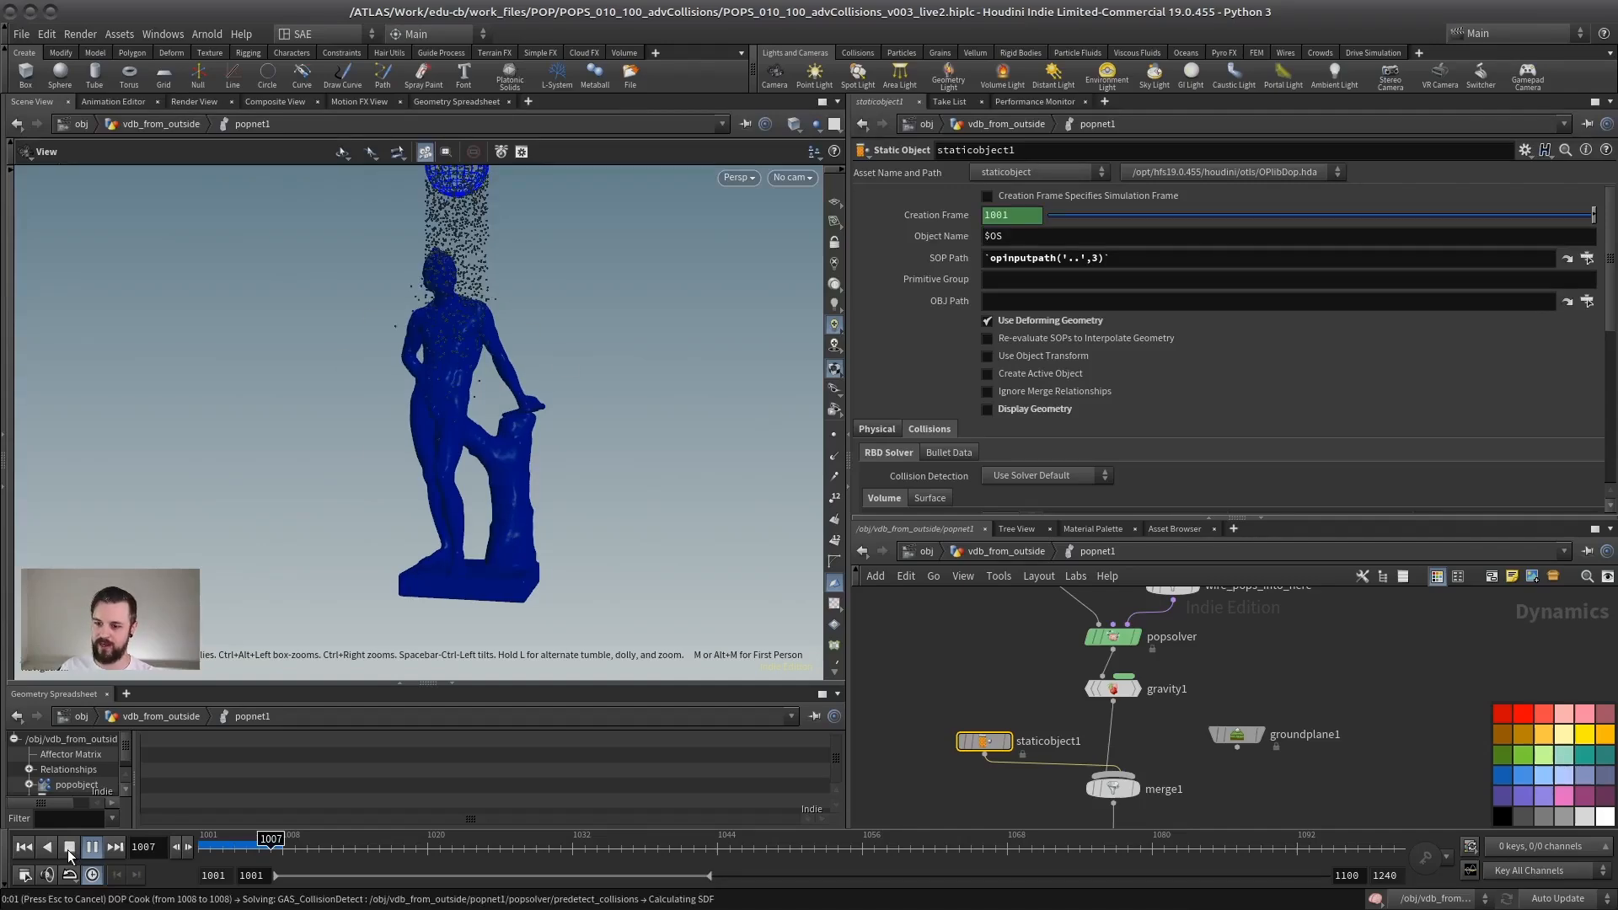
pyautogui.click(998, 552)
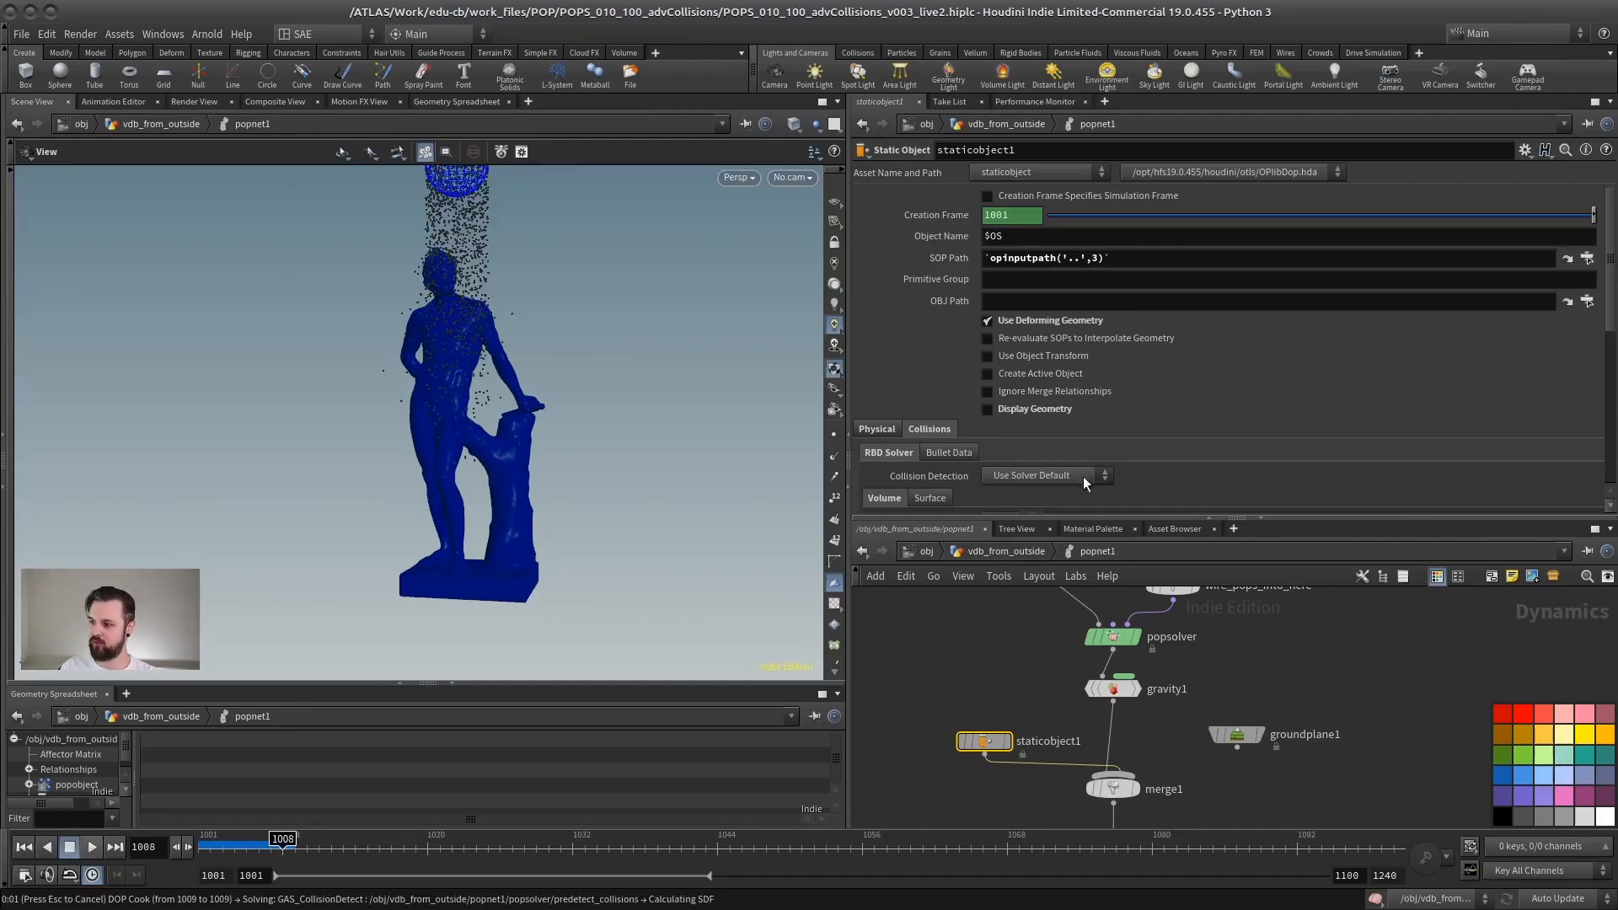
pyautogui.hotkey('ctrl', 'Up')
pyautogui.moveTo(1058, 518); pyautogui.dragTo(1053, 327)
pyautogui.scroll(-3, 1044, 502)
pyautogui.moveTo(1102, 593); pyautogui.dragTo(1071, 550, button='middle')
pyautogui.scroll(5, 1035, 572)
pyautogui.moveTo(969, 708); pyautogui.dragTo(1048, 707, button='middle')
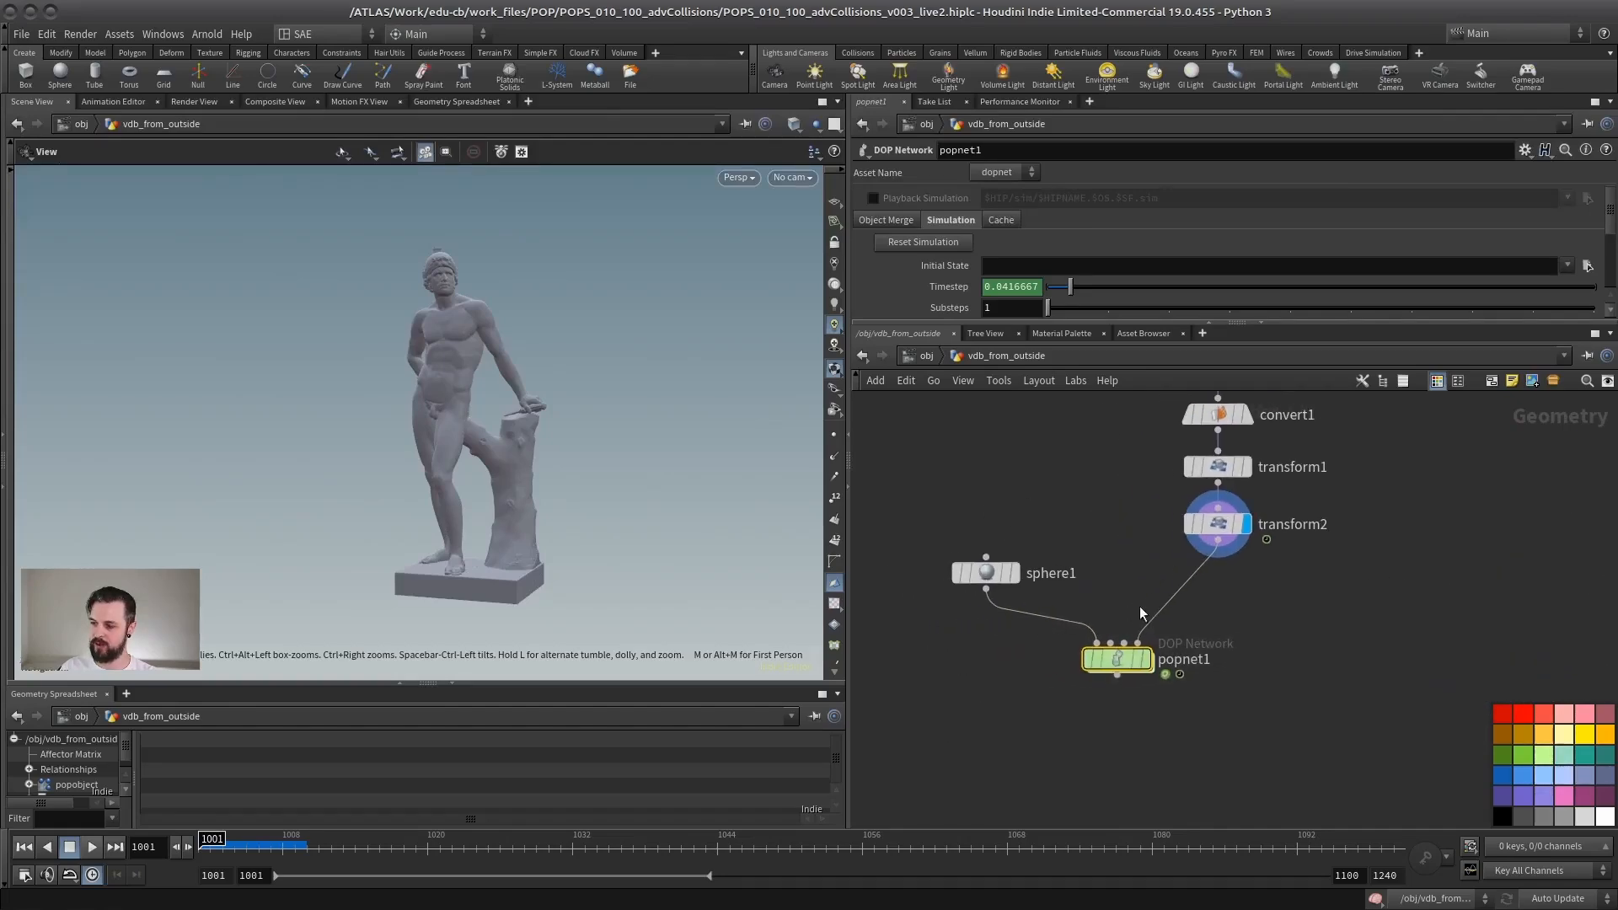
pyautogui.moveTo(1118, 665)
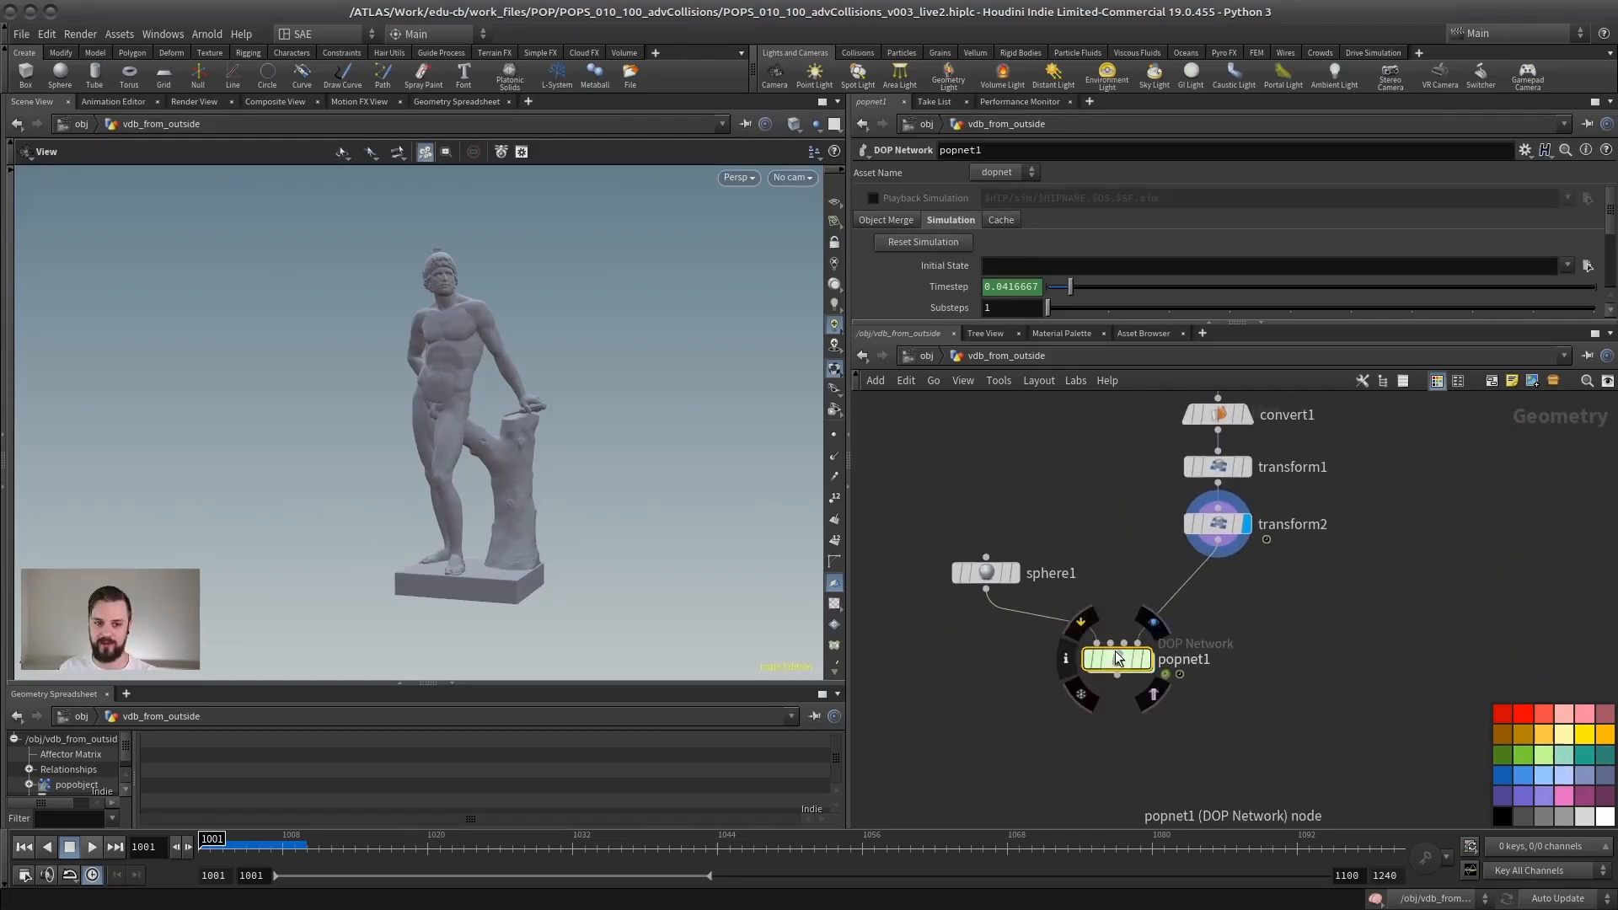
# Step: Display vdbfrompolygons2 in the volumeSample setup, play the rotating statue VDB, and rewind it to frame 1001
pyautogui.scroll(-4, 1291, 580)
pyautogui.moveTo(1291, 580); pyautogui.dragTo(831, 569, button='middle')
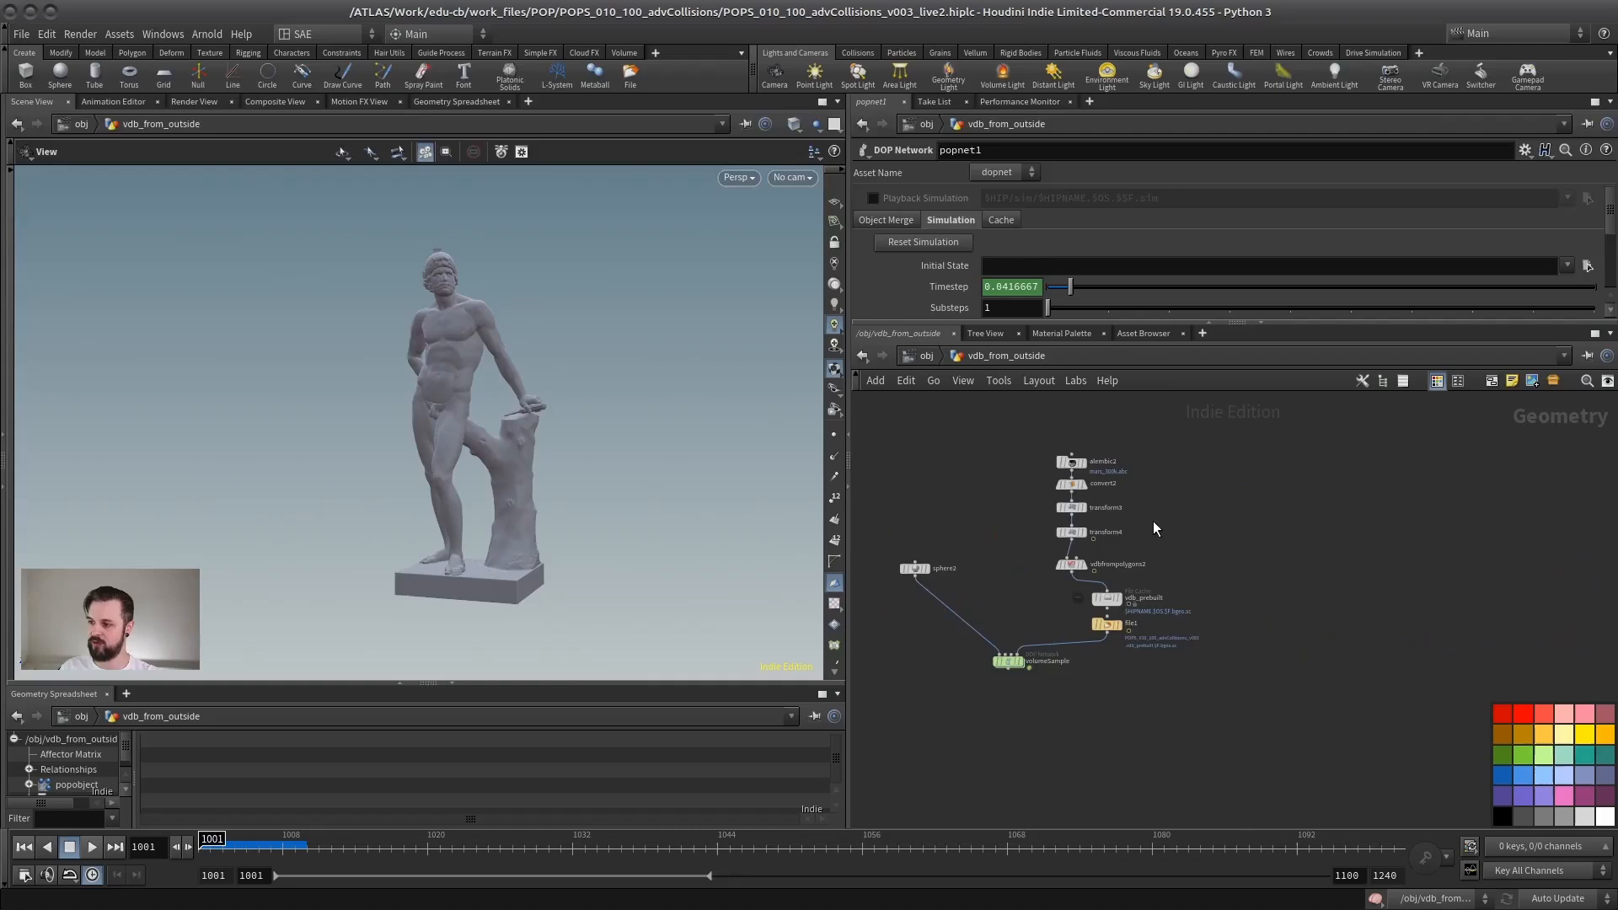
pyautogui.scroll(5, 1154, 525)
pyautogui.moveTo(1154, 524); pyautogui.dragTo(1362, 477, button='middle')
pyautogui.click(1215, 550)
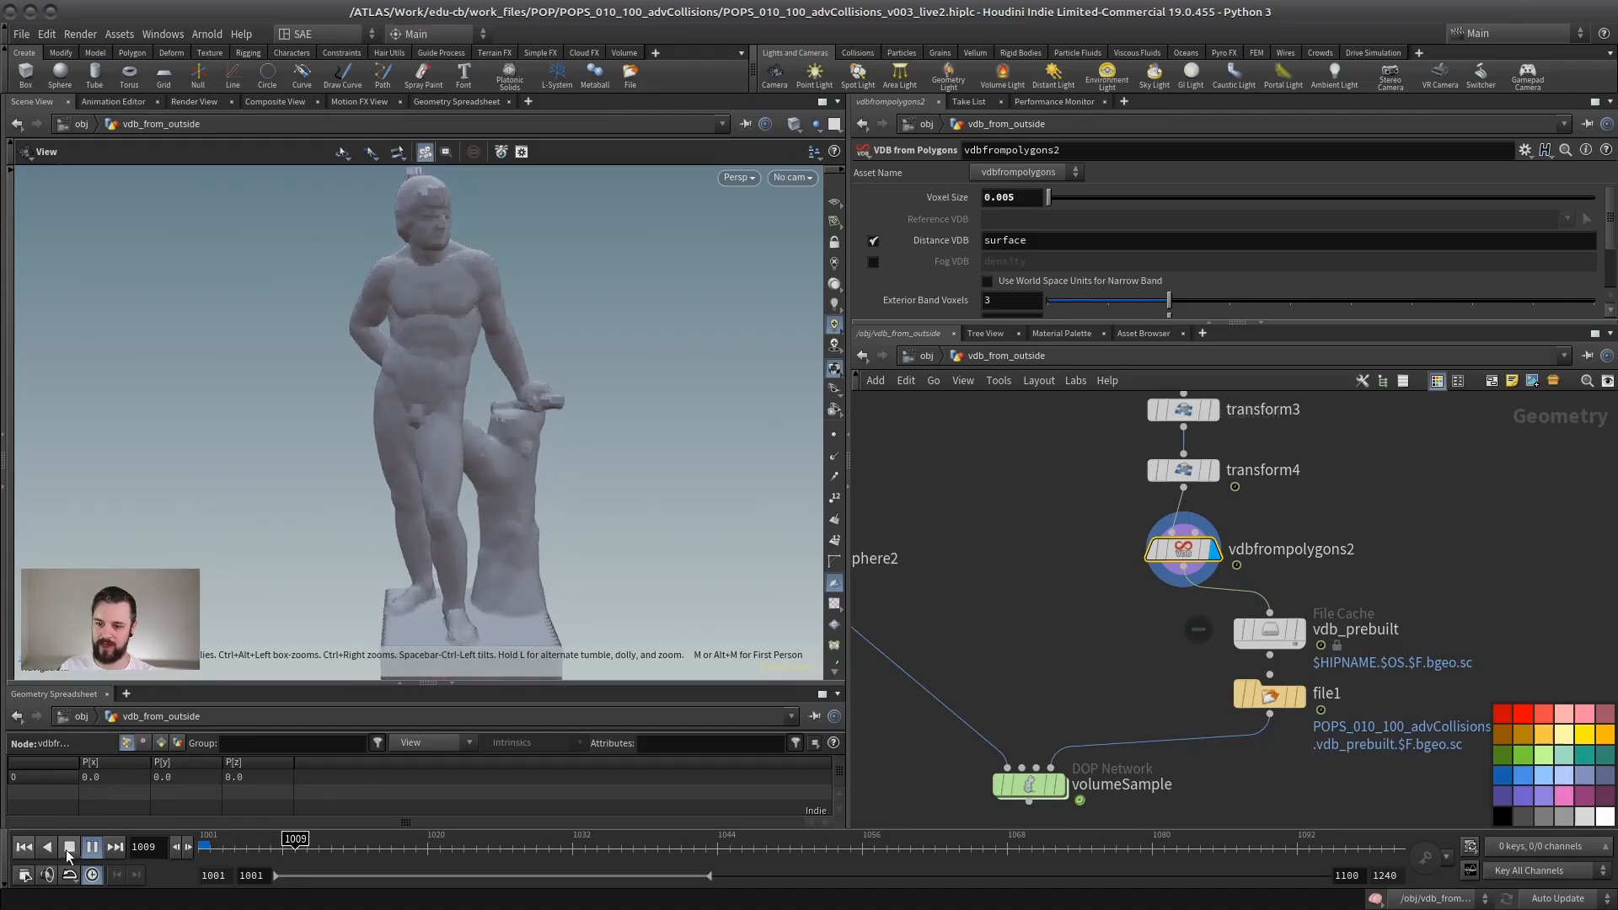
pyautogui.click(23, 848)
pyautogui.moveTo(574, 473); pyautogui.dragTo(552, 474)
pyautogui.moveTo(577, 486); pyautogui.dragTo(453, 315, button='right')
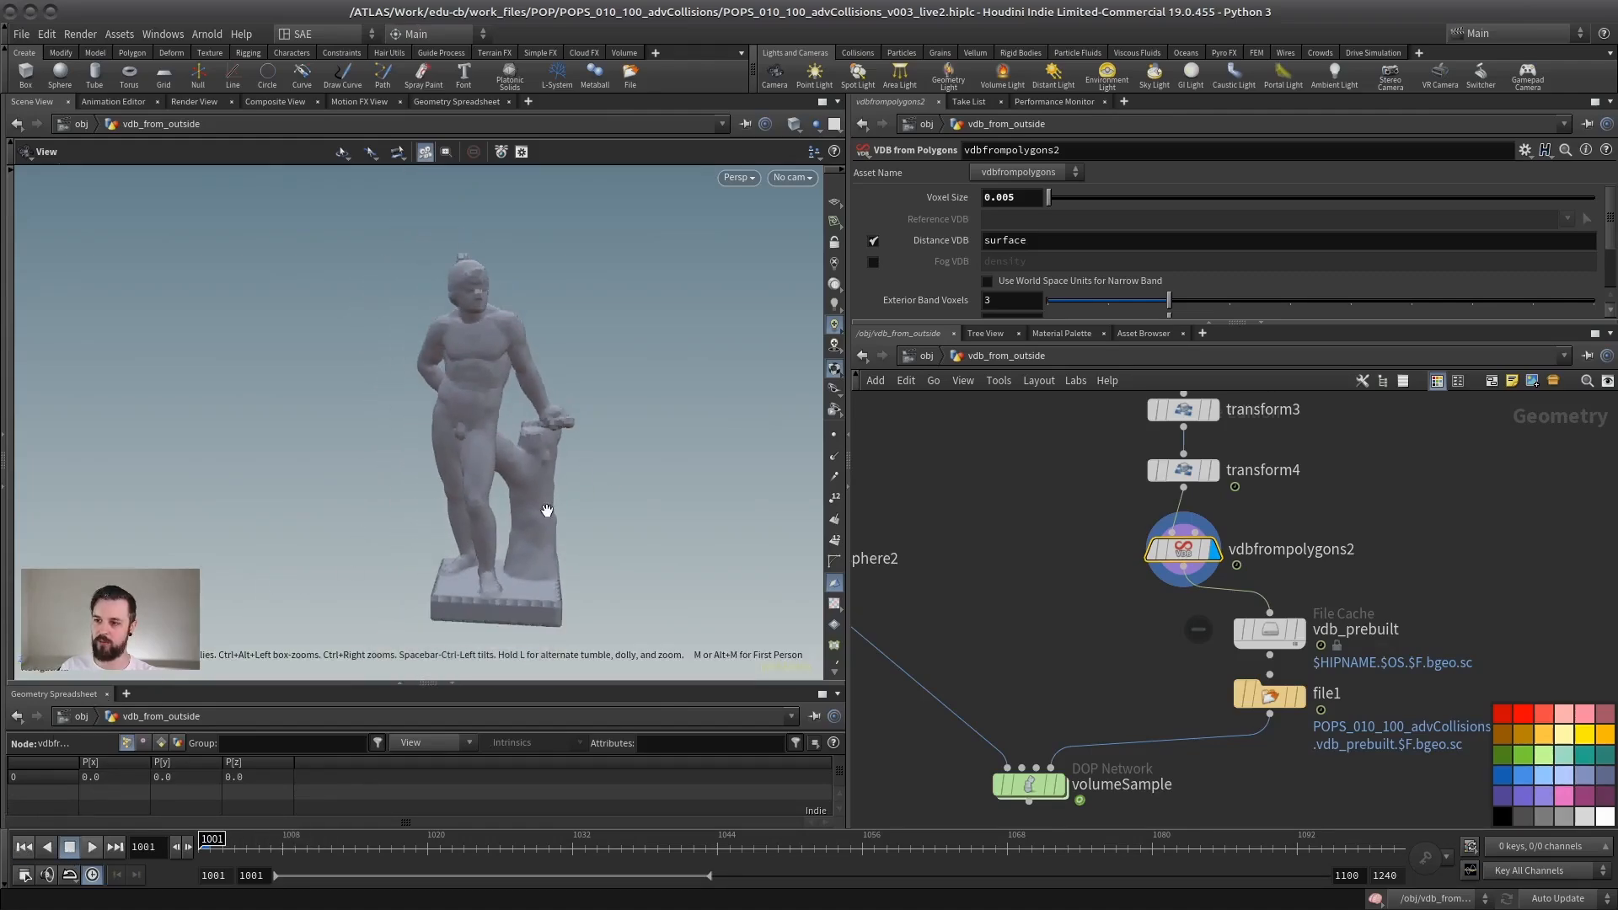
# Step: Check the vdb_prebuilt cache, display file1, play the cached VDB sequence, and rewind to frame 1001
pyautogui.moveTo(1155, 594); pyautogui.dragTo(1024, 524, button='middle')
pyautogui.click(1140, 562)
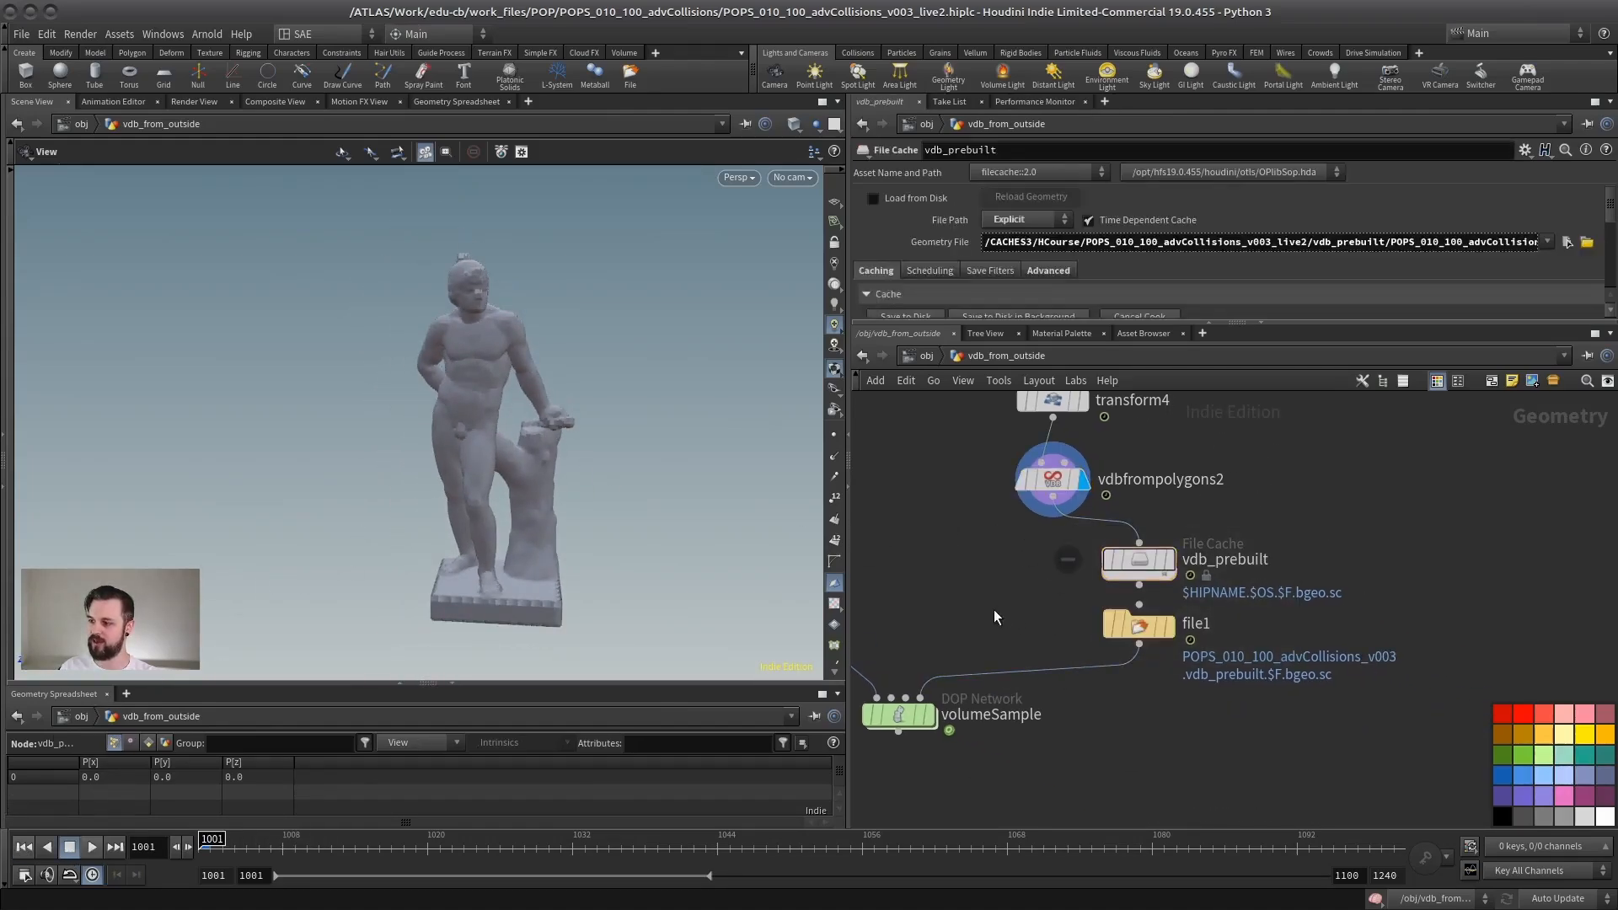
pyautogui.click(1171, 626)
pyautogui.click(1141, 630)
pyautogui.click(92, 847)
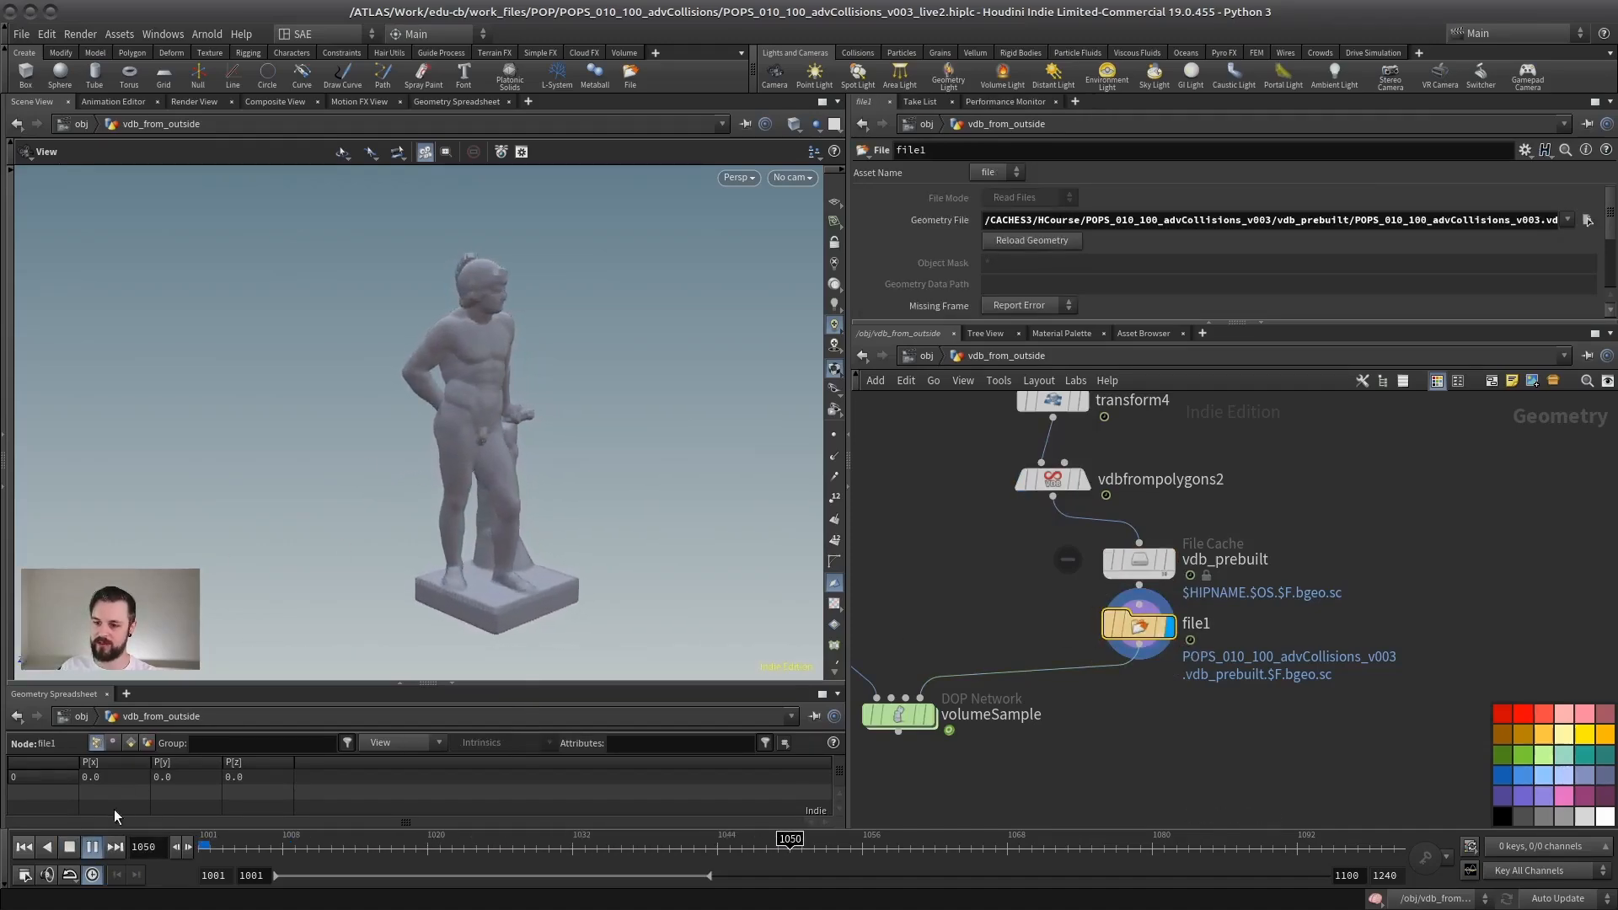
pyautogui.click(68, 847)
pyautogui.click(25, 848)
# Step: Open the volumeSample network and expand the parameter area to show staticobject1's volume collision settings
pyautogui.moveTo(888, 555); pyautogui.dragTo(969, 503, button='middle')
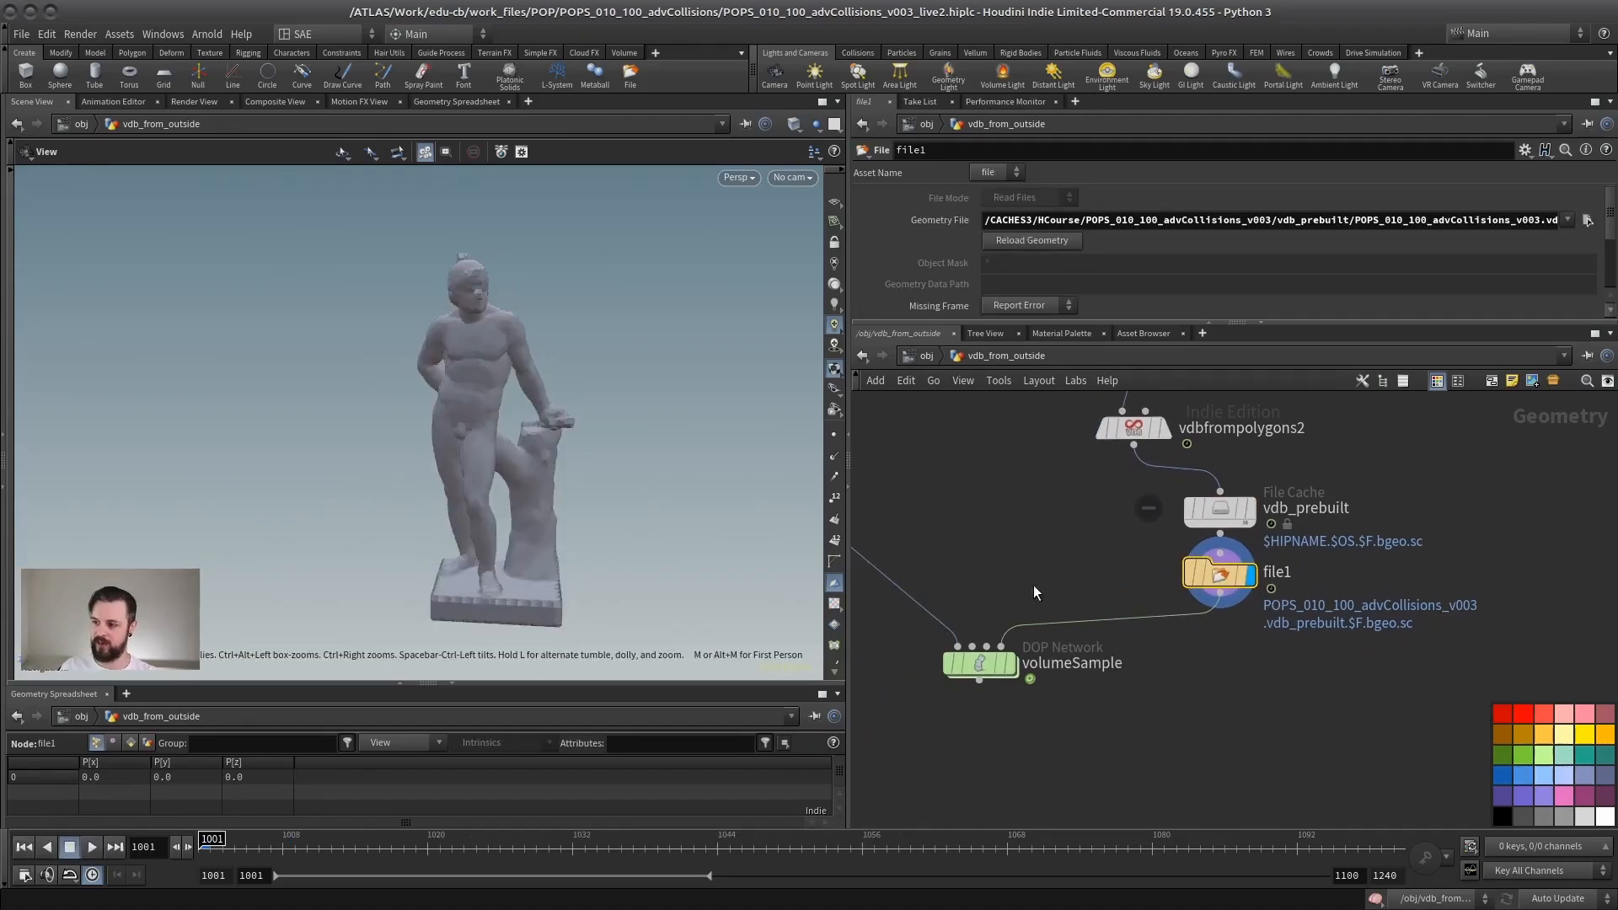
pyautogui.moveTo(433, 436); pyautogui.dragTo(540, 413, button='right')
pyautogui.moveTo(540, 413); pyautogui.dragTo(502, 405)
pyautogui.doubleClick(979, 660)
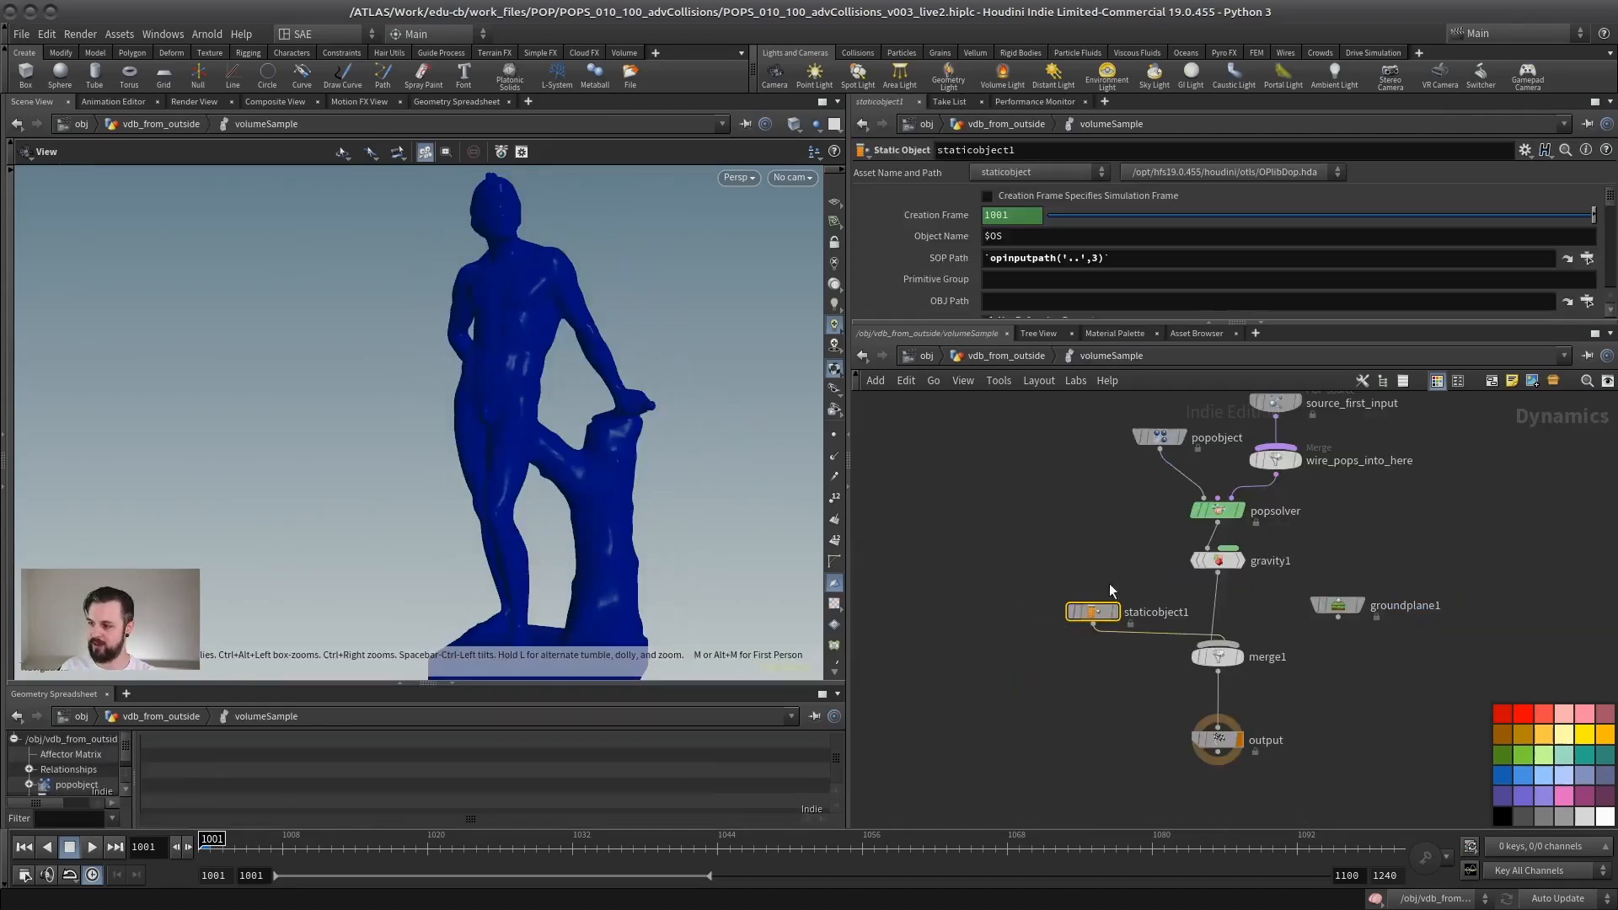
pyautogui.click(1184, 333)
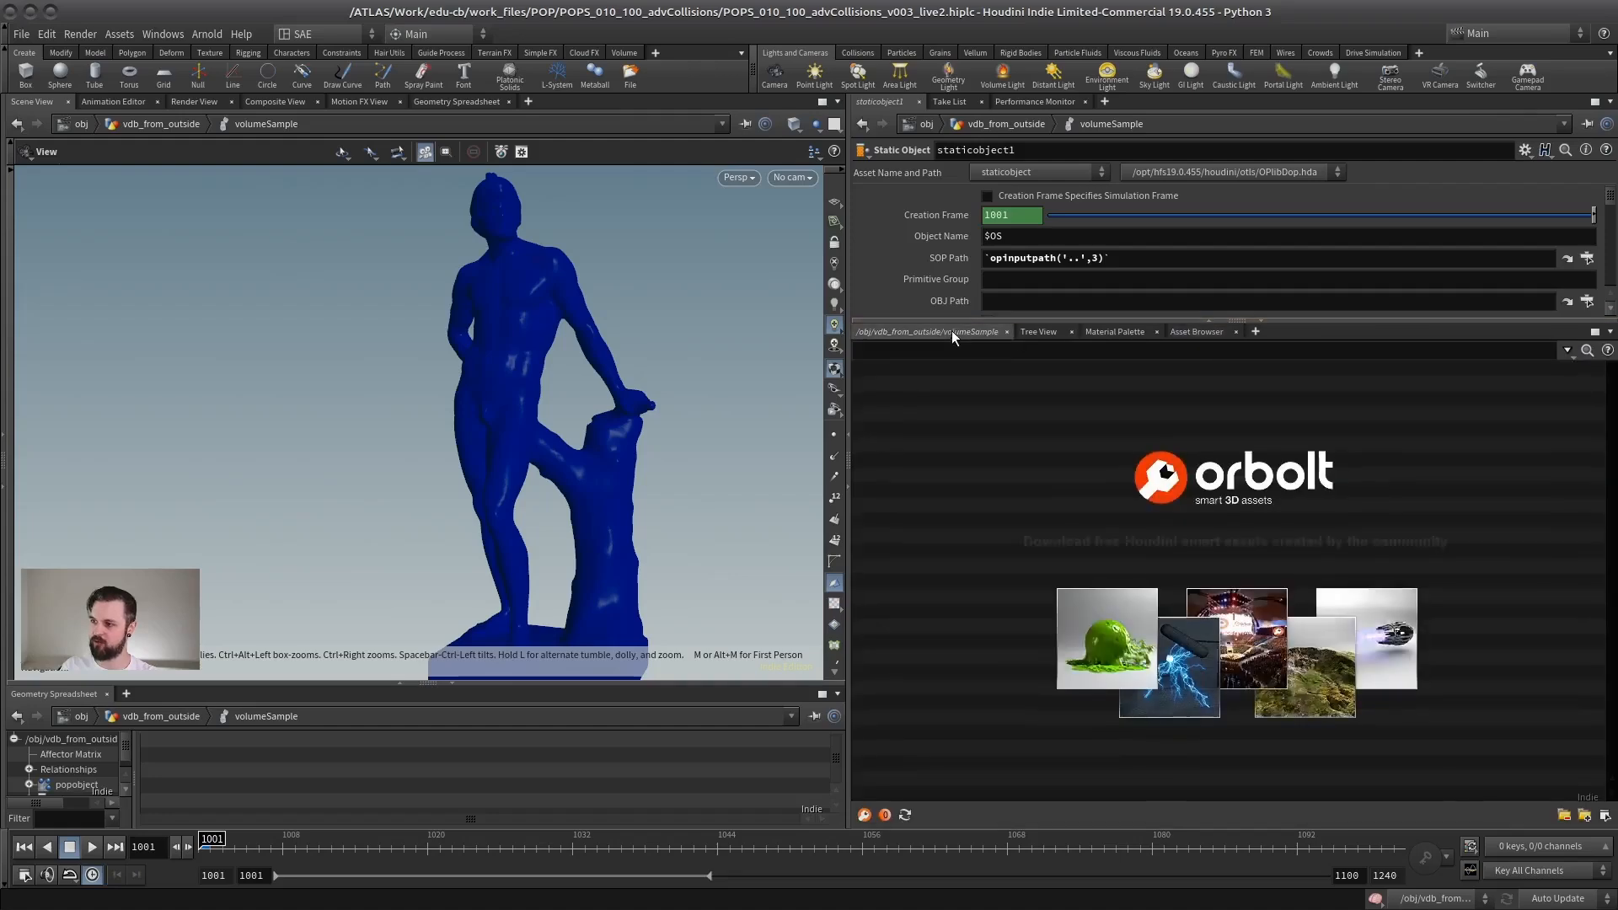
pyautogui.click(953, 331)
pyautogui.moveTo(1236, 321); pyautogui.dragTo(1237, 674)
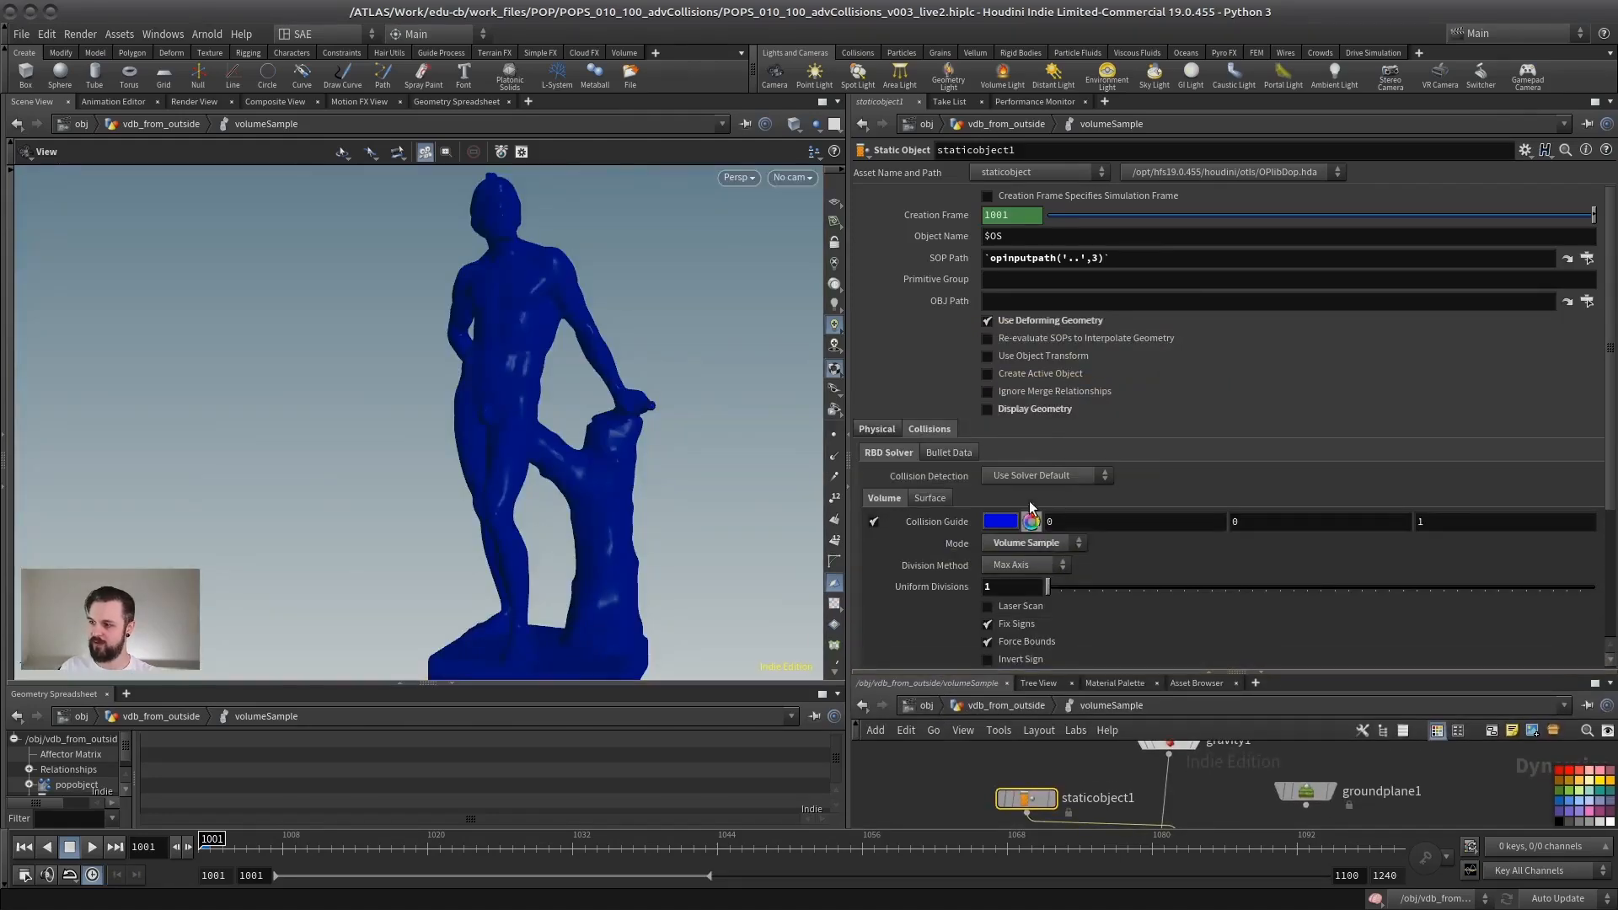
# Step: Switch staticobject1's volume collision mode to Ray Intersect, run the simulation, and rewind to frame 1001
pyautogui.click(999, 545)
pyautogui.click(1018, 562)
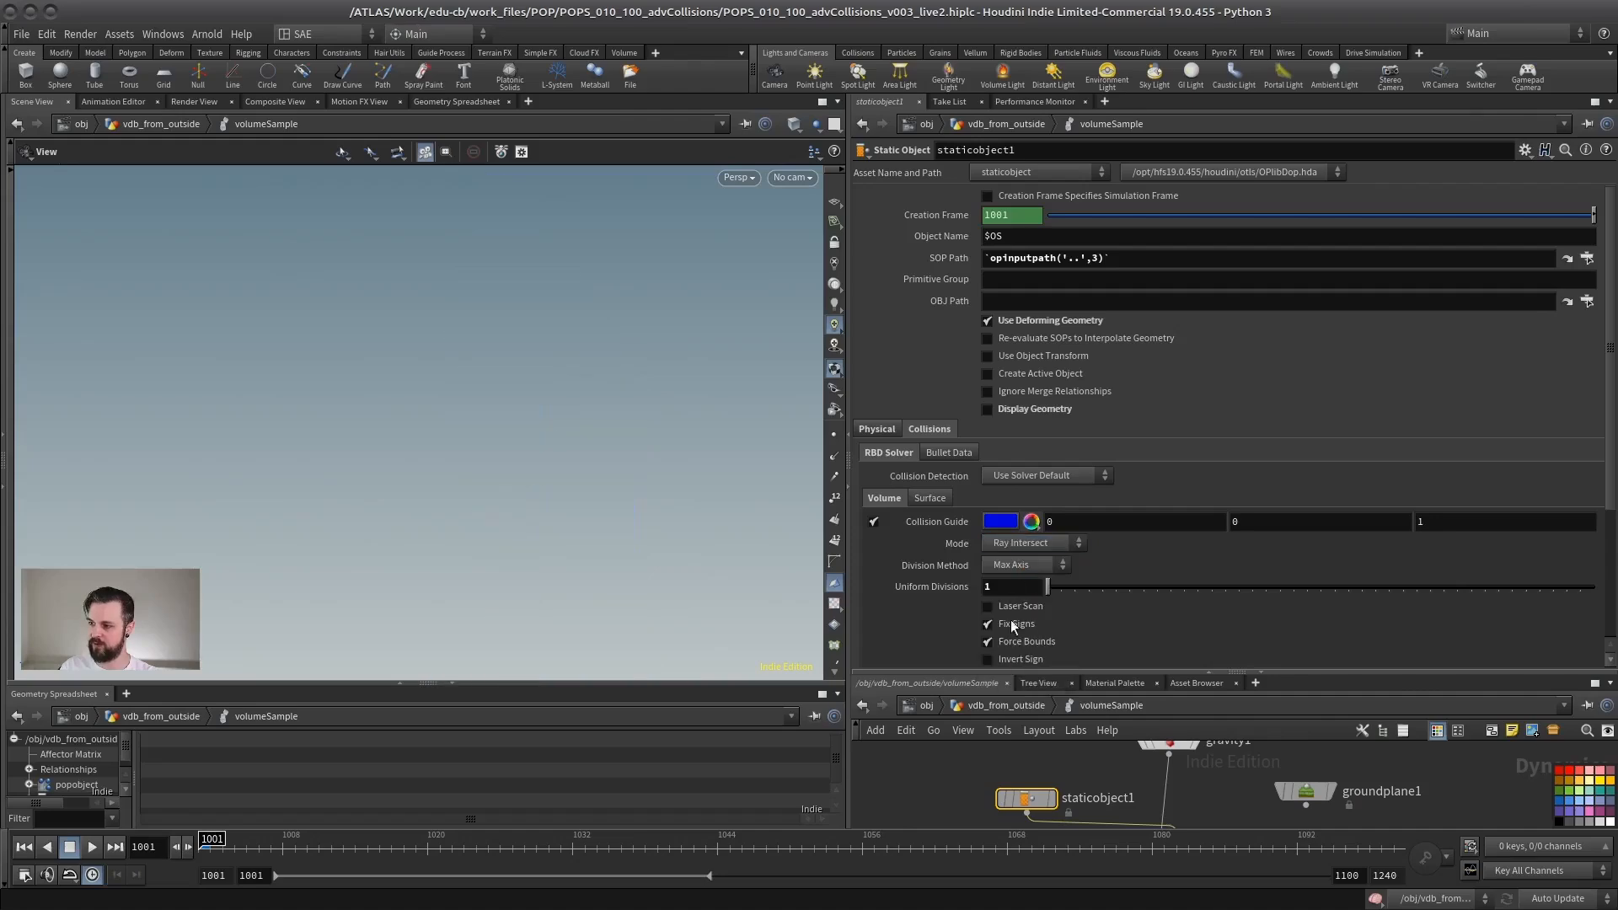
pyautogui.click(87, 847)
pyautogui.click(83, 847)
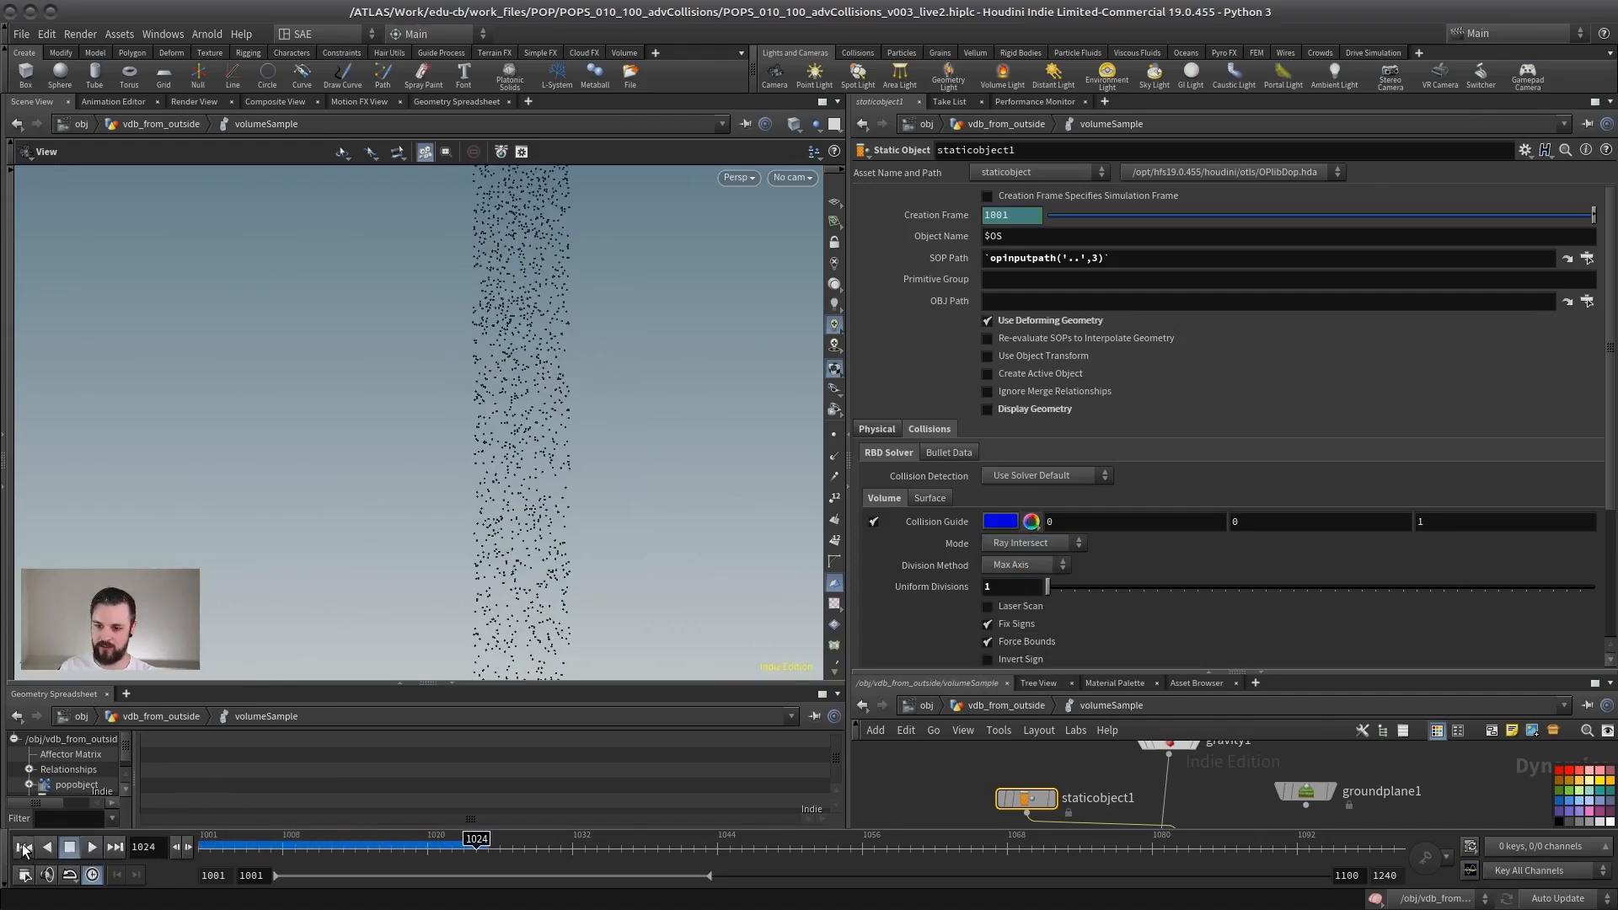
pyautogui.click(25, 847)
# Step: Set staticobject1's uniform divisions to 200 and inspect the Ray Intersect collision guide on the statue
pyautogui.doubleClick(994, 586)
pyautogui.write('200')
pyautogui.press('Return')
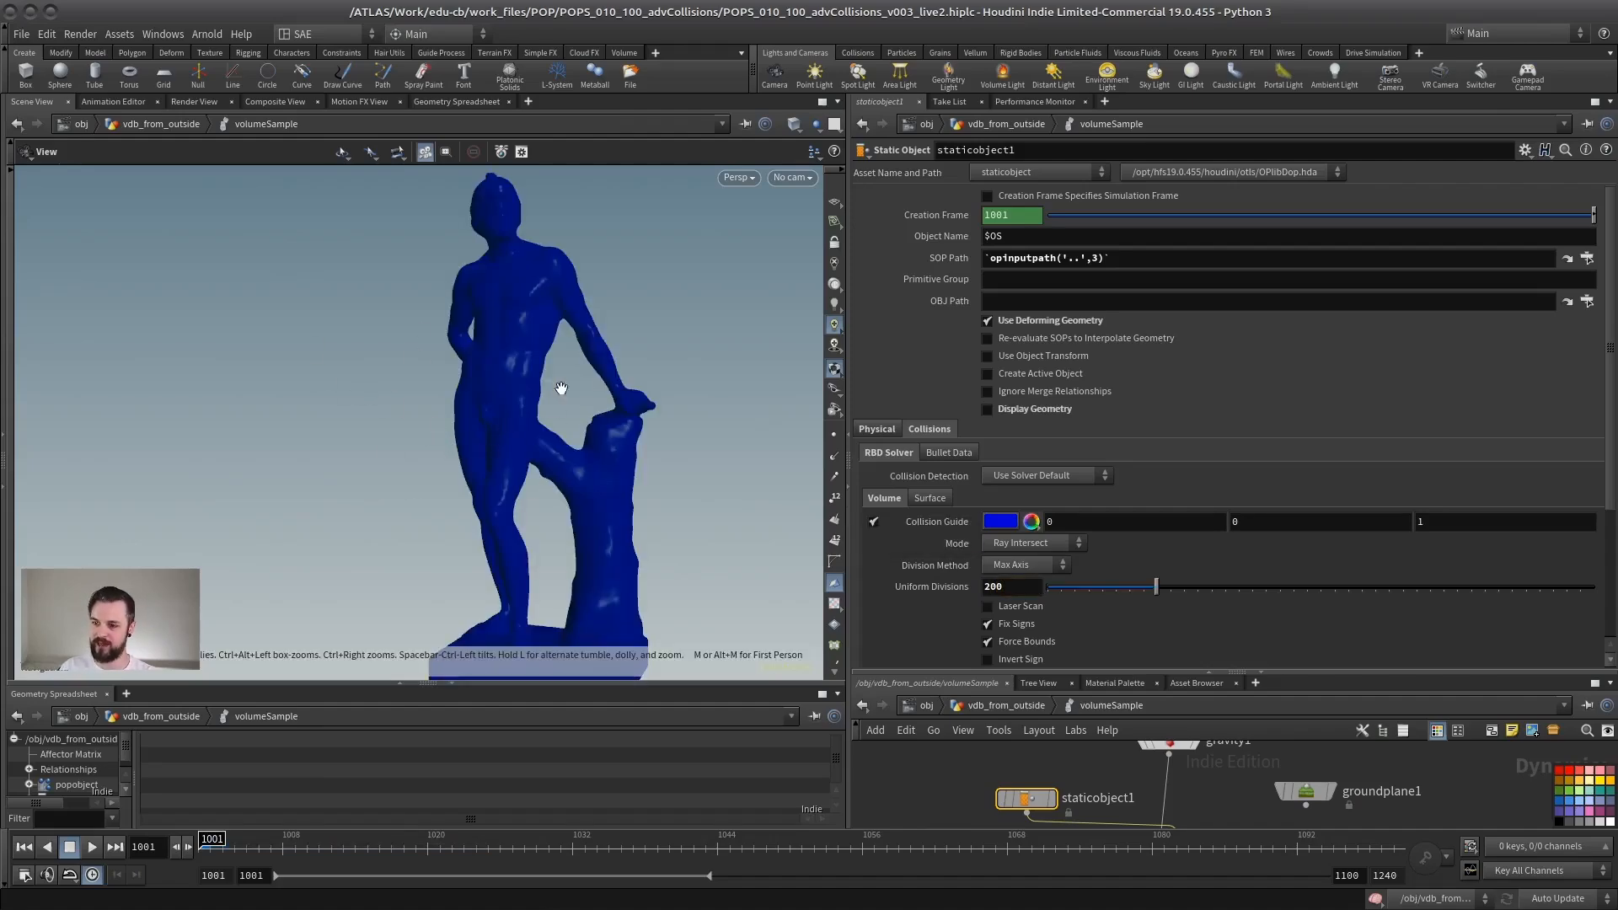
pyautogui.moveTo(559, 387)
pyautogui.mouseDown()
pyautogui.moveTo(470, 463)
pyautogui.moveTo(368, 376)
pyautogui.mouseUp()
pyautogui.moveTo(460, 448); pyautogui.dragTo(503, 403)
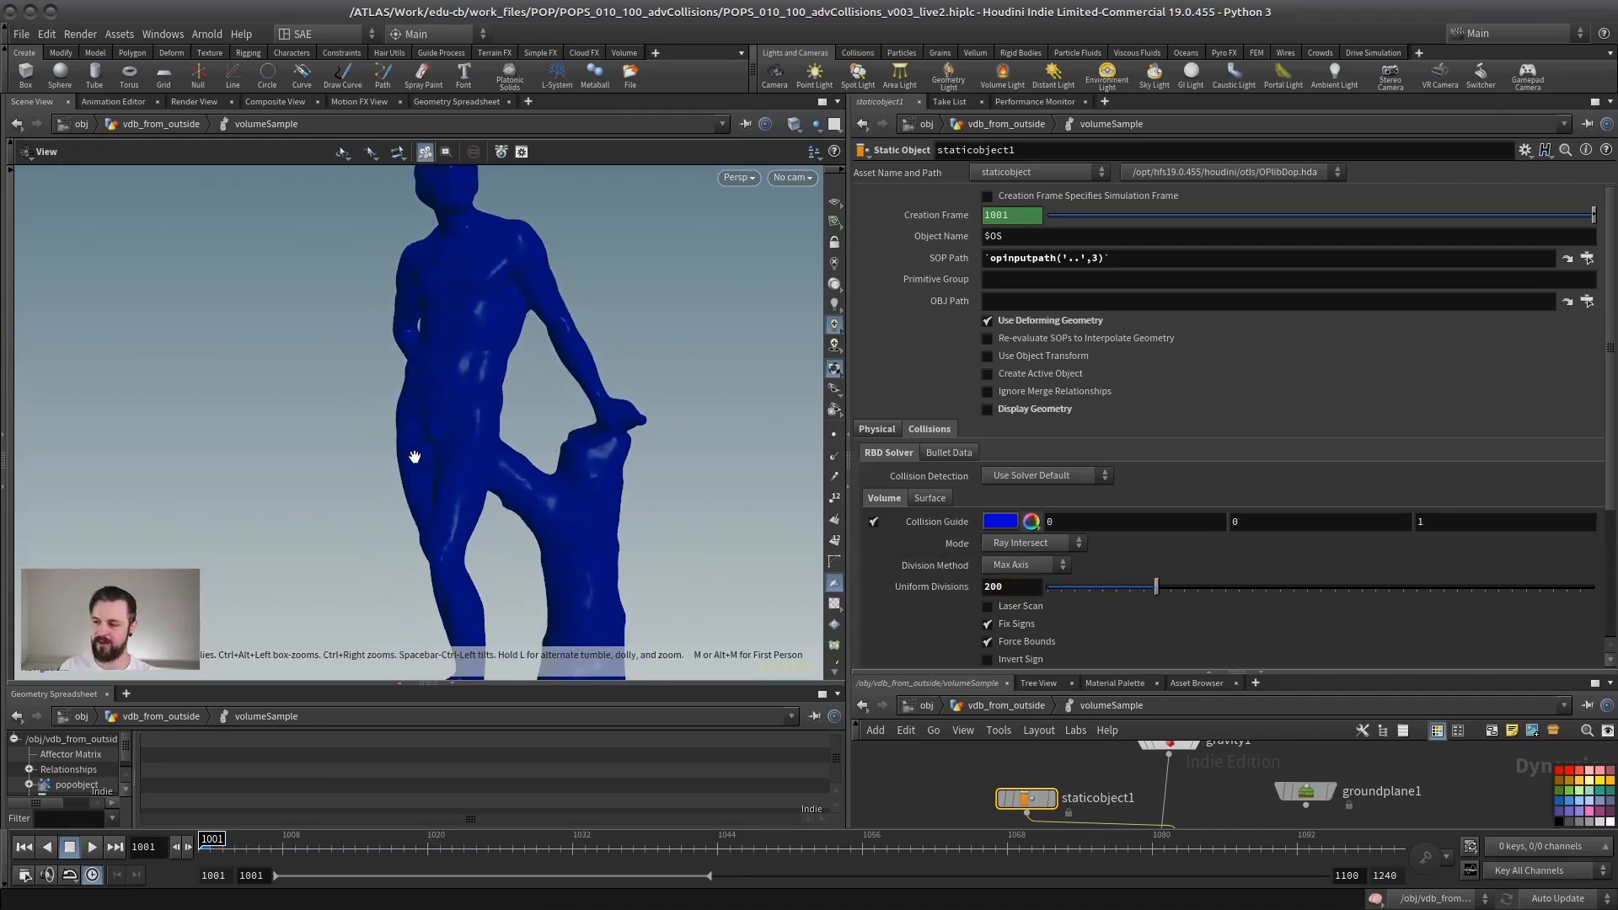
# Step: Set staticobject1's volume mode back to Volume Sample and its uniform divisions to 1, viewing the whole statue guide
pyautogui.click(1012, 543)
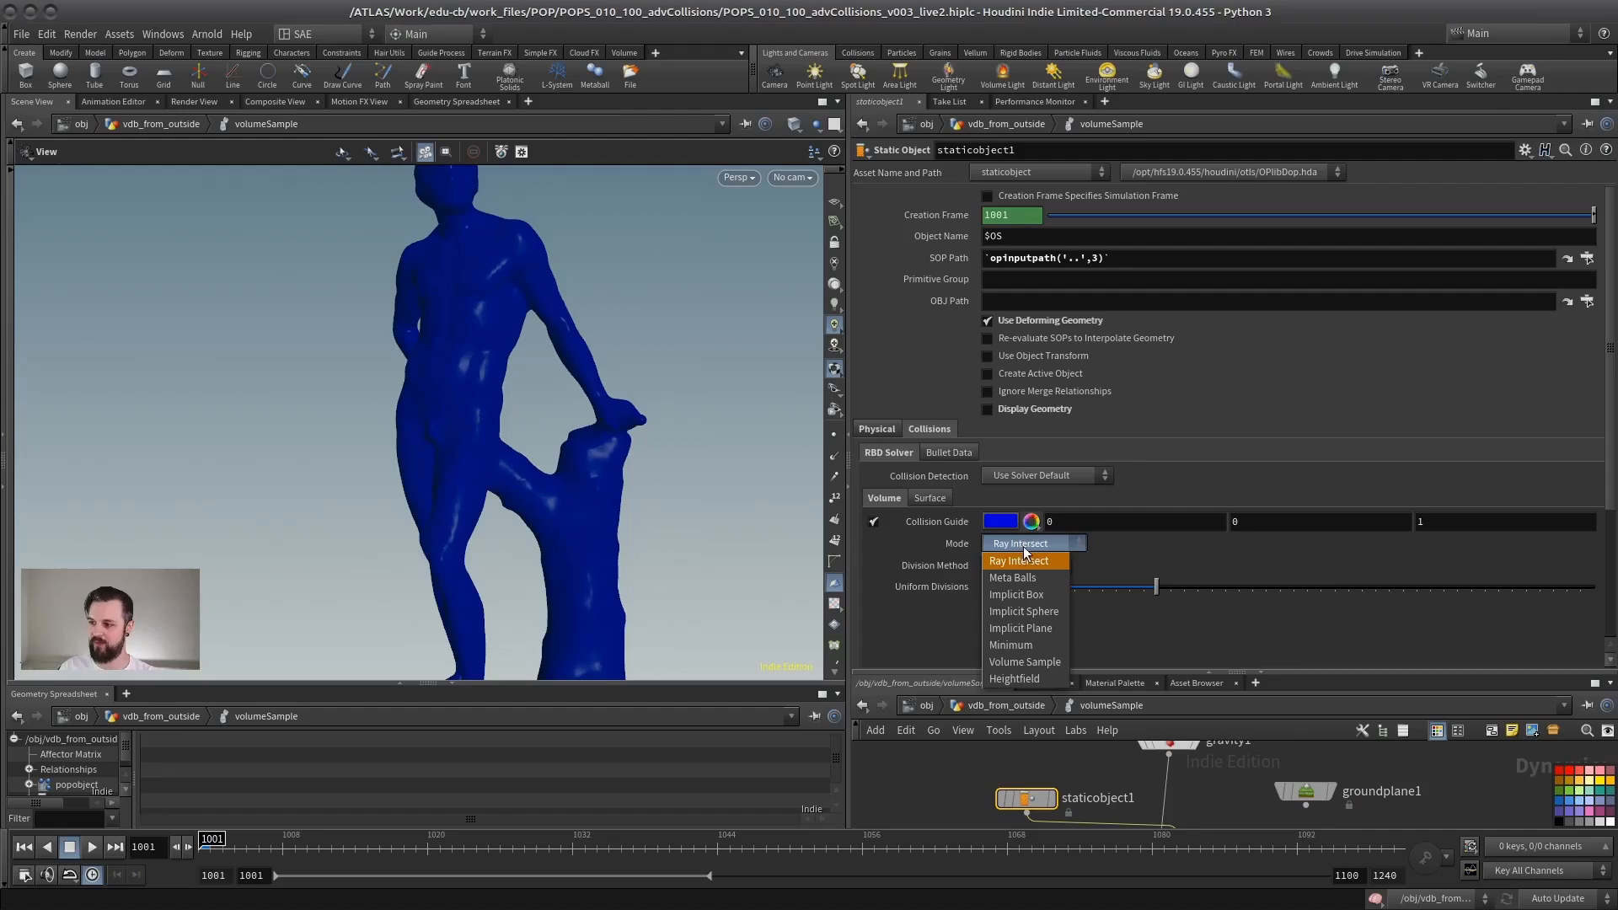
pyautogui.click(1011, 662)
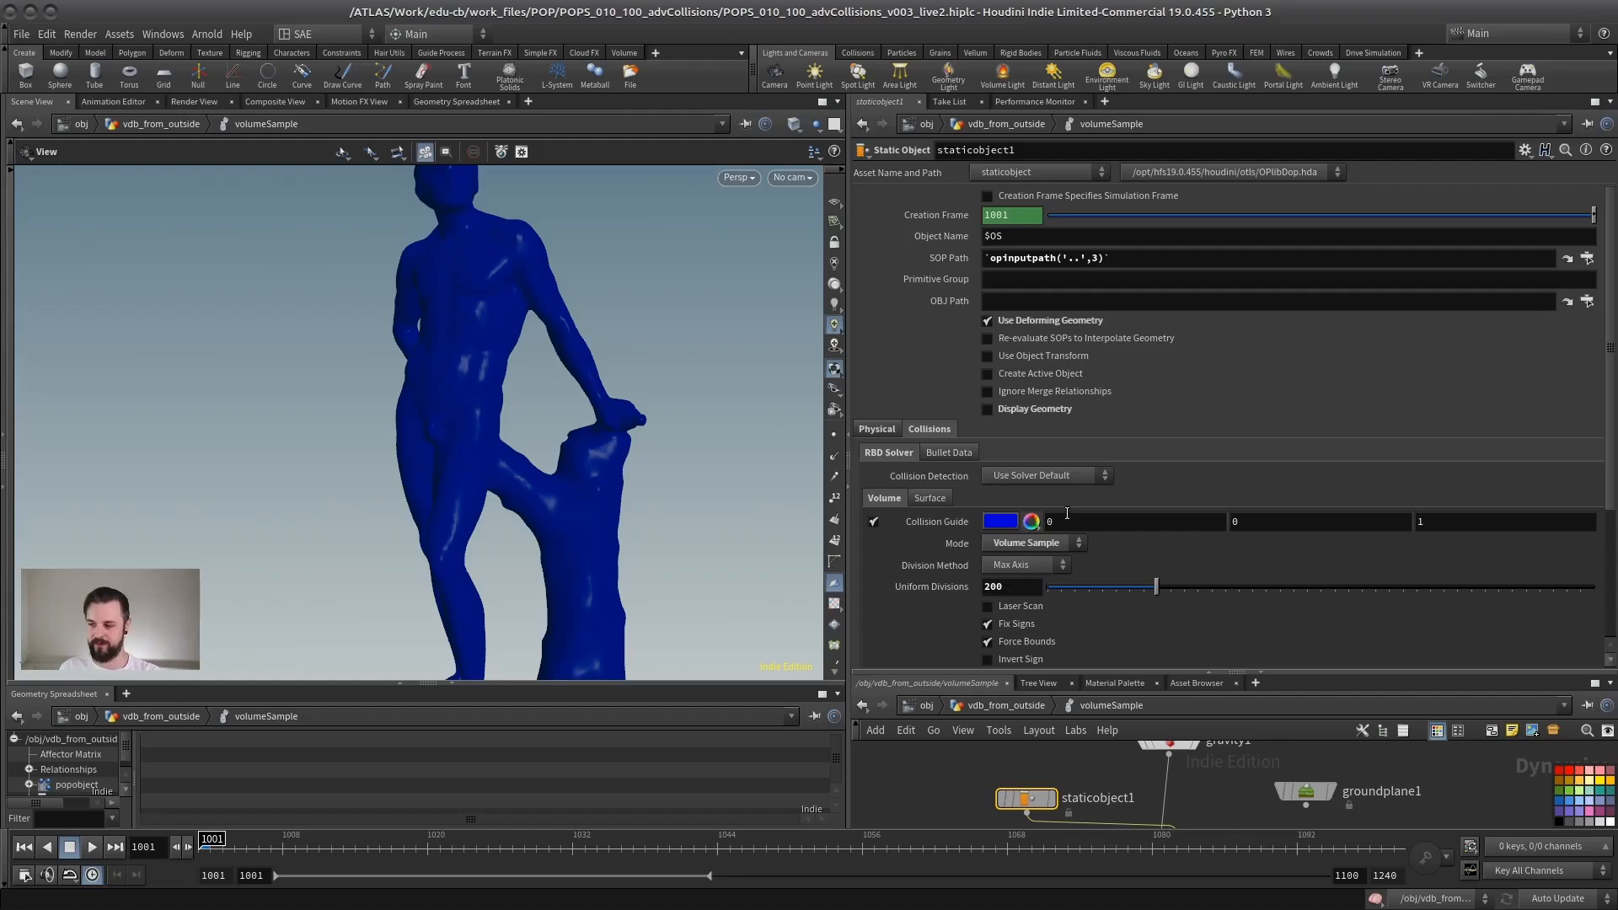
pyautogui.scroll(-3, 542, 434)
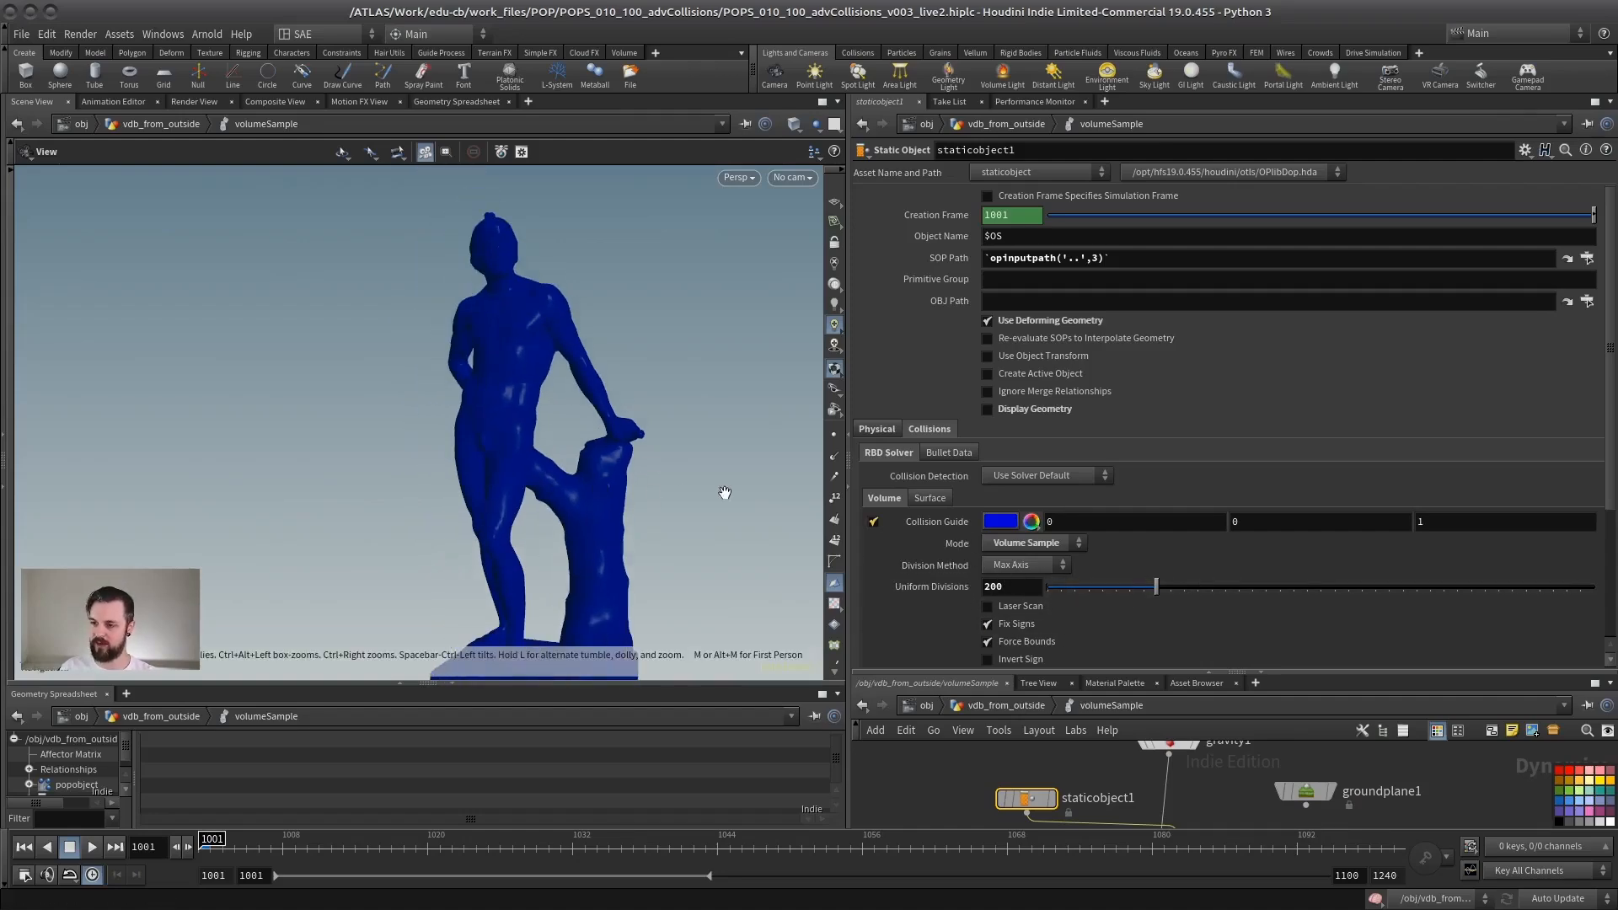
pyautogui.moveTo(1111, 595); pyautogui.dragTo(715, 791)
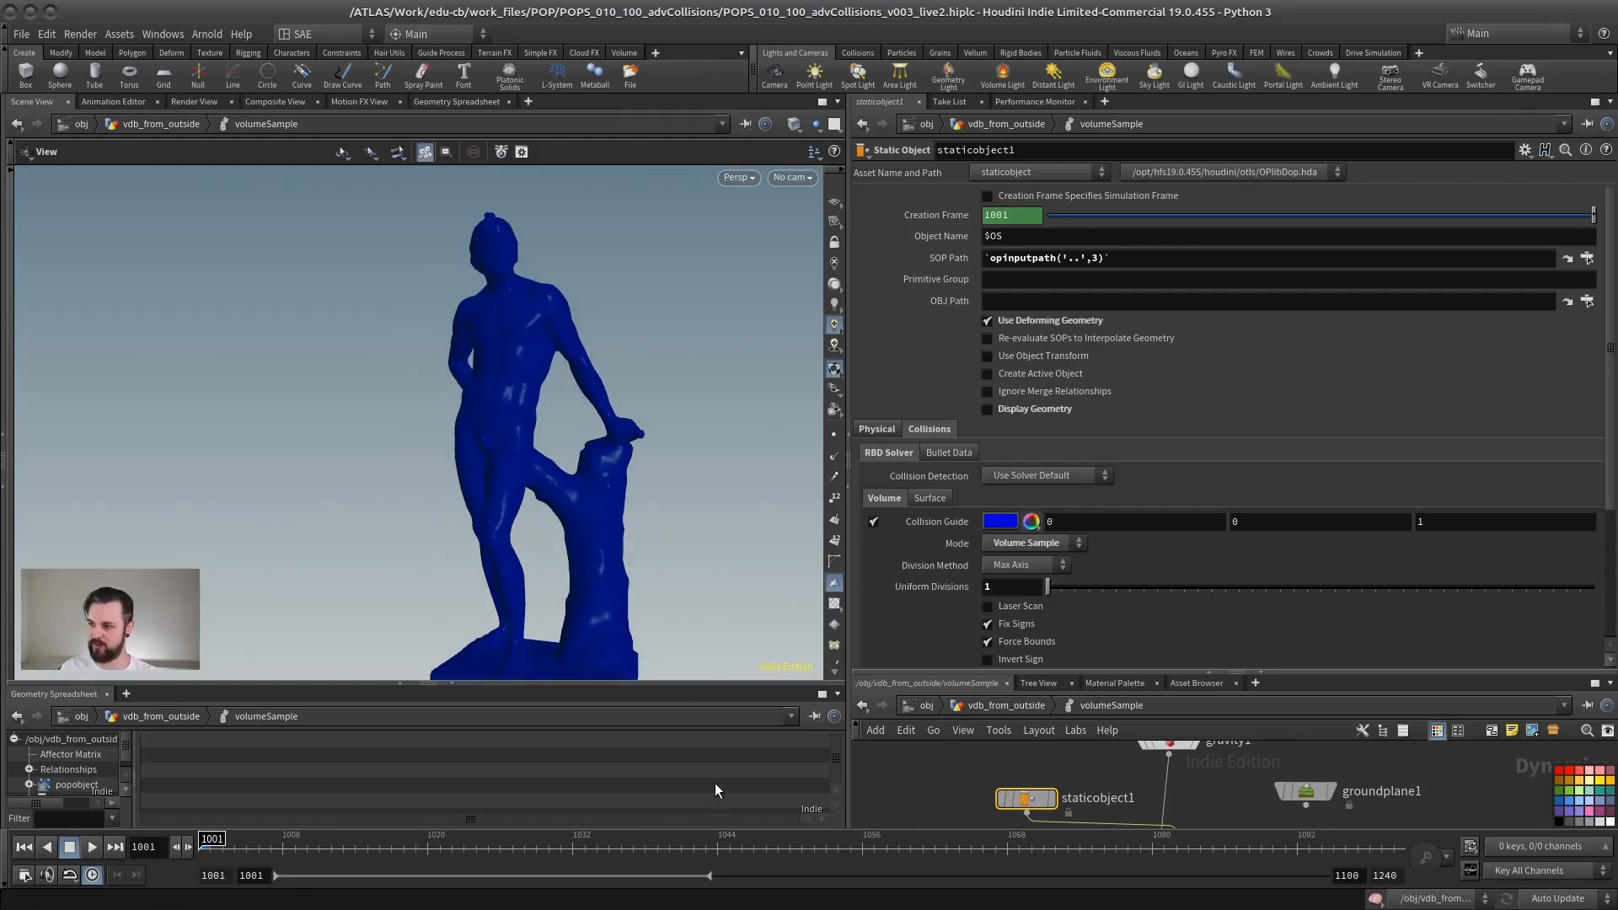
pyautogui.moveTo(504, 433); pyautogui.dragTo(363, 435, button='right')
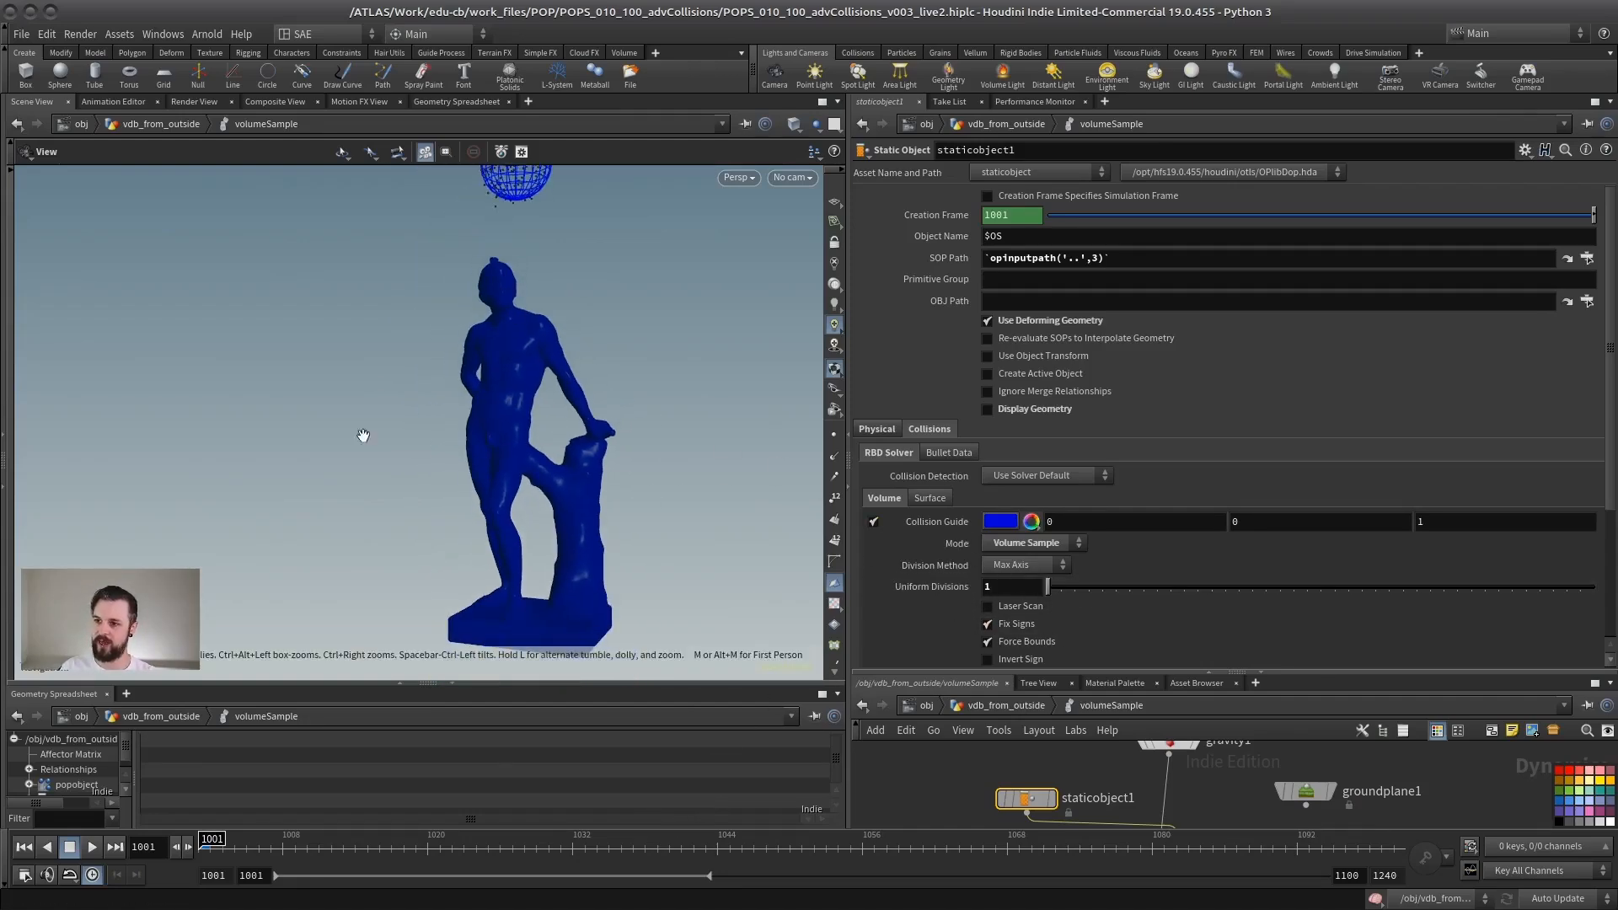
pyautogui.moveTo(529, 417); pyautogui.dragTo(445, 413, button='middle')
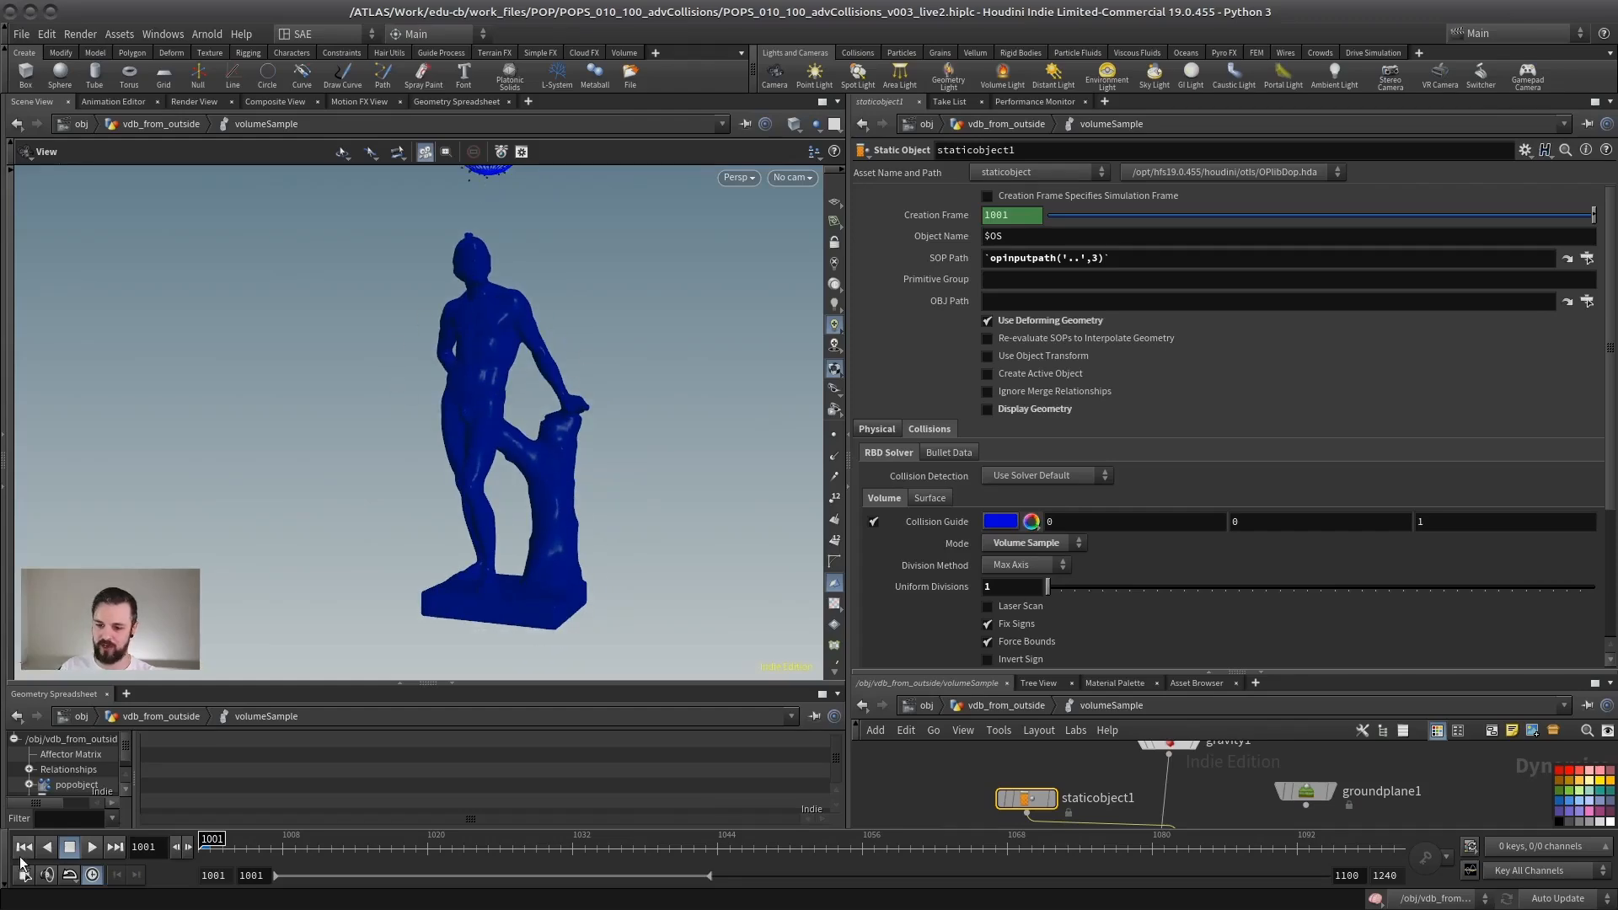
# Step: Play the Volume Sample simulation, examine the particles colliding with the rotating statue, and return to frame 1001
pyautogui.click(92, 847)
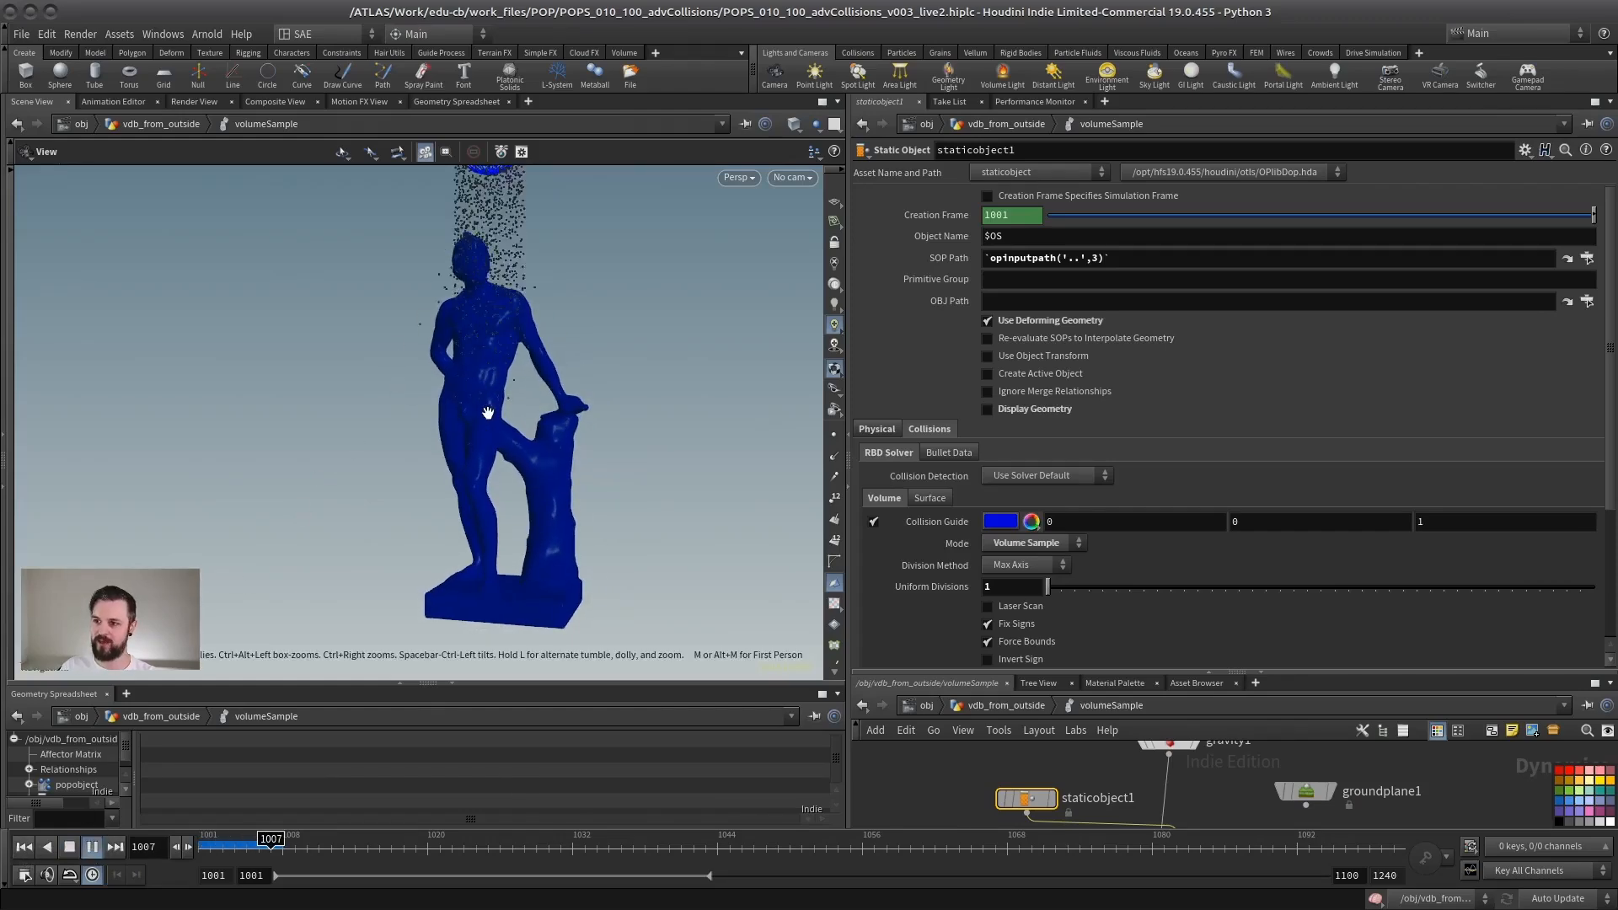
pyautogui.moveTo(407, 427); pyautogui.dragTo(447, 428)
pyautogui.moveTo(526, 386)
pyautogui.mouseDown()
pyautogui.moveTo(521, 408)
pyautogui.moveTo(528, 387)
pyautogui.mouseUp()
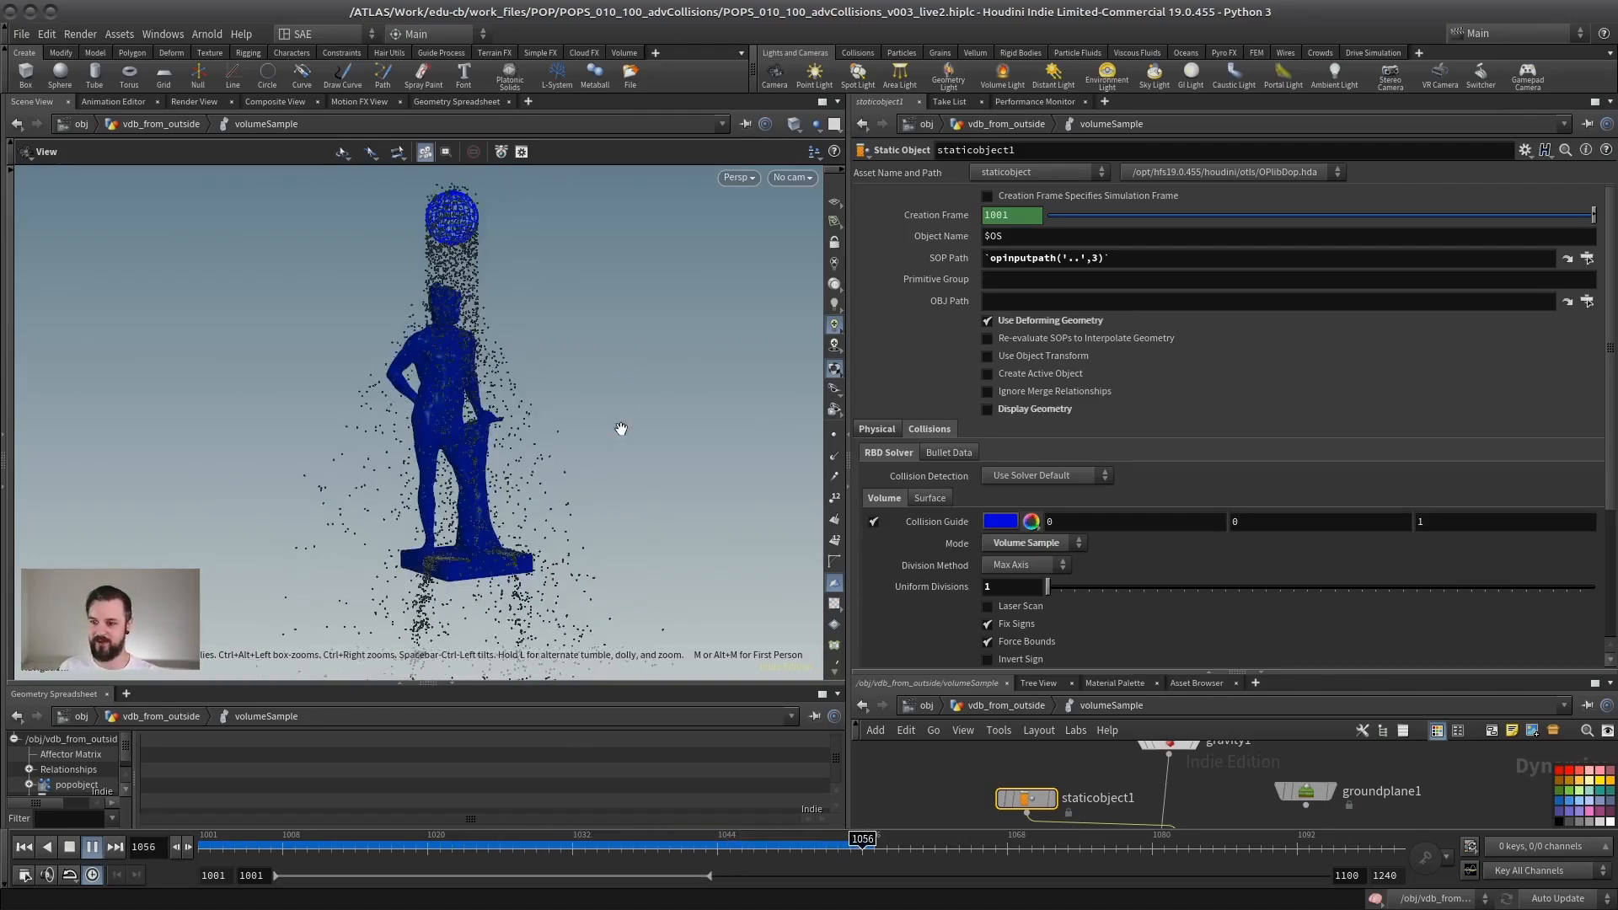
pyautogui.moveTo(466, 463); pyautogui.dragTo(460, 489)
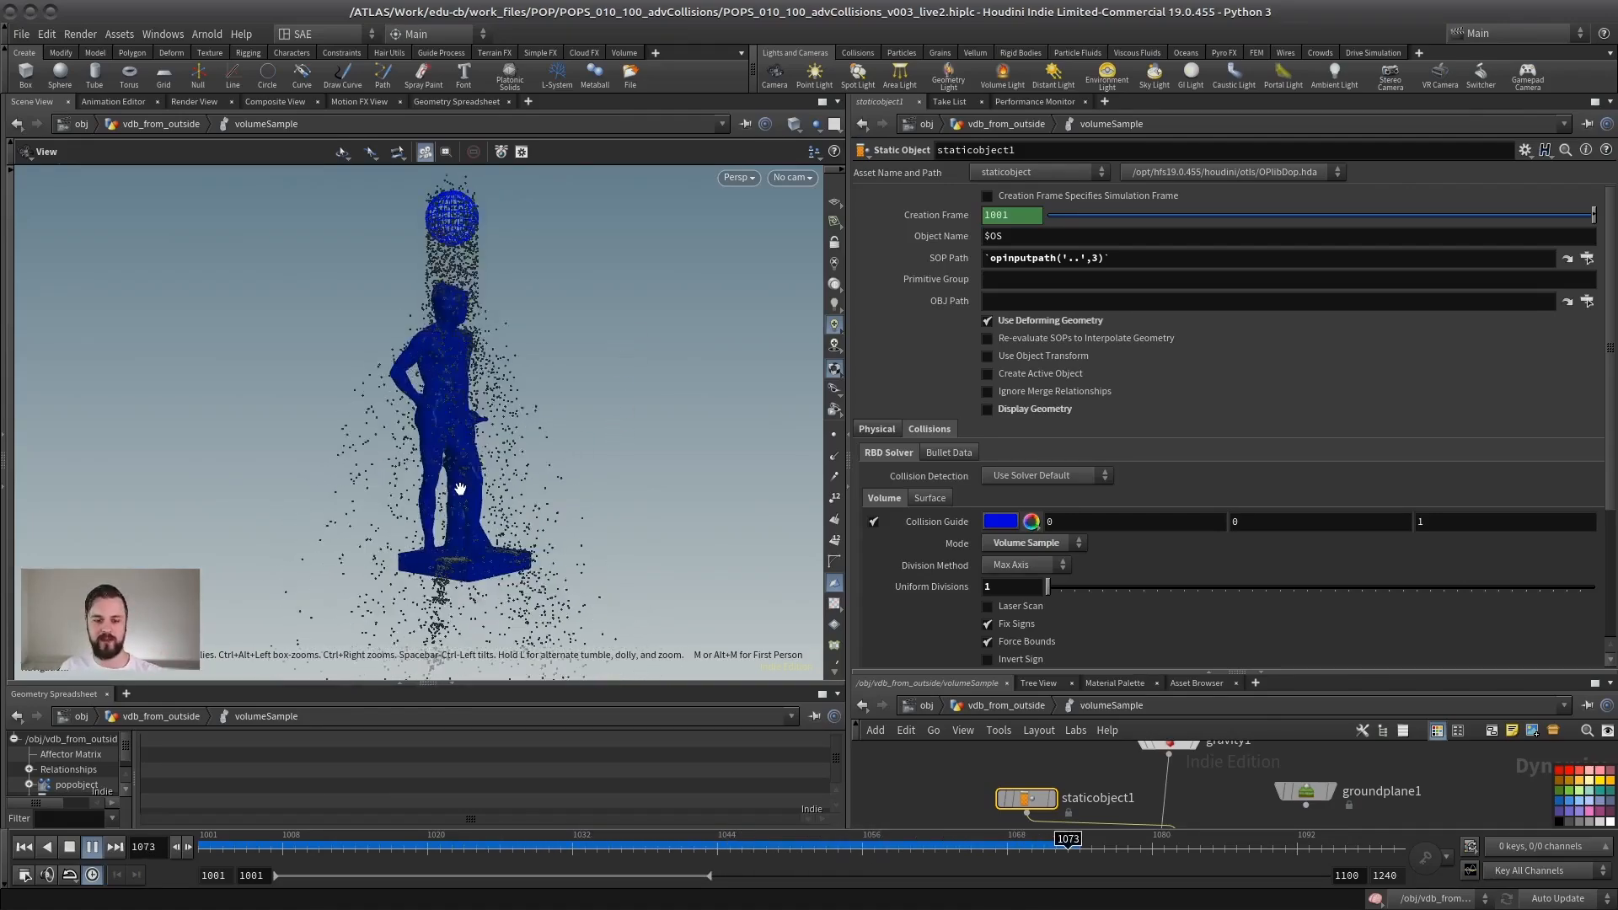
pyautogui.moveTo(354, 531); pyautogui.dragTo(351, 531)
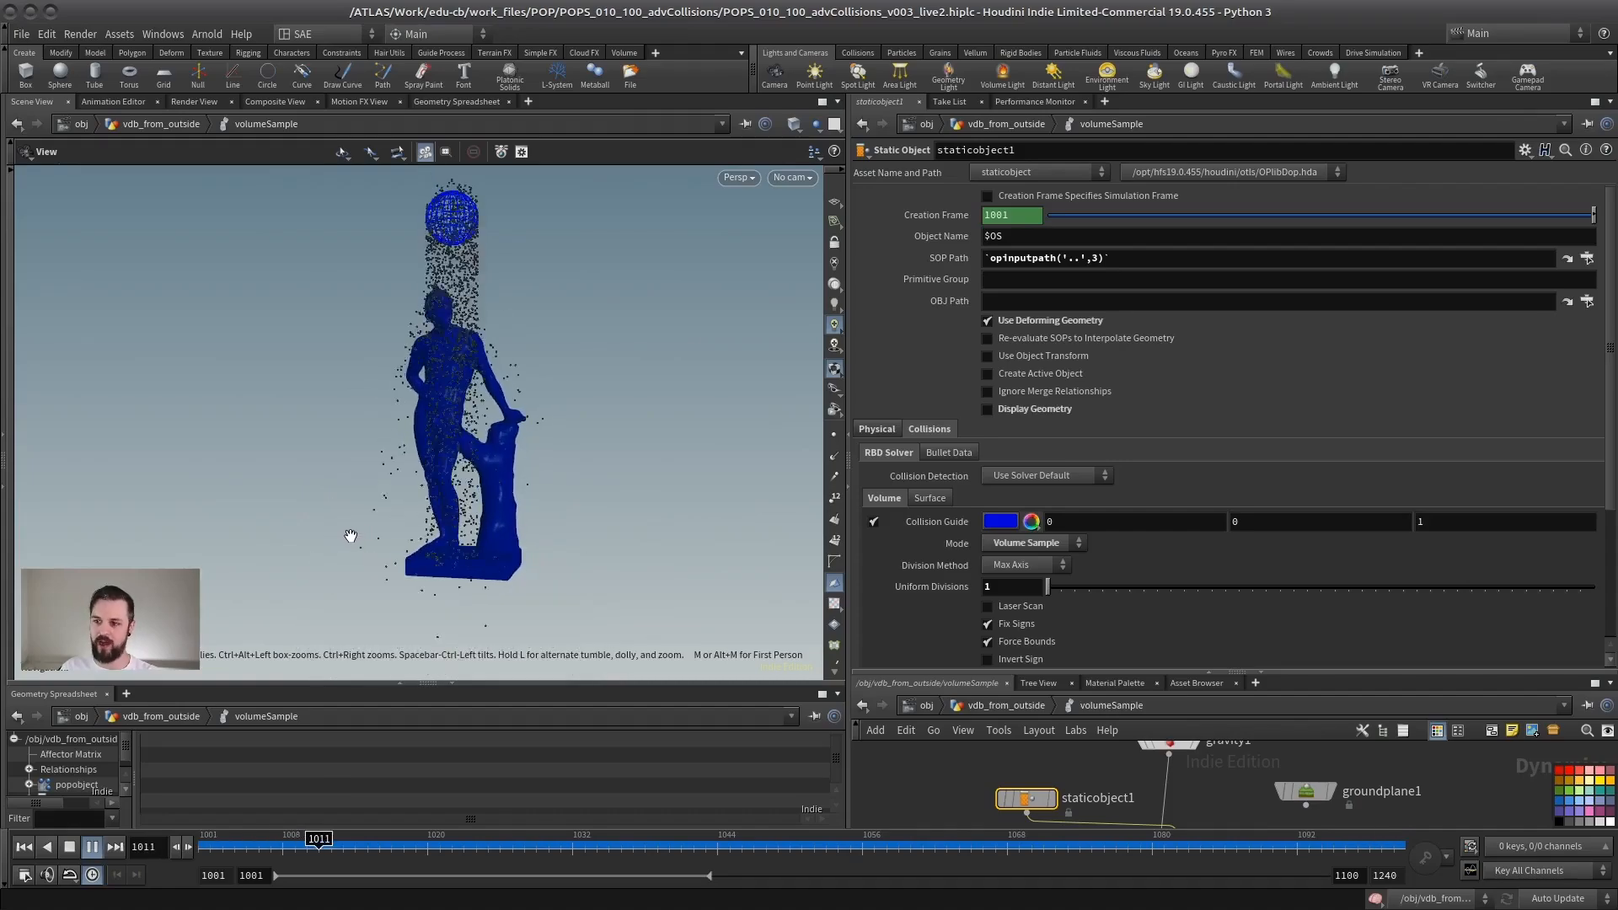
pyautogui.moveTo(420, 568); pyautogui.dragTo(245, 542)
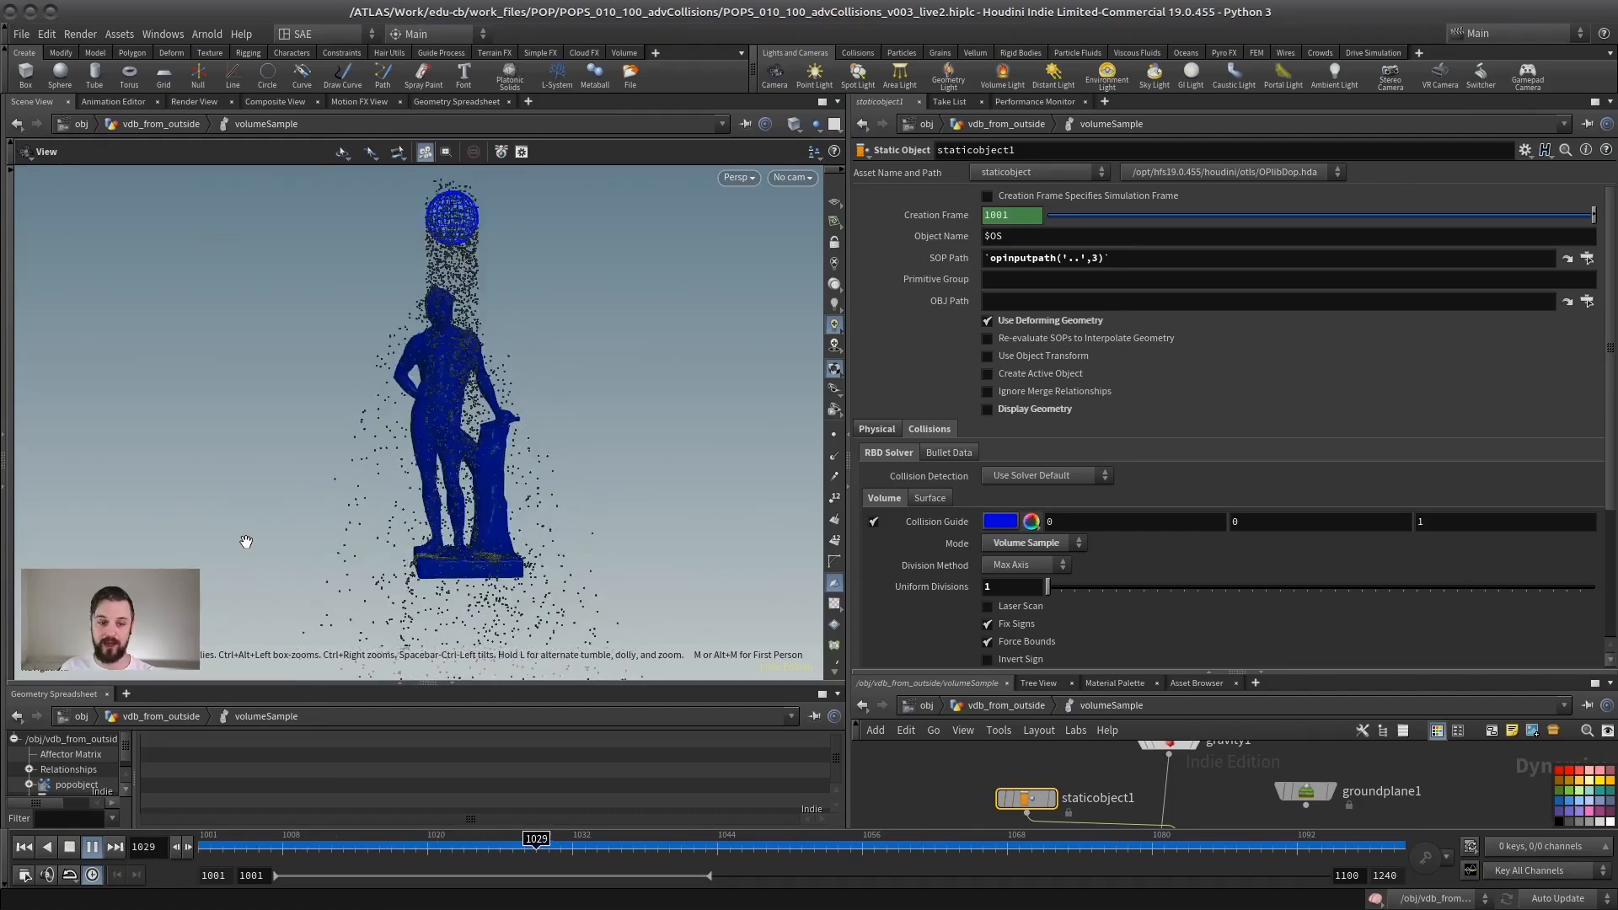
pyautogui.click(69, 846)
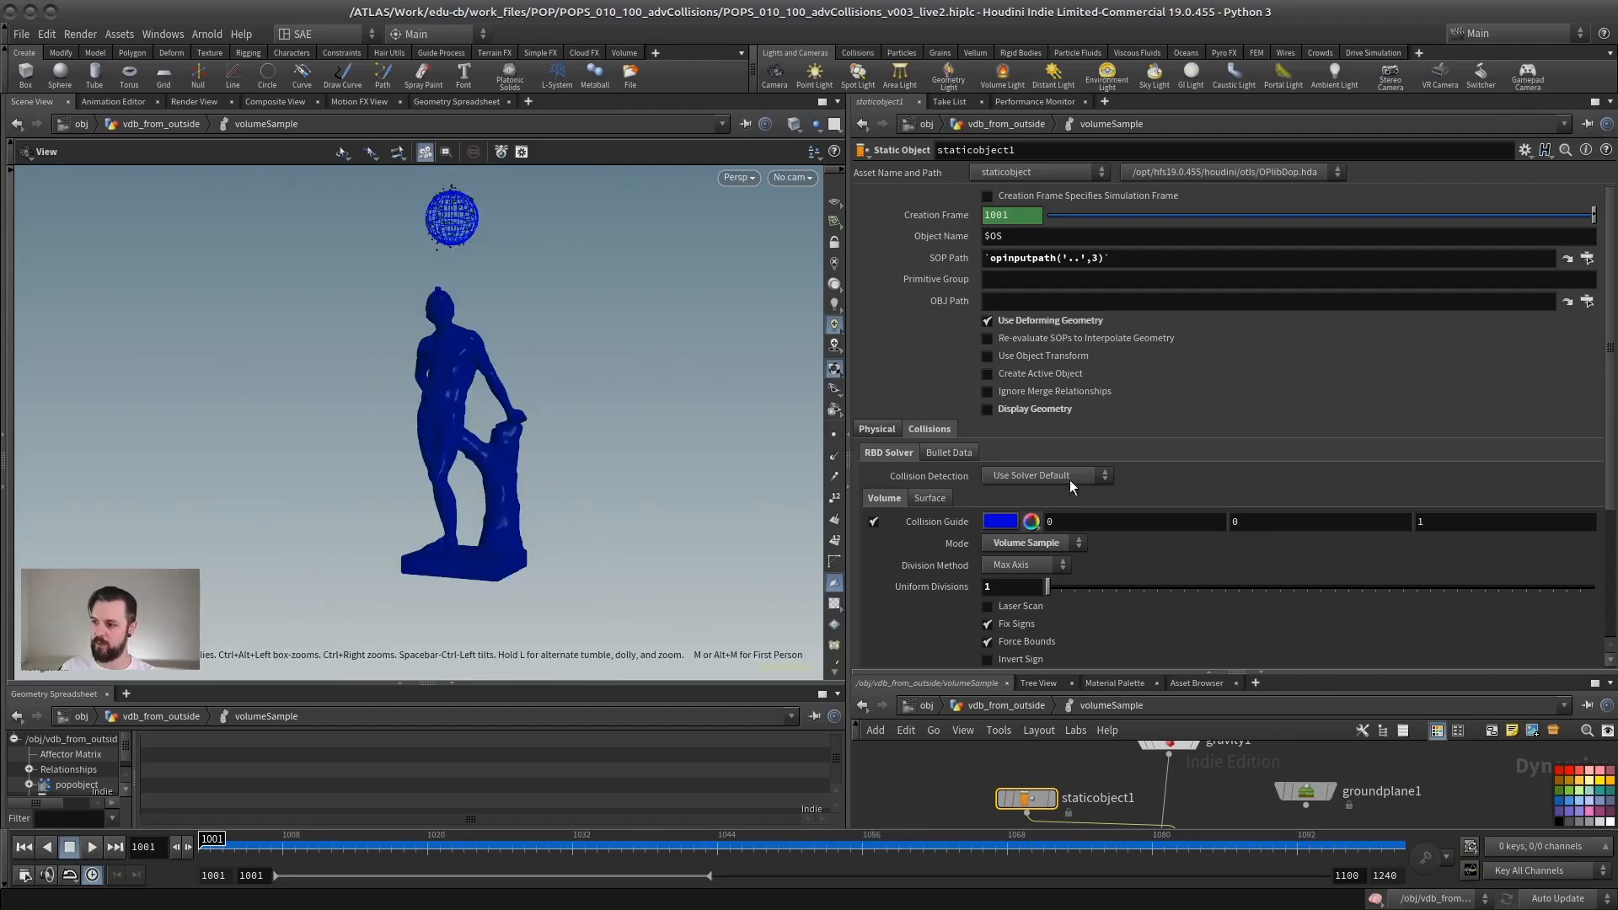
# Step: Return to vdb_from_outside and bring both the popnet1 and volumeSample setups into view for comparison
pyautogui.click(1036, 706)
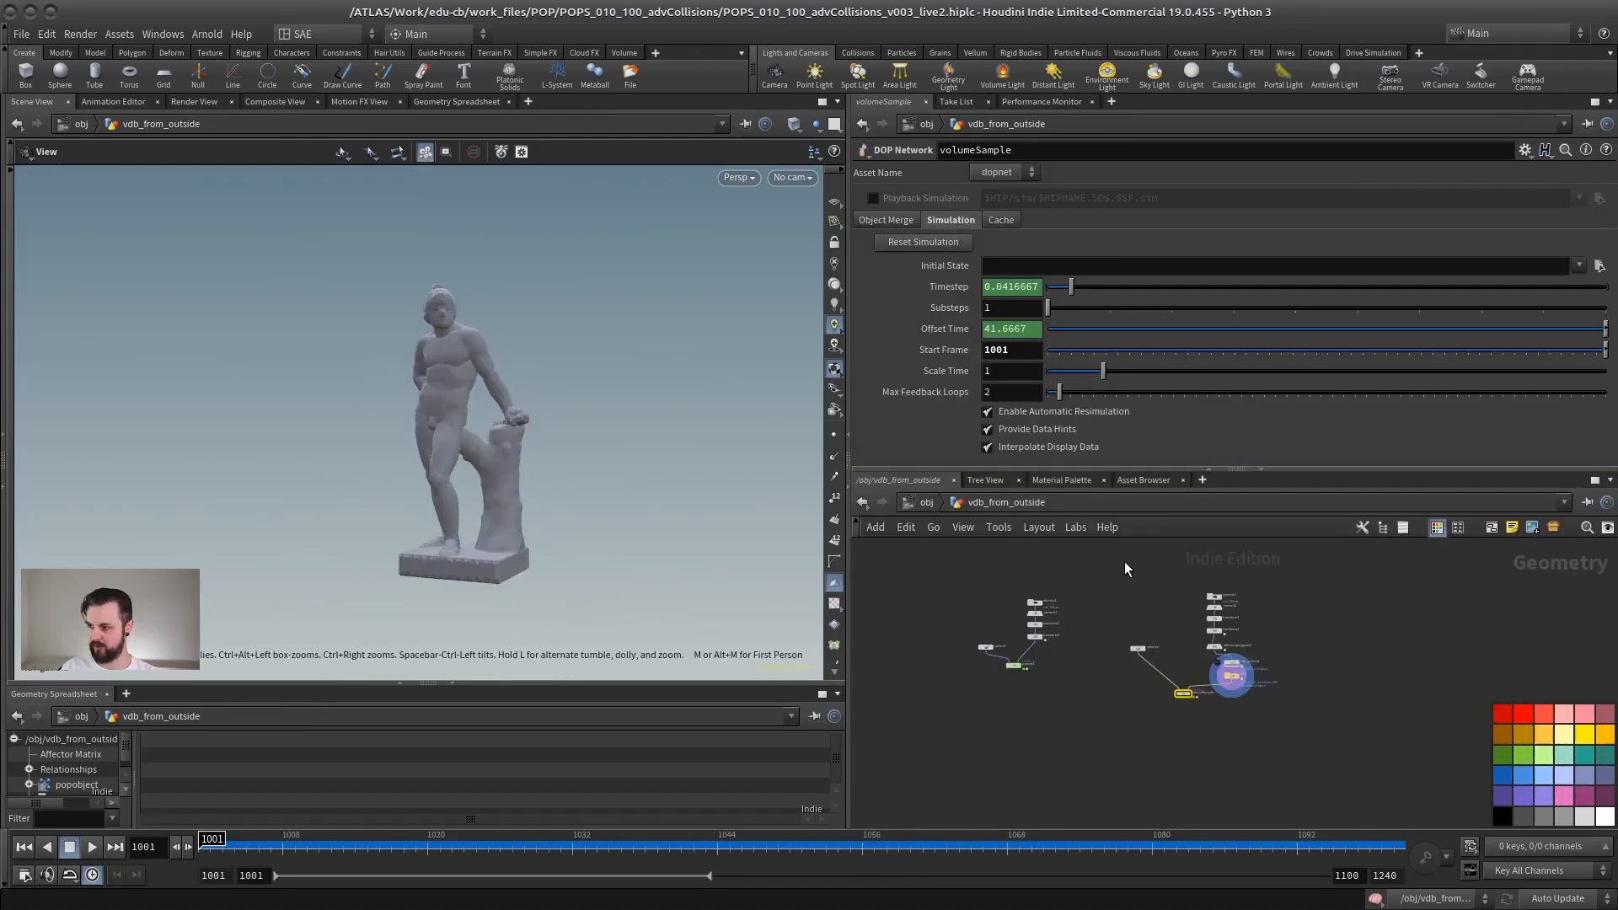
pyautogui.scroll(-3, 1125, 562)
pyautogui.scroll(6, 1088, 575)
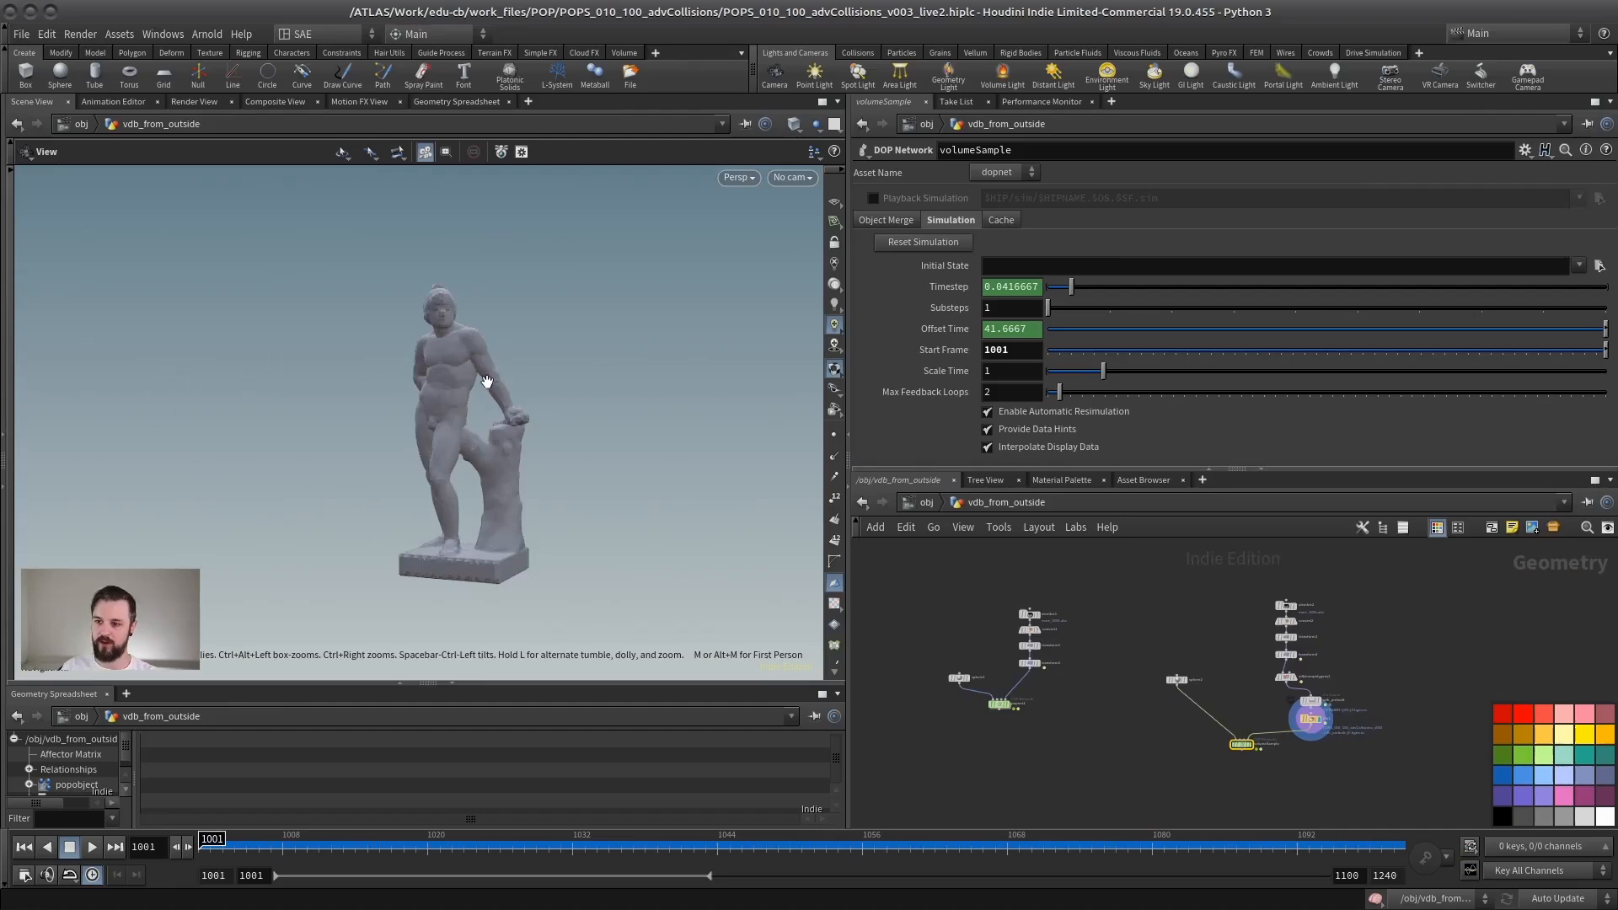